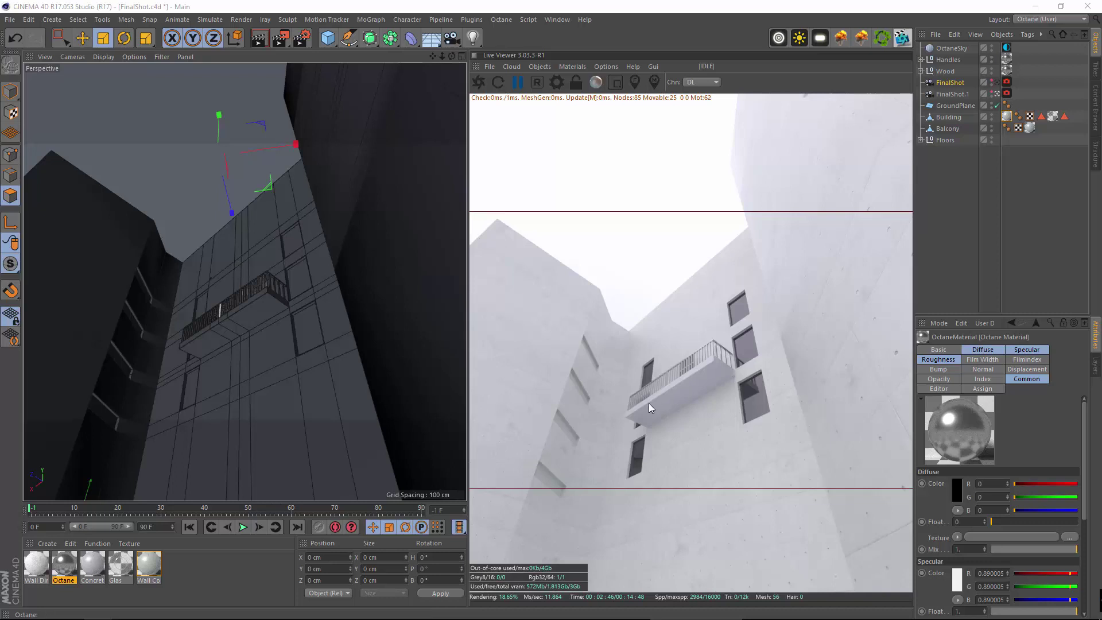
# Copy the nested MixTexture from the Texture1 slot of the Wall Concrete material's diffuse mix.
pyautogui.doubleClick(148, 565)
pyautogui.click(201, 245)
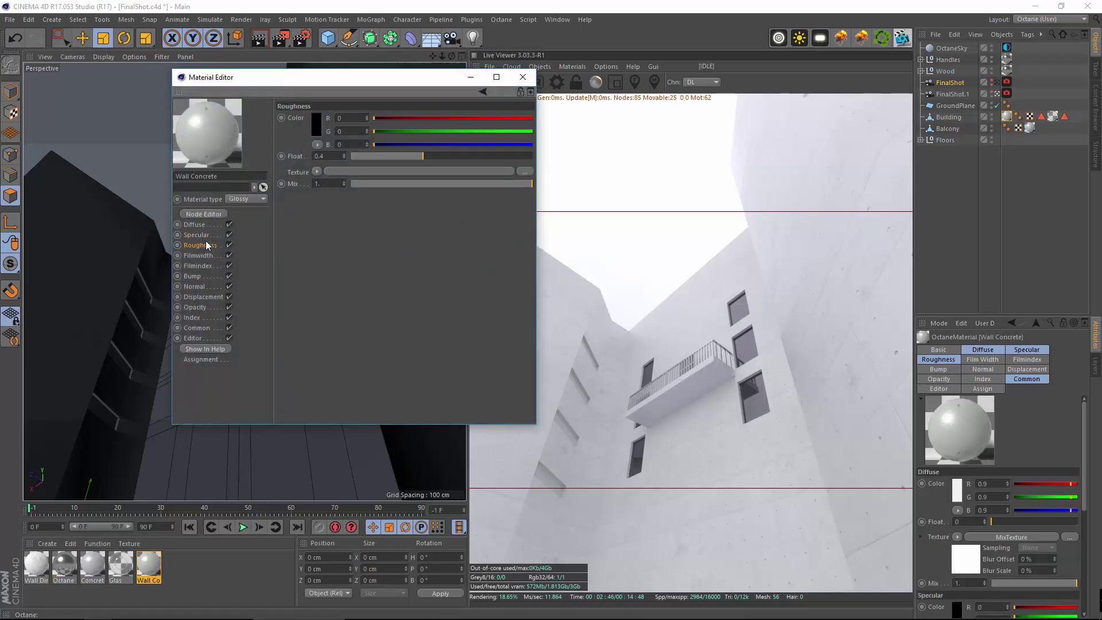
pyautogui.click(199, 233)
pyautogui.click(195, 224)
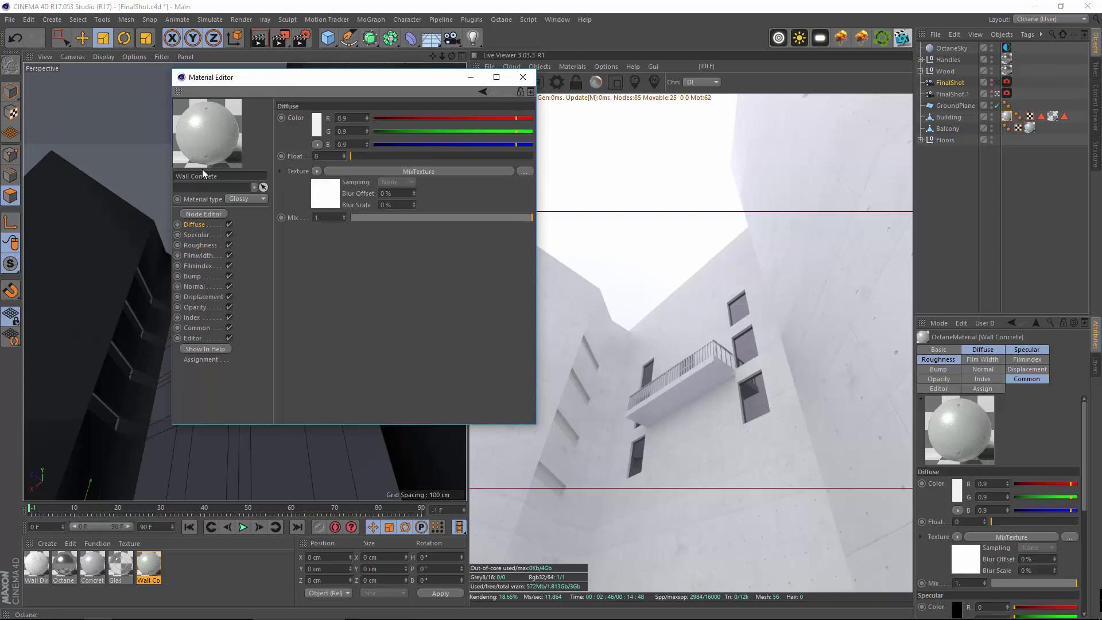
pyautogui.click(385, 171)
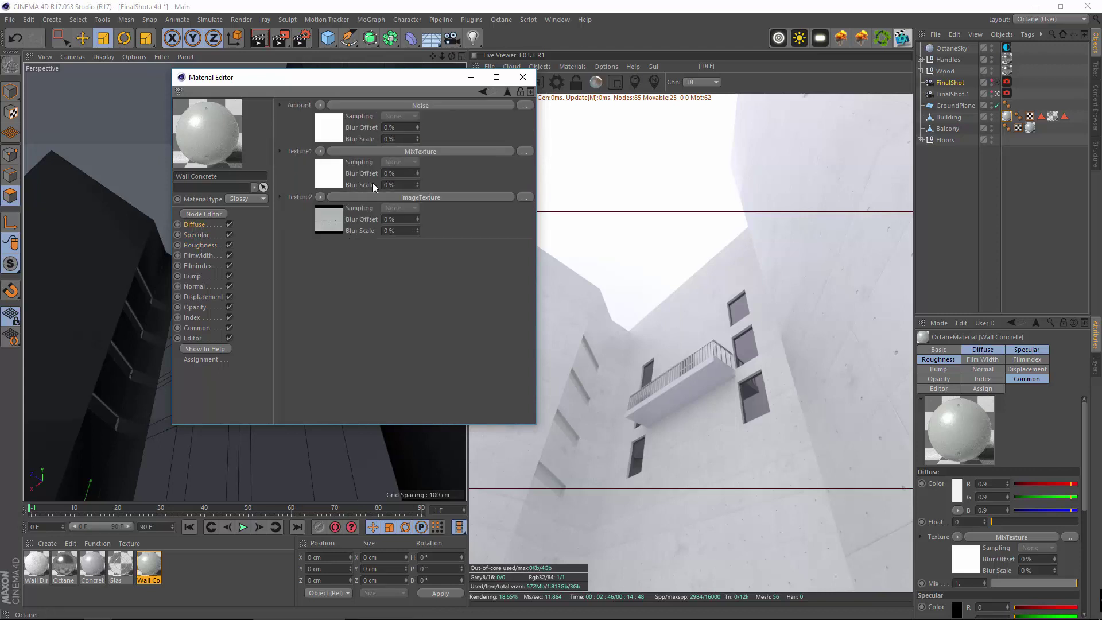
pyautogui.click(320, 151)
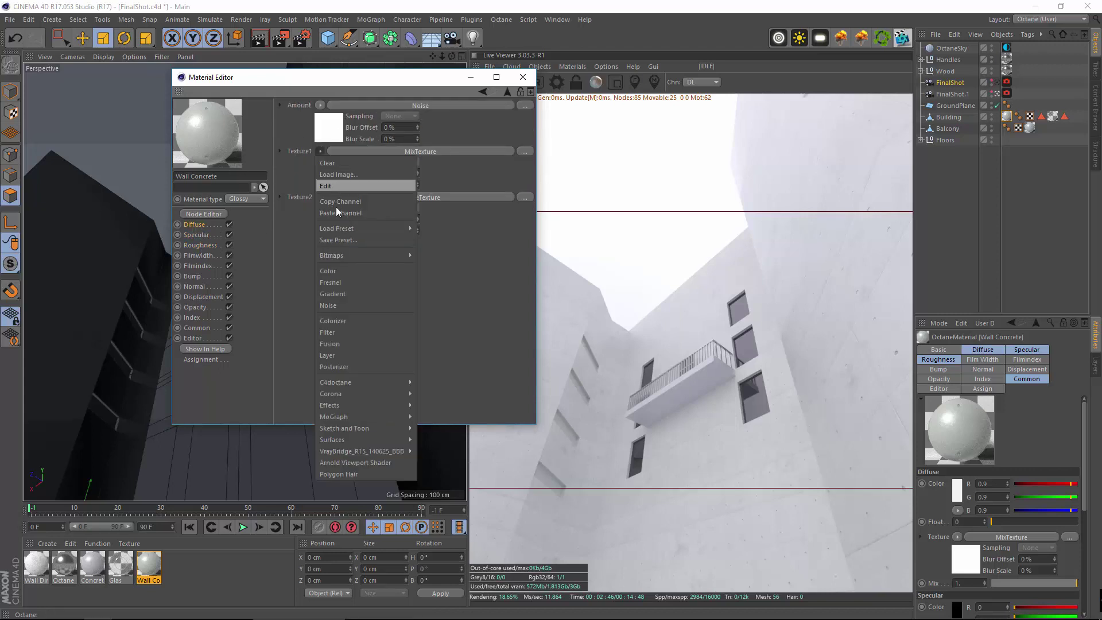
pyautogui.click(339, 203)
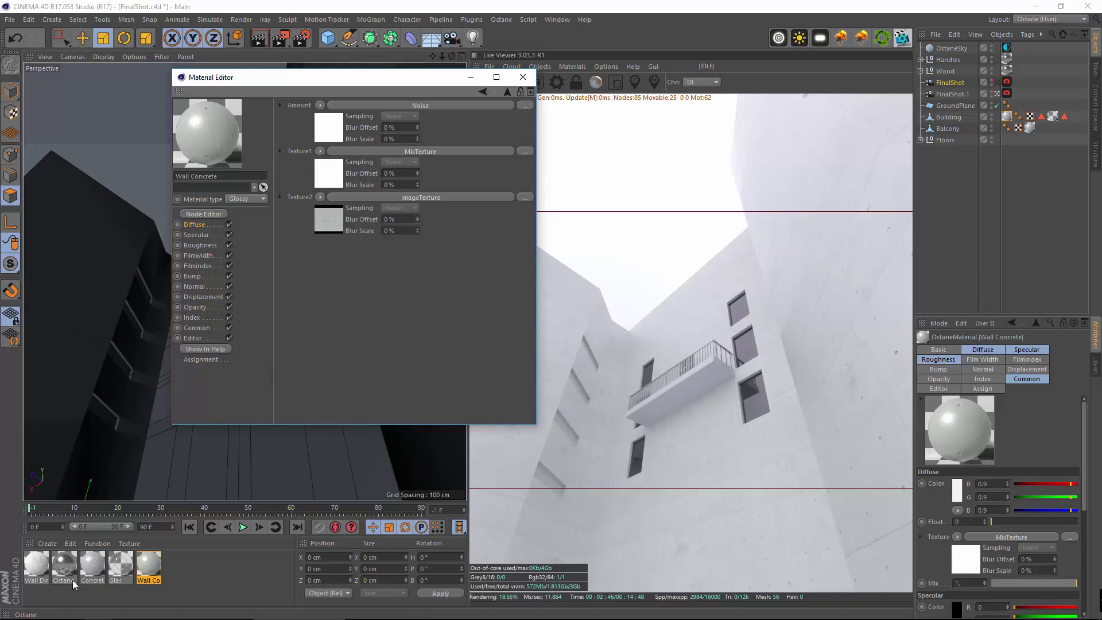
# Paste the copied MixTexture into the diffuse texture of the Concrete Balcony material.
pyautogui.click(92, 564)
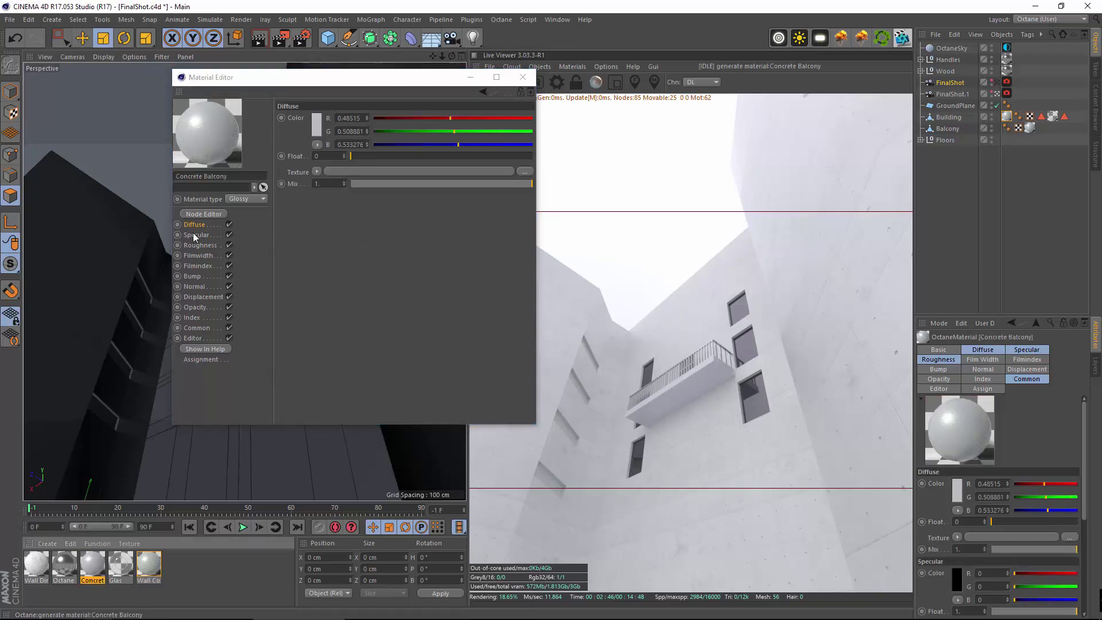
pyautogui.click(316, 171)
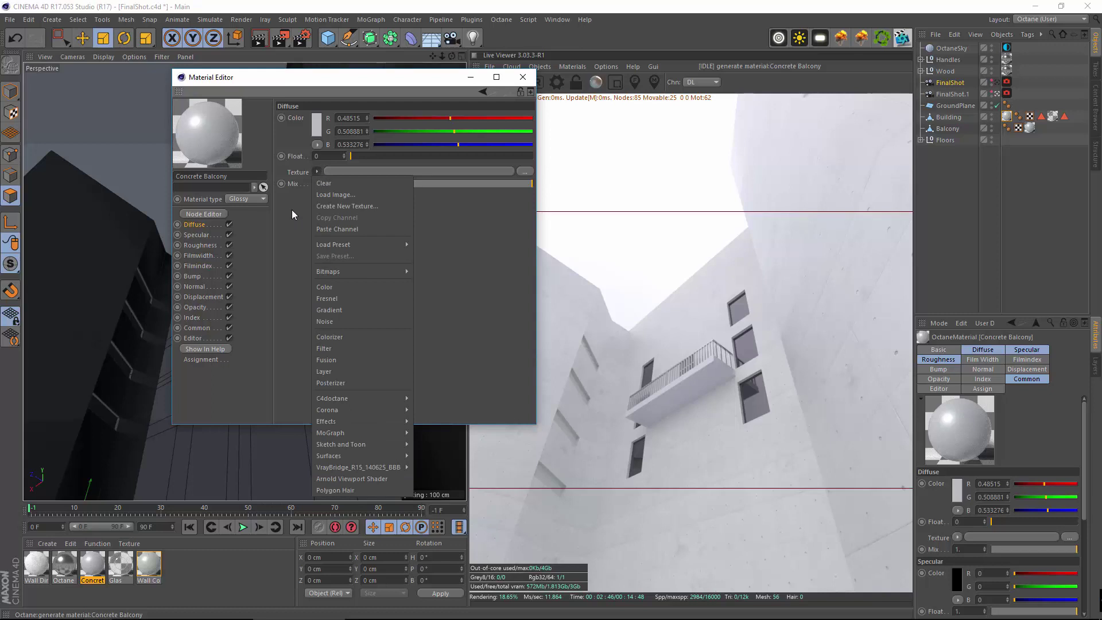
pyautogui.click(291, 209)
pyautogui.click(316, 171)
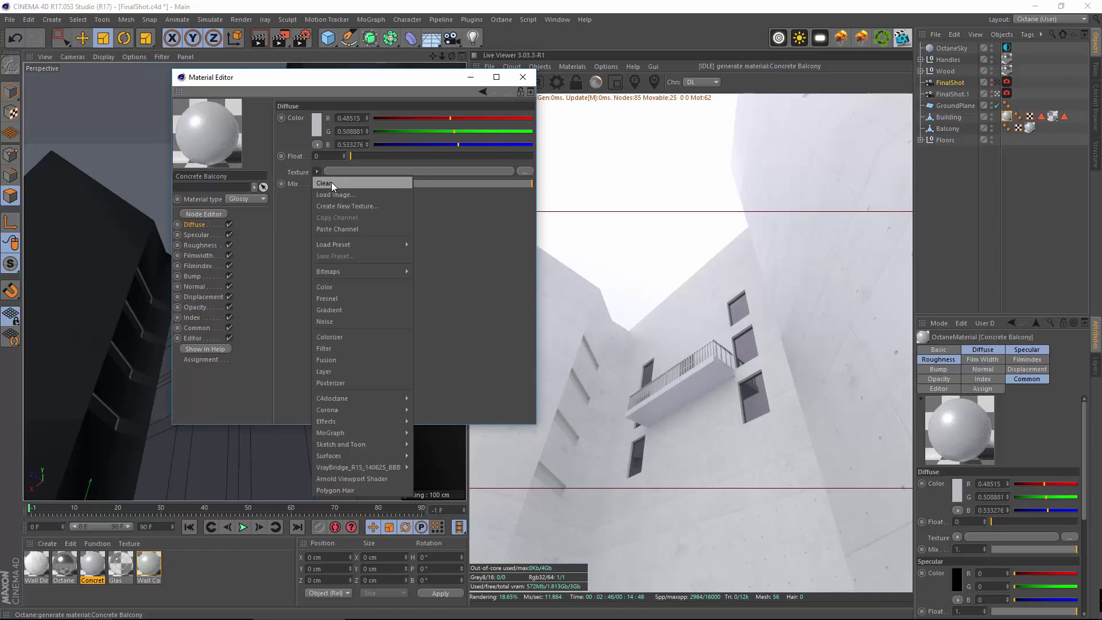
pyautogui.click(317, 172)
pyautogui.click(317, 171)
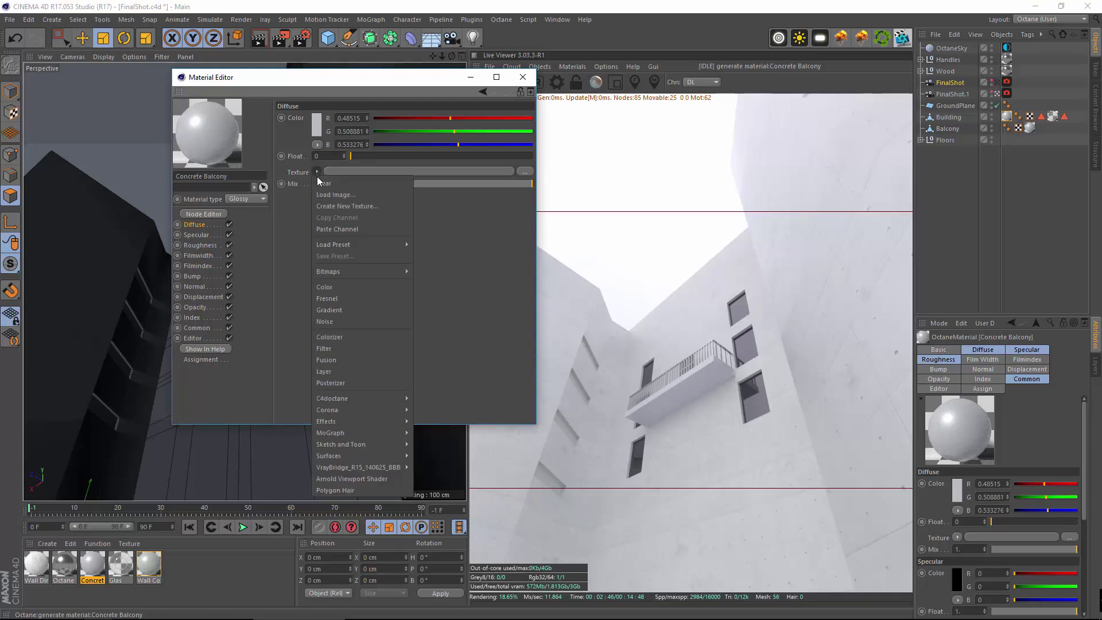
pyautogui.click(329, 227)
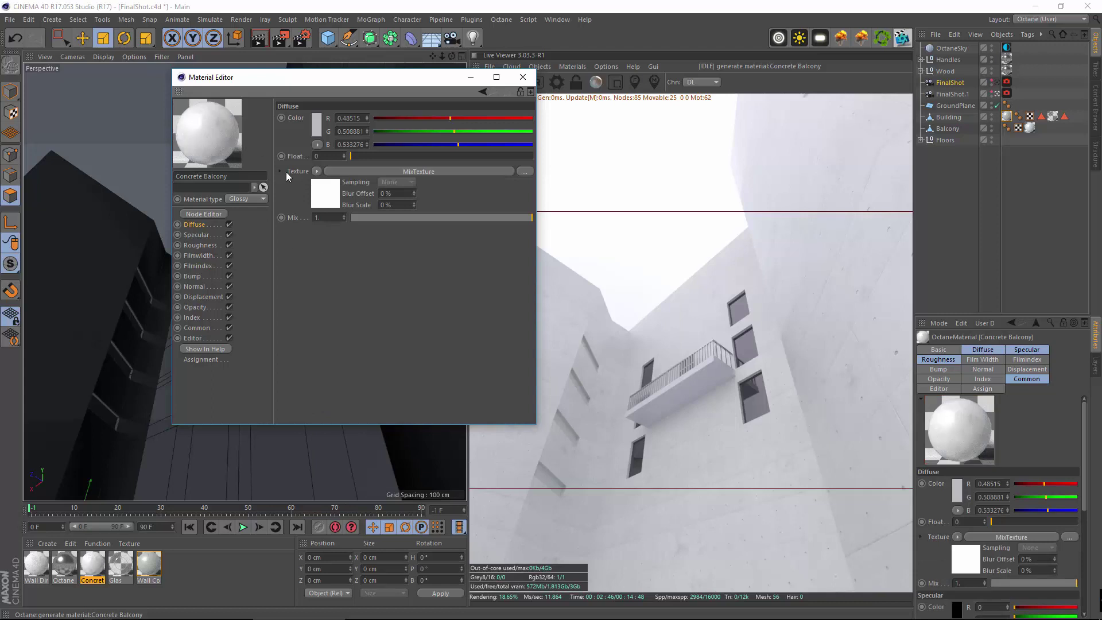
# Replace the Noise in Texture2 of the Concrete Balcony's diffuse mix with an RgbSpectrum.
pyautogui.click(388, 171)
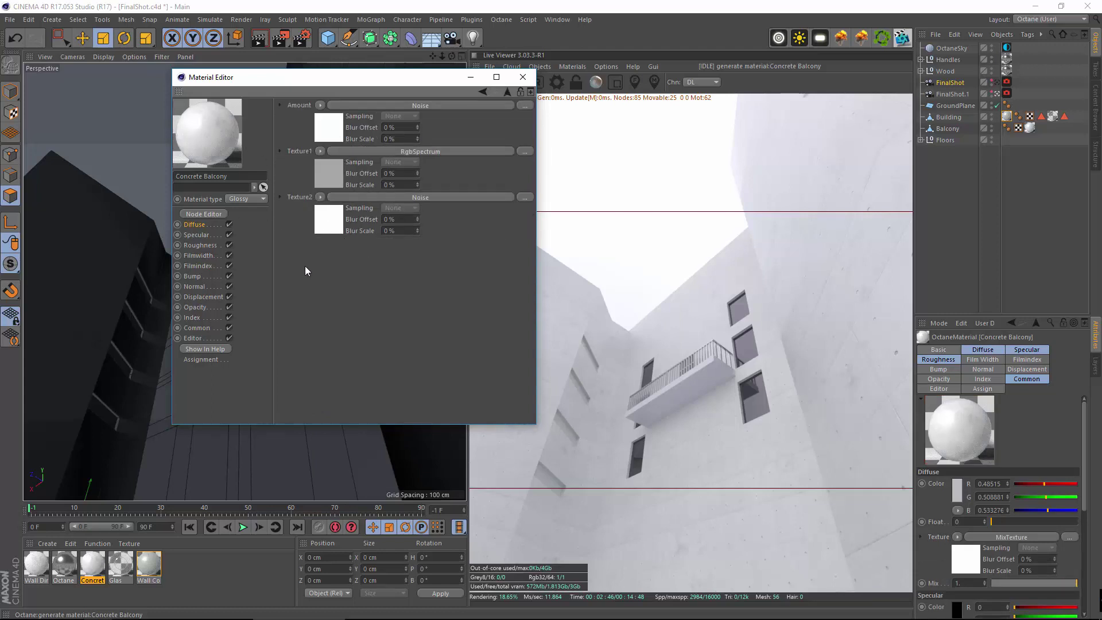
pyautogui.click(319, 196)
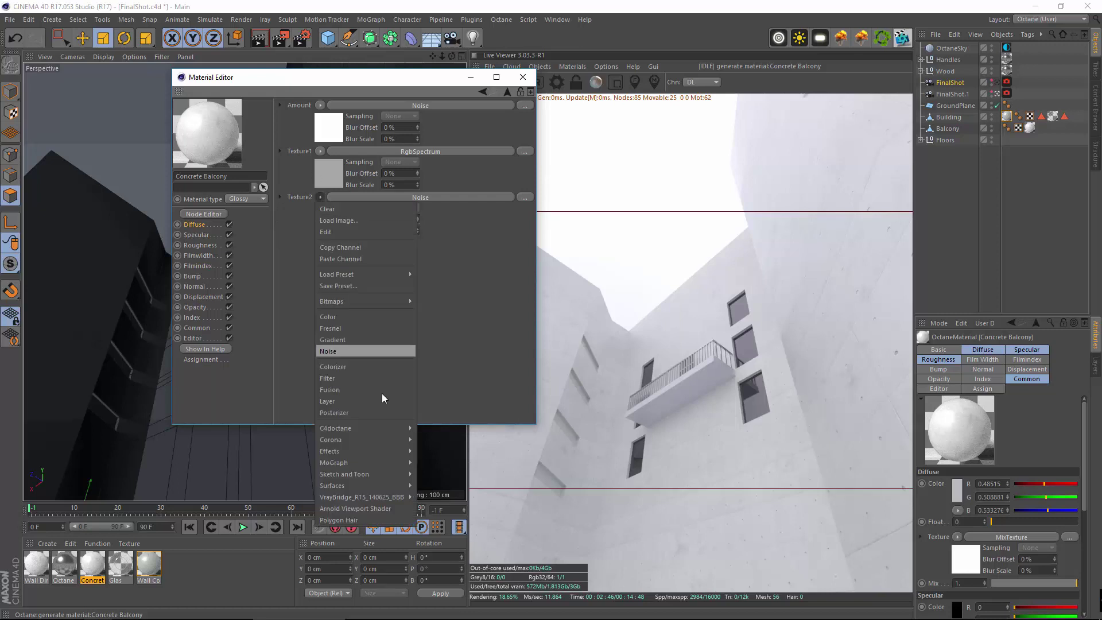
pyautogui.moveTo(373, 428)
pyautogui.click(452, 492)
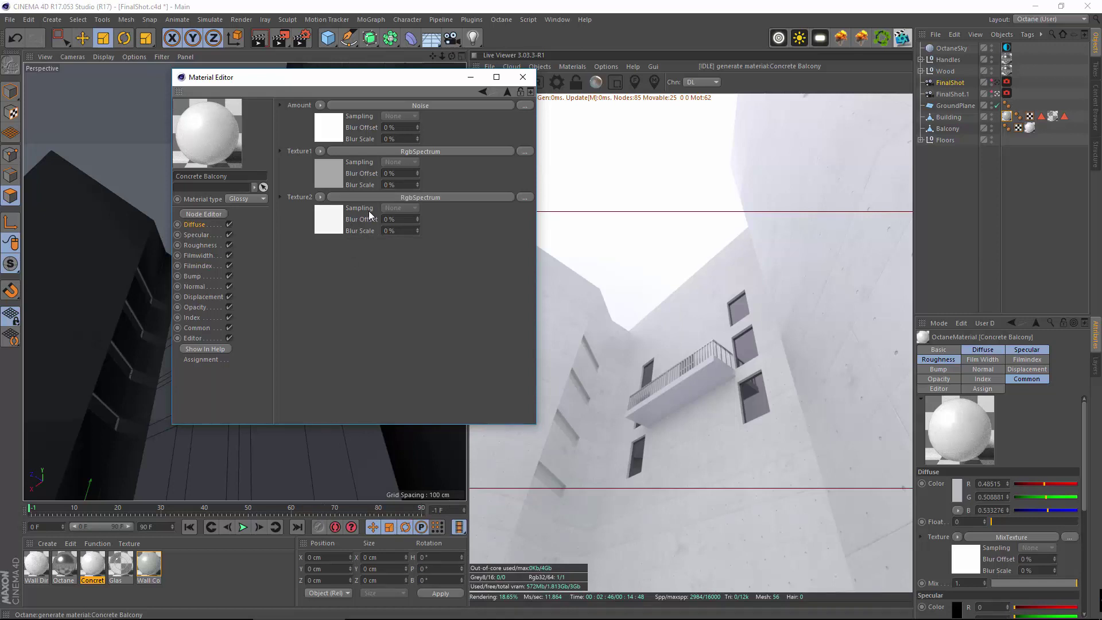
# Restart the Octane live render and switch the view to the FinalShot camera.
pyautogui.moveTo(395, 78); pyautogui.dragTo(307, 78)
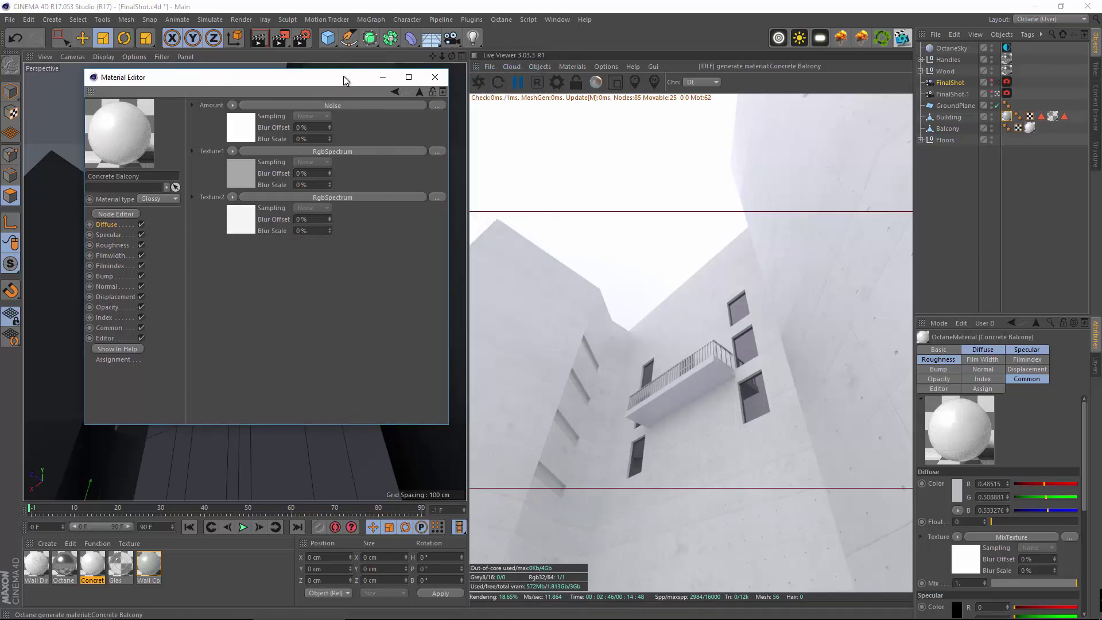
pyautogui.click(482, 80)
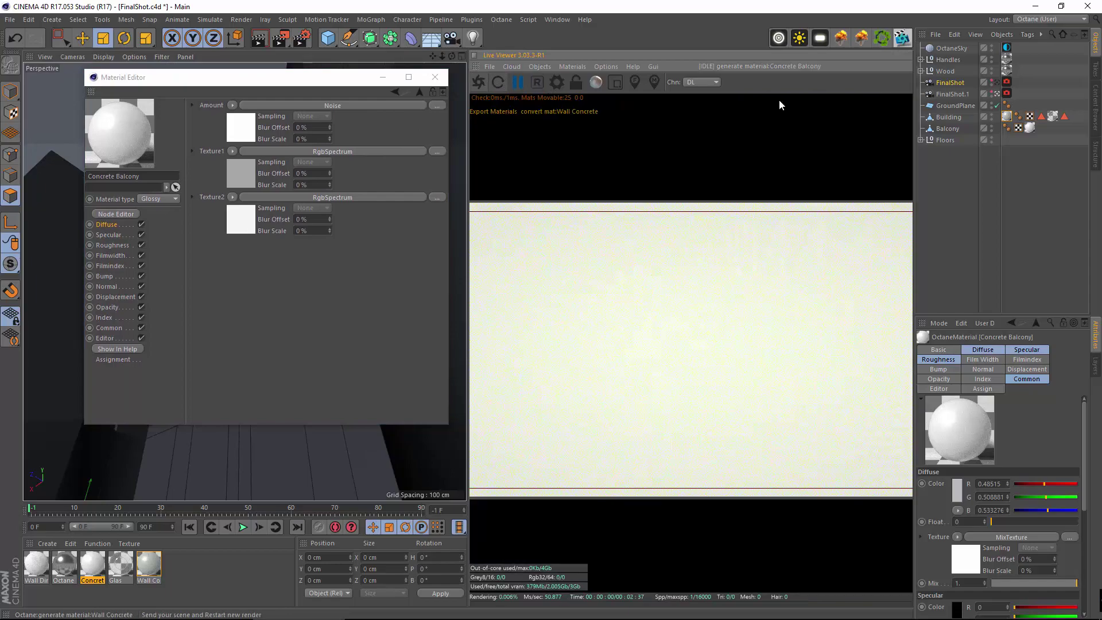
pyautogui.click(998, 82)
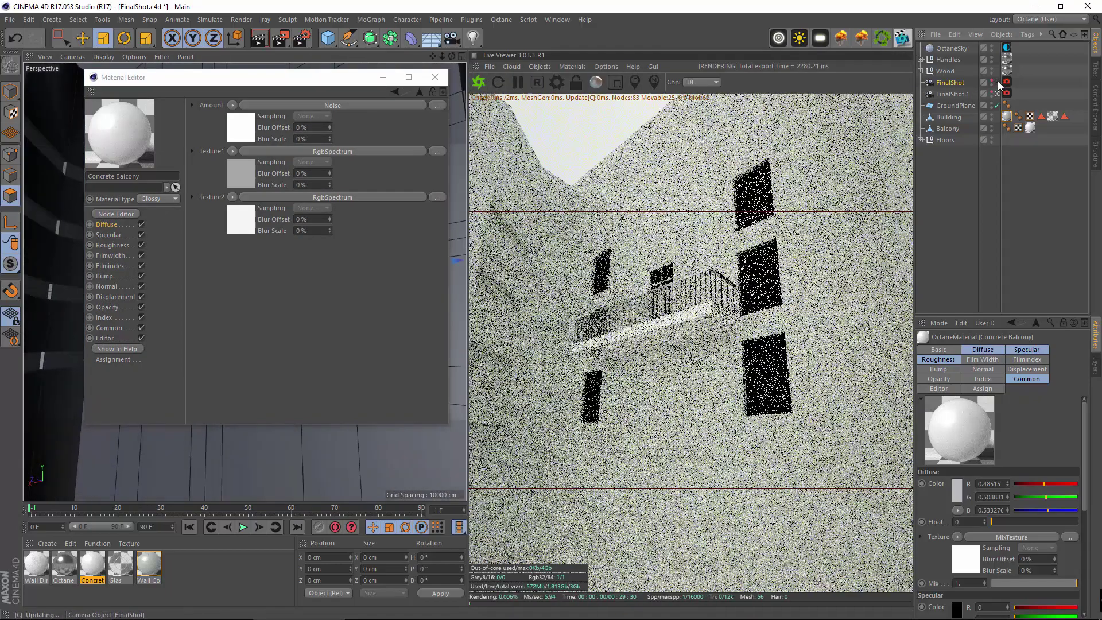
pyautogui.click(324, 416)
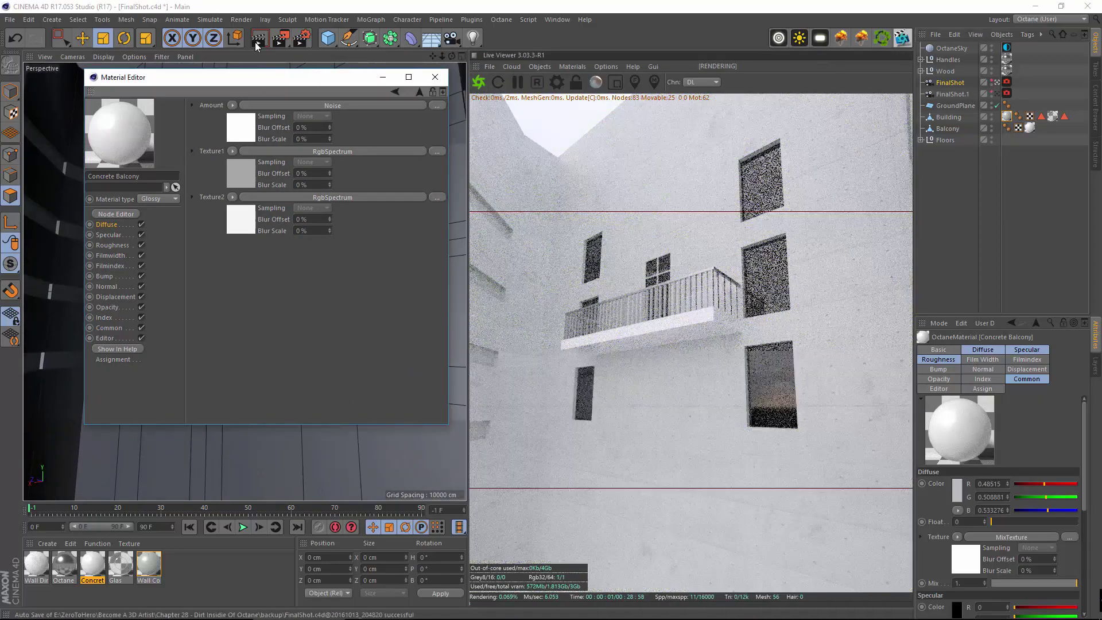
# Set the colour of Texture1's RgbSpectrum to pure red, with hue 0°, saturation 100% and value 100%.
pyautogui.moveTo(295, 73); pyautogui.dragTo(239, 87)
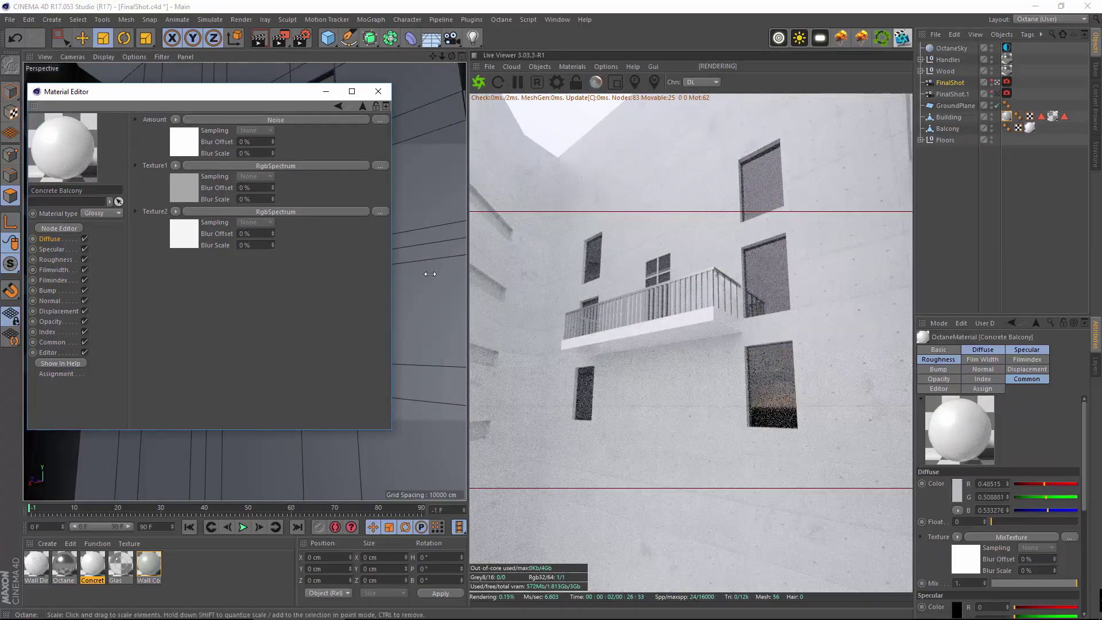
pyautogui.keyDown('alt'); pyautogui.moveTo(422, 278); pyautogui.dragTo(443, 268, button='right'); pyautogui.keyUp('alt')
pyautogui.keyDown('alt'); pyautogui.moveTo(443, 268); pyautogui.dragTo(393, 172); pyautogui.keyUp('alt')
pyautogui.click(184, 184)
pyautogui.click(160, 120)
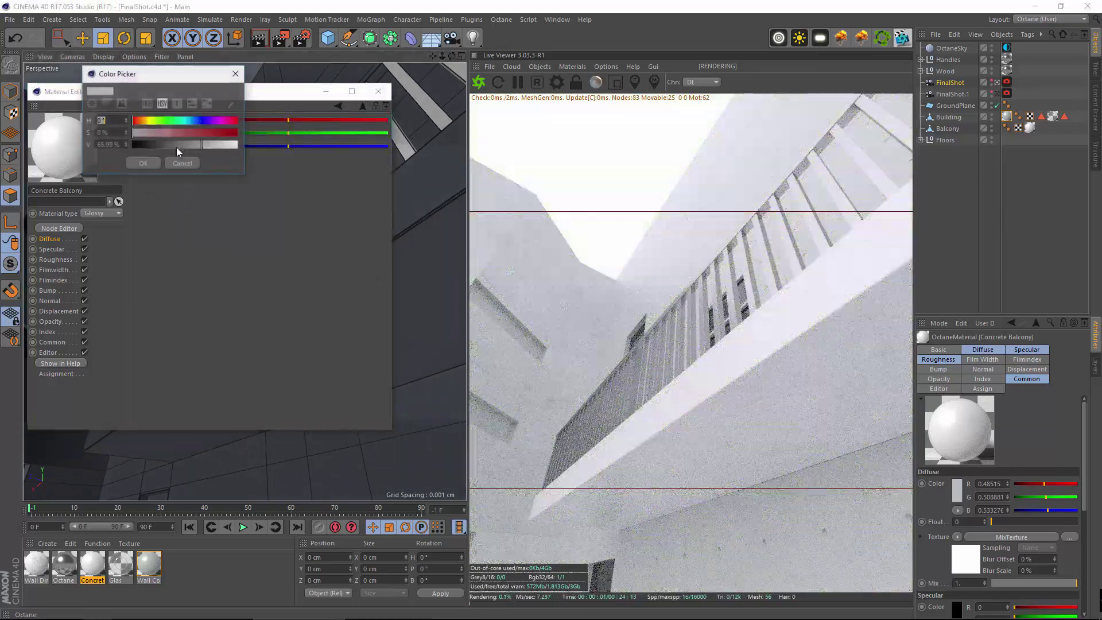
pyautogui.moveTo(218, 135); pyautogui.dragTo(240, 149)
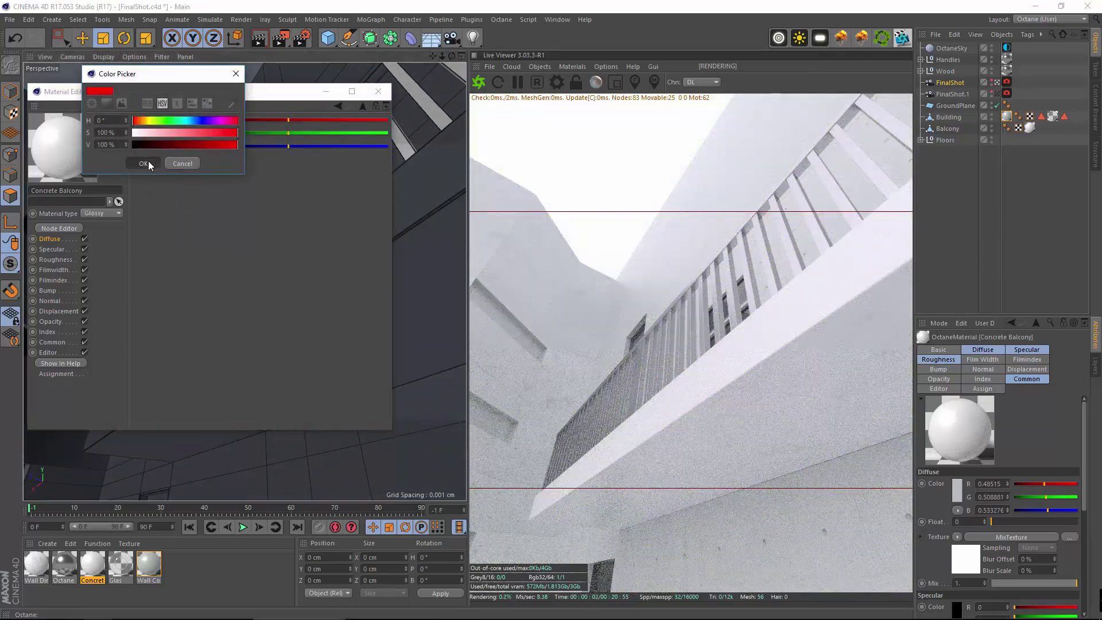
pyautogui.click(148, 161)
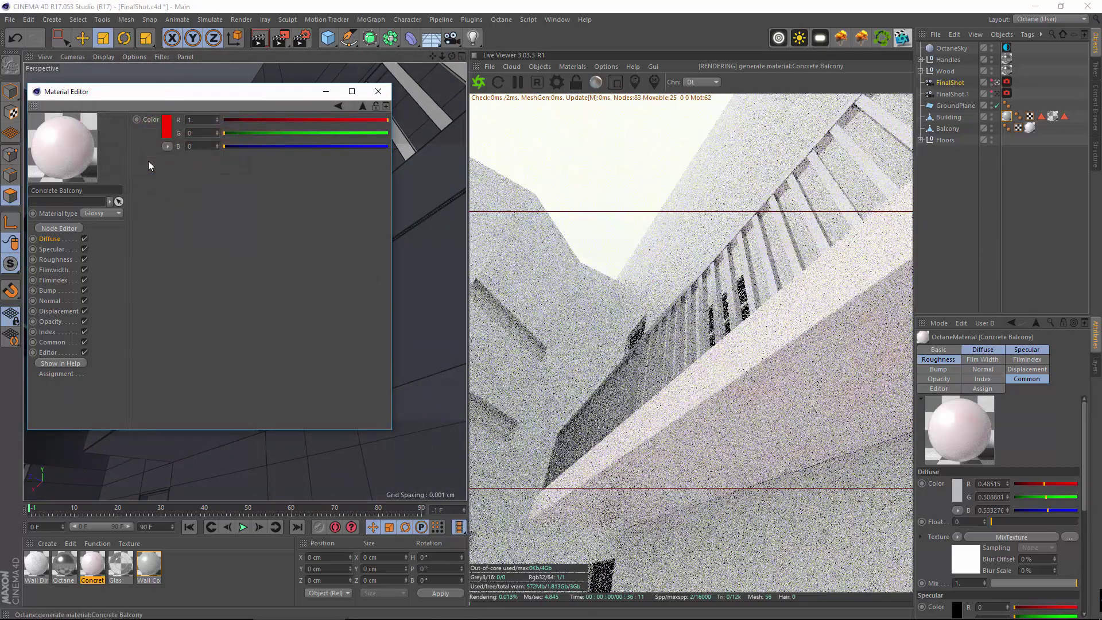
# Check the Texture2 colour of the balcony mix, then undo the red colour, the camera moves and the Texture2 replacement.
pyautogui.click(337, 106)
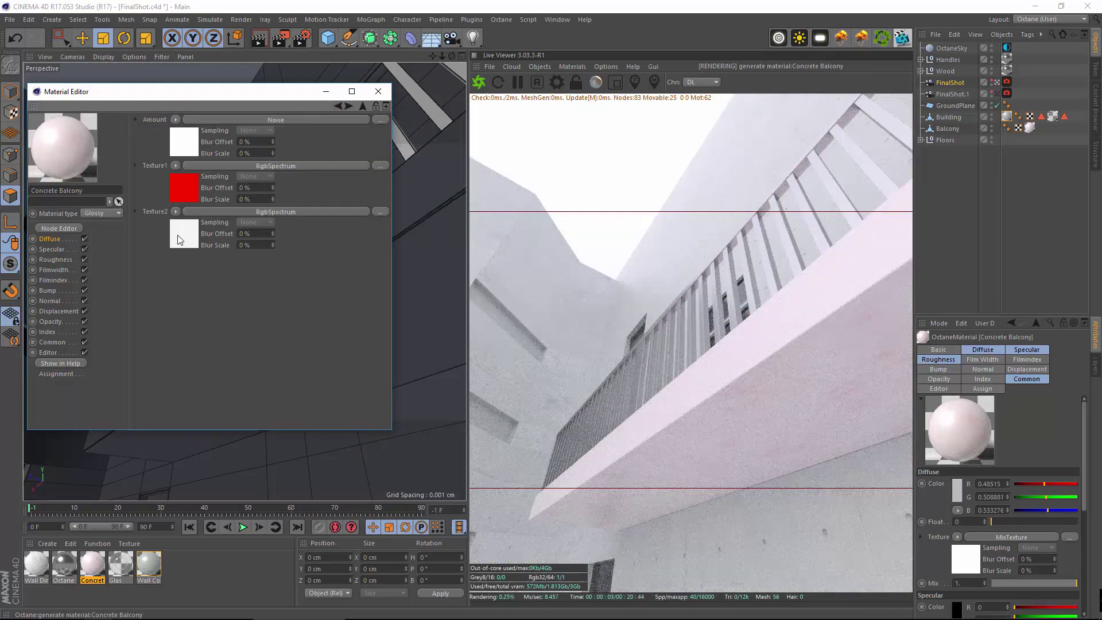
pyautogui.click(188, 223)
pyautogui.click(338, 106)
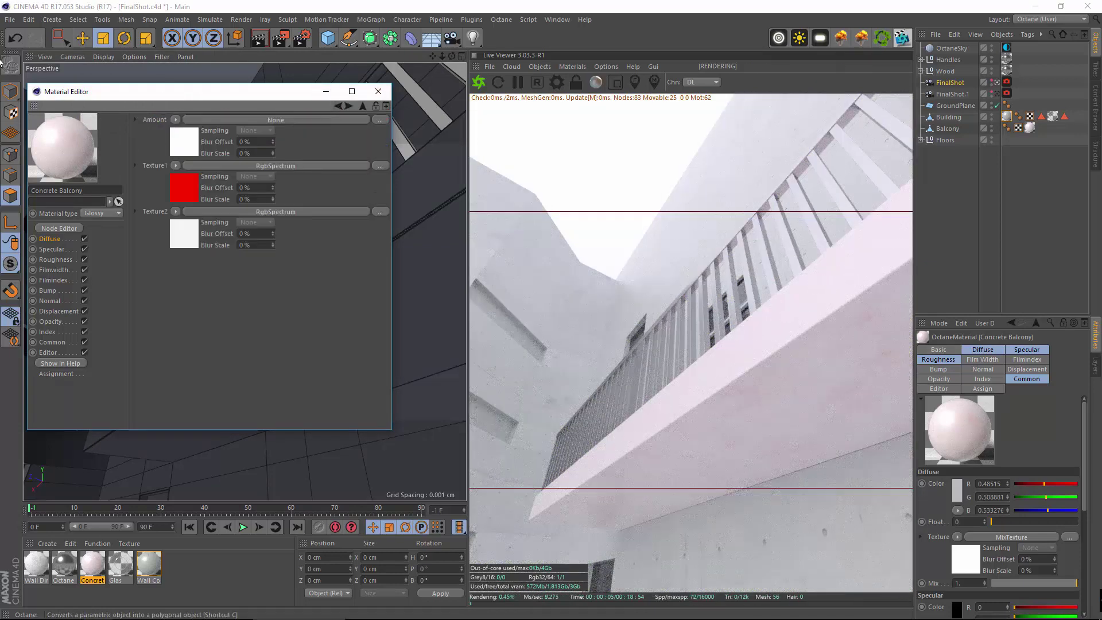
pyautogui.click(14, 38)
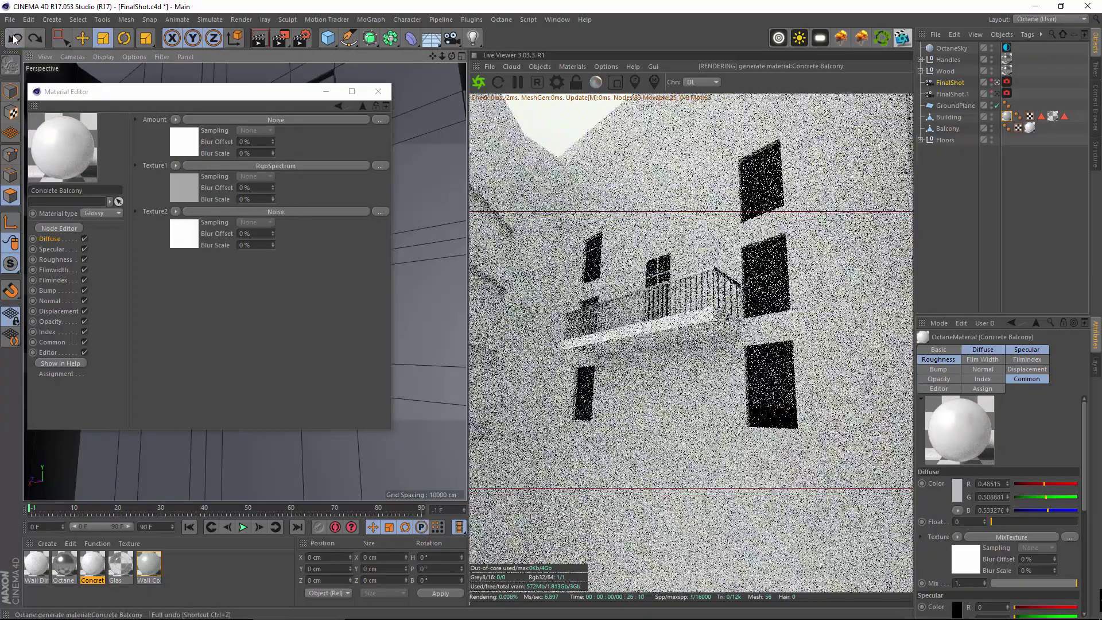
pyautogui.click(14, 39)
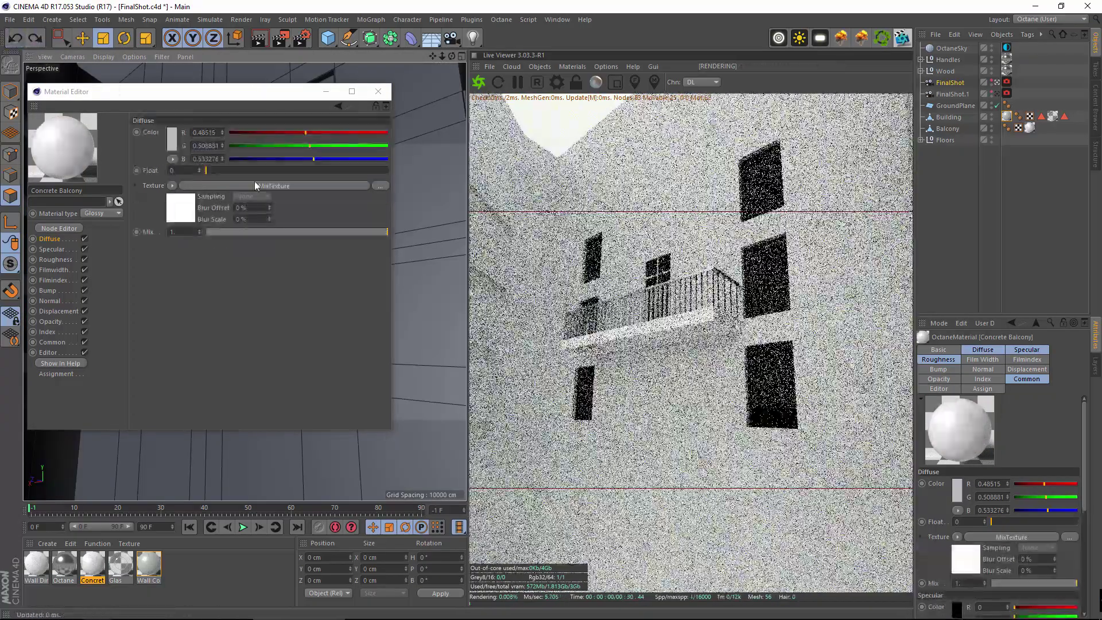
# Copy the Concrete Balcony's diffuse MixTexture and replace it in the channel with an Octane RgbSpectrum.
pyautogui.click(172, 185)
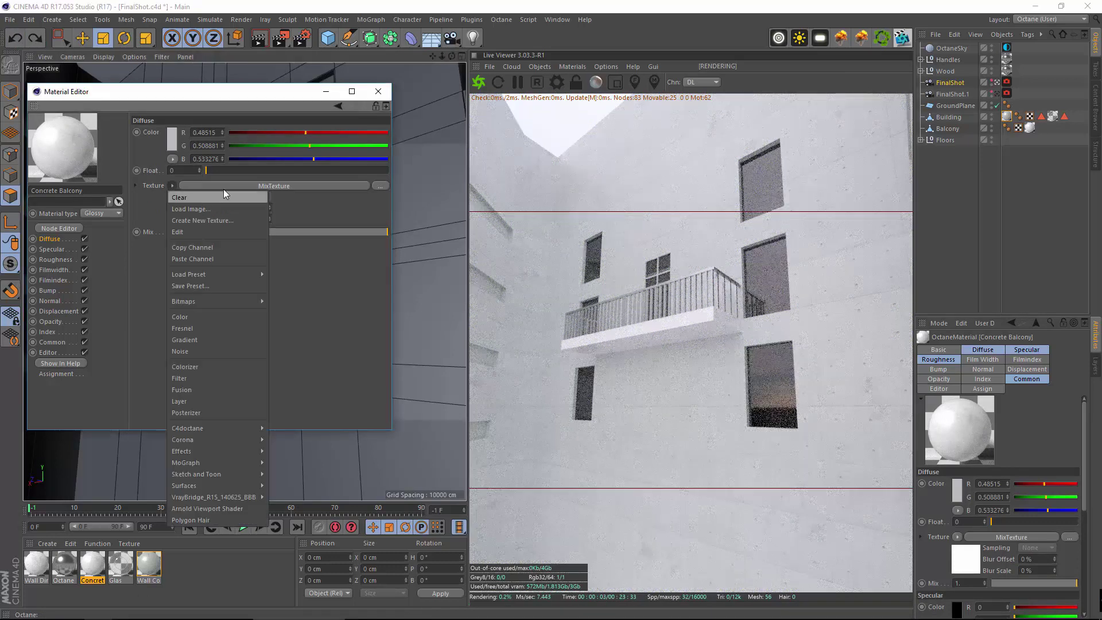
pyautogui.click(201, 246)
pyautogui.click(172, 185)
pyautogui.moveTo(223, 439)
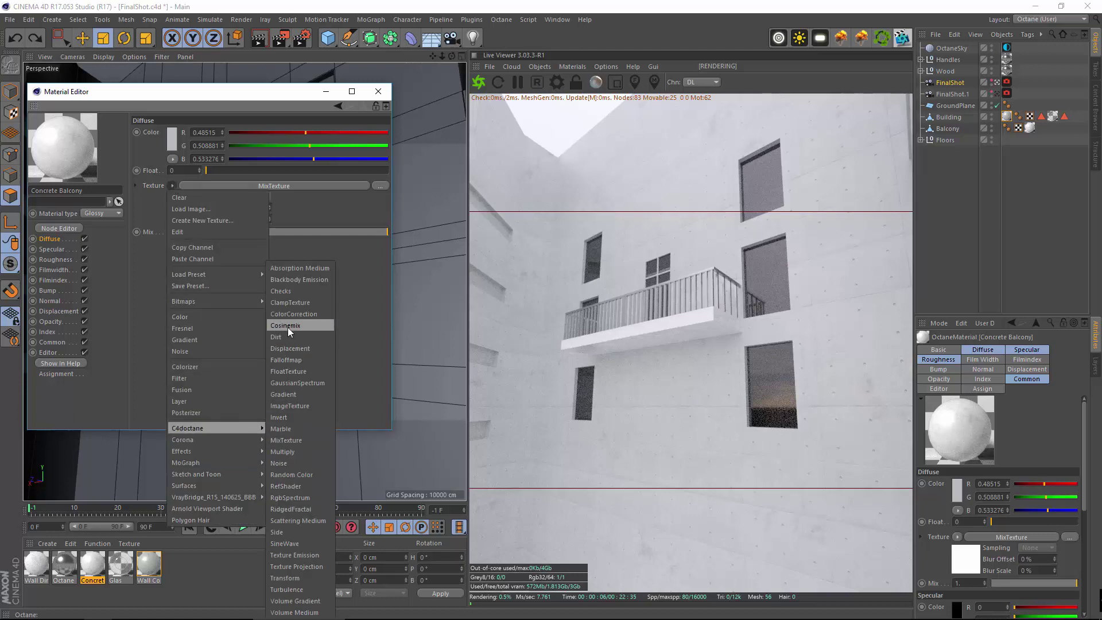
pyautogui.click(291, 497)
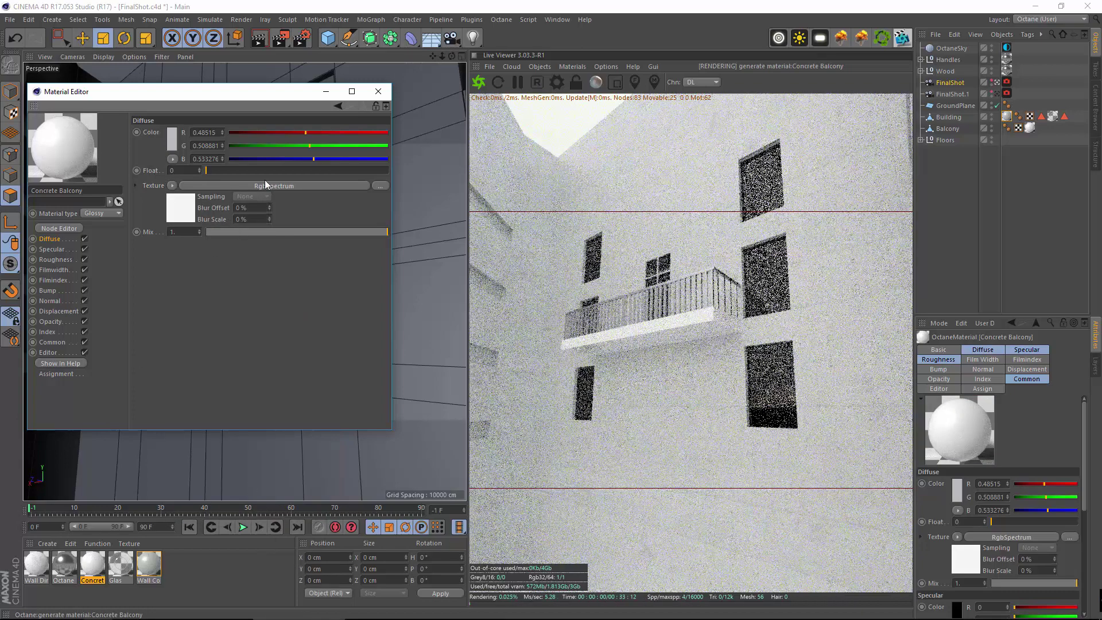
# Wrap the Concrete Balcony's diffuse RgbSpectrum in a new Octane MixTexture.
pyautogui.click(267, 185)
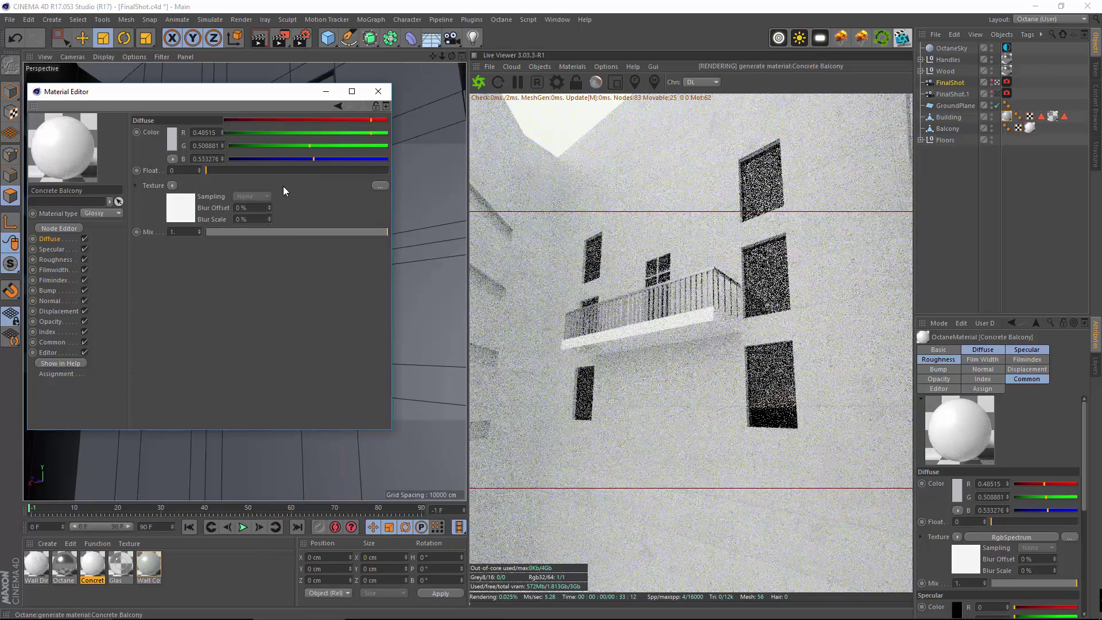
pyautogui.click(338, 107)
pyautogui.click(172, 185)
pyautogui.moveTo(233, 429)
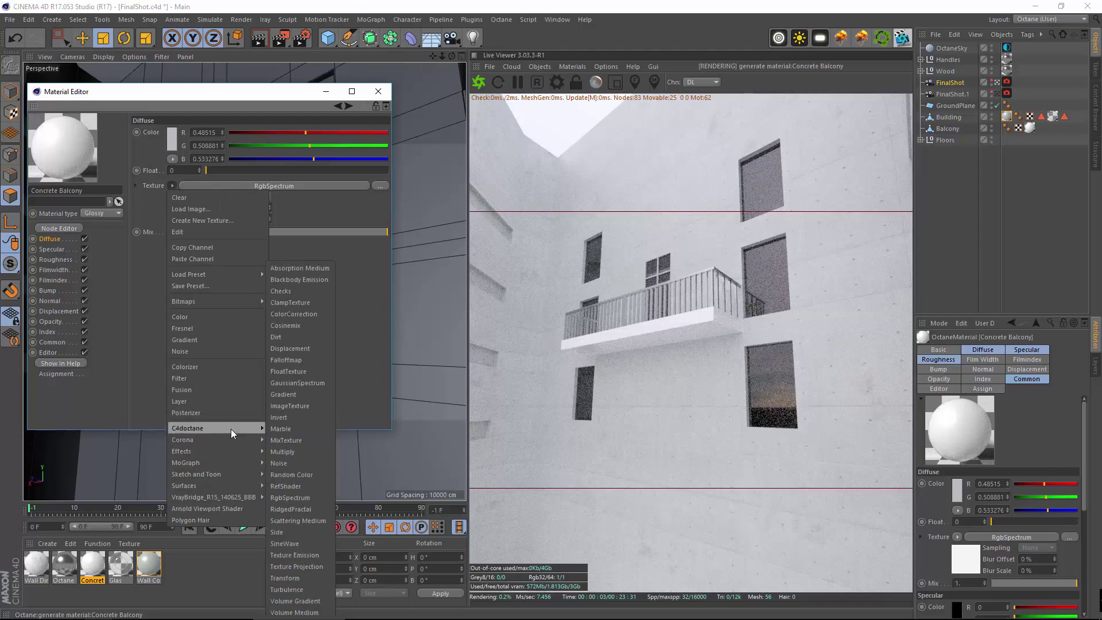
pyautogui.click(305, 430)
# In the new mix, make Amount a FloatTexture, set Texture2 to RgbSpectrum, and paste the copied MixTexture into Texture1 and open it.
pyautogui.click(276, 186)
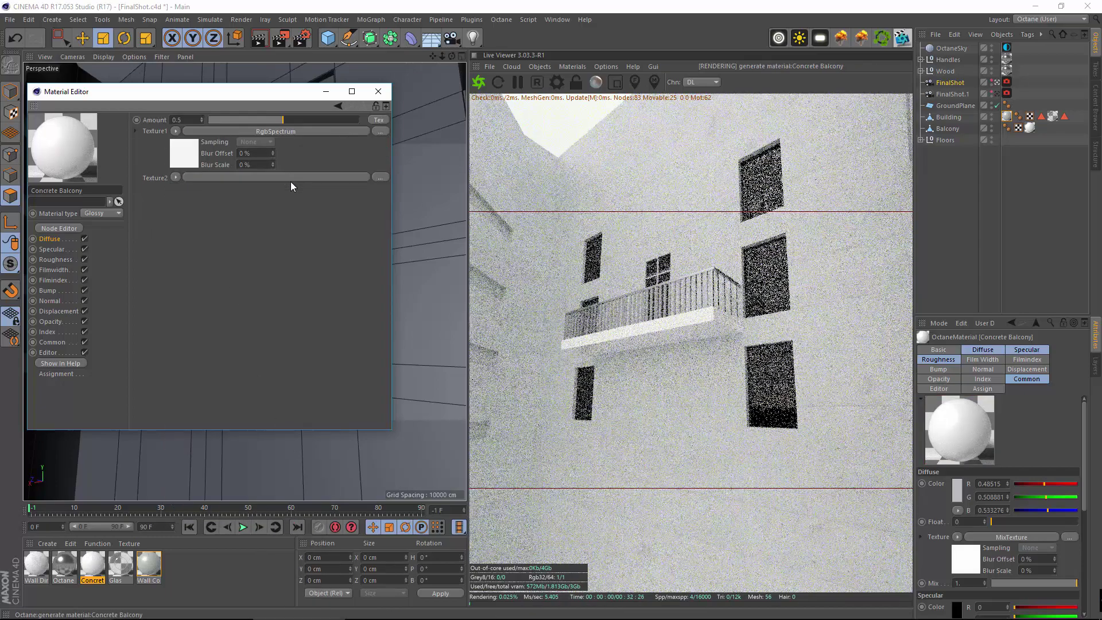
pyautogui.click(379, 119)
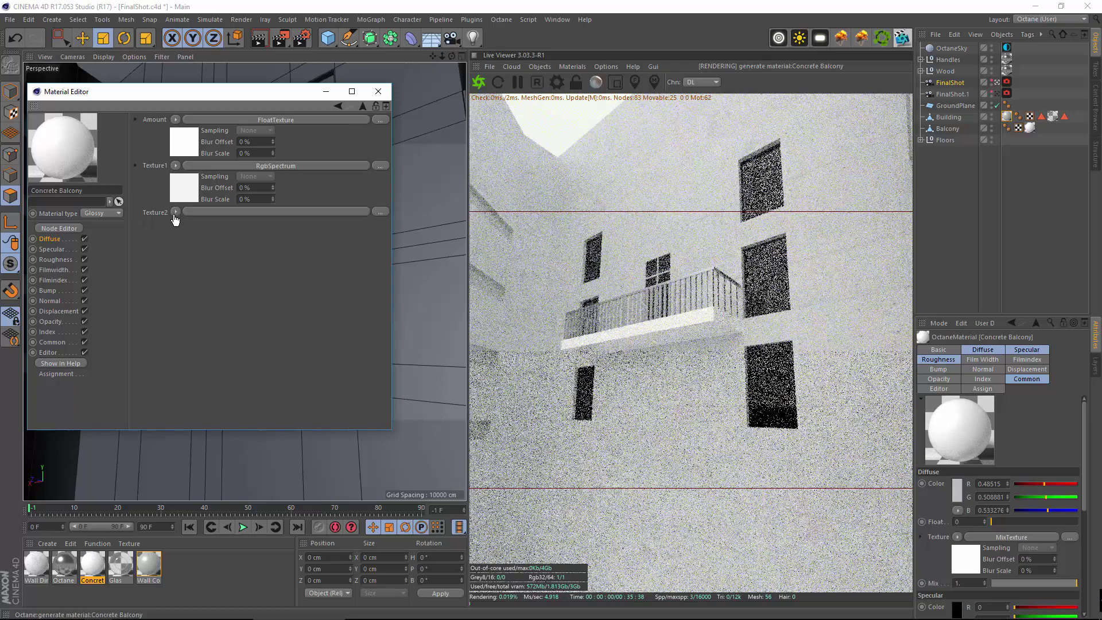
pyautogui.click(175, 166)
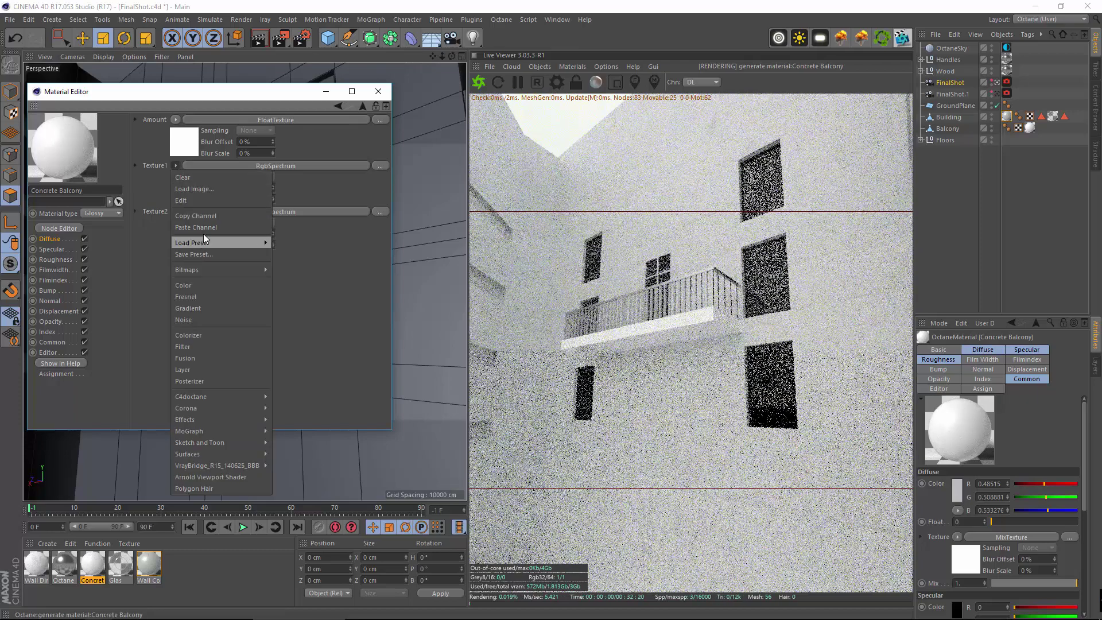
pyautogui.click(198, 228)
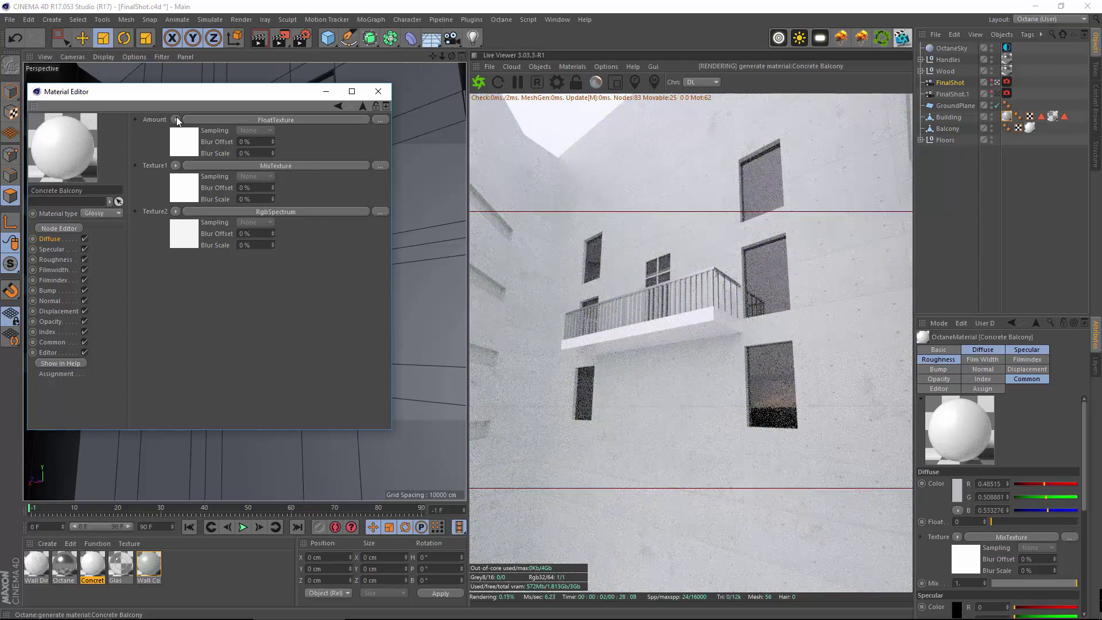
pyautogui.click(257, 166)
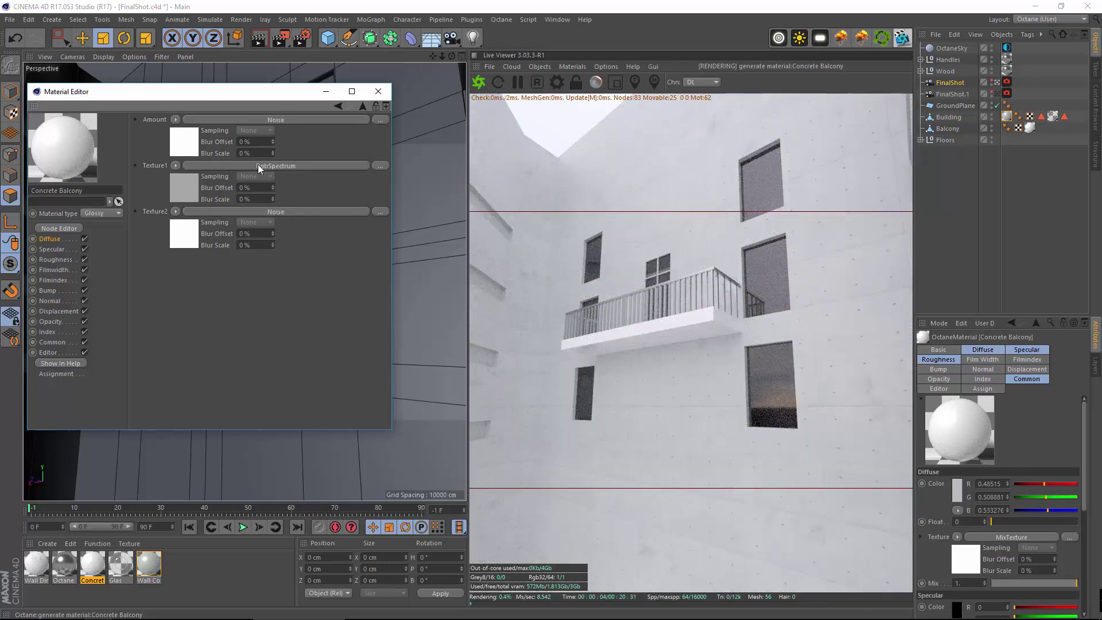
# Copy the Noise from the nested mix's Amount and paste it into the outer mix's Amount channel.
pyautogui.click(176, 120)
pyautogui.click(194, 169)
pyautogui.click(338, 106)
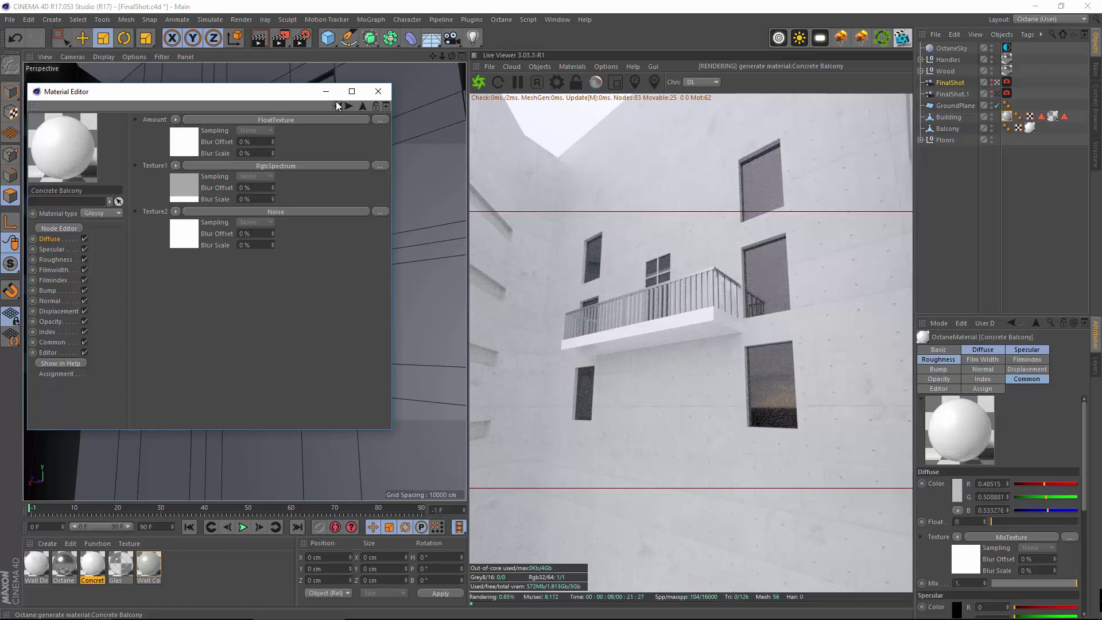
pyautogui.click(175, 120)
pyautogui.click(189, 180)
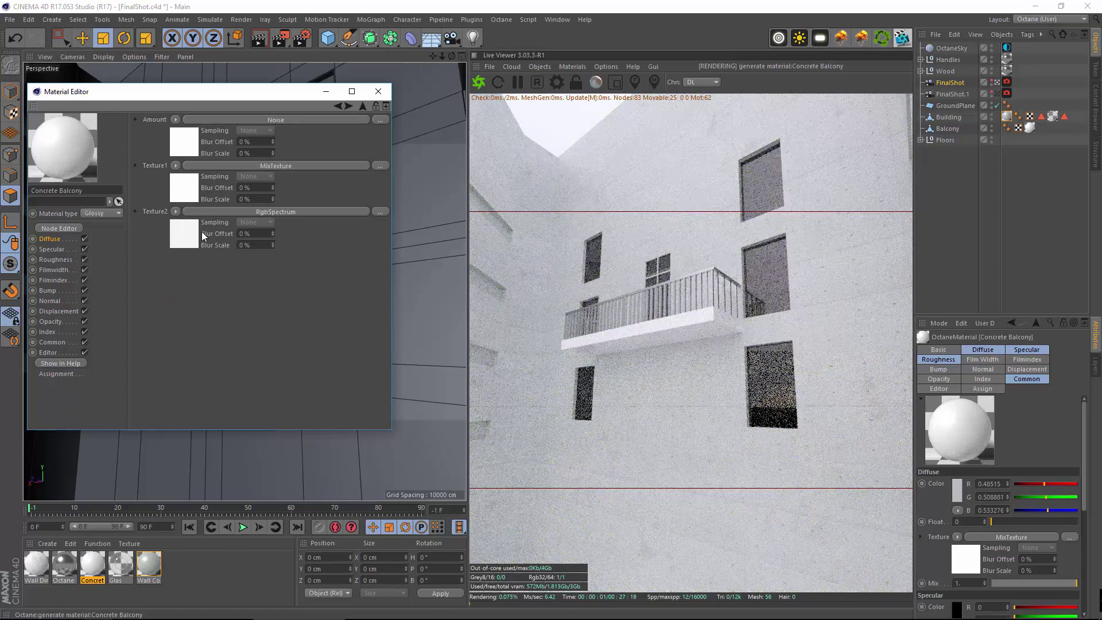
# Set the outer mix's Texture2 RgbSpectrum to a fully saturated red with a value of 0.9.
pyautogui.click(183, 235)
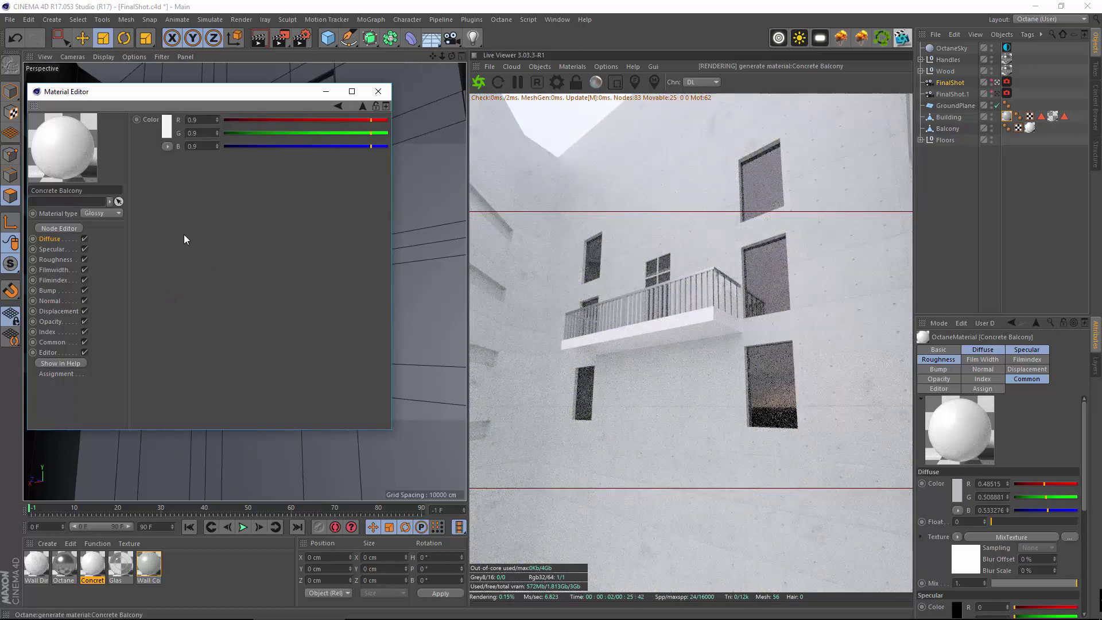
pyautogui.click(165, 131)
pyautogui.click(230, 149)
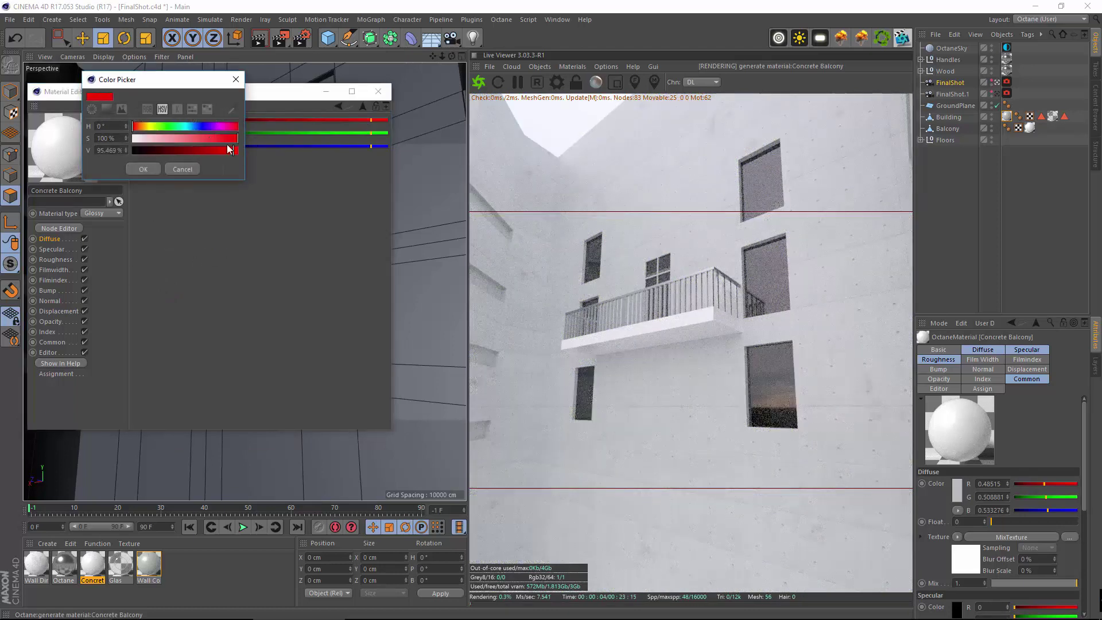
pyautogui.click(142, 171)
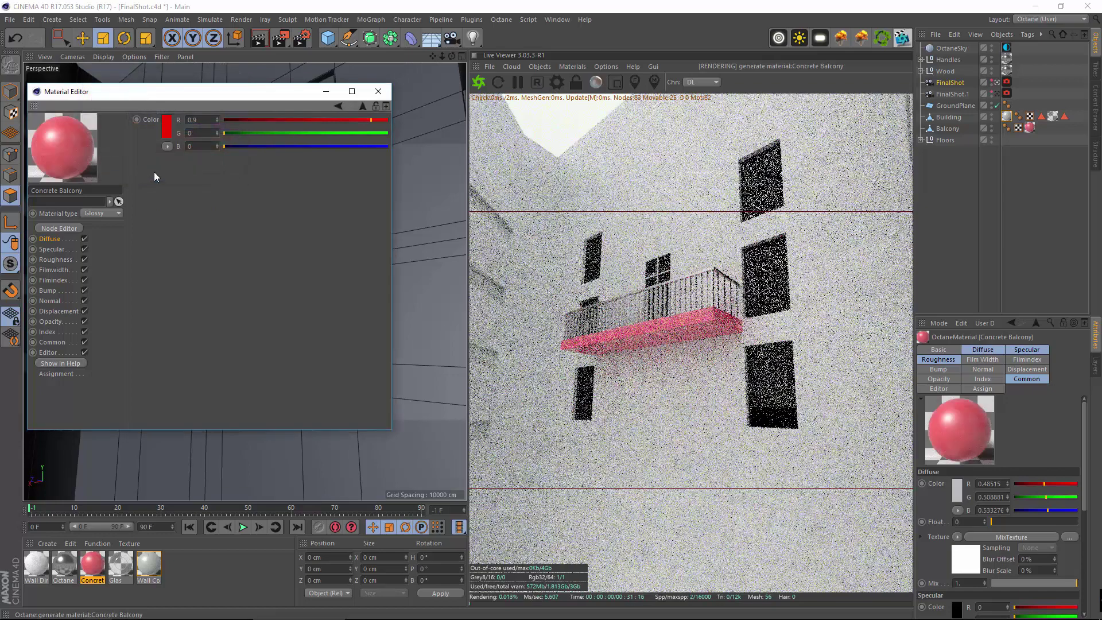
# Change the Texture2 RgbSpectrum to a neutral grey with R, G and B at about 0.335, and return to the mix.
pyautogui.click(166, 127)
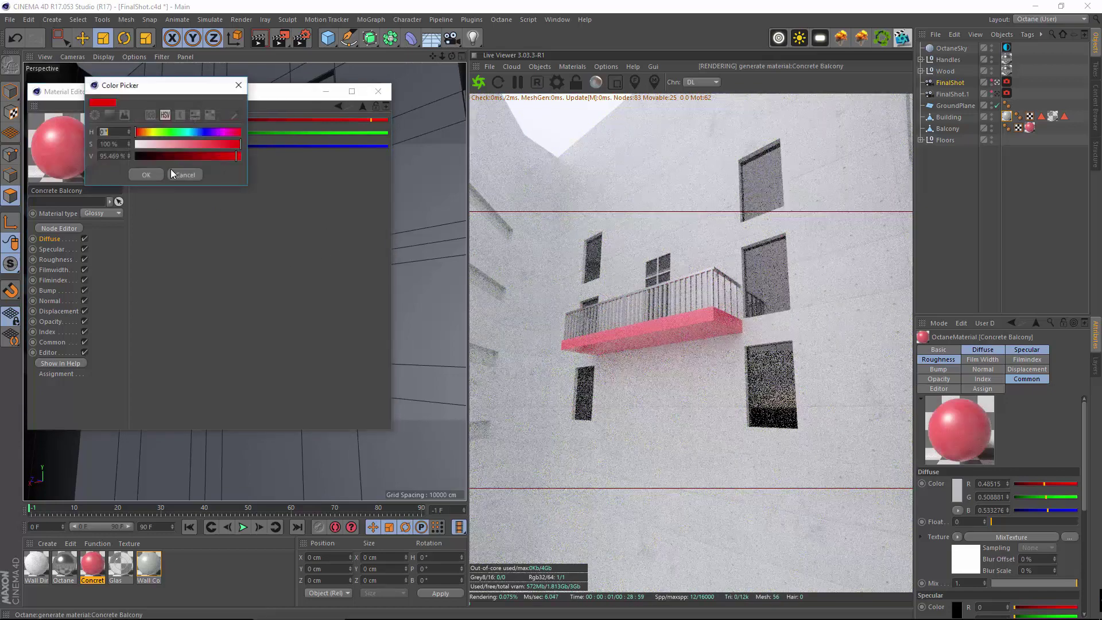
pyautogui.click(152, 145)
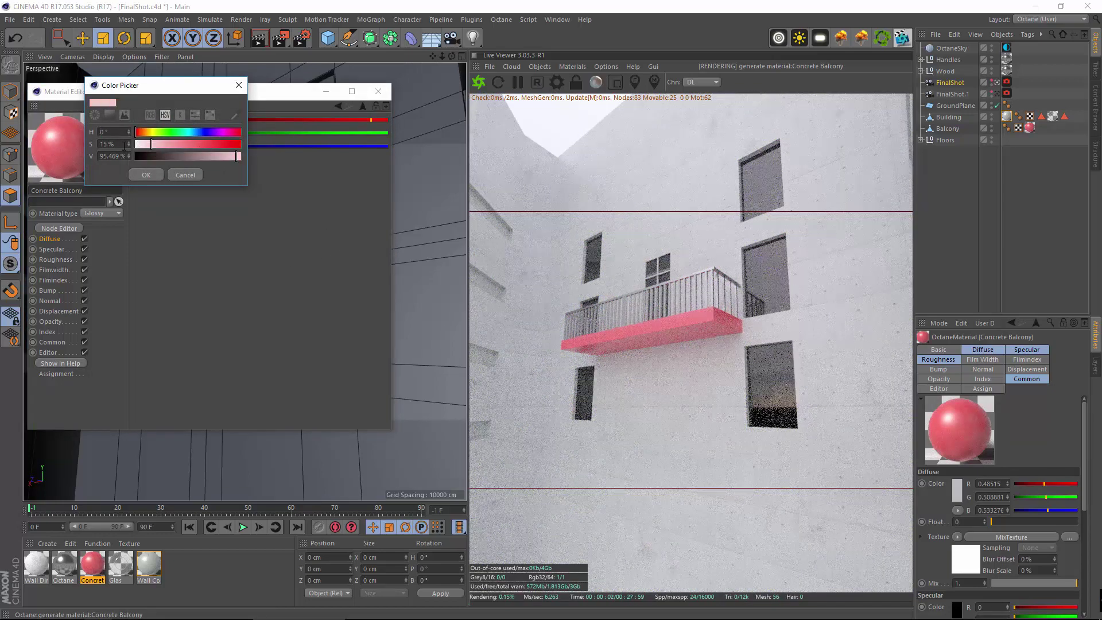
pyautogui.click(109, 115)
pyautogui.moveTo(109, 150); pyautogui.dragTo(90, 163)
pyautogui.click(146, 302)
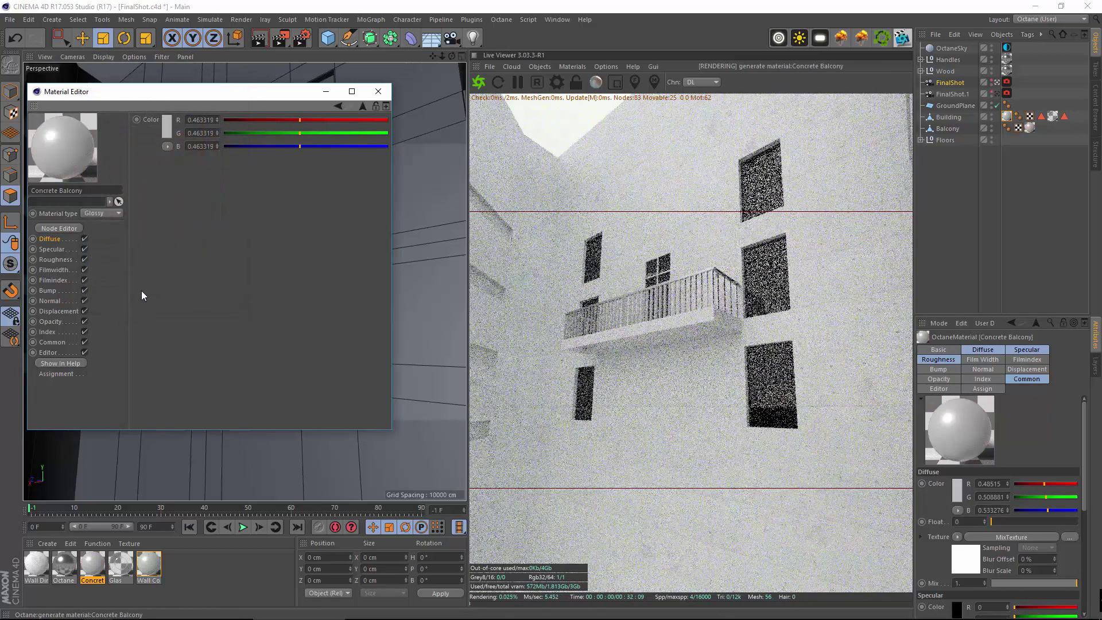
pyautogui.click(166, 133)
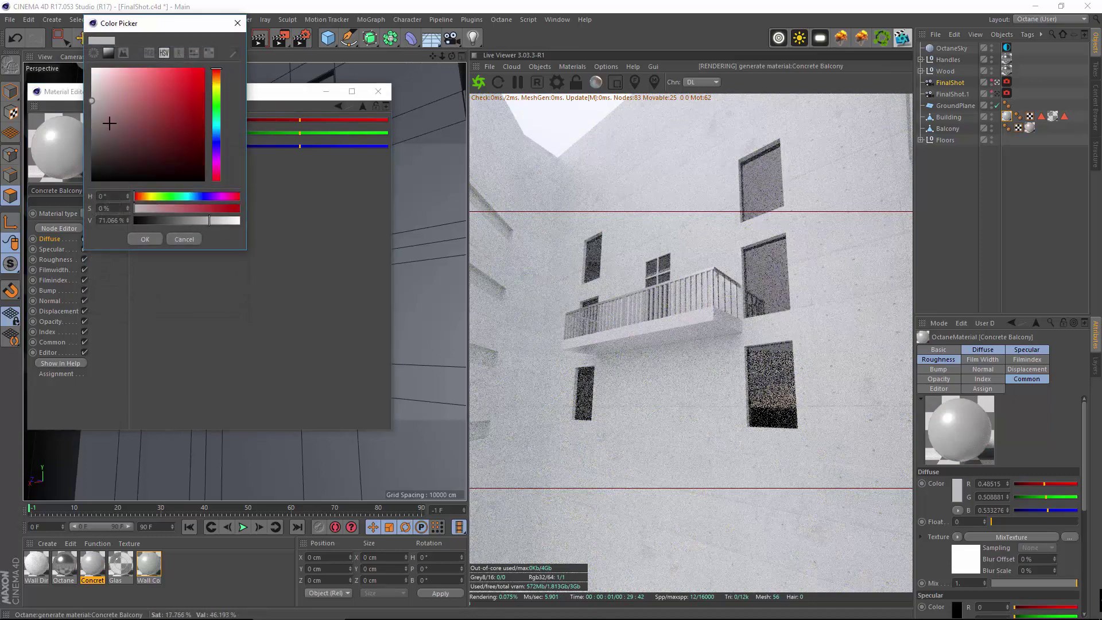
pyautogui.moveTo(208, 219); pyautogui.dragTo(199, 220)
pyautogui.click(144, 241)
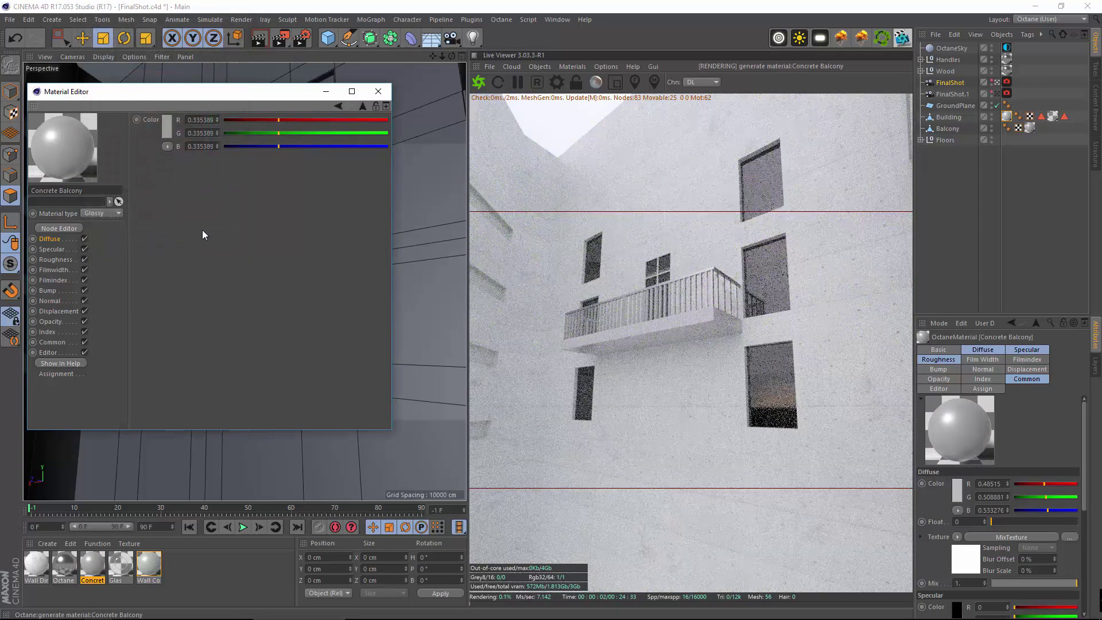
pyautogui.click(337, 107)
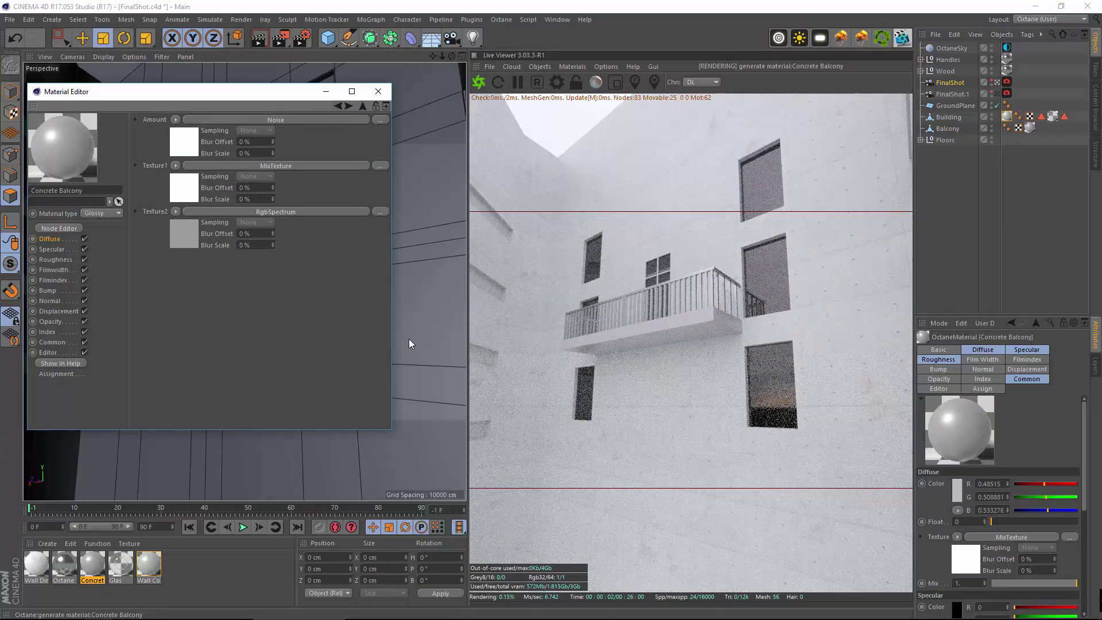
# Frame the balcony's underside and set the nested mix's Texture1 RgbSpectrum to pure red, R 1, G 0, B 0.
pyautogui.keyDown('alt'); pyautogui.moveTo(408, 340); pyautogui.dragTo(416, 351, button='right'); pyautogui.keyUp('alt')
pyautogui.keyDown('alt'); pyautogui.moveTo(408, 319); pyautogui.dragTo(375, 250); pyautogui.keyUp('alt')
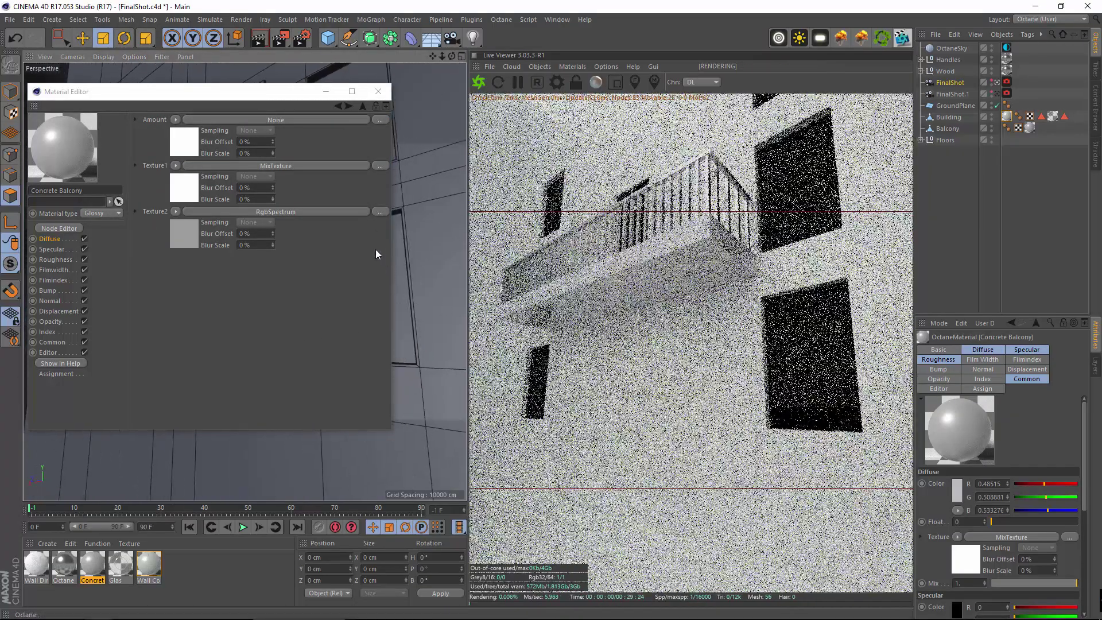
pyautogui.keyDown('alt'); pyautogui.moveTo(408, 254); pyautogui.dragTo(436, 258, button='right'); pyautogui.keyUp('alt')
pyautogui.keyDown('alt'); pyautogui.moveTo(409, 253); pyautogui.dragTo(170, 189); pyautogui.keyUp('alt')
pyautogui.click(184, 194)
pyautogui.click(194, 184)
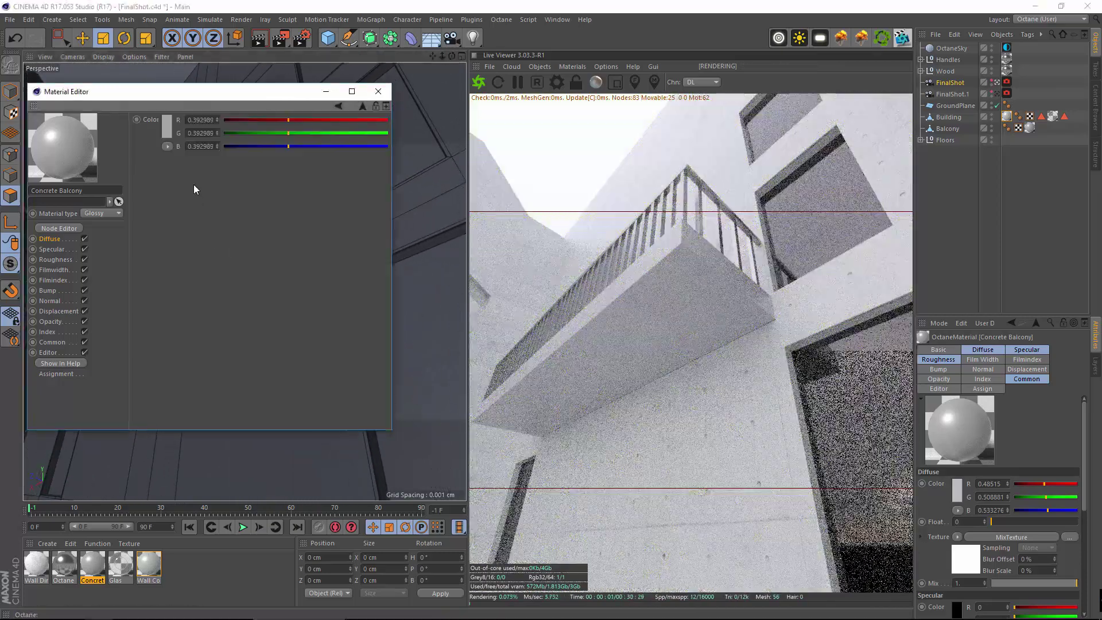
pyautogui.click(167, 131)
pyautogui.moveTo(202, 137); pyautogui.dragTo(261, 153)
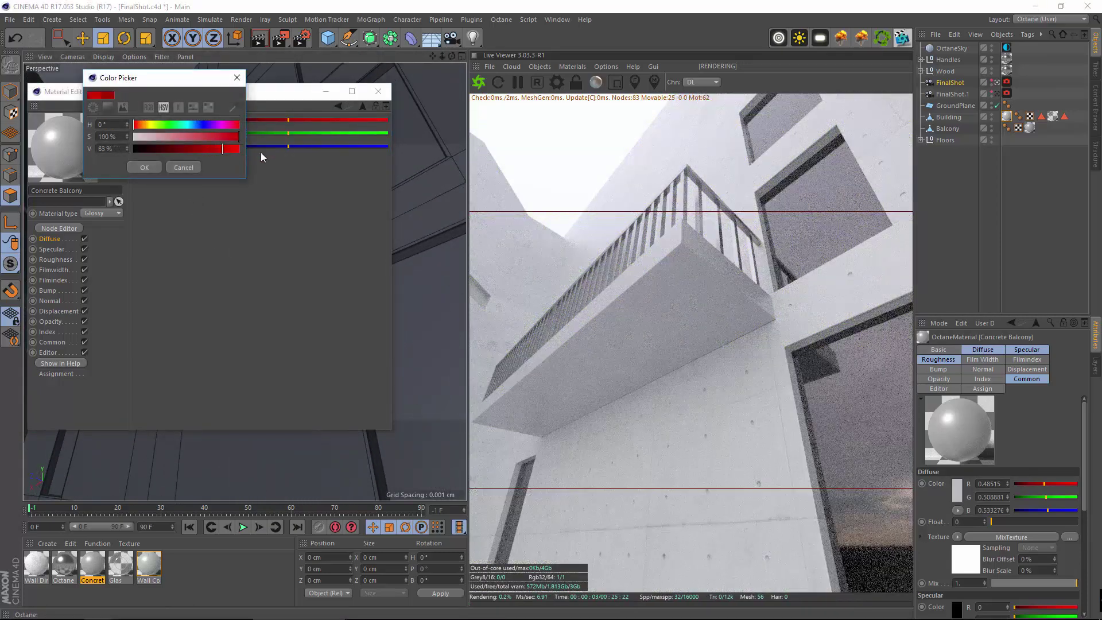
pyautogui.click(151, 167)
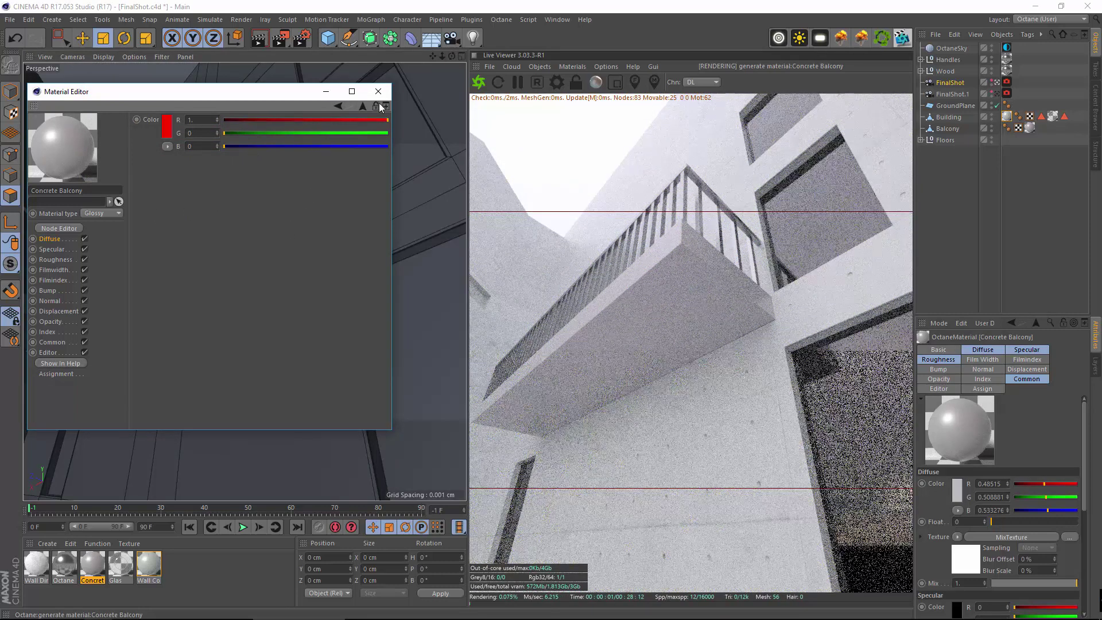
pyautogui.click(338, 106)
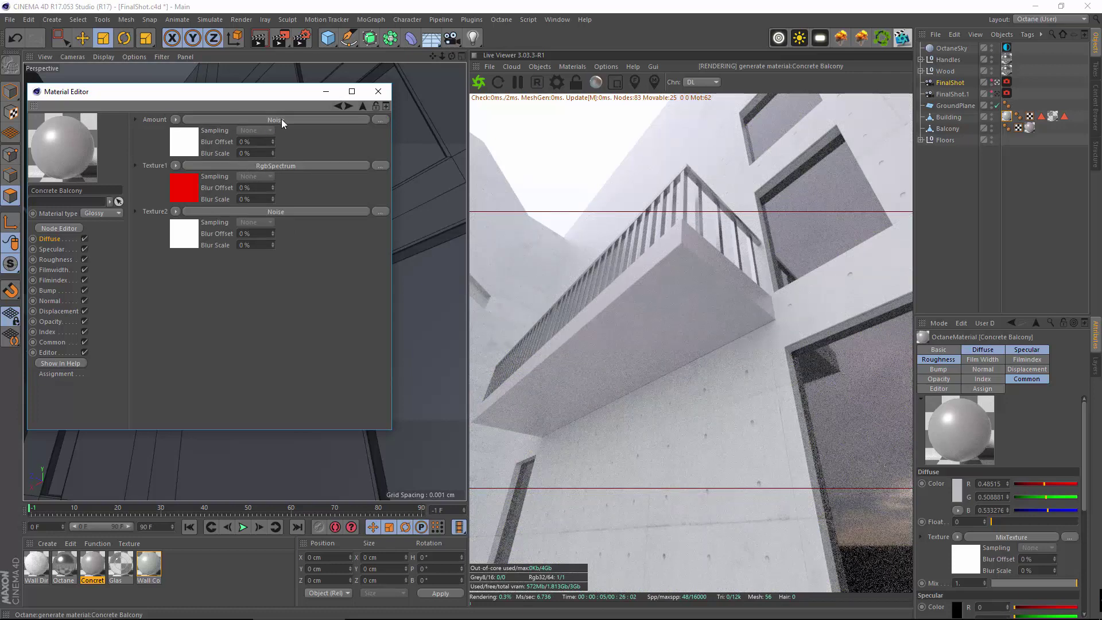
# Set the UVW transform scale of the nested mix's Texture2 Noise to 5 in S.X and S.Y.
pyautogui.click(232, 211)
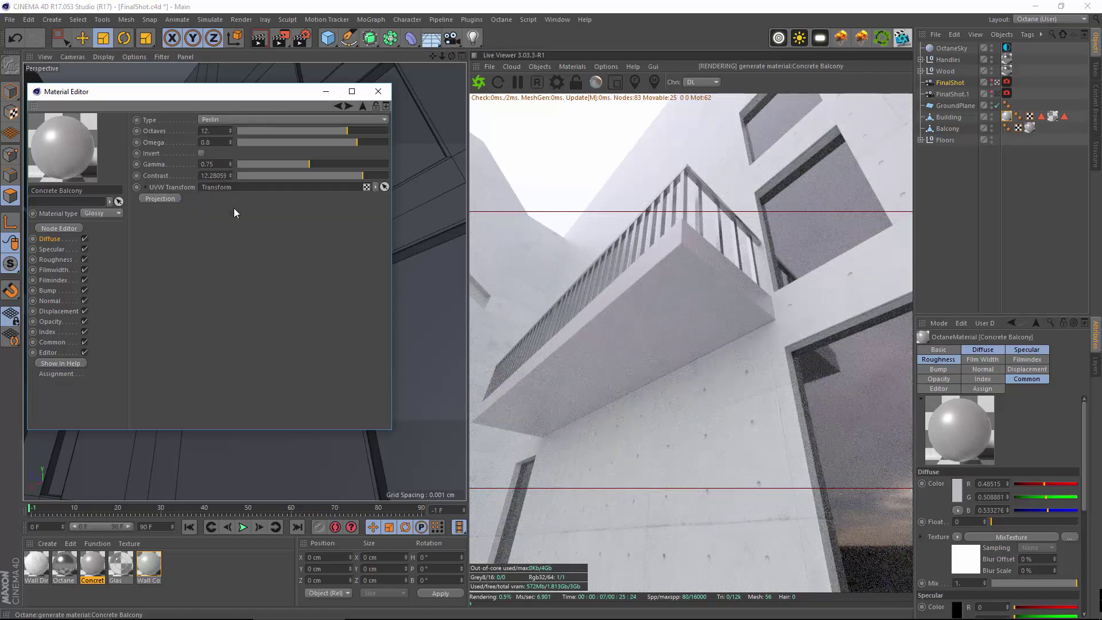
pyautogui.click(145, 187)
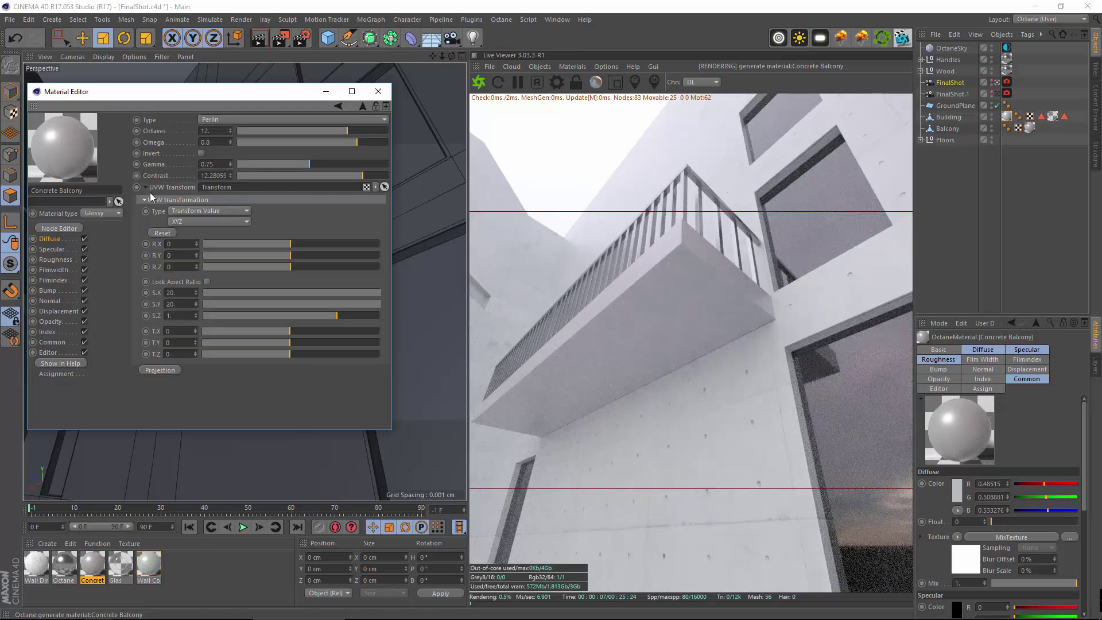
pyautogui.press('BackSpace')
pyautogui.press('BackSpace')
pyautogui.write('5')
pyautogui.press('Return')
pyautogui.press('Tab')
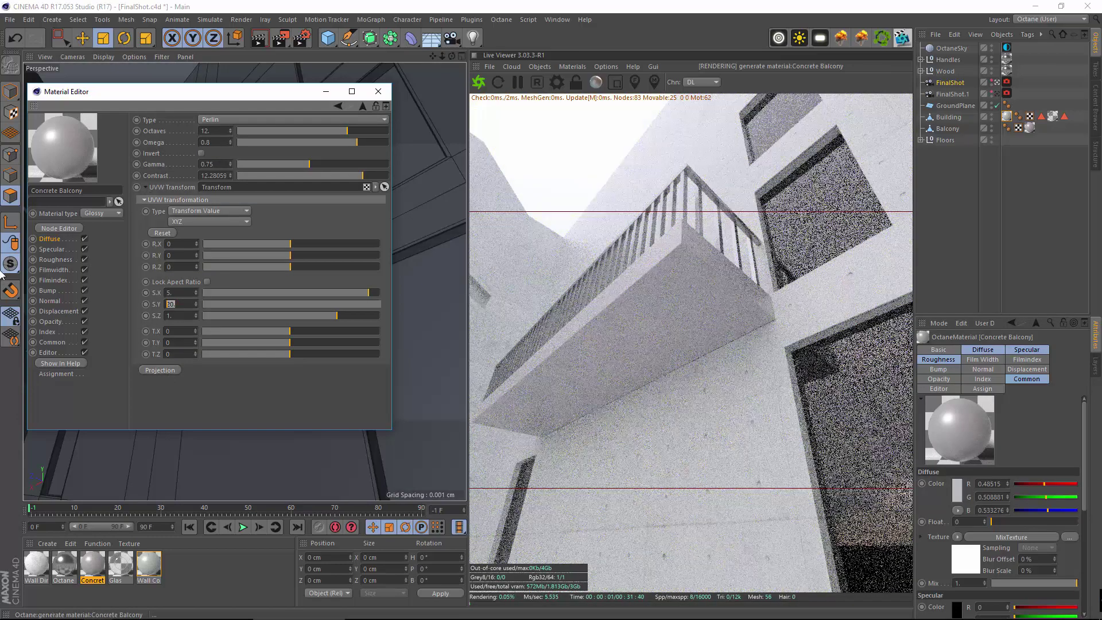
pyautogui.write('5')
pyautogui.press('Return')
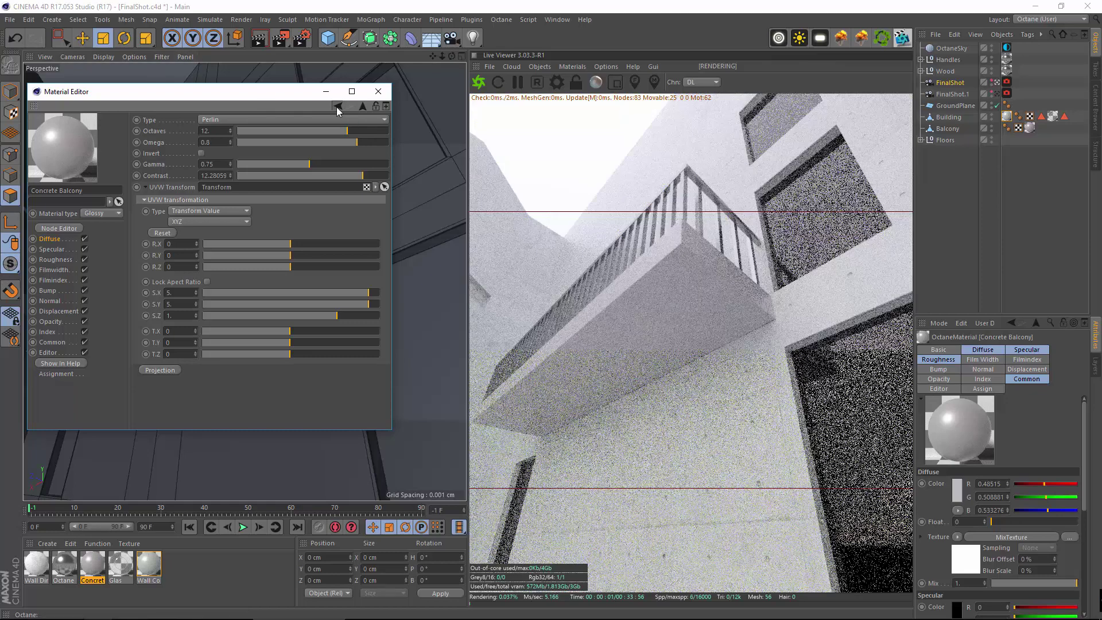
# Set the UVW transform scale of the nested mix's Amount Noise to 5 in S.X and S.Y.
pyautogui.click(337, 106)
pyautogui.click(255, 120)
pyautogui.doubleClick(178, 292)
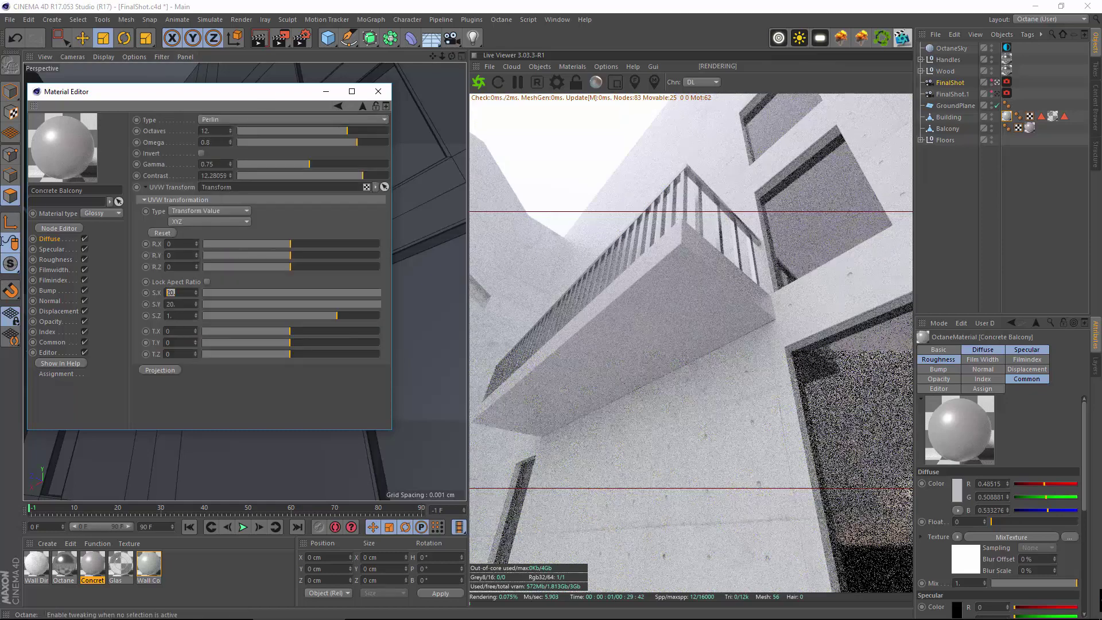
pyautogui.write('5')
pyautogui.press('Return')
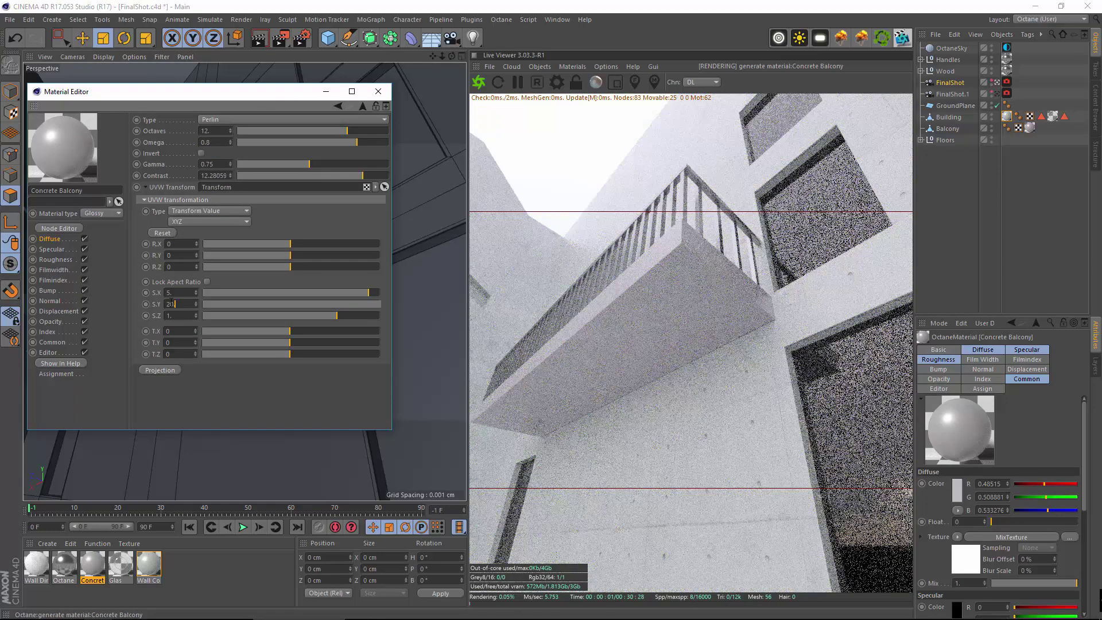
pyautogui.doubleClick(173, 304)
pyautogui.write('5')
pyautogui.press('Return')
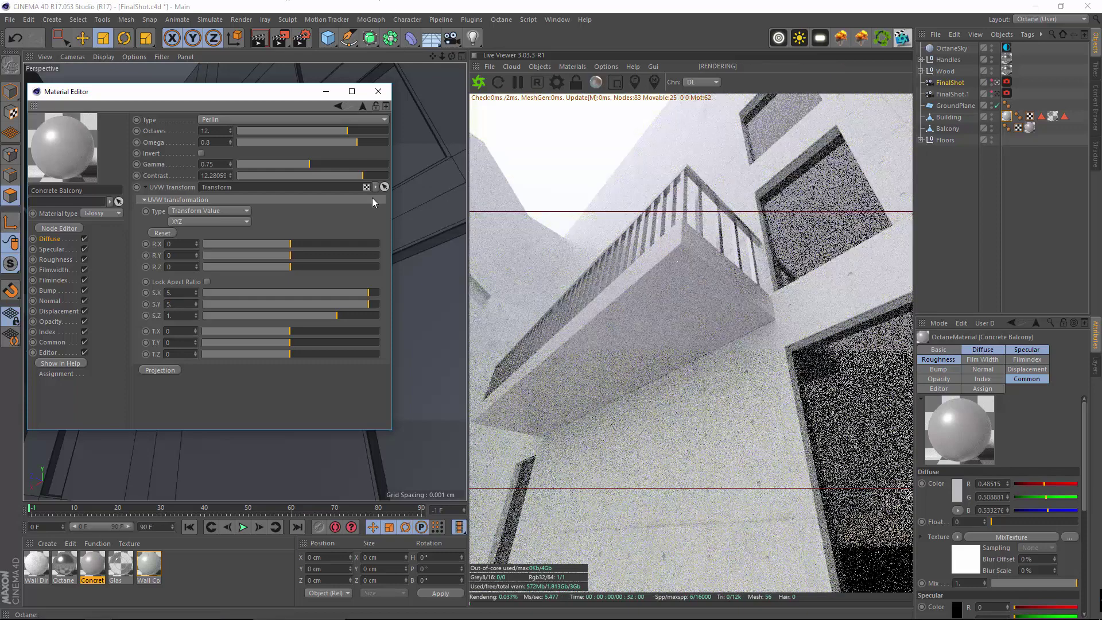
# Set the UVW transform scale of the outer mix's Amount Noise to 5 in S.X and S.Y.
pyautogui.click(339, 105)
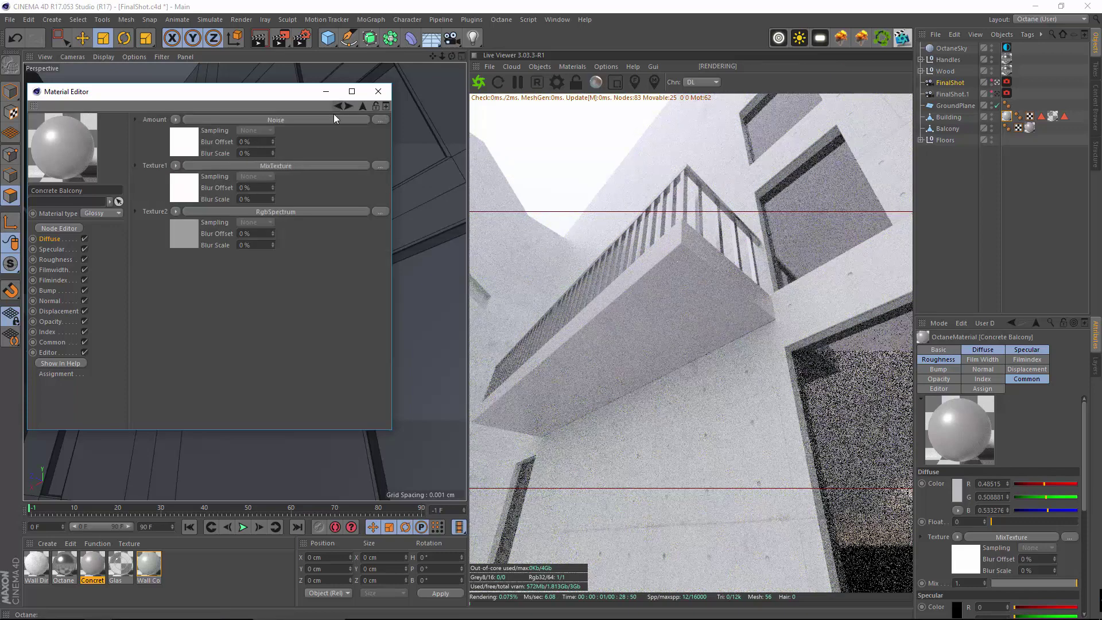
pyautogui.click(182, 140)
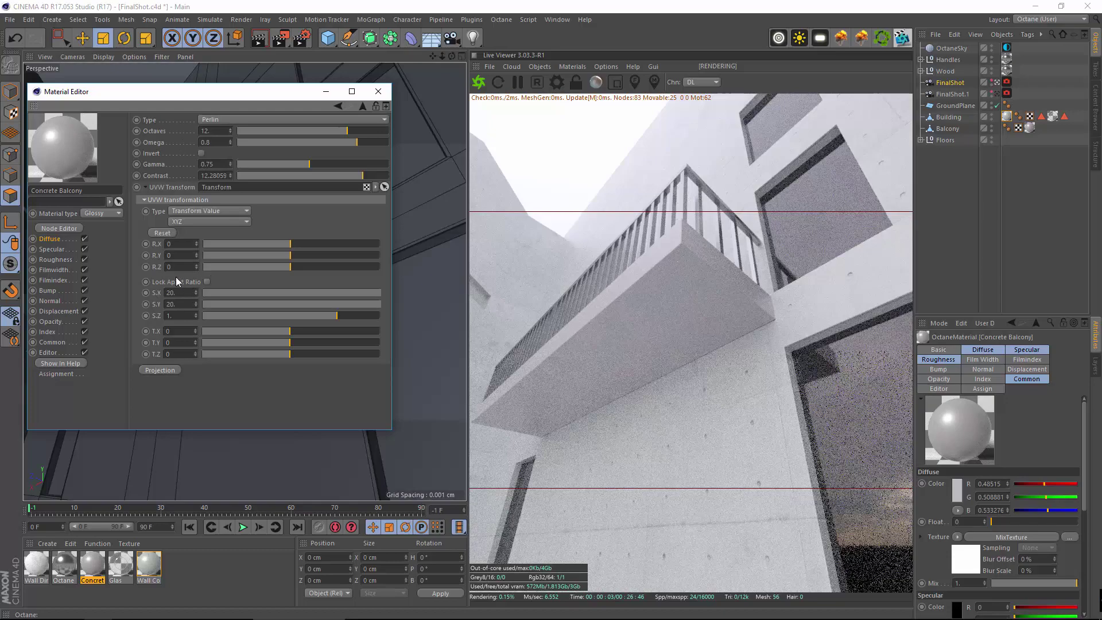
pyautogui.moveTo(177, 292); pyautogui.dragTo(61, 264)
pyautogui.write('5')
pyautogui.press('Return')
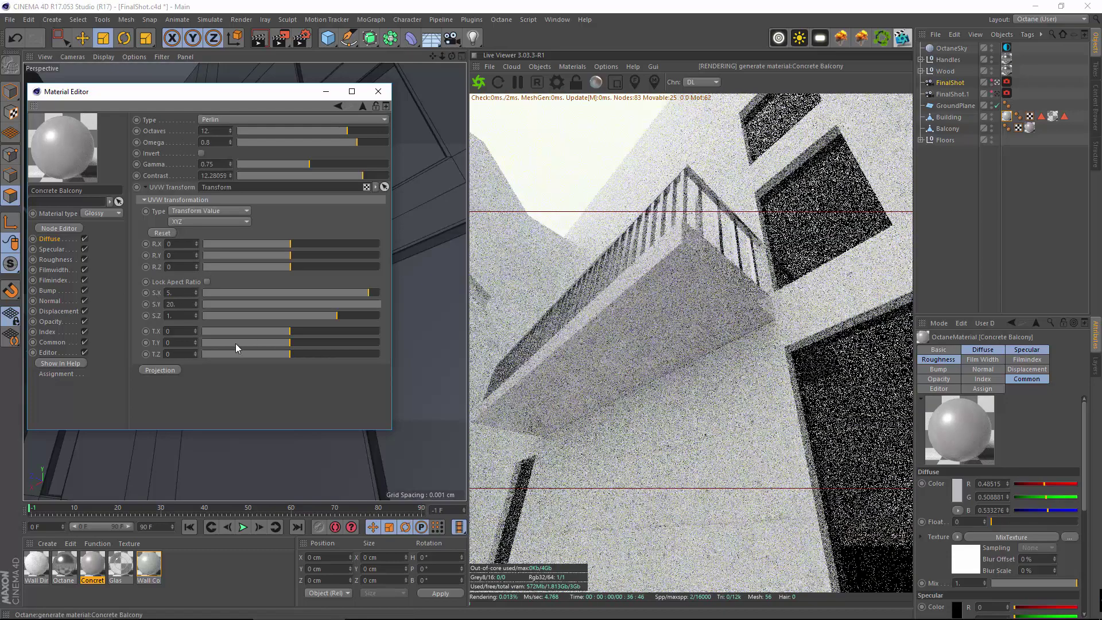
pyautogui.doubleClick(187, 303)
pyautogui.write('5')
pyautogui.press('Return')
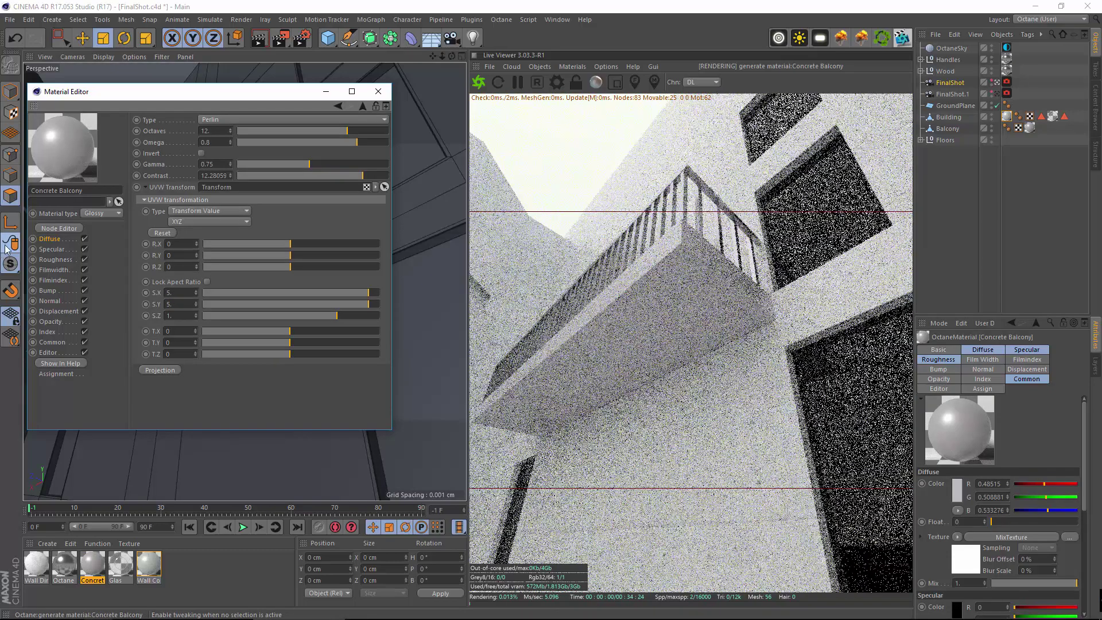
# Delete the Concrete Balcony material and assign a duplicate of the Wall Concrete material to the Balcony object.
pyautogui.click(378, 91)
pyautogui.press('Delete')
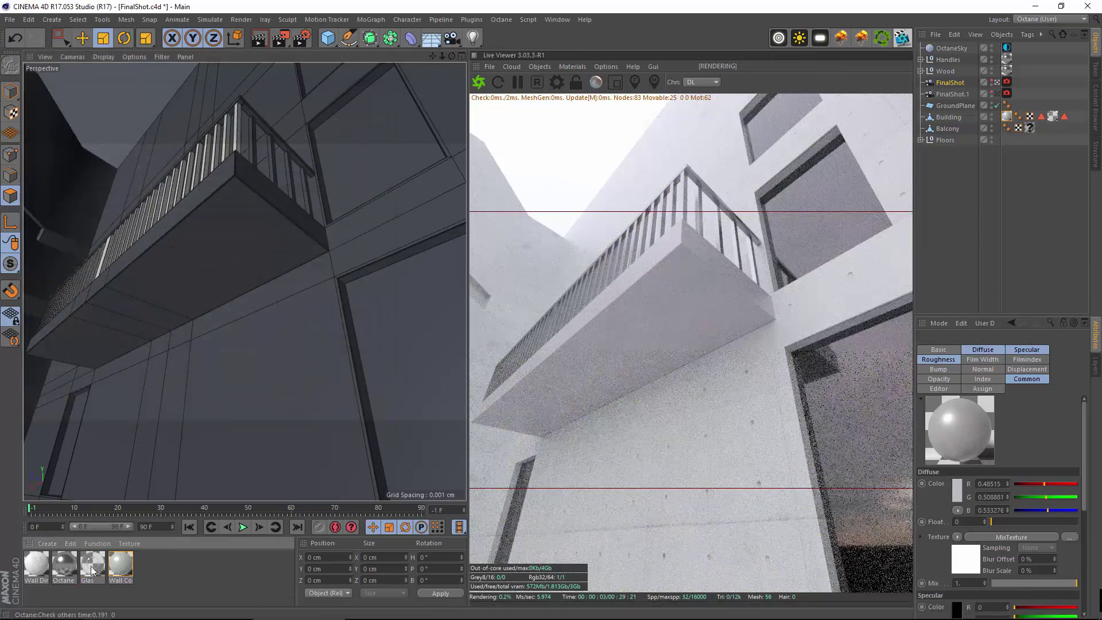
pyautogui.keyDown('ctrl'); pyautogui.moveTo(118, 566); pyautogui.dragTo(1030, 132); pyautogui.keyUp('ctrl')
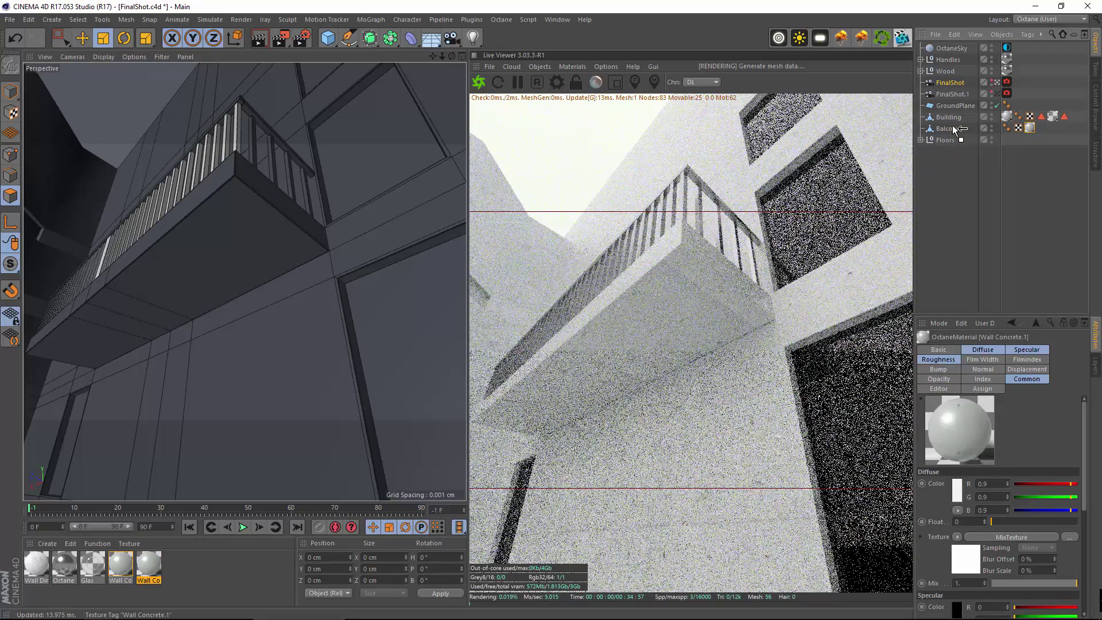
# In the duplicated wall material's diffuse MixTexture, replace Texture2 with an Octane RgbSpectrum.
pyautogui.doubleClick(149, 568)
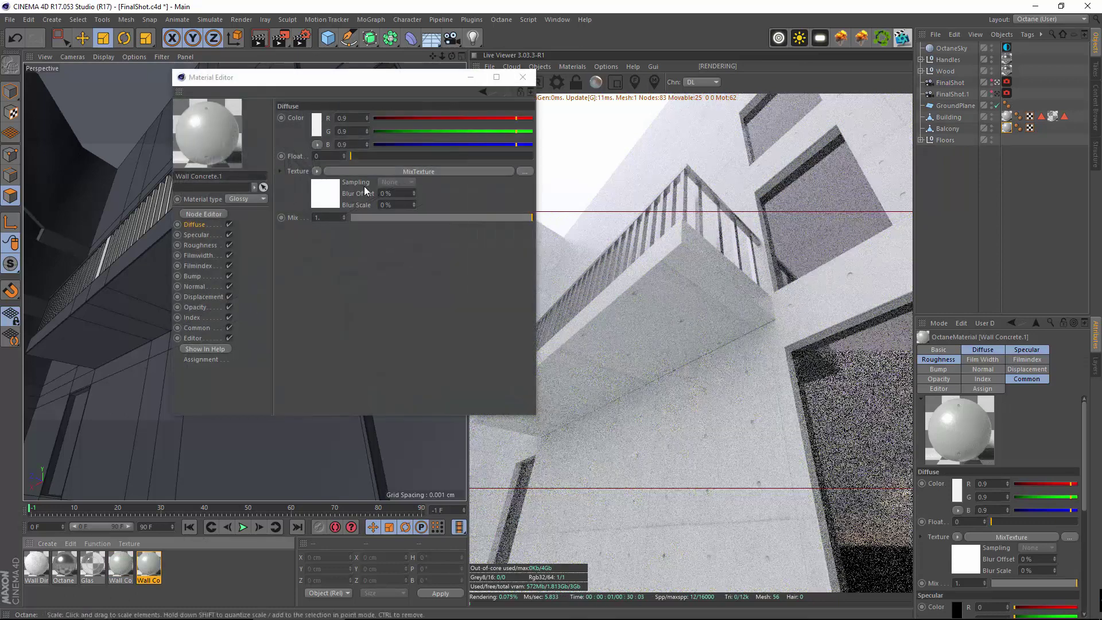
pyautogui.click(432, 170)
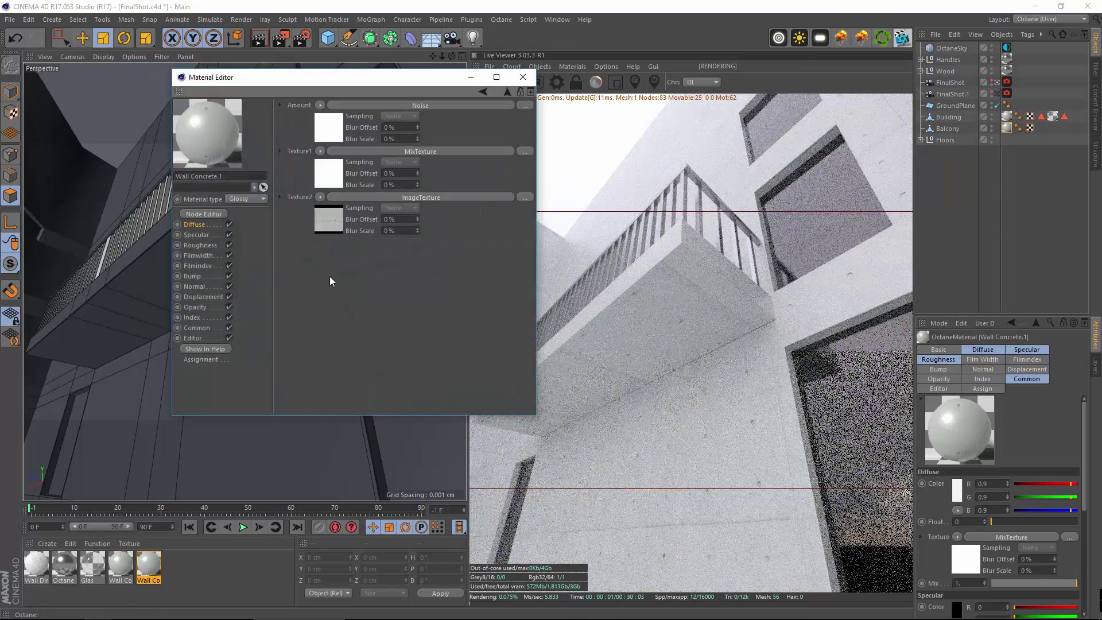
pyautogui.click(320, 197)
pyautogui.moveTo(349, 427)
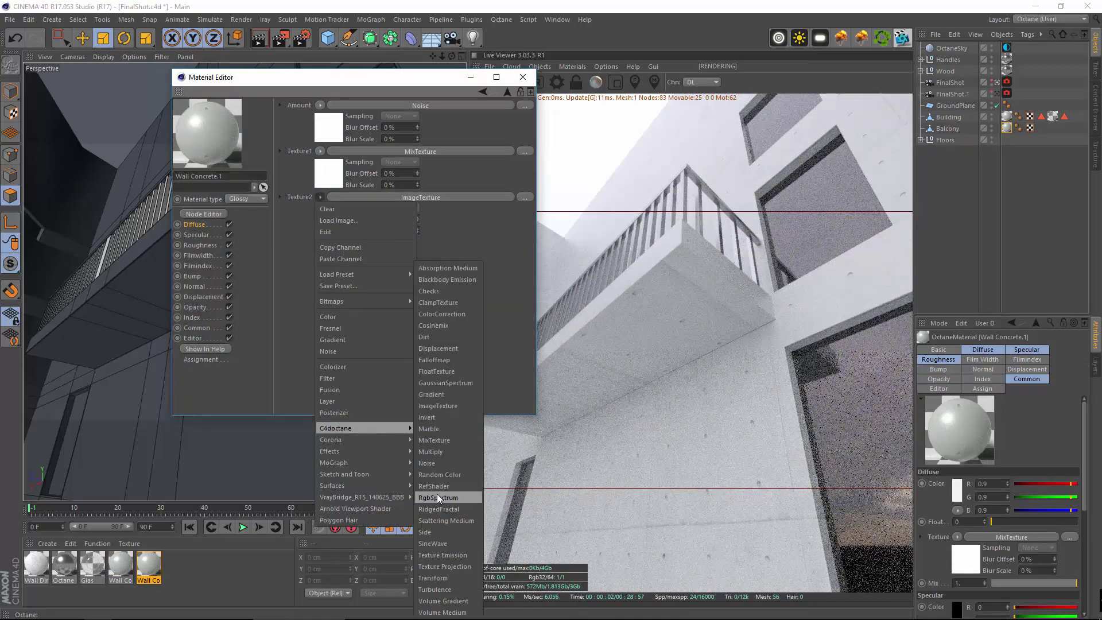
pyautogui.click(447, 507)
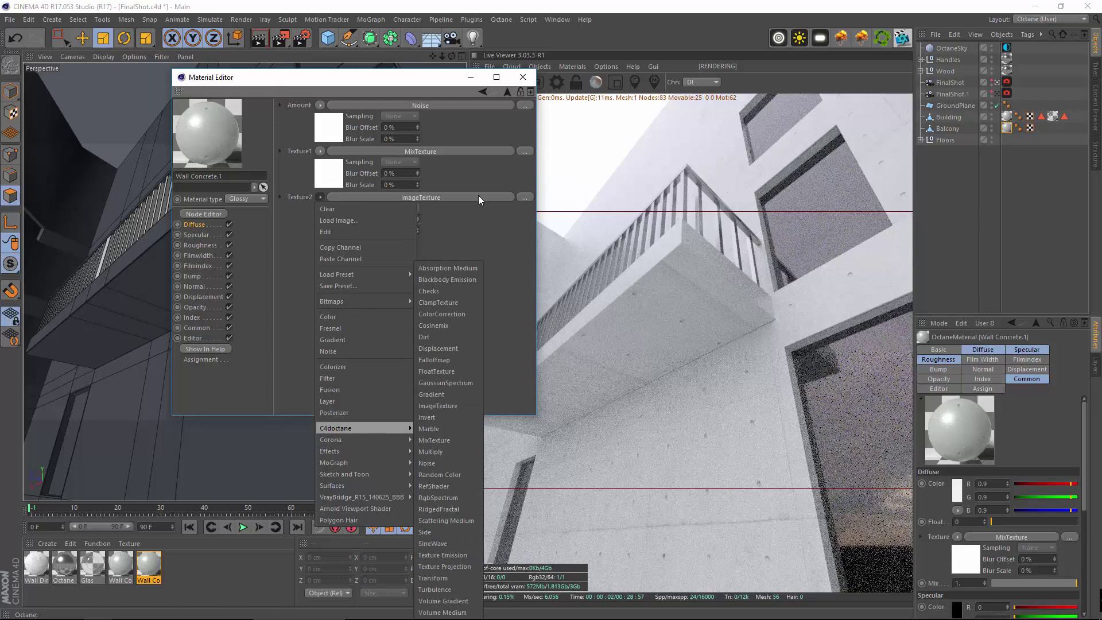
pyautogui.click(320, 197)
pyautogui.moveTo(396, 428)
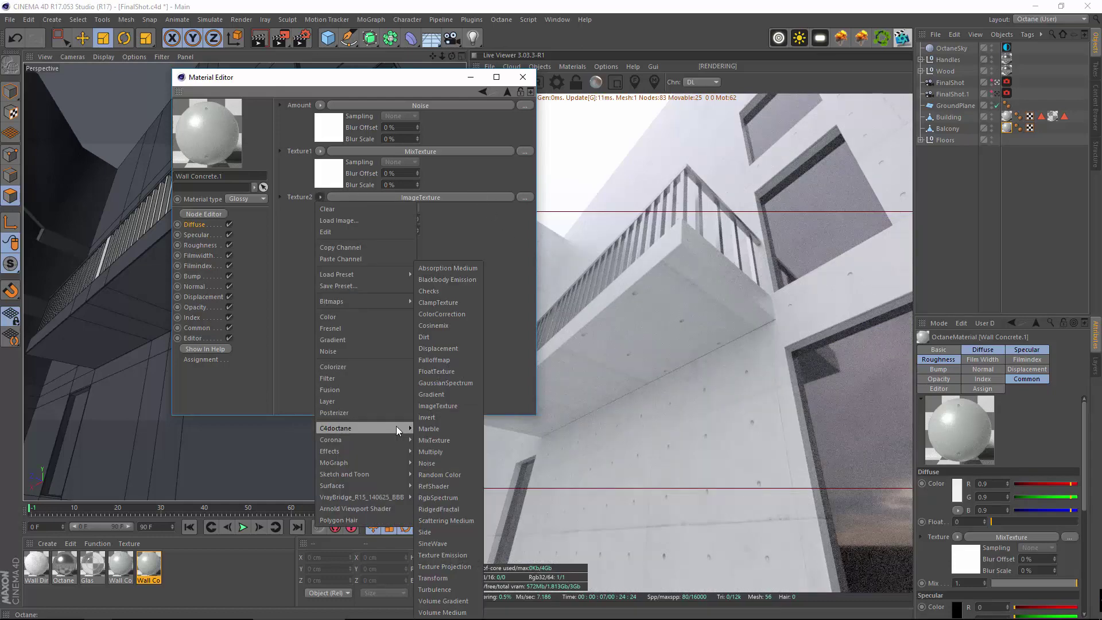
pyautogui.click(446, 497)
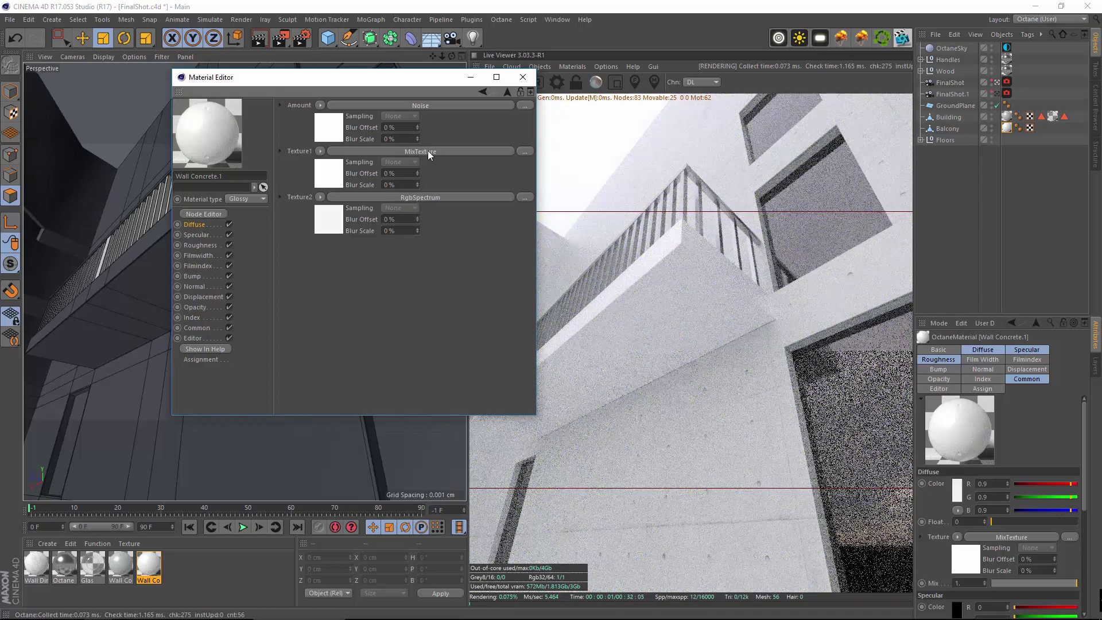
# Clear the image texture from the bump channel of the duplicated Wall Concrete material.
pyautogui.click(207, 276)
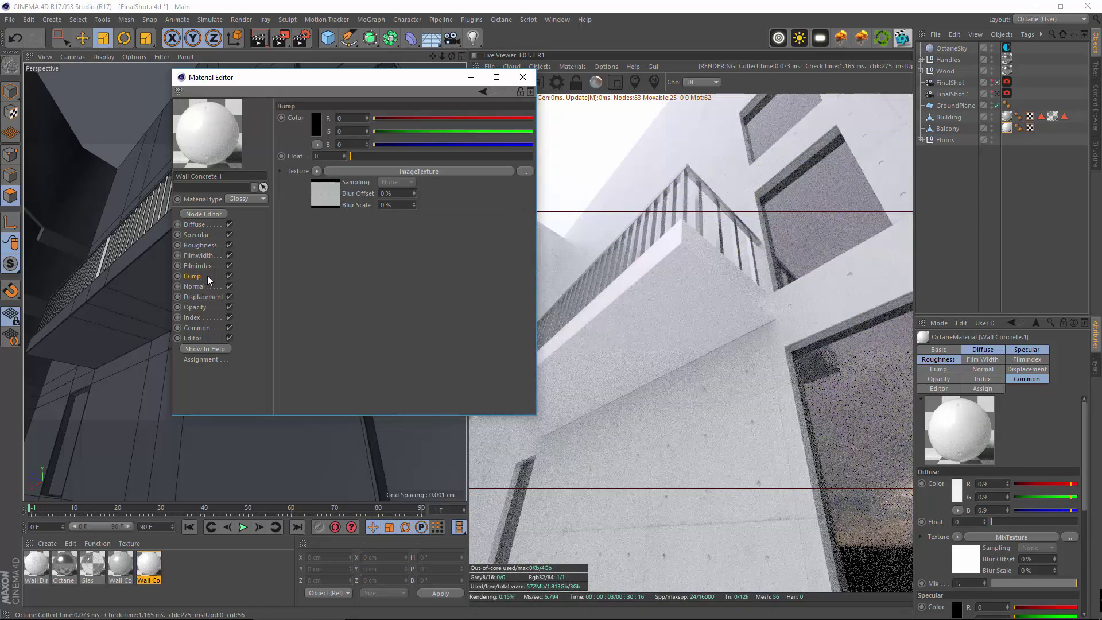
pyautogui.click(316, 171)
pyautogui.click(325, 182)
# Set the Texture2 RgbSpectrum in the outer diffuse mix to a red with R 0.9, G 0 and B 0.
pyautogui.click(201, 224)
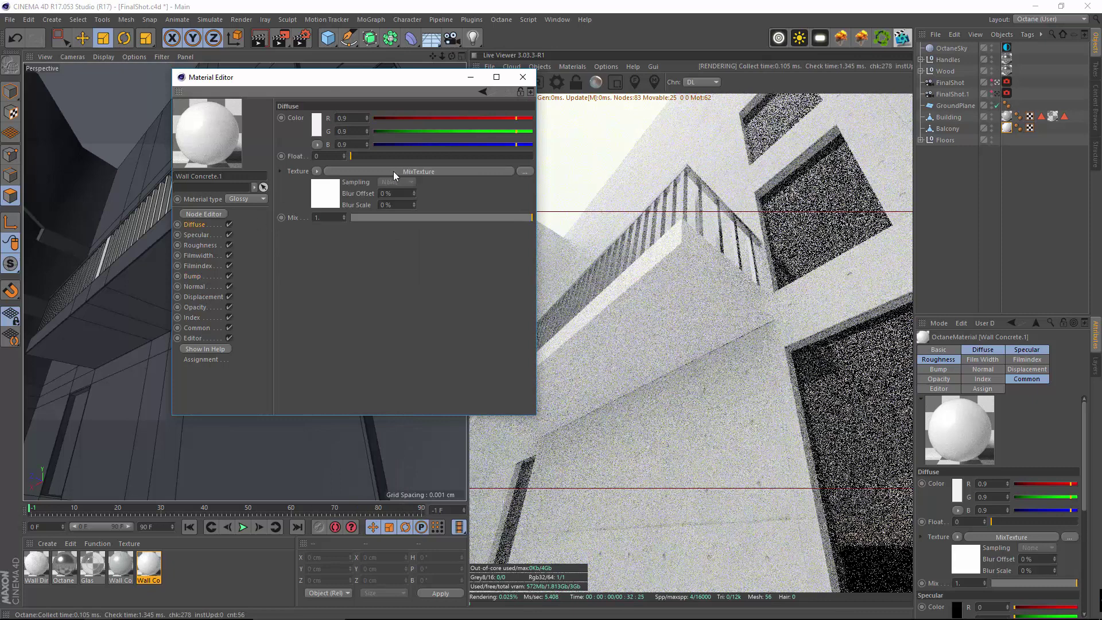
pyautogui.click(394, 171)
pyautogui.click(419, 151)
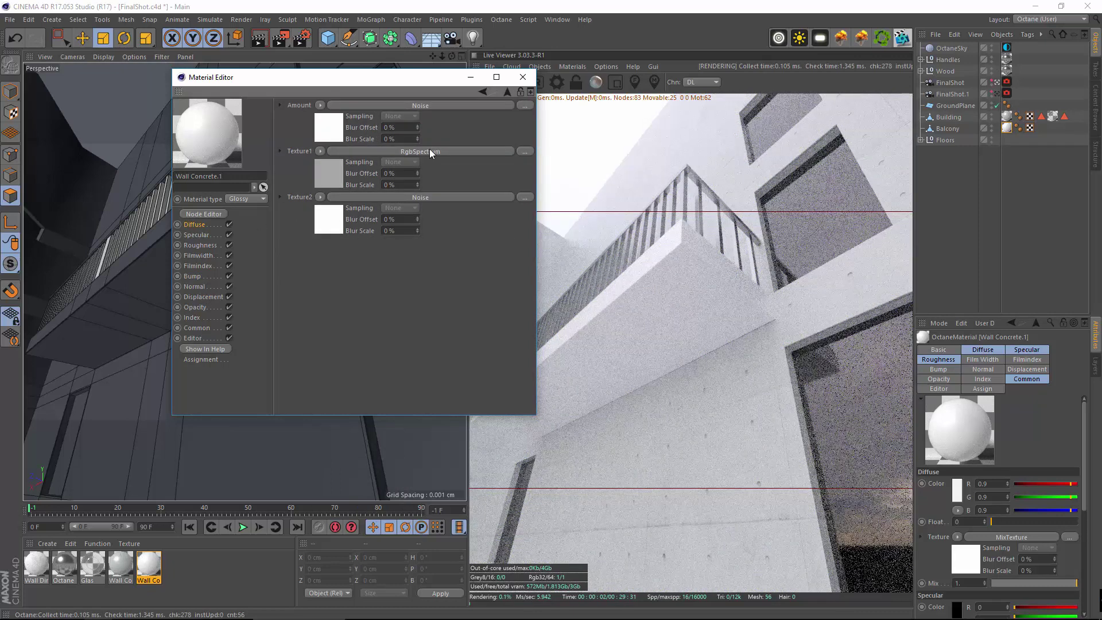
pyautogui.click(484, 91)
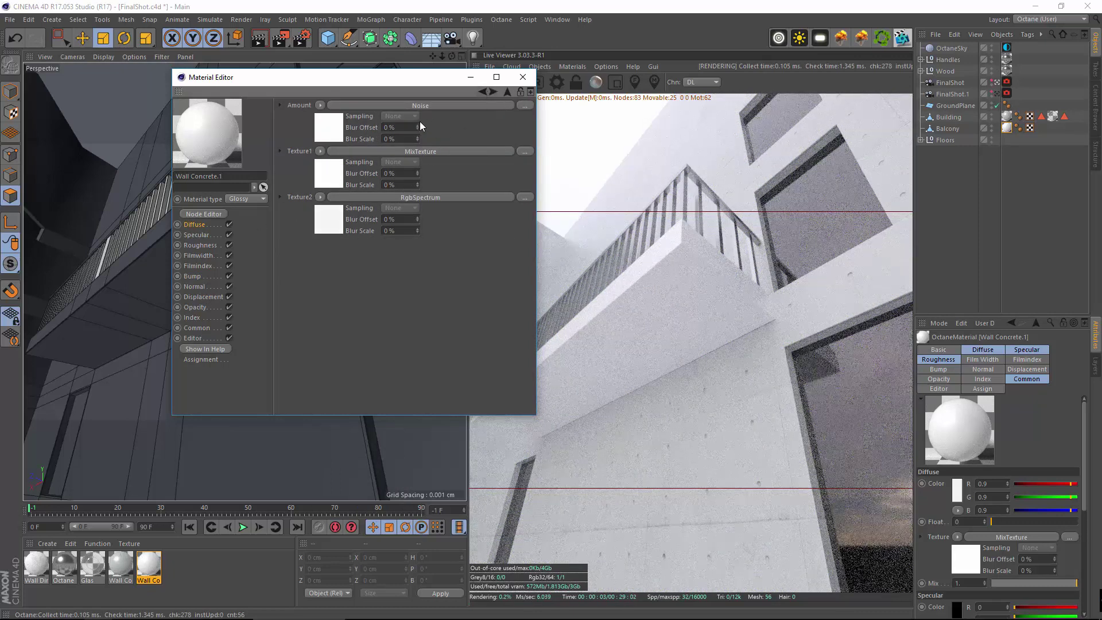
pyautogui.click(315, 231)
pyautogui.click(308, 112)
pyautogui.click(385, 123)
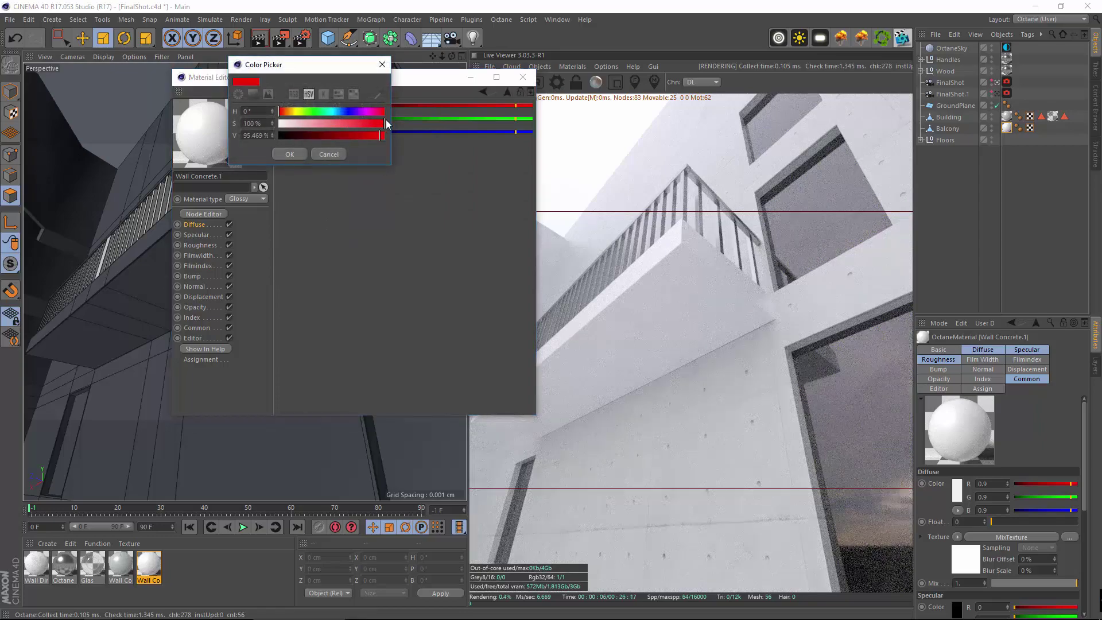
pyautogui.click(294, 154)
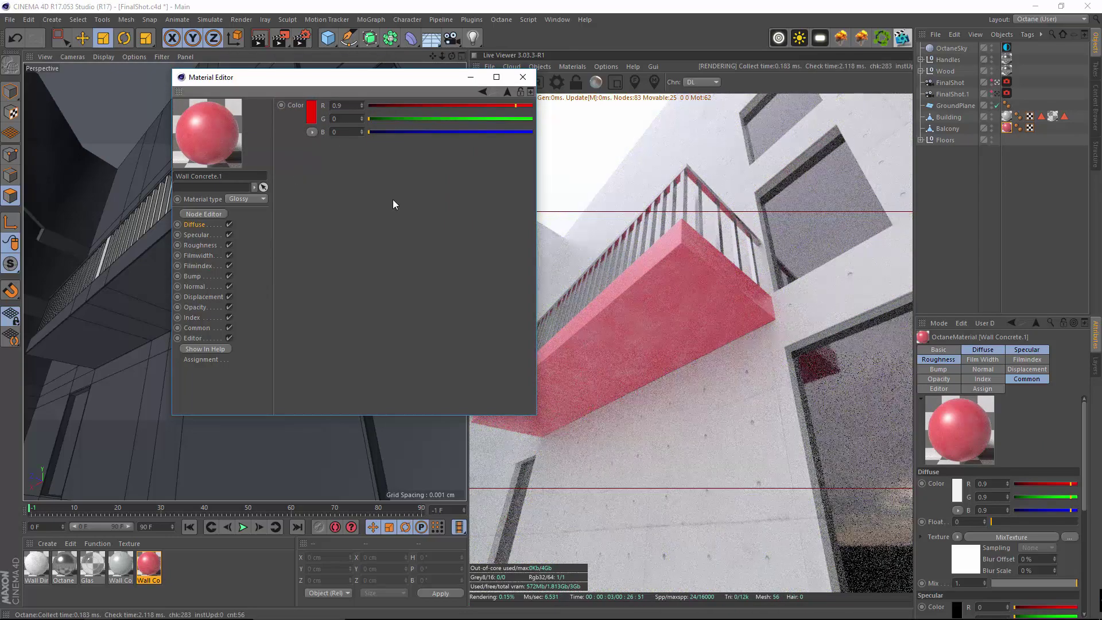
# Set the Texture1 RgbSpectrum in the nested diffuse mix to bright green.
pyautogui.click(483, 92)
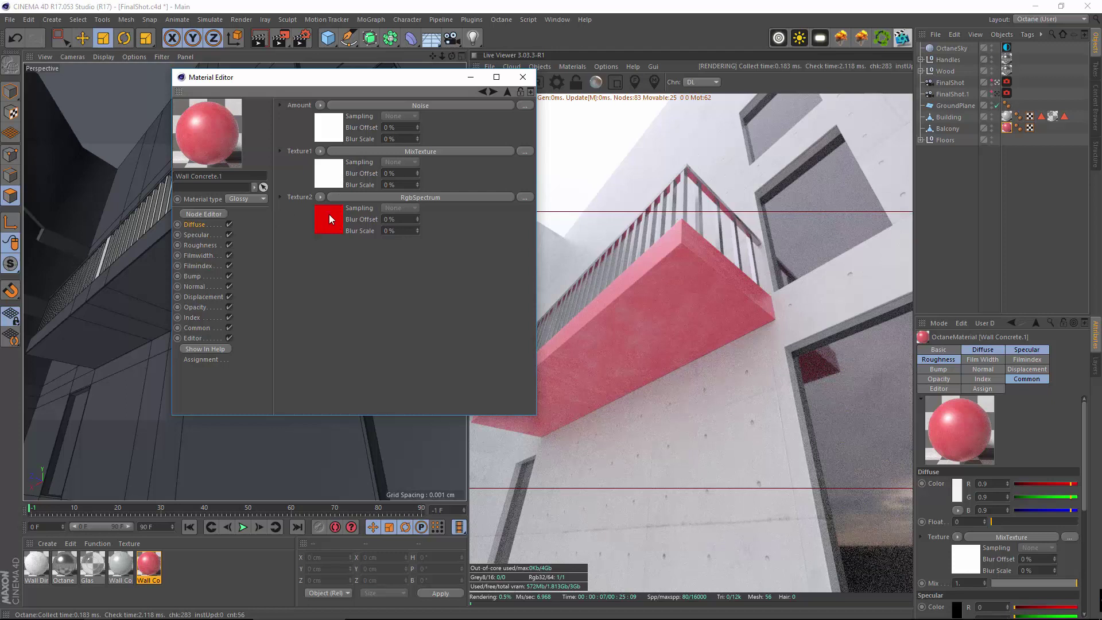
pyautogui.moveTo(332, 209); pyautogui.dragTo(334, 163)
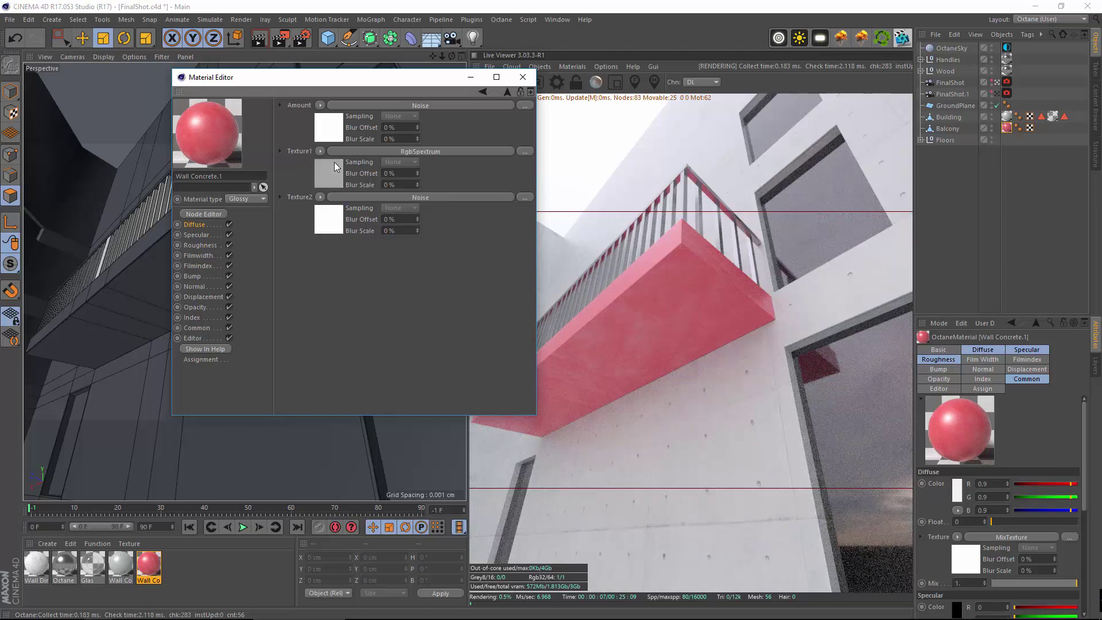
pyautogui.click(335, 166)
pyautogui.click(312, 112)
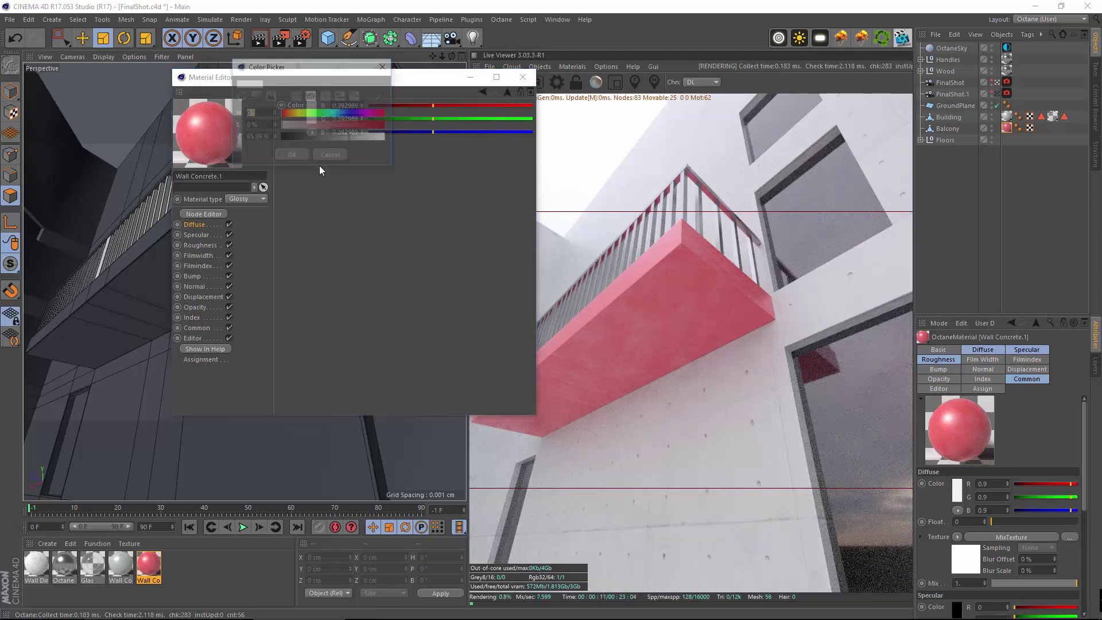
pyautogui.click(317, 113)
pyautogui.moveTo(347, 123); pyautogui.dragTo(387, 137)
pyautogui.click(292, 155)
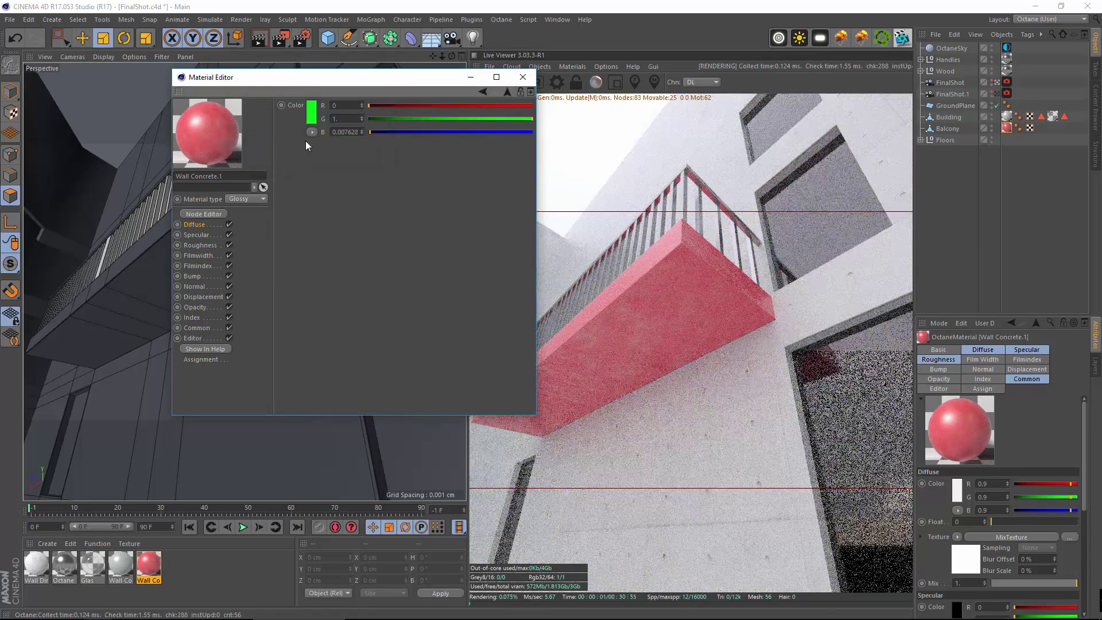
# Set the nested mix's Texture1 colour to black, with a brightness value of 0%.
pyautogui.click(310, 118)
pyautogui.moveTo(290, 138); pyautogui.dragTo(267, 136)
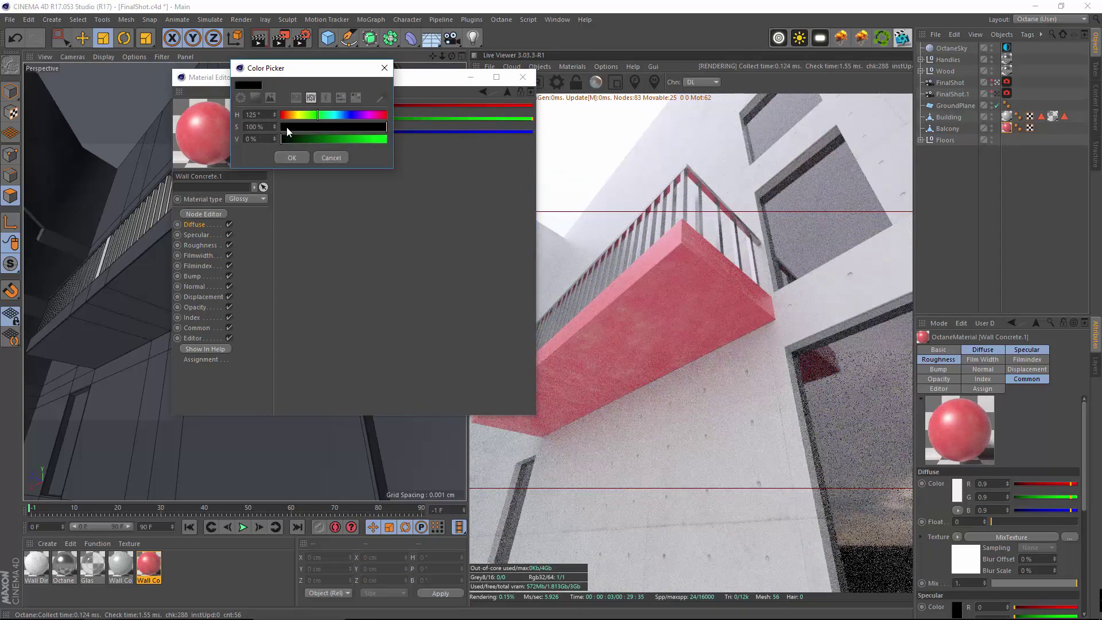
pyautogui.click(292, 158)
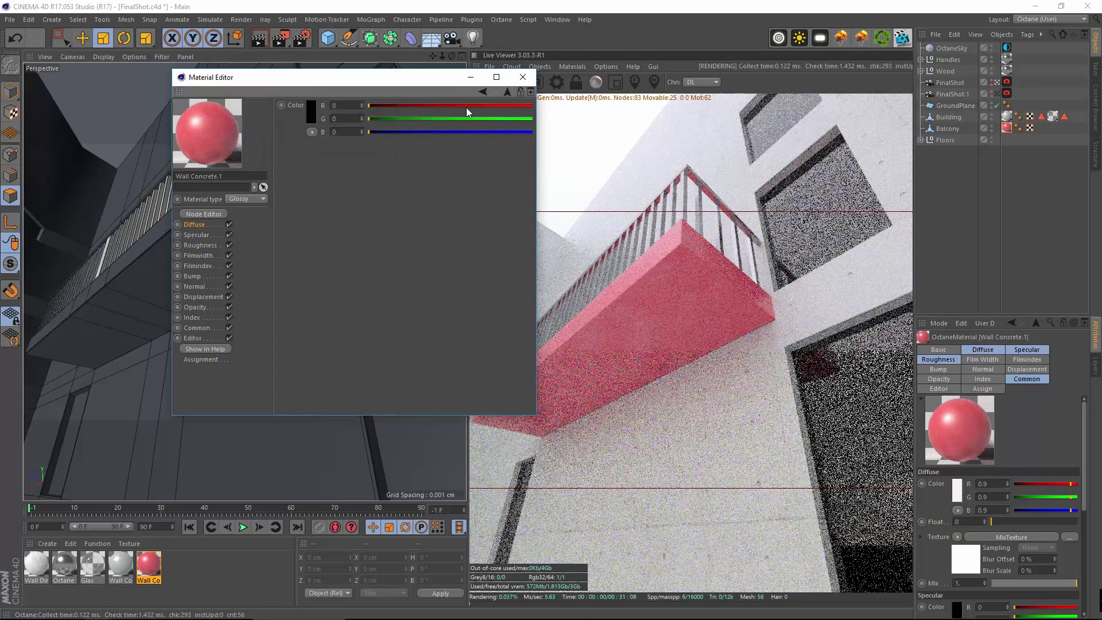
pyautogui.click(484, 92)
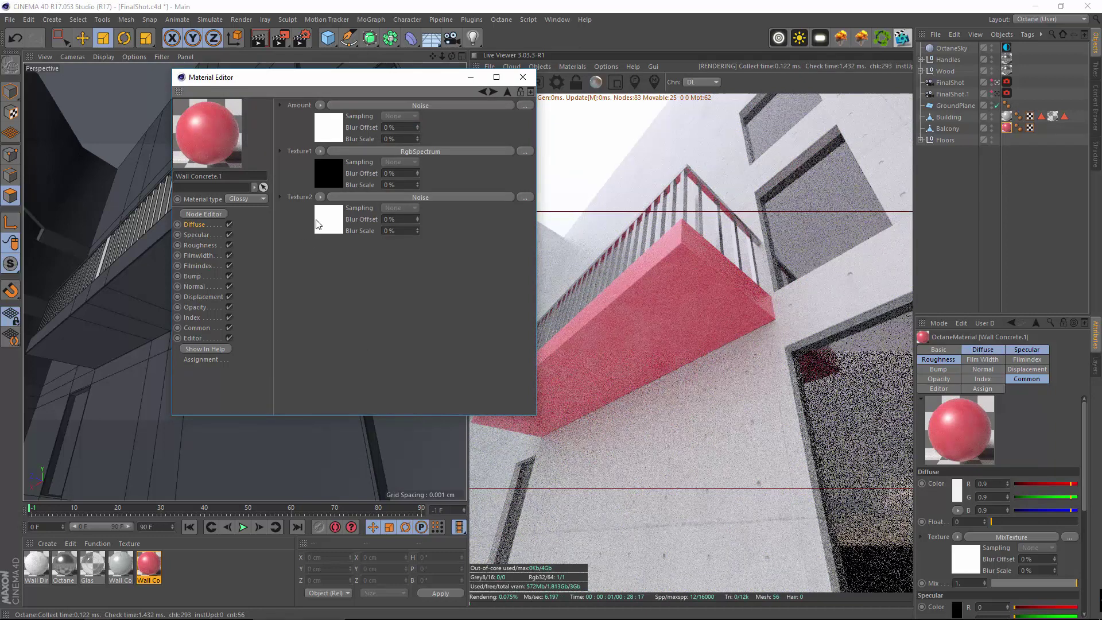
# Set the outer mix's Texture2 colour to a neutral grey of about 0.36 in R, G and B.
pyautogui.click(484, 91)
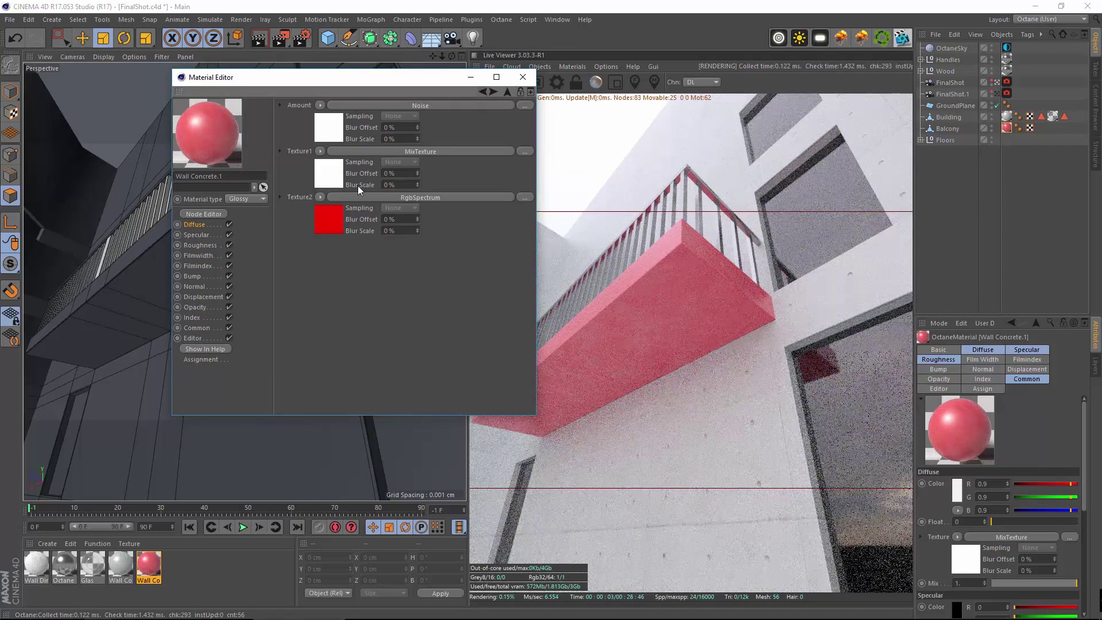
pyautogui.click(331, 232)
pyautogui.click(317, 115)
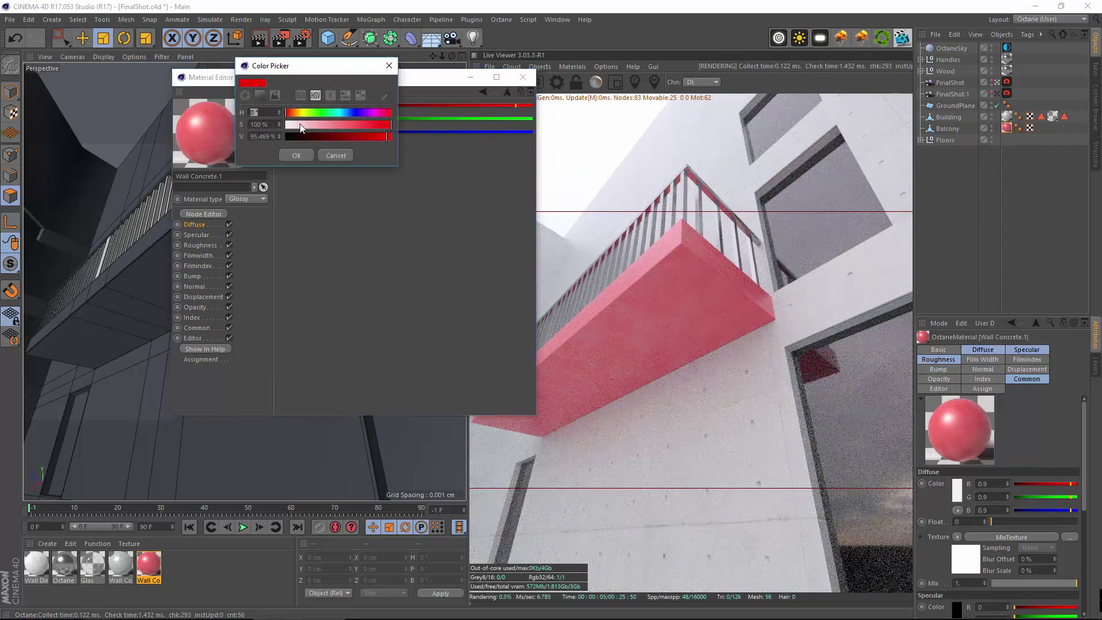
pyautogui.click(260, 96)
pyautogui.moveTo(274, 142)
pyautogui.mouseDown()
pyautogui.moveTo(243, 134)
pyautogui.moveTo(243, 185)
pyautogui.moveTo(243, 151)
pyautogui.mouseUp()
pyautogui.click(305, 281)
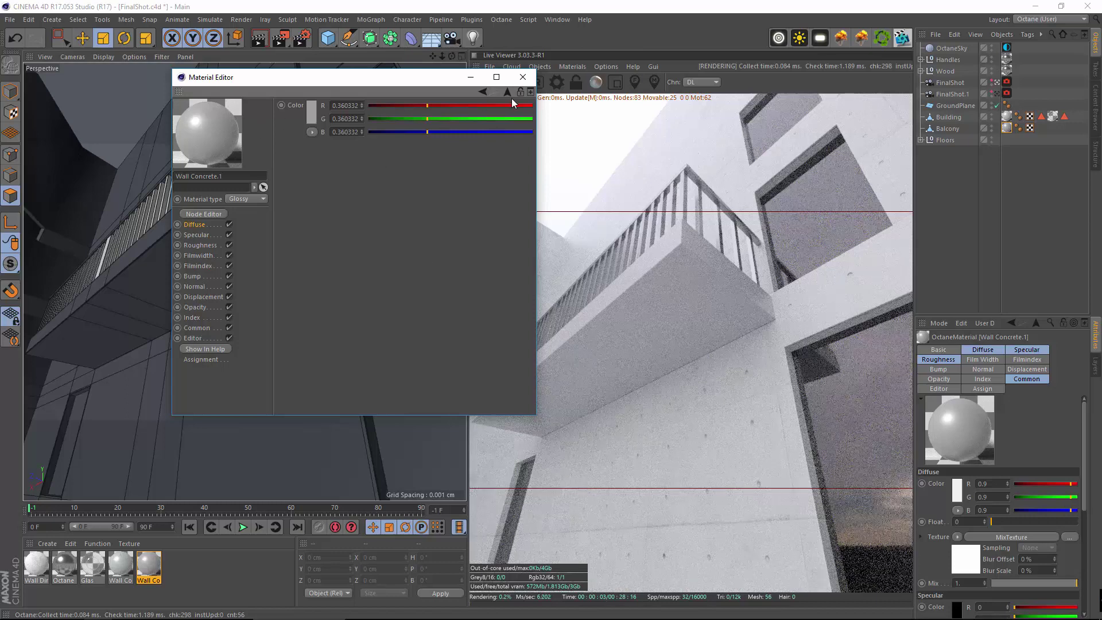
pyautogui.click(484, 91)
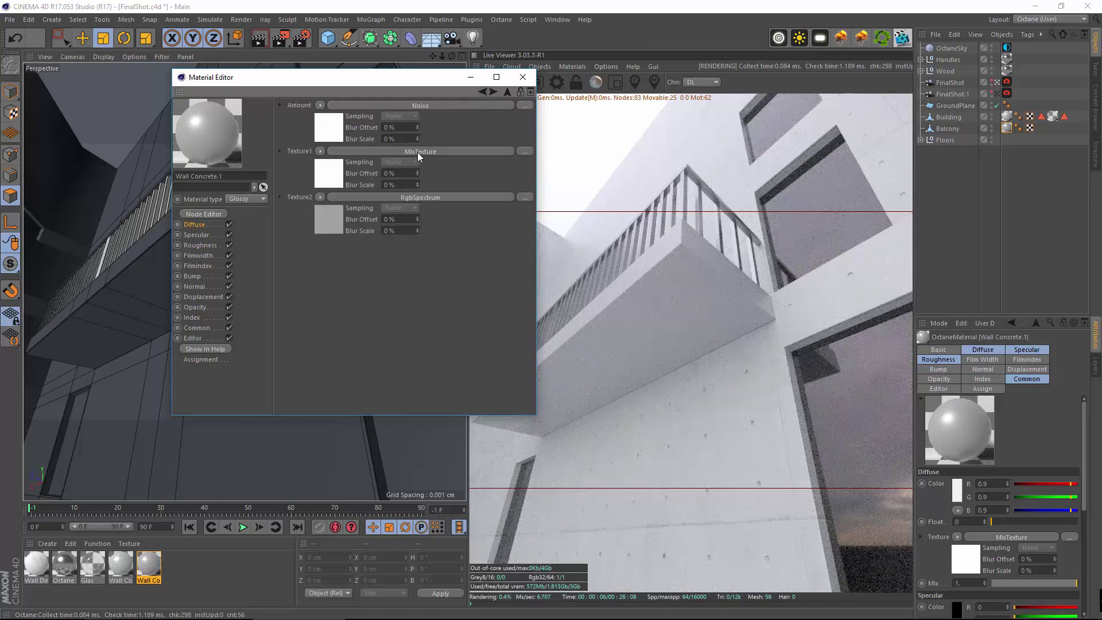
# Set the nested mix's Texture1 colour to pure red with R 1, G 0 and B 0, and return to the material's main diffuse settings.
pyautogui.moveTo(417, 152); pyautogui.dragTo(418, 200)
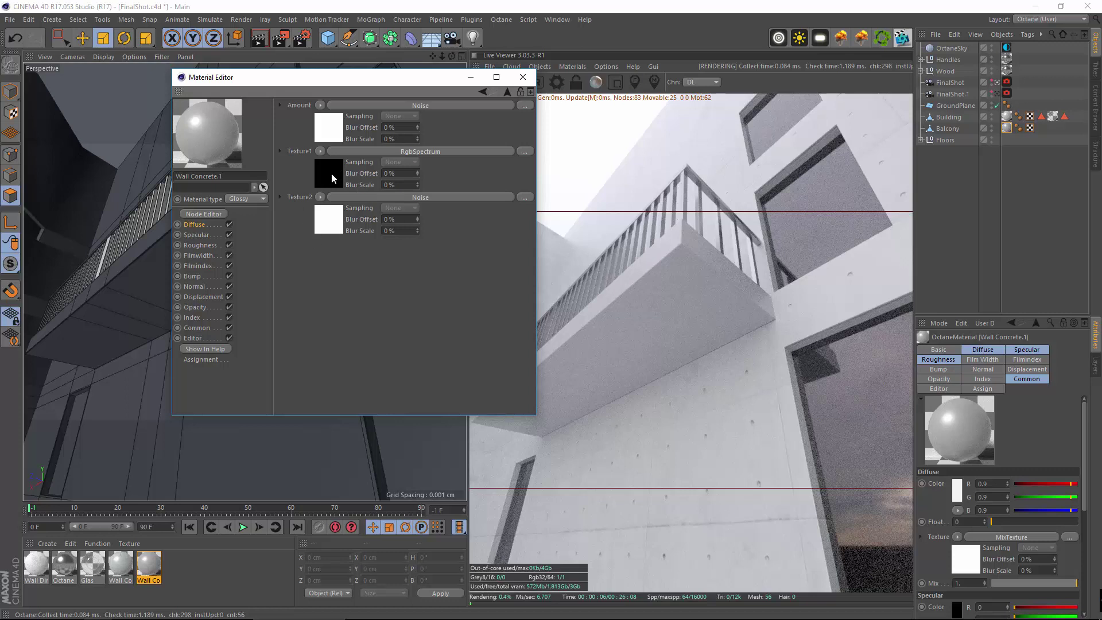
pyautogui.click(332, 174)
pyautogui.click(482, 91)
pyautogui.click(329, 170)
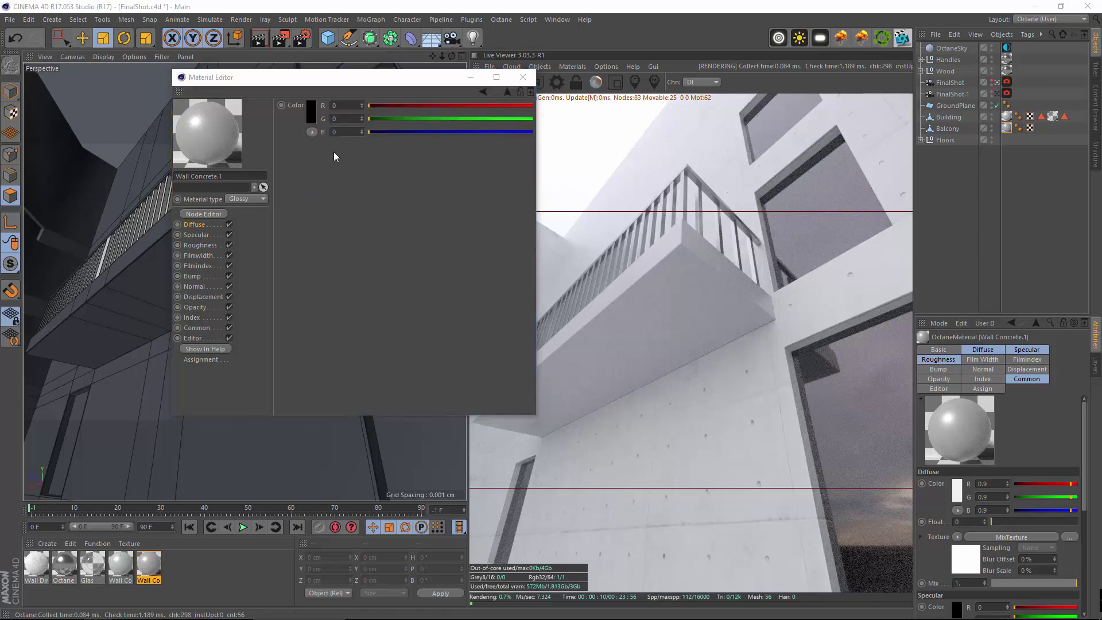
pyautogui.click(318, 123)
pyautogui.moveTo(363, 130); pyautogui.dragTo(426, 129)
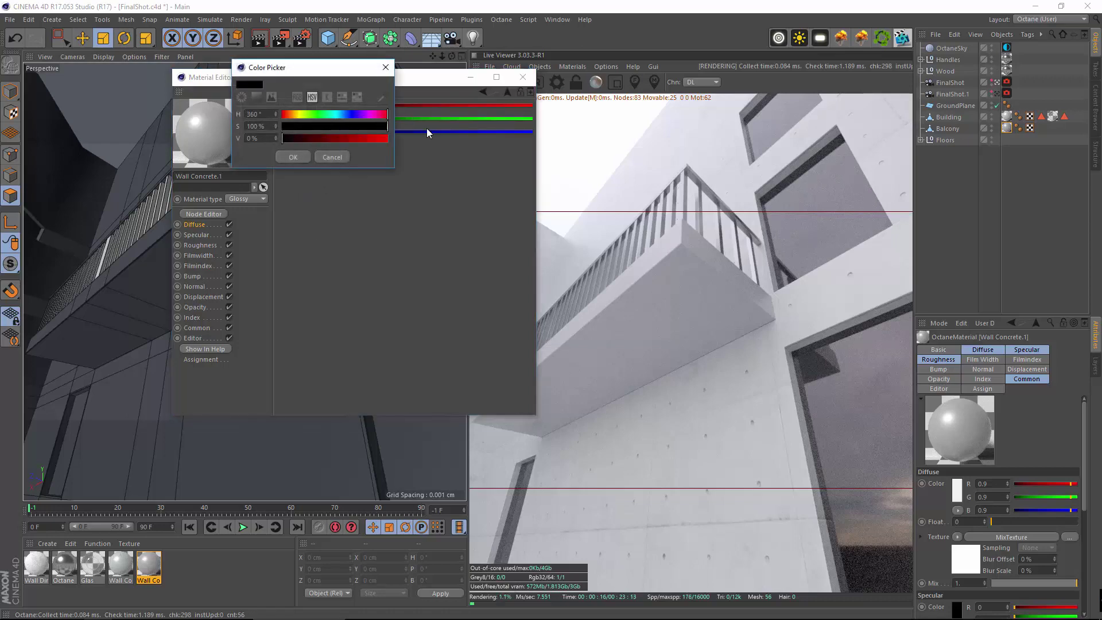
pyautogui.click(374, 139)
pyautogui.click(292, 157)
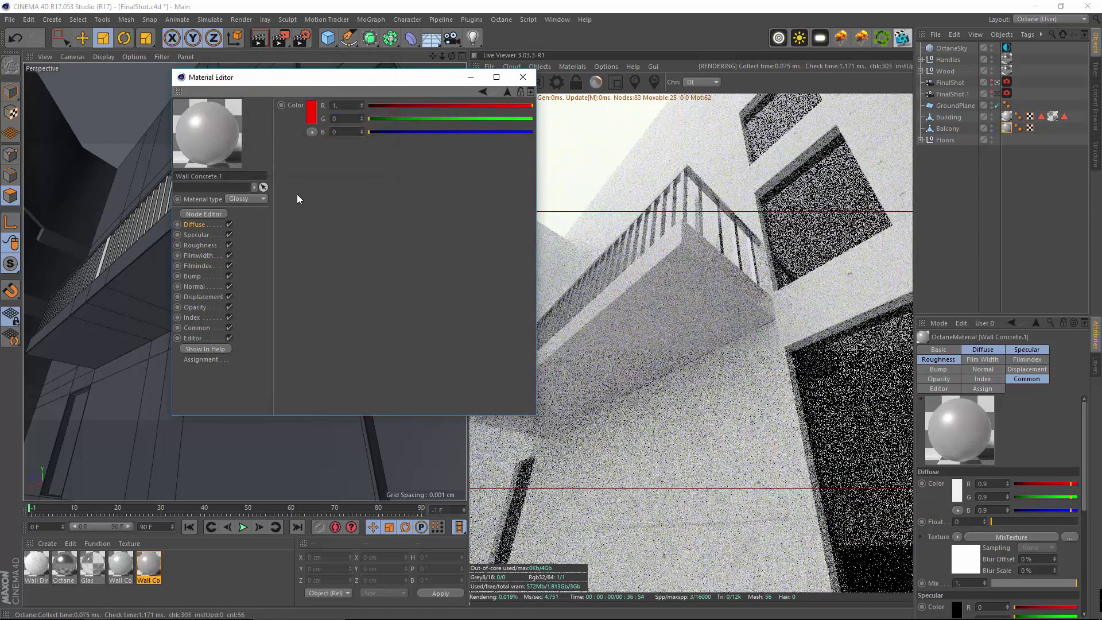
pyautogui.click(483, 91)
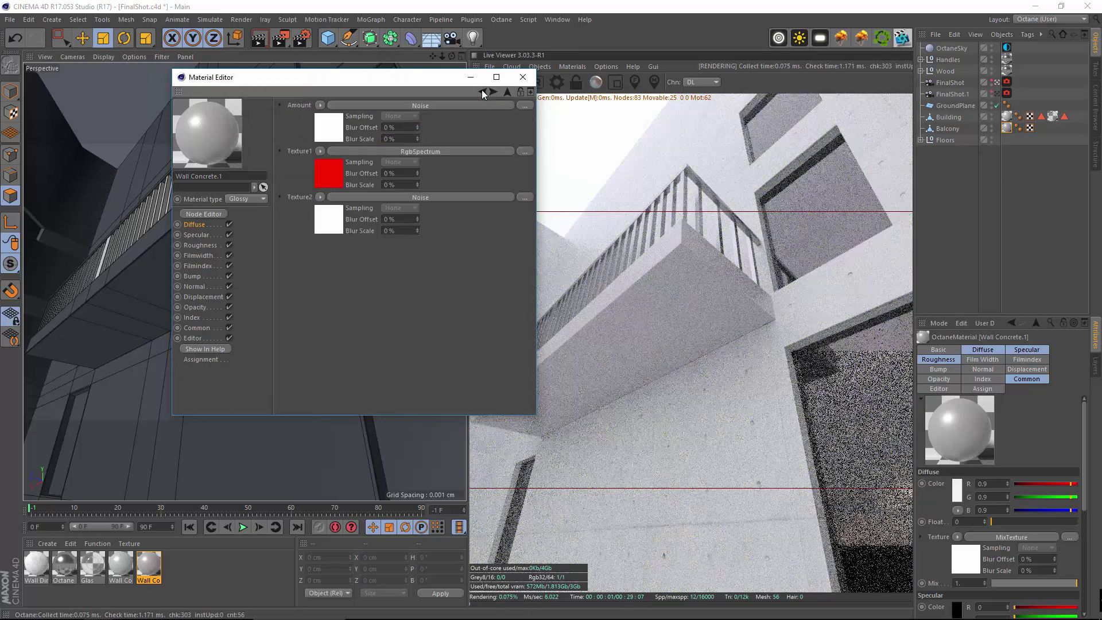
pyautogui.click(482, 91)
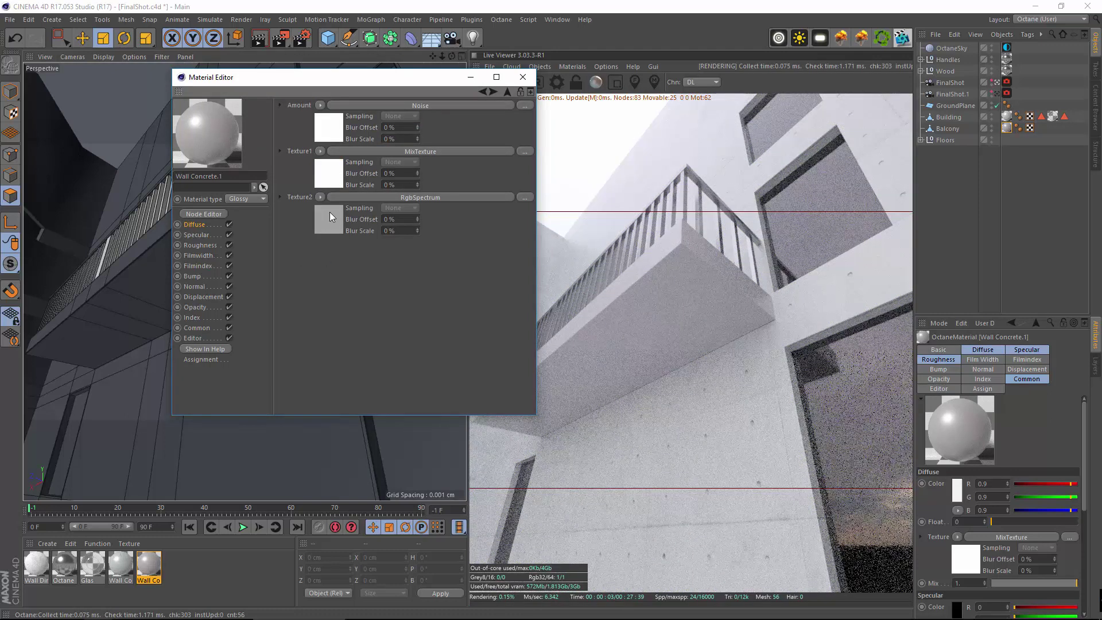
pyautogui.click(484, 92)
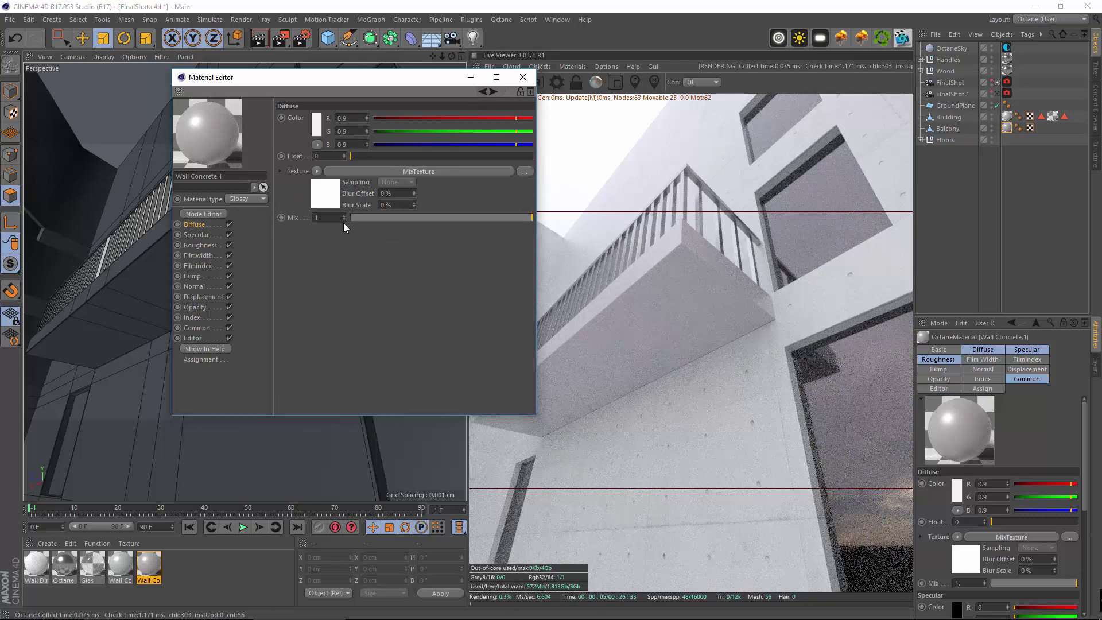
pyautogui.click(205, 235)
pyautogui.click(204, 225)
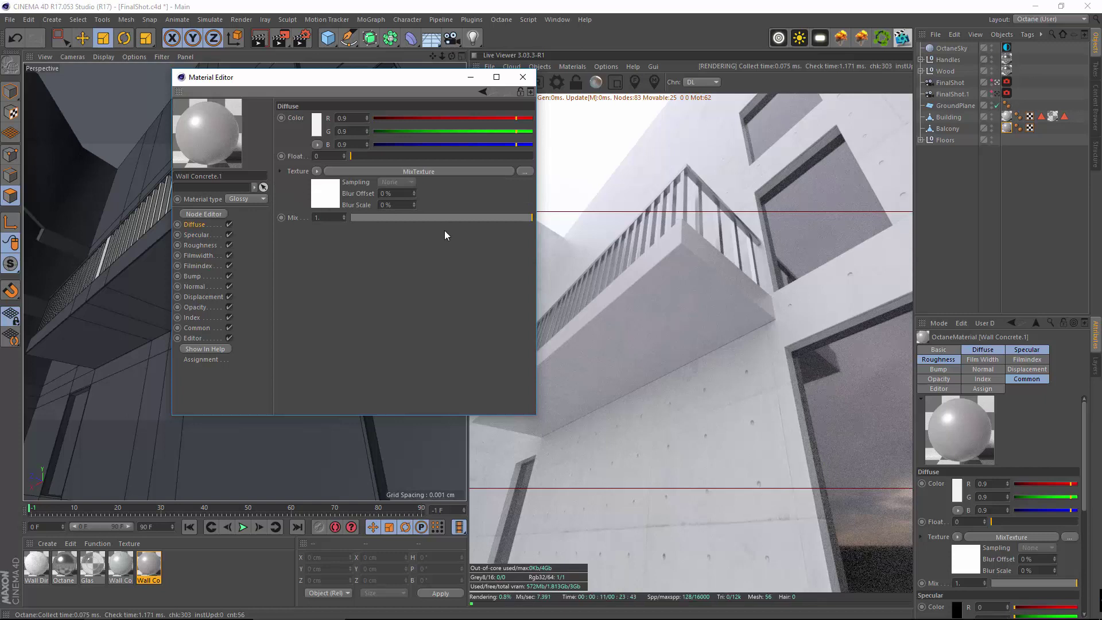
# Set the Balcony's texture tag to Cubic projection with Length U and Length V at 50%.
pyautogui.click(1006, 126)
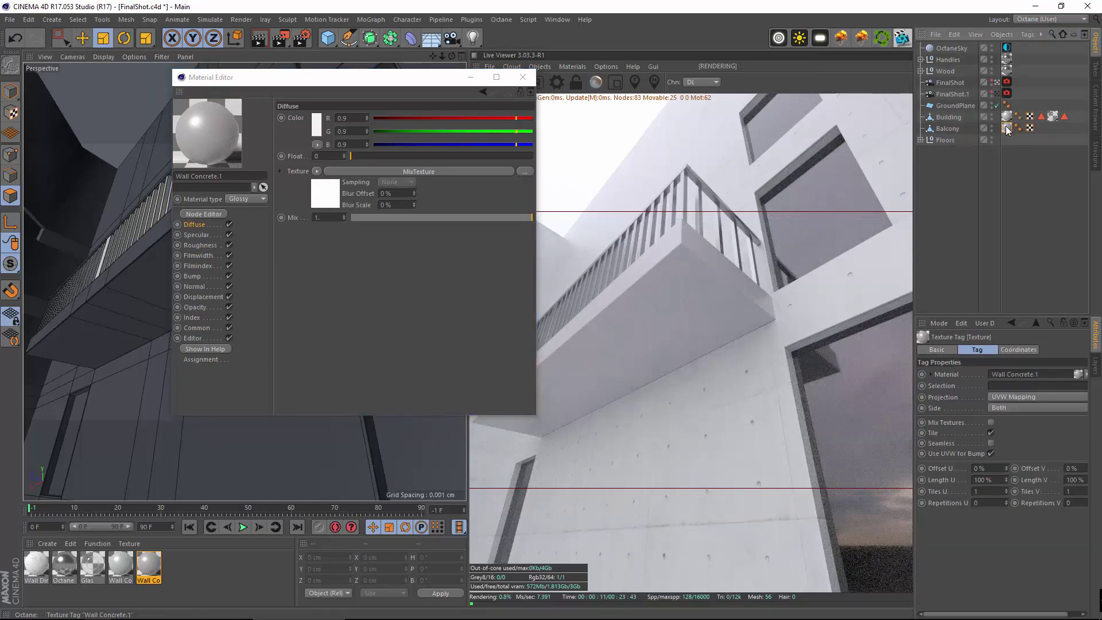
pyautogui.click(1006, 399)
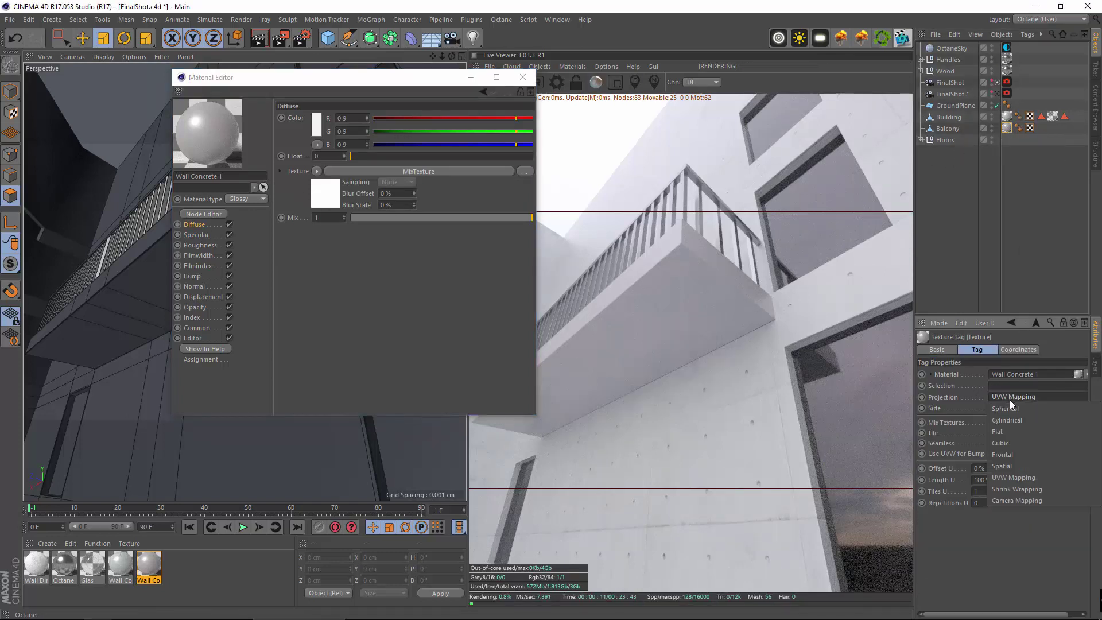
pyautogui.click(1015, 446)
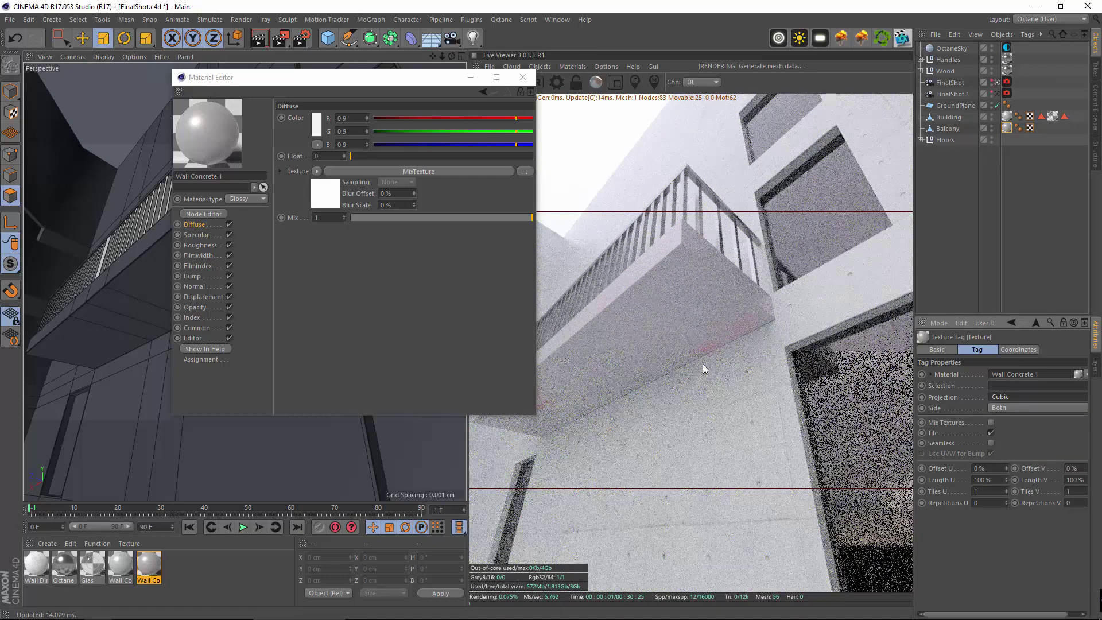
pyautogui.doubleClick(990, 479)
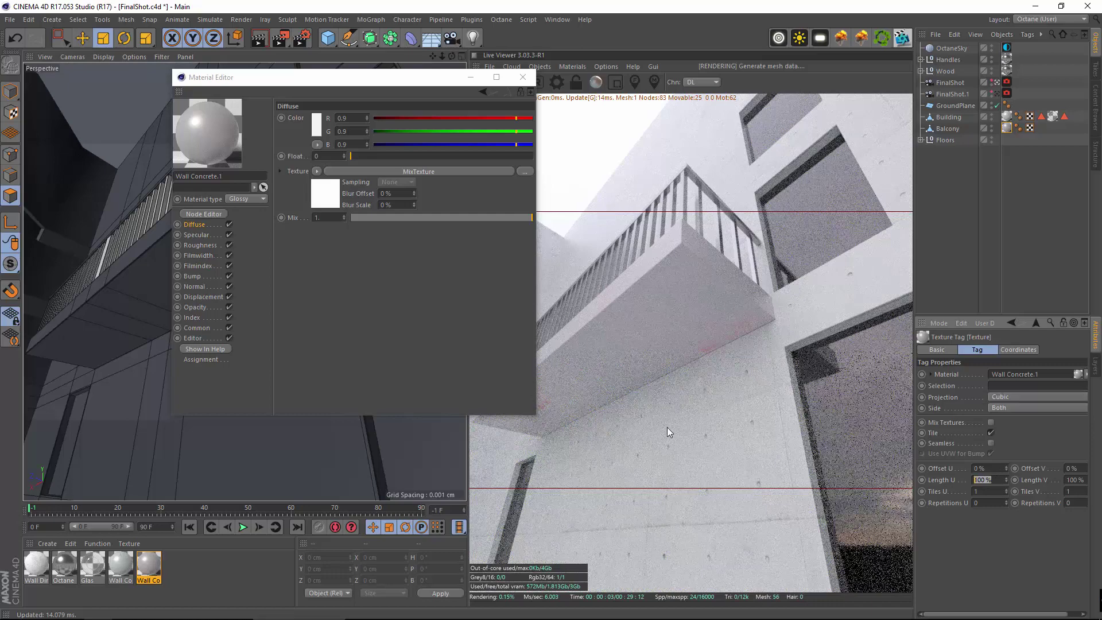
pyautogui.write('50')
pyautogui.press('Return')
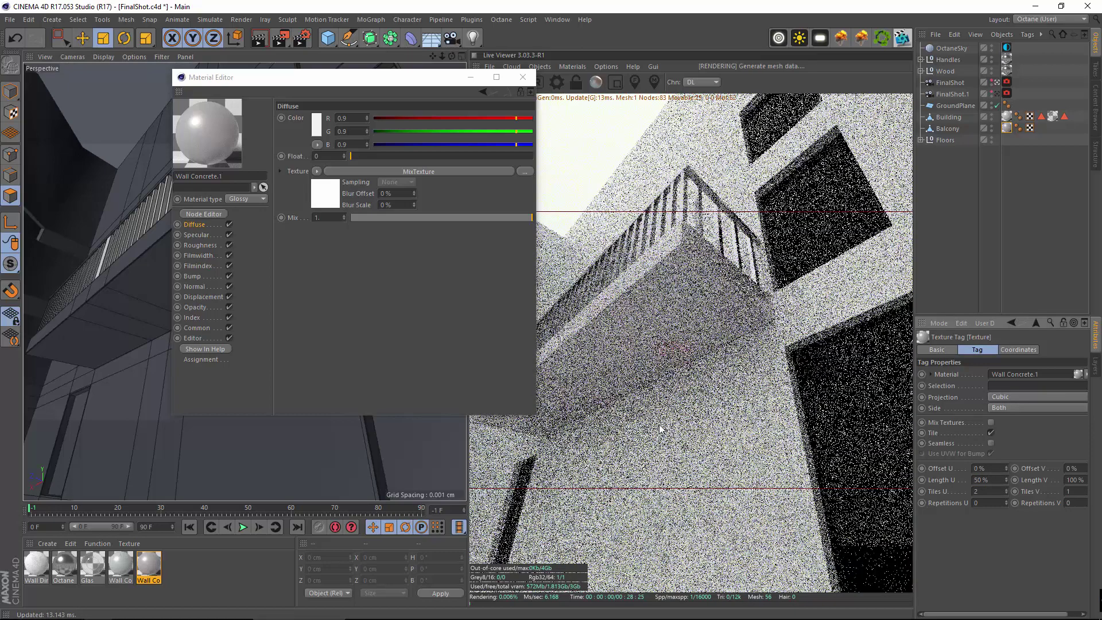
pyautogui.write('50')
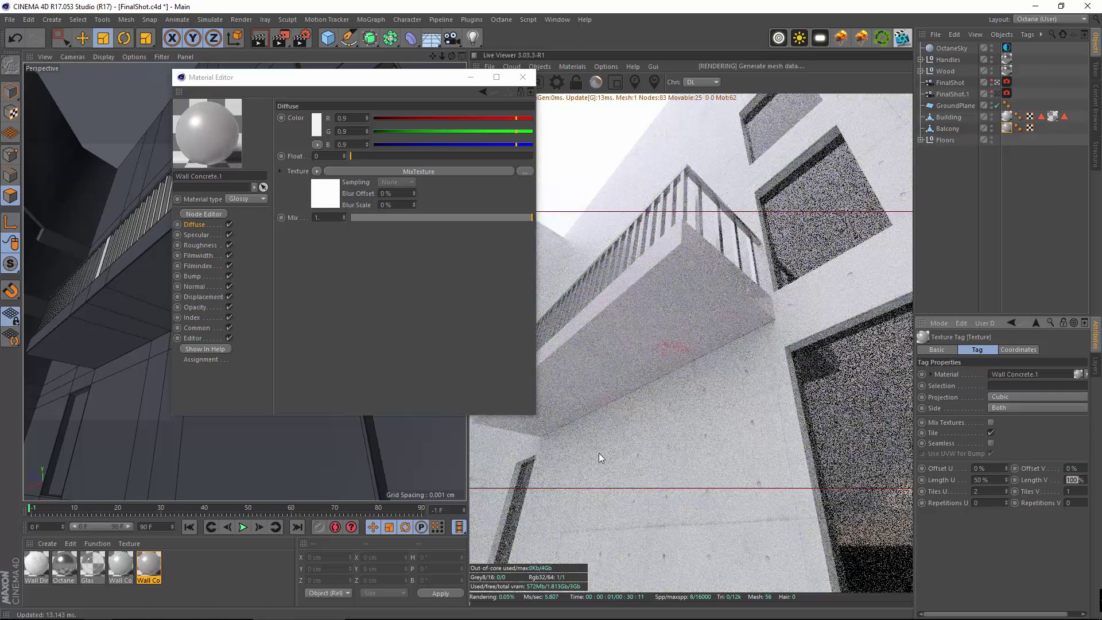
pyautogui.press('Return')
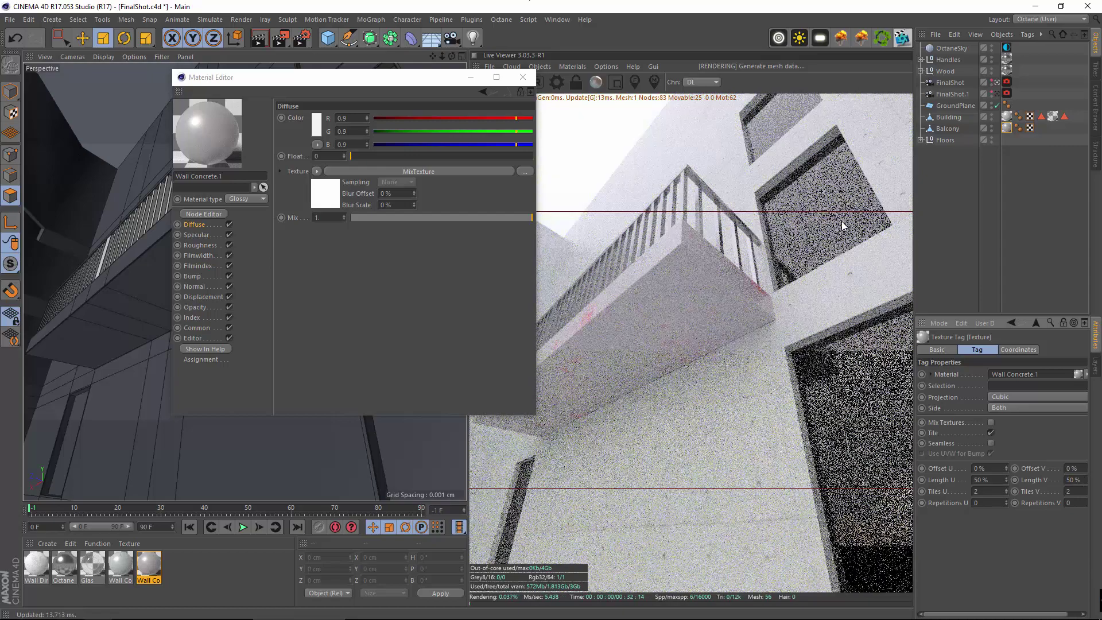
# Set the nested mix's Texture1 colour to black, with a brightness value of 0%.
pyautogui.click(387, 171)
pyautogui.click(387, 171)
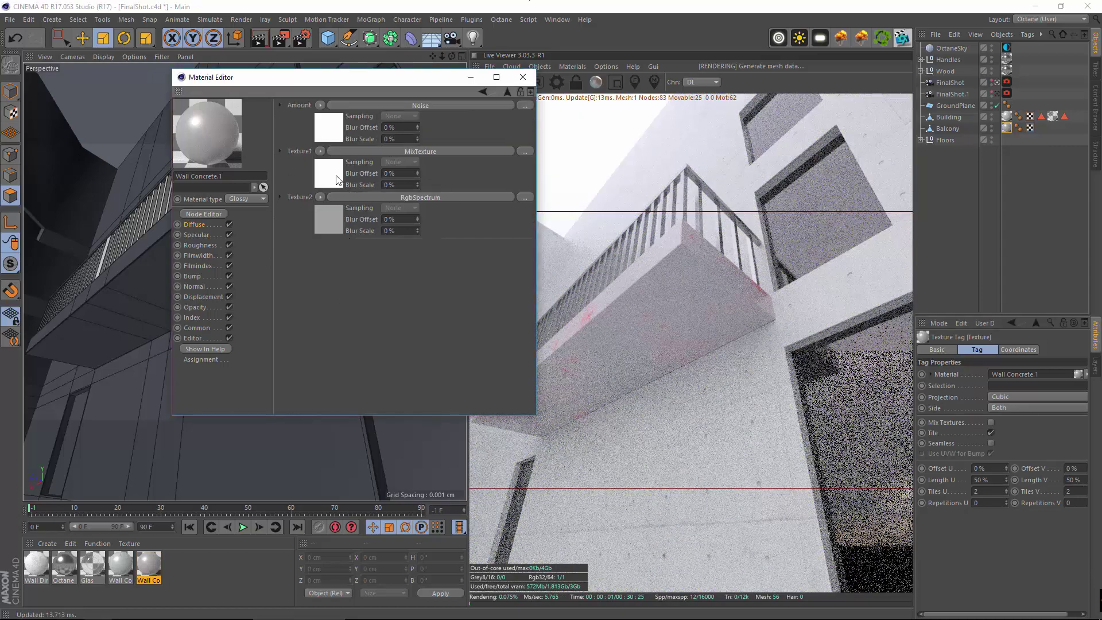
pyautogui.click(329, 171)
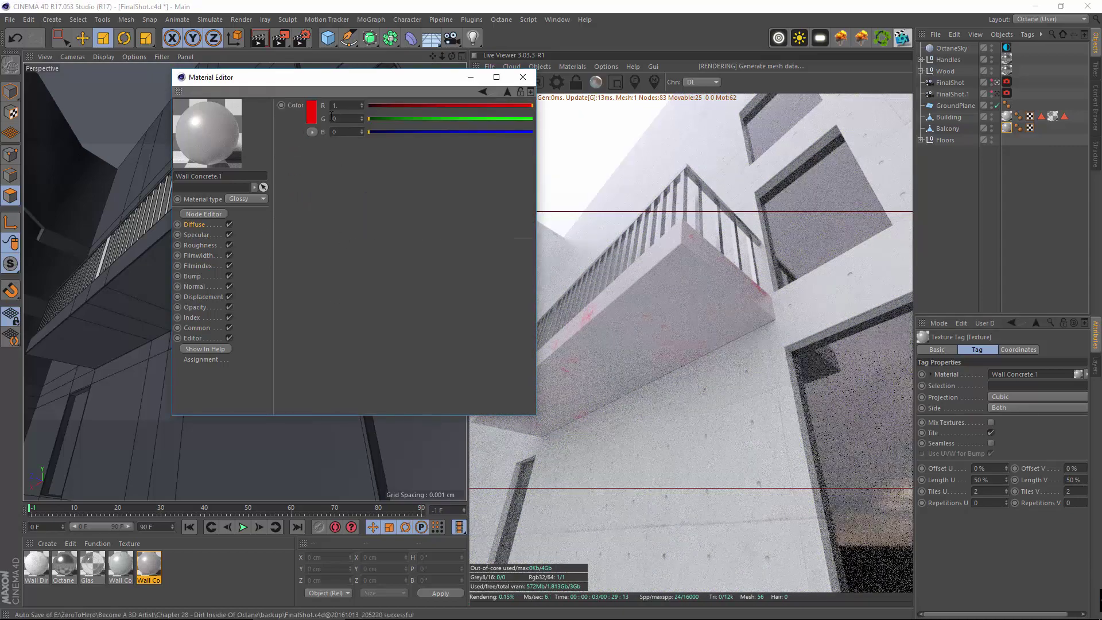
pyautogui.click(311, 112)
pyautogui.moveTo(302, 140); pyautogui.dragTo(277, 131)
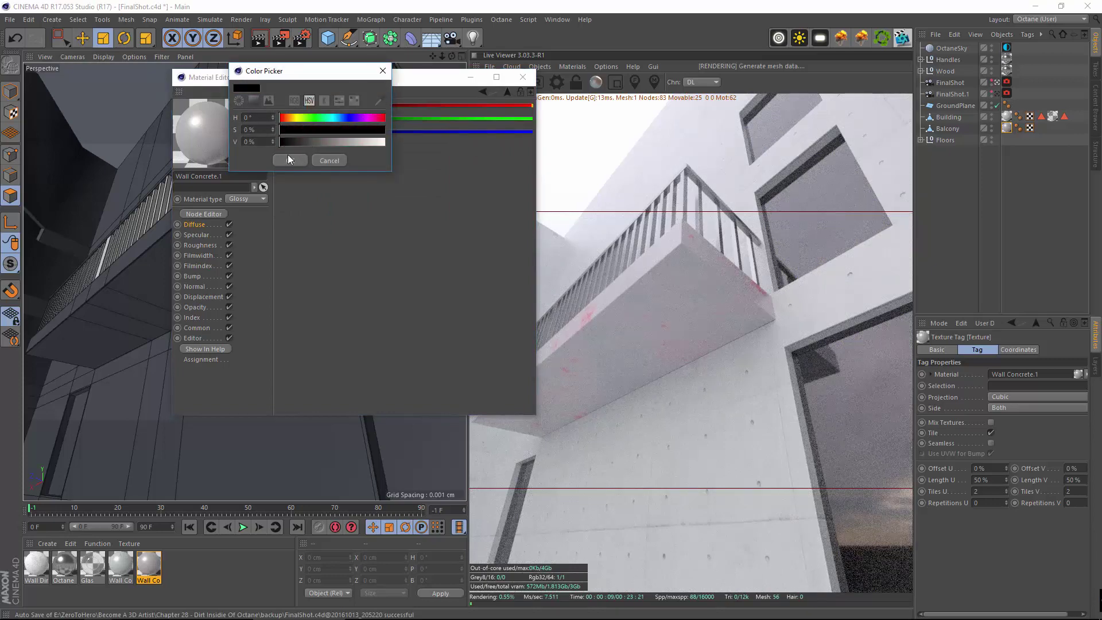
pyautogui.click(288, 156)
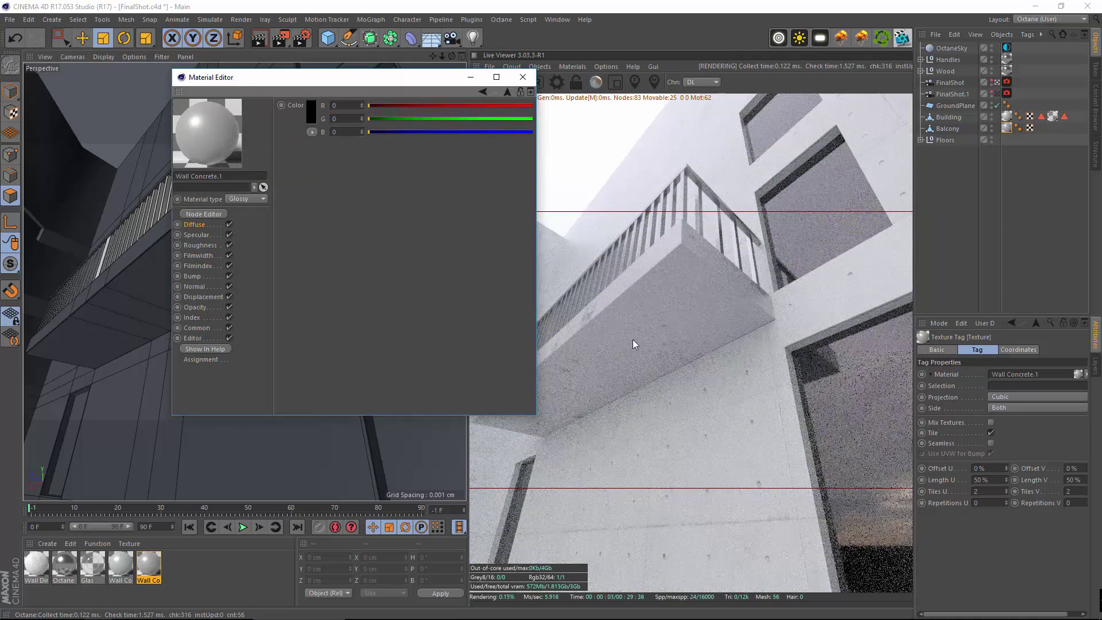
# Set the nested mix's Texture1 colour to a dark grey with a brightness value of 28%.
pyautogui.click(308, 119)
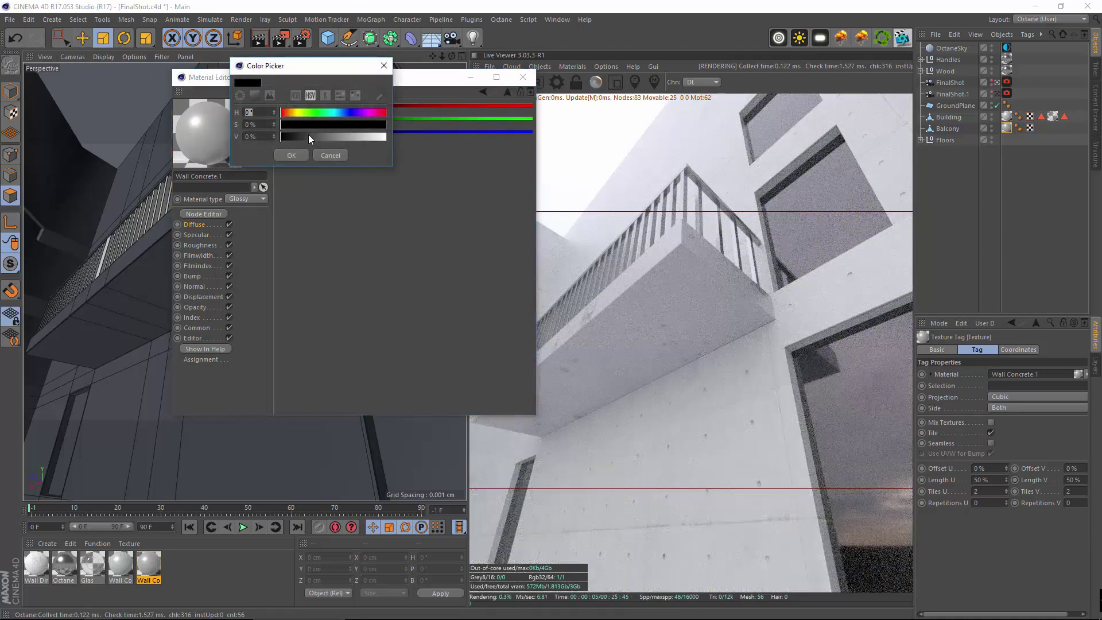
pyautogui.moveTo(305, 136); pyautogui.dragTo(310, 141)
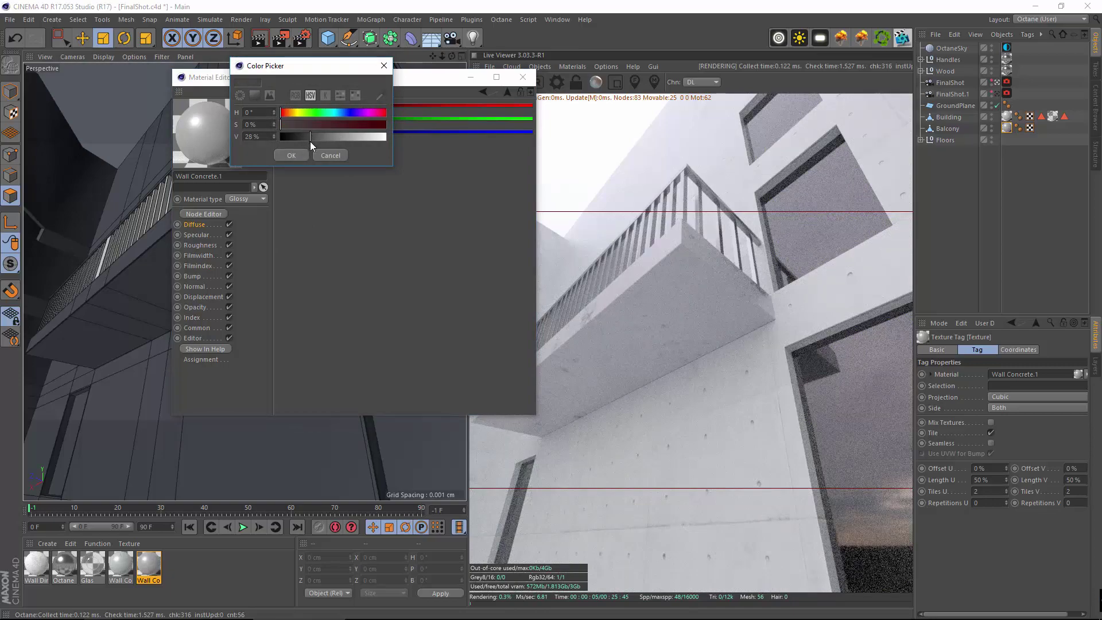
pyautogui.click(292, 155)
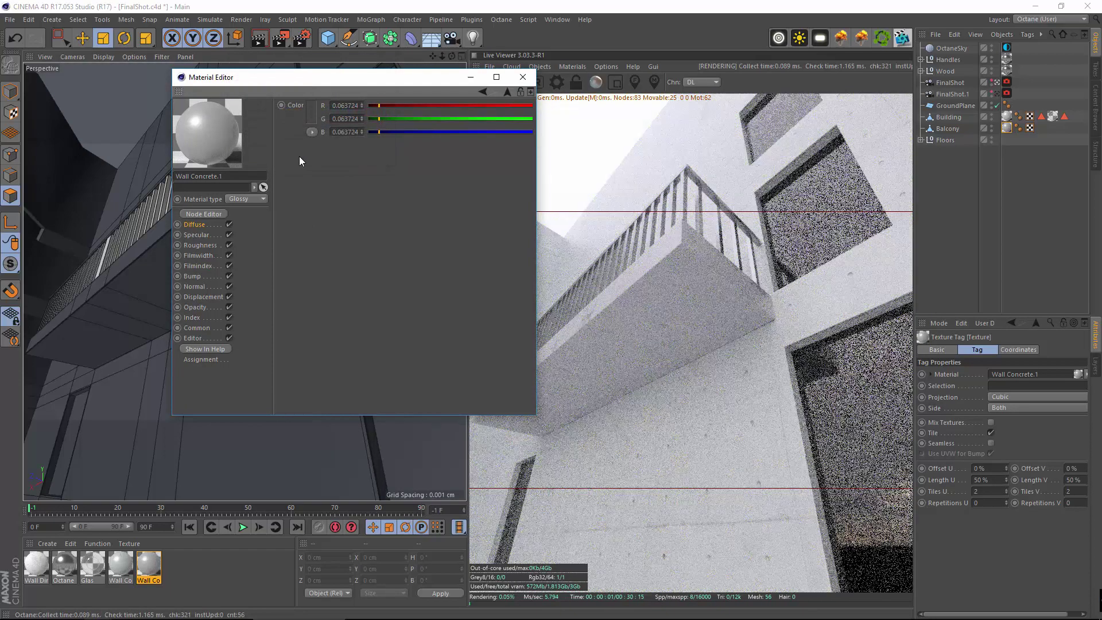
# Look through the FinalShot.1 camera, set the nested Texture1 colour to grey with 43% brightness, and close the material's settings.
pyautogui.click(996, 93)
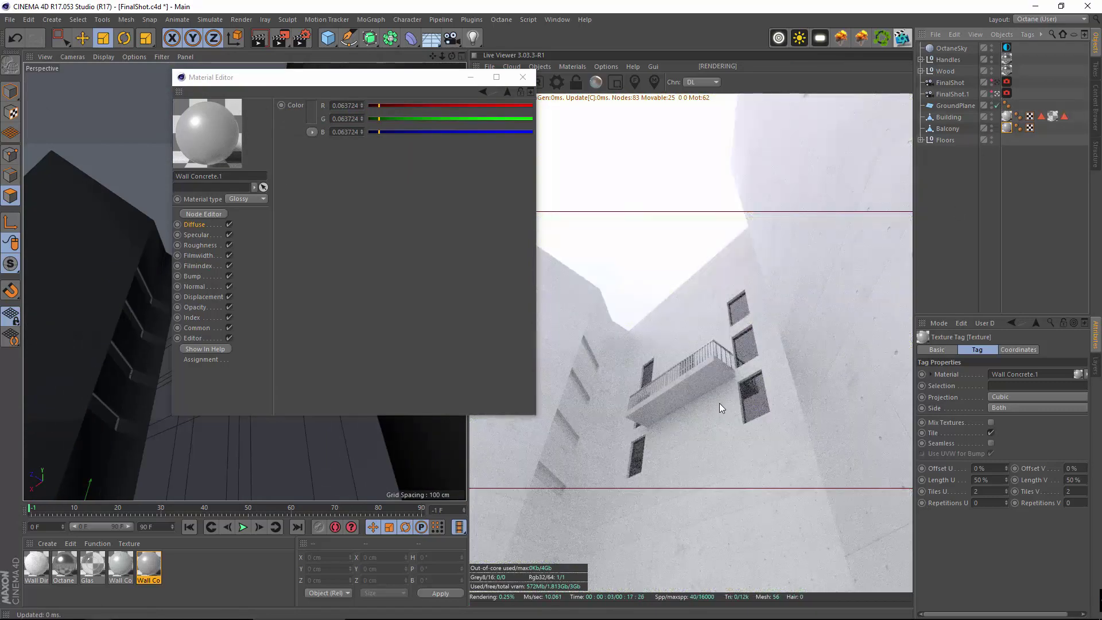
pyautogui.click(305, 118)
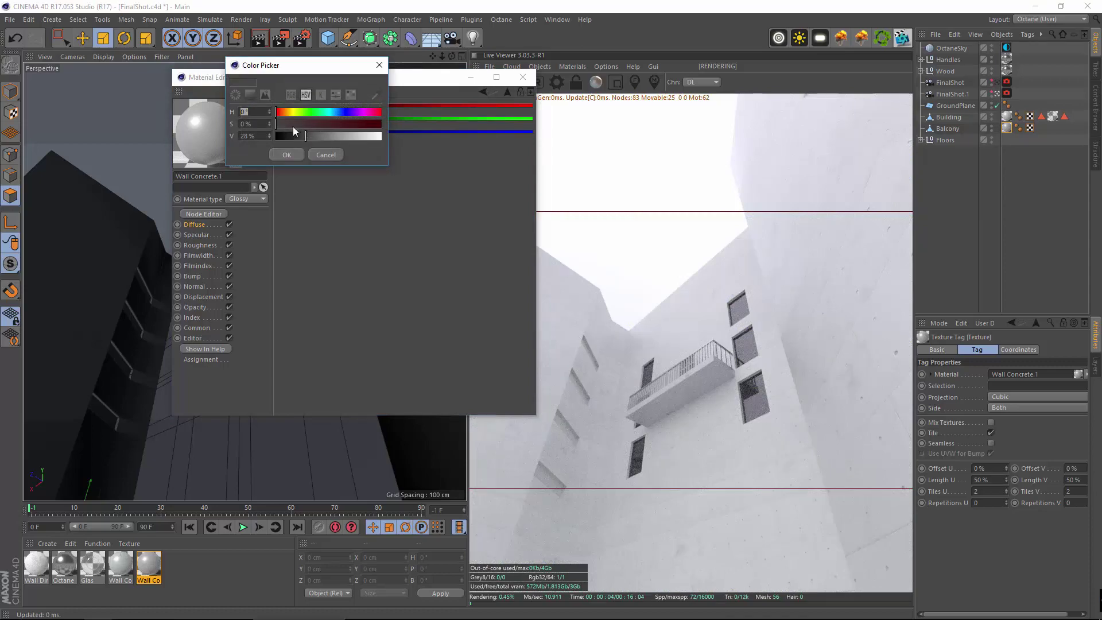
pyautogui.moveTo(307, 136); pyautogui.dragTo(321, 137)
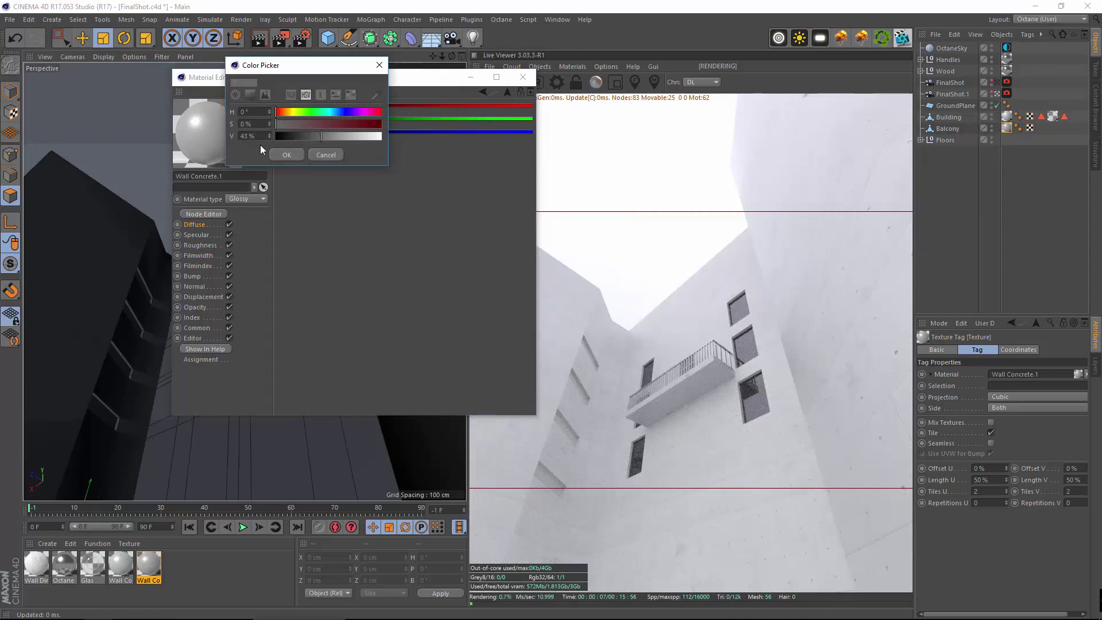
pyautogui.click(287, 154)
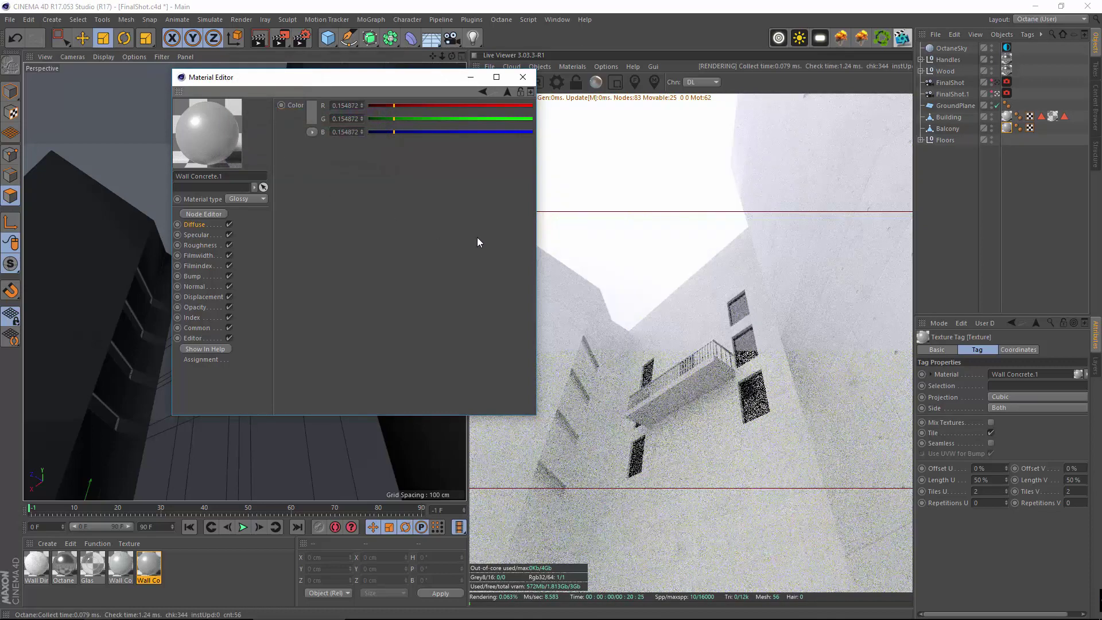
pyautogui.click(522, 77)
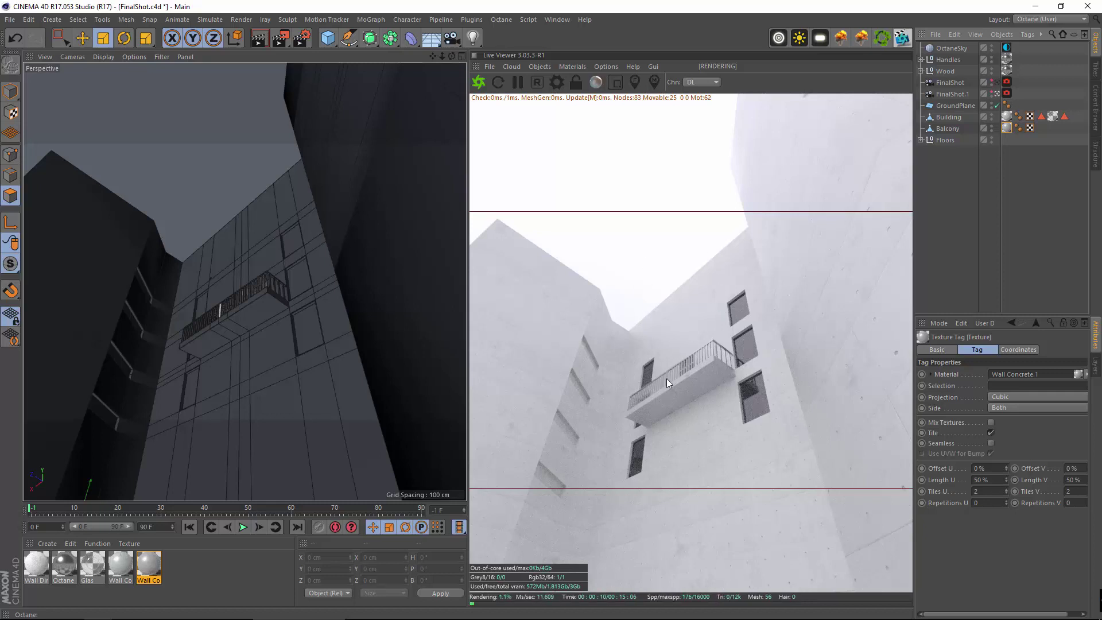
pyautogui.click(965, 185)
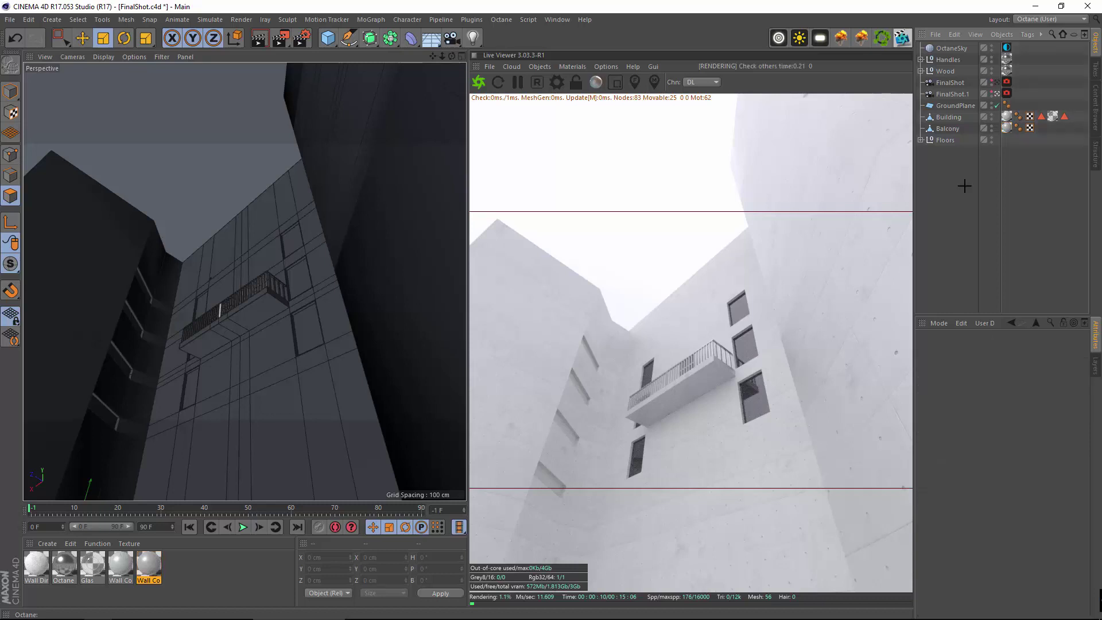
# Open the Octane render settings and examine the camera imager, post-processing, kernel and GPU device options.
pyautogui.click(556, 83)
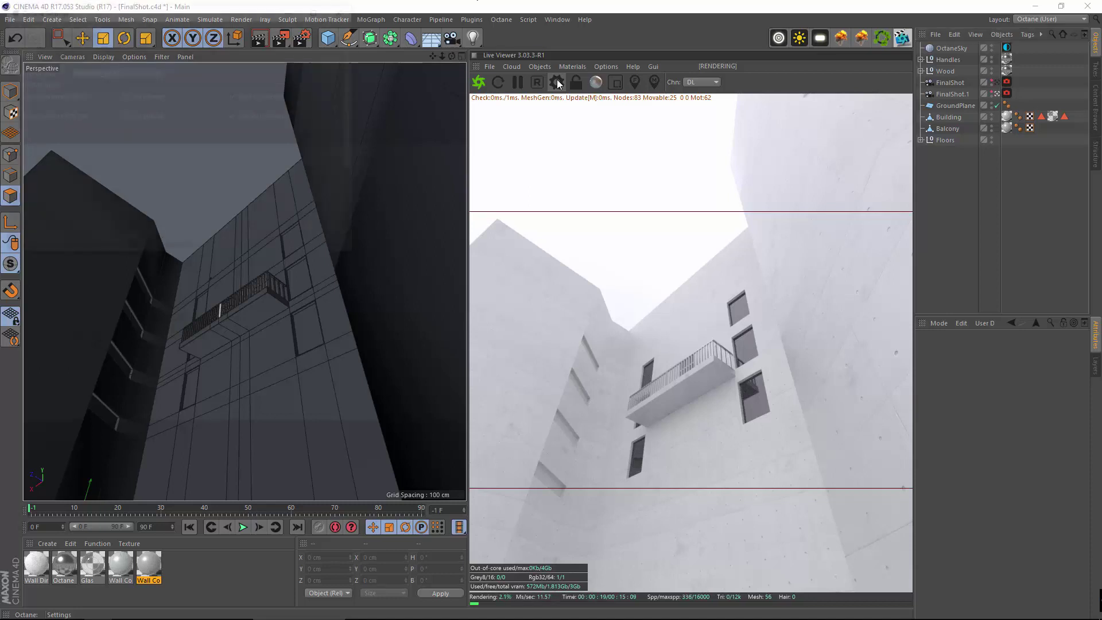
pyautogui.moveTo(151, 17); pyautogui.dragTo(356, 84)
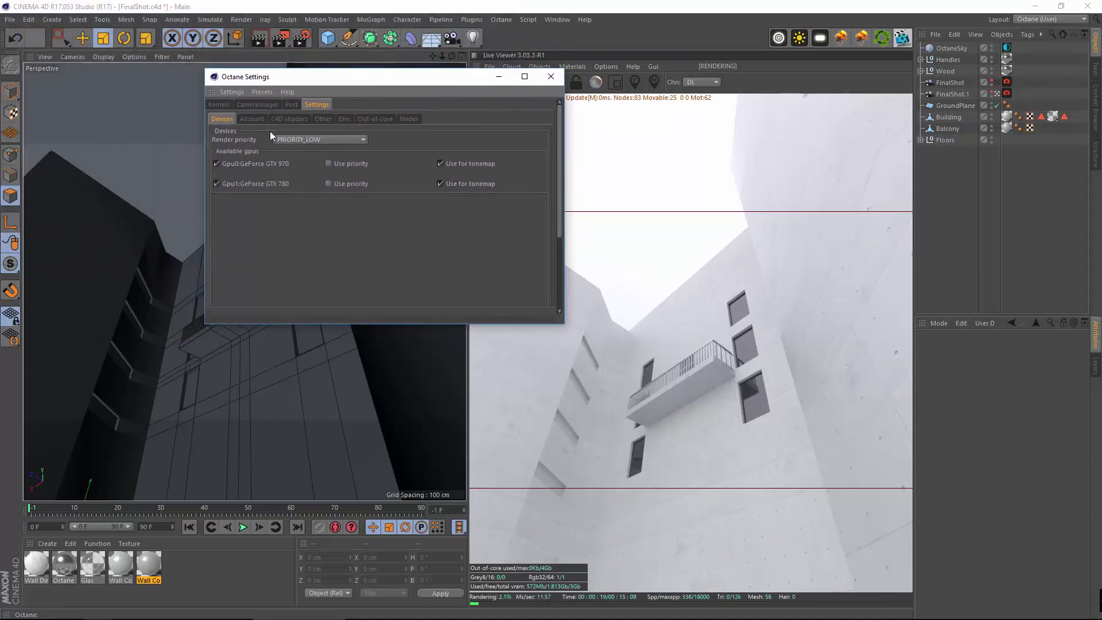
pyautogui.click(258, 104)
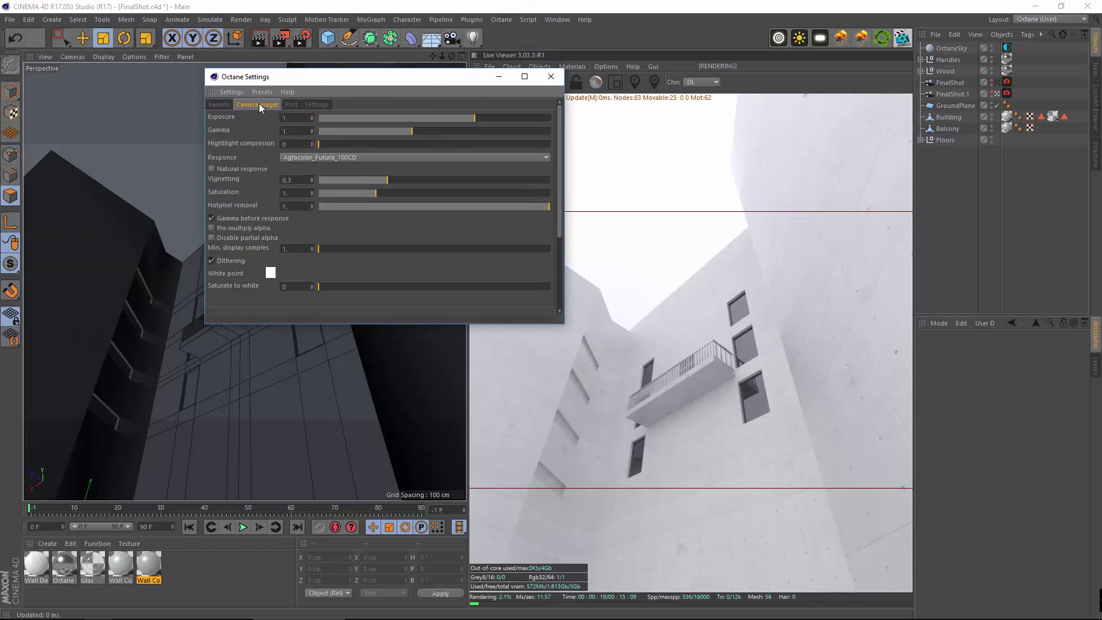
pyautogui.click(291, 105)
pyautogui.click(316, 105)
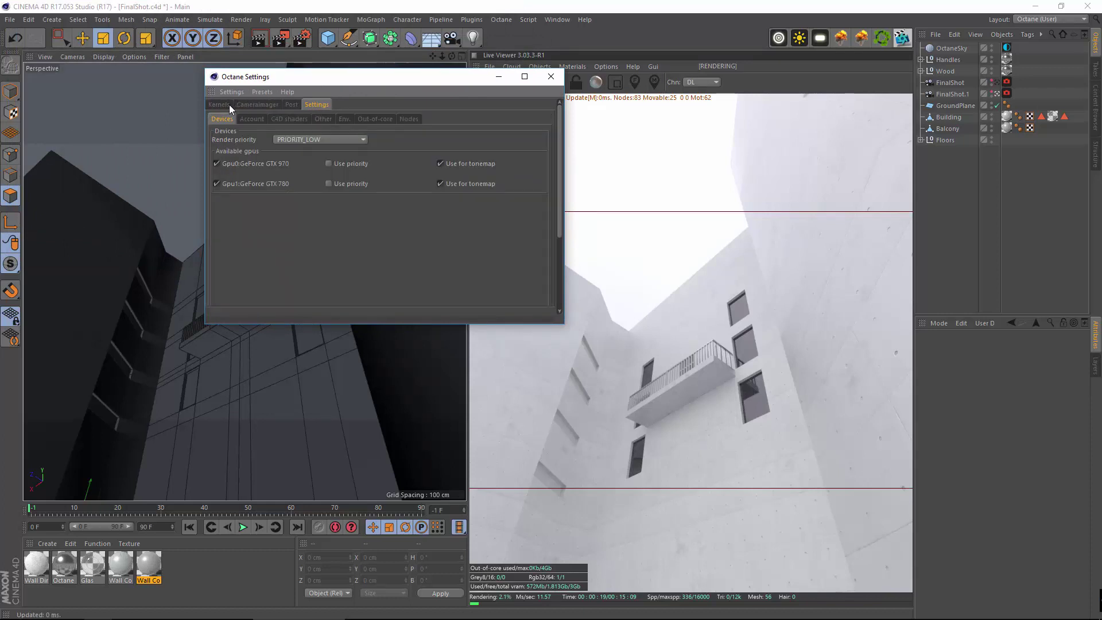
pyautogui.click(229, 104)
pyautogui.click(257, 104)
pyautogui.click(292, 105)
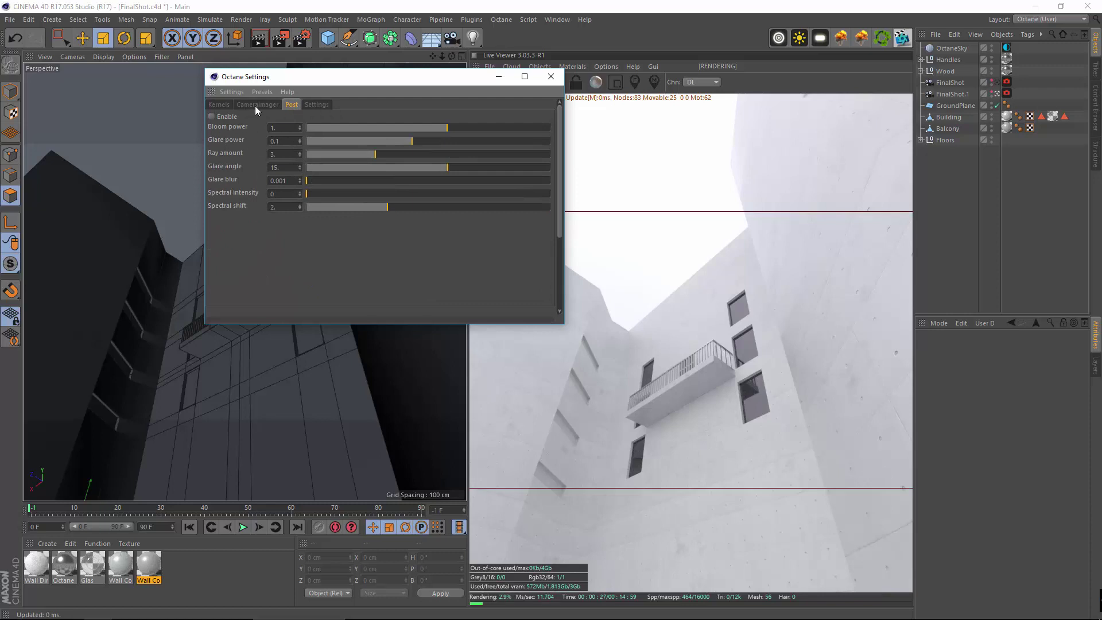
pyautogui.click(316, 105)
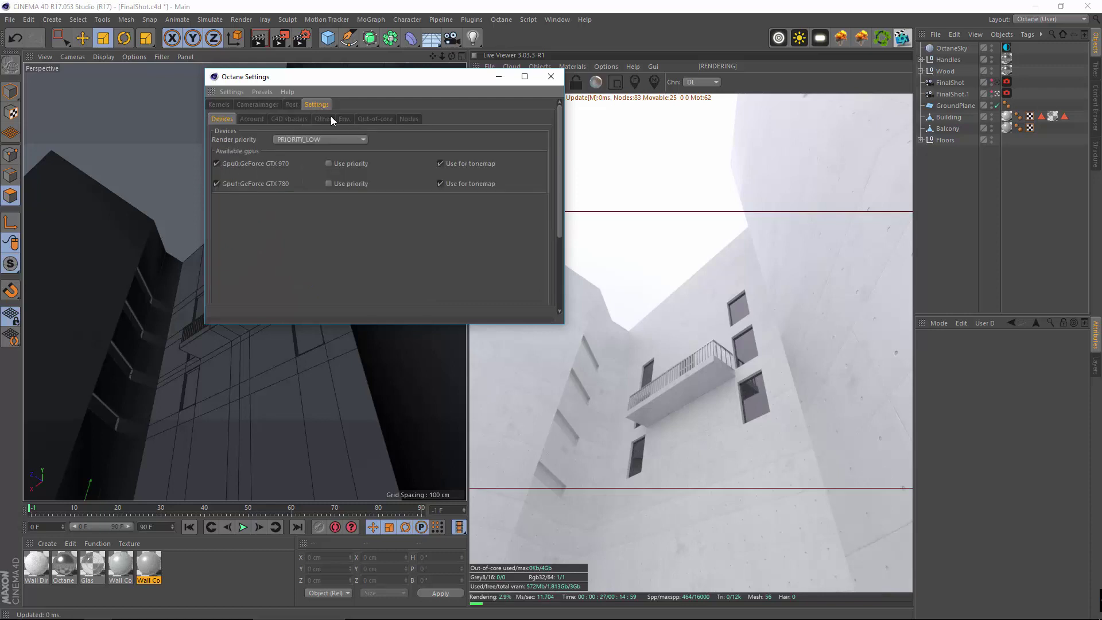
# Switch the Octane render kernel to Infochannels and set its type to Geometric normals.
pyautogui.click(224, 105)
pyautogui.click(263, 115)
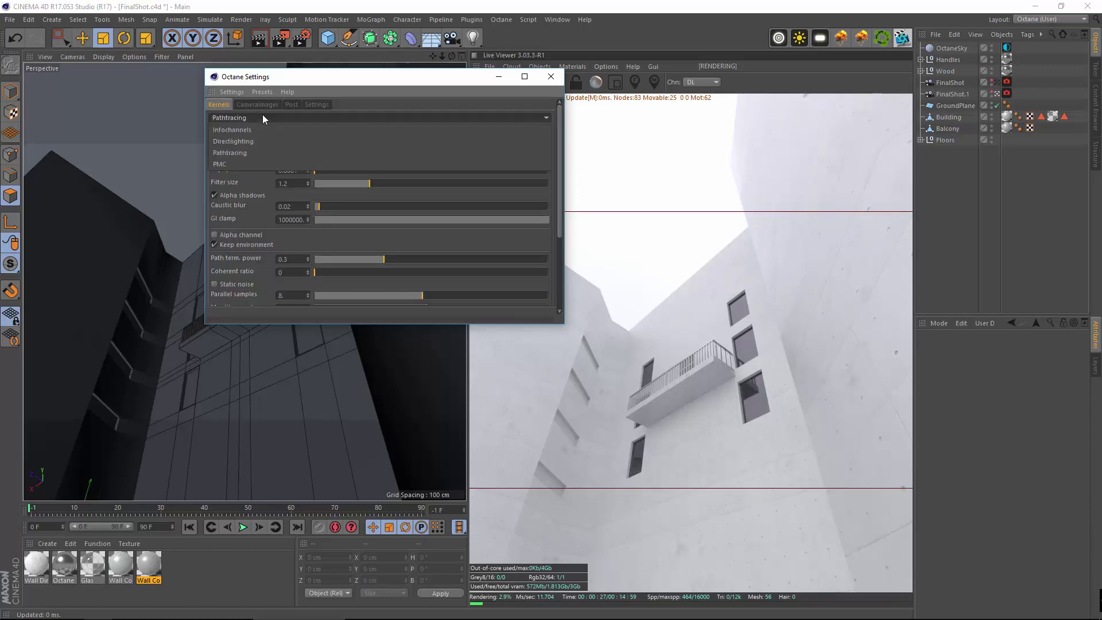
pyautogui.click(256, 129)
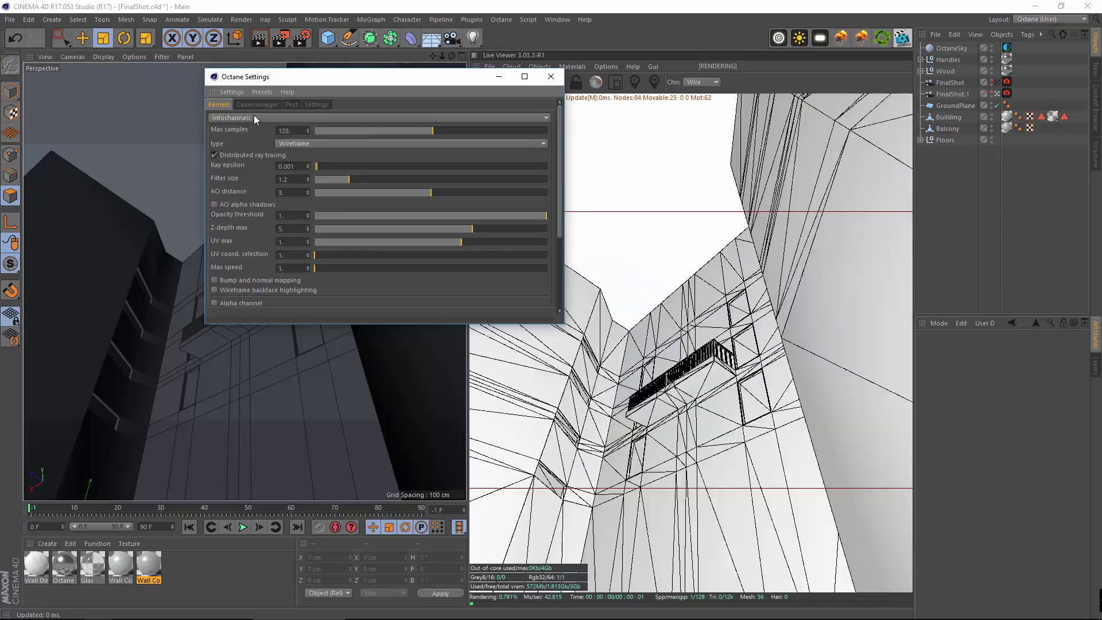
pyautogui.click(305, 142)
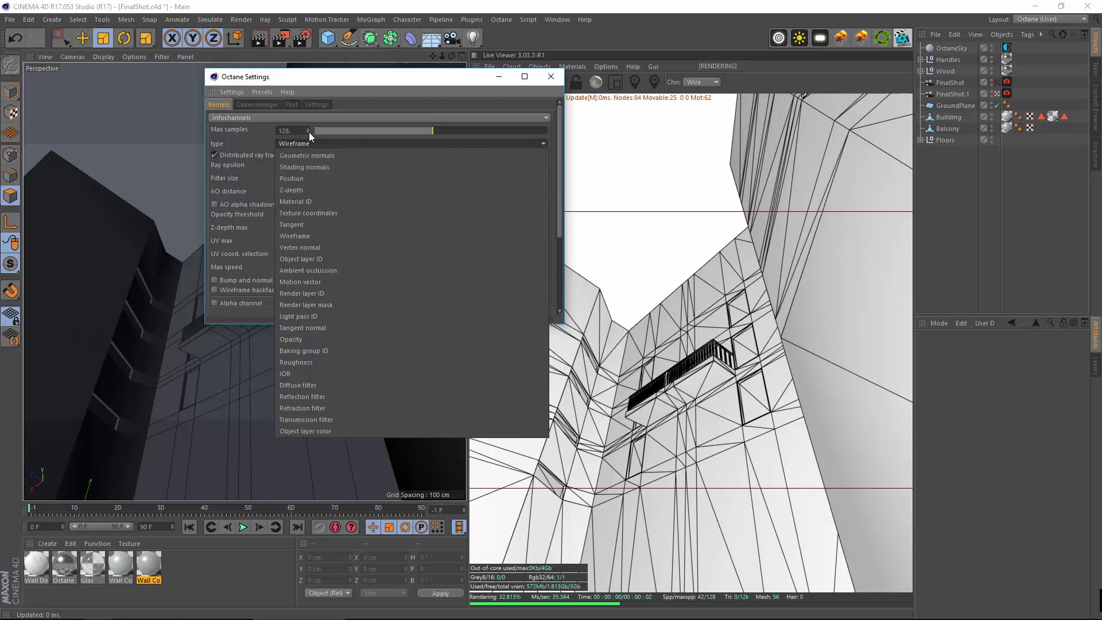
pyautogui.click(321, 143)
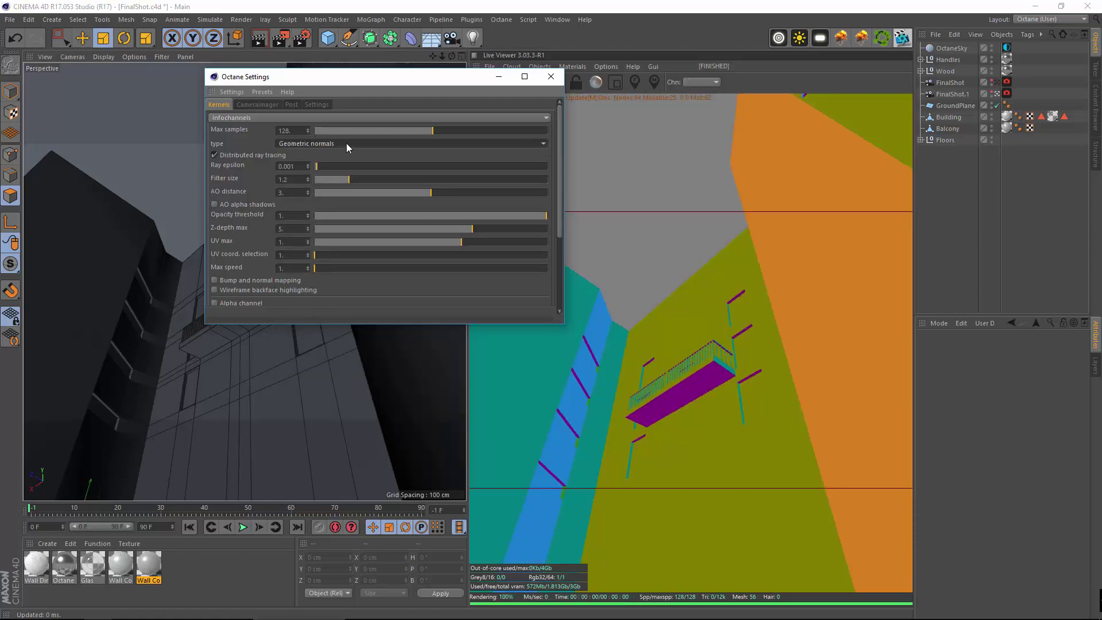
# Preview the Infochannels types one after another in the live render, from Shading normals through Ambient occlusion to Transmission filter.
pyautogui.scroll(-1, 346, 143)
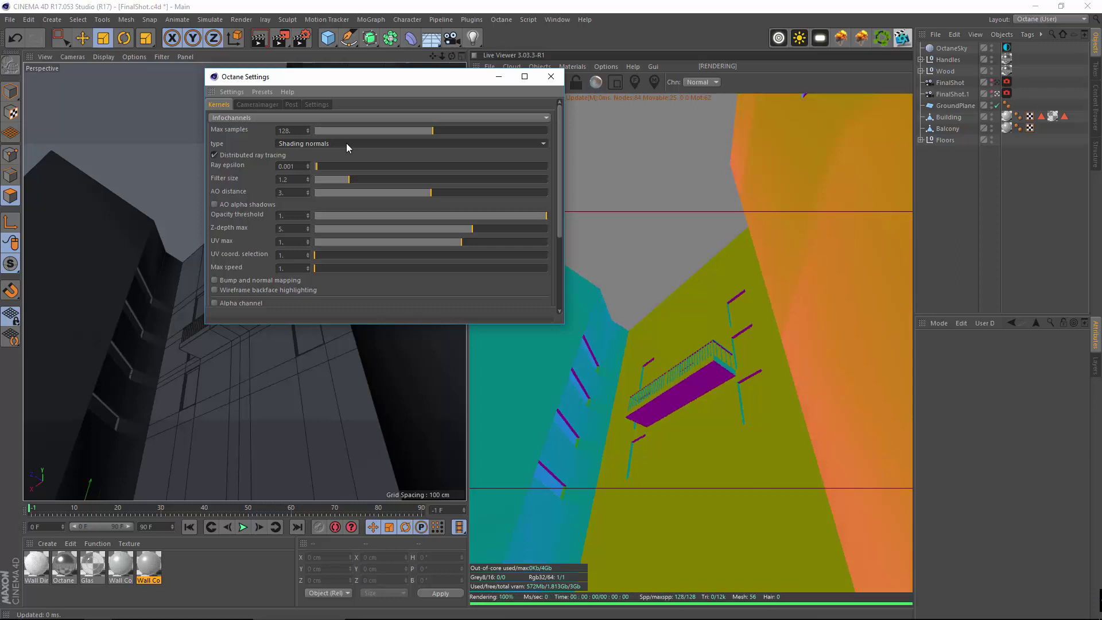
pyautogui.scroll(-1, 346, 143)
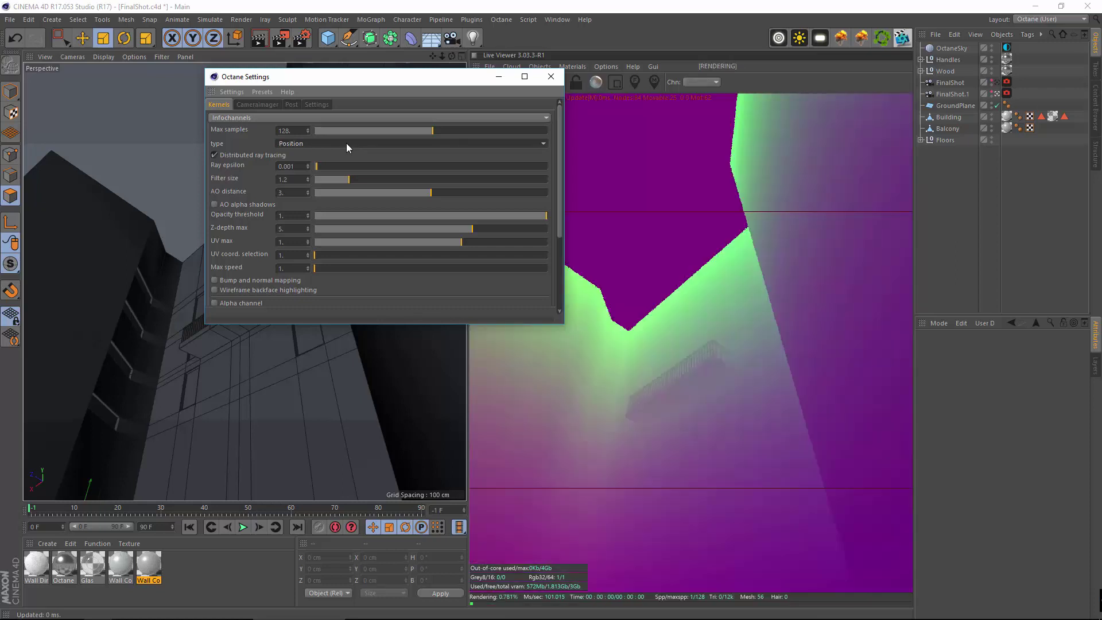
pyautogui.scroll(-1, 346, 143)
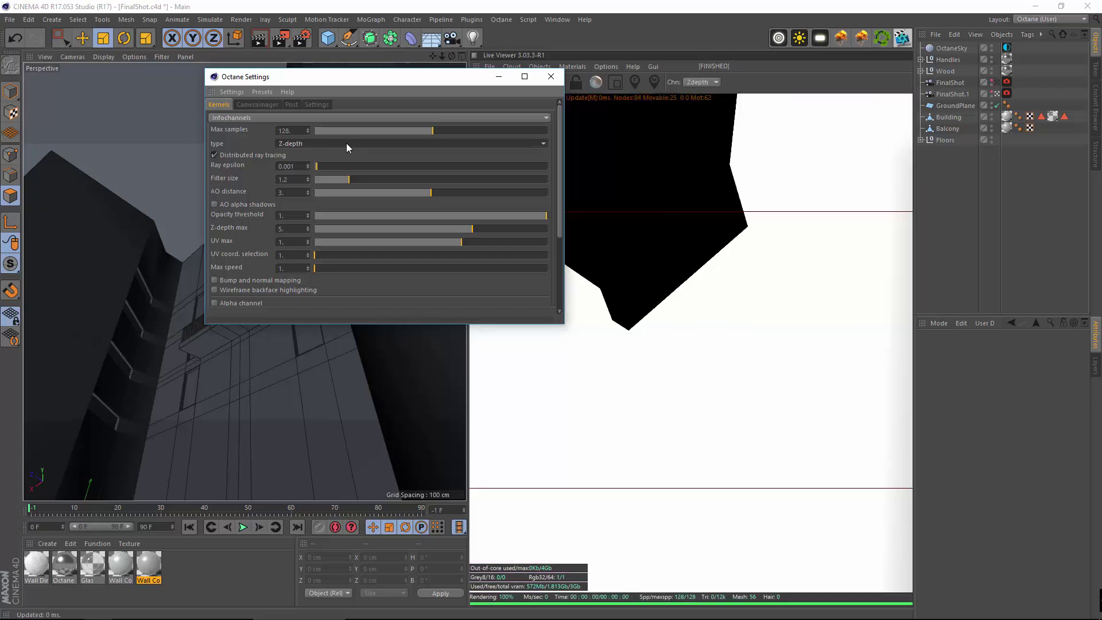
pyautogui.scroll(-1, 346, 142)
pyautogui.scroll(-1, 347, 143)
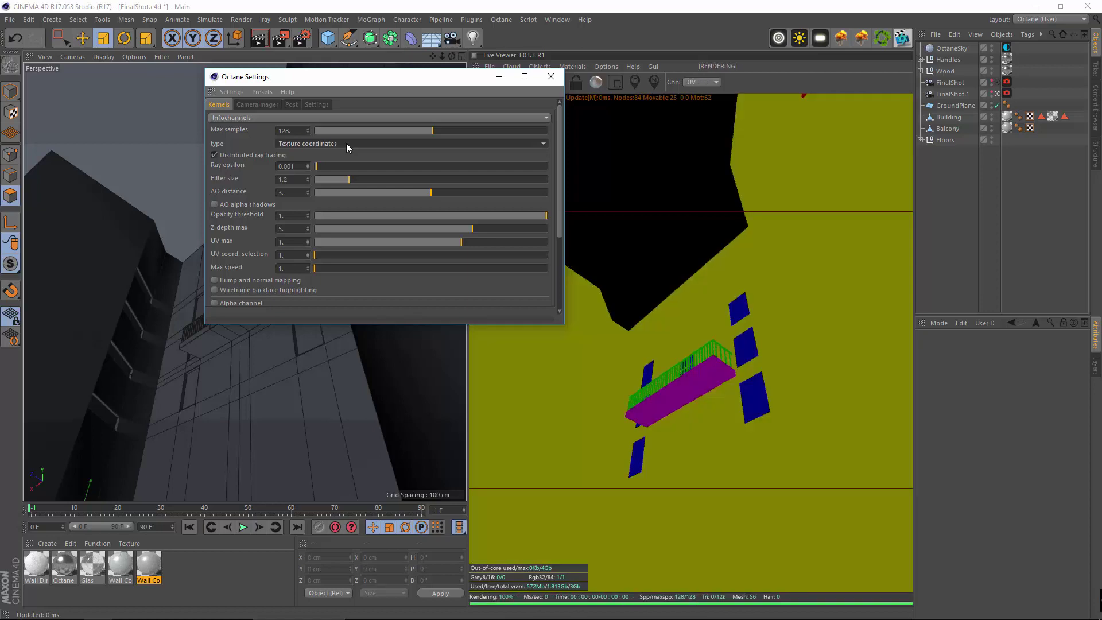
pyautogui.scroll(-1, 346, 143)
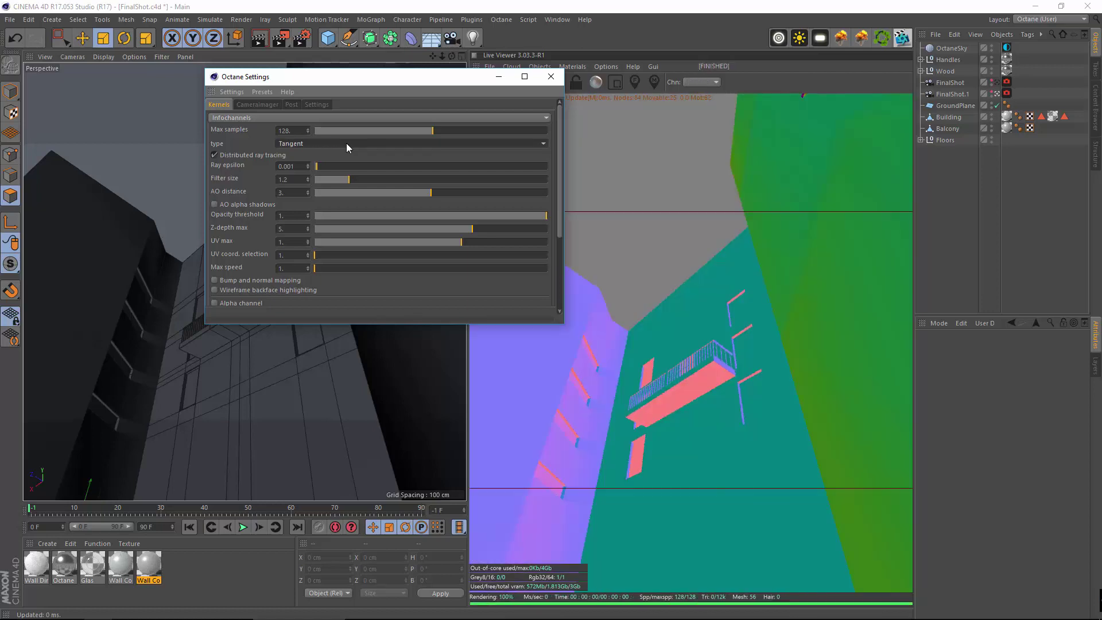
pyautogui.scroll(-1, 346, 142)
pyautogui.scroll(-1, 346, 143)
pyautogui.scroll(-1, 346, 142)
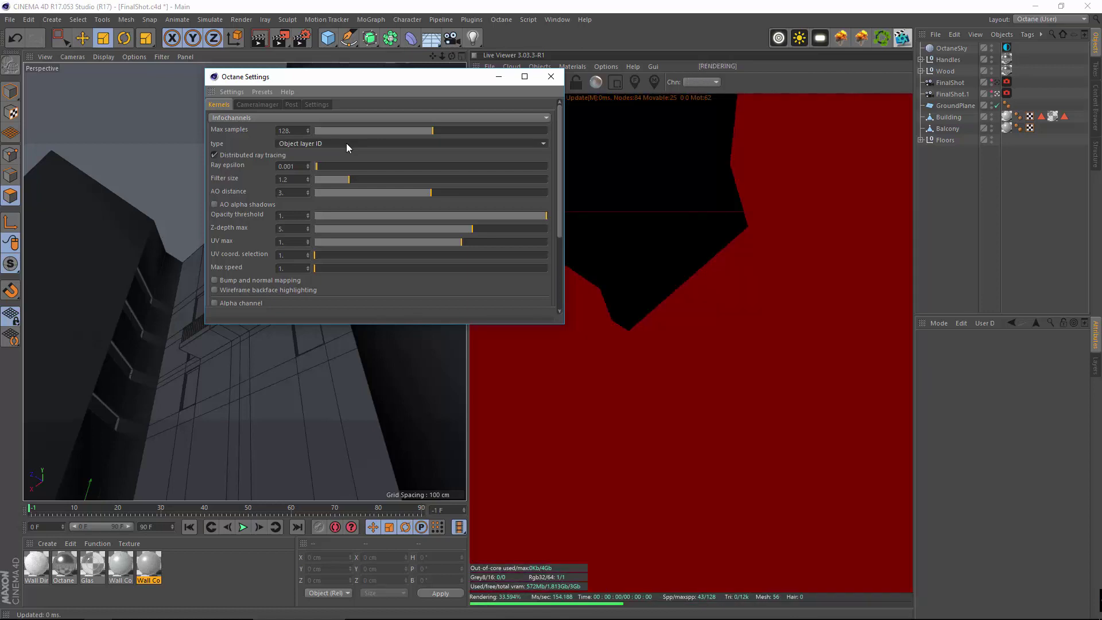
pyautogui.scroll(-1, 346, 143)
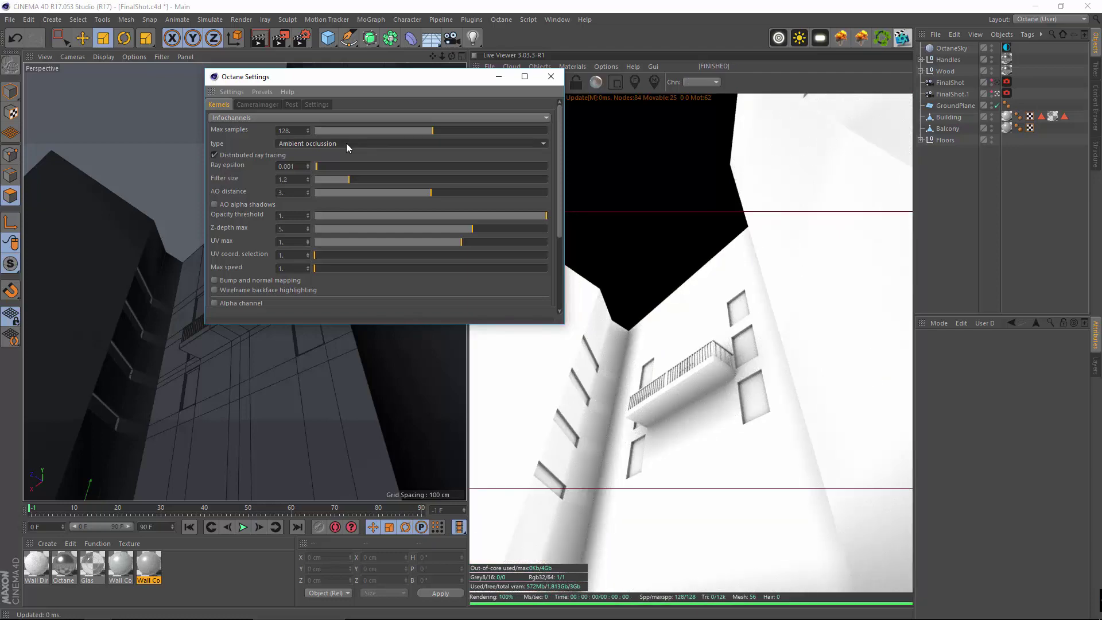
pyautogui.scroll(-1, 346, 143)
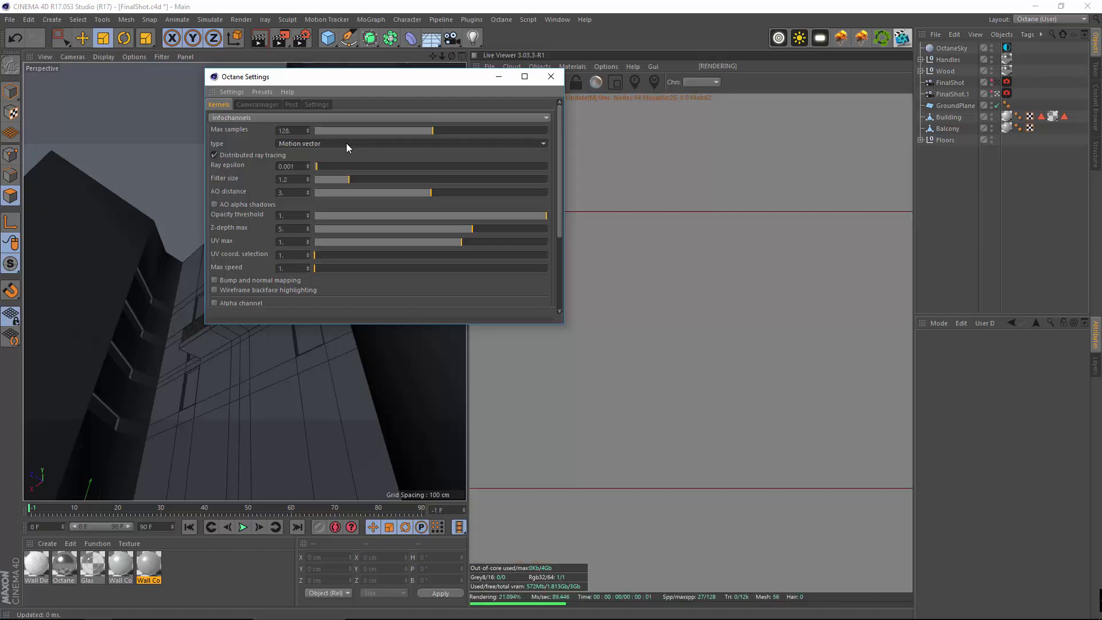
pyautogui.scroll(-1, 347, 142)
pyautogui.scroll(-1, 346, 142)
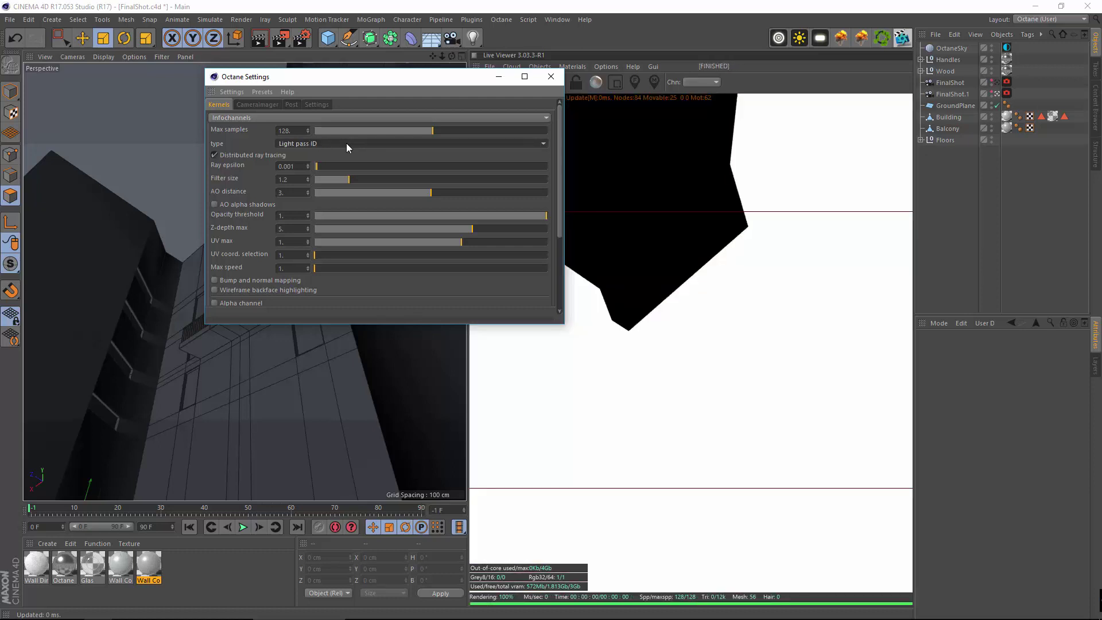
pyautogui.scroll(-1, 346, 142)
pyautogui.scroll(-1, 346, 143)
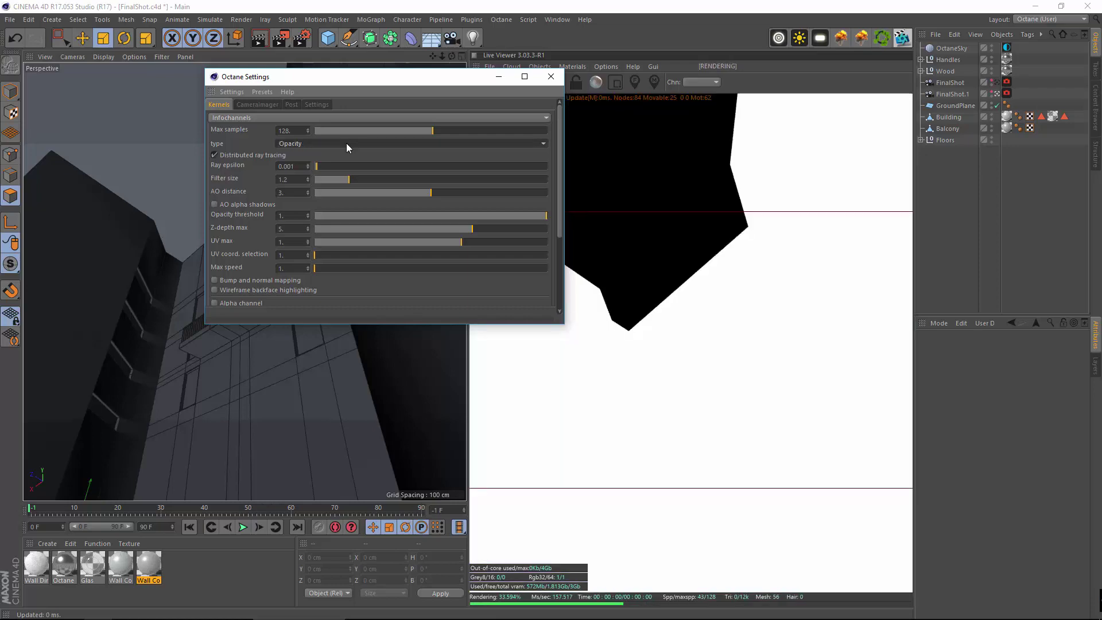
pyautogui.scroll(-2, 346, 143)
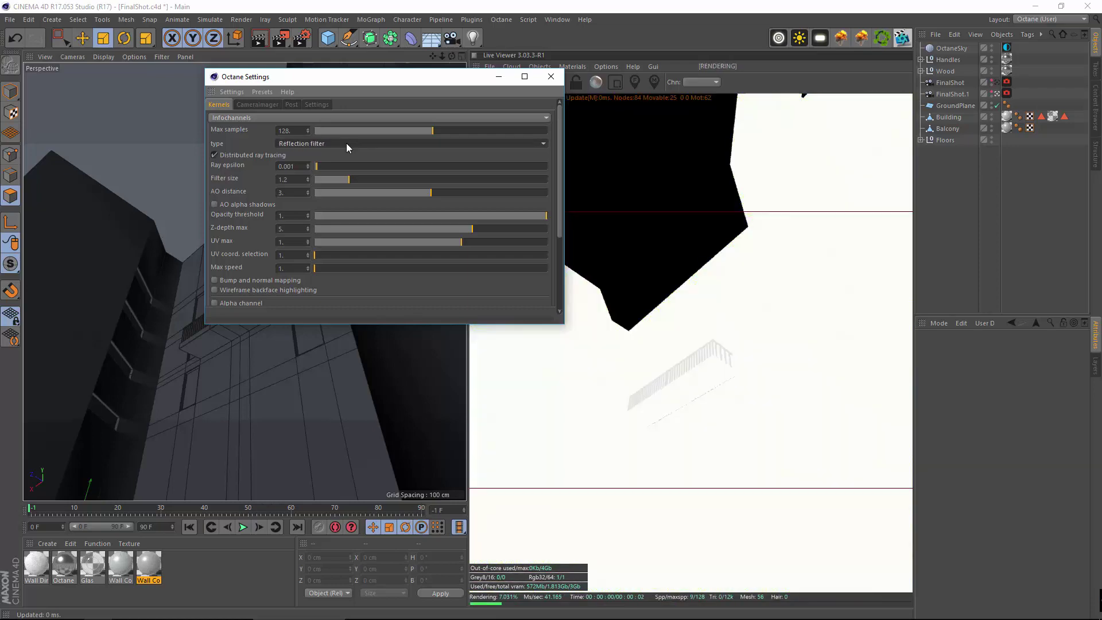
pyautogui.scroll(-1, 346, 143)
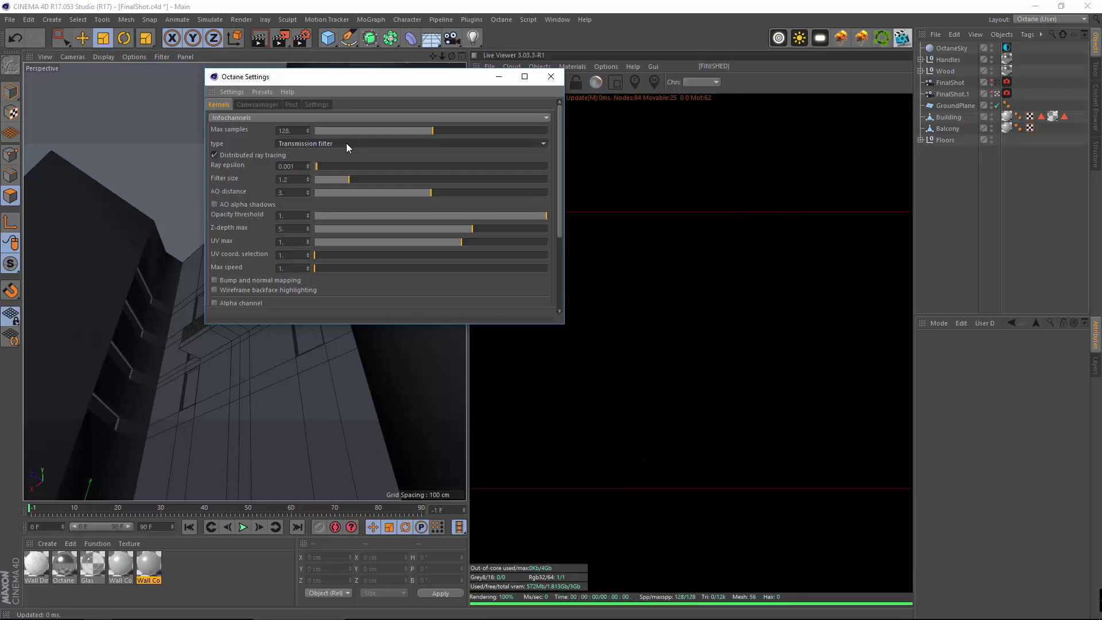
# Set the Infochannels type back to Geometric normals, switch the kernel to Pathtracing and close the Octane settings.
pyautogui.scroll(-1, 346, 142)
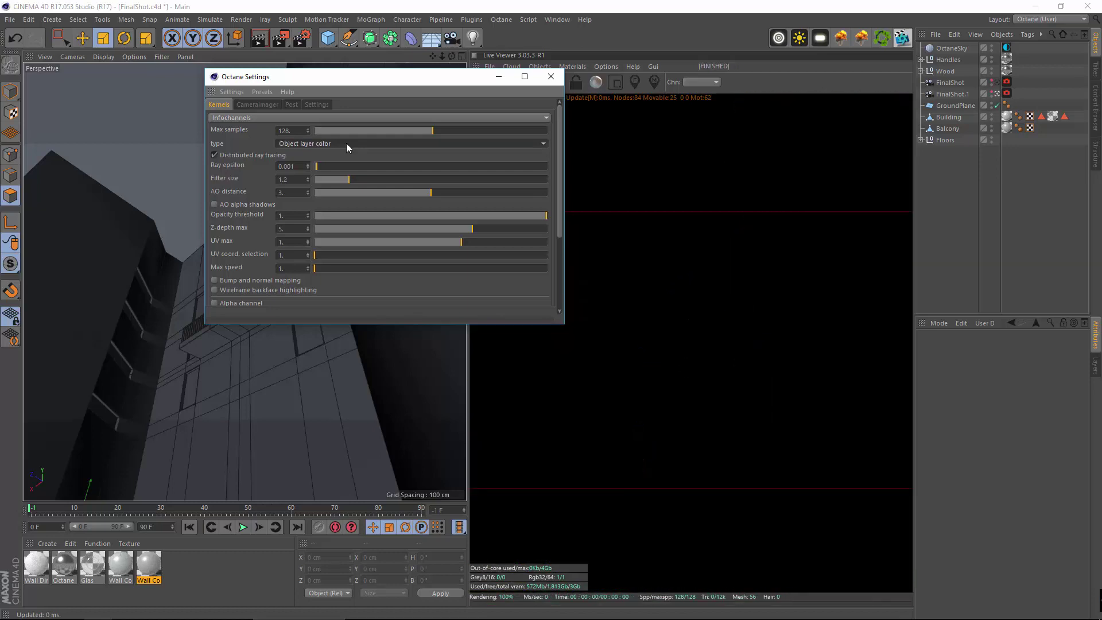
pyautogui.click(346, 143)
pyautogui.click(334, 155)
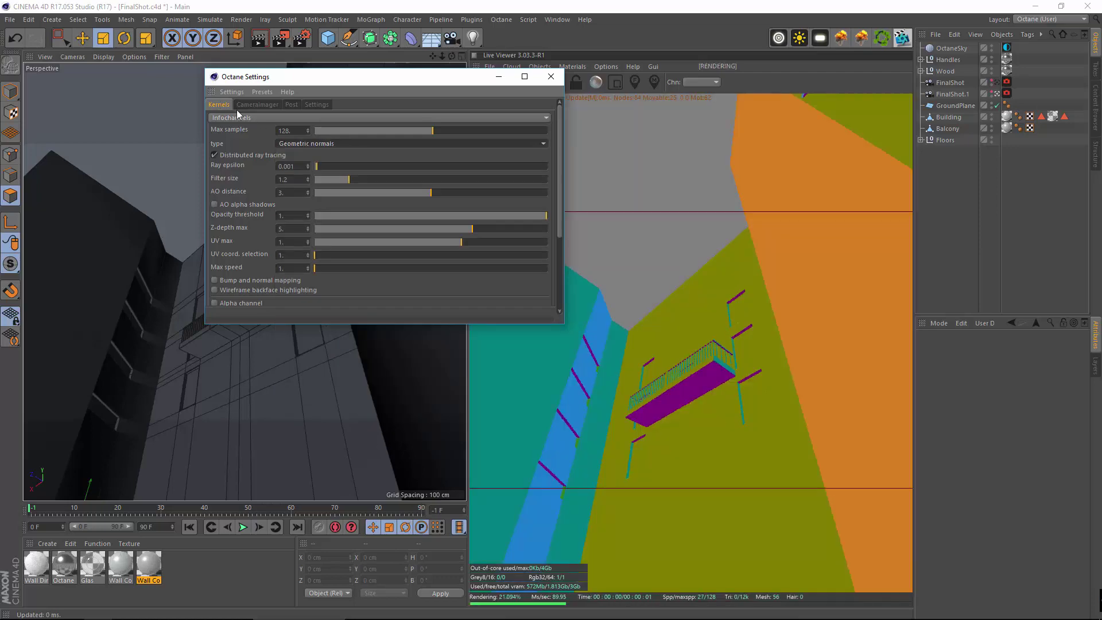
pyautogui.click(242, 150)
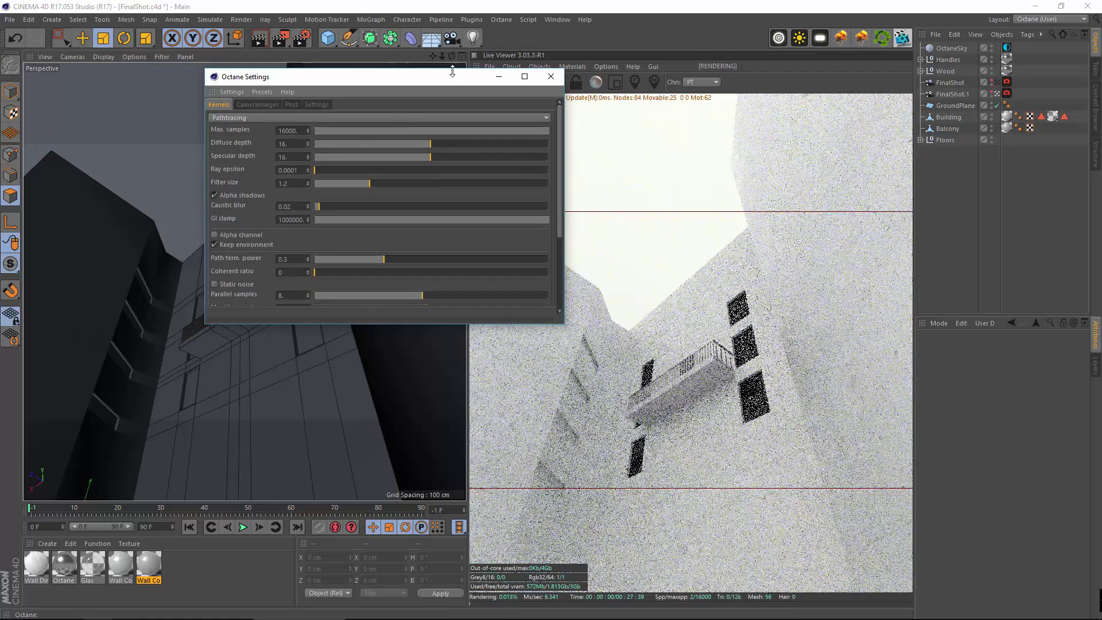
pyautogui.click(551, 76)
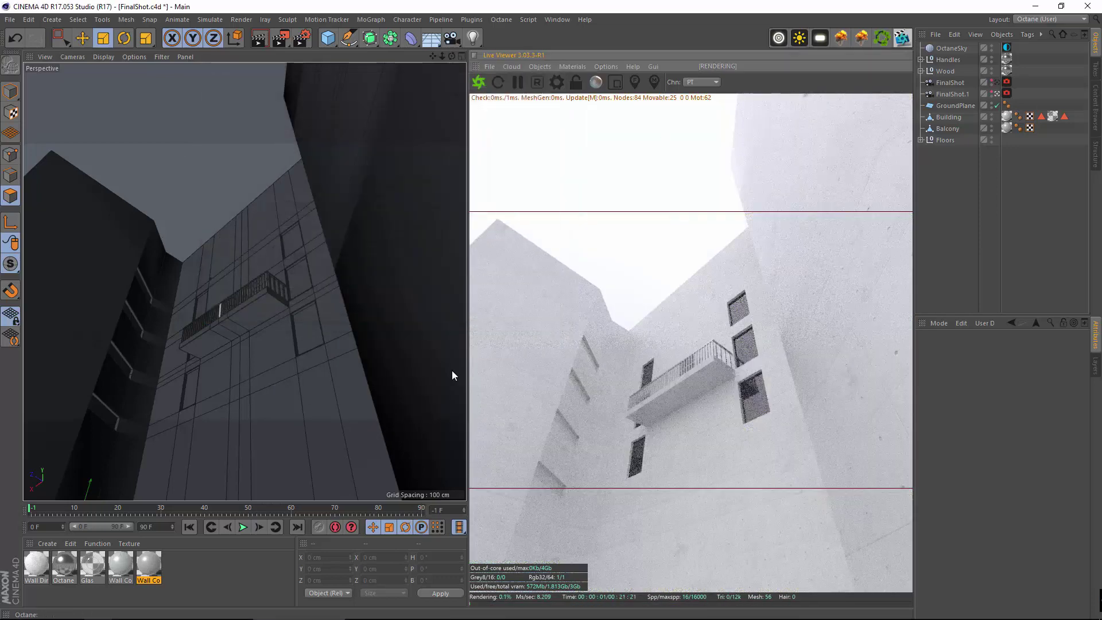
# Set the scene's renderer to Octane Renderer in the render settings and enable its render passes.
pyautogui.click(300, 40)
pyautogui.moveTo(141, 15); pyautogui.dragTo(244, 66)
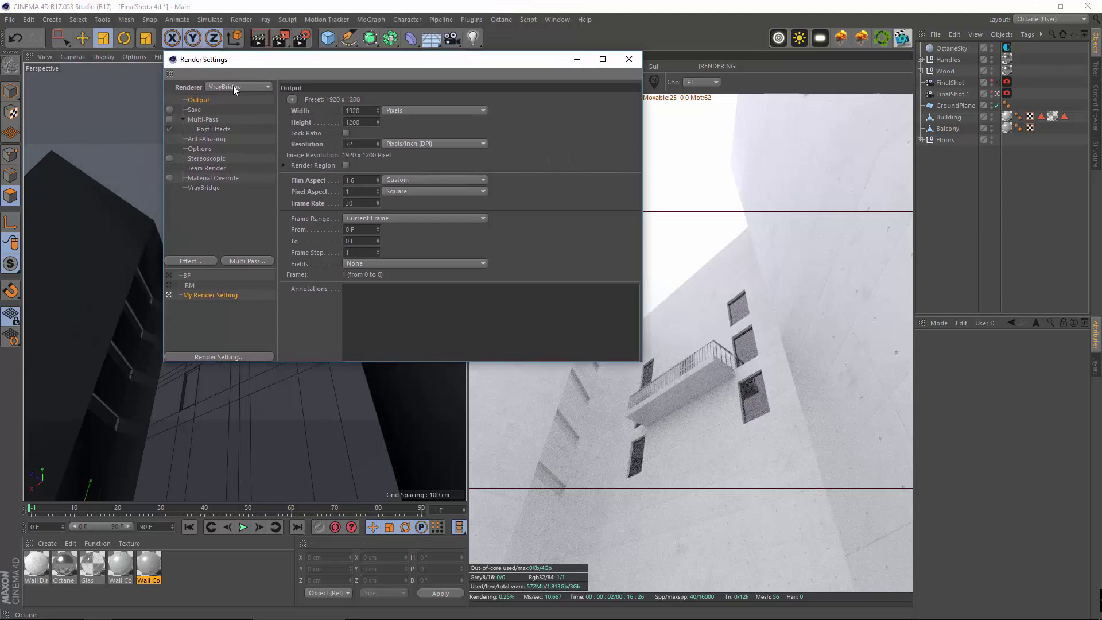
pyautogui.click(237, 86)
pyautogui.click(195, 184)
pyautogui.click(466, 101)
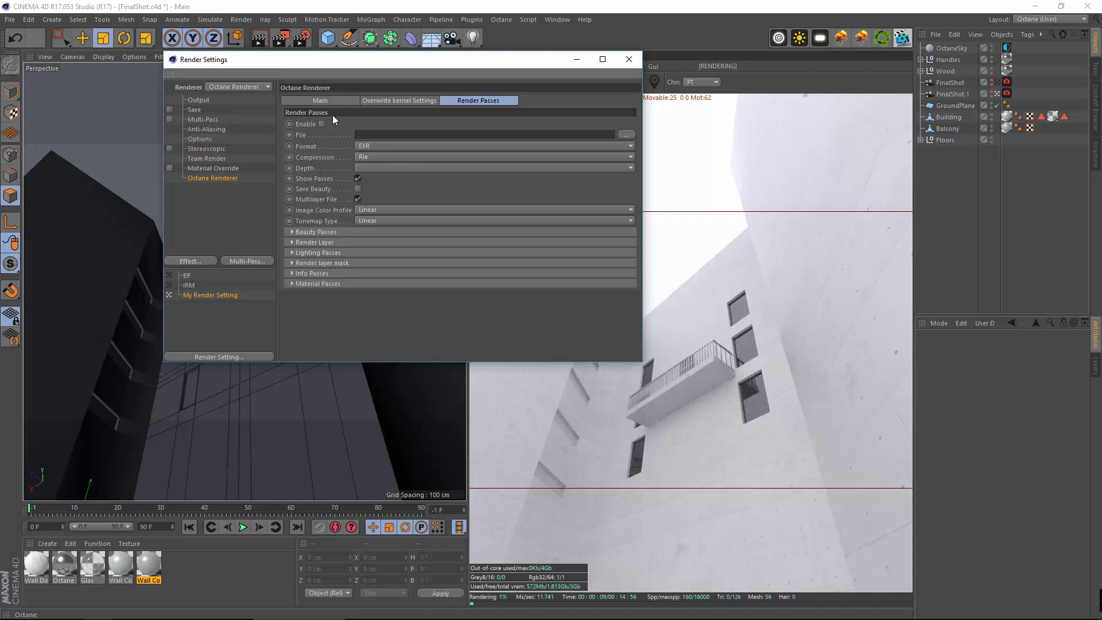
pyautogui.click(322, 124)
# Examine the render passes' image color profile, tonemap type, format and compression options.
pyautogui.click(388, 209)
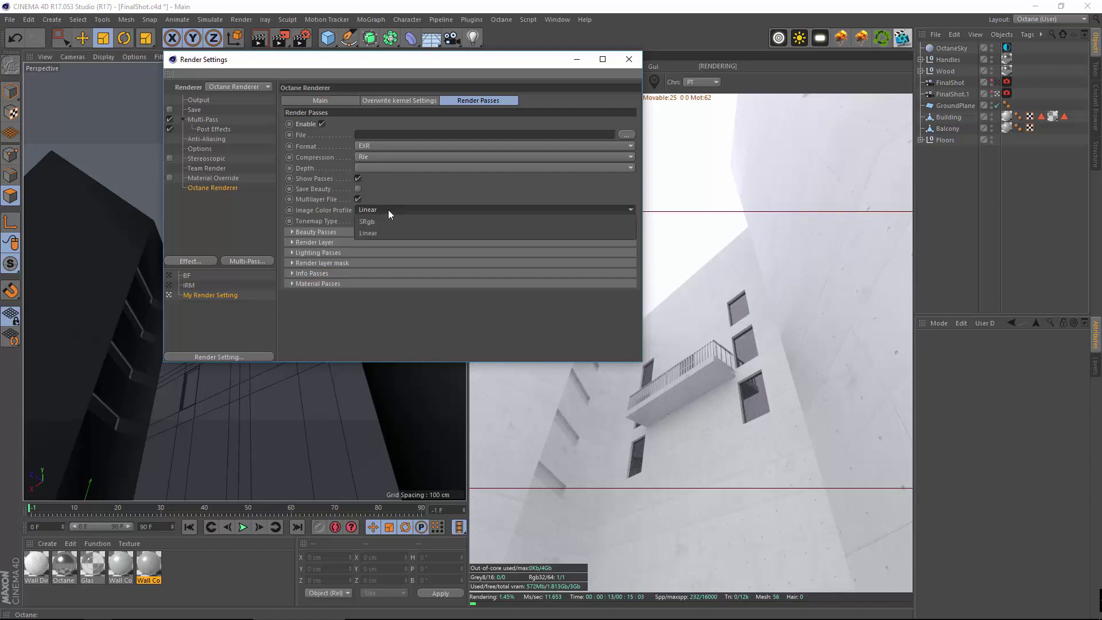
pyautogui.click(386, 209)
pyautogui.click(380, 220)
pyautogui.click(381, 222)
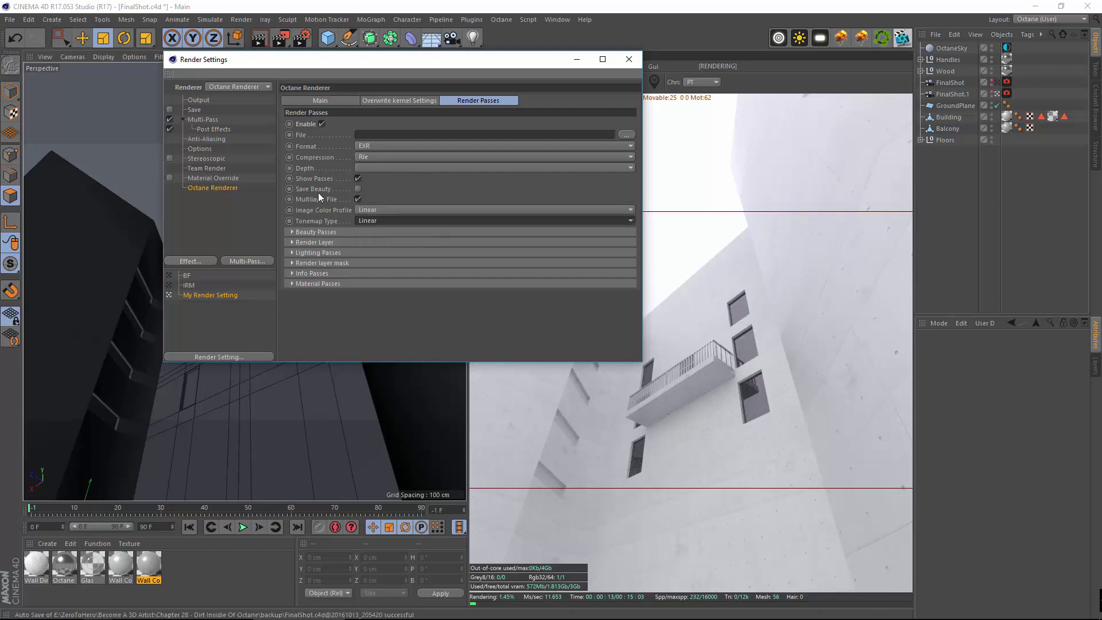
pyautogui.click(377, 156)
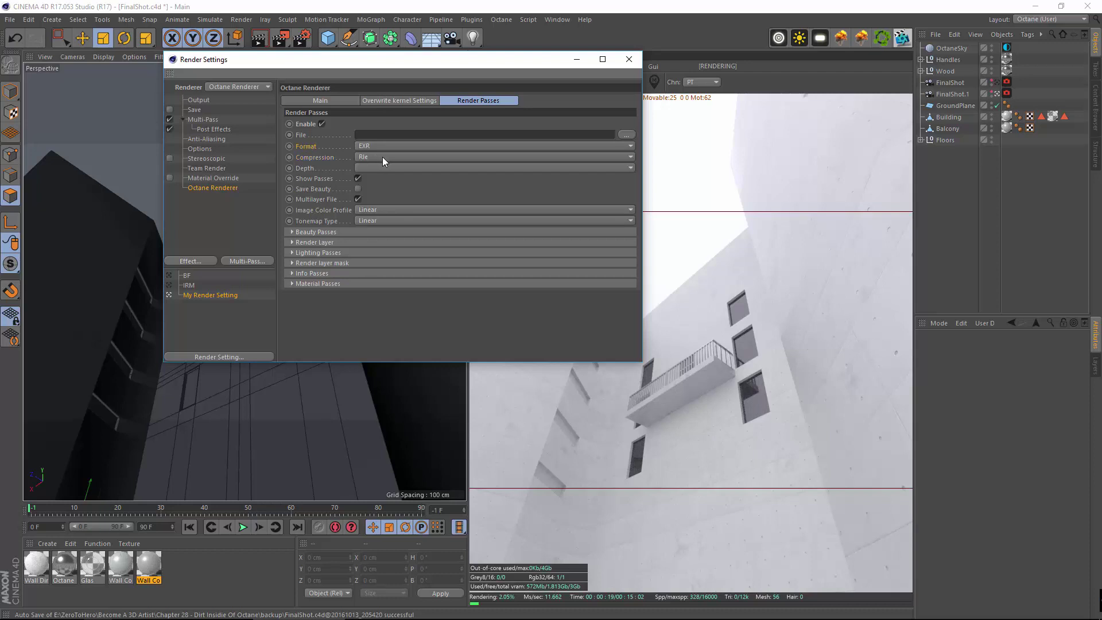
pyautogui.click(382, 157)
# Enable the Diffuse, Reflection, Refraction and Environment beauty passes, enlarging the Render Settings window to show the full options.
pyautogui.click(328, 232)
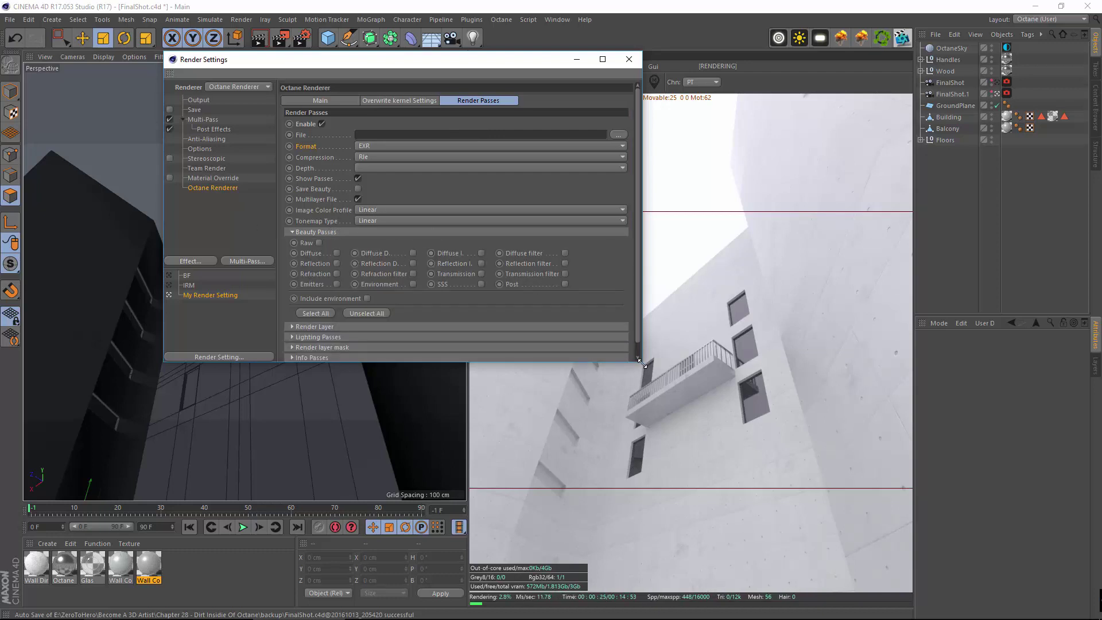
pyautogui.moveTo(640, 361); pyautogui.dragTo(855, 485)
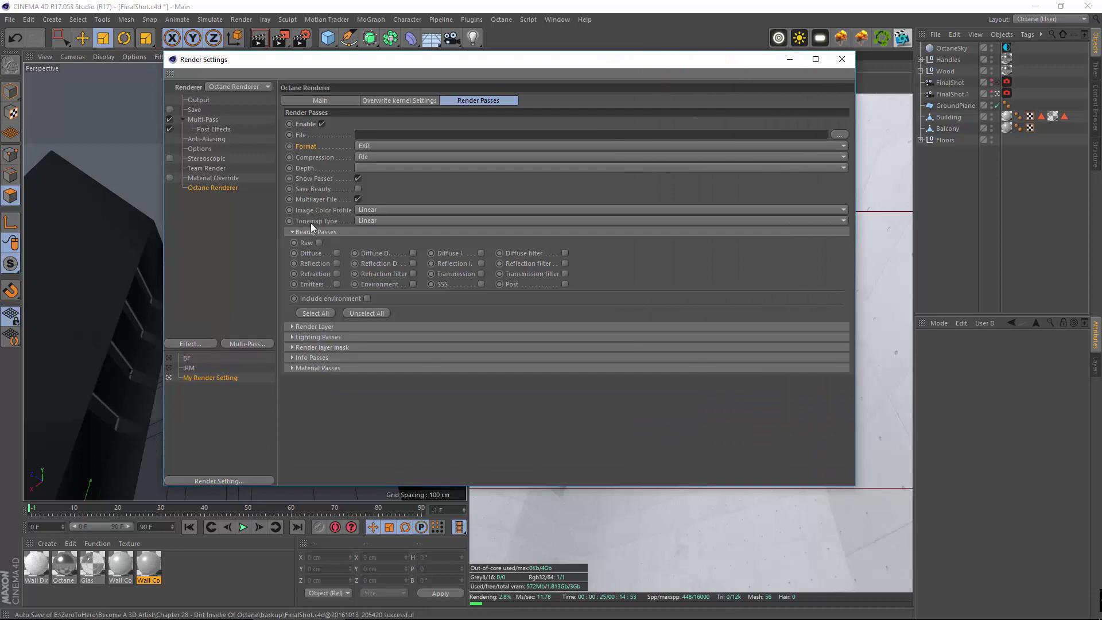
pyautogui.click(335, 253)
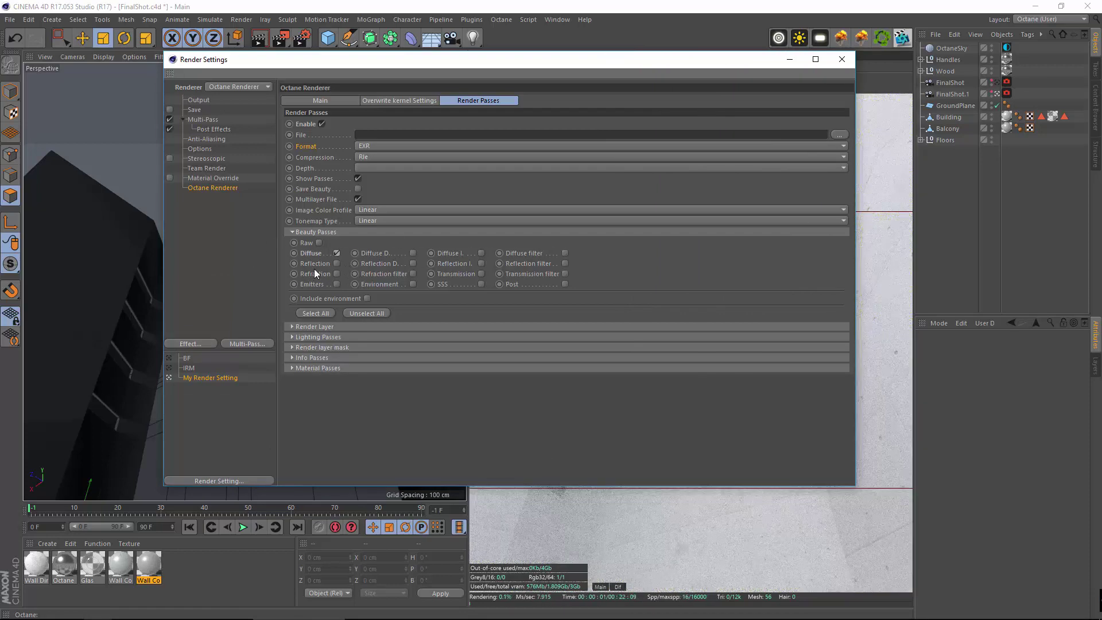
pyautogui.click(337, 273)
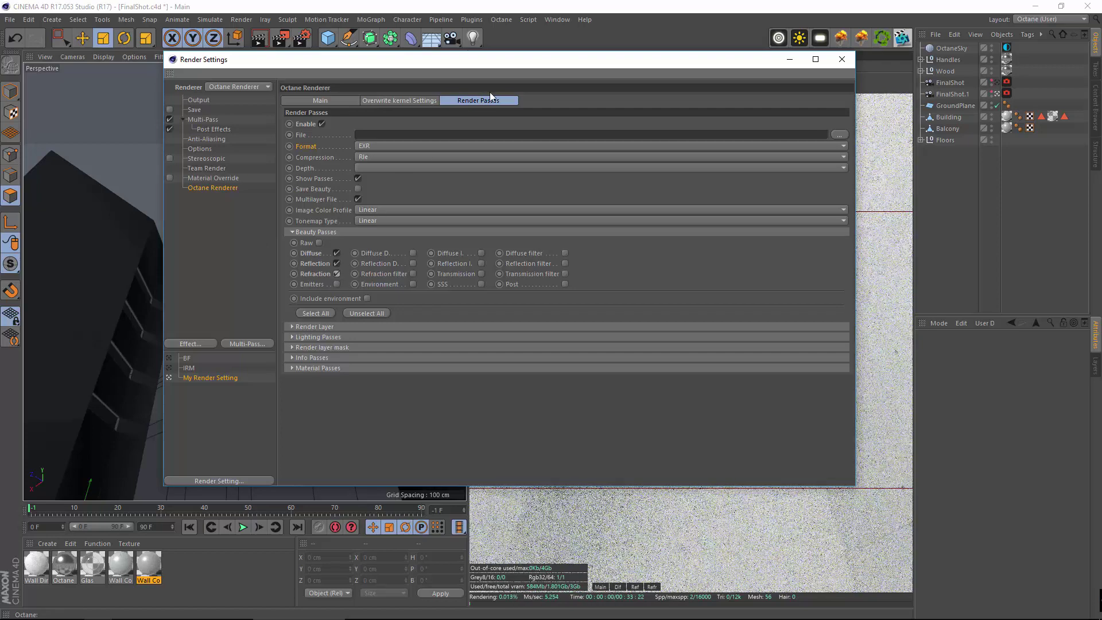
pyautogui.moveTo(529, 59); pyautogui.dragTo(324, 102)
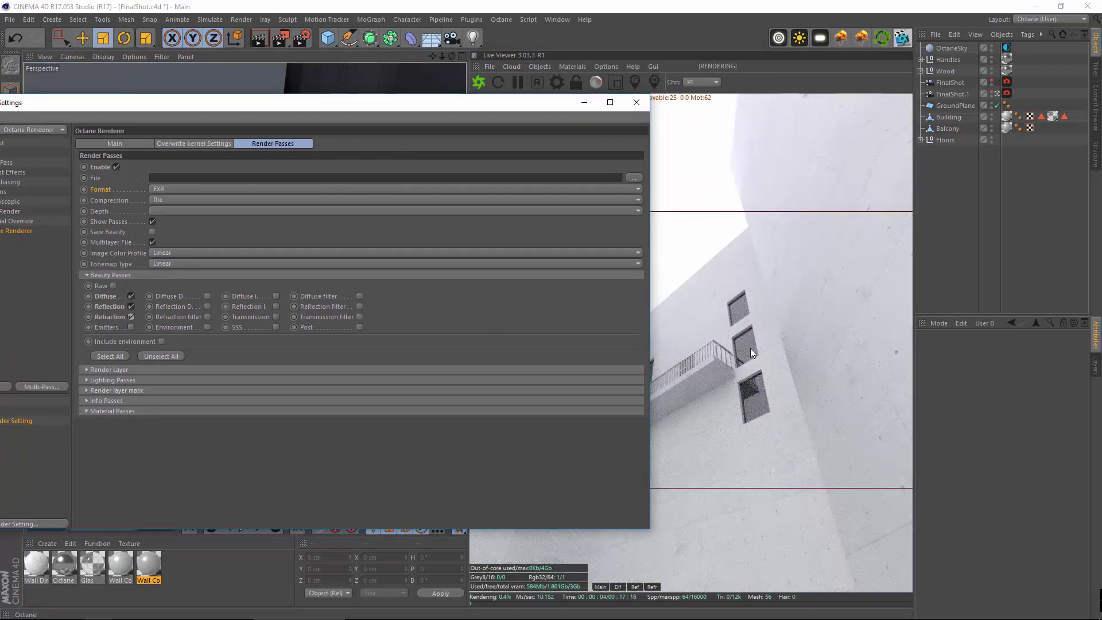
pyautogui.click(208, 327)
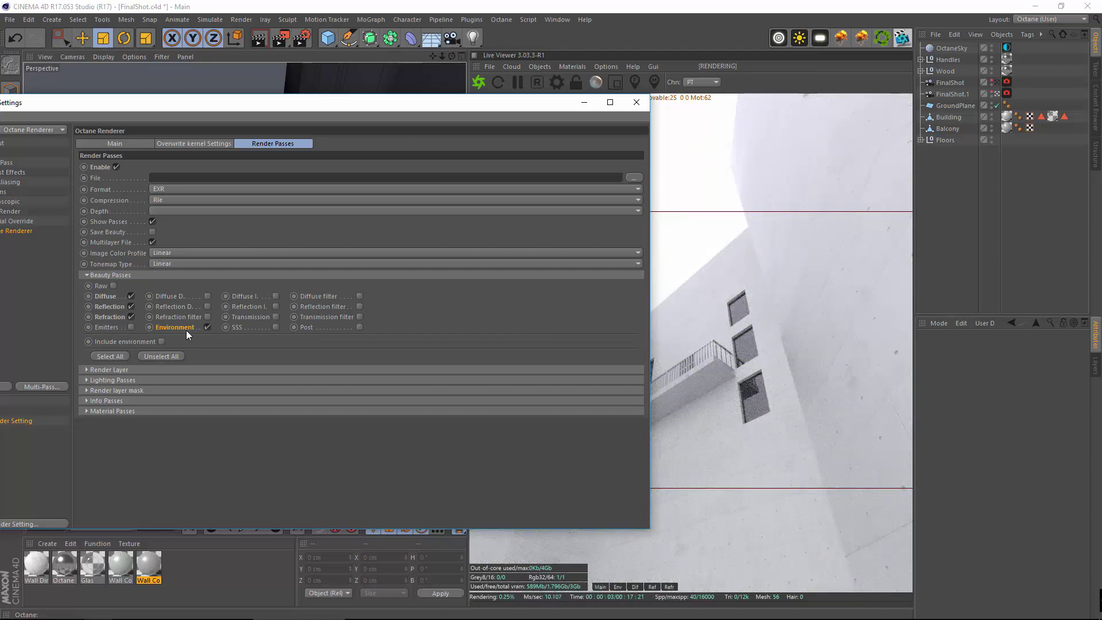
pyautogui.moveTo(318, 118); pyautogui.dragTo(233, 106)
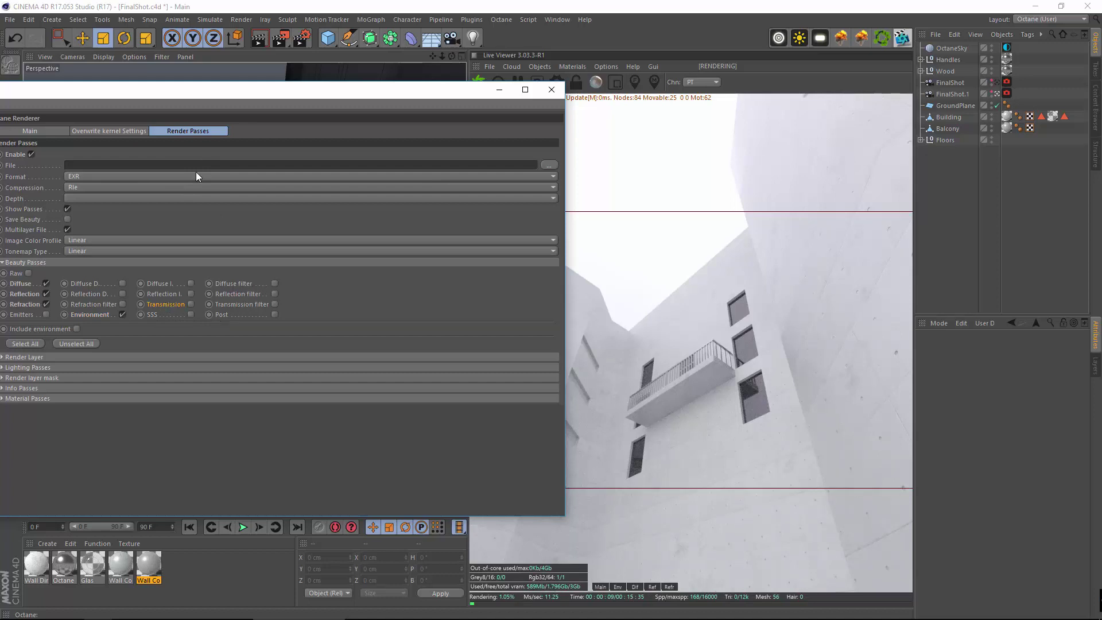
pyautogui.moveTo(253, 95); pyautogui.dragTo(453, 68)
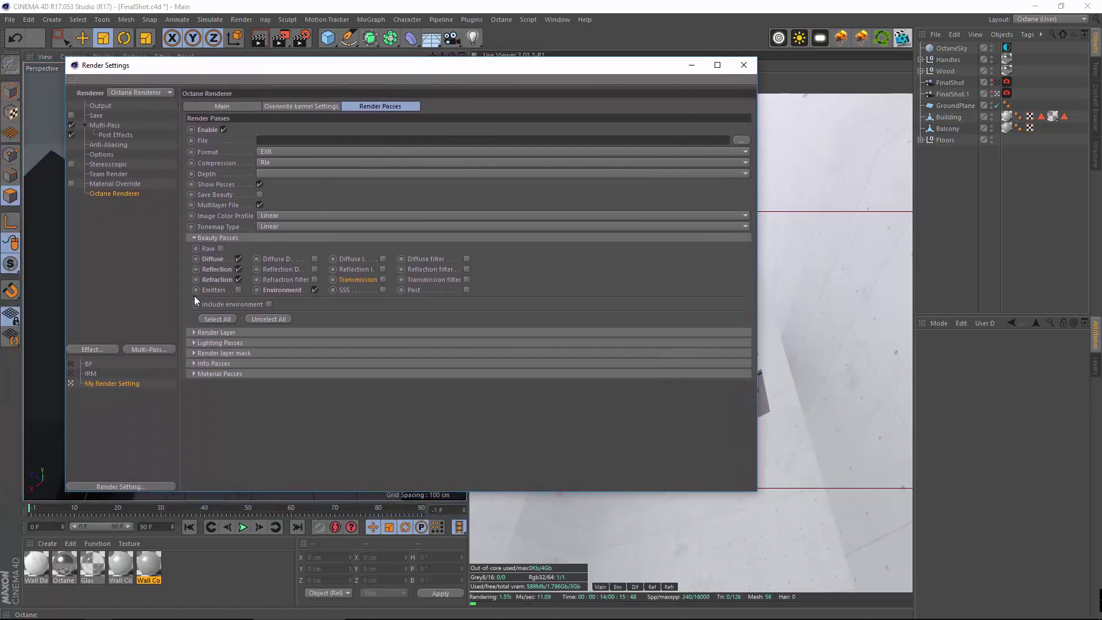
# Expand the Render Layer options and reposition the Render Settings window to compare with the live render.
pyautogui.click(217, 332)
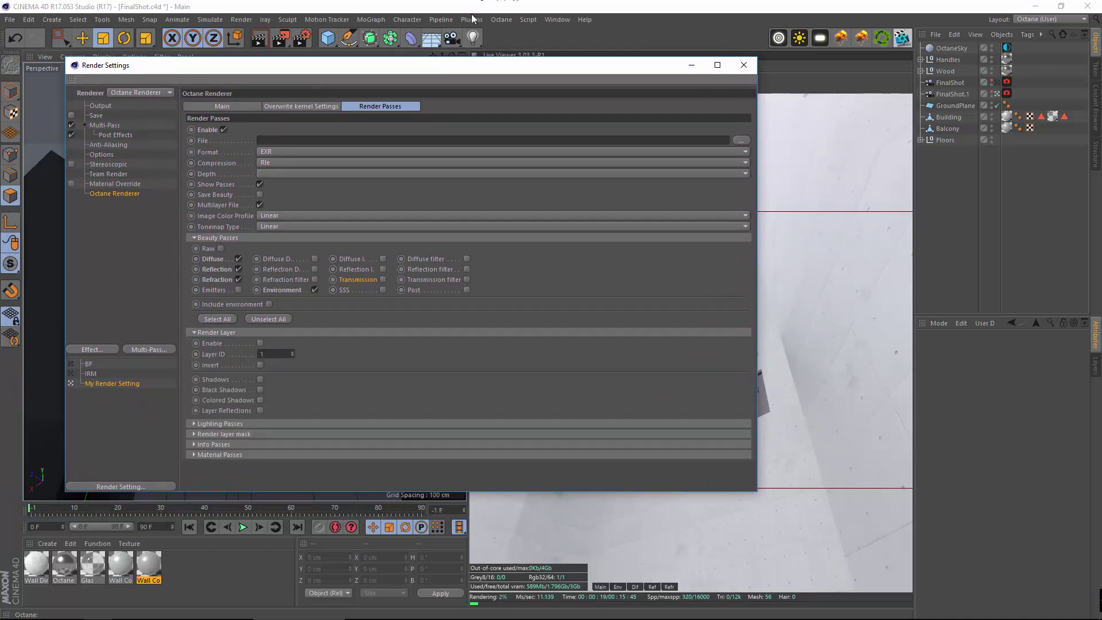
pyautogui.moveTo(466, 56); pyautogui.dragTo(713, 383)
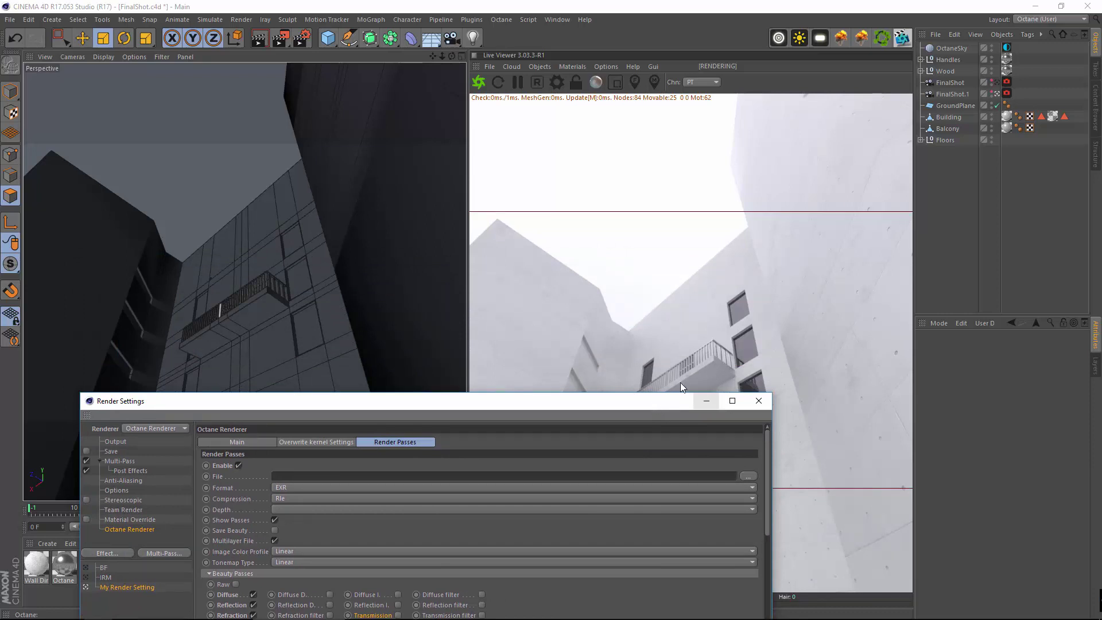
pyautogui.moveTo(665, 392); pyautogui.dragTo(516, 200)
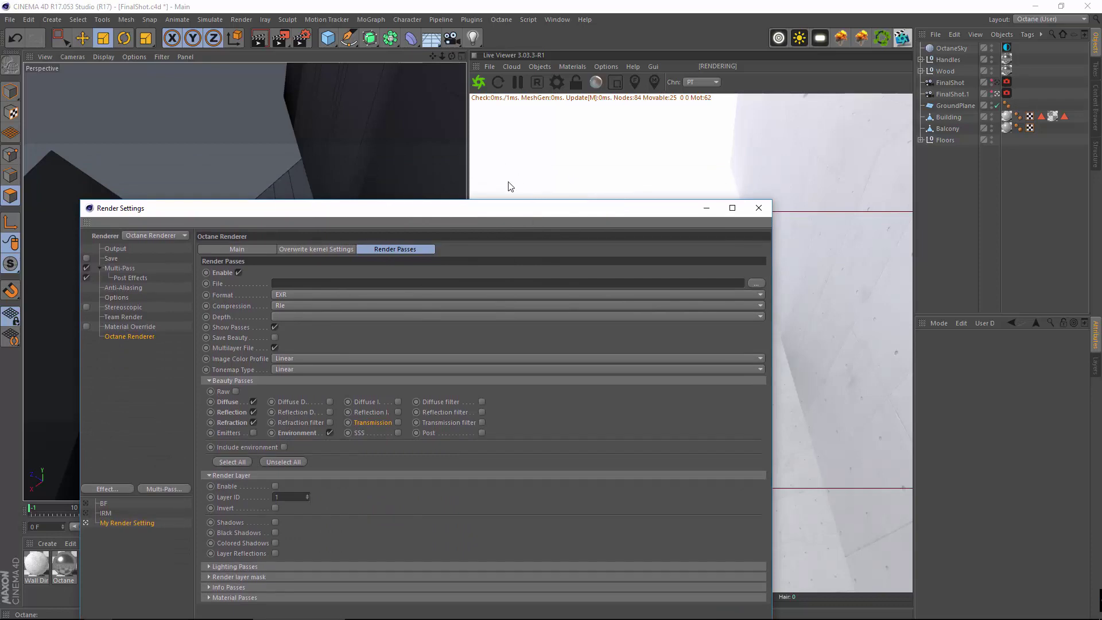
pyautogui.moveTo(448, 224); pyautogui.dragTo(468, 102)
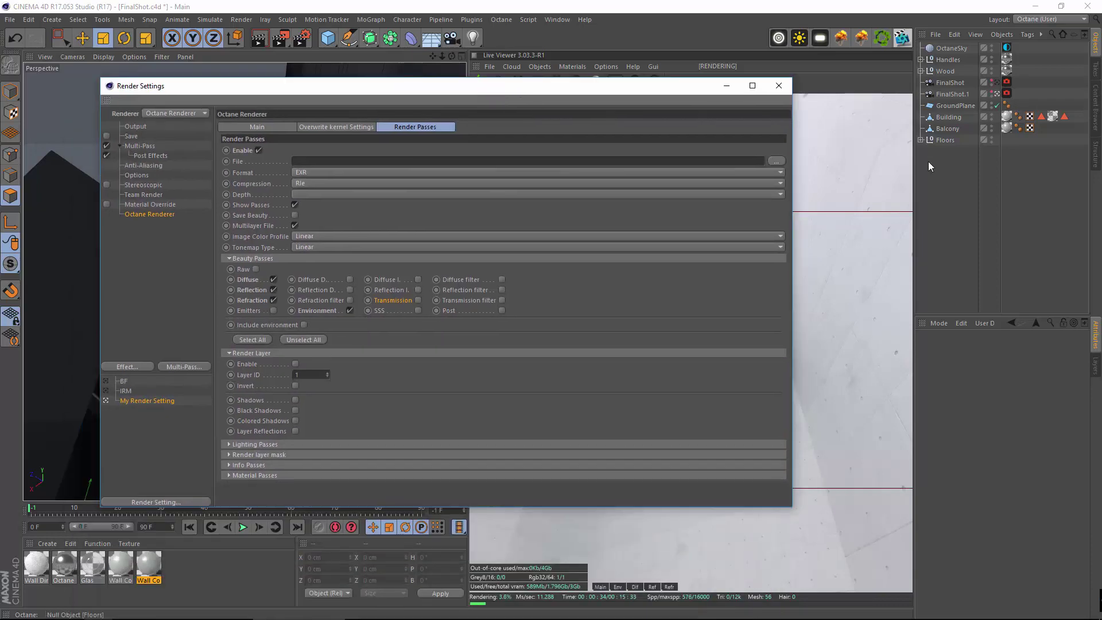
# Add an Octane object tag to the Balcony, enable its Object ID and set its object layer's Layer ID to 2.
pyautogui.rightClick(948, 129)
pyautogui.moveTo(913, 147)
pyautogui.click(997, 180)
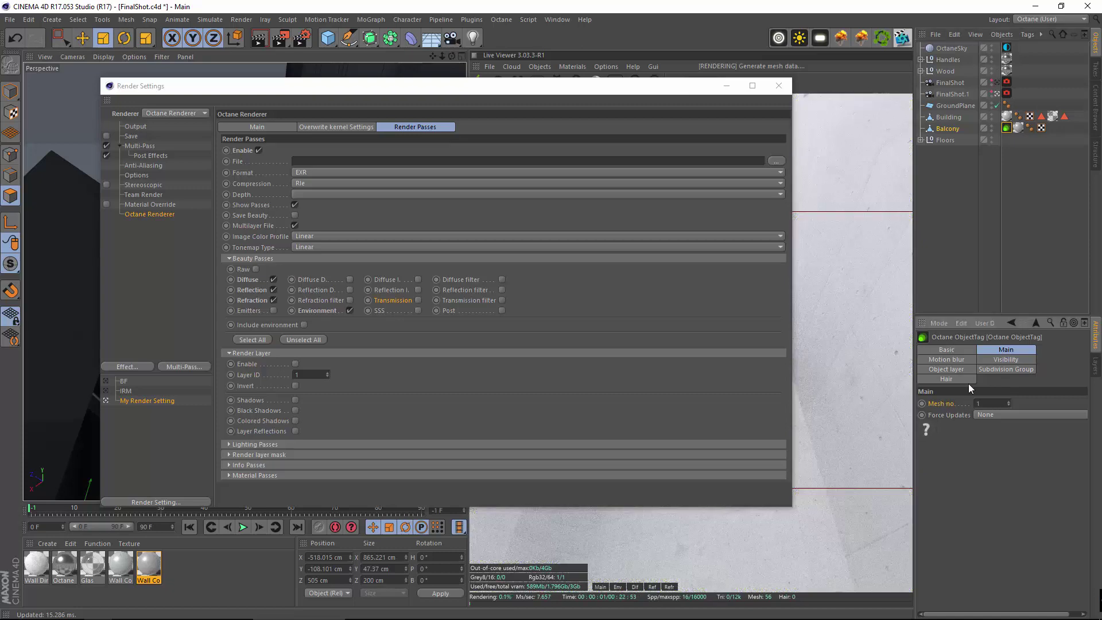
pyautogui.click(957, 357)
pyautogui.click(999, 358)
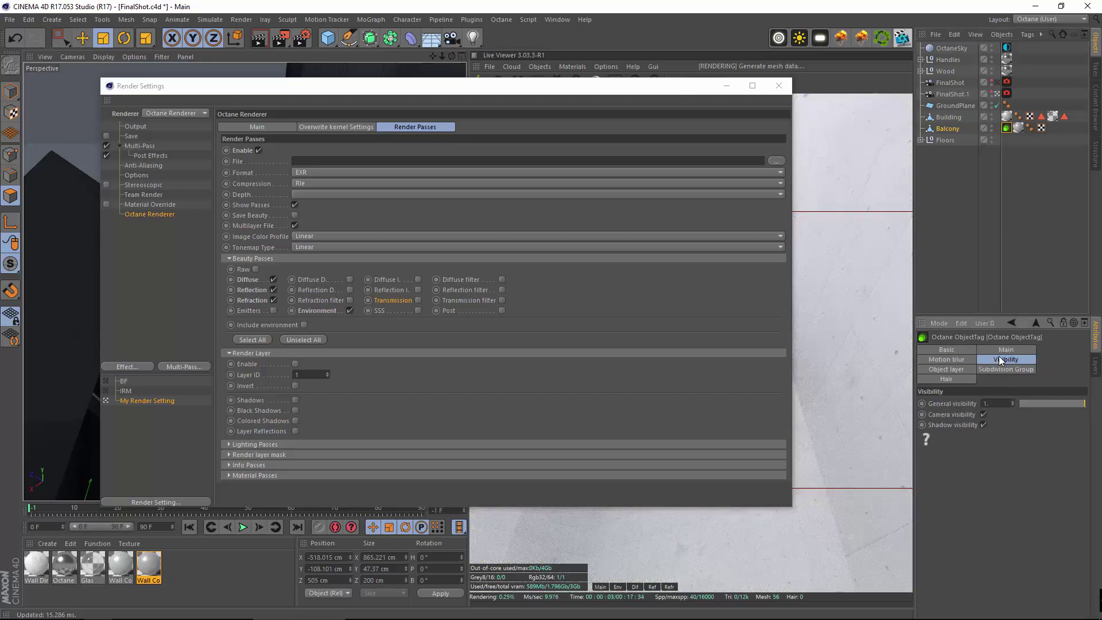
pyautogui.click(962, 368)
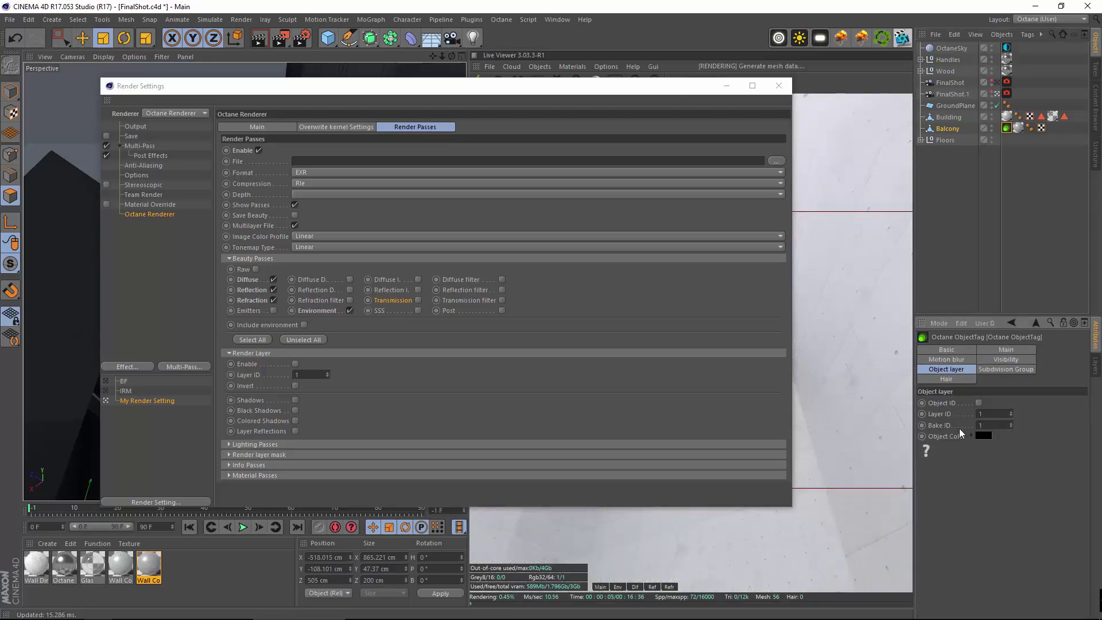
pyautogui.click(978, 402)
pyautogui.click(1012, 412)
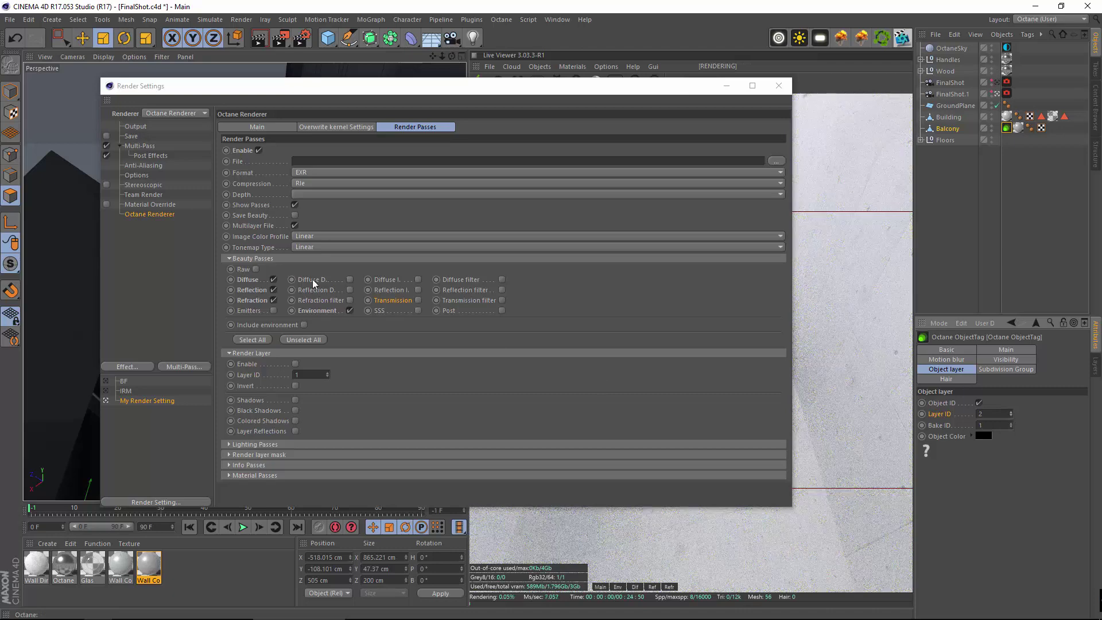
# Enable the render layer with Layer ID 2 and move the Render Settings window off the live render.
pyautogui.click(296, 364)
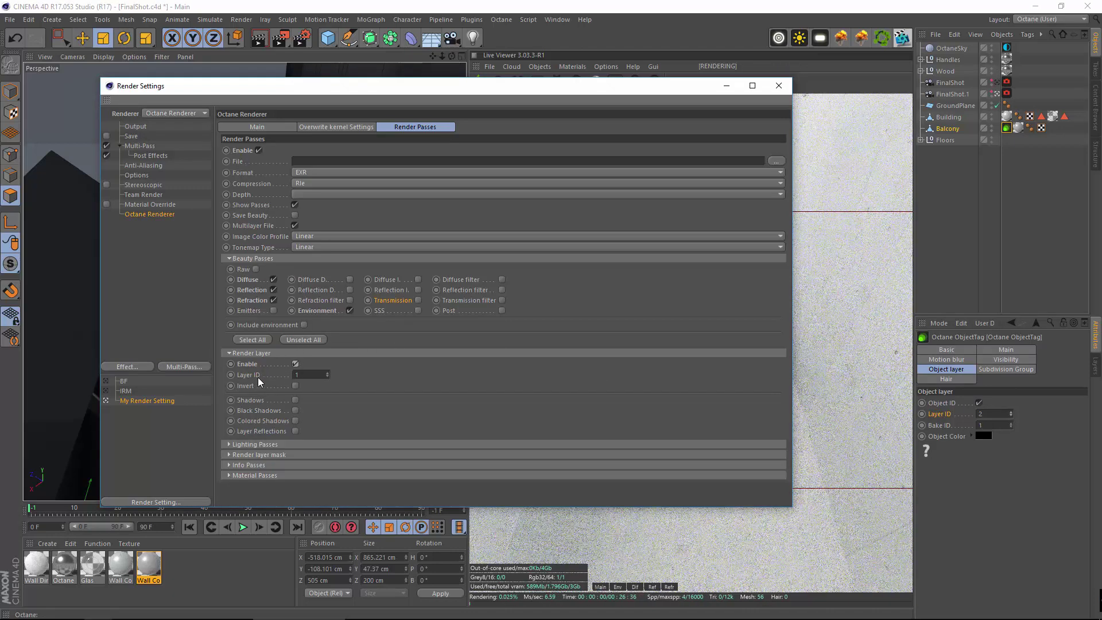
pyautogui.click(328, 373)
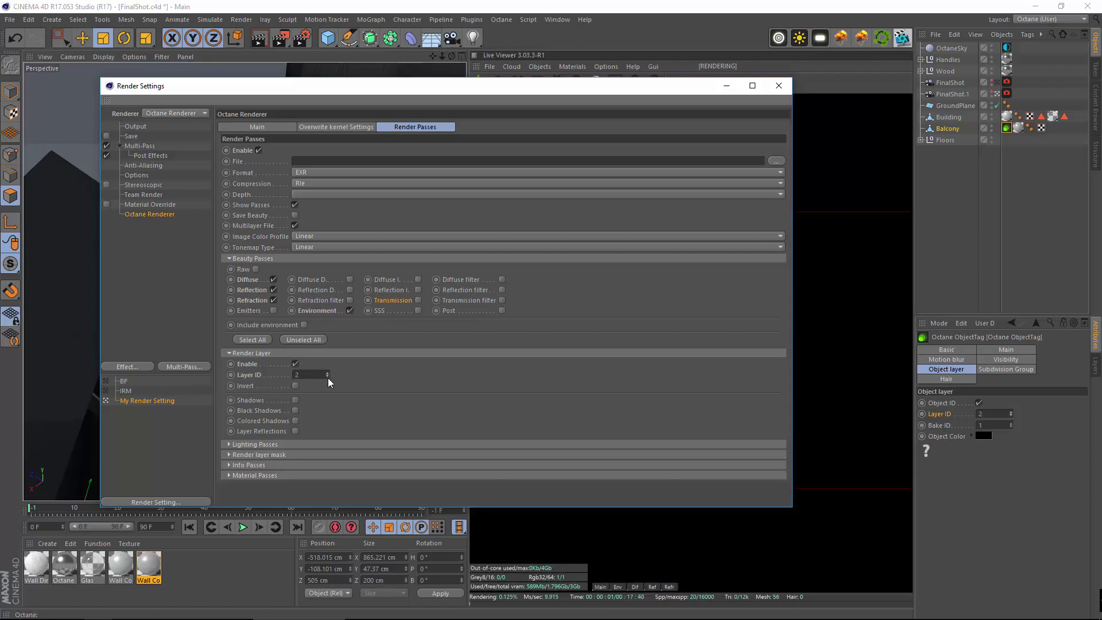
pyautogui.click(328, 376)
pyautogui.click(328, 374)
pyautogui.moveTo(512, 85); pyautogui.dragTo(316, 85)
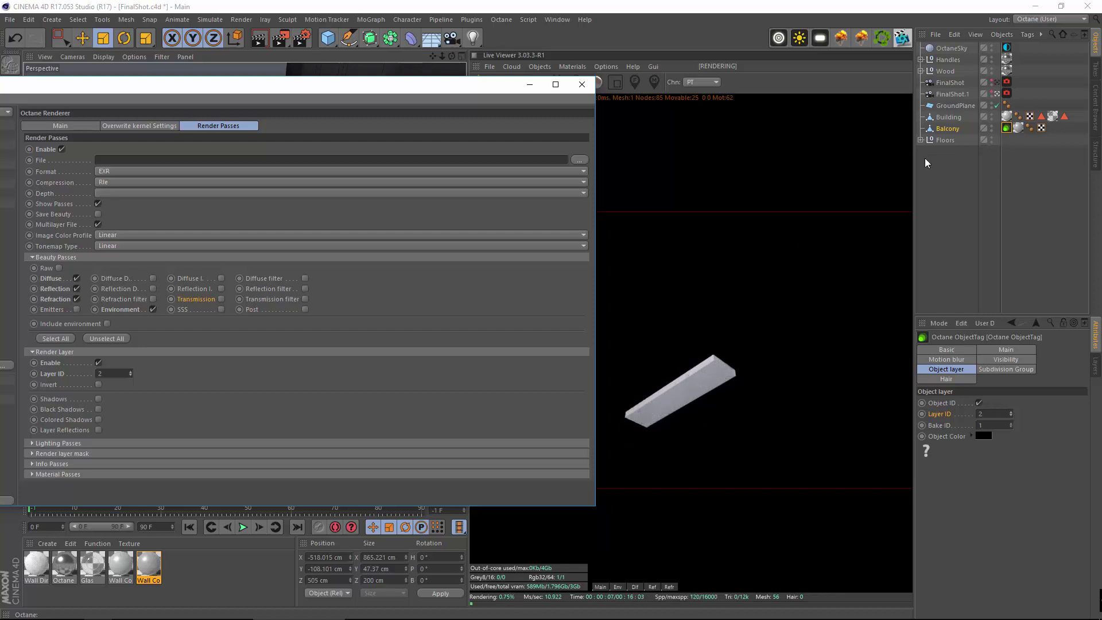
# Copy the Balcony's Octane object tag to the Wood and Handles groups and resend the scene to the live render.
pyautogui.keyDown('ctrl'); pyautogui.moveTo(1007, 127); pyautogui.dragTo(944, 71); pyautogui.keyUp('ctrl')
pyautogui.moveTo(462, 91); pyautogui.dragTo(334, 100)
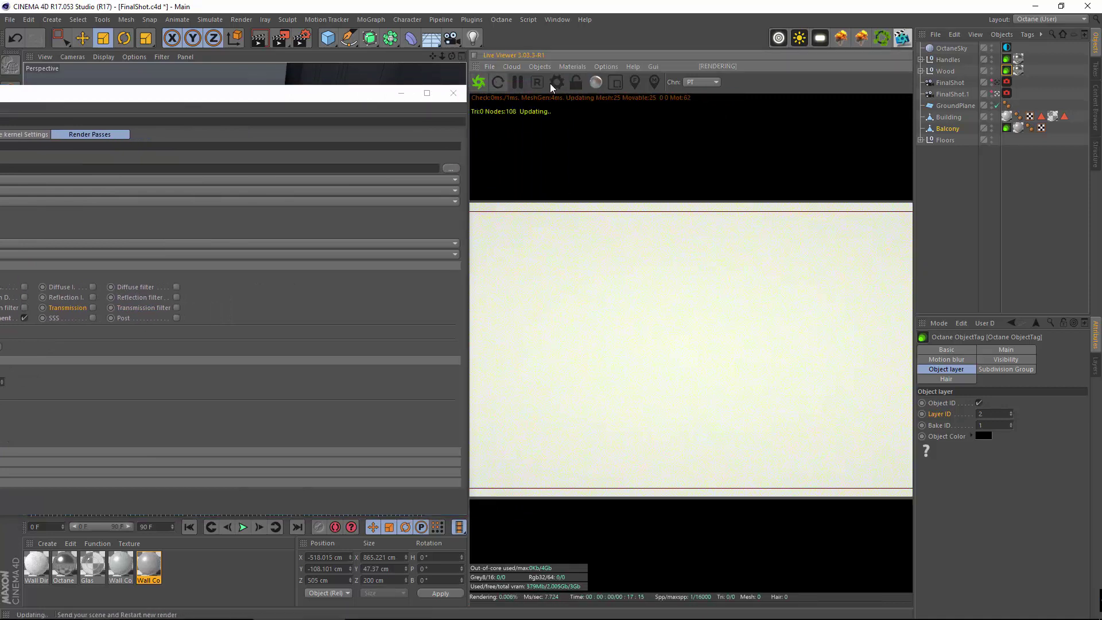
pyautogui.moveTo(303, 101); pyautogui.dragTo(323, 110)
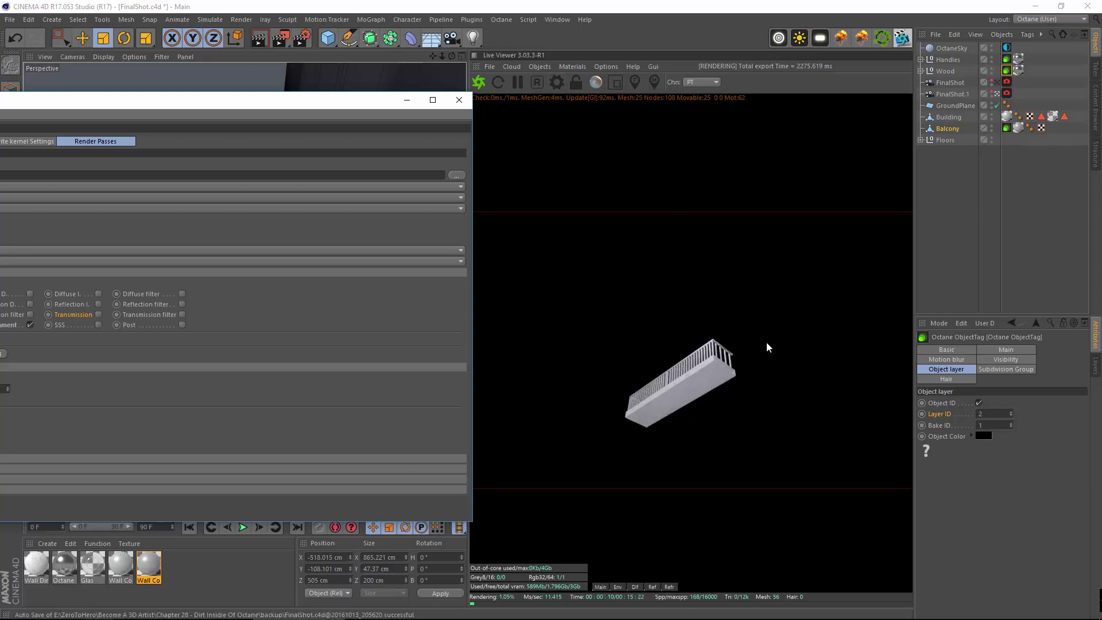
# Open the Octane settings and examine the kernel, camera imager, post-processing and GPU device options.
pyautogui.click(557, 82)
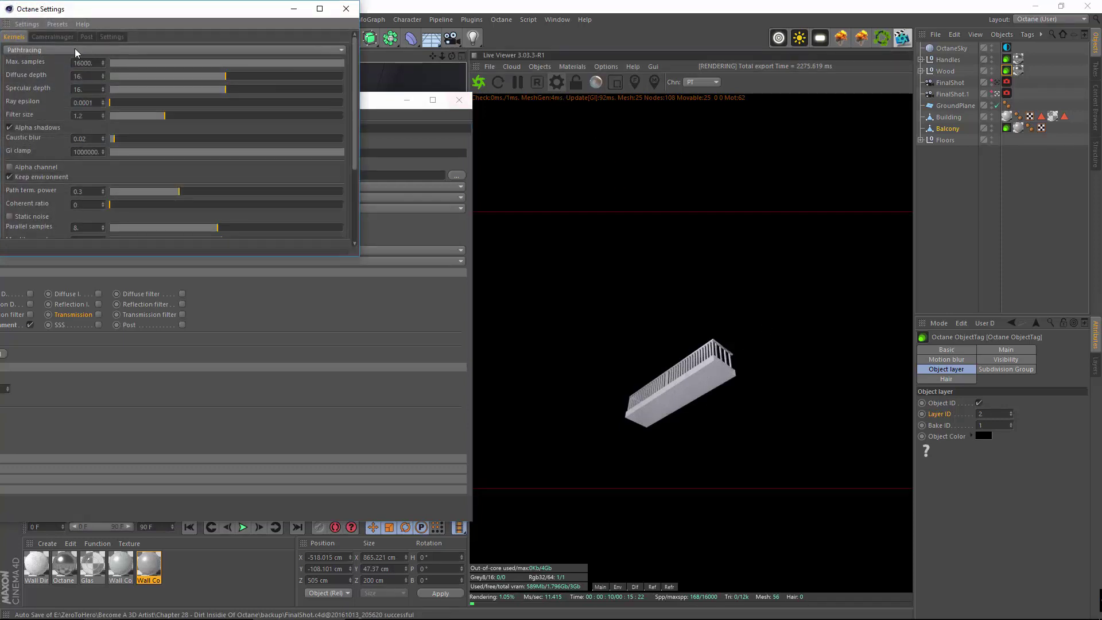
pyautogui.moveTo(114, 11); pyautogui.dragTo(345, 115)
pyautogui.click(320, 154)
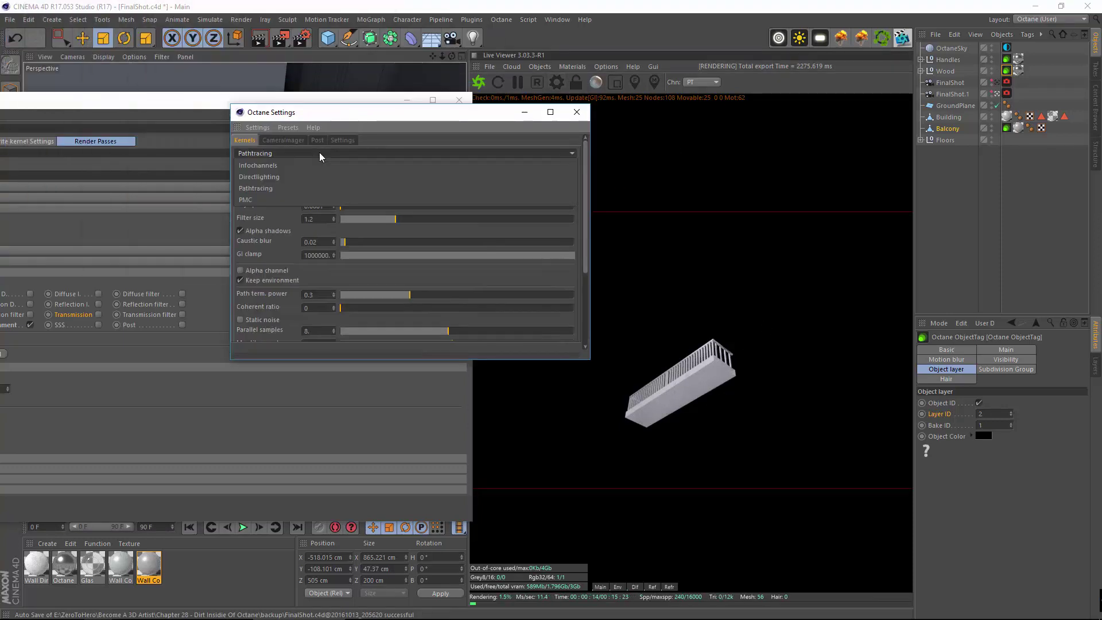
pyautogui.click(289, 181)
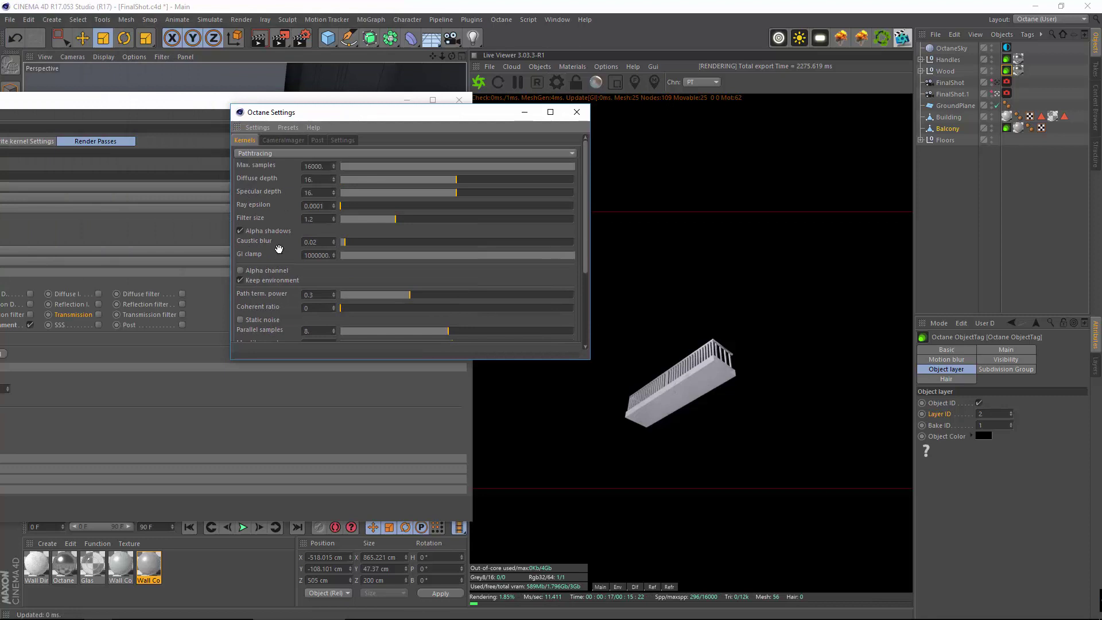
pyautogui.scroll(-3, 278, 246)
pyautogui.scroll(3, 267, 330)
pyautogui.click(285, 140)
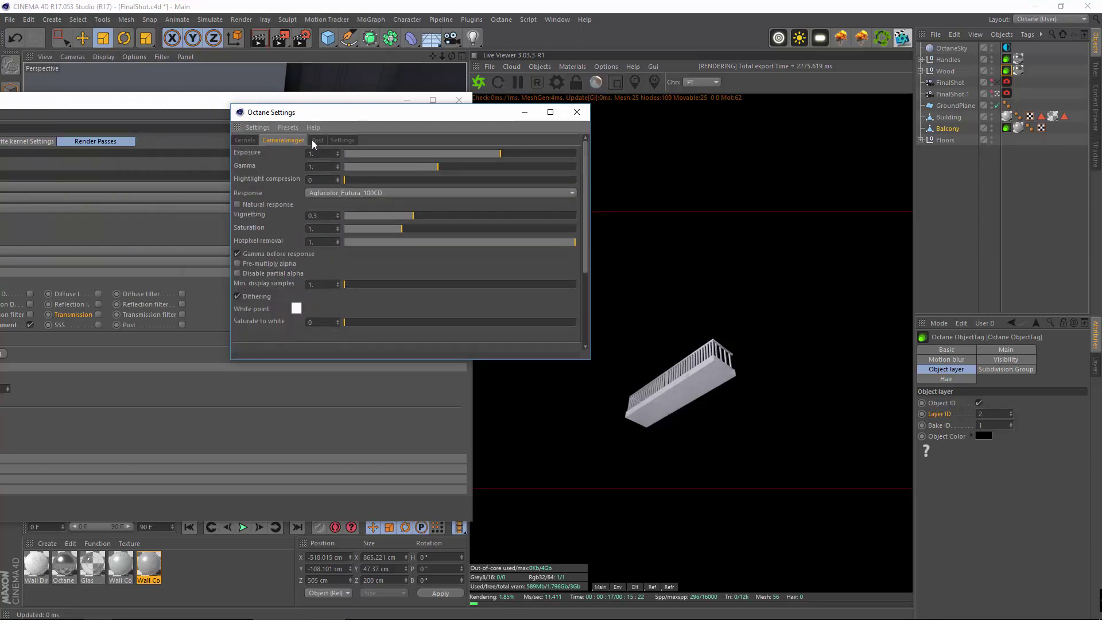
pyautogui.click(317, 142)
pyautogui.click(342, 142)
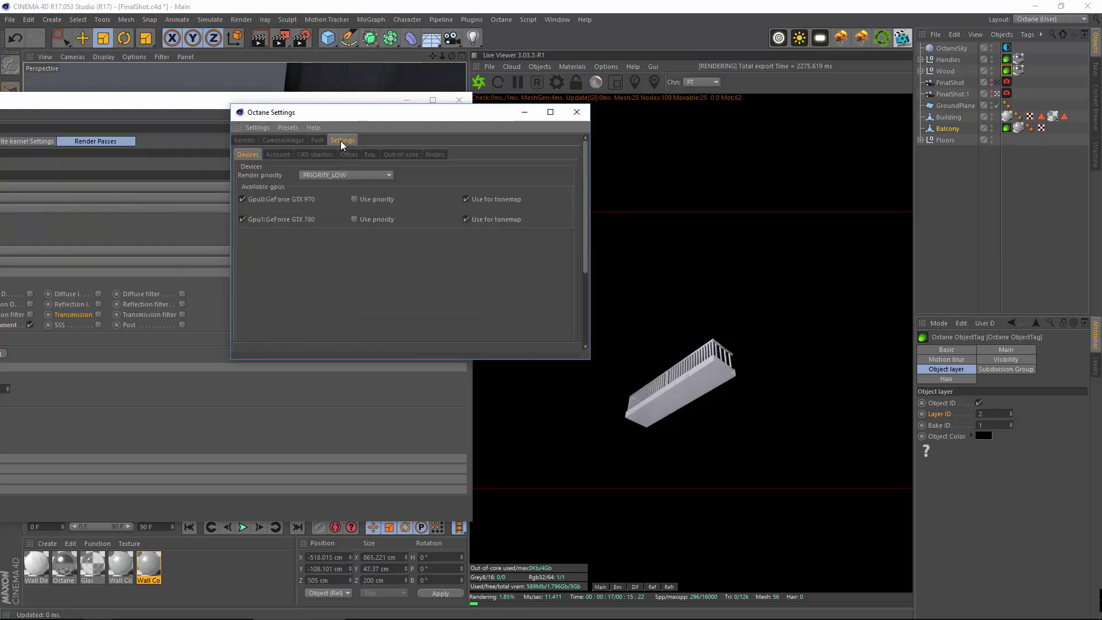
# Examine the Octane settings for account, C4D shaders, other options, environment, out-of-core textures and nodes.
pyautogui.click(278, 155)
pyautogui.click(315, 155)
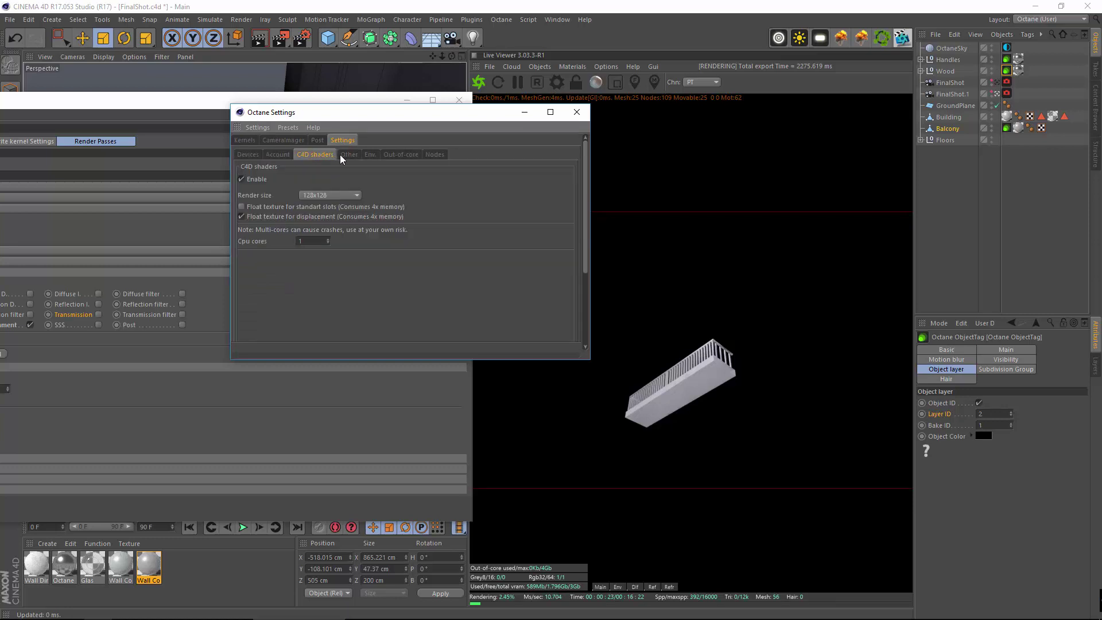
pyautogui.click(350, 156)
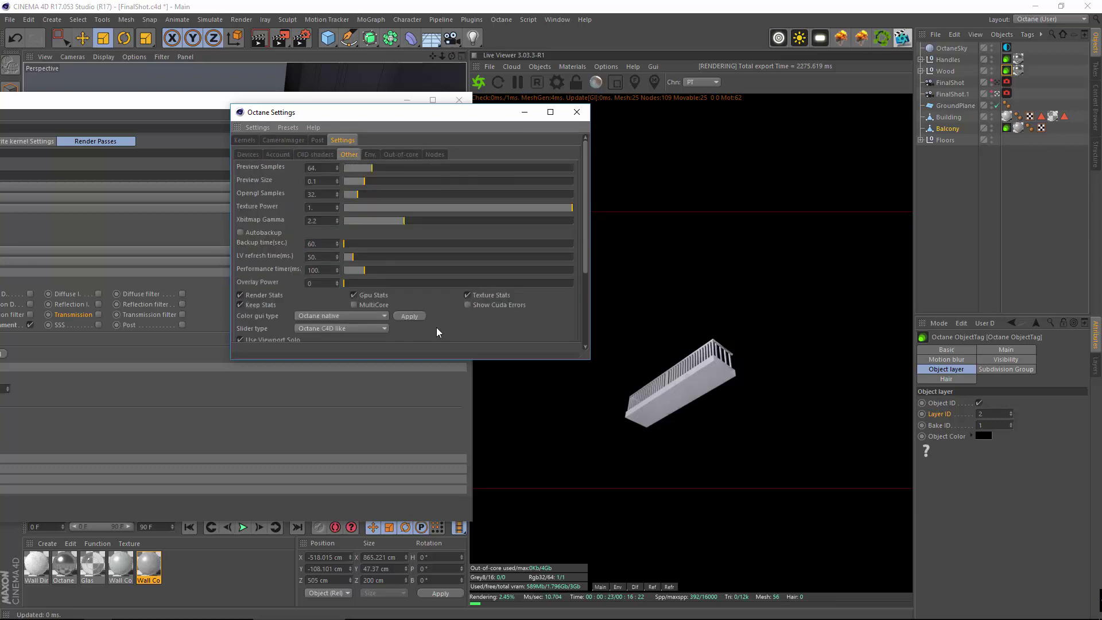
pyautogui.scroll(-3, 437, 332)
pyautogui.scroll(3, 455, 253)
pyautogui.click(370, 155)
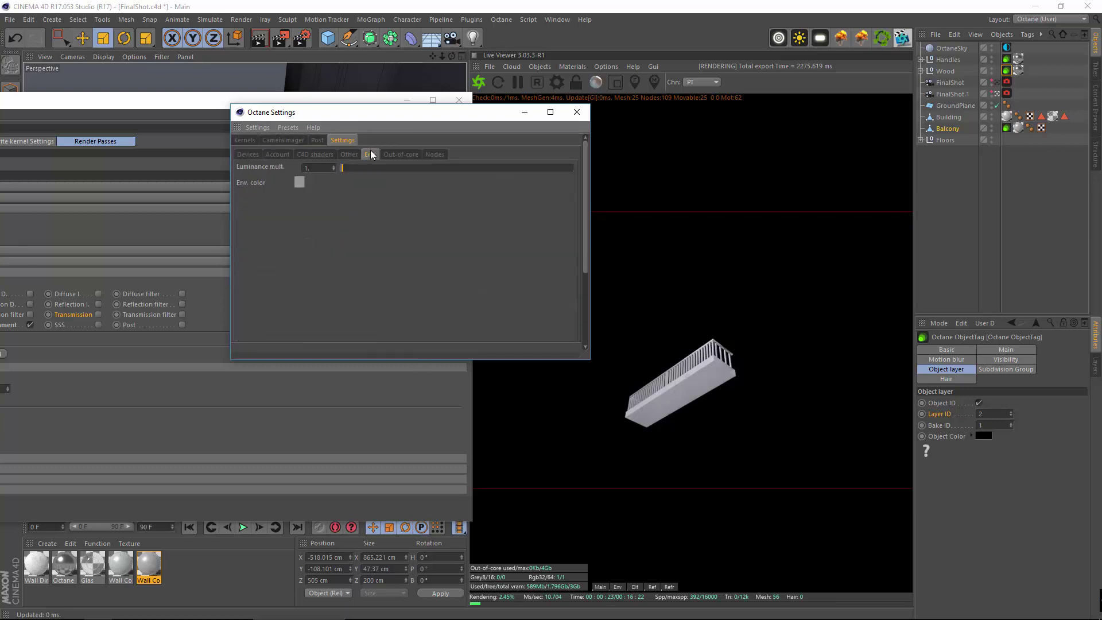
pyautogui.click(397, 156)
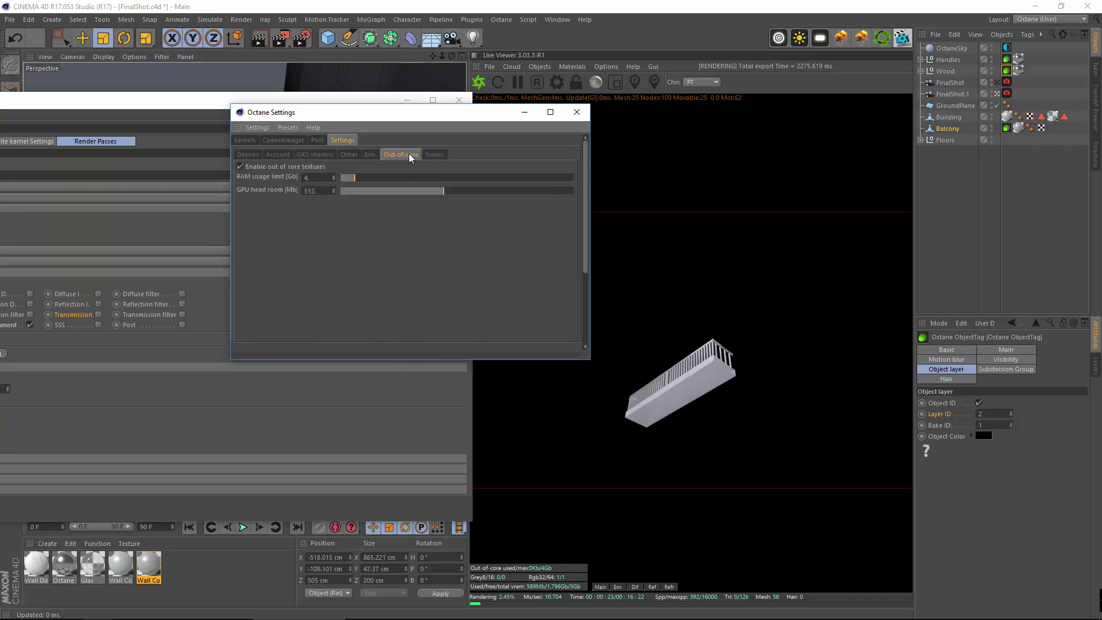
pyautogui.click(434, 155)
pyautogui.scroll(-4, 384, 182)
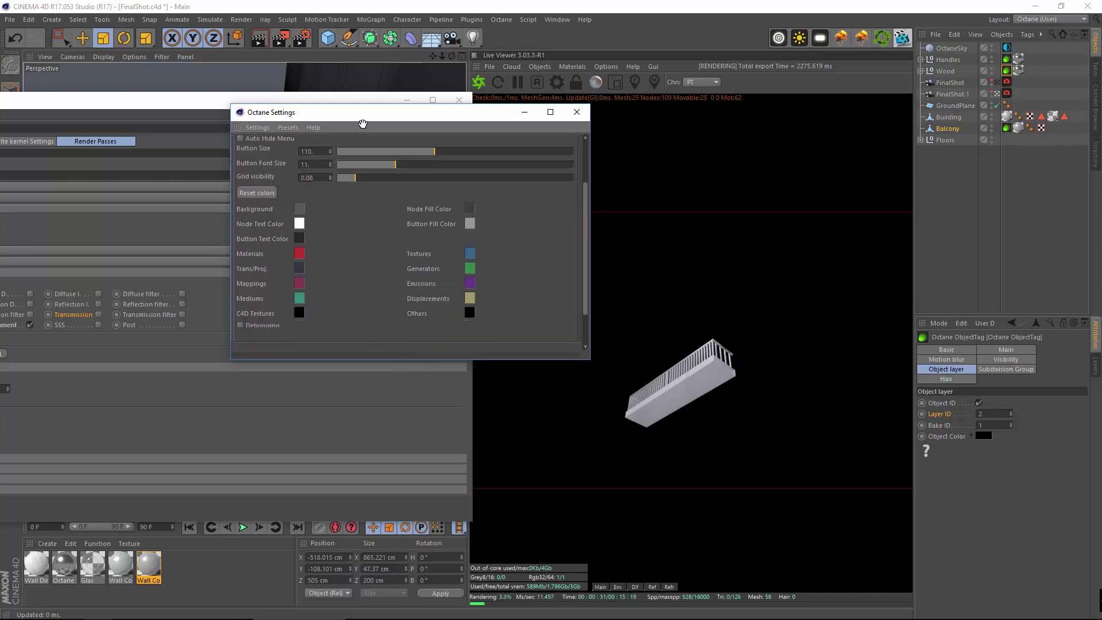
pyautogui.scroll(4, 367, 150)
# Review the Octane kernel and camera imager settings again and close the Octane Settings window.
pyautogui.click(245, 140)
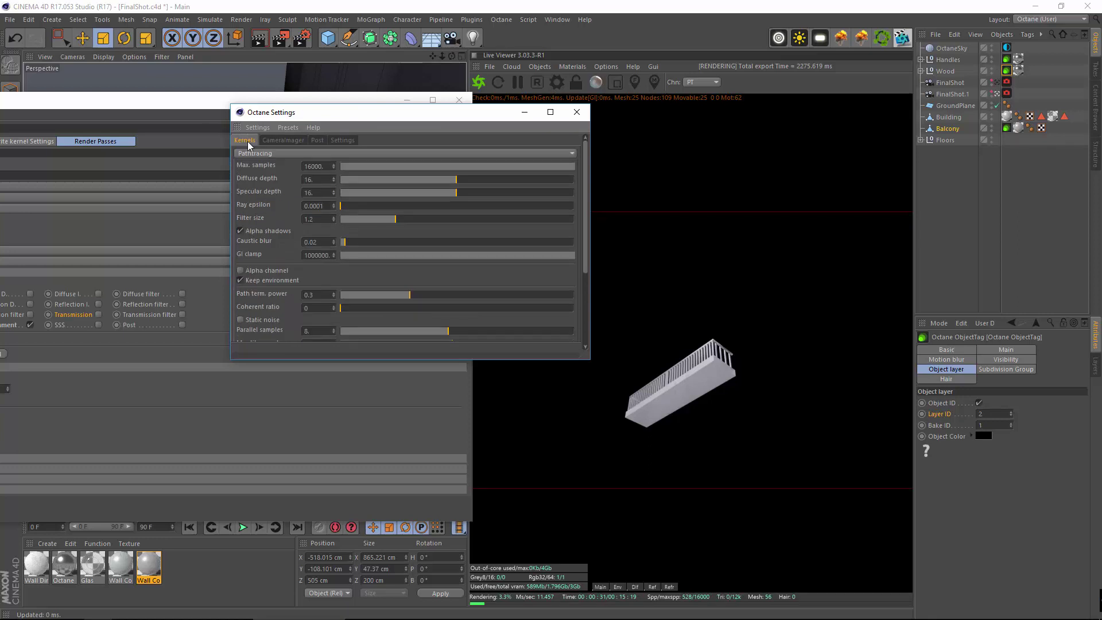
pyautogui.scroll(-4, 385, 270)
pyautogui.scroll(4, 399, 147)
pyautogui.click(292, 142)
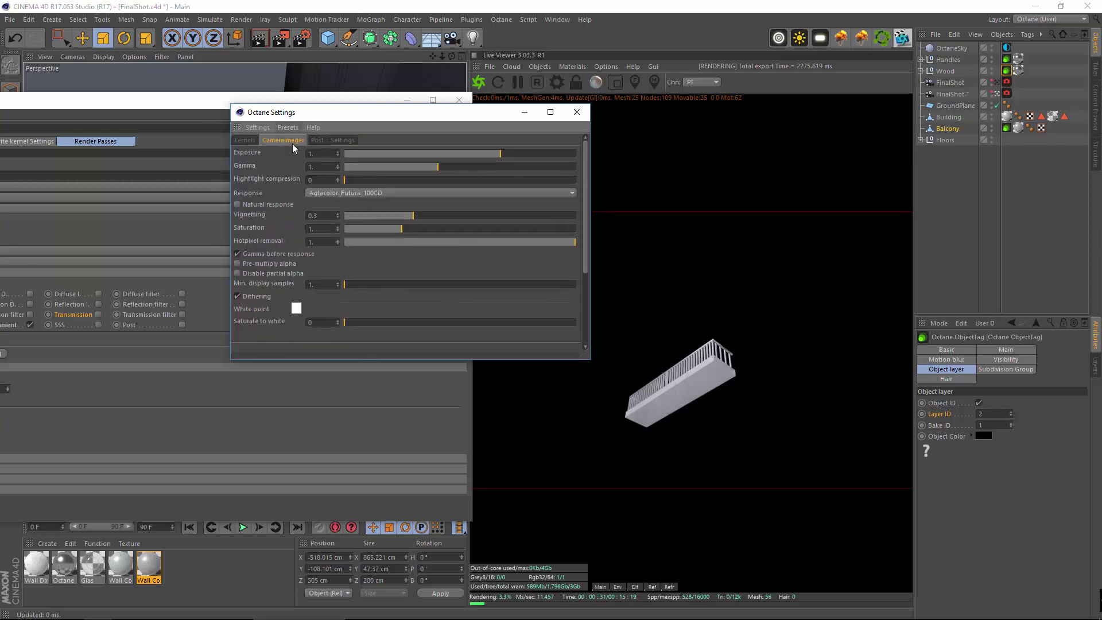
pyautogui.click(245, 140)
pyautogui.click(576, 112)
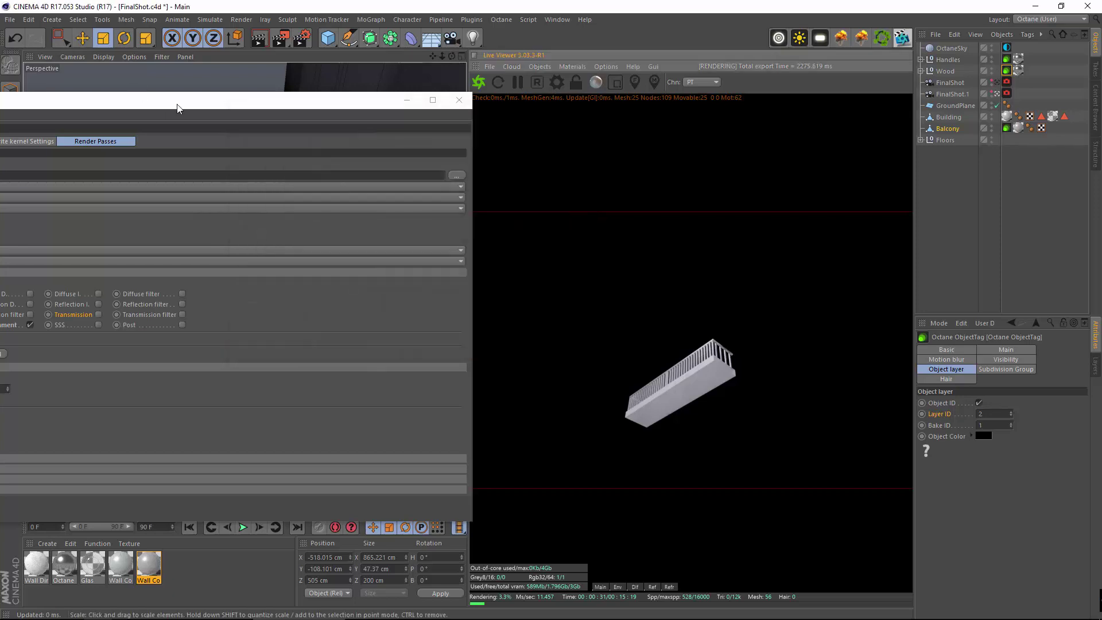
# Toggle the render layer off and on to compare the full scene with the isolated balcony, keeping Render Settings fully in view.
pyautogui.moveTo(177, 104); pyautogui.dragTo(365, 68)
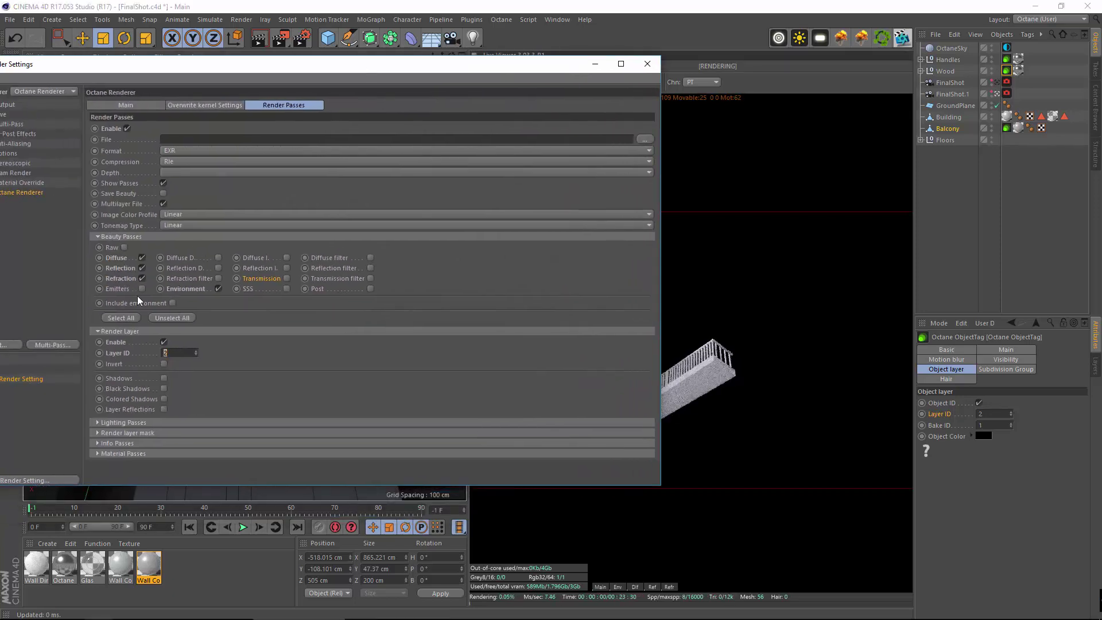
pyautogui.click(163, 343)
pyautogui.click(163, 343)
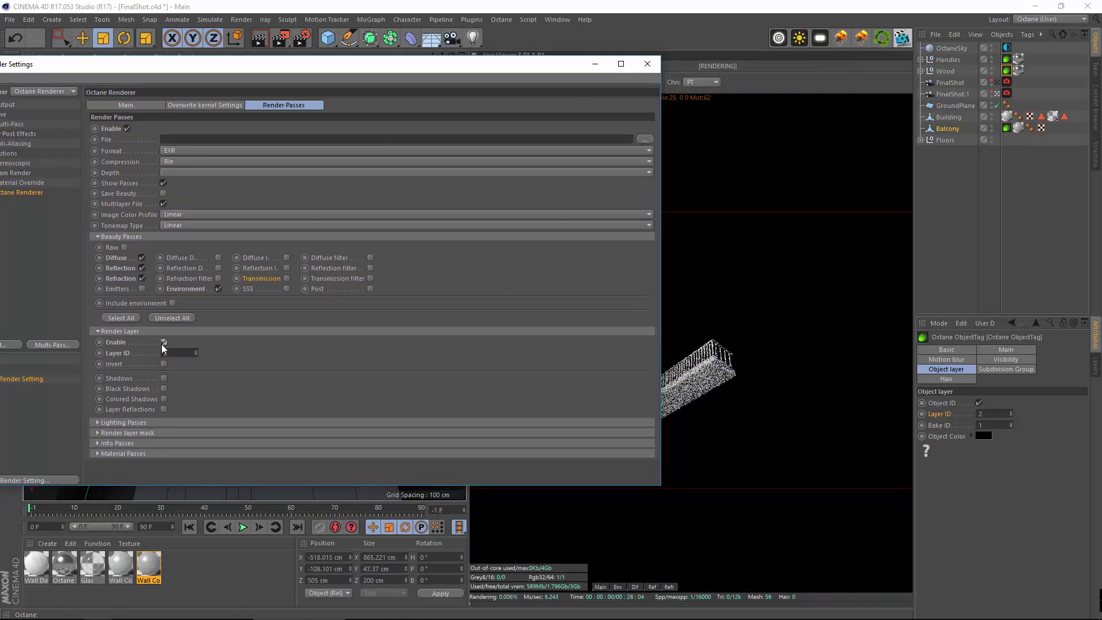
pyautogui.click(163, 344)
pyautogui.click(162, 344)
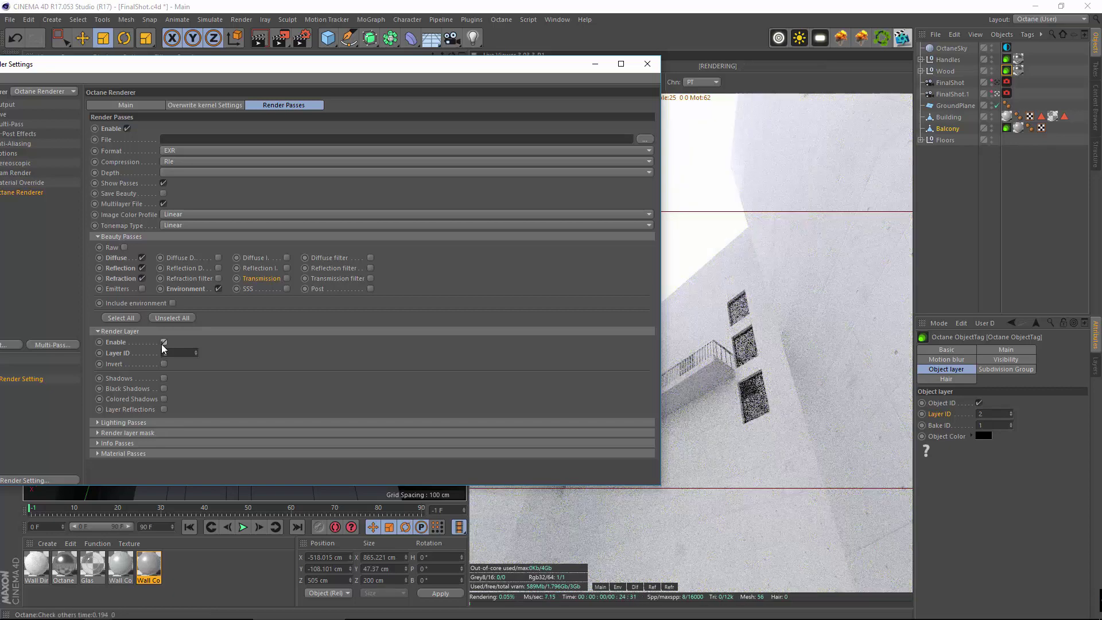
pyautogui.moveTo(251, 68); pyautogui.dragTo(311, 51)
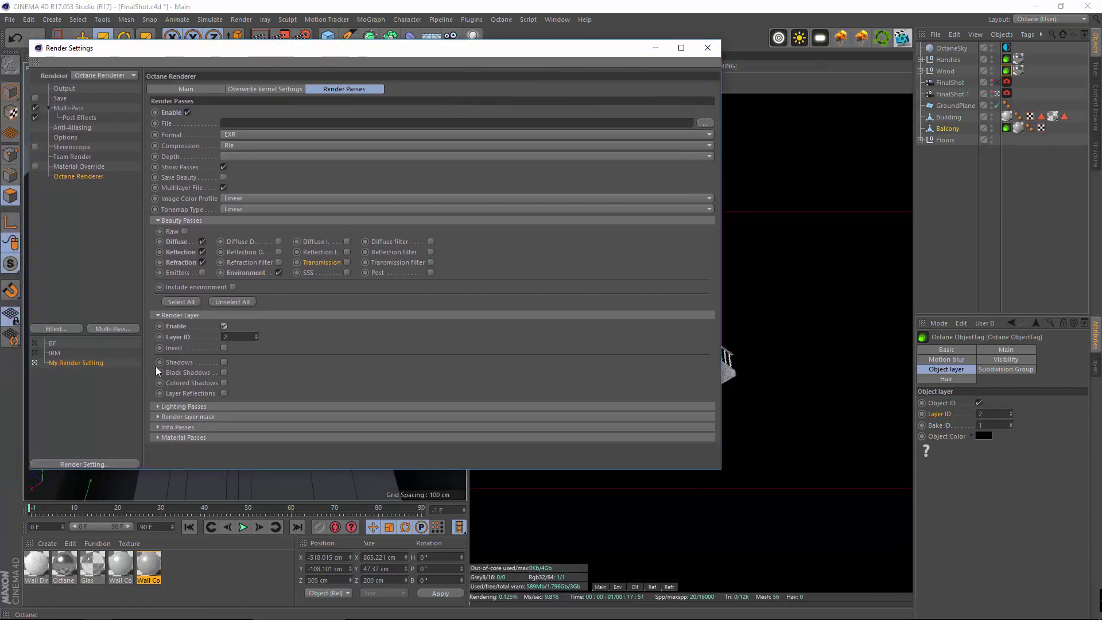
# Enable the Shadows and Black Shadows passes for the render layer.
pyautogui.click(224, 362)
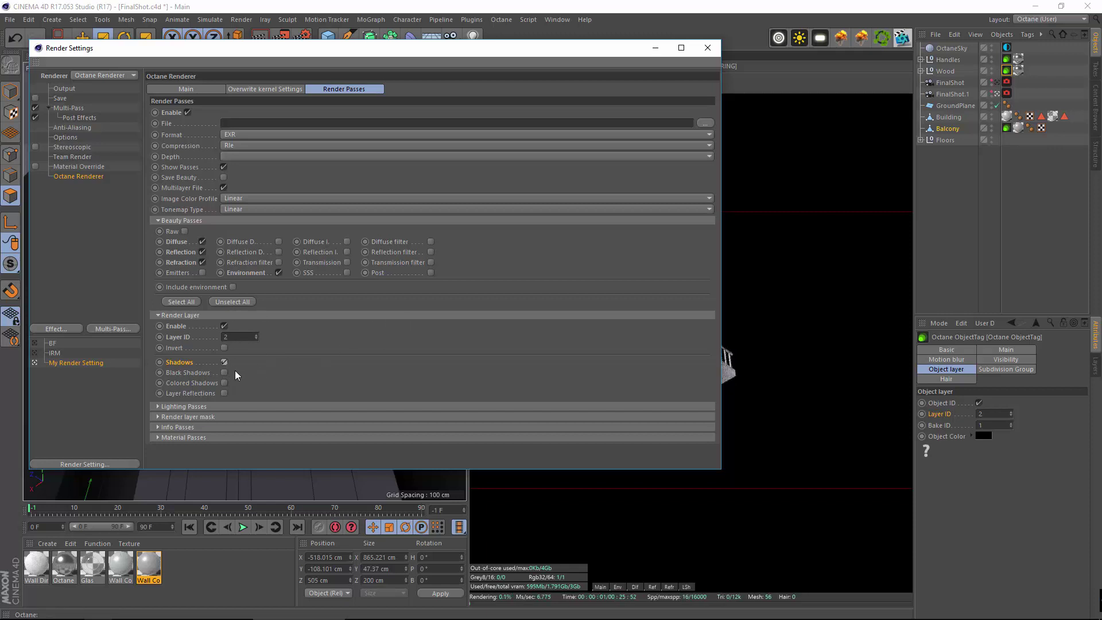
pyautogui.click(224, 372)
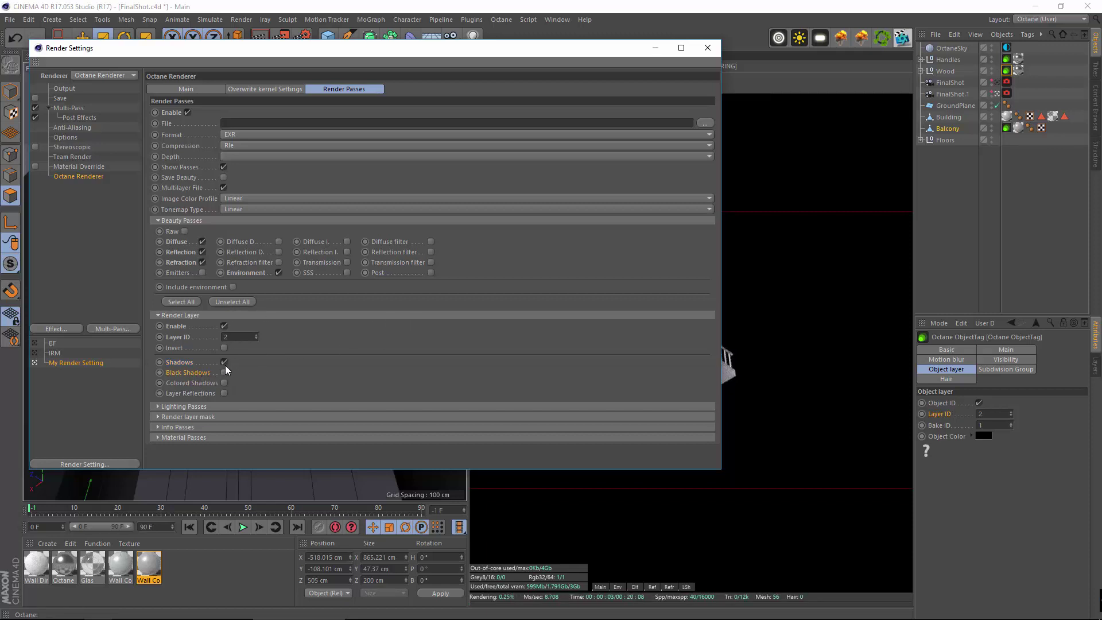
pyautogui.click(225, 373)
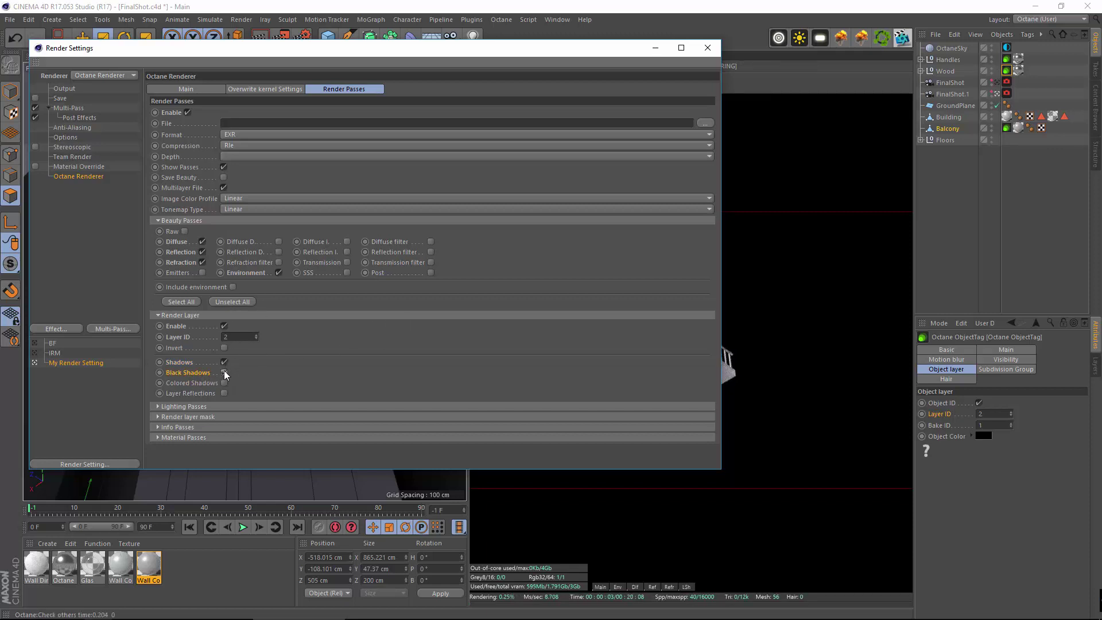
# Expand the lighting passes and enable the Ambient Light pass.
pyautogui.click(215, 409)
pyautogui.scroll(-3, 281, 275)
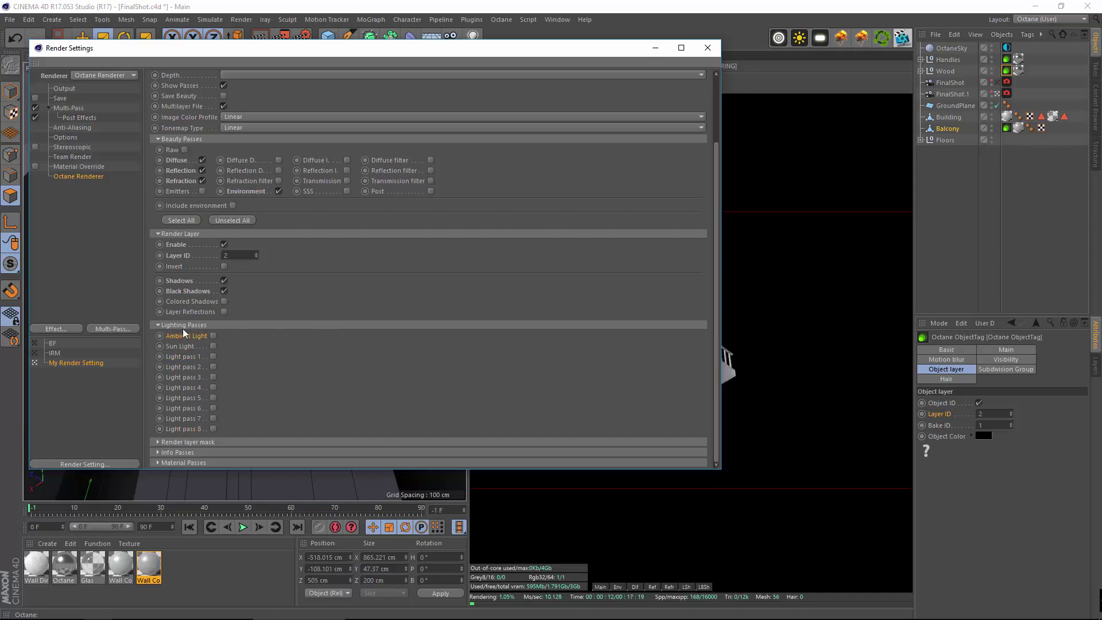
pyautogui.click(215, 336)
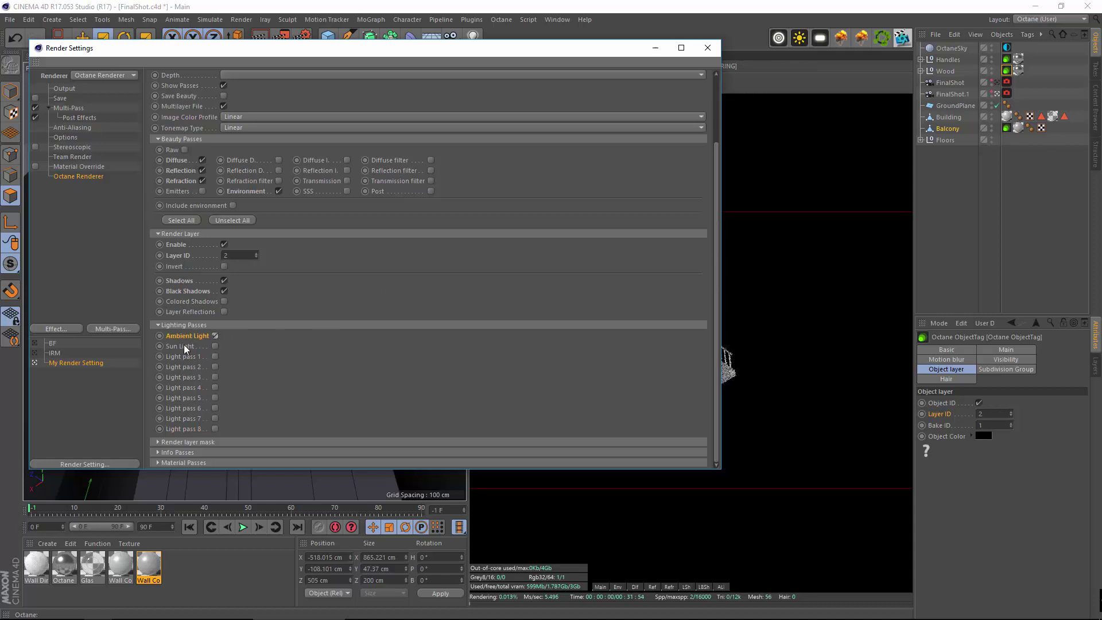
# Examine the available render layer mask IDs, info passes and material passes in the Octane render settings.
pyautogui.click(217, 443)
pyautogui.scroll(-1, 315, 362)
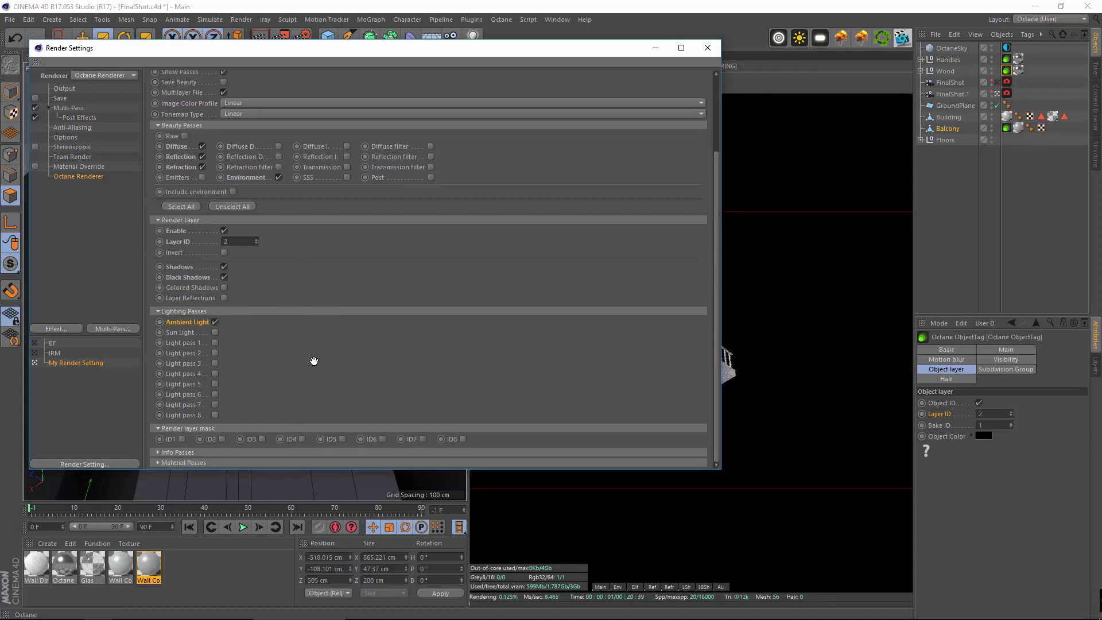
pyautogui.click(217, 430)
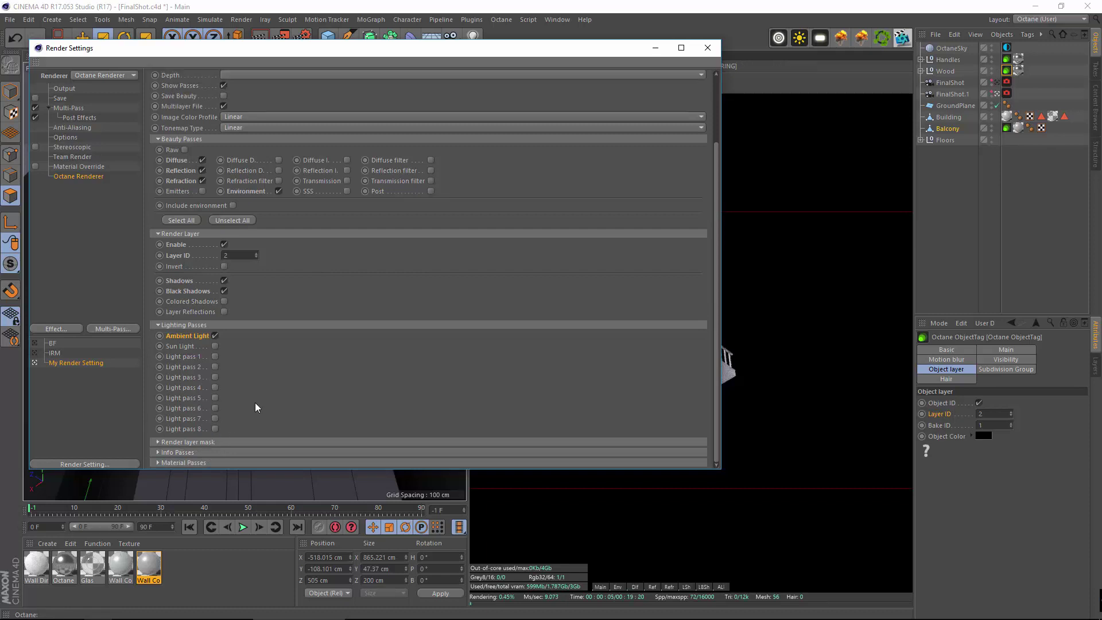
pyautogui.click(195, 453)
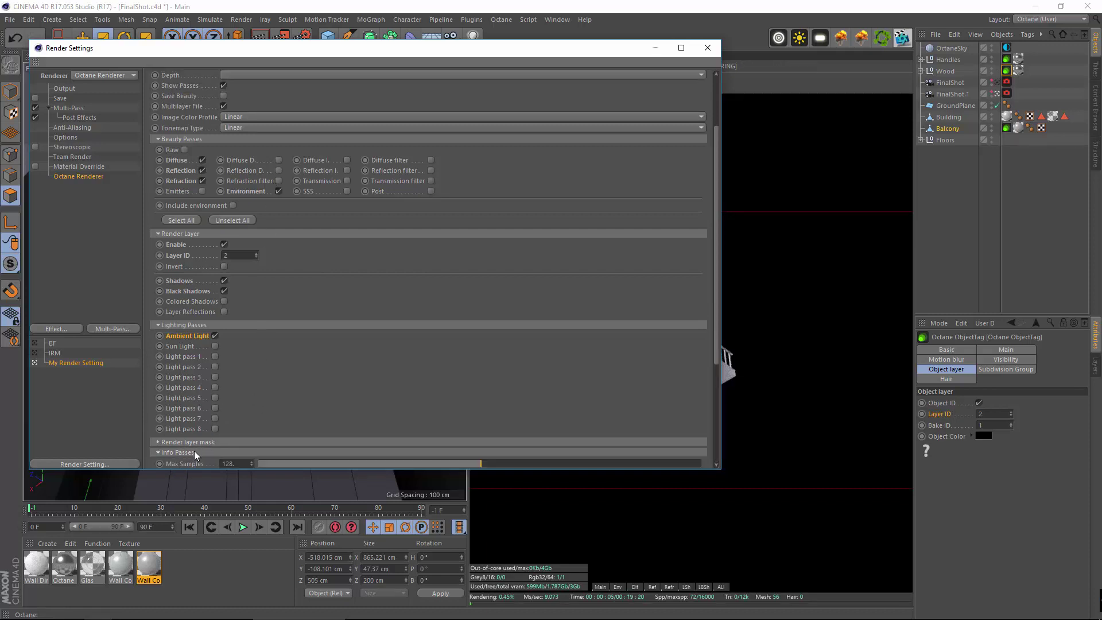
pyautogui.scroll(-5, 450, 360)
pyautogui.scroll(-3, 450, 360)
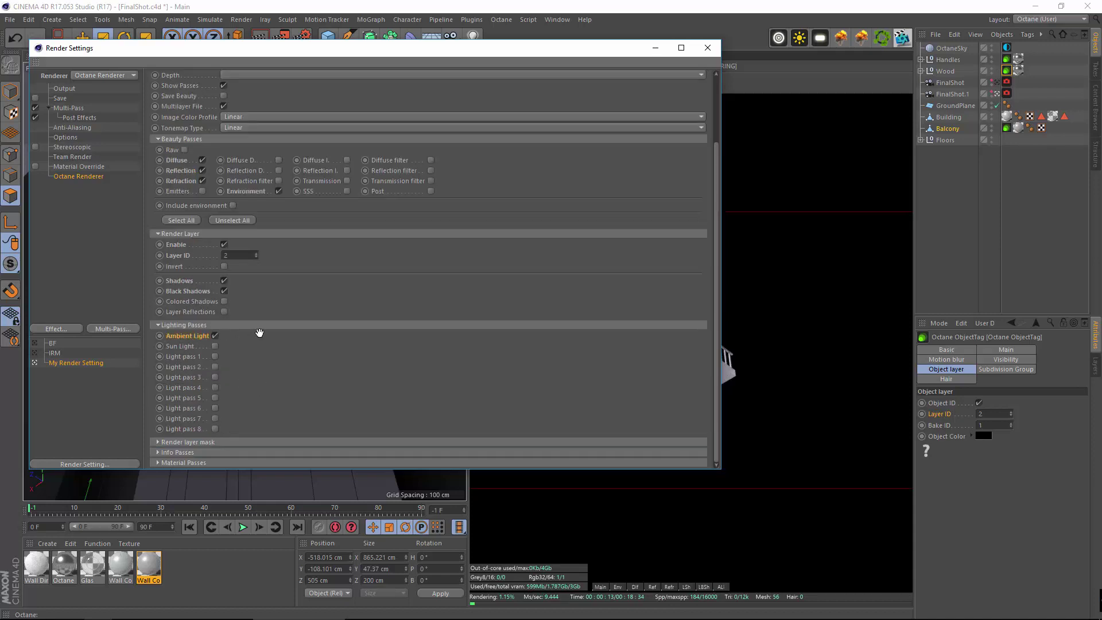
pyautogui.click(180, 462)
pyautogui.scroll(-1, 282, 278)
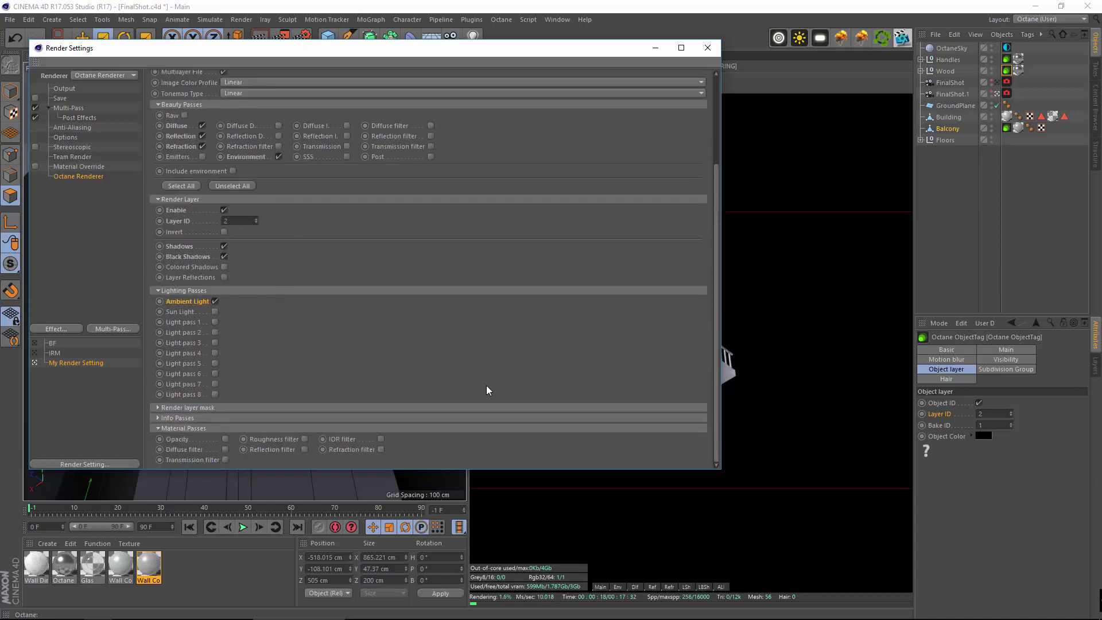
# Open the Wall Concrete.1 material and examine its Common and Editor options, including the C4D shader and texture preview size choices.
pyautogui.click(153, 559)
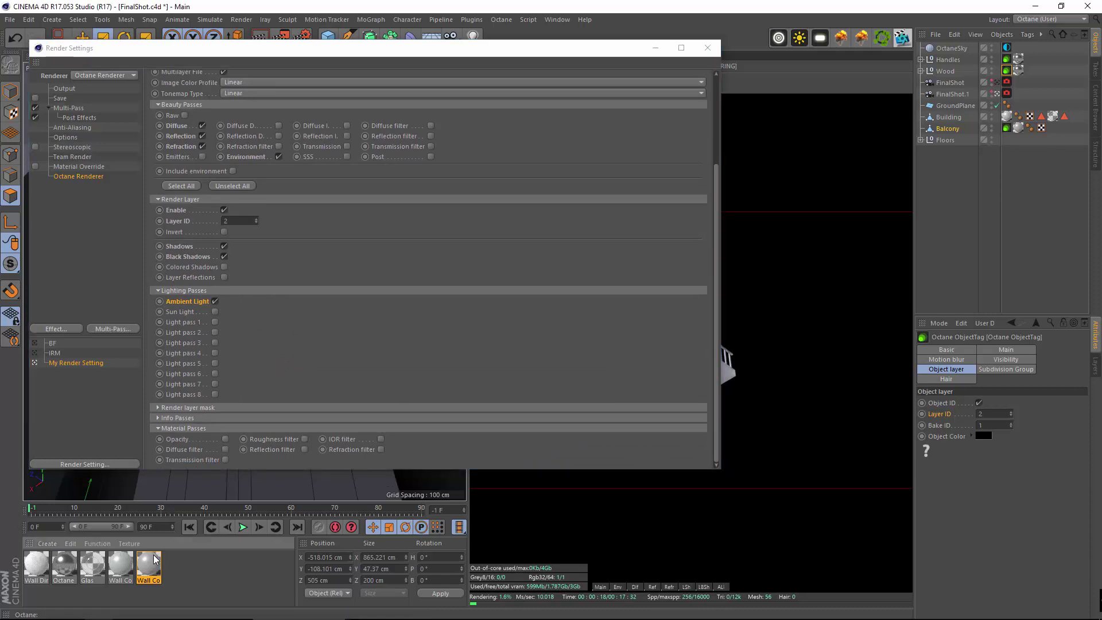
pyautogui.doubleClick(150, 563)
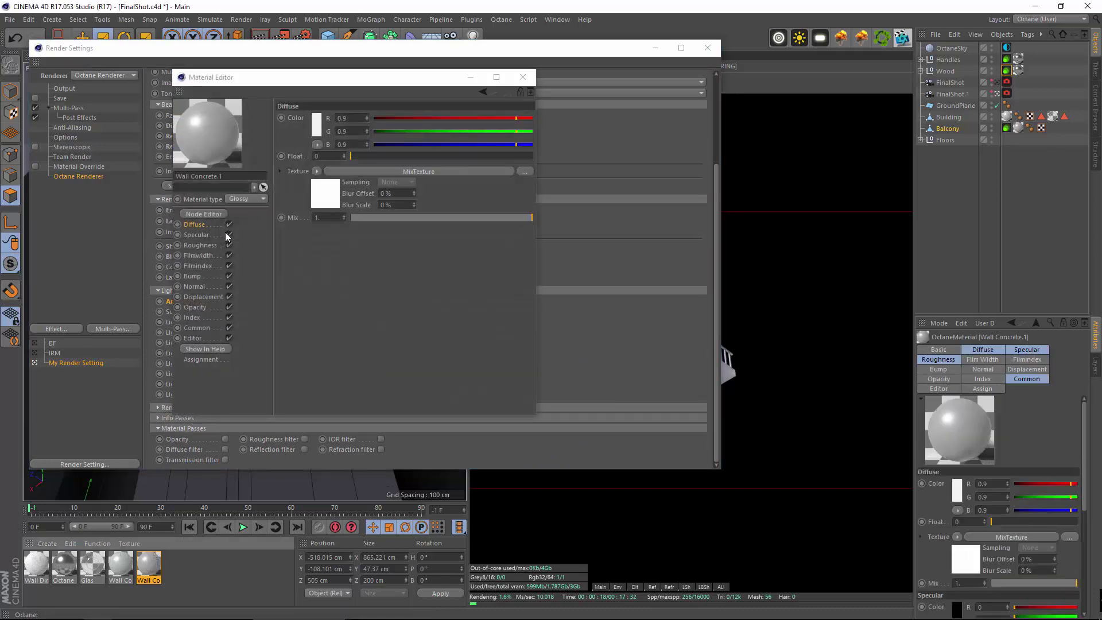
pyautogui.click(195, 328)
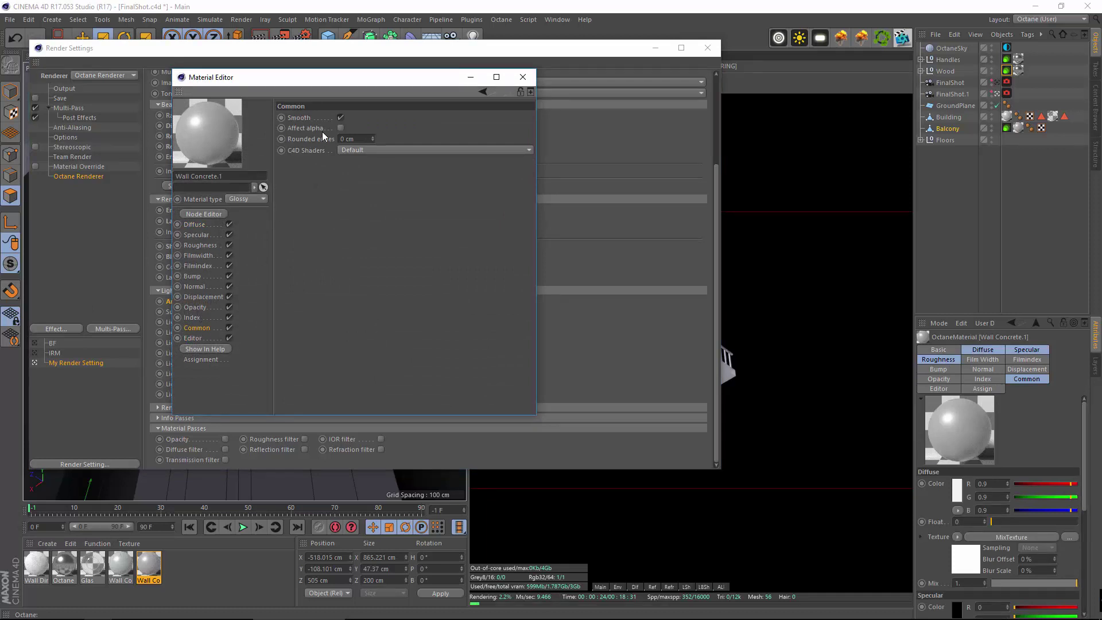
pyautogui.click(350, 149)
pyautogui.click(346, 150)
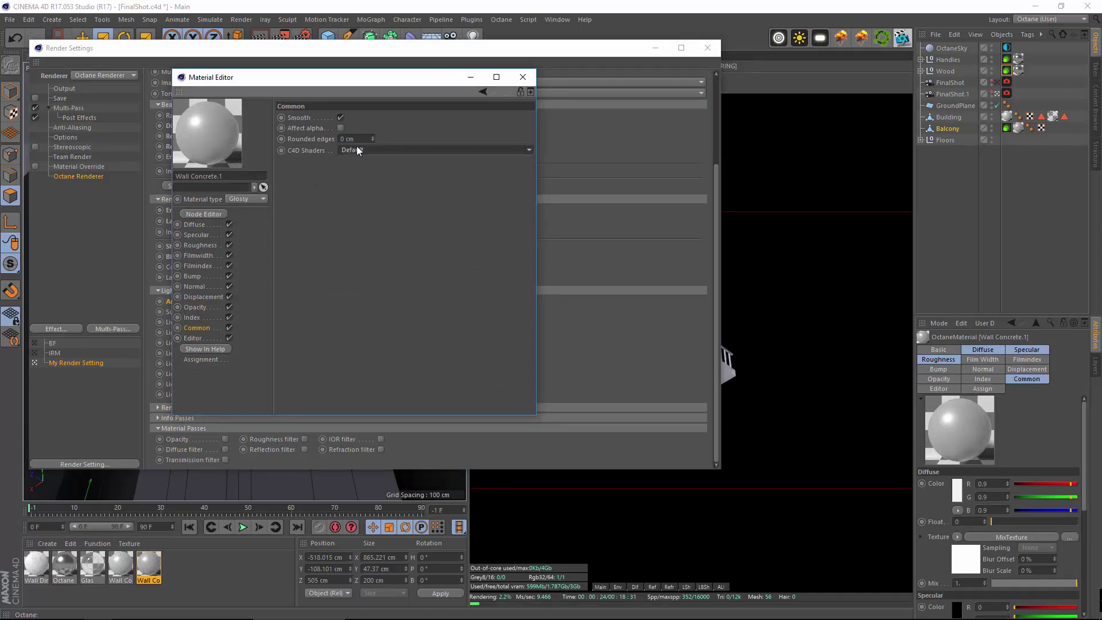
pyautogui.click(195, 338)
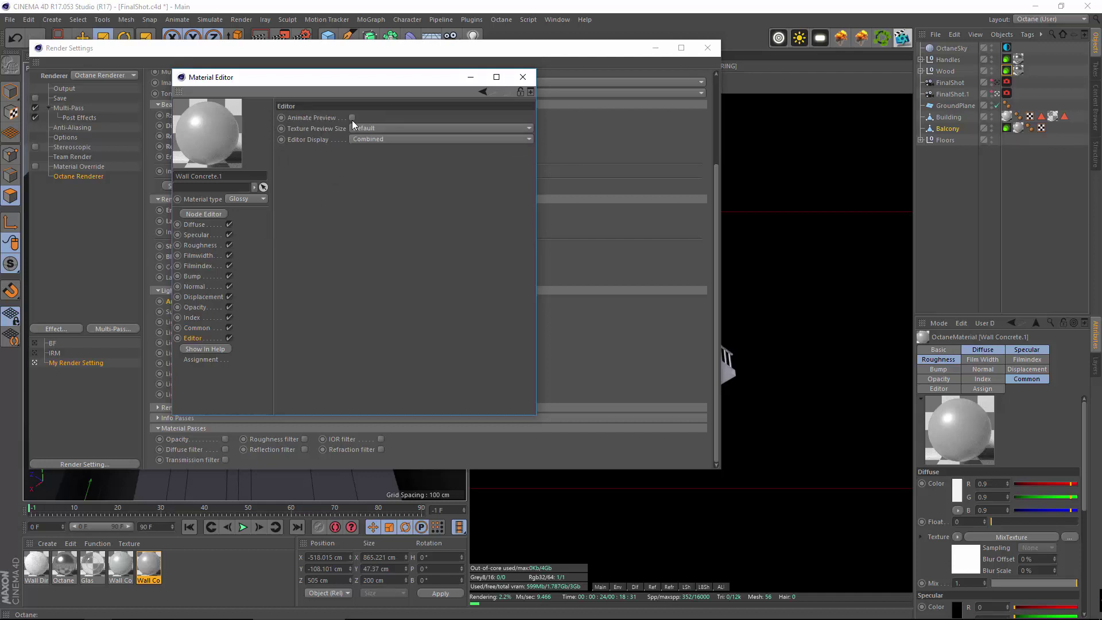
pyautogui.click(376, 139)
pyautogui.click(377, 139)
pyautogui.click(385, 129)
pyautogui.click(385, 130)
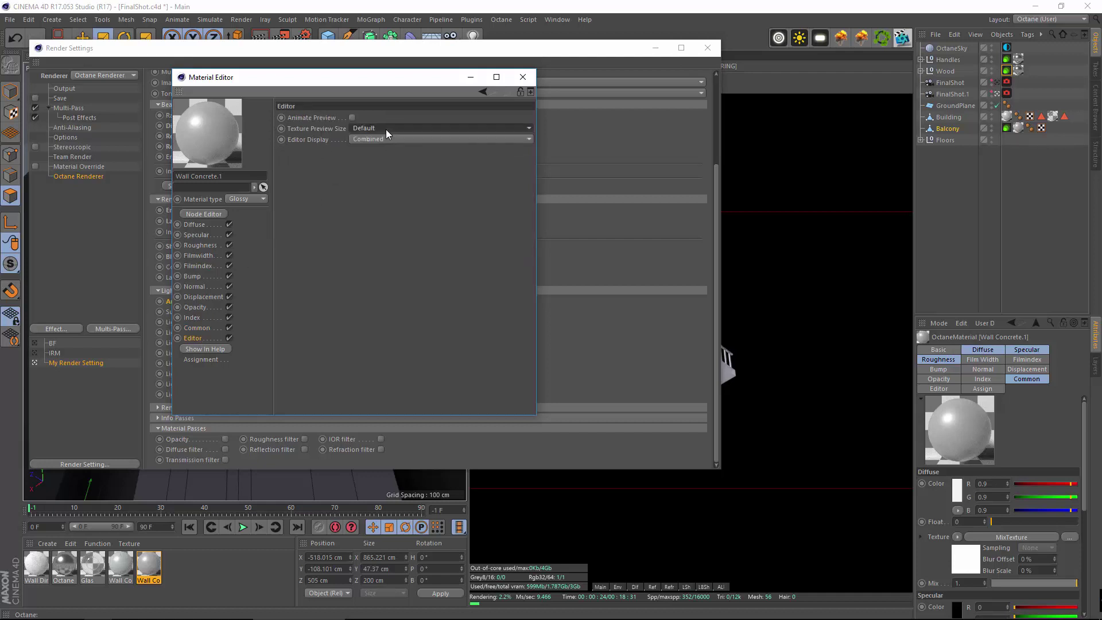
# Examine the Wall Concrete.1 material channels from Index and Opacity up to Diffuse, and close the Material Editor.
pyautogui.click(191, 318)
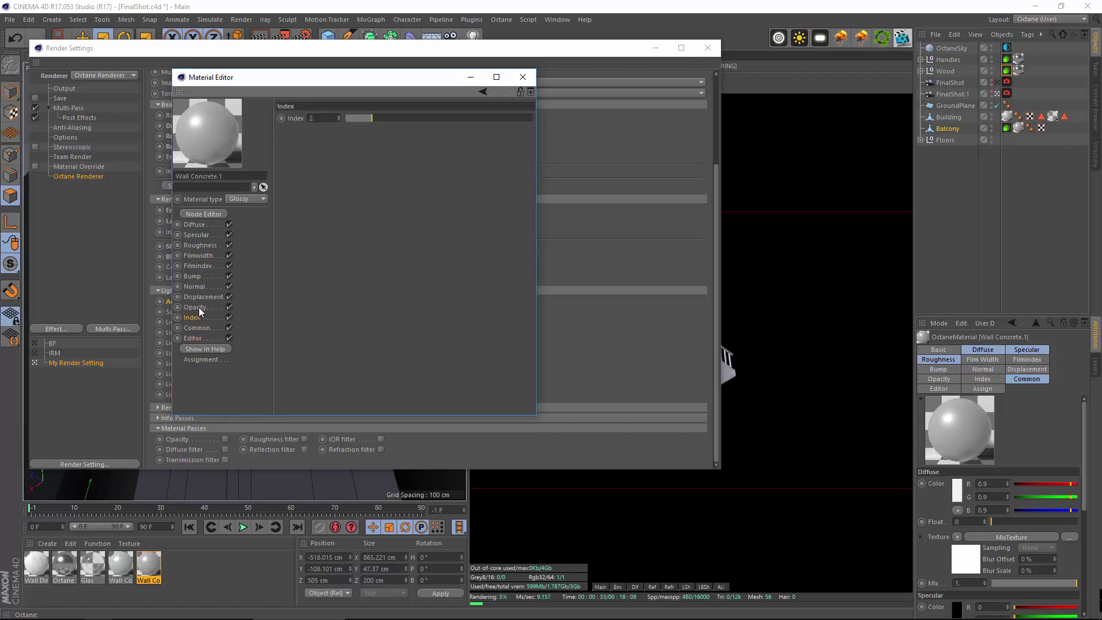
pyautogui.click(195, 308)
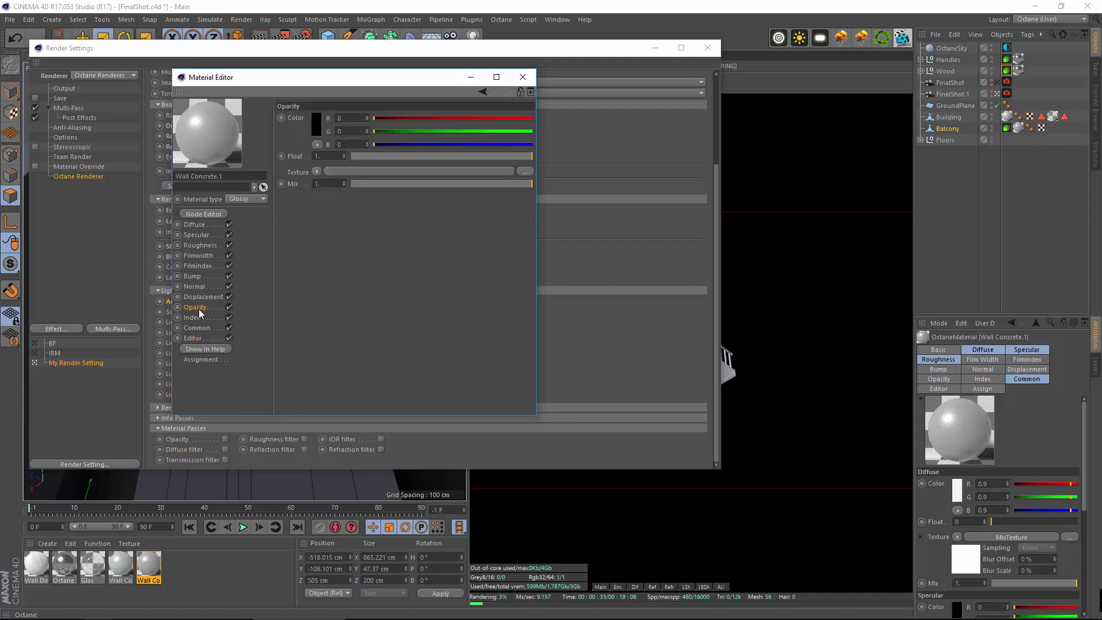
pyautogui.click(195, 315)
pyautogui.click(197, 306)
pyautogui.click(206, 296)
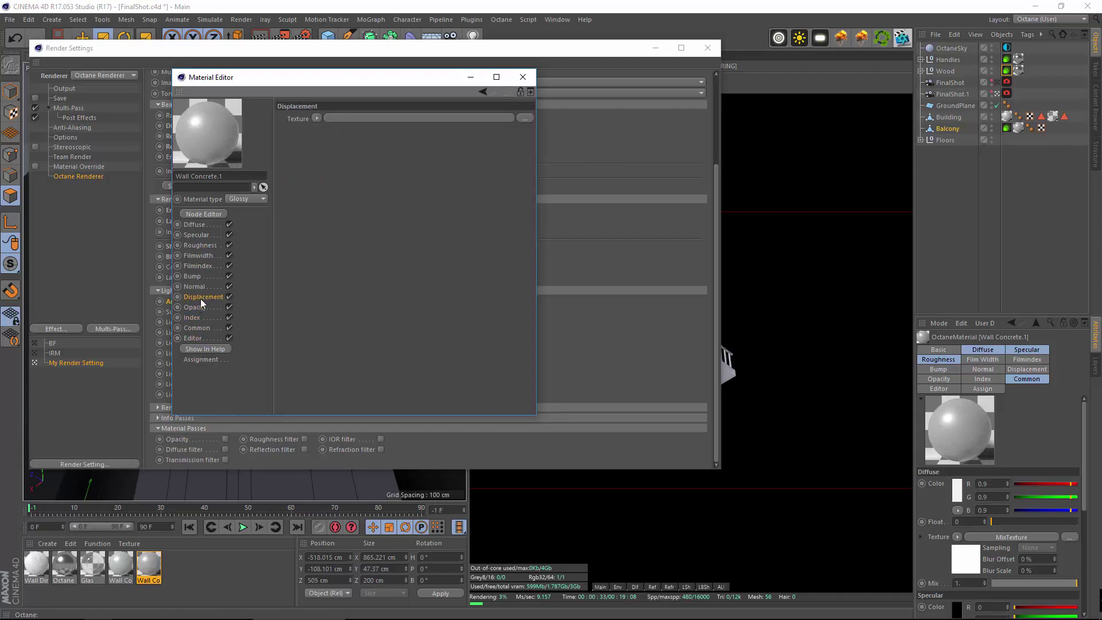
pyautogui.click(201, 305)
pyautogui.click(201, 297)
pyautogui.click(201, 287)
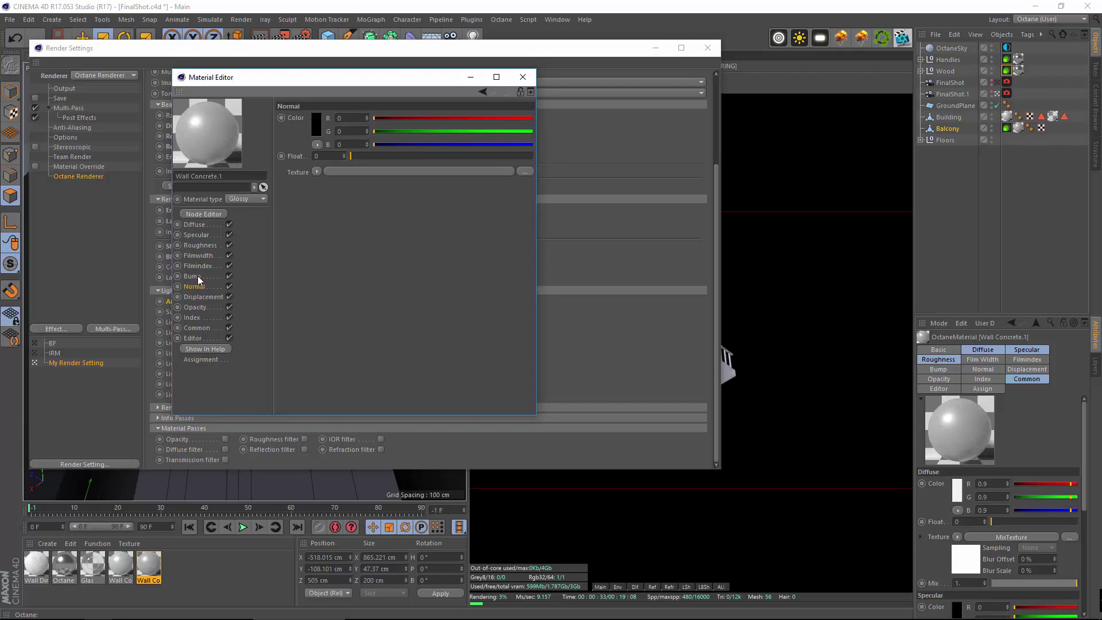
pyautogui.click(202, 265)
pyautogui.click(202, 256)
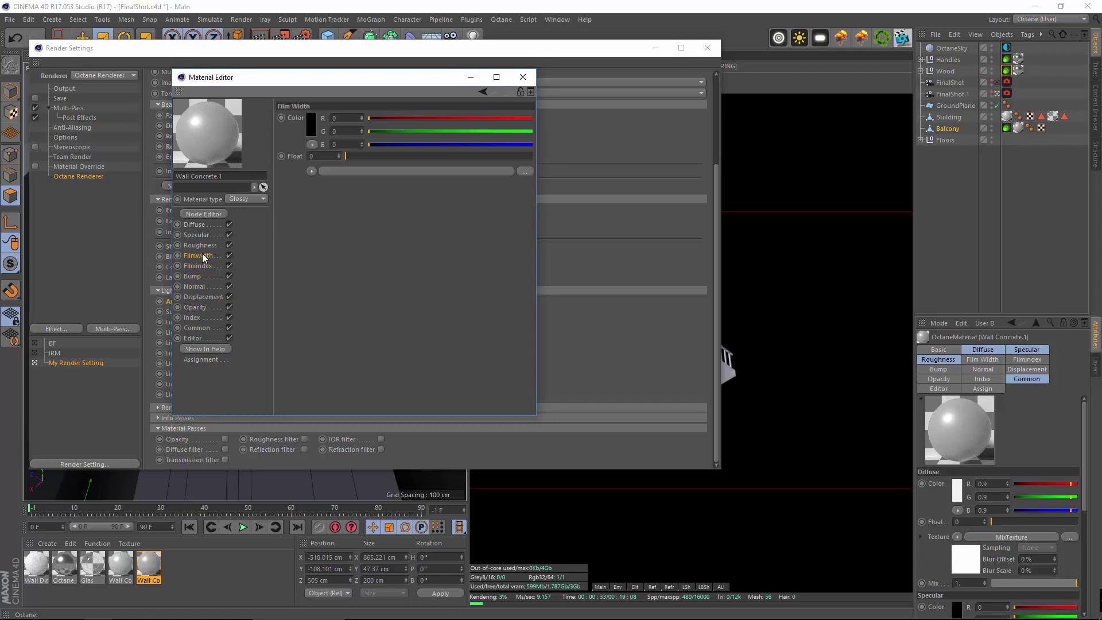
pyautogui.click(204, 245)
pyautogui.click(205, 234)
pyautogui.click(205, 225)
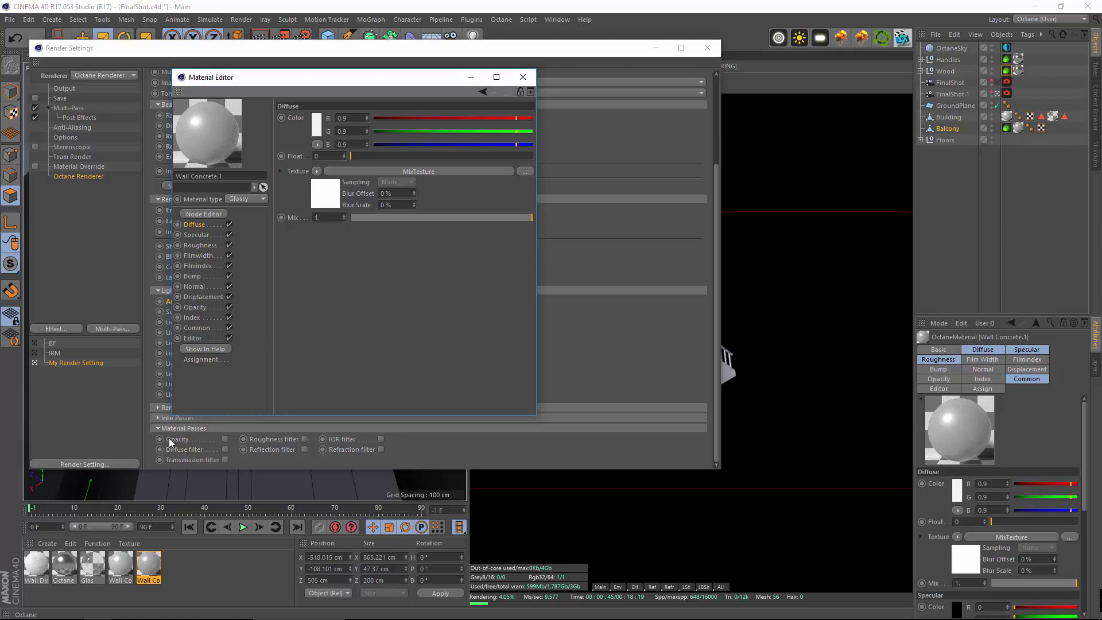
pyautogui.click(522, 77)
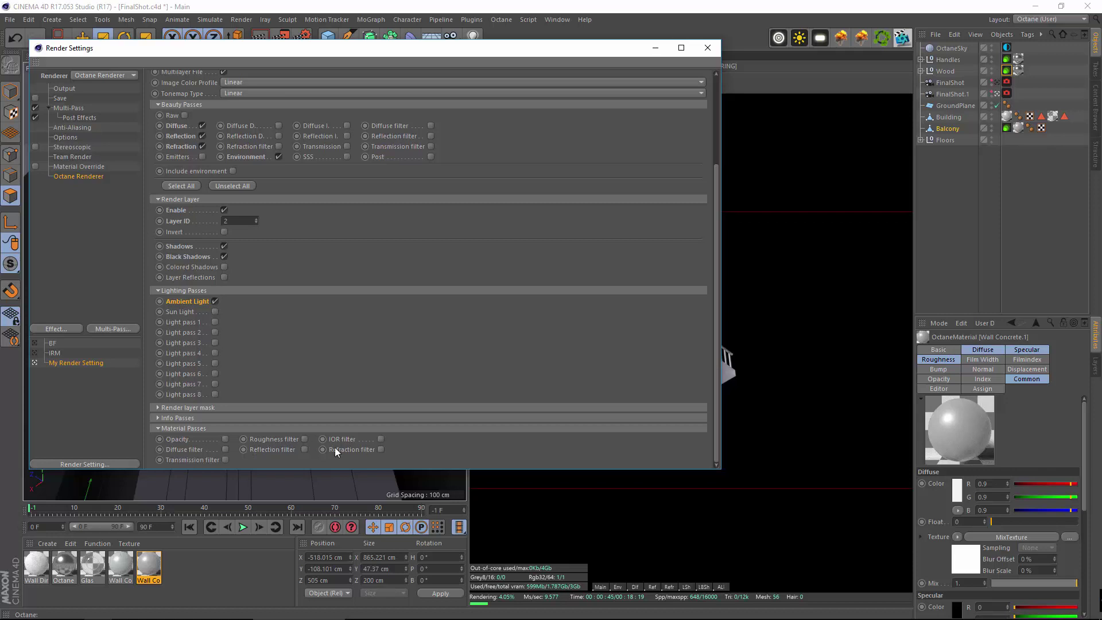
# Collapse the material passes, review the beauty pass and render layer settings, and check the Balcony's Octane object tag layer ID.
pyautogui.click(209, 428)
pyautogui.scroll(3, 304, 338)
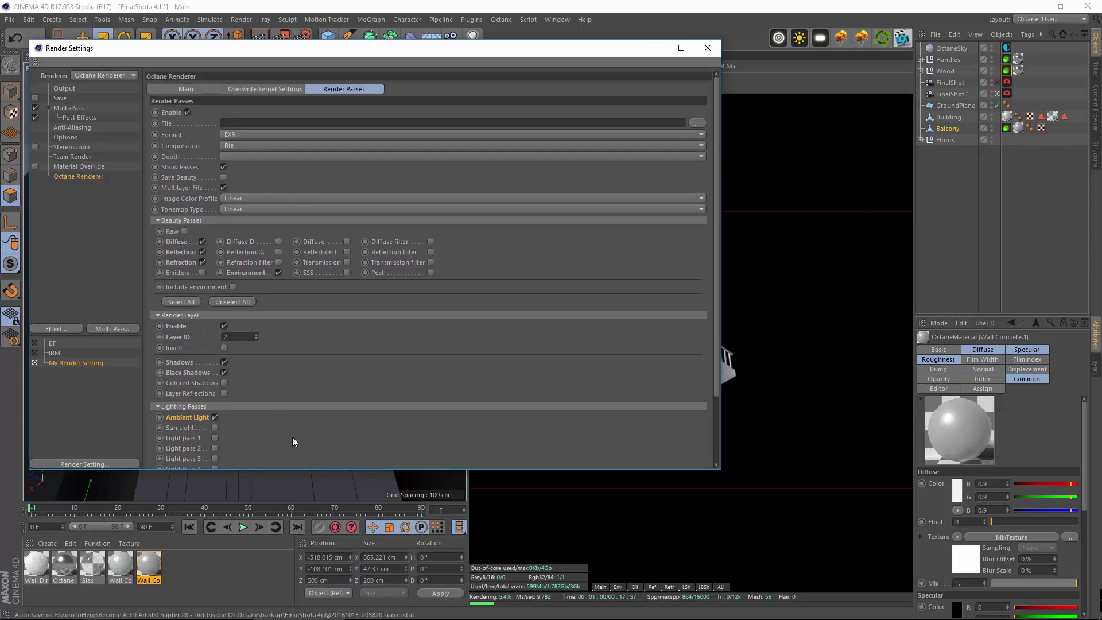
pyautogui.click(177, 240)
pyautogui.scroll(-3, 247, 342)
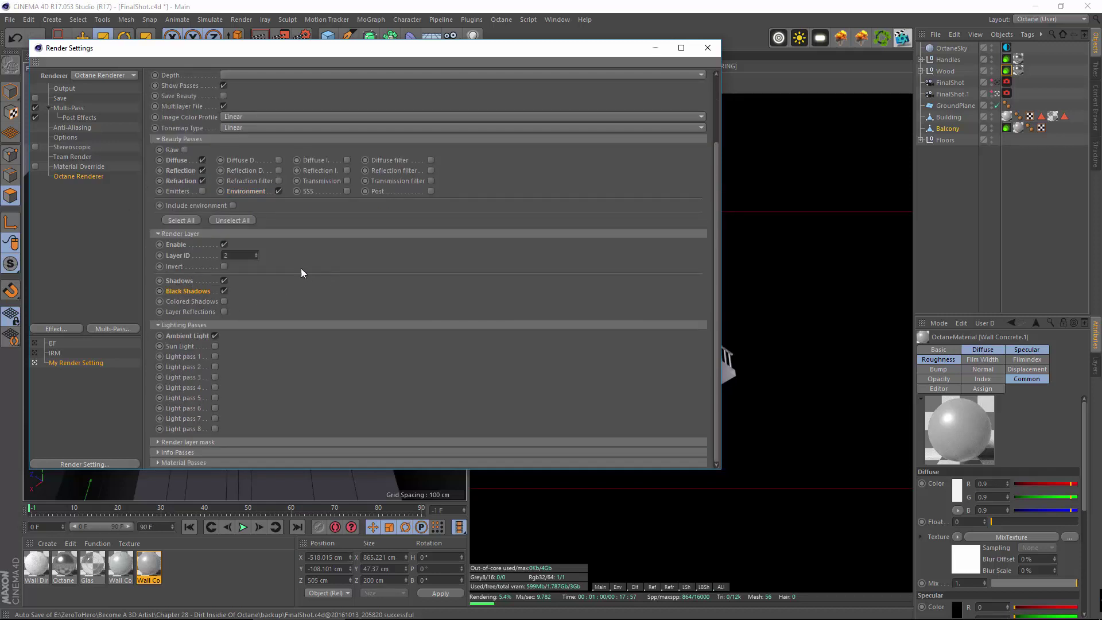
pyautogui.moveTo(525, 51); pyautogui.dragTo(307, 95)
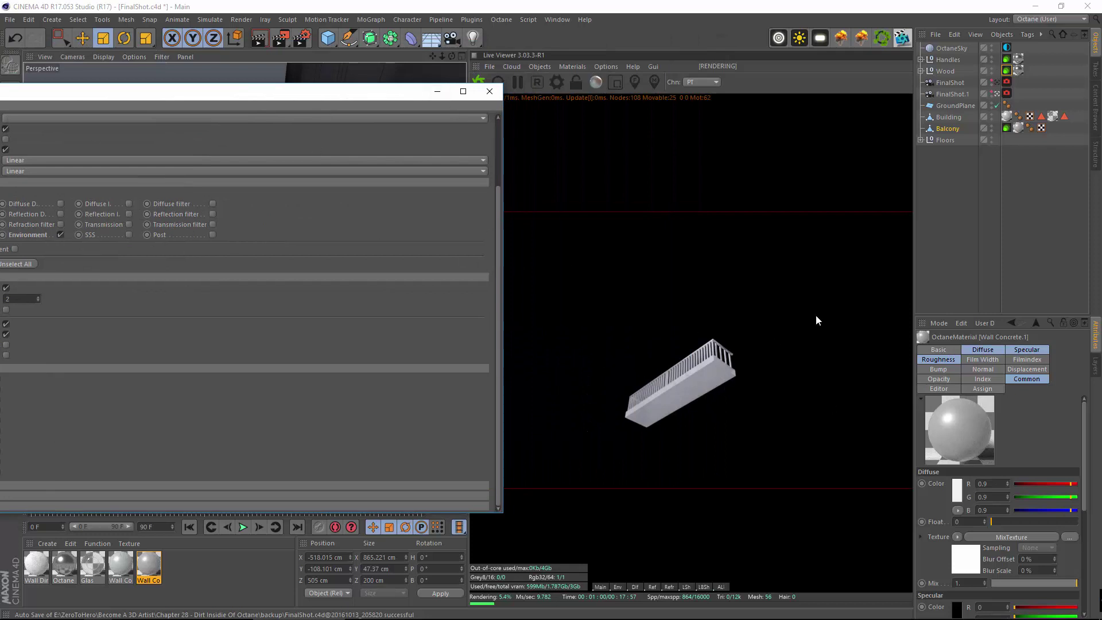
pyautogui.click(1006, 70)
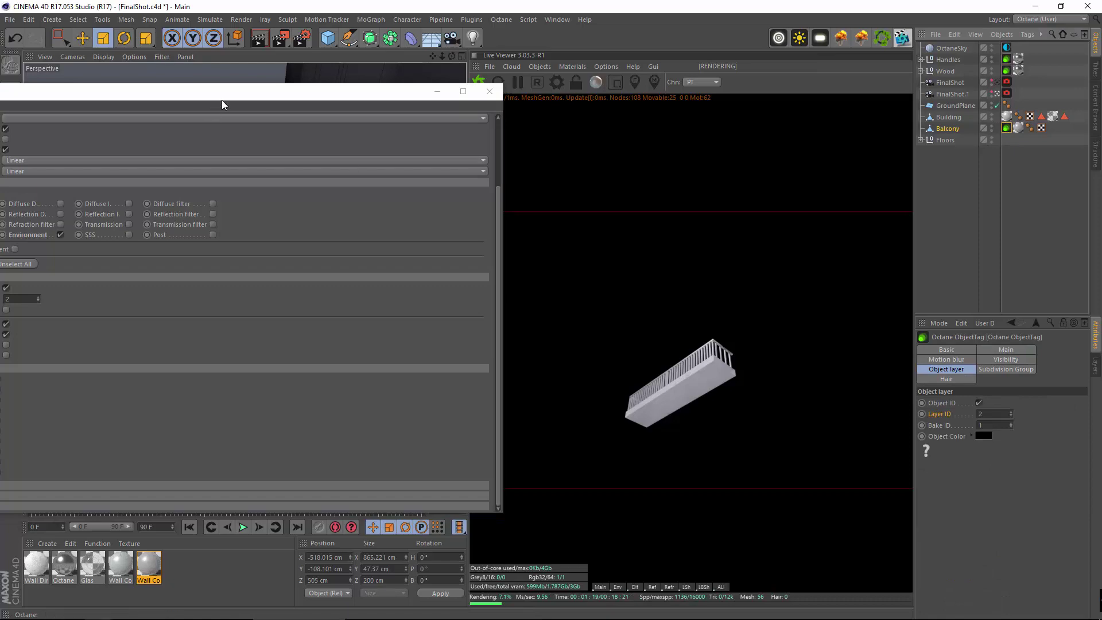
pyautogui.moveTo(221, 104); pyautogui.dragTo(458, 69)
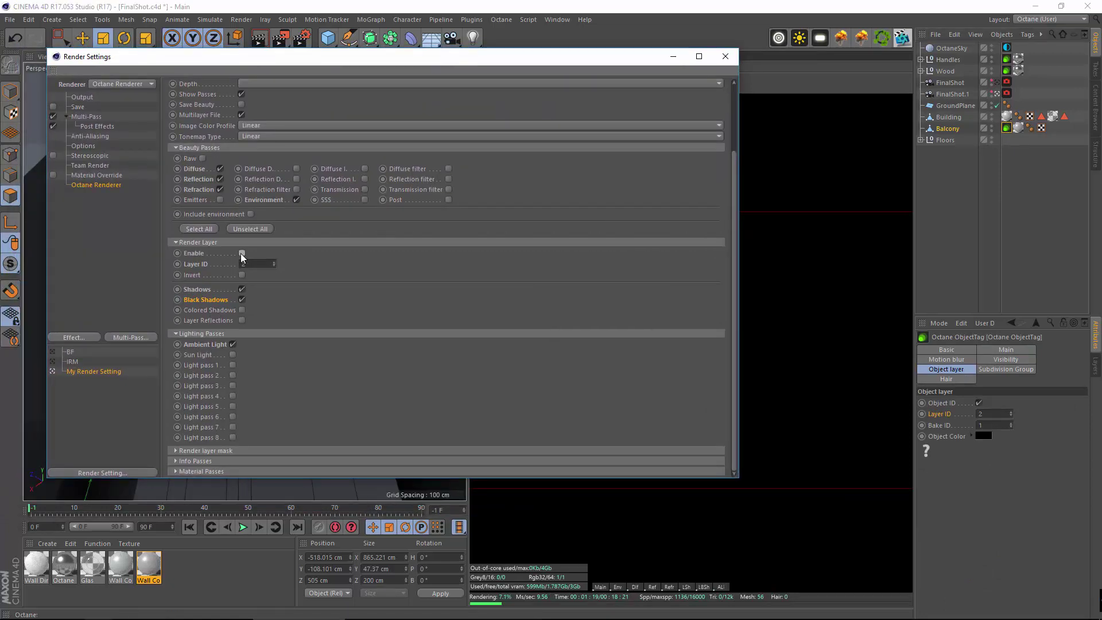
# Disable the render layer in the Octane render passes, leaving Invert off.
pyautogui.click(241, 254)
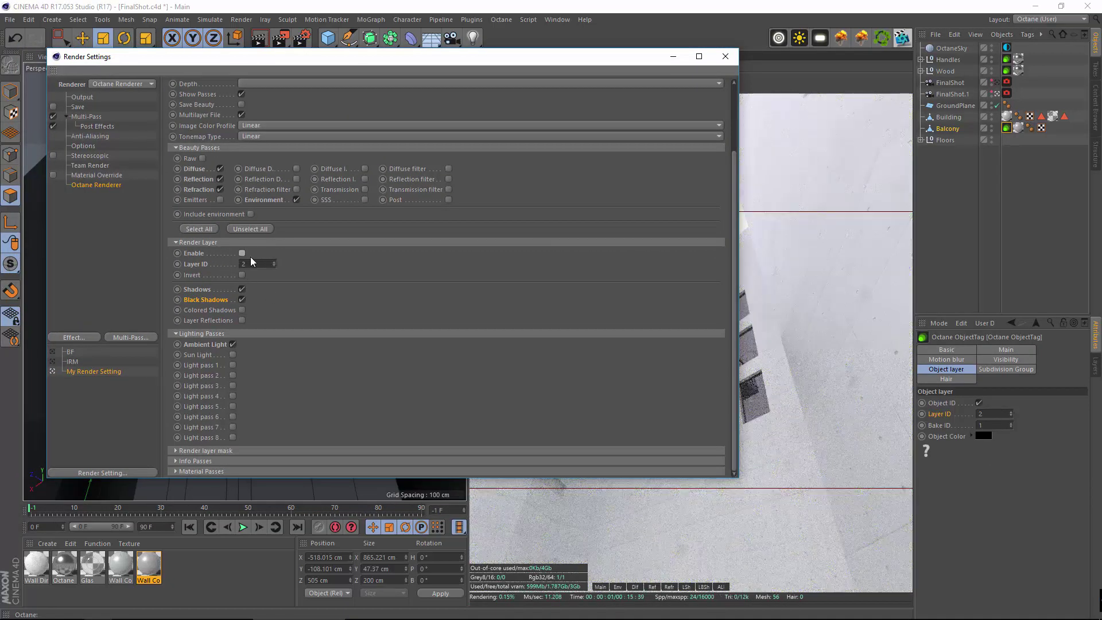
pyautogui.click(242, 275)
pyautogui.click(242, 275)
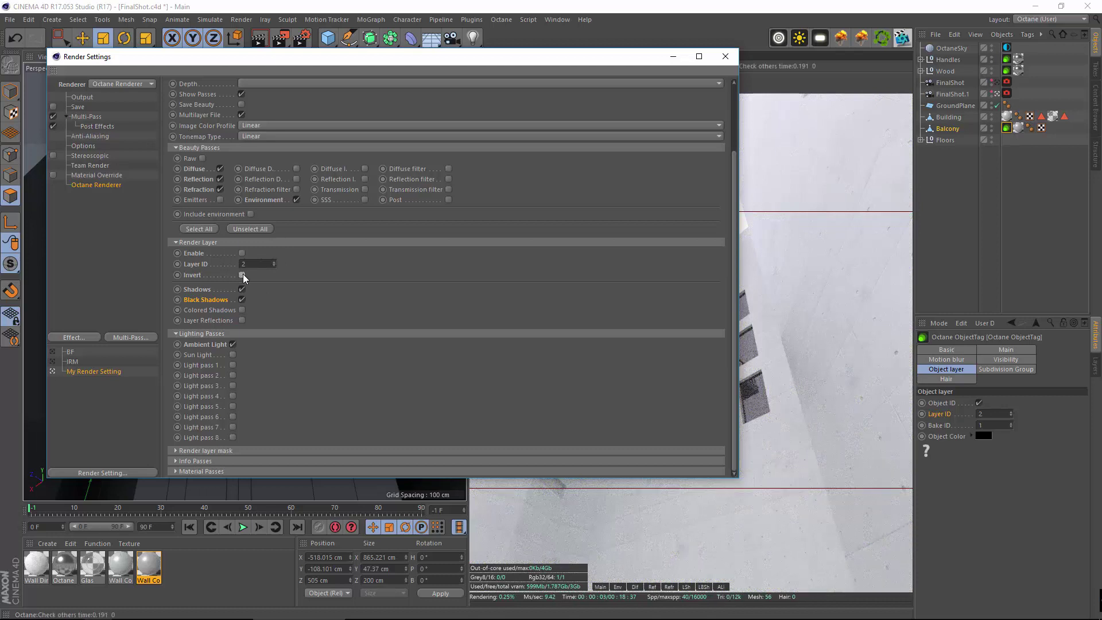
# Examine the Octane renderer's Overwrite kernel Settings and Main settings, including Render Buffer Type and Render Region.
pyautogui.scroll(3, 491, 235)
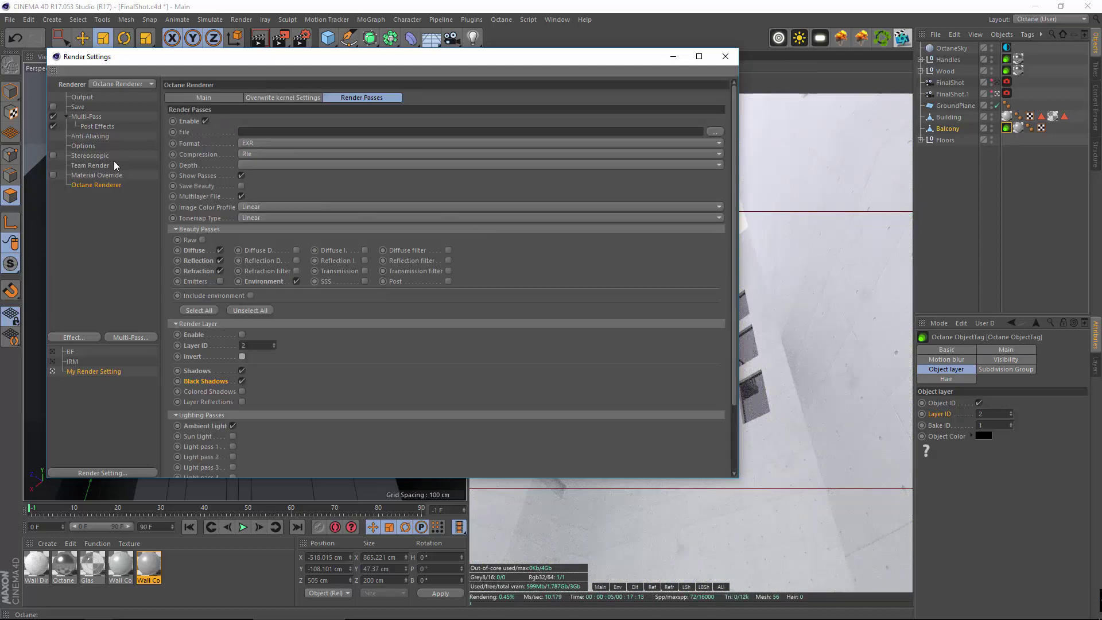
pyautogui.click(294, 102)
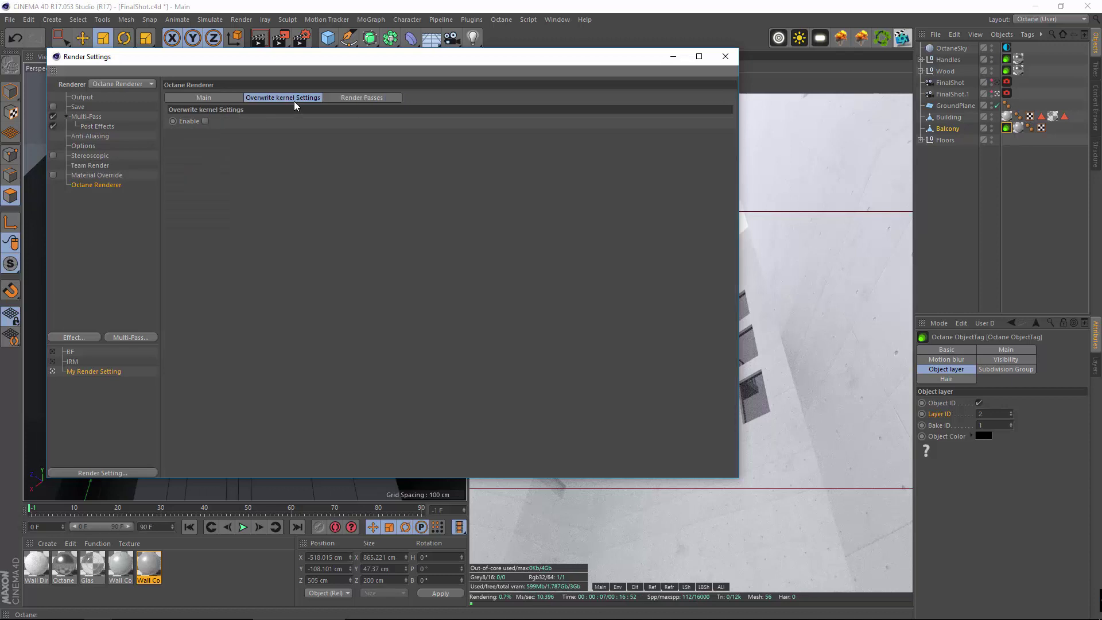
pyautogui.click(205, 121)
pyautogui.click(205, 121)
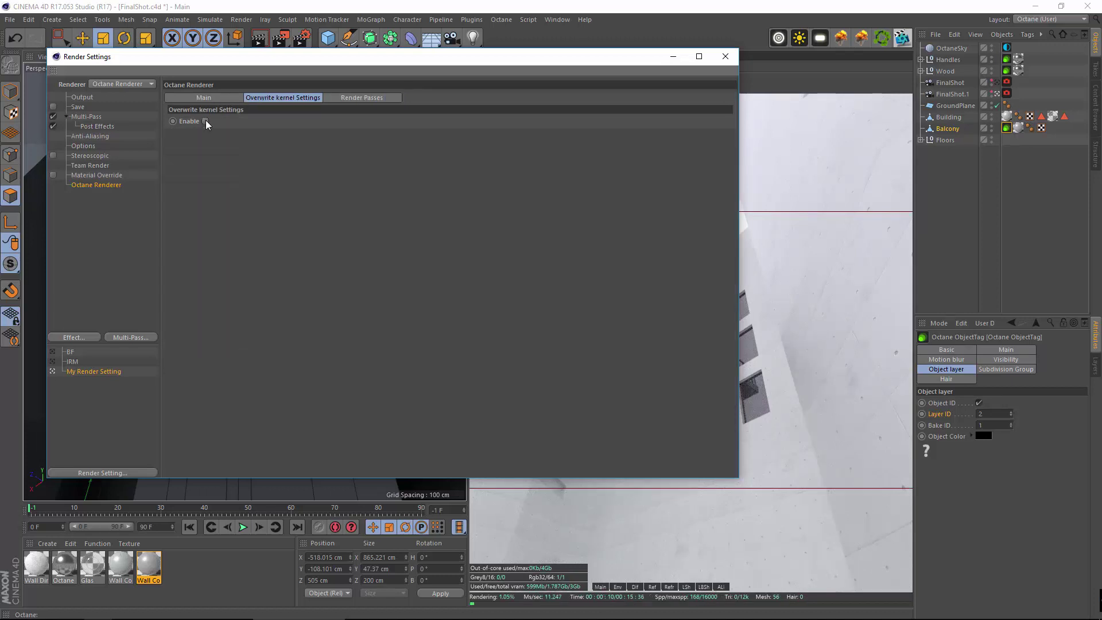
pyautogui.click(333, 100)
pyautogui.click(185, 98)
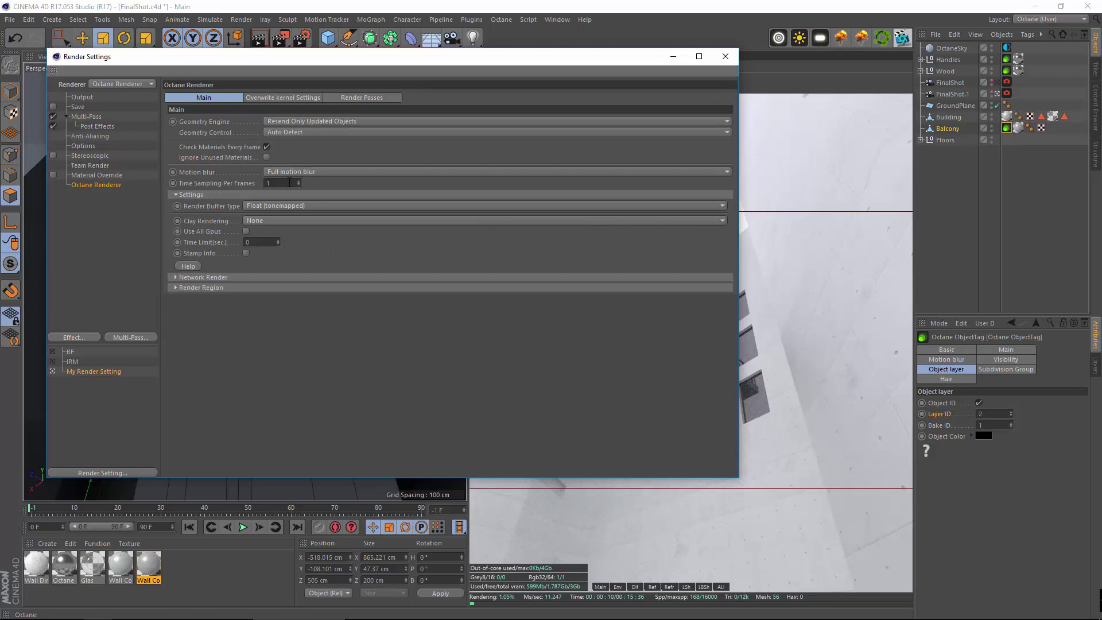
pyautogui.click(296, 208)
pyautogui.click(281, 230)
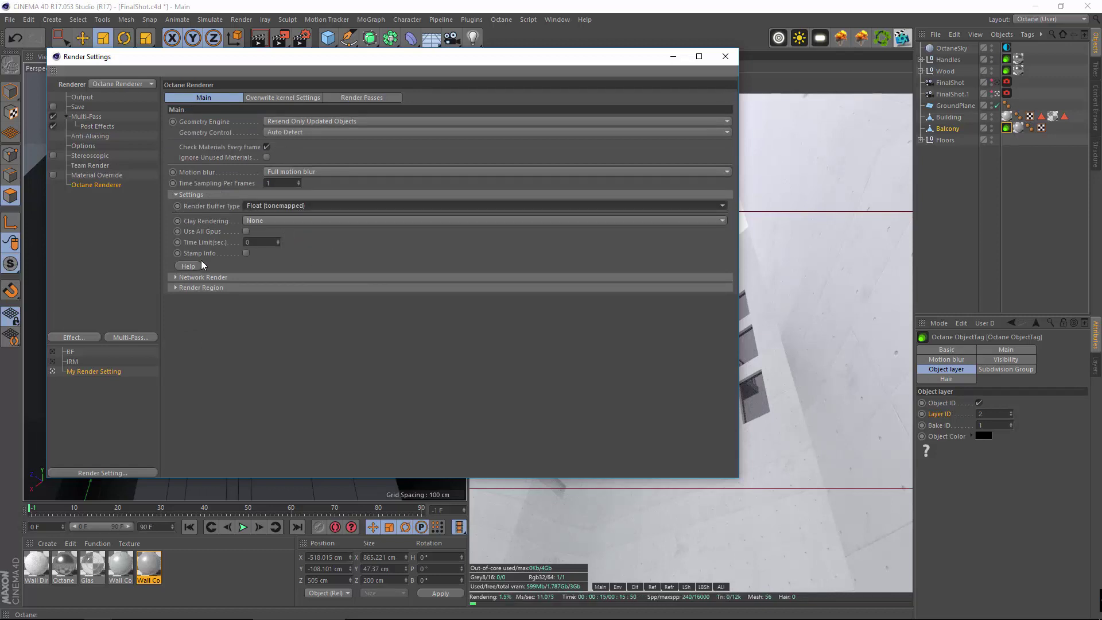
pyautogui.click(218, 287)
pyautogui.click(218, 287)
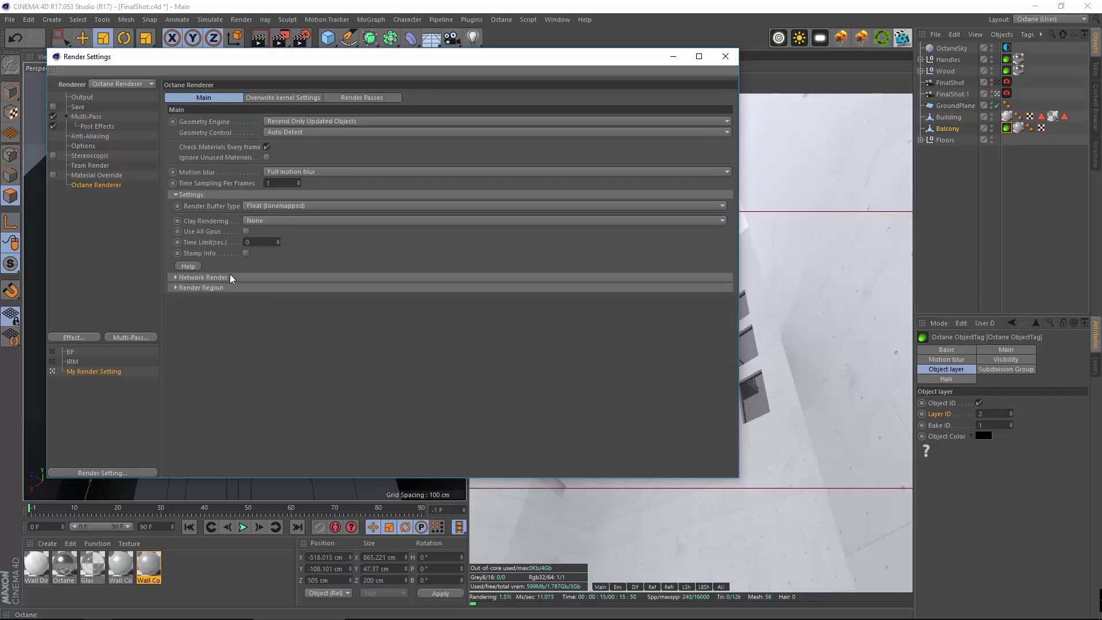
pyautogui.click(343, 98)
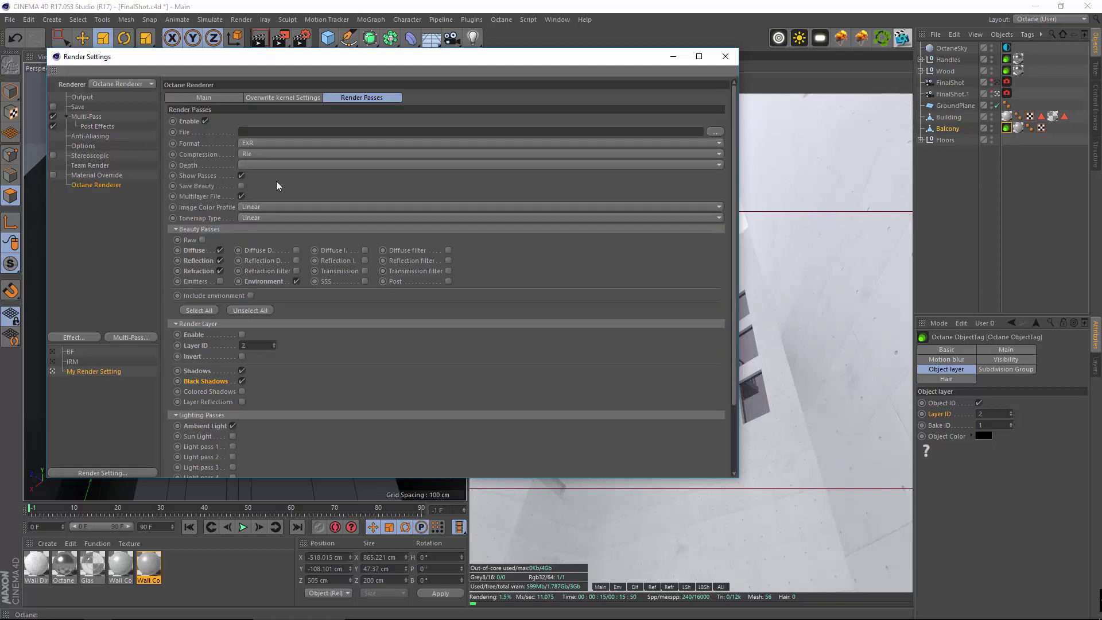
# Set the render passes' depth to 32 Bit/Channel.
pyautogui.click(256, 167)
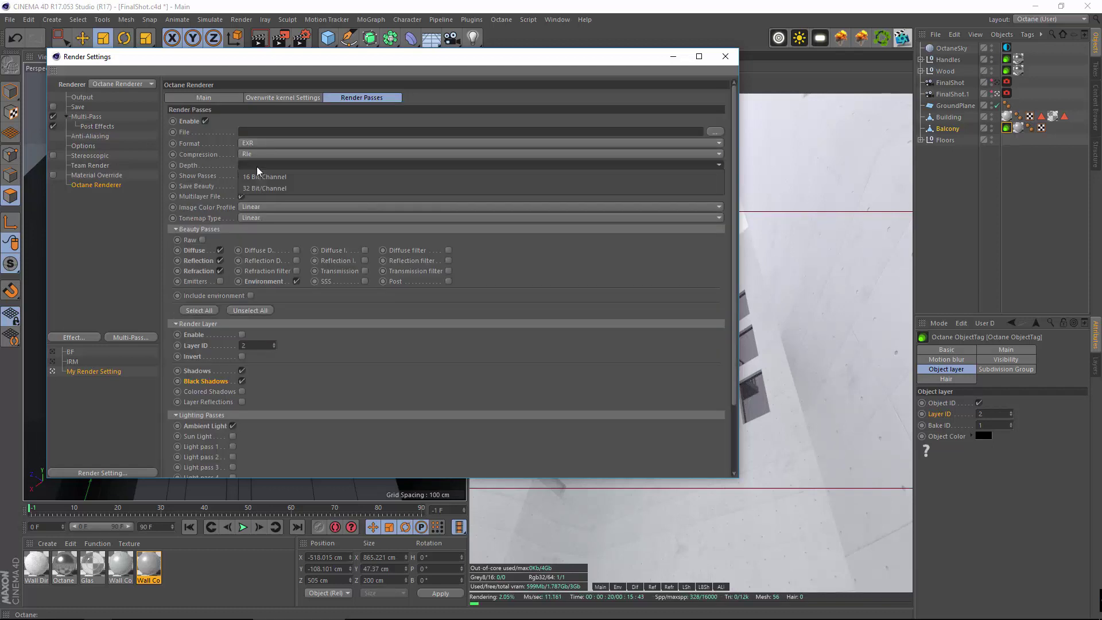
pyautogui.click(259, 187)
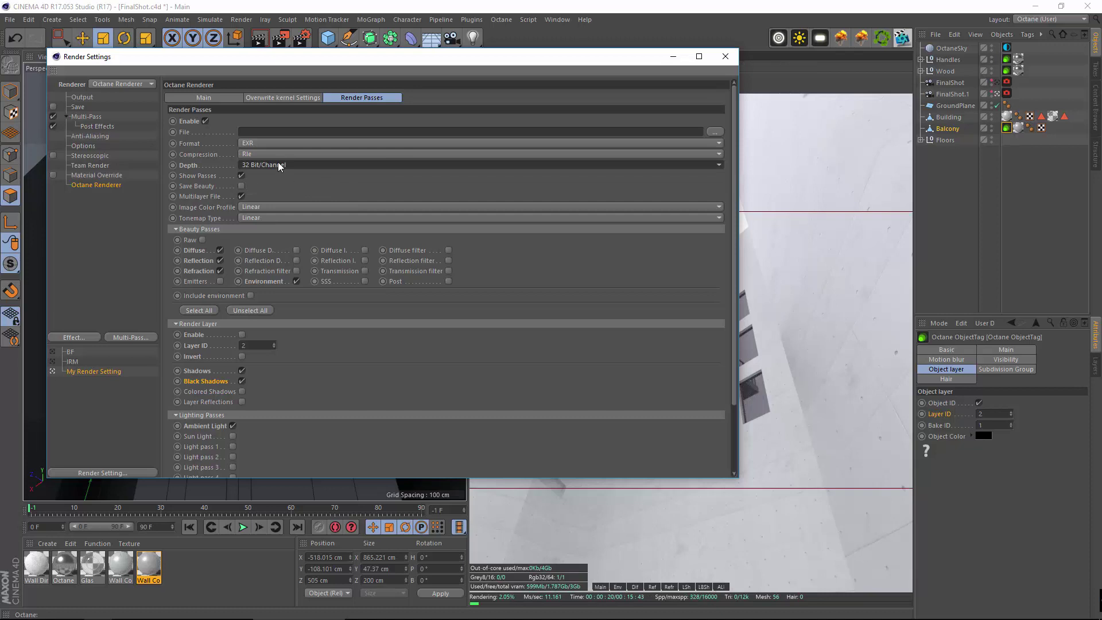
pyautogui.click(274, 166)
pyautogui.click(264, 187)
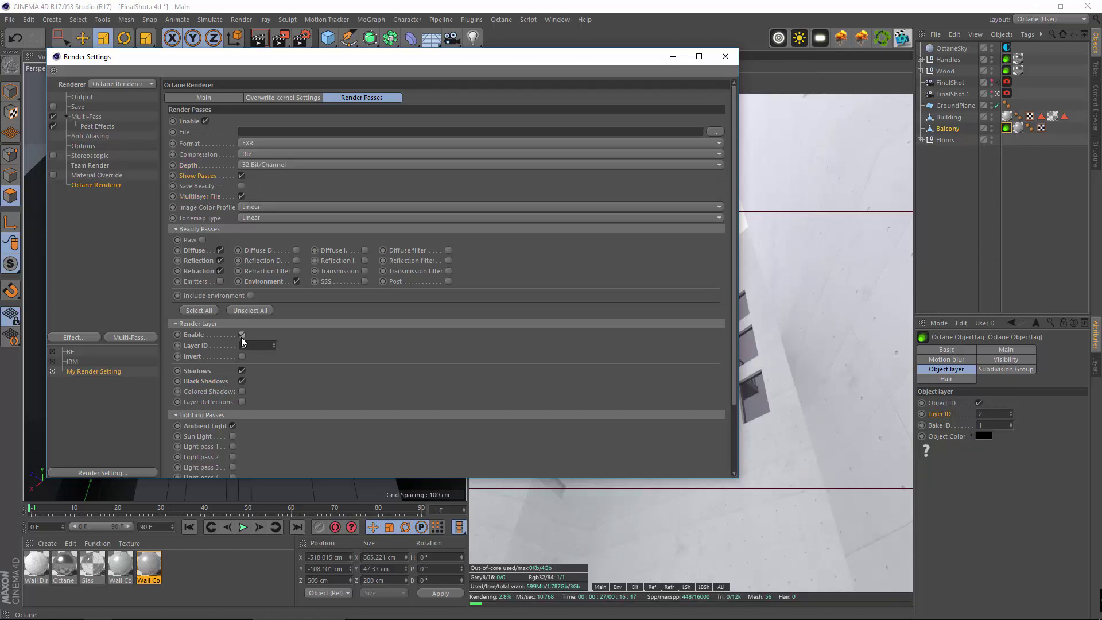
# Try turning Show Passes off with the render layer enabled, and restore both settings.
pyautogui.click(241, 175)
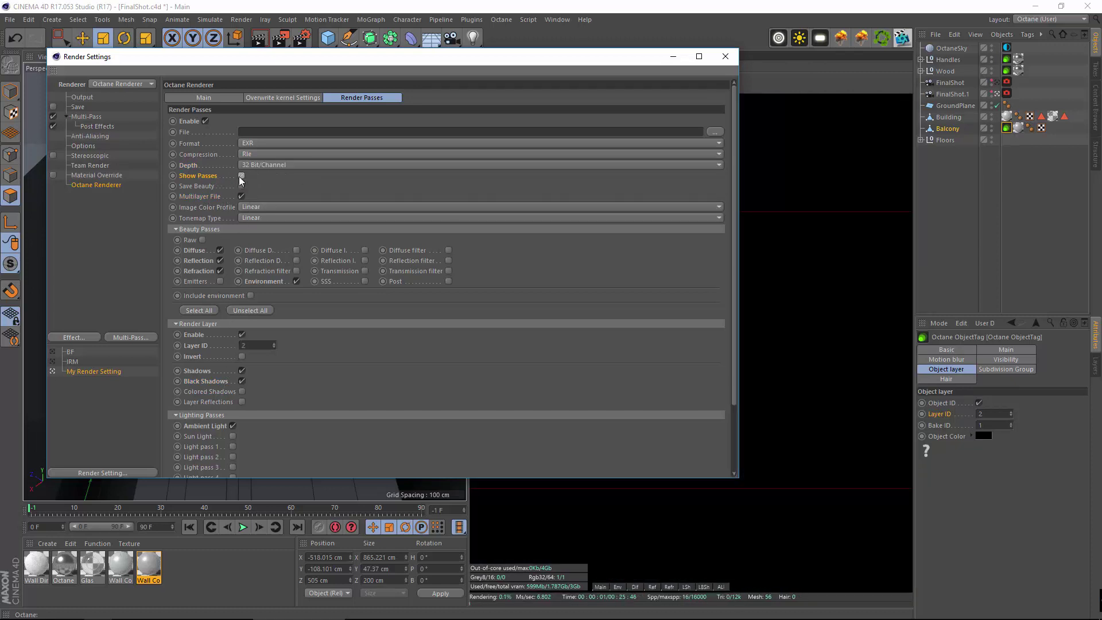
pyautogui.moveTo(361, 67); pyautogui.dragTo(415, 71)
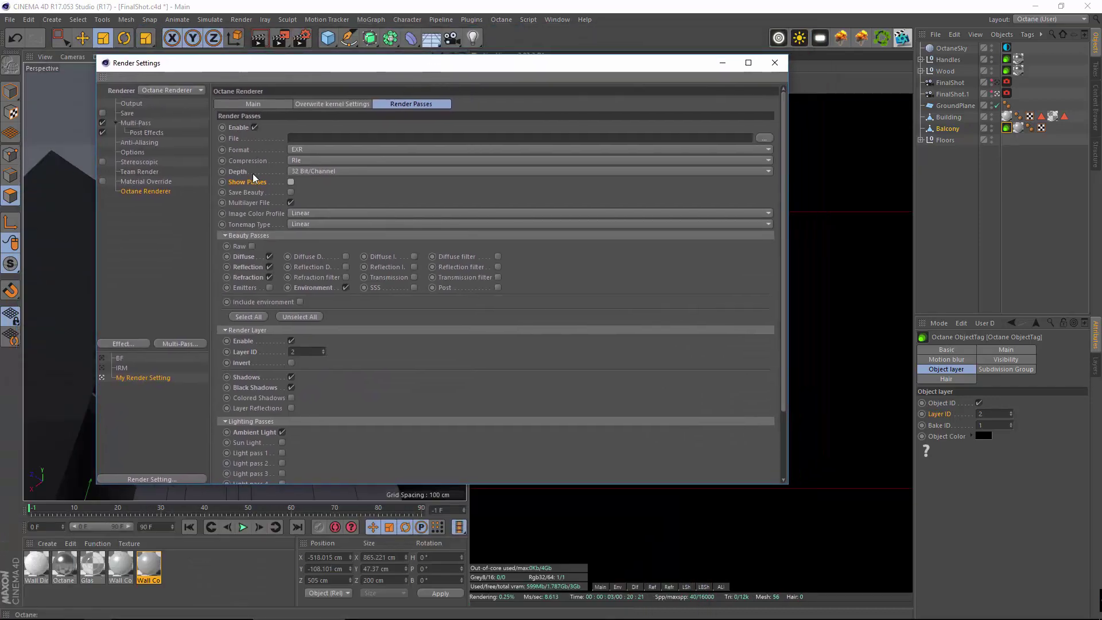
pyautogui.click(290, 182)
pyautogui.click(291, 341)
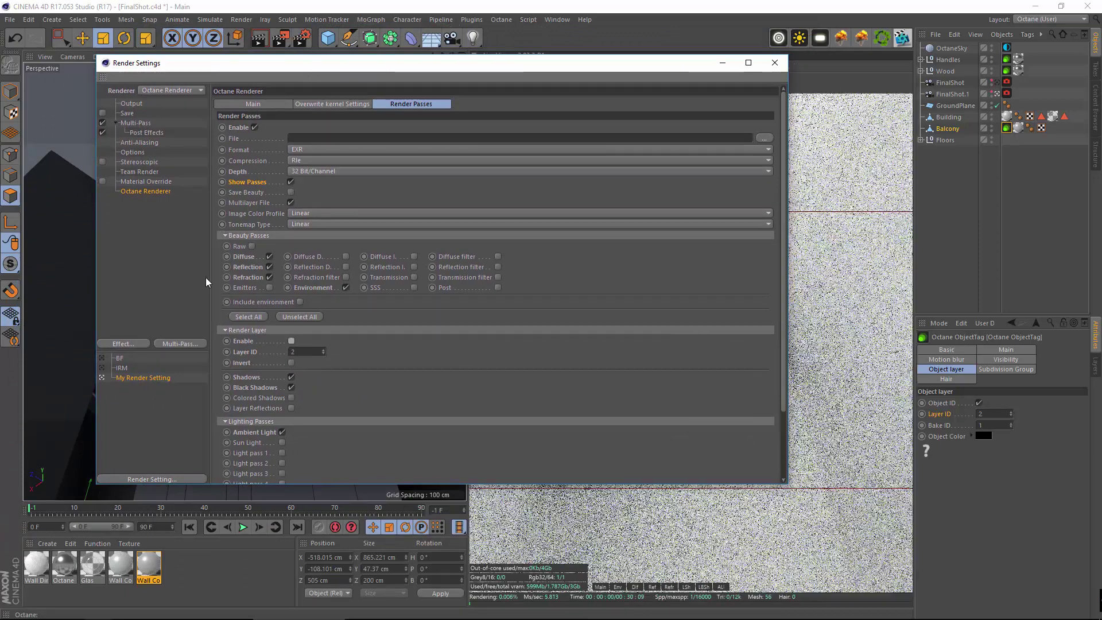
# Turn off Multilayer File and set the render passes' format to EXR after trying TIFF.
pyautogui.click(252, 203)
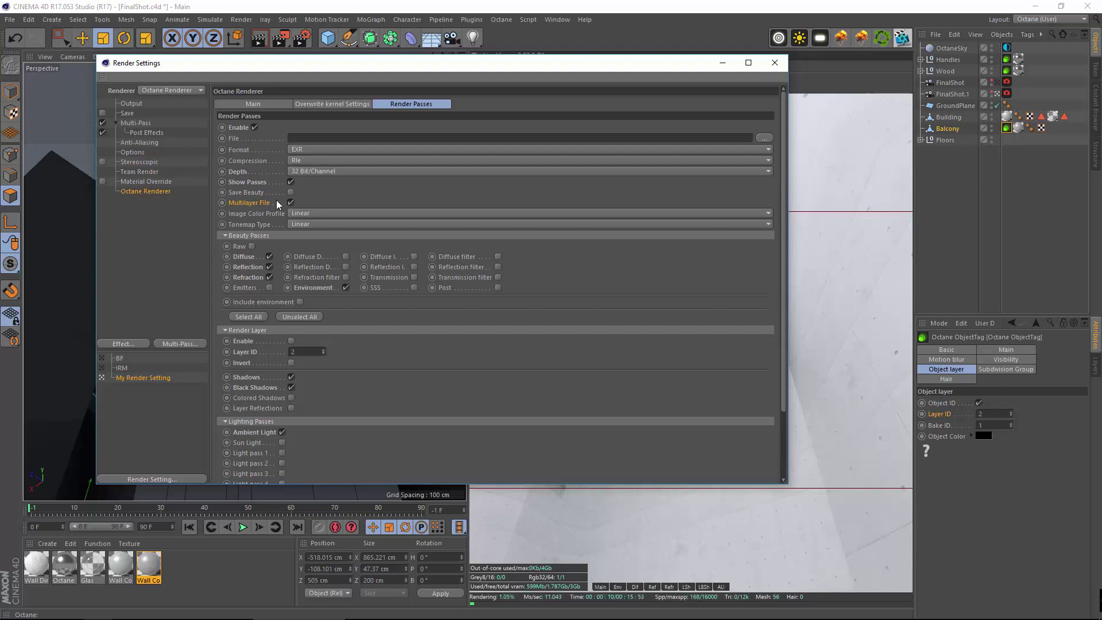
pyautogui.click(290, 202)
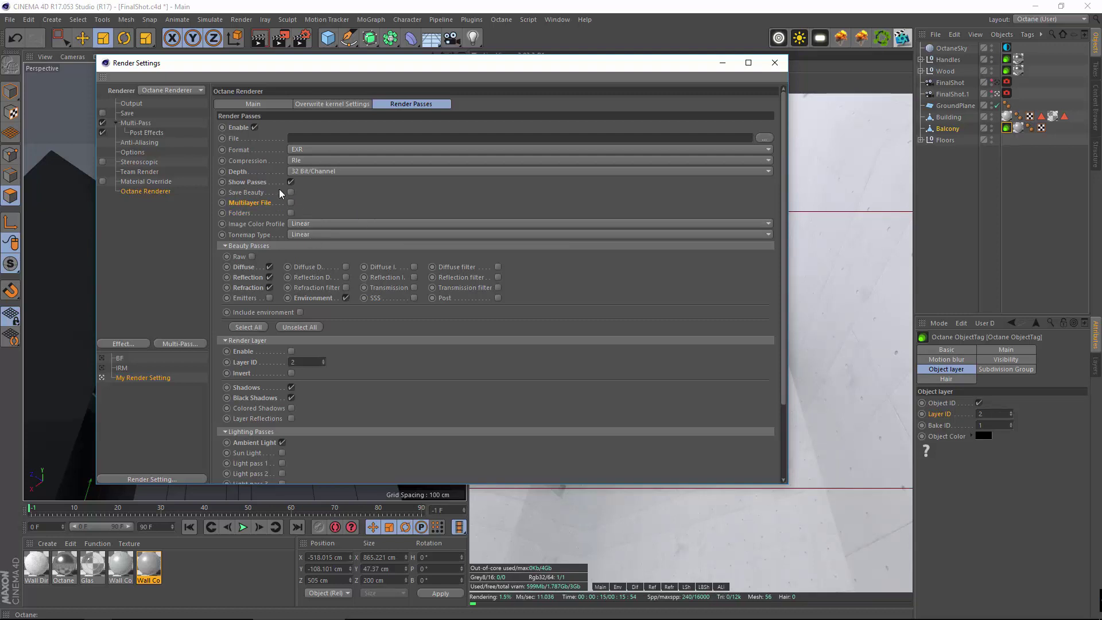
pyautogui.click(317, 149)
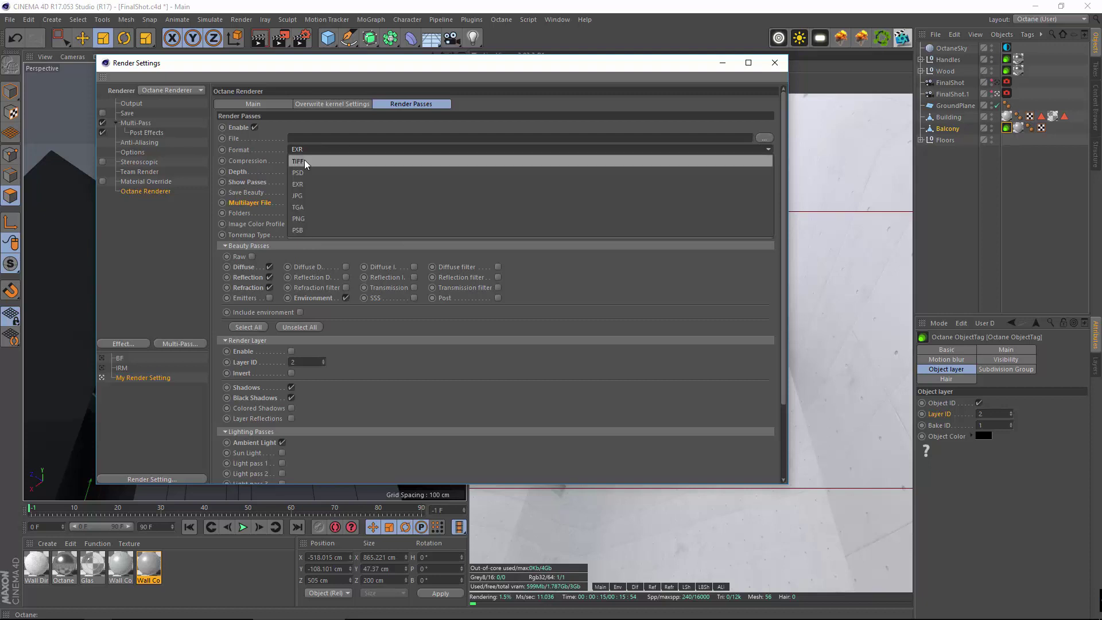
pyautogui.click(304, 160)
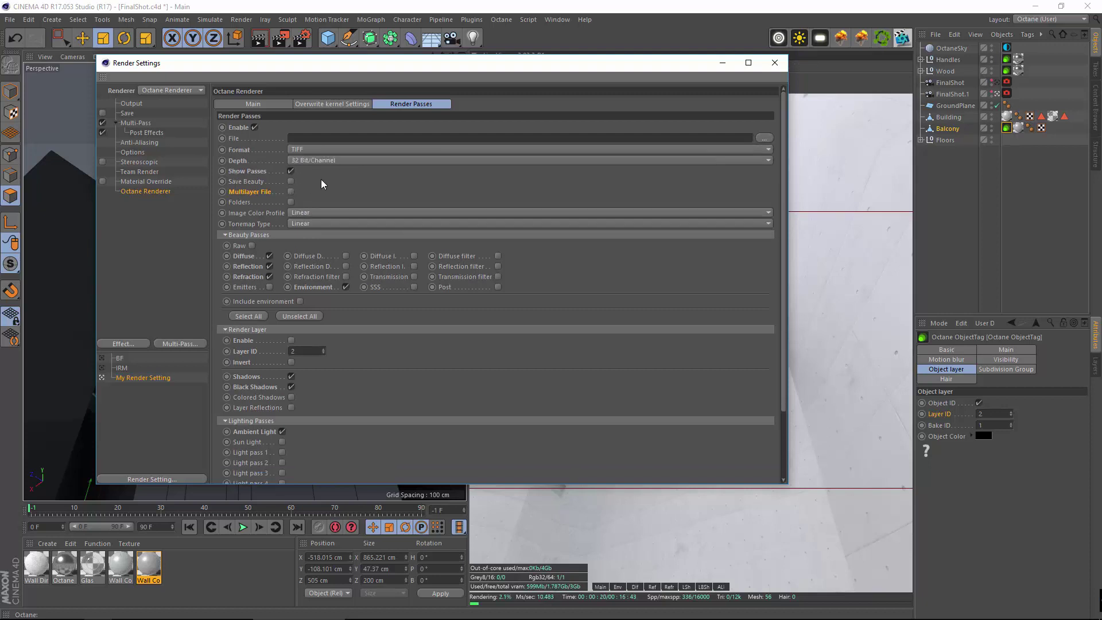
pyautogui.click(331, 149)
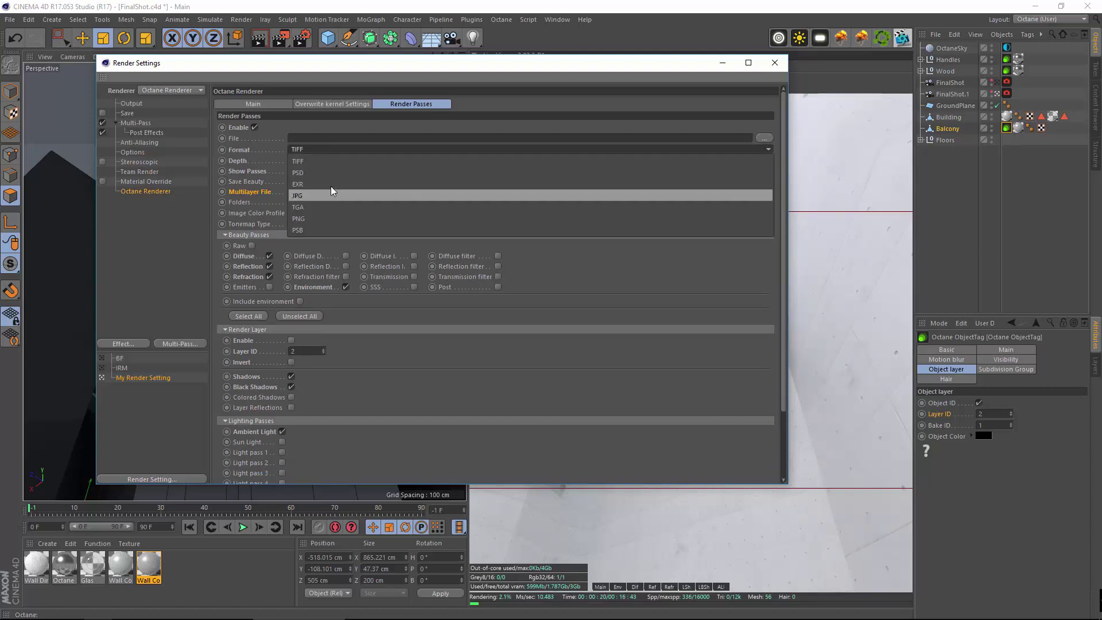
pyautogui.click(331, 185)
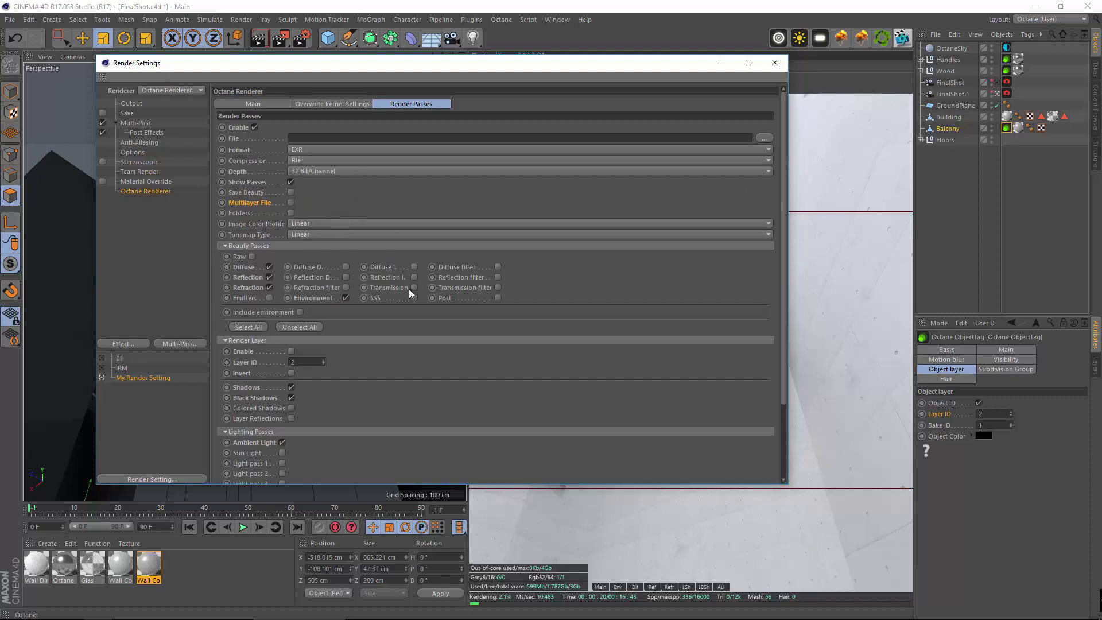
# Open the file browser for the render passes' output and go to the Become A 3D Artist folder inside ZeroToHero.
pyautogui.scroll(-3, 419, 259)
pyautogui.scroll(3, 434, 322)
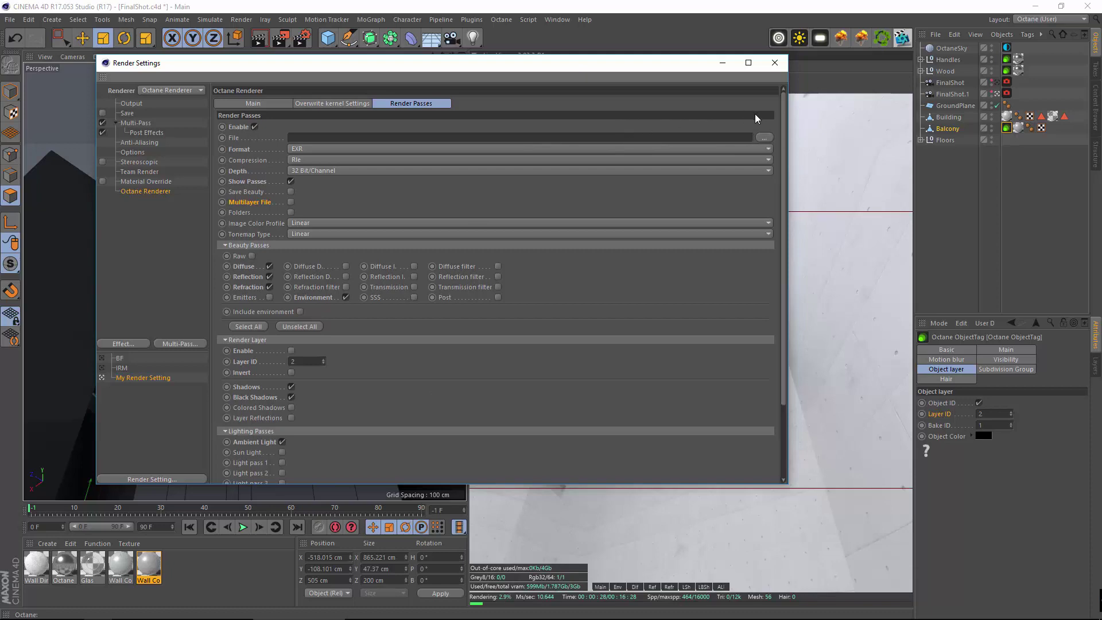
pyautogui.click(763, 137)
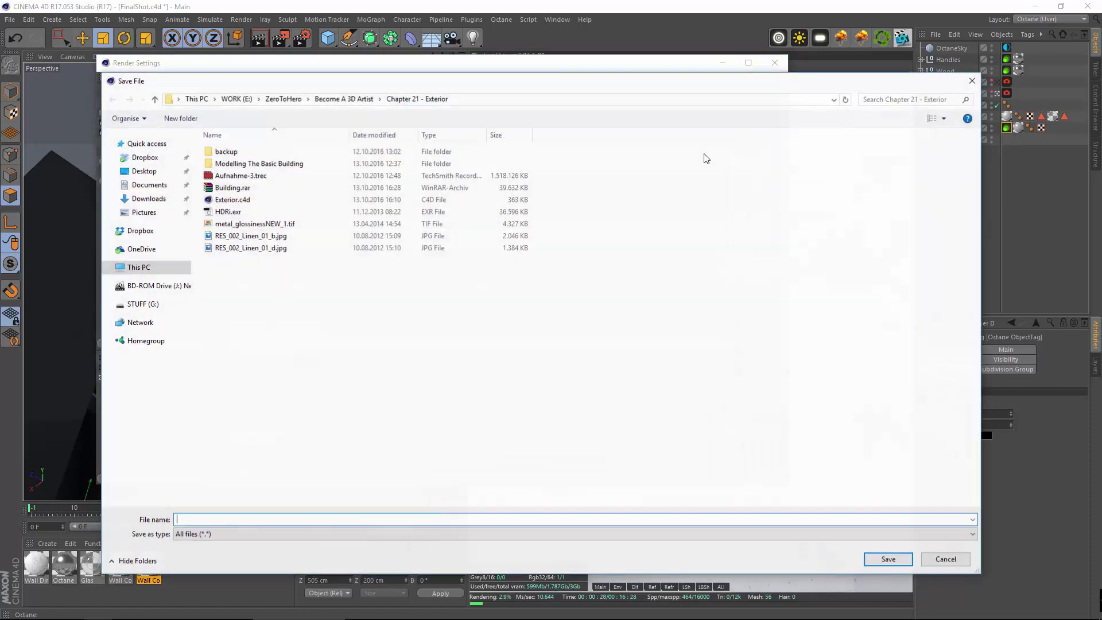
pyautogui.click(343, 99)
pyautogui.click(284, 98)
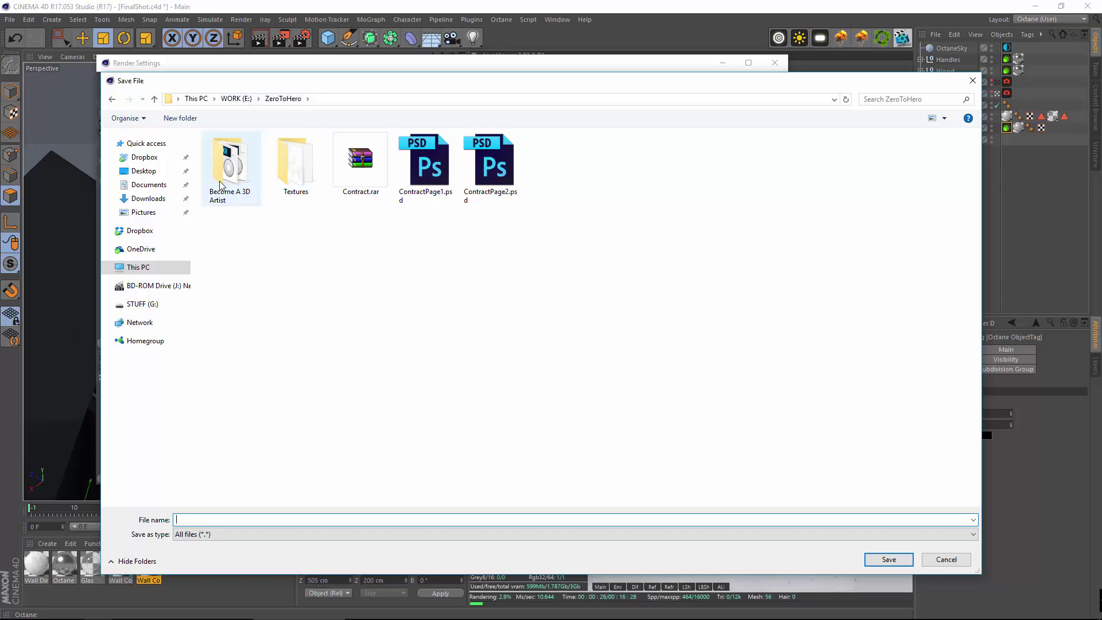
pyautogui.doubleClick(228, 166)
pyautogui.scroll(-1, 312, 419)
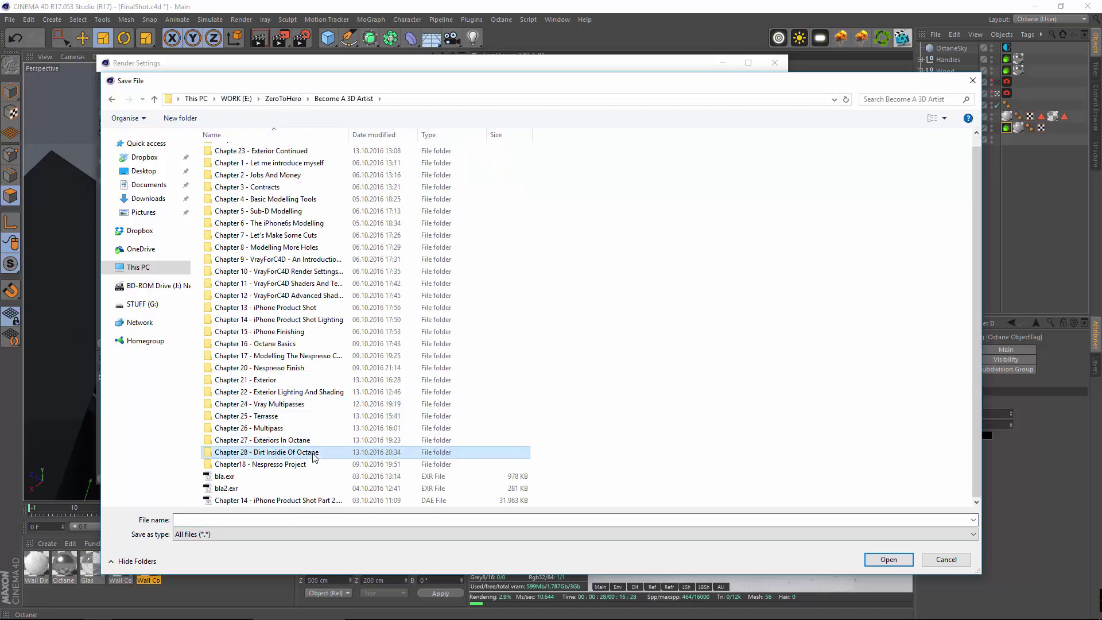
# Create a folder named "Chapter 29 - Multipasses" inside Become A 3D Artist.
pyautogui.rightClick(621, 380)
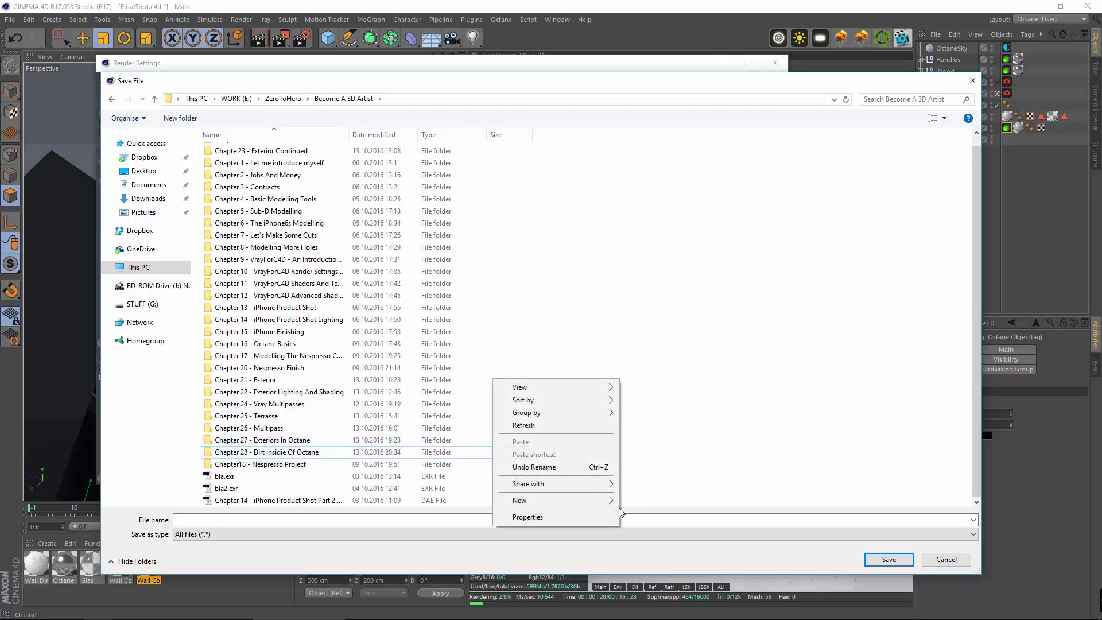
pyautogui.moveTo(605, 500)
pyautogui.click(356, 356)
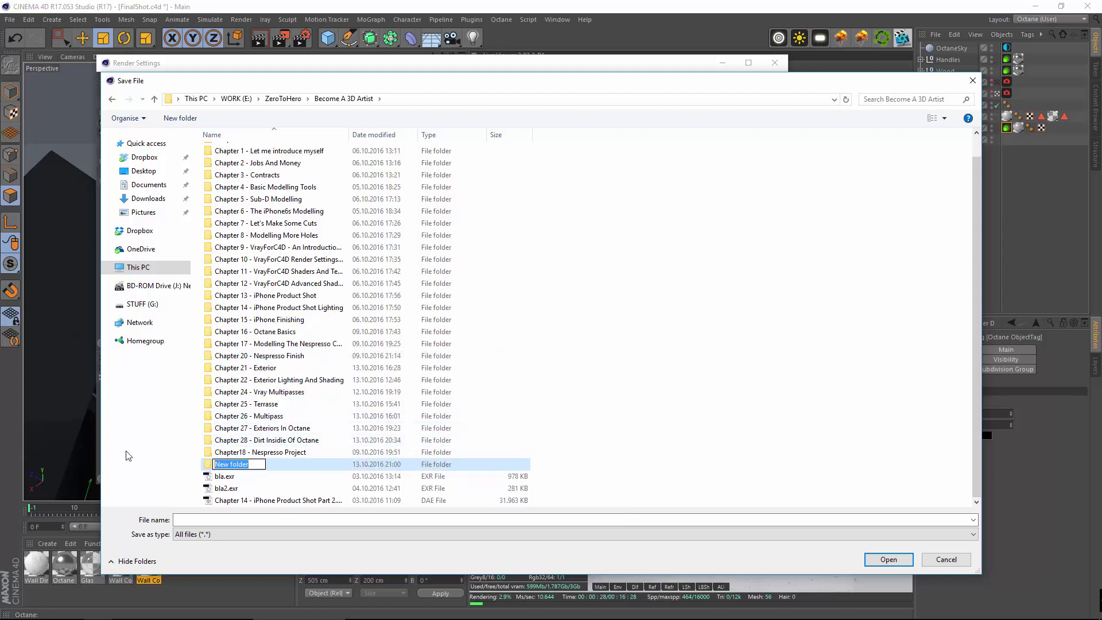
pyautogui.write('Chapter 29 - Multipasses')
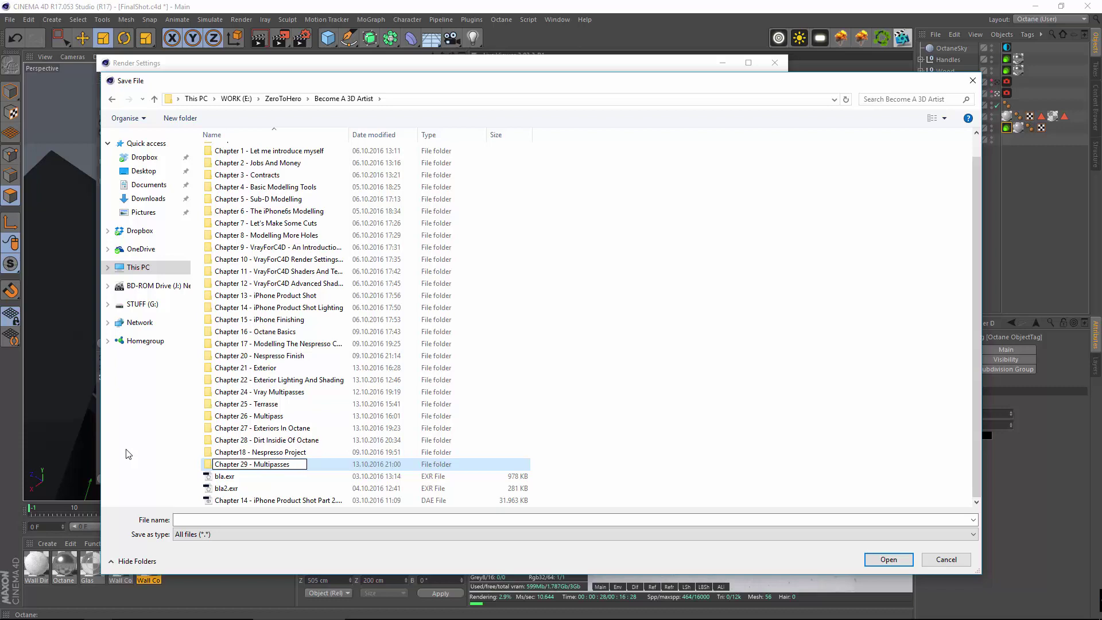
pyautogui.press('Return')
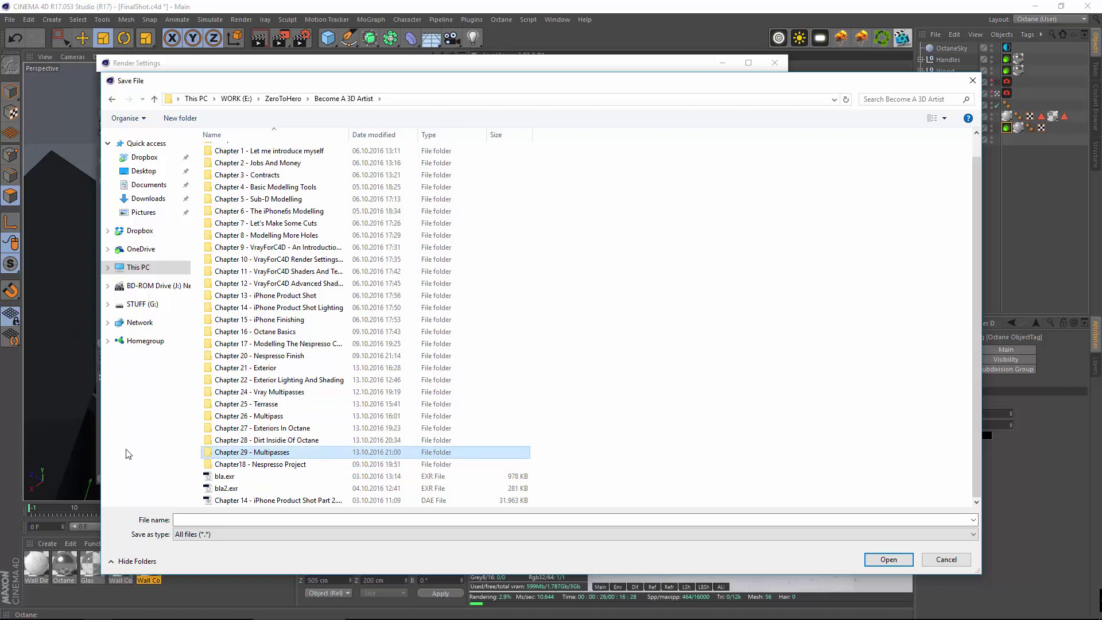
# Set the render passes' output file to "multi" inside the Chapter 29 - Multipasses folder.
pyautogui.doubleClick(272, 457)
pyautogui.click(218, 515)
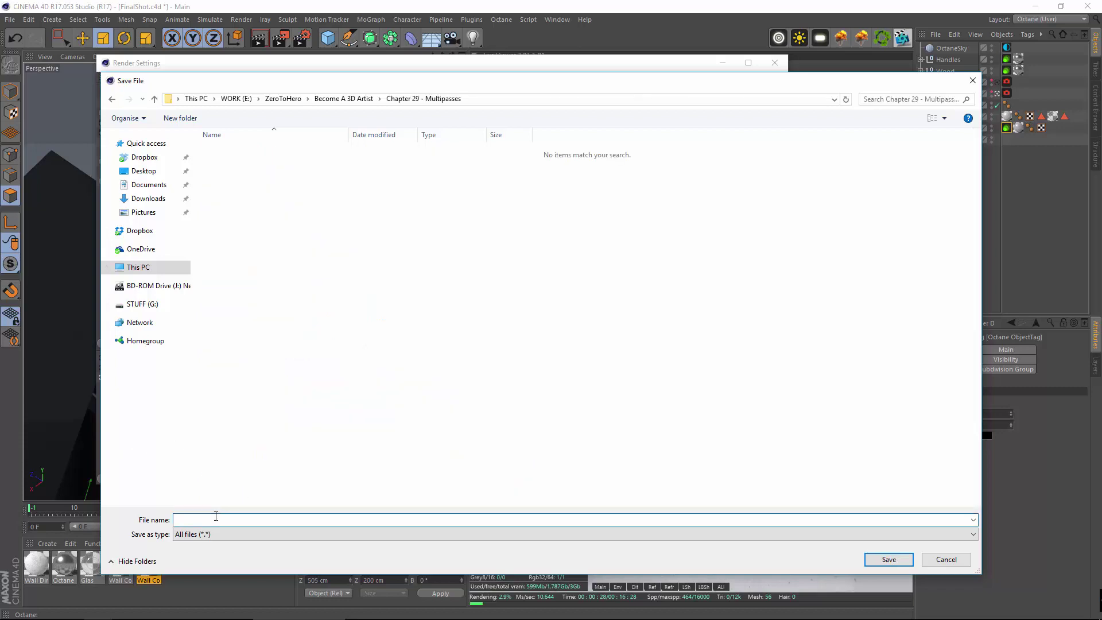
pyautogui.write('multi')
pyautogui.press('Return')
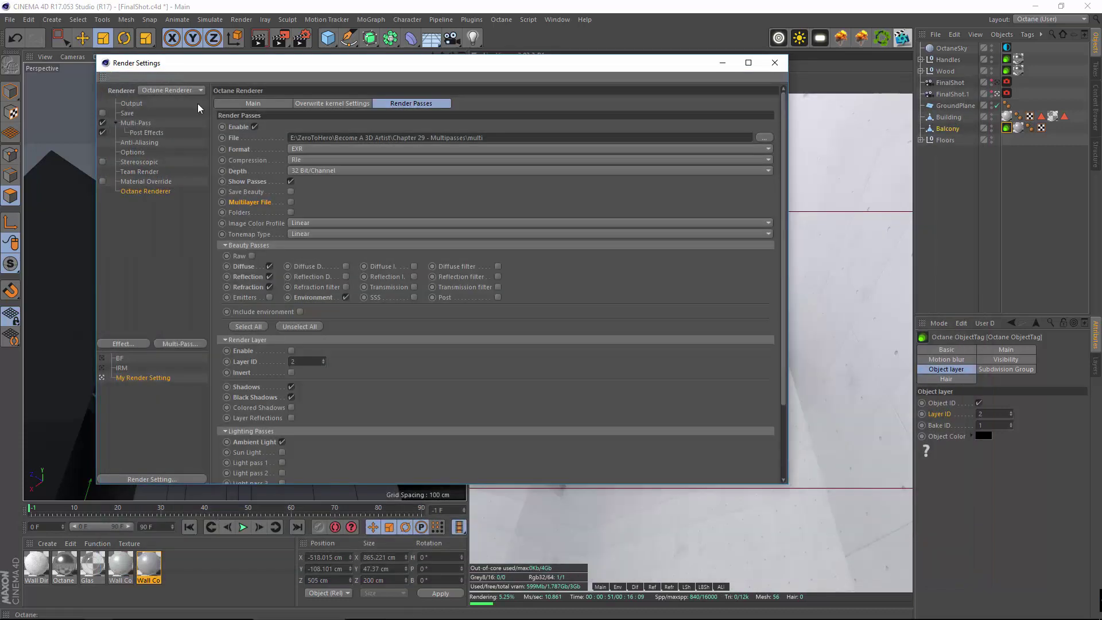
# Check the Multi-Pass and Anti-Aliasing render settings and turn off Multi-Pass.
pyautogui.click(118, 123)
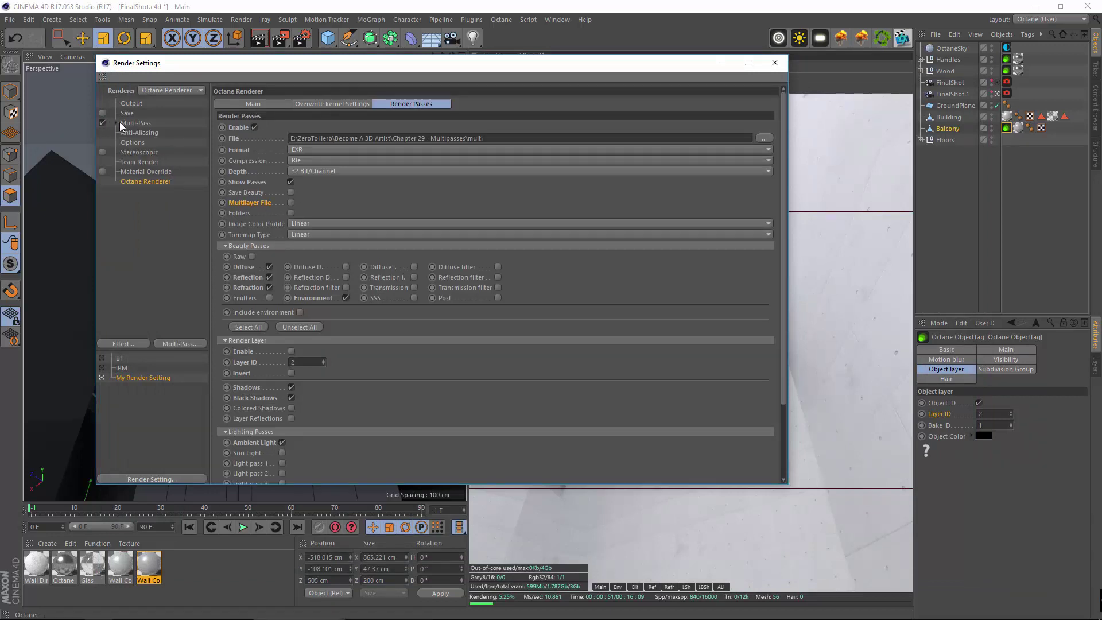
pyautogui.click(123, 123)
pyautogui.click(142, 133)
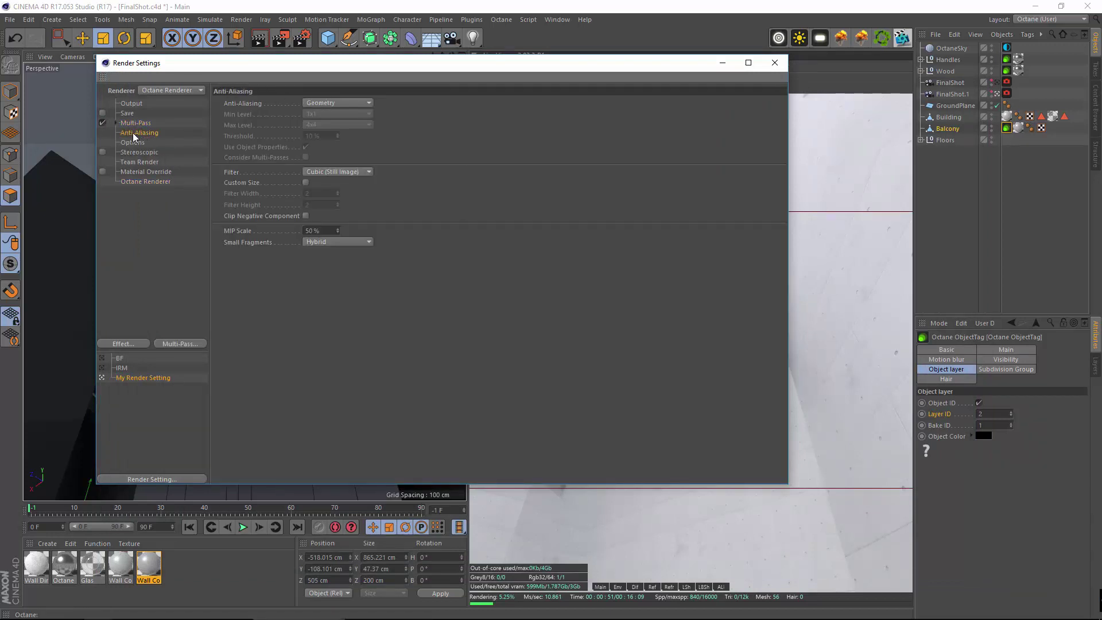
pyautogui.click(135, 124)
pyautogui.click(116, 123)
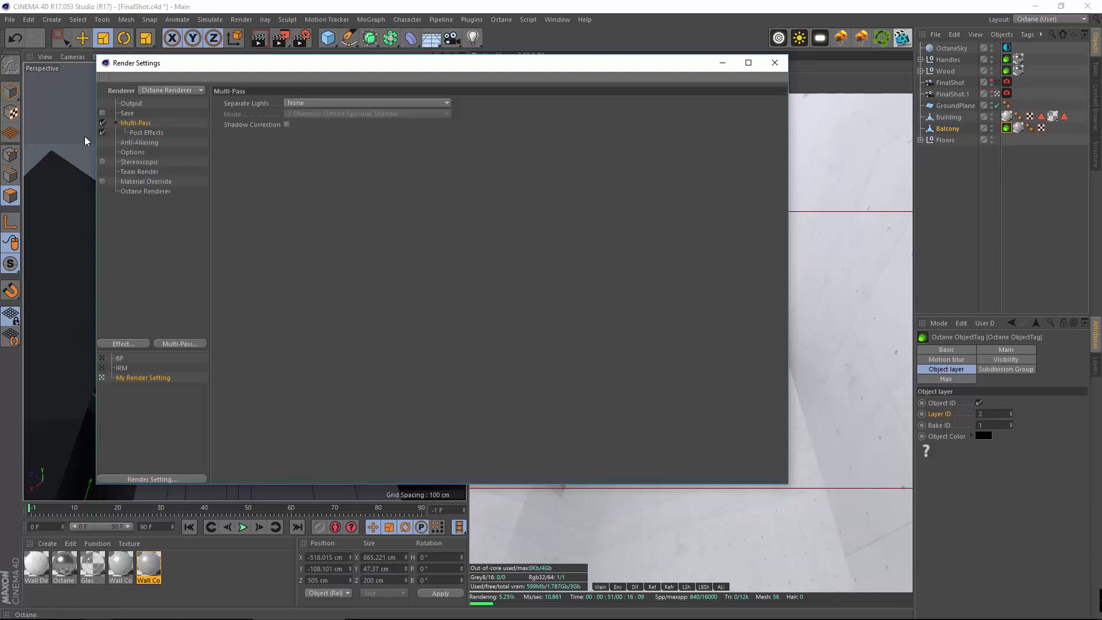
pyautogui.click(102, 122)
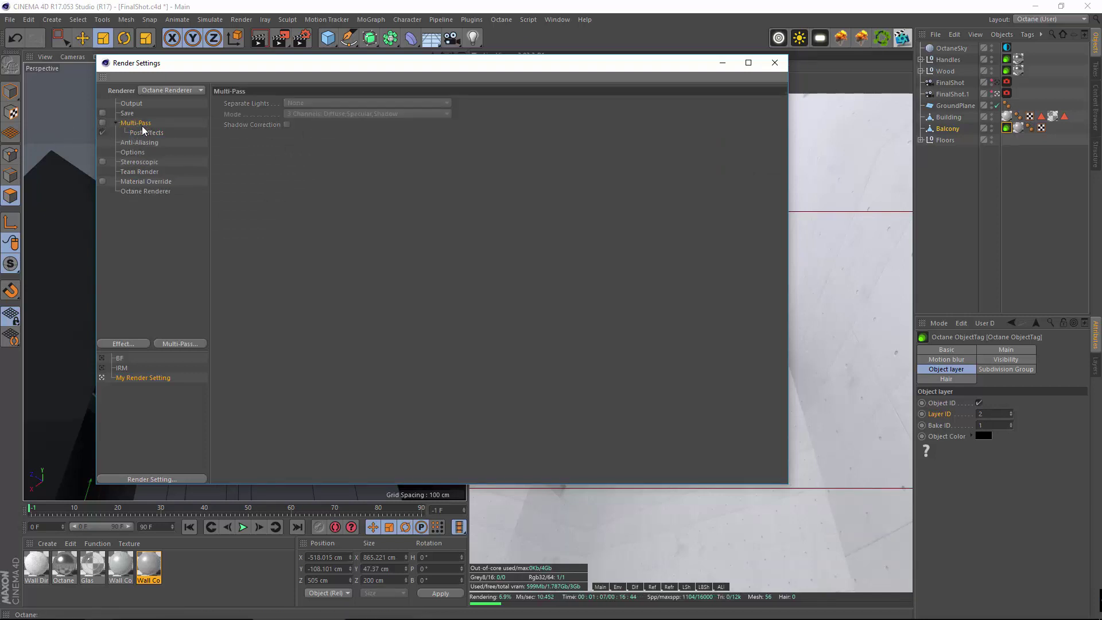
# Enable saving of the regular image with a depth of 16 Bit/Channel.
pyautogui.click(127, 113)
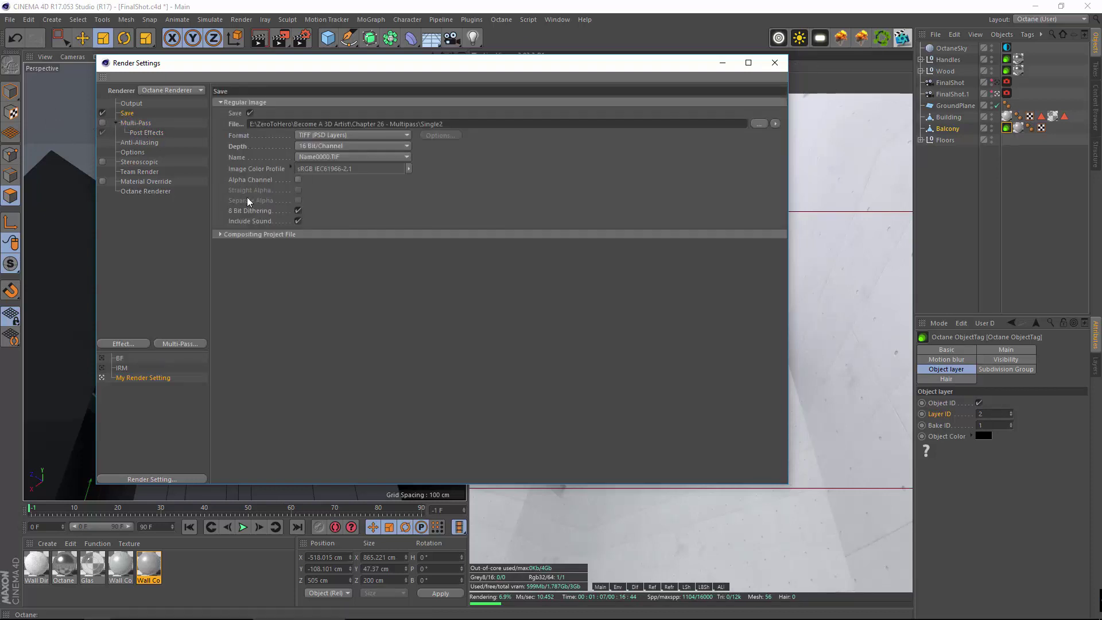
pyautogui.click(379, 234)
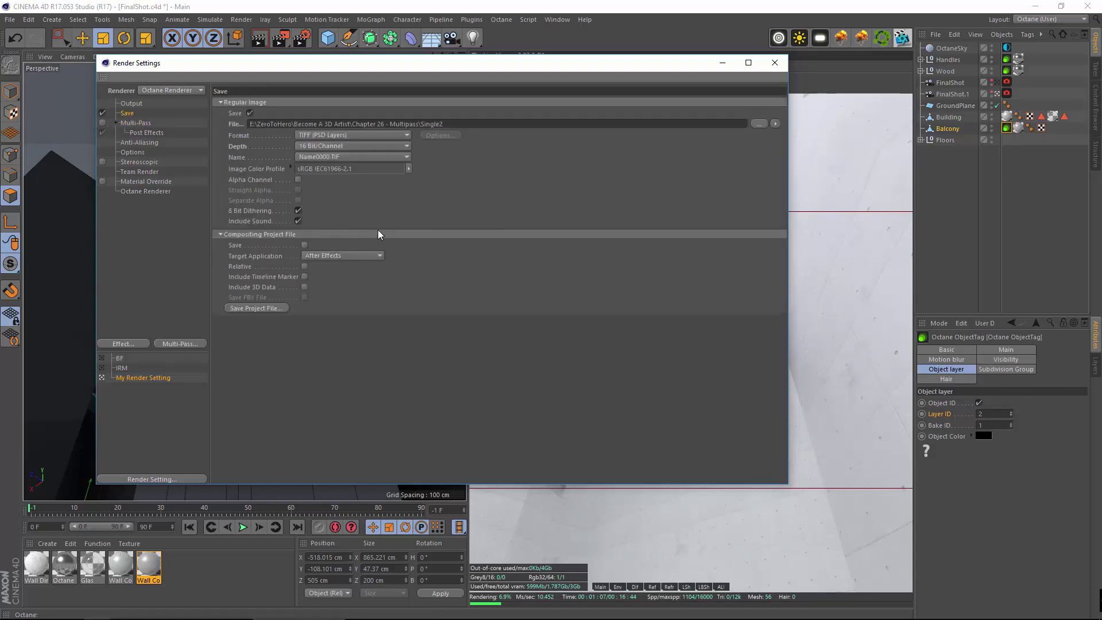
pyautogui.click(354, 146)
pyautogui.click(342, 167)
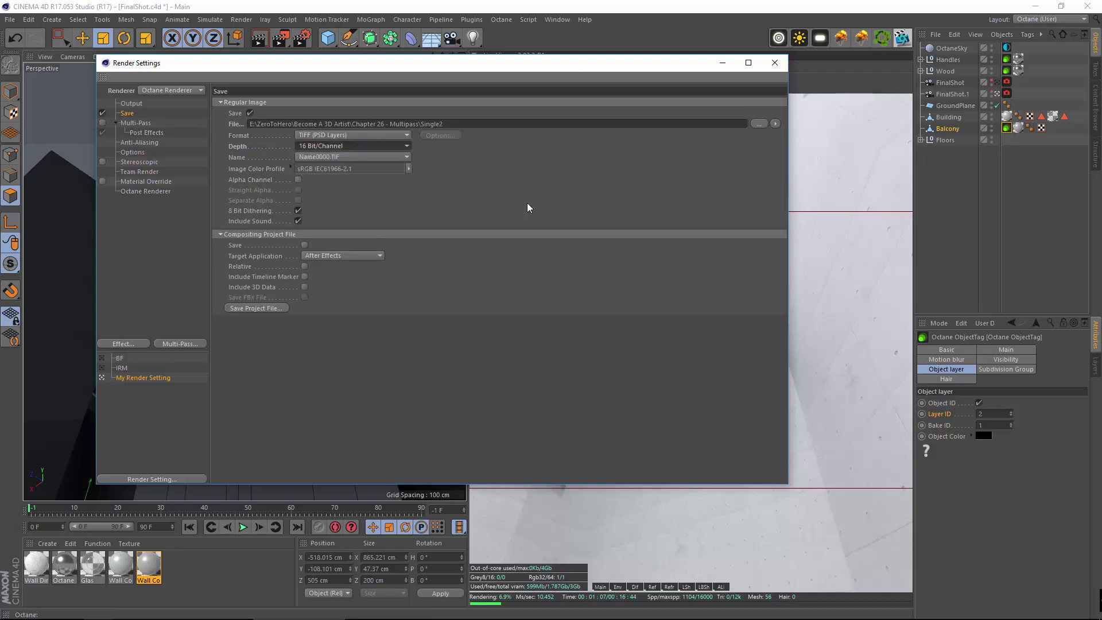
# Set the regular image's output file to "Single" inside the Chapter 29 - Multipasses folder.
pyautogui.click(757, 123)
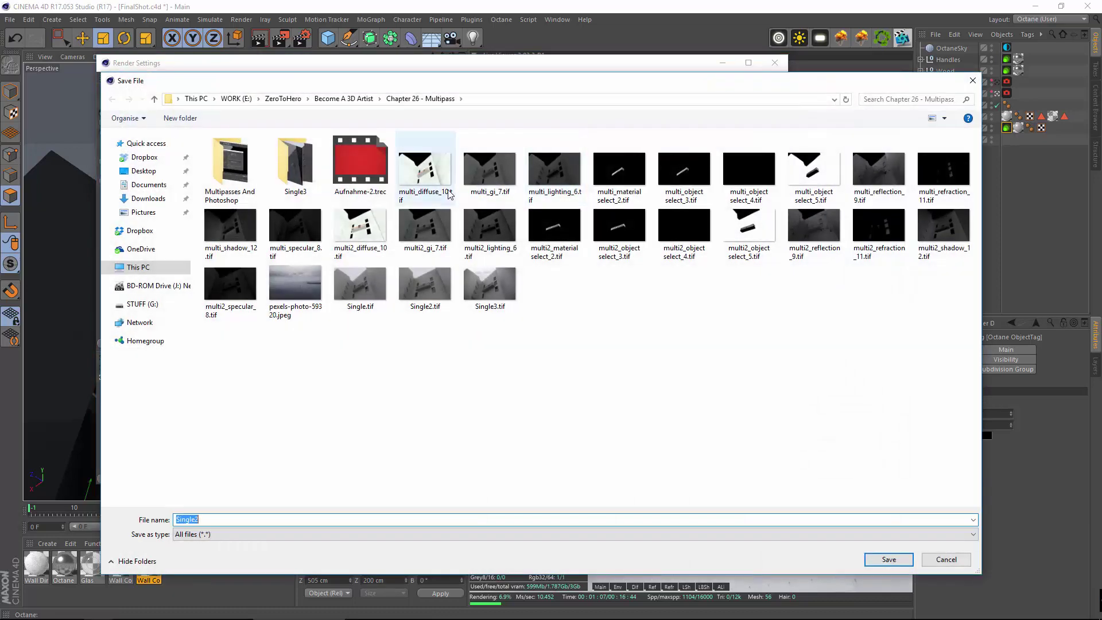
pyautogui.click(352, 99)
pyautogui.scroll(-1, 280, 401)
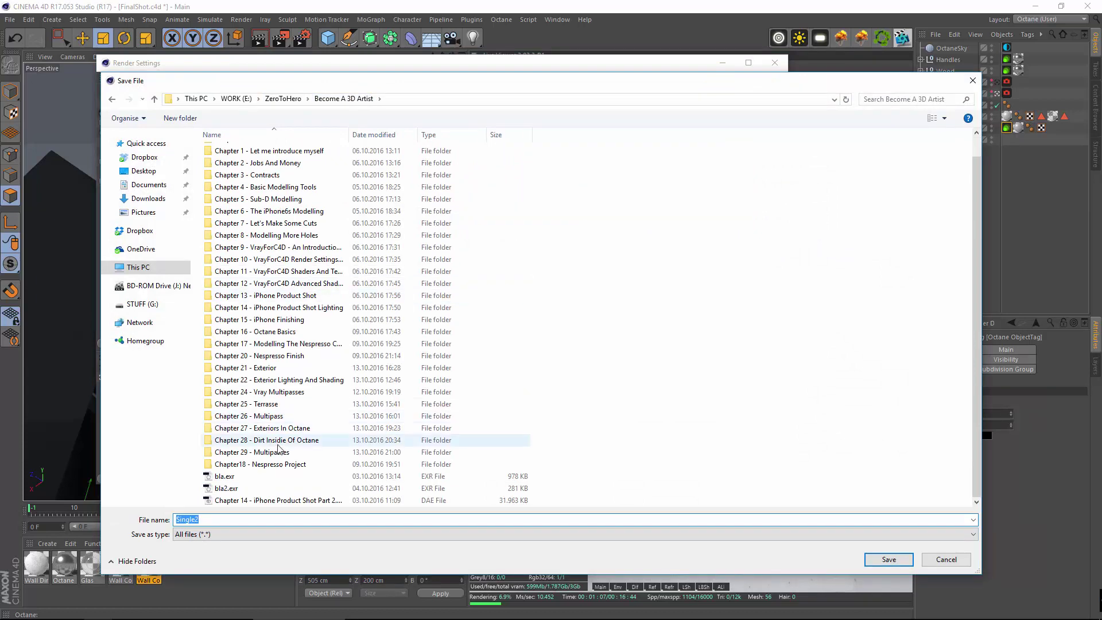
pyautogui.doubleClick(280, 452)
pyautogui.click(210, 519)
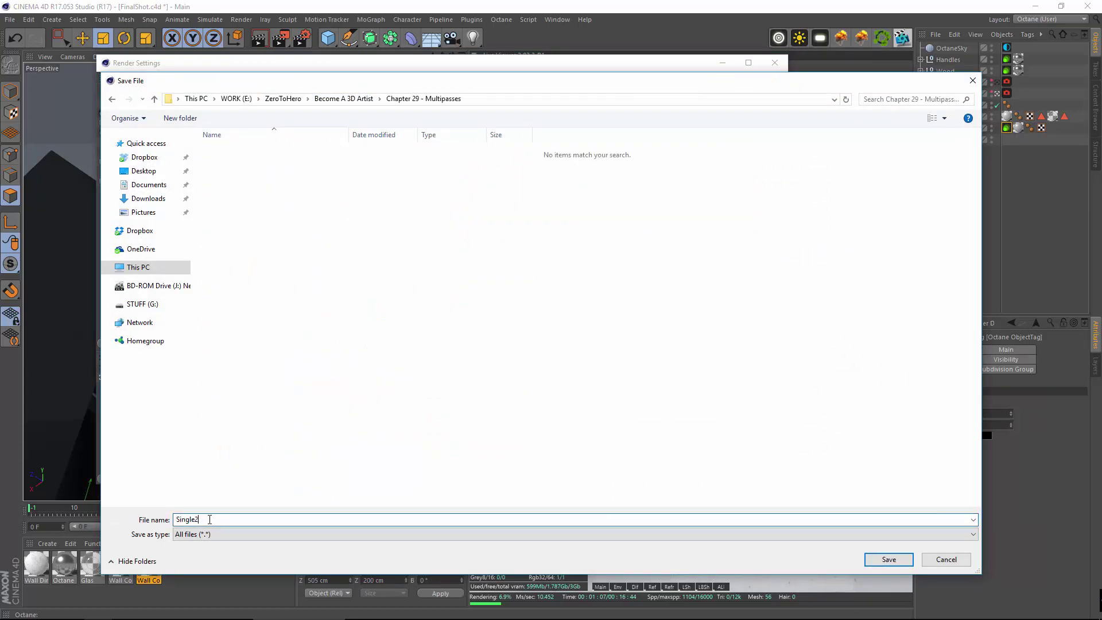
pyautogui.press('Return')
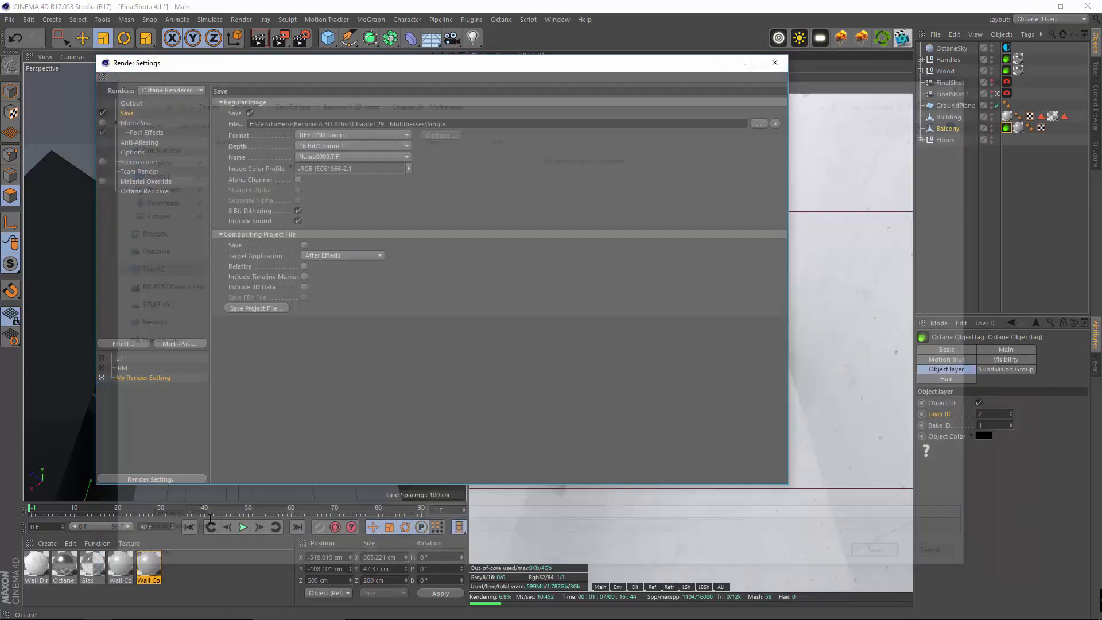
# Examine the Octane Renderer's render pass, main, network render, render region and kernel override settings, and close the render settings.
pyautogui.click(129, 191)
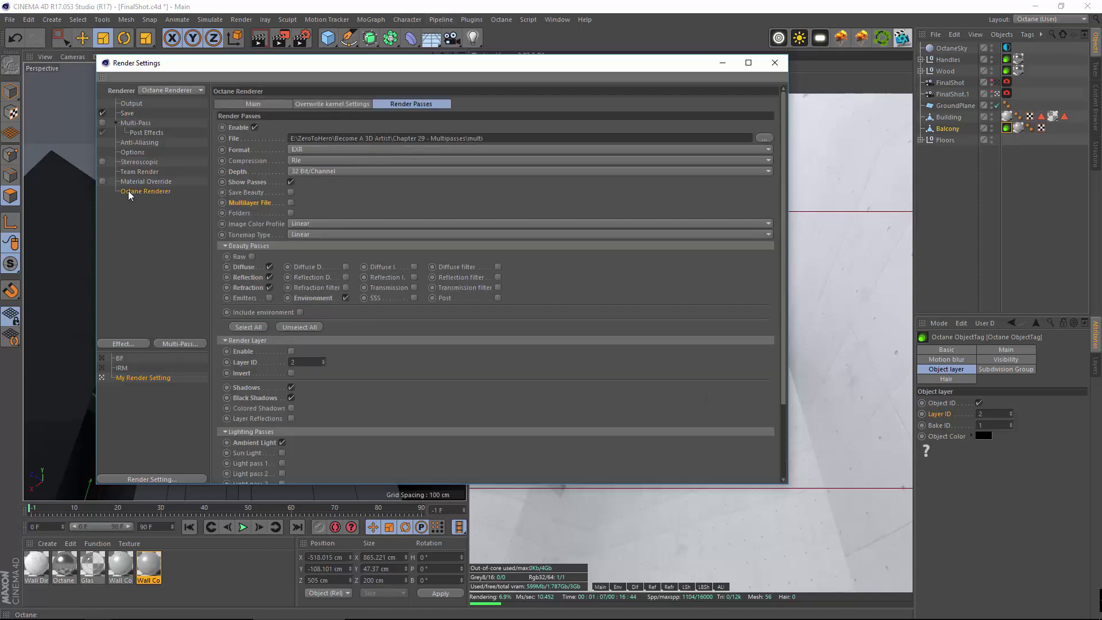
pyautogui.moveTo(401, 193); pyautogui.dragTo(357, 218)
pyautogui.click(268, 103)
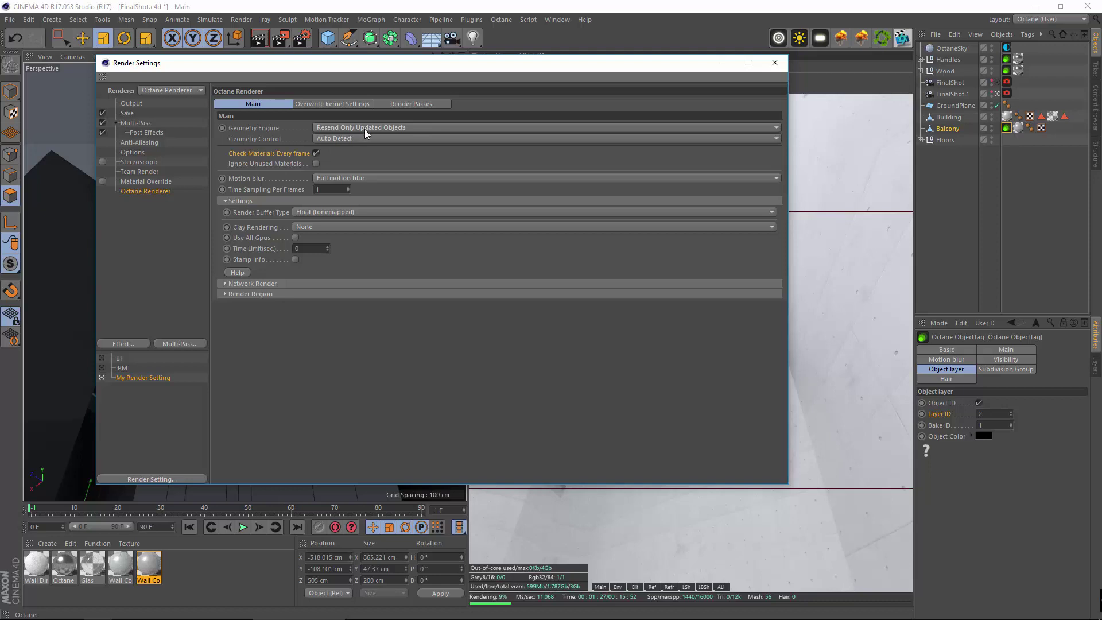
pyautogui.click(290, 285)
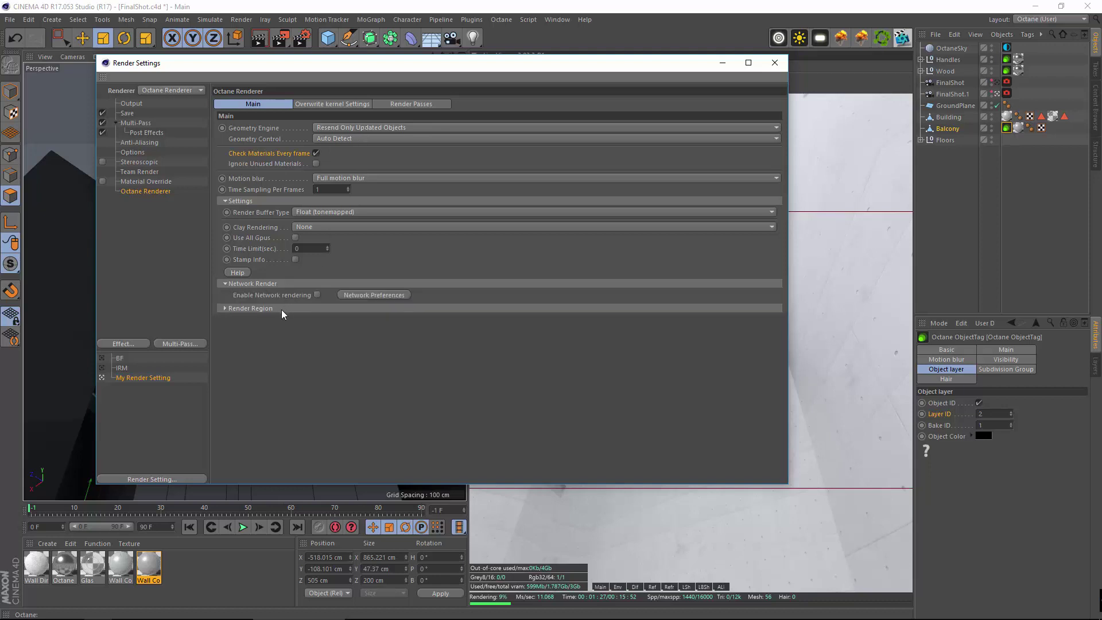
pyautogui.click(282, 309)
pyautogui.click(282, 309)
pyautogui.click(284, 284)
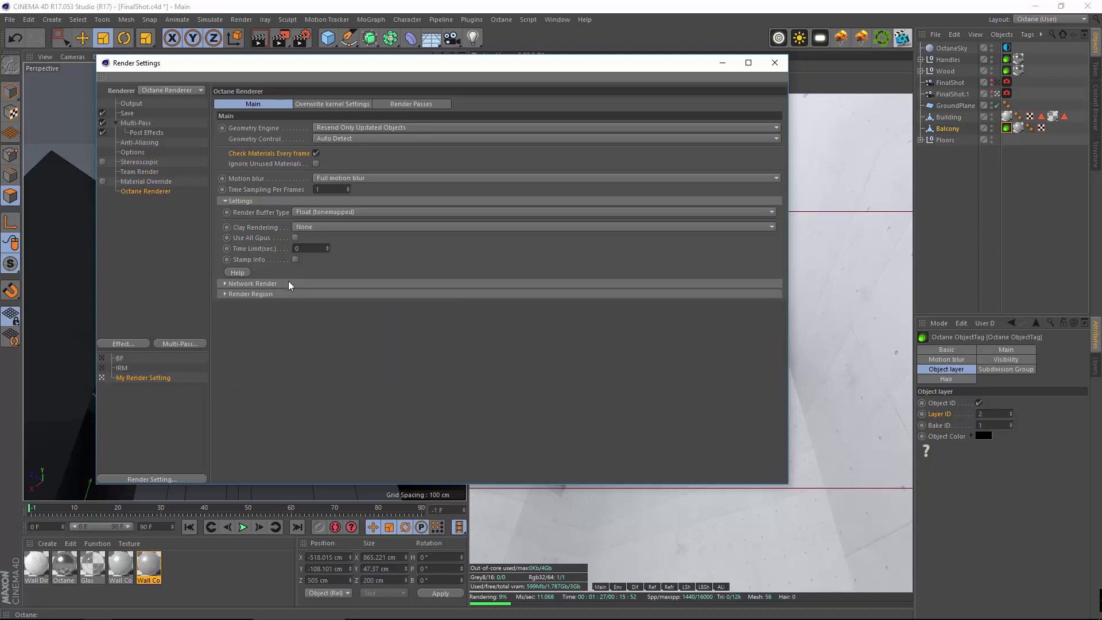
pyautogui.click(289, 284)
pyautogui.click(280, 309)
pyautogui.click(260, 308)
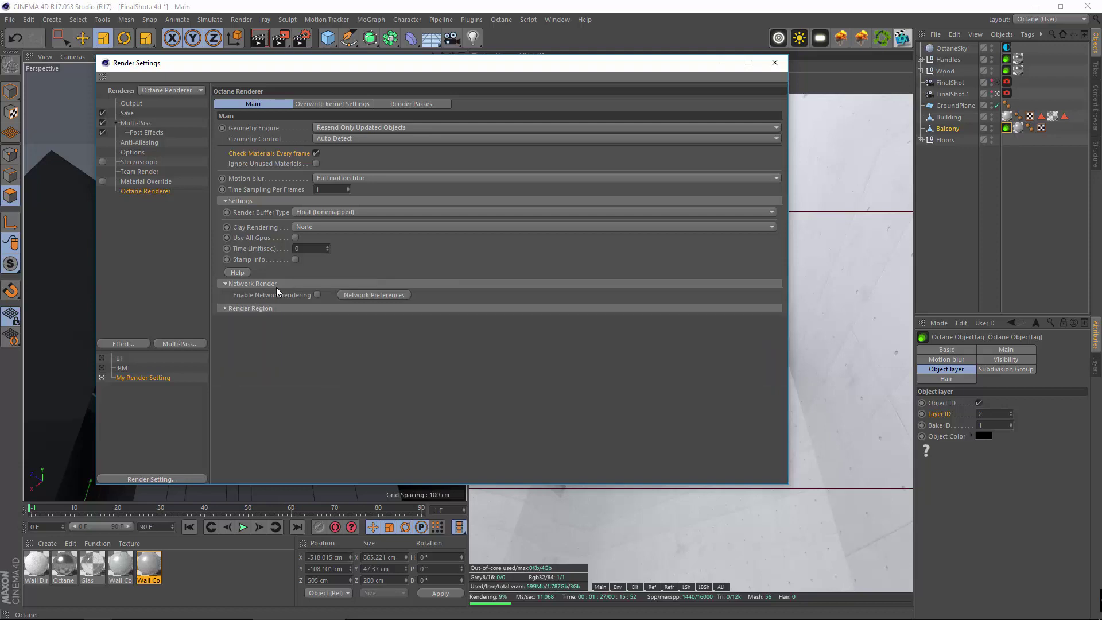
pyautogui.click(278, 285)
pyautogui.click(336, 103)
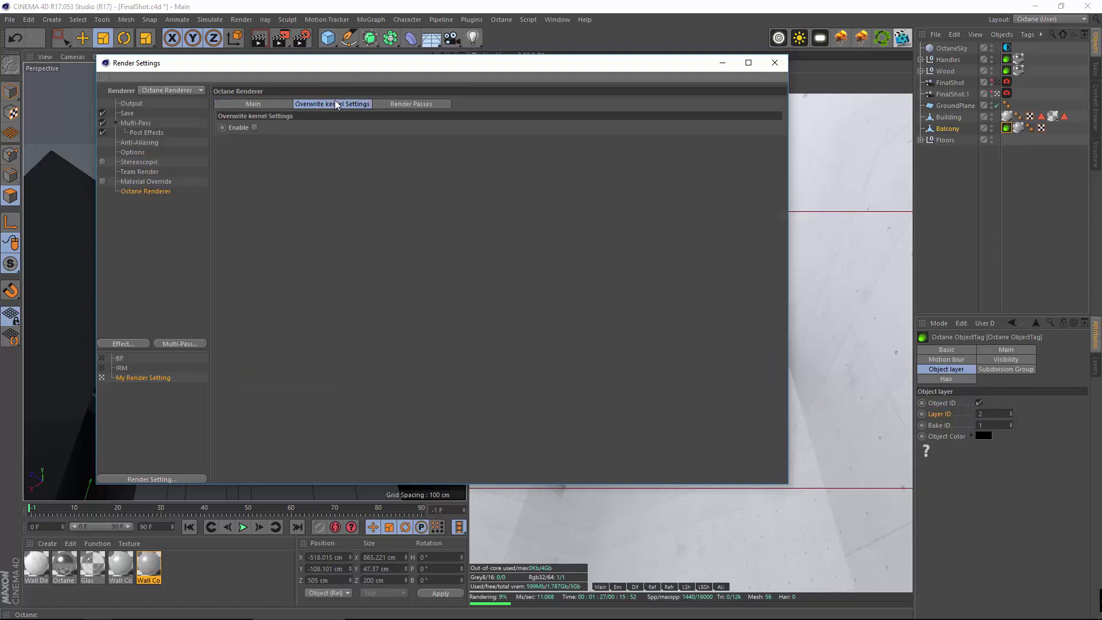
pyautogui.click(264, 105)
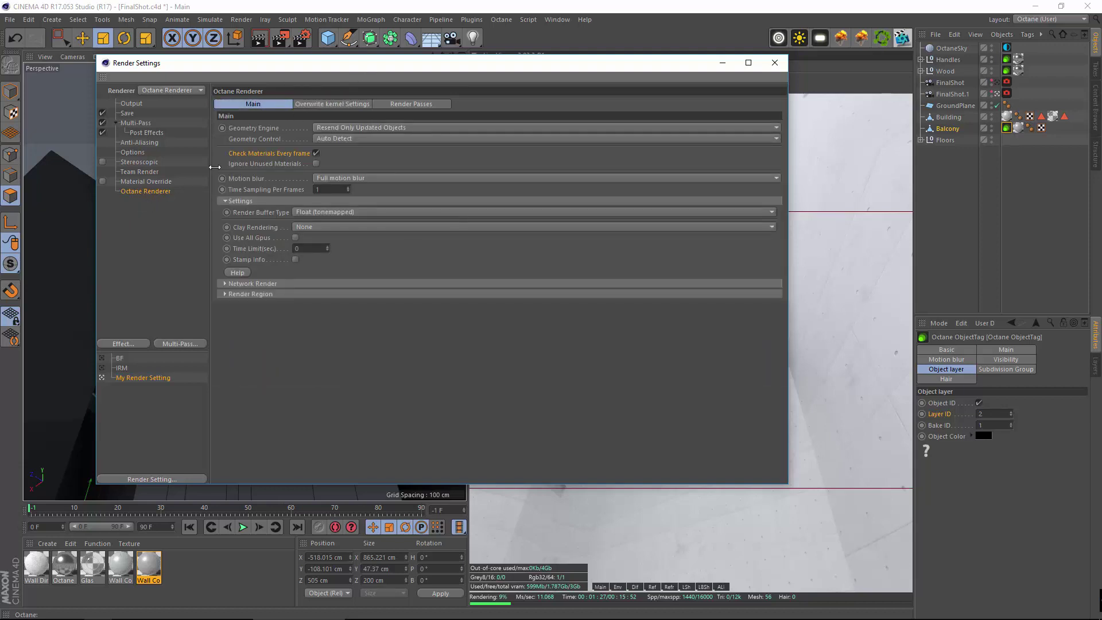
pyautogui.click(775, 62)
# Set the Pathtracing kernel's Max. samples to 2000 in the Octane settings.
pyautogui.click(554, 84)
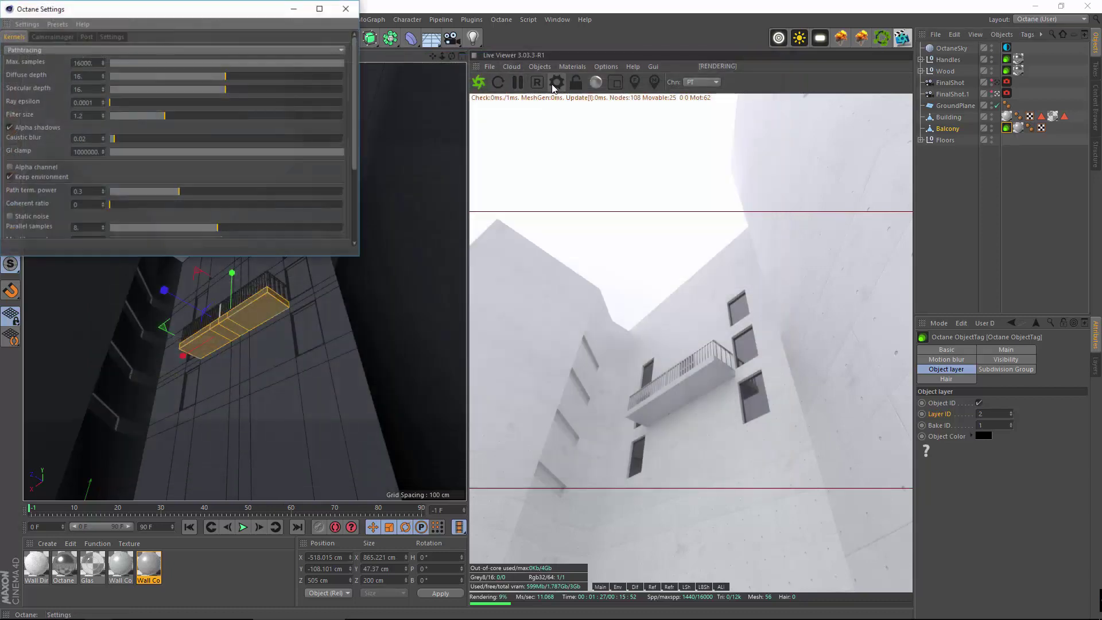
pyautogui.moveTo(127, 19); pyautogui.dragTo(292, 172)
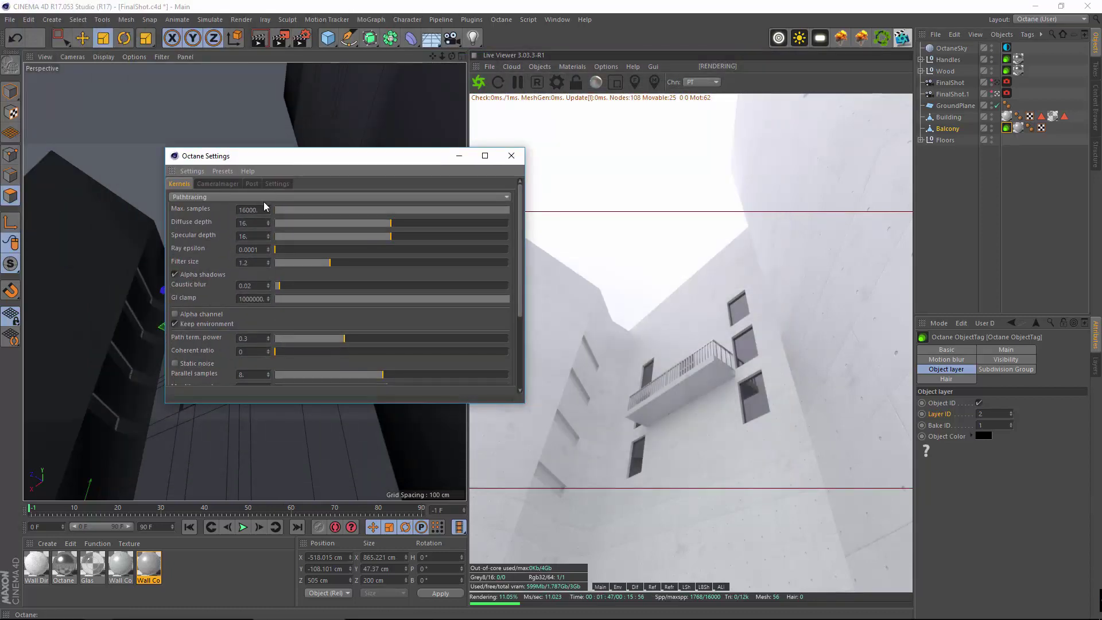
pyautogui.moveTo(261, 209); pyautogui.dragTo(188, 193)
pyautogui.write('2000')
pyautogui.press('Return')
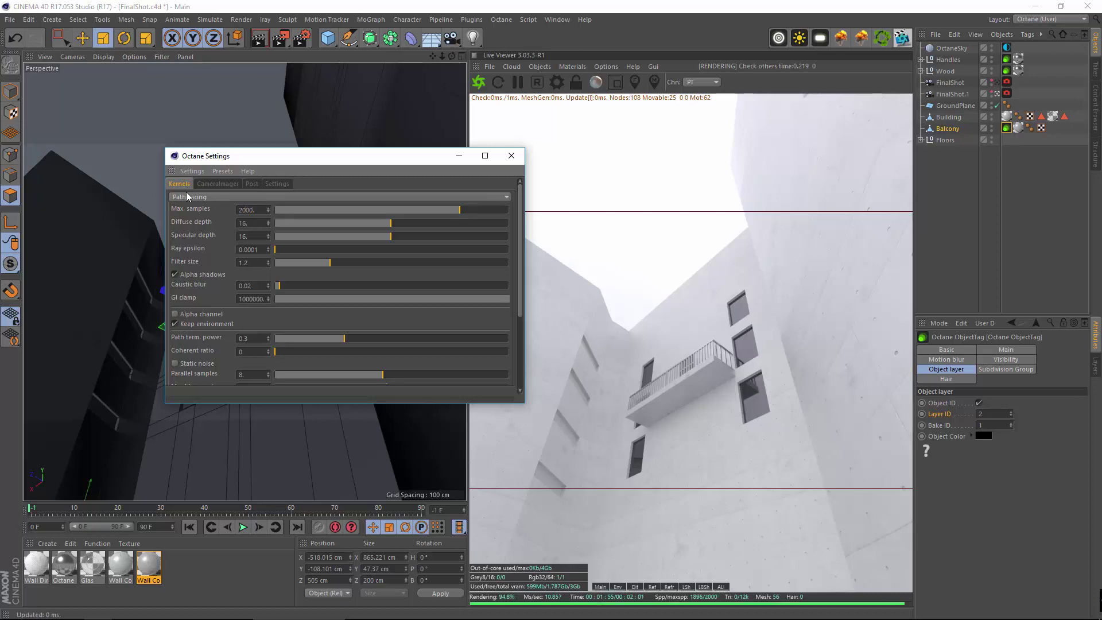
pyautogui.scroll(-3, 278, 334)
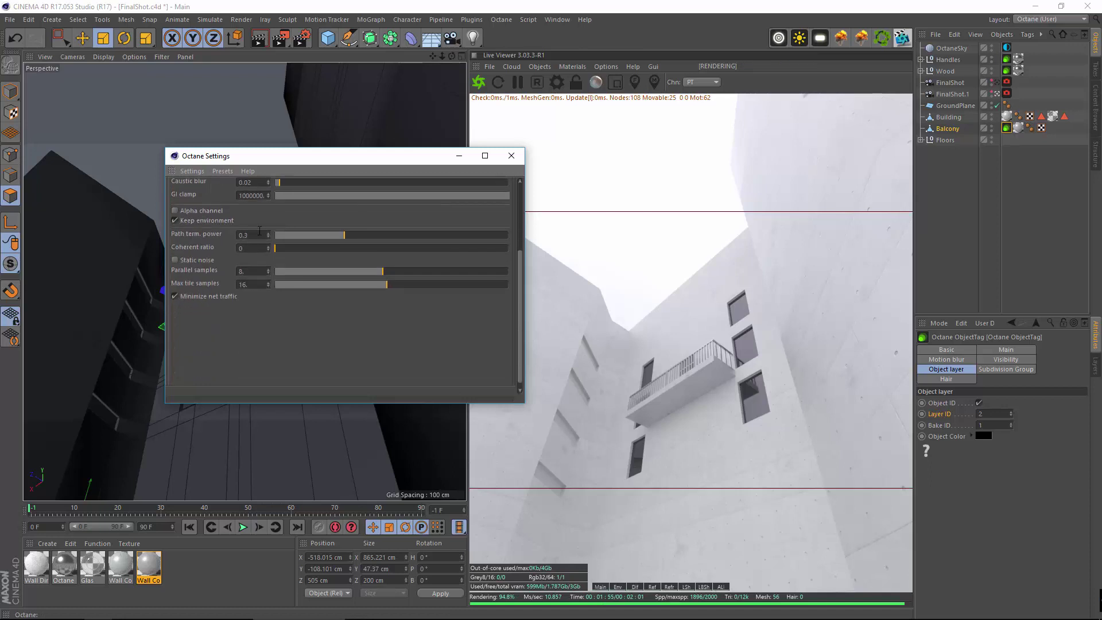
pyautogui.scroll(3, 225, 383)
# Examine the render priority options for the GPU devices, keep PRIORITY_LOW, and close the Octane settings.
pyautogui.click(277, 183)
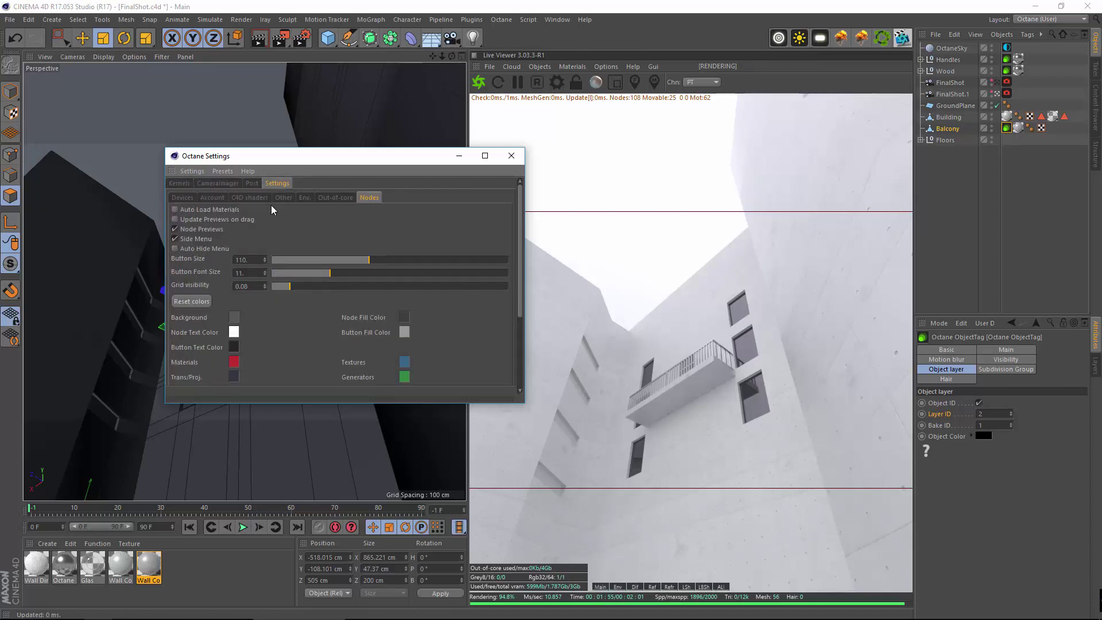
pyautogui.click(182, 197)
pyautogui.click(279, 218)
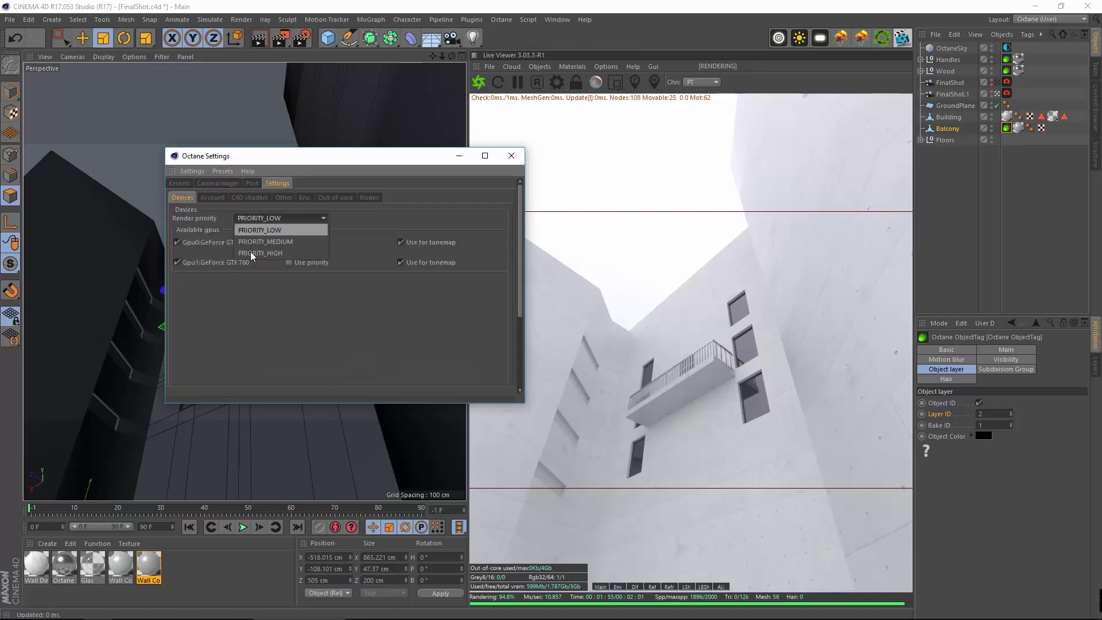
pyautogui.click(276, 265)
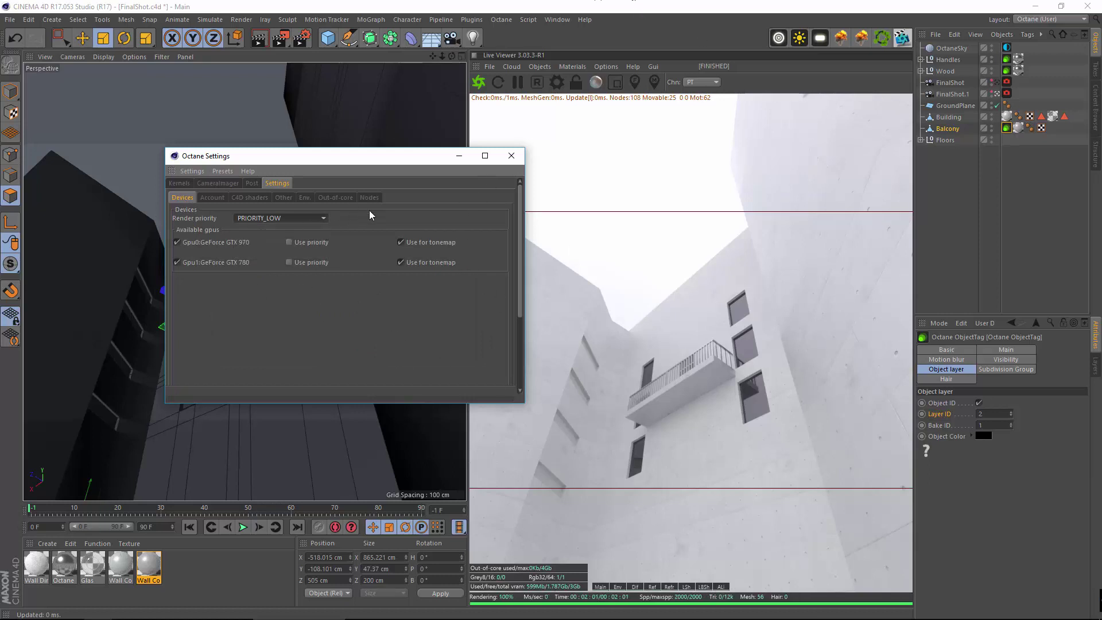
pyautogui.click(511, 156)
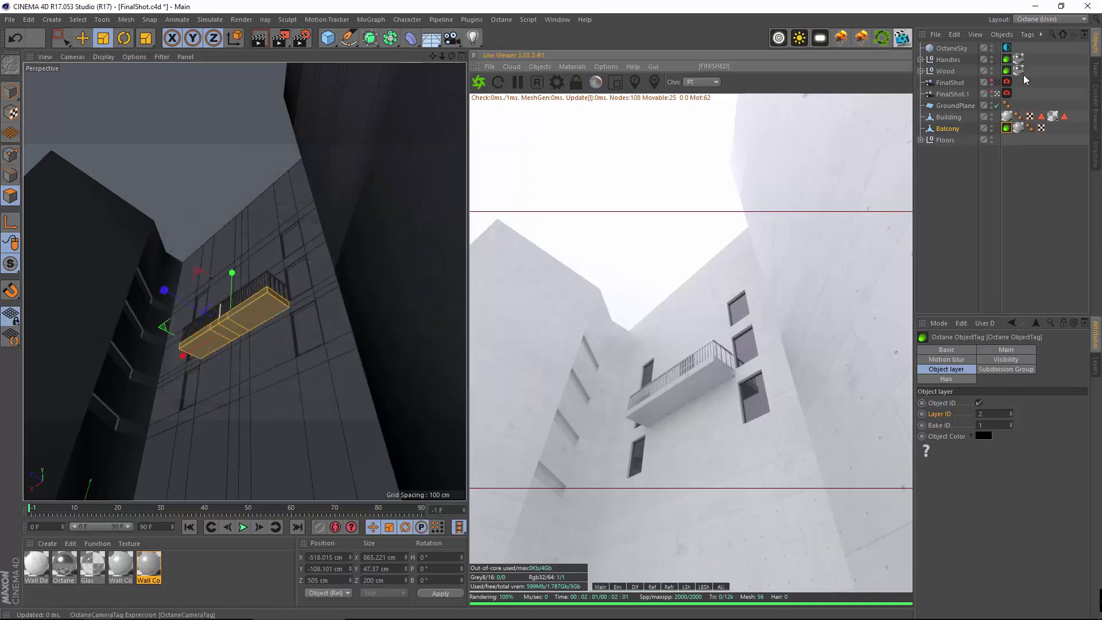
# Raise the aperture of the FinalShot.1 camera's Octane tag to about 2.725 cm in its Thinlens settings.
pyautogui.click(1008, 95)
pyautogui.click(993, 360)
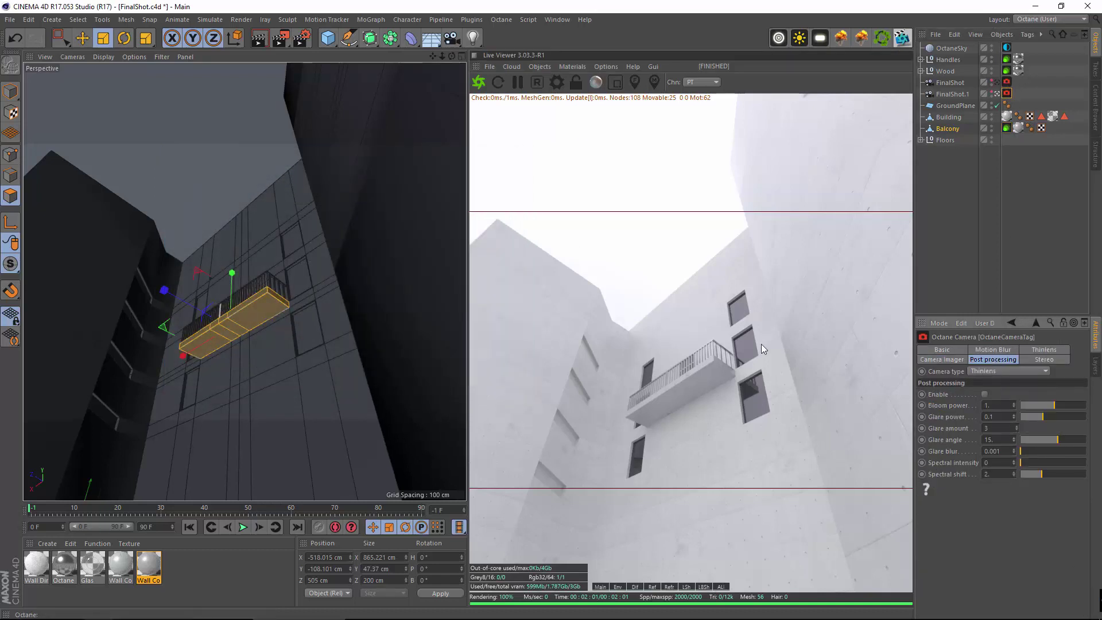
pyautogui.click(1044, 349)
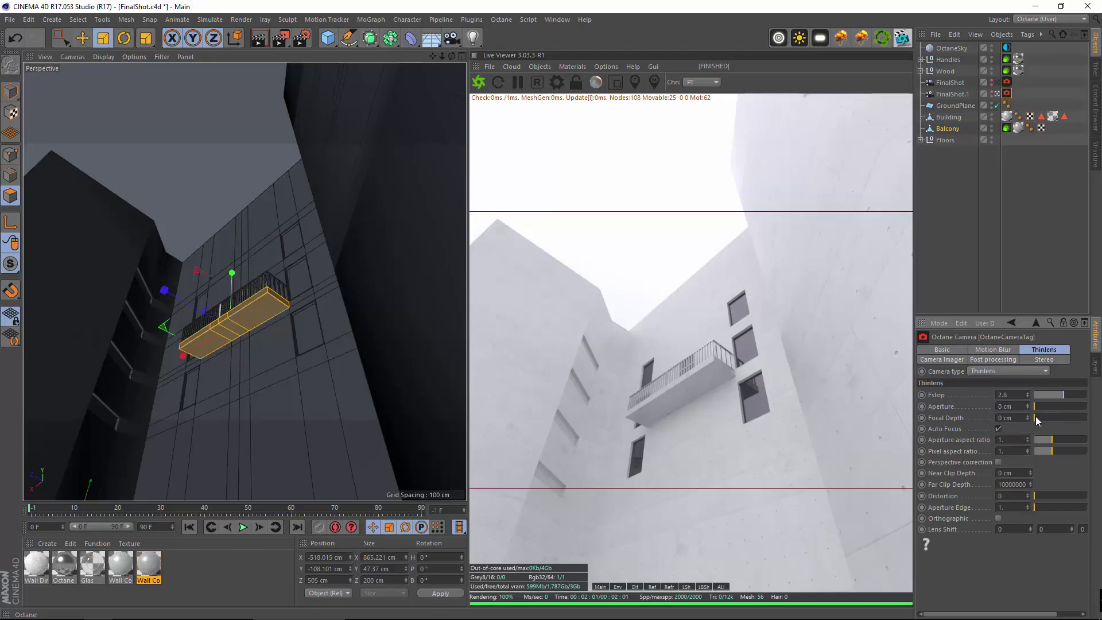
pyautogui.moveTo(1042, 409); pyautogui.dragTo(1089, 415)
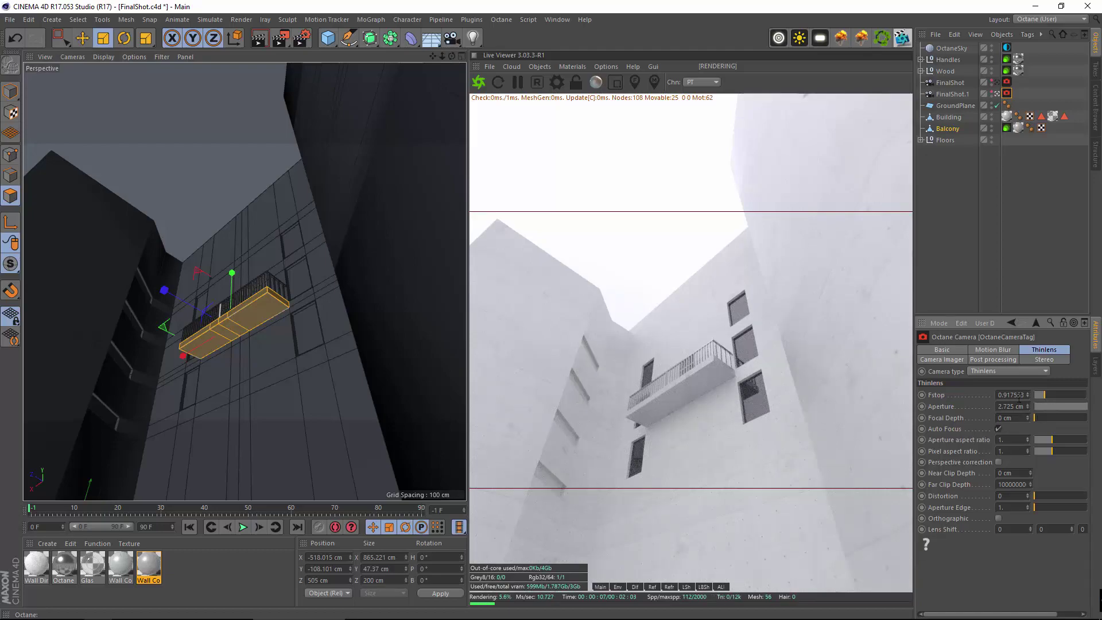
# Set the Octane camera's thin lens aperture to 0 cm and close the docked Live Viewer.
pyautogui.moveTo(1052, 410); pyautogui.dragTo(1032, 411)
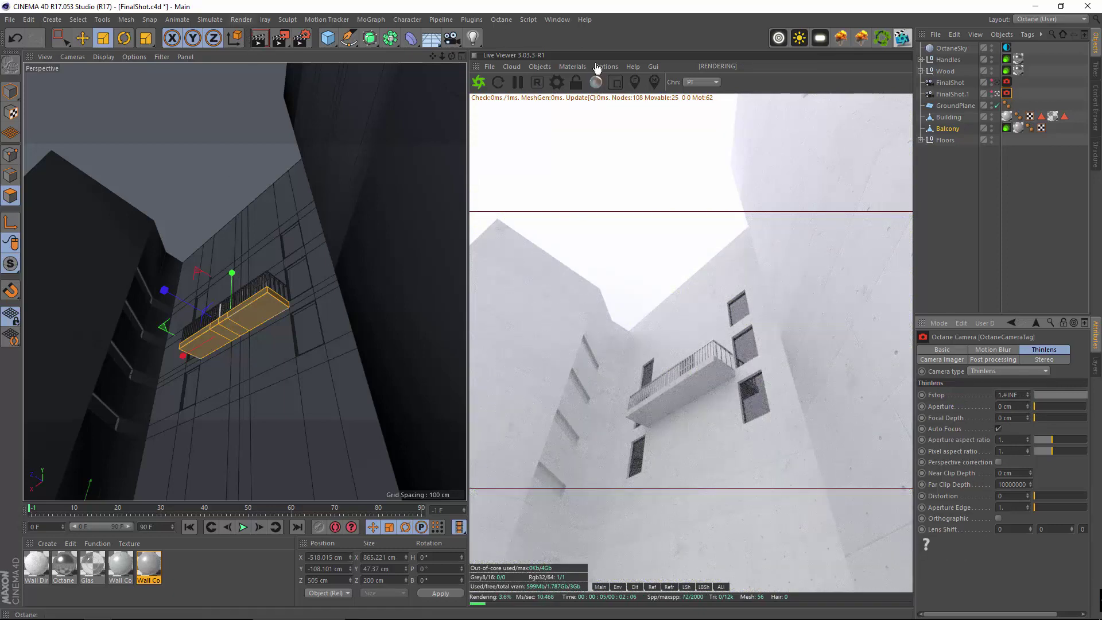
pyautogui.click(474, 57)
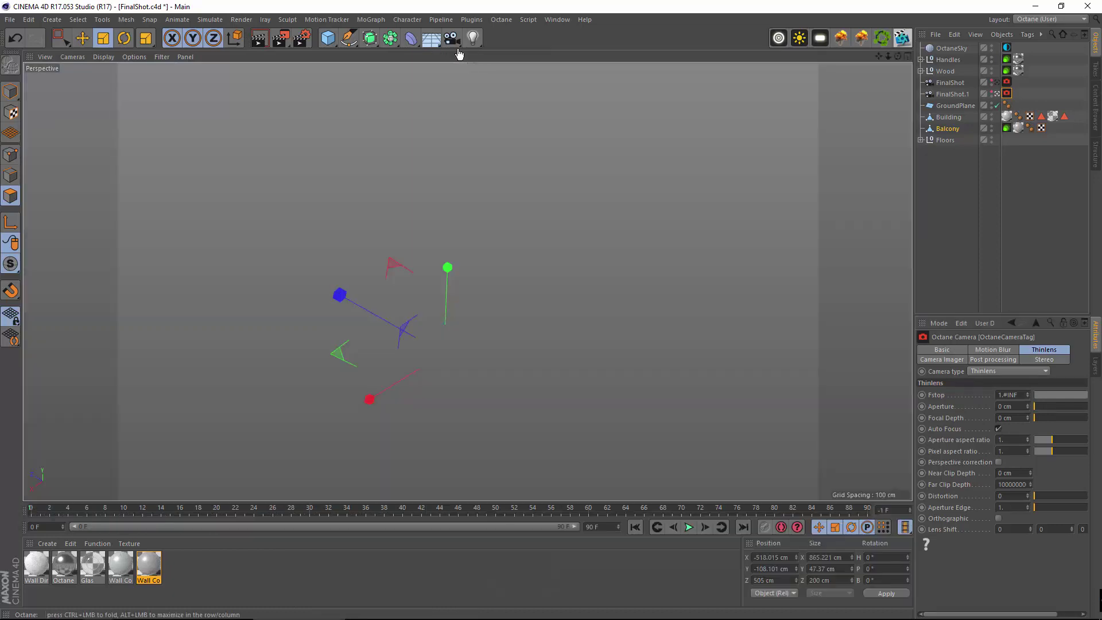
# Set the Octane device render priority to PRIORITY_HIGH, closing the Octane settings and the Live Viewer.
pyautogui.click(902, 38)
pyautogui.click(316, 84)
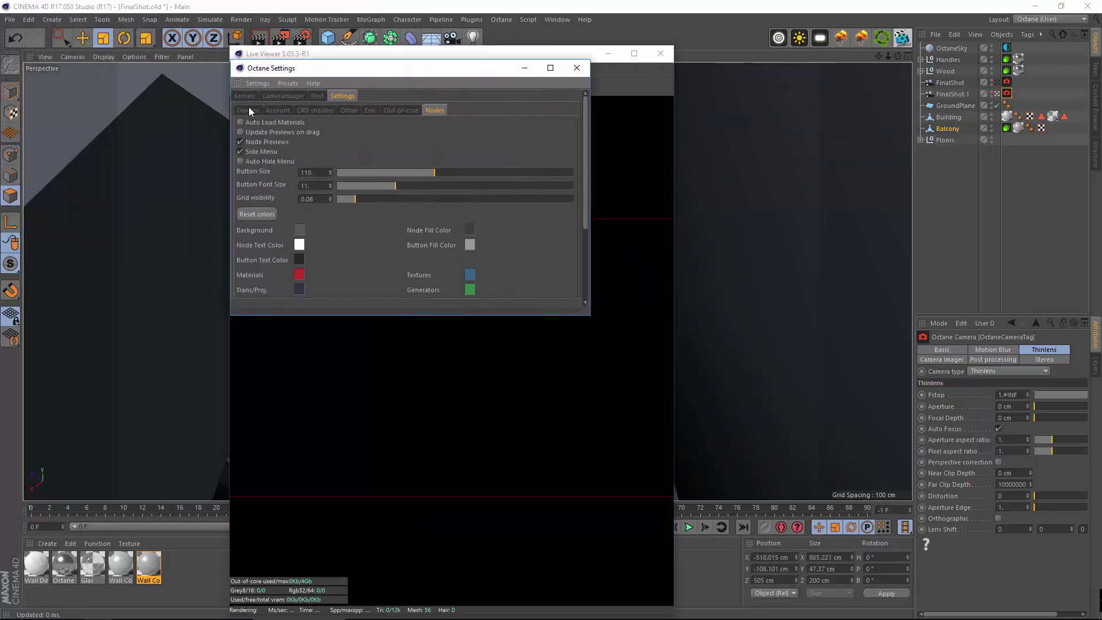
pyautogui.click(249, 111)
pyautogui.click(348, 130)
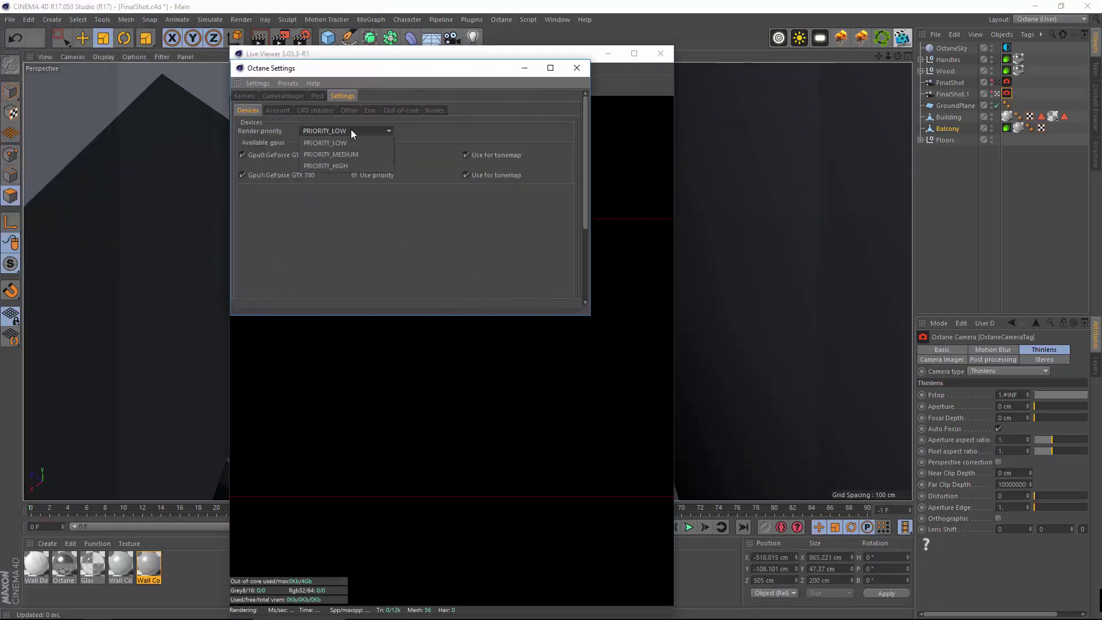
pyautogui.click(362, 166)
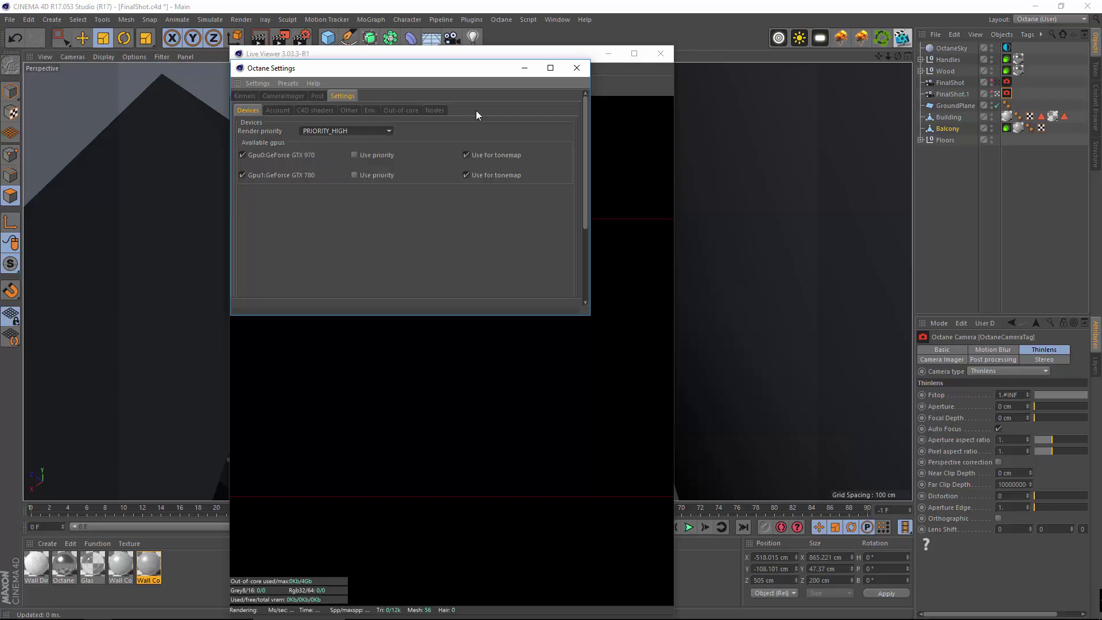
pyautogui.click(576, 68)
pyautogui.click(660, 53)
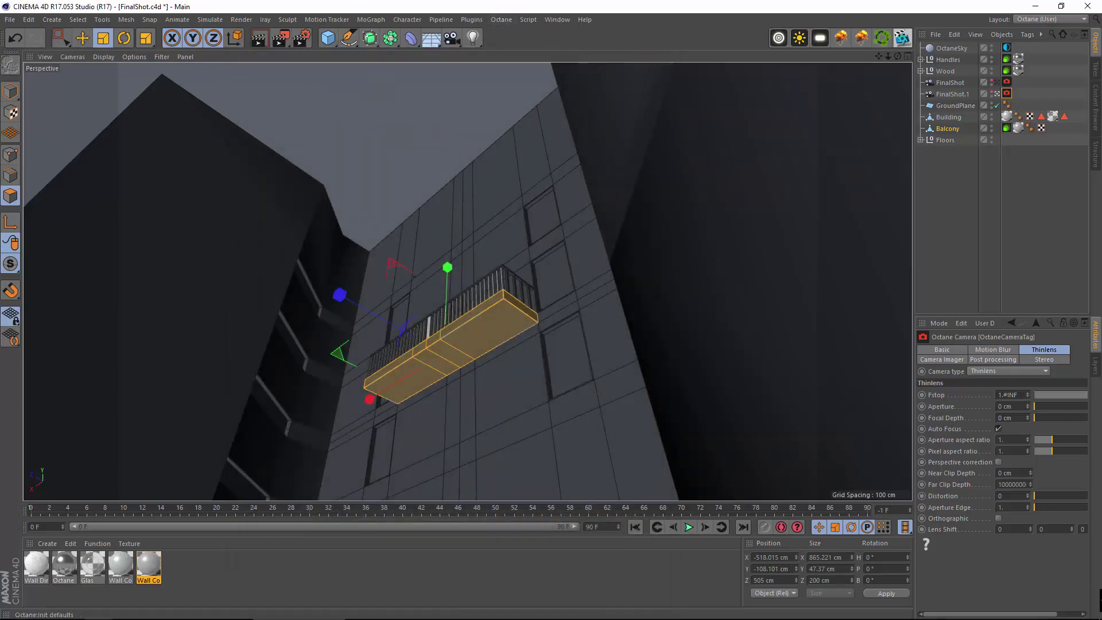
# Open the render settings and disable the combined Diffuse beauty pass in the Octane Renderer's render passes.
pyautogui.click(247, 21)
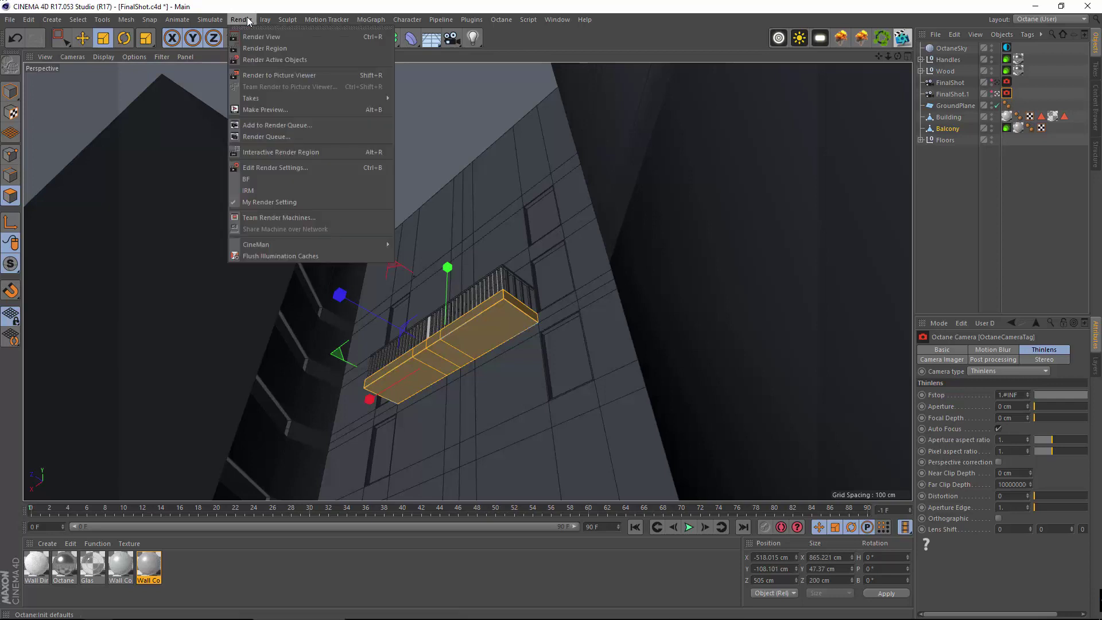
pyautogui.click(299, 74)
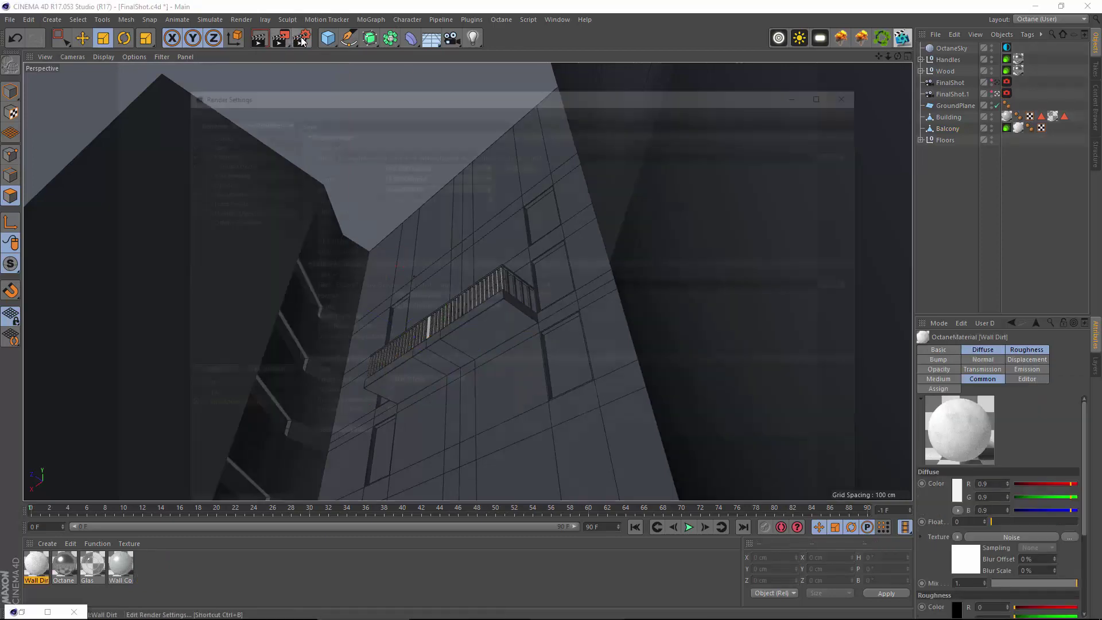
pyautogui.hotkey('ctrl', 'b')
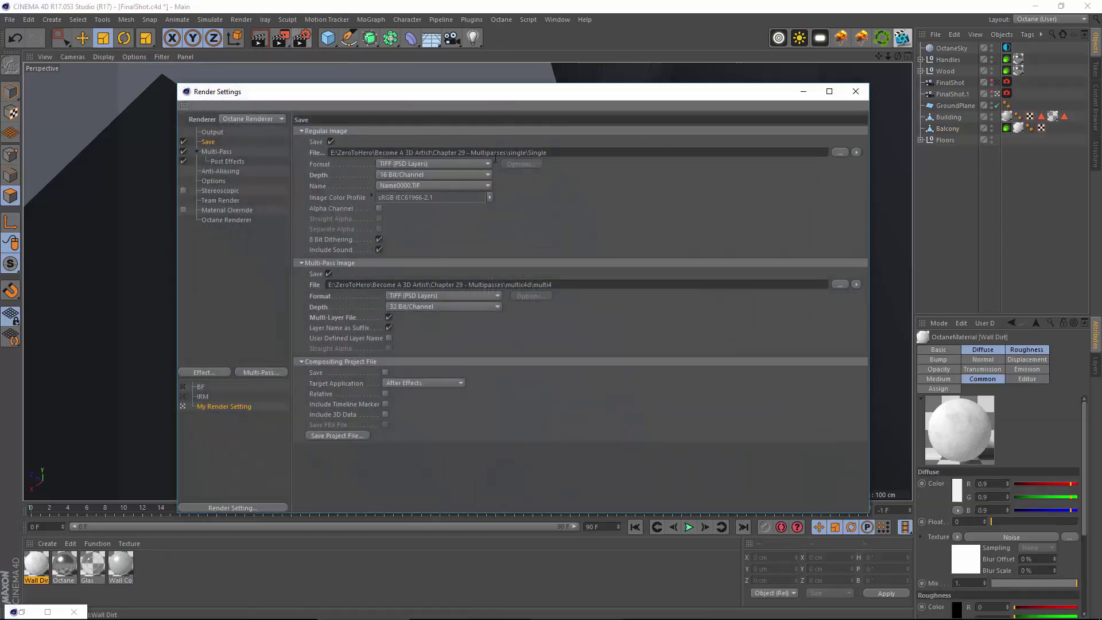
pyautogui.click(234, 220)
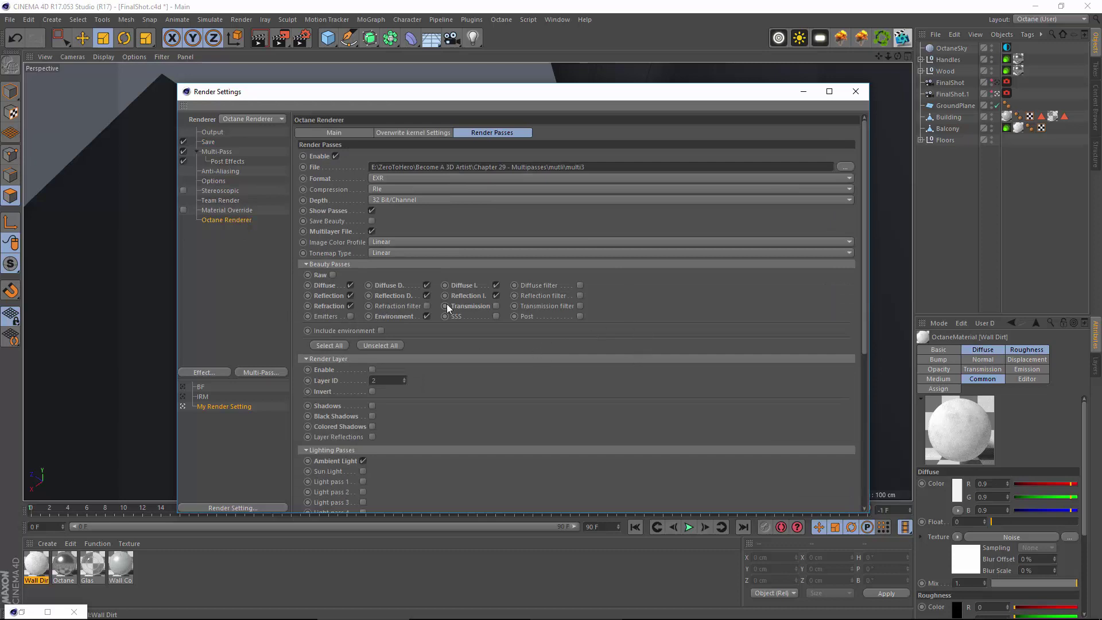
pyautogui.click(325, 286)
pyautogui.click(389, 286)
pyautogui.scroll(-10, 727, 307)
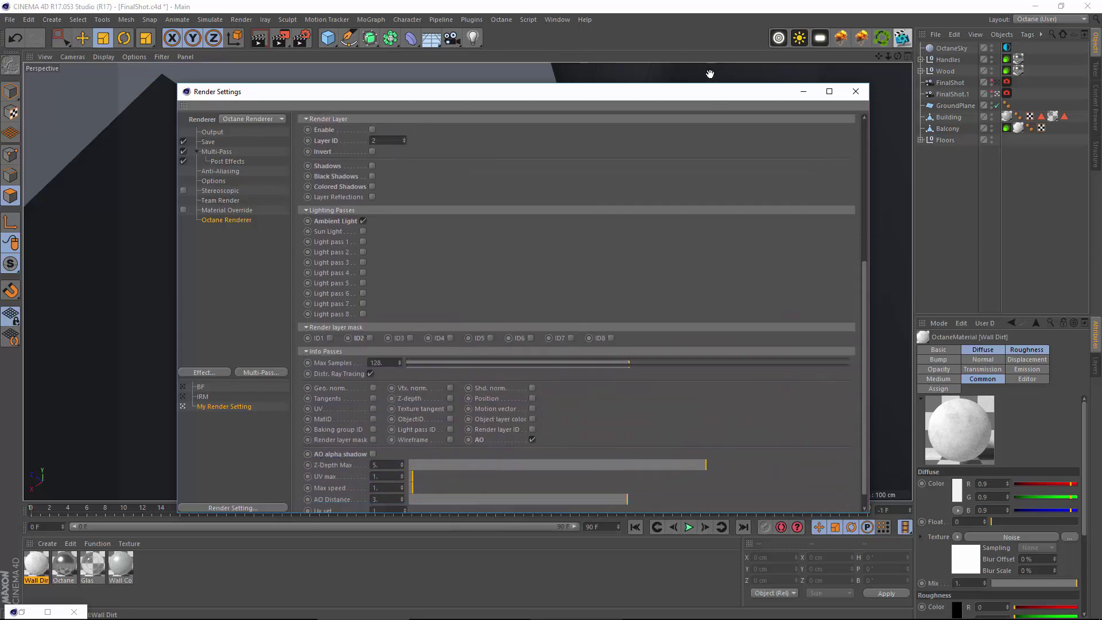
pyautogui.scroll(10, 635, 347)
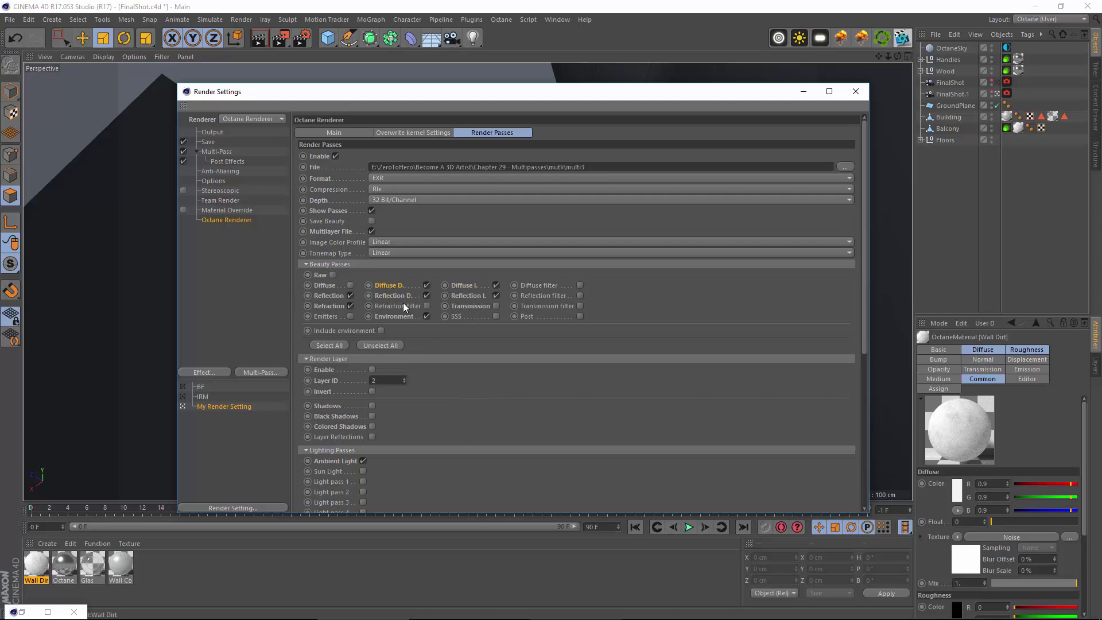
pyautogui.click(468, 295)
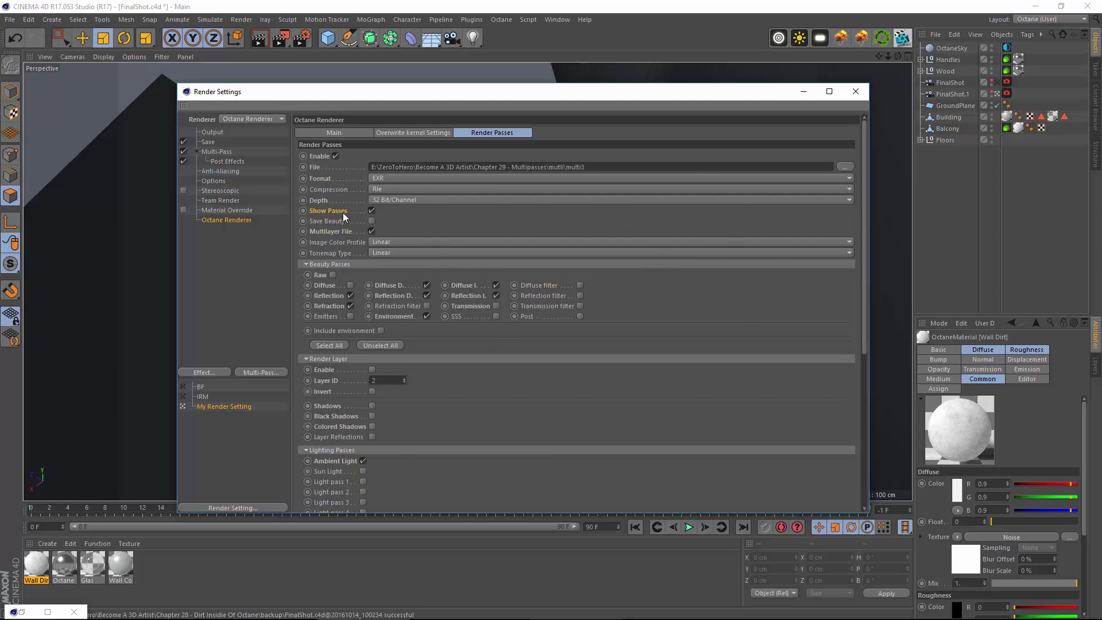
# Set the Octane render passes' output to 16 Bit/Channel depth and PSD format.
pyautogui.click(401, 199)
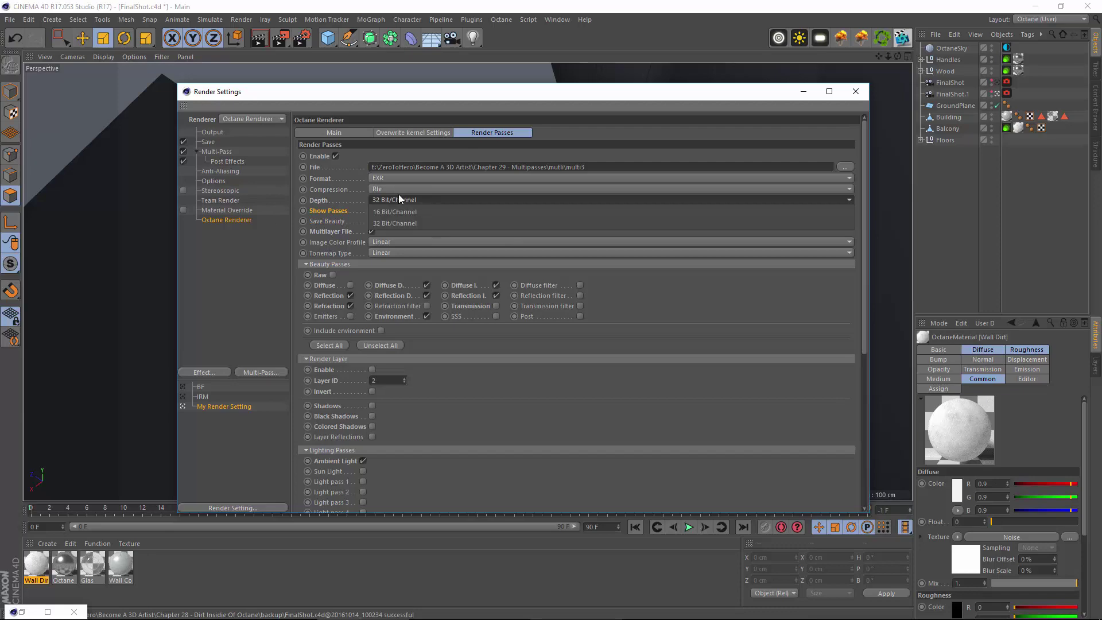
pyautogui.click(394, 211)
pyautogui.click(390, 180)
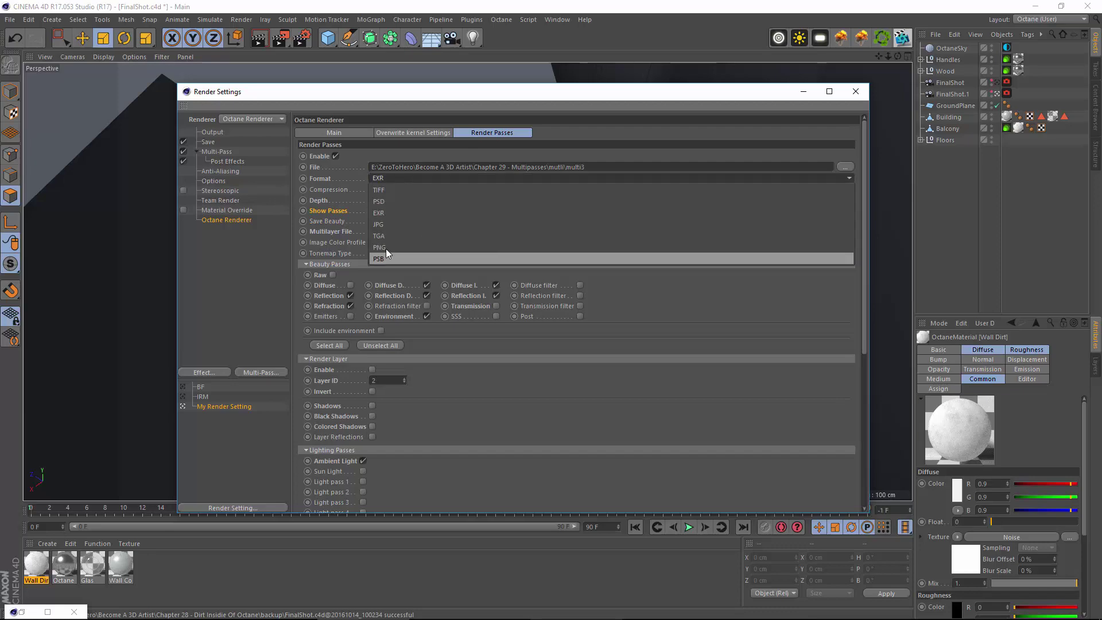
pyautogui.click(397, 203)
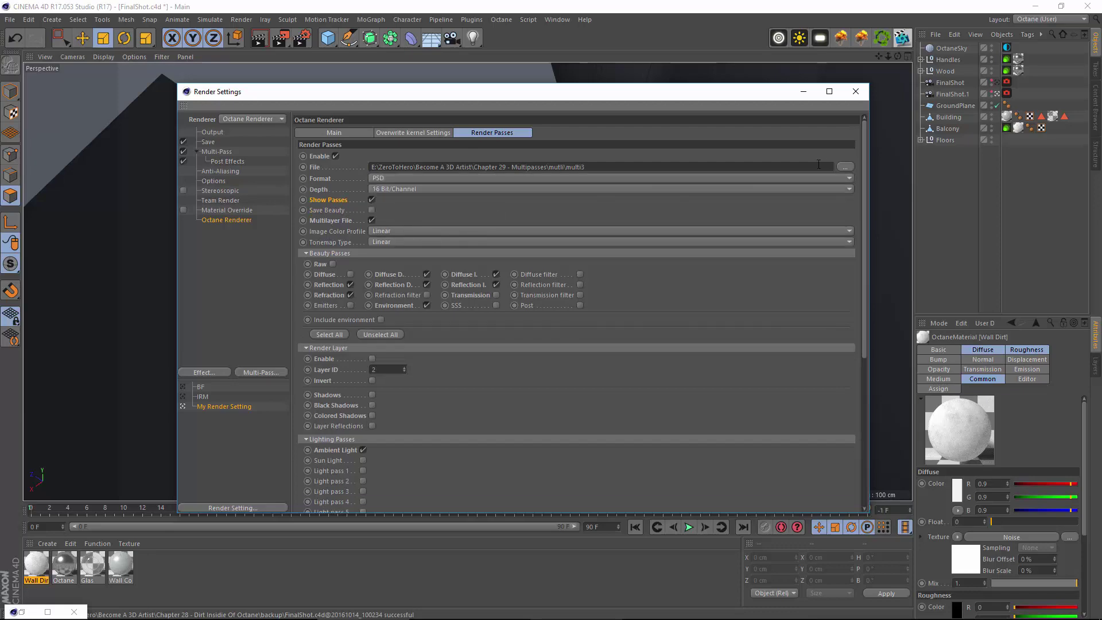
# Create a folder named Multi_new inside Chapter 29 - Multipasses while choosing the render passes' output file.
pyautogui.click(845, 166)
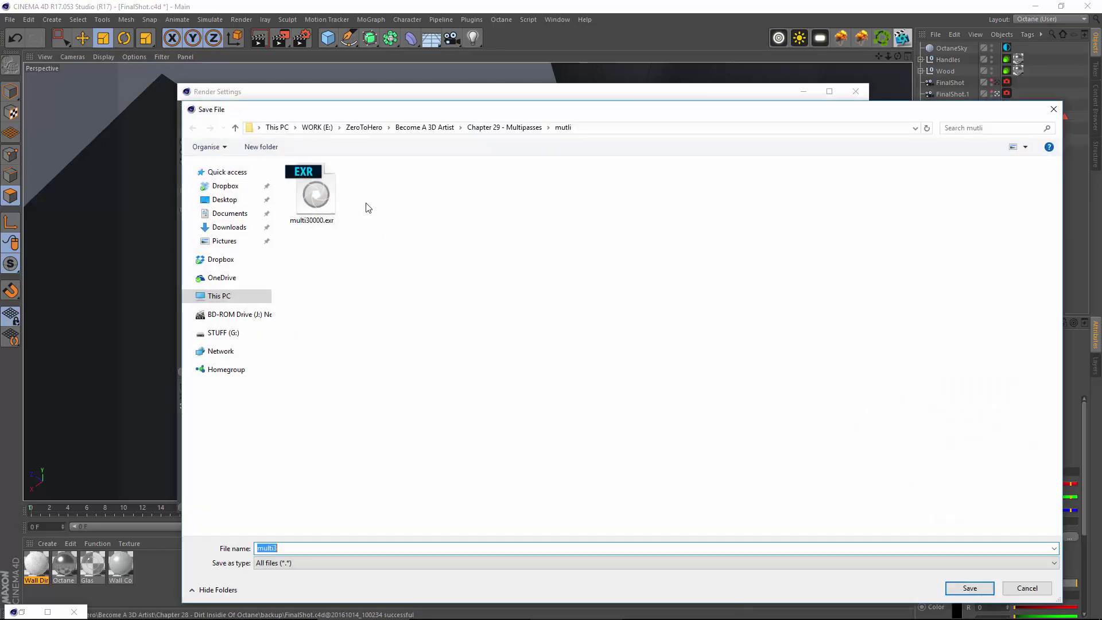
pyautogui.click(504, 128)
pyautogui.rightClick(266, 294)
pyautogui.moveTo(354, 416)
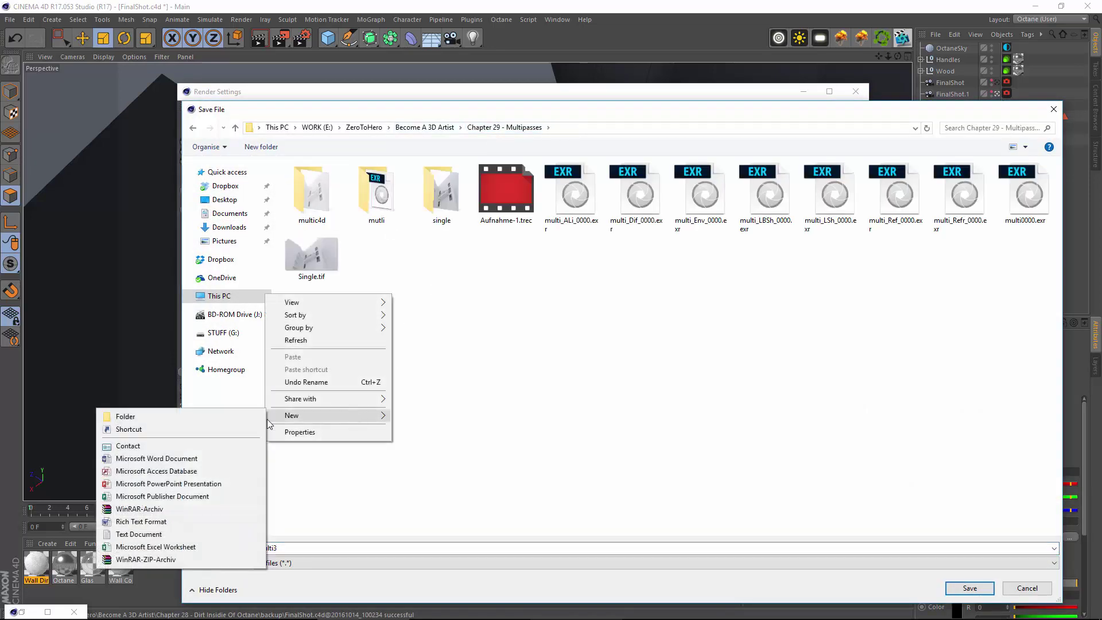
pyautogui.click(229, 418)
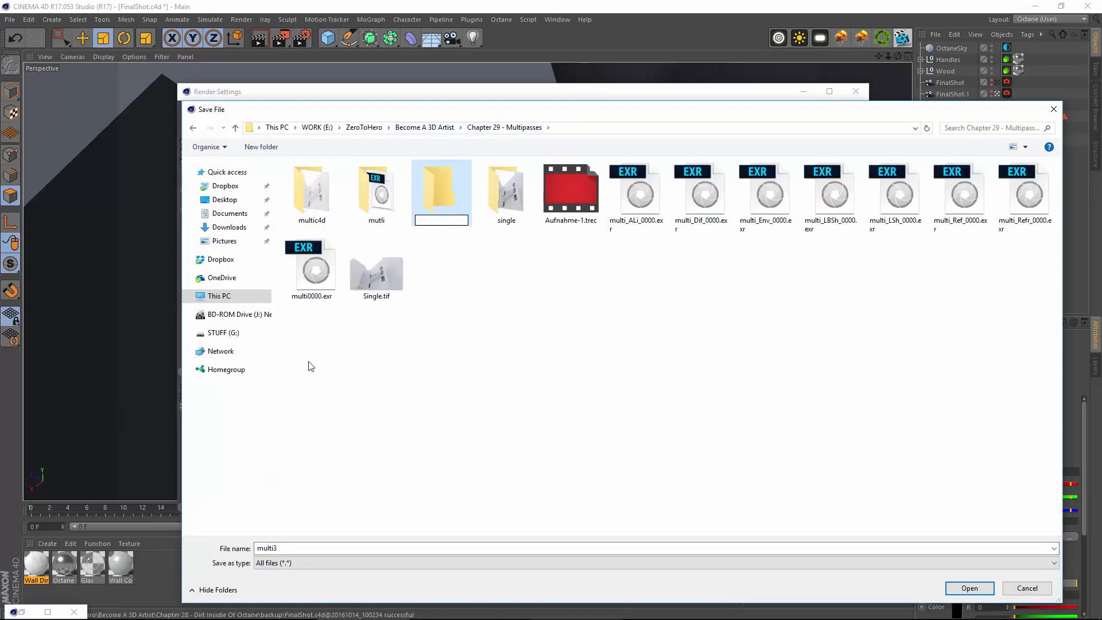
pyautogui.write('Multi_new')
pyautogui.press('Return')
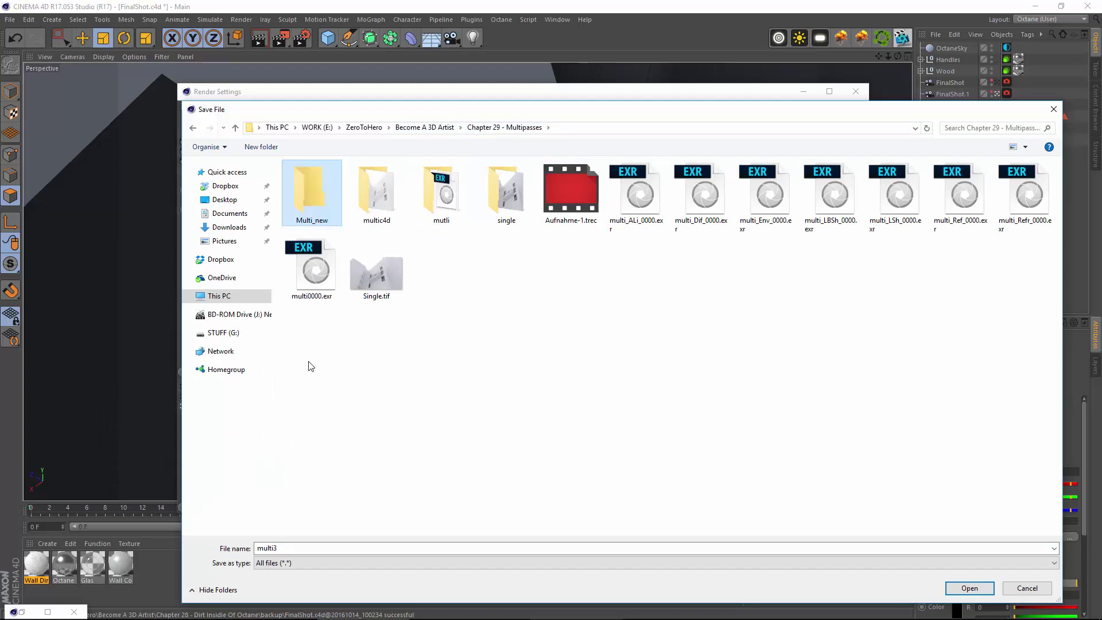
# Save the render passes' output file as multinw in the Multi_new folder.
pyautogui.doubleClick(314, 202)
pyautogui.click(294, 545)
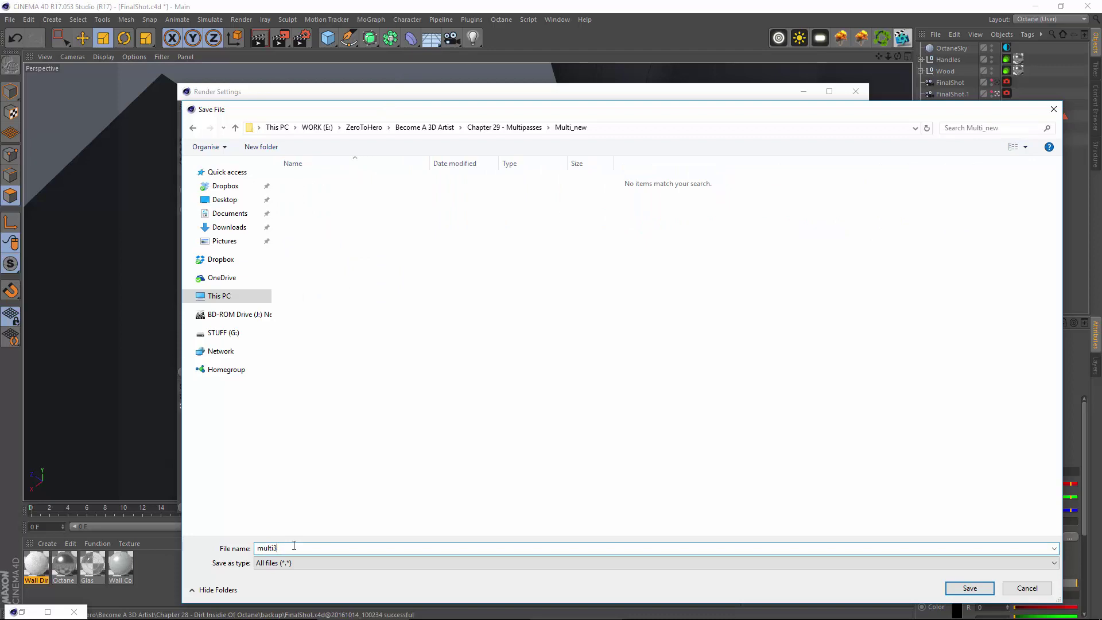
pyautogui.press('BackSpace')
pyautogui.write('nw')
pyautogui.press('Return')
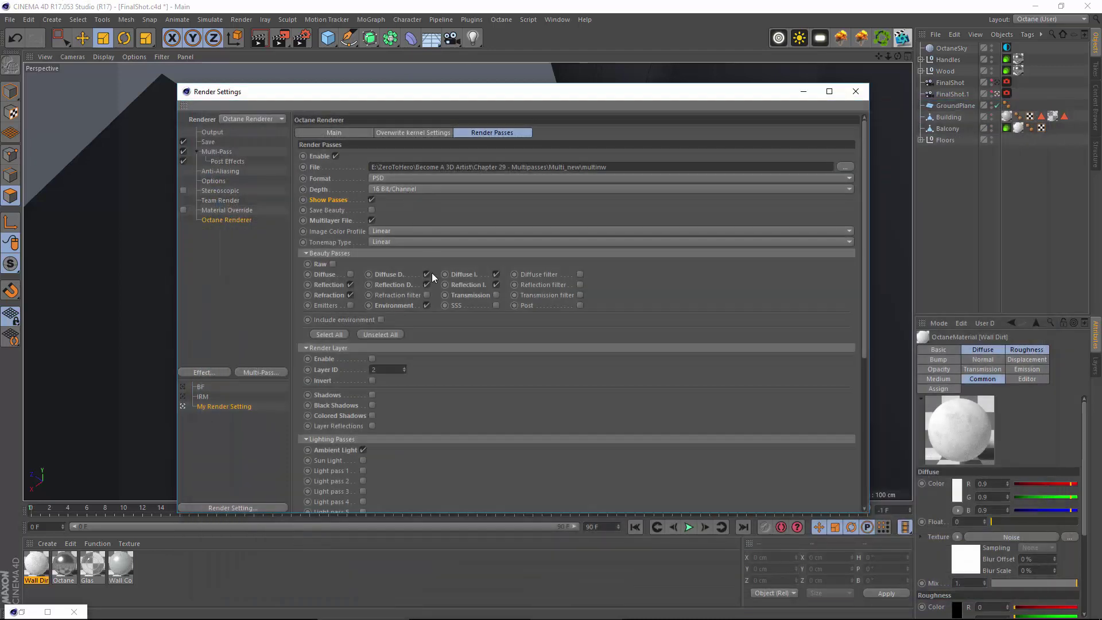
# Review the enabled beauty, render layer, lighting and info passes in the Octane render passes settings.
pyautogui.scroll(-5, 426, 388)
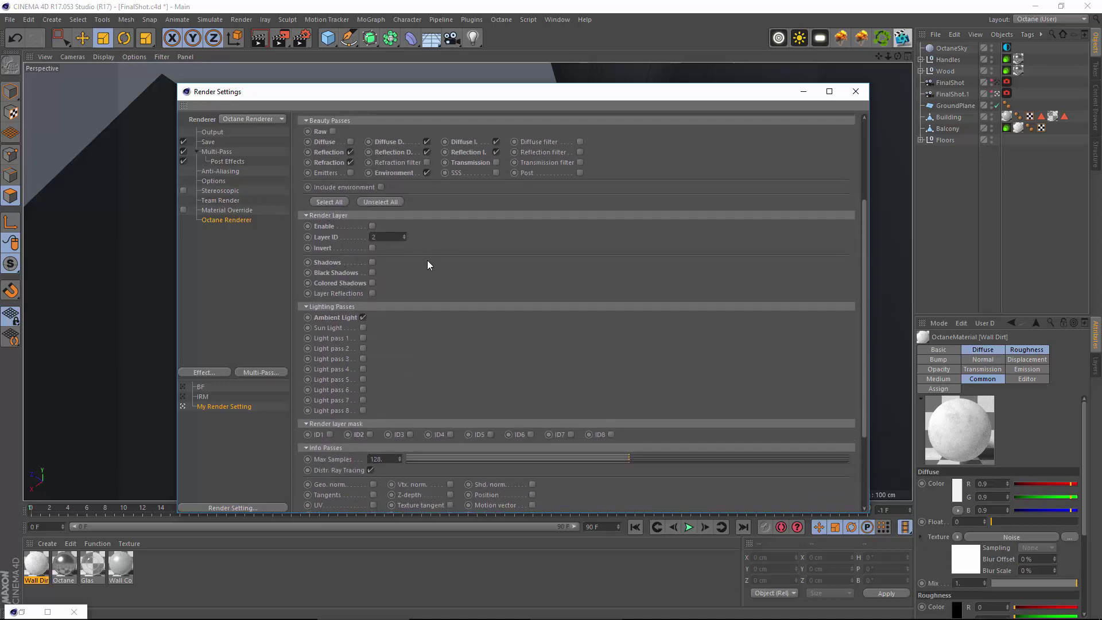
pyautogui.scroll(5, 427, 266)
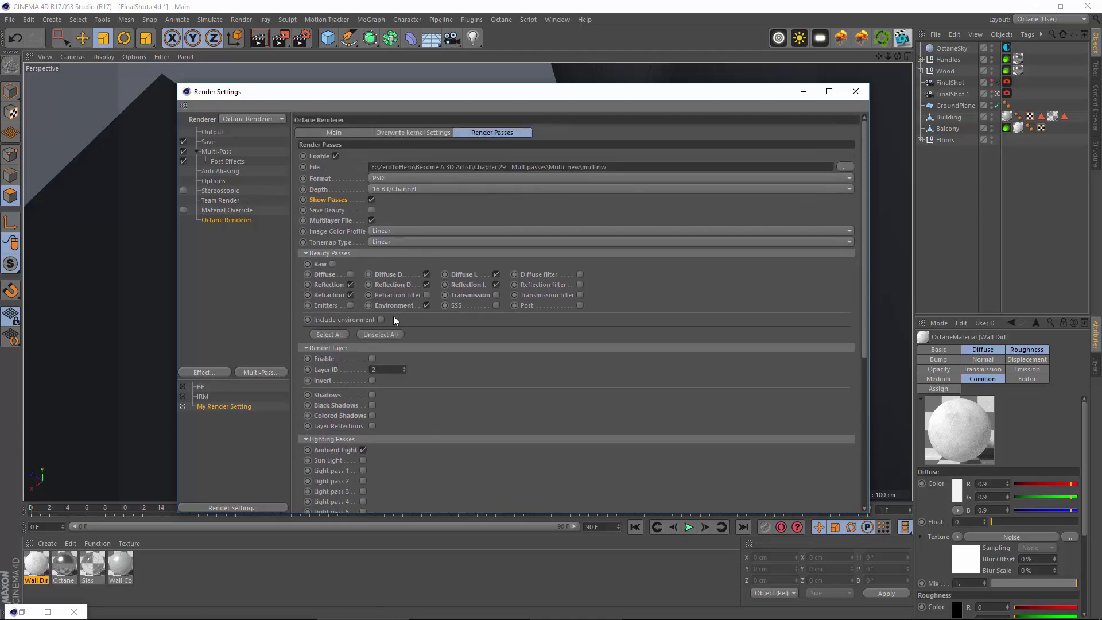
pyautogui.scroll(-5, 394, 320)
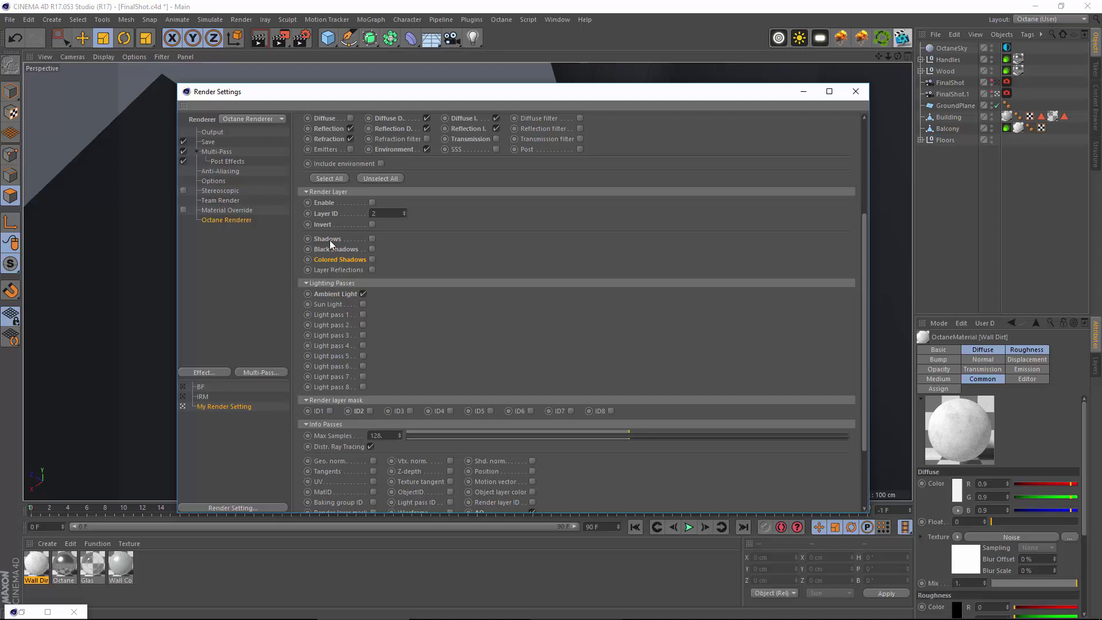
pyautogui.scroll(-3, 454, 291)
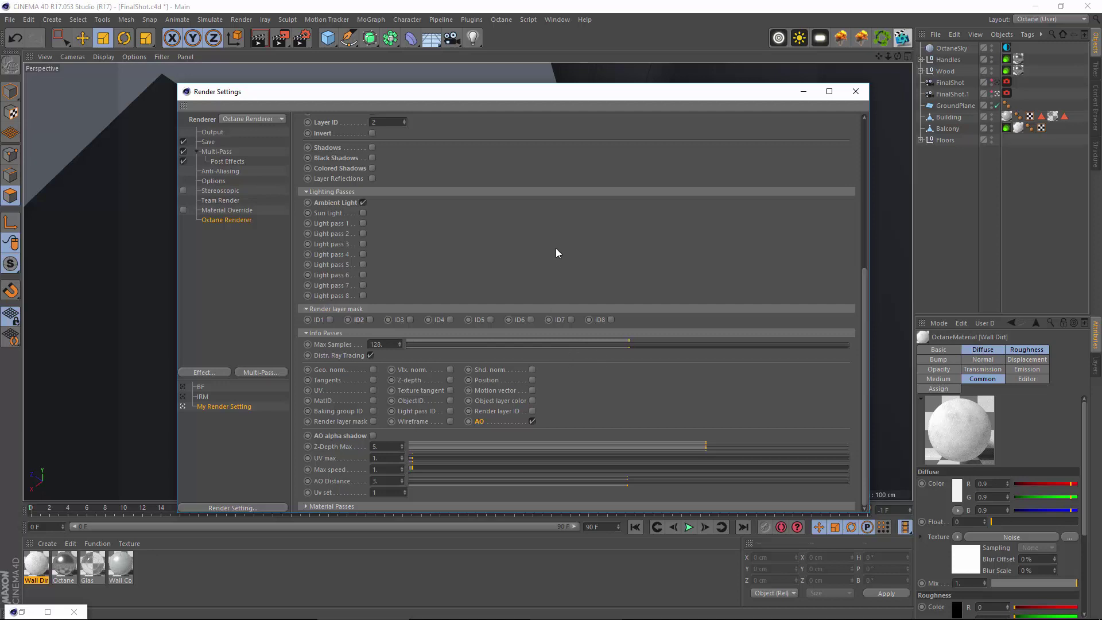
pyautogui.scroll(8, 556, 248)
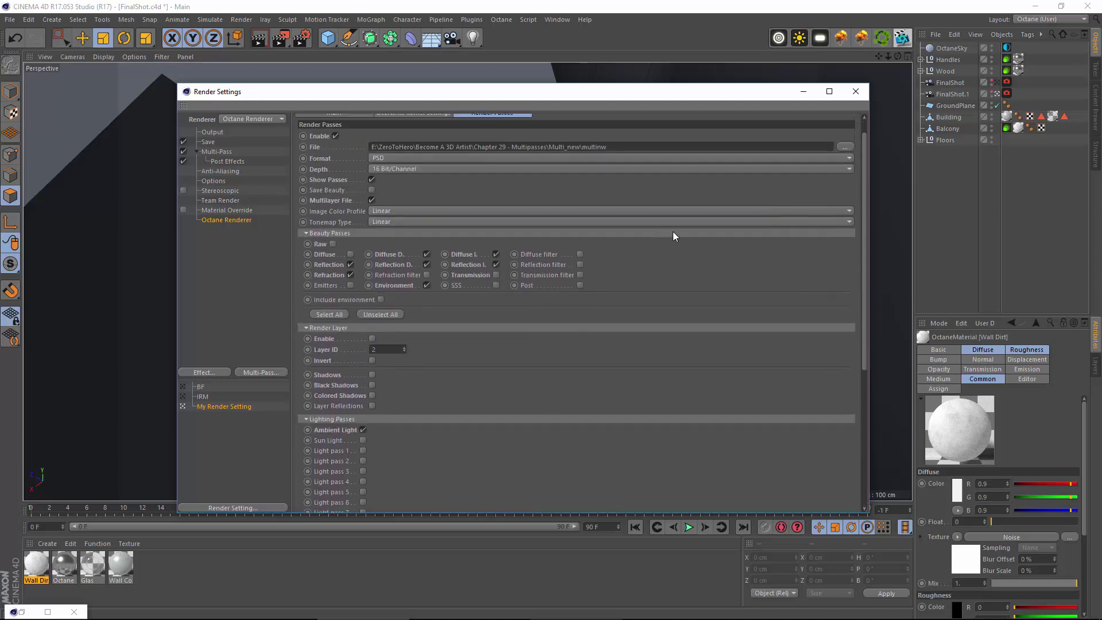
pyautogui.moveTo(636, 285); pyautogui.dragTo(597, 243)
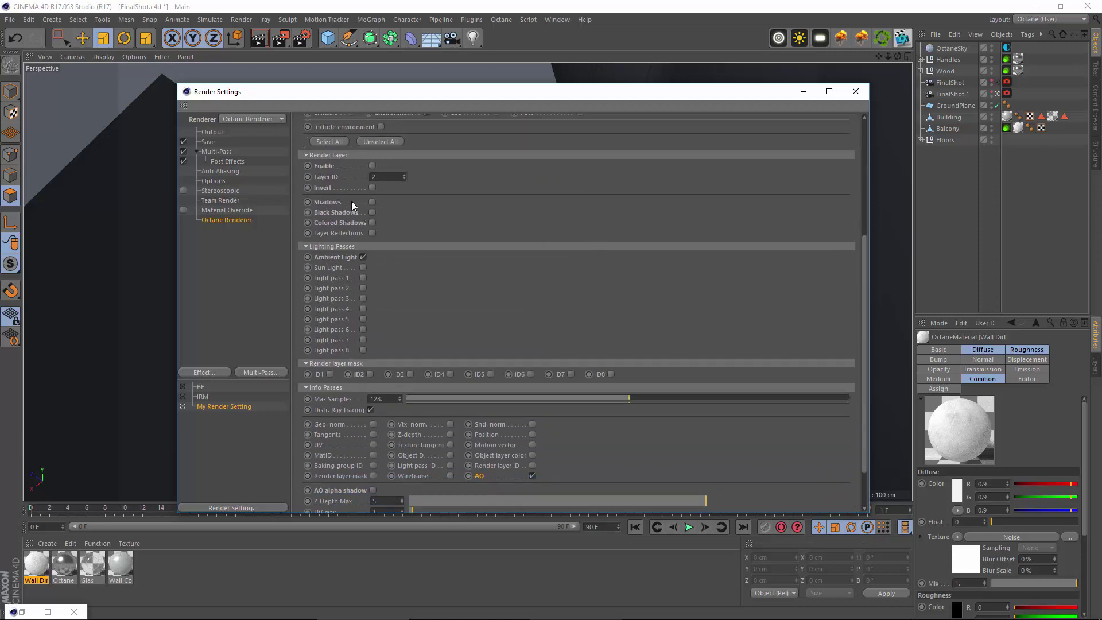
pyautogui.moveTo(453, 203); pyautogui.dragTo(410, 409)
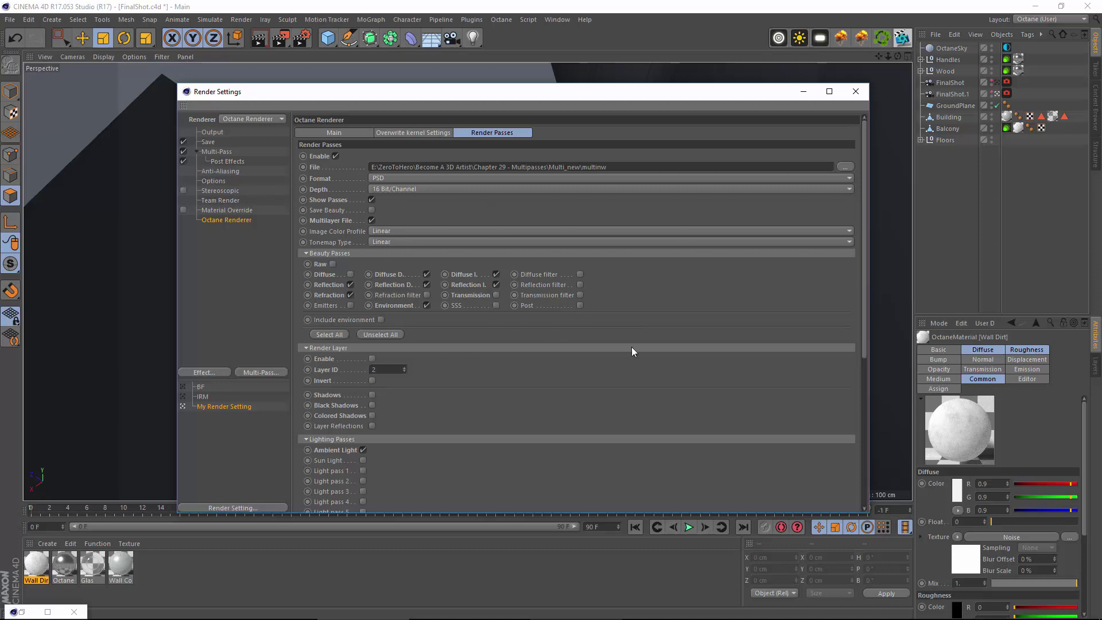
pyautogui.scroll(-6, 527, 246)
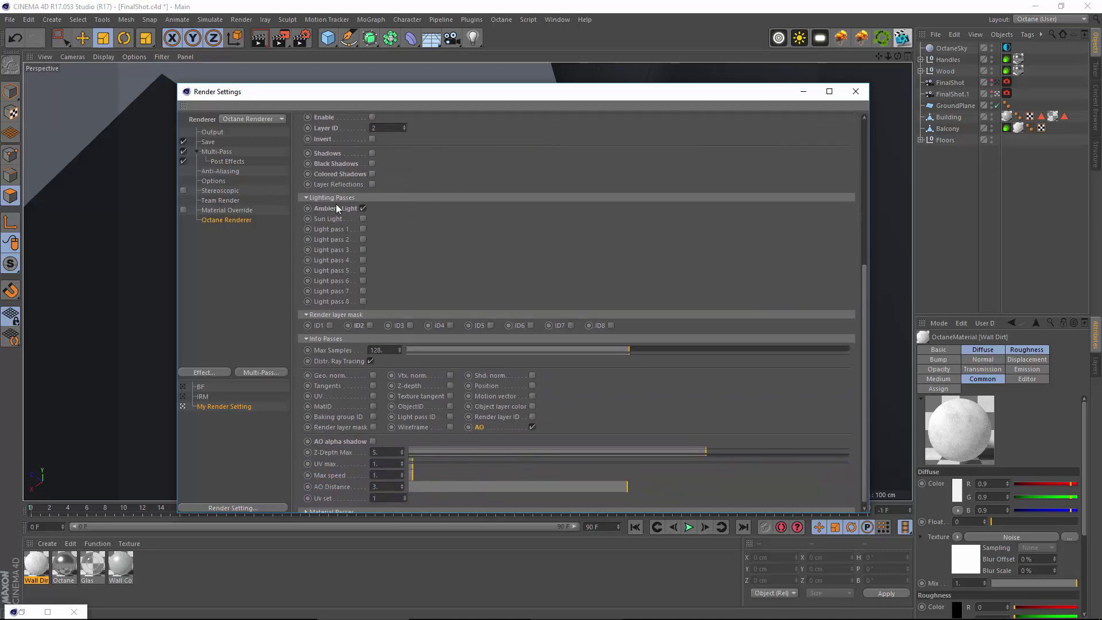
pyautogui.click(335, 208)
pyautogui.scroll(-1, 594, 259)
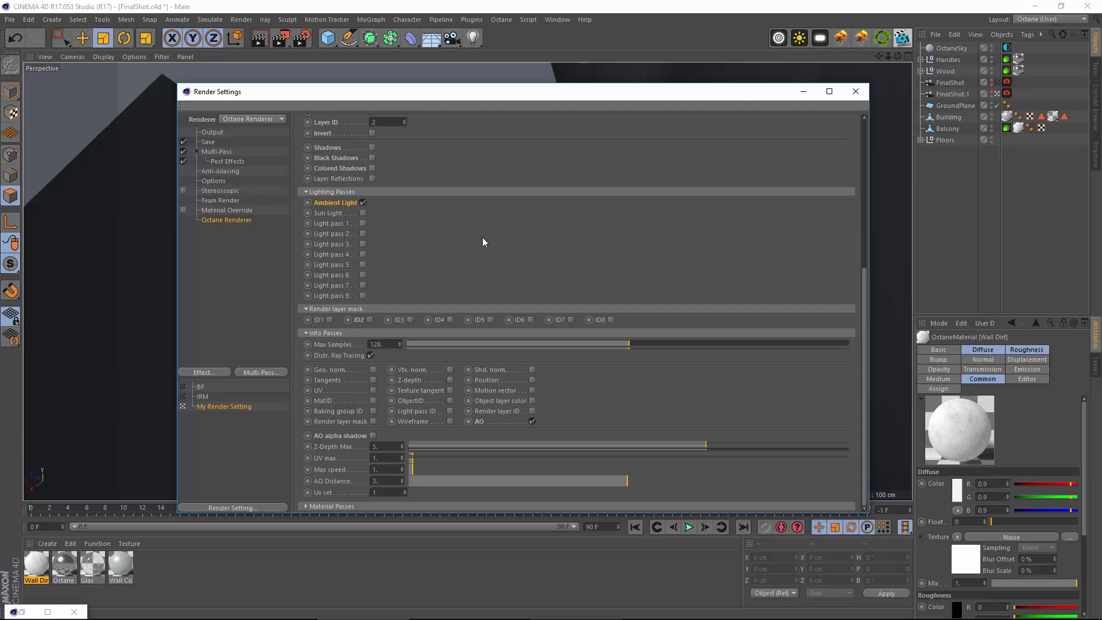
pyautogui.scroll(8, 448, 413)
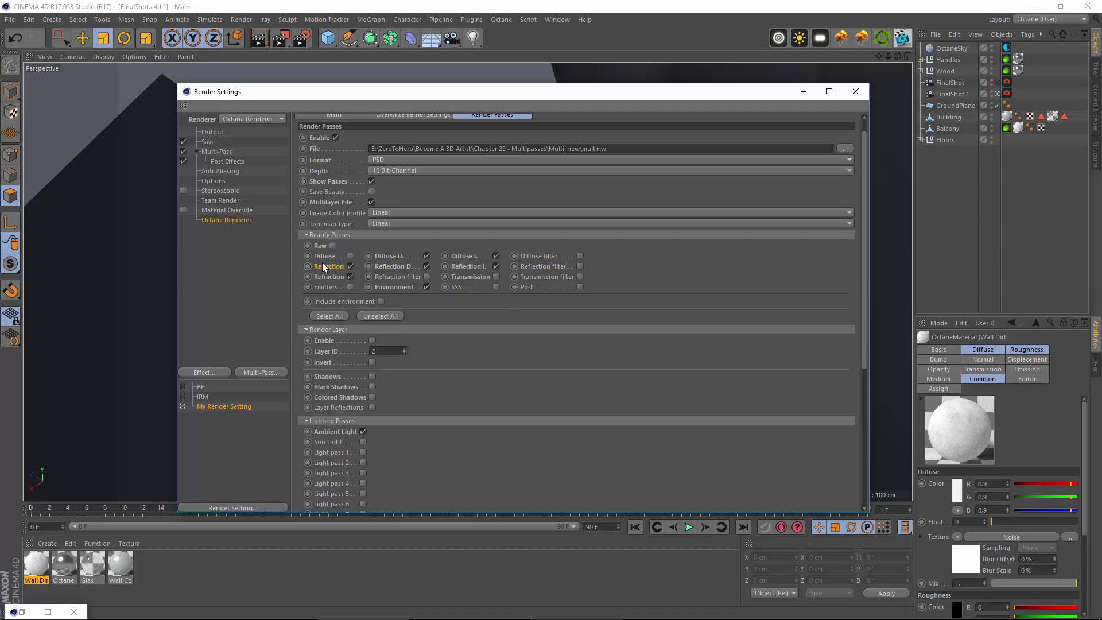
pyautogui.scroll(2, 404, 218)
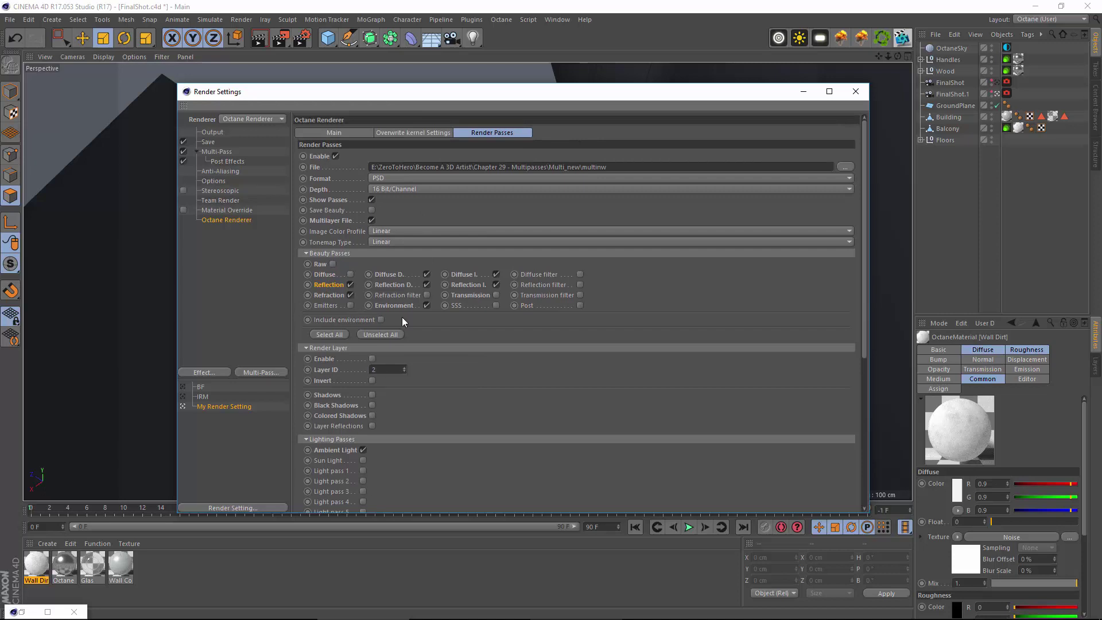
# Check the Render Buffer Type options in the Octane Renderer's main settings.
pyautogui.click(361, 133)
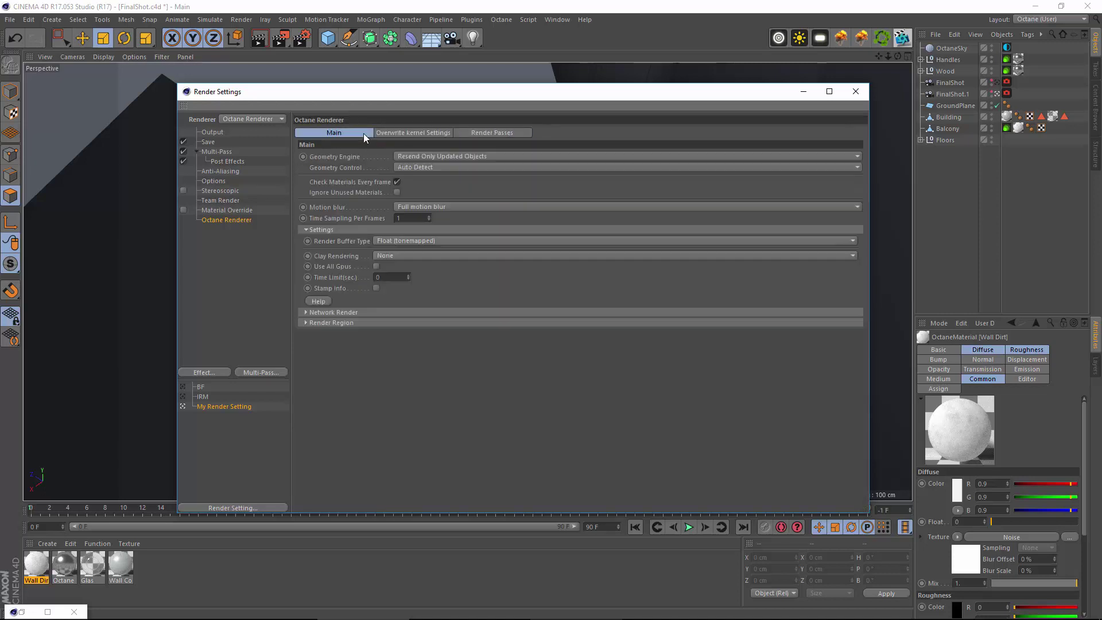
pyautogui.click(436, 243)
pyautogui.click(344, 253)
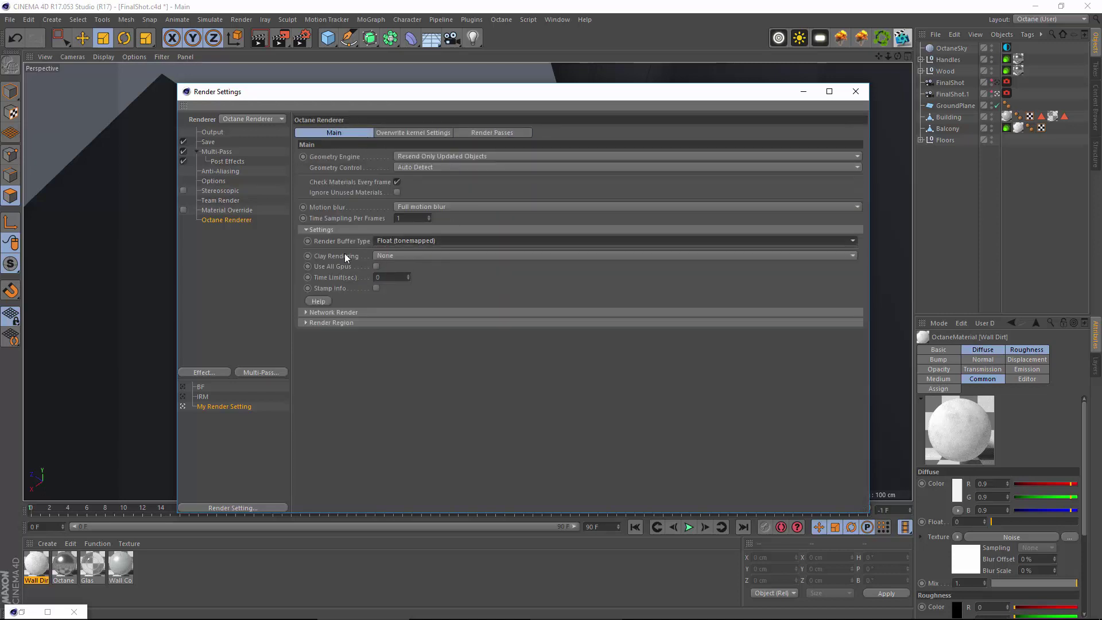
# Set the FinalShot.1 Octane camera's imager response to Linear and its gamma to 2.2.
pyautogui.click(425, 132)
pyautogui.click(1006, 92)
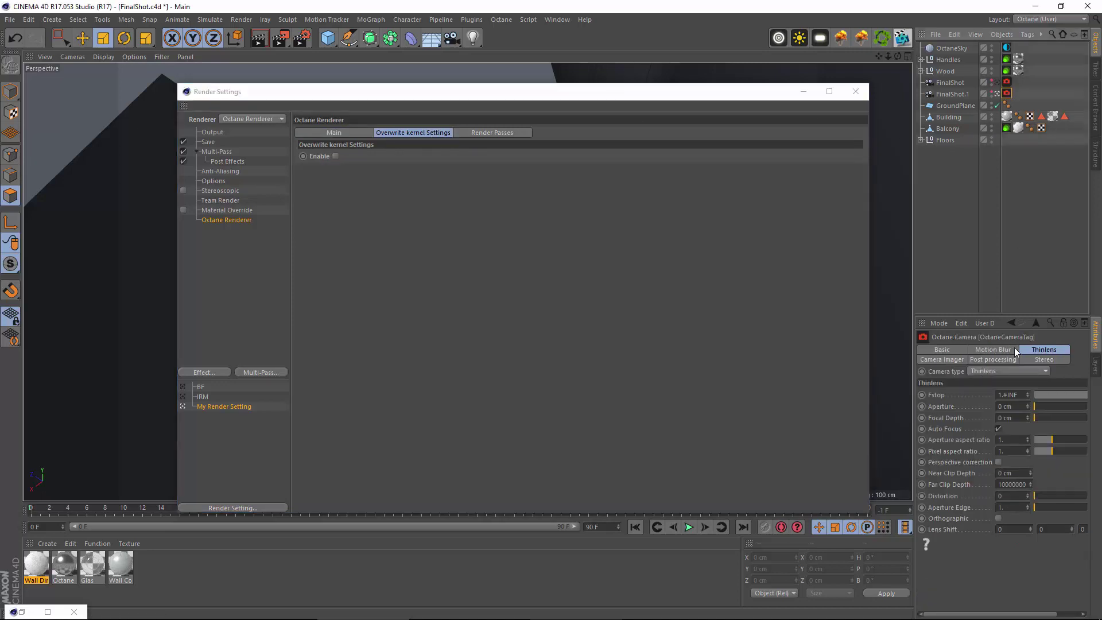
pyautogui.click(995, 350)
pyautogui.click(994, 358)
pyautogui.click(953, 360)
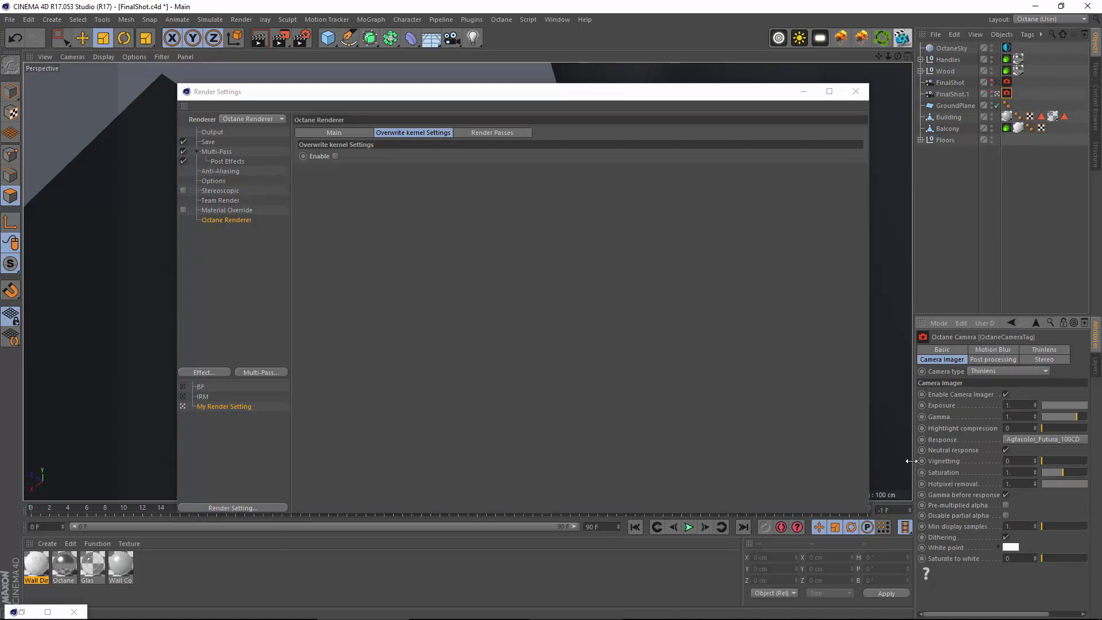
pyautogui.moveTo(911, 461); pyautogui.dragTo(900, 461)
pyautogui.click(1009, 439)
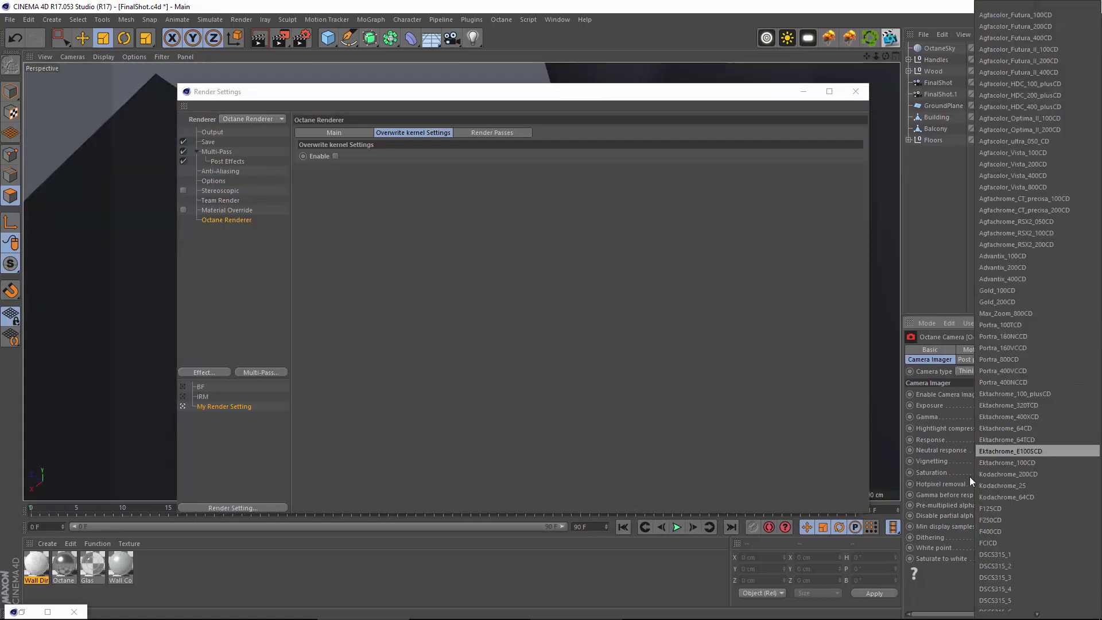
pyautogui.click(997, 604)
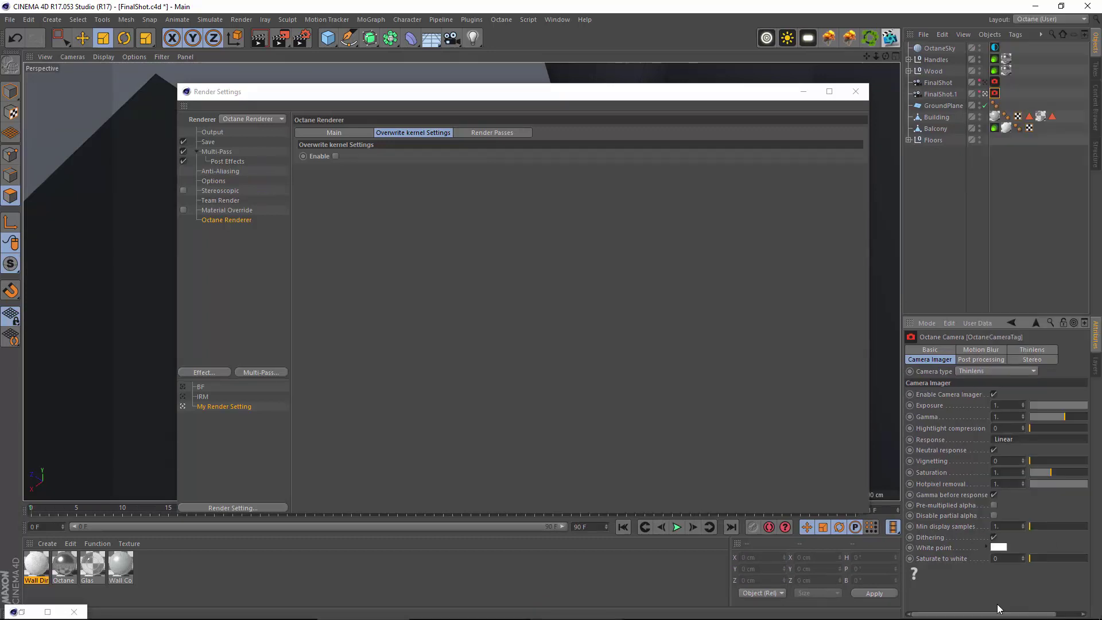
pyautogui.moveTo(1003, 417); pyautogui.dragTo(856, 367)
pyautogui.write('2')
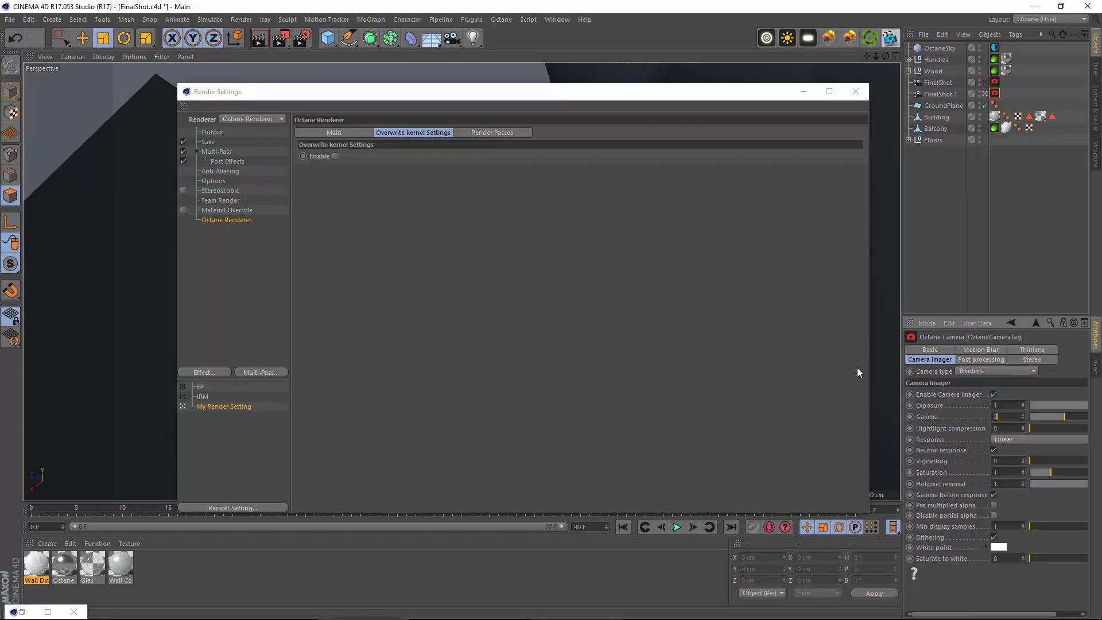
pyautogui.write('.2')
# Minimize the render settings and start a live render of the building scene in the Live Viewer.
pyautogui.click(804, 92)
pyautogui.click(767, 38)
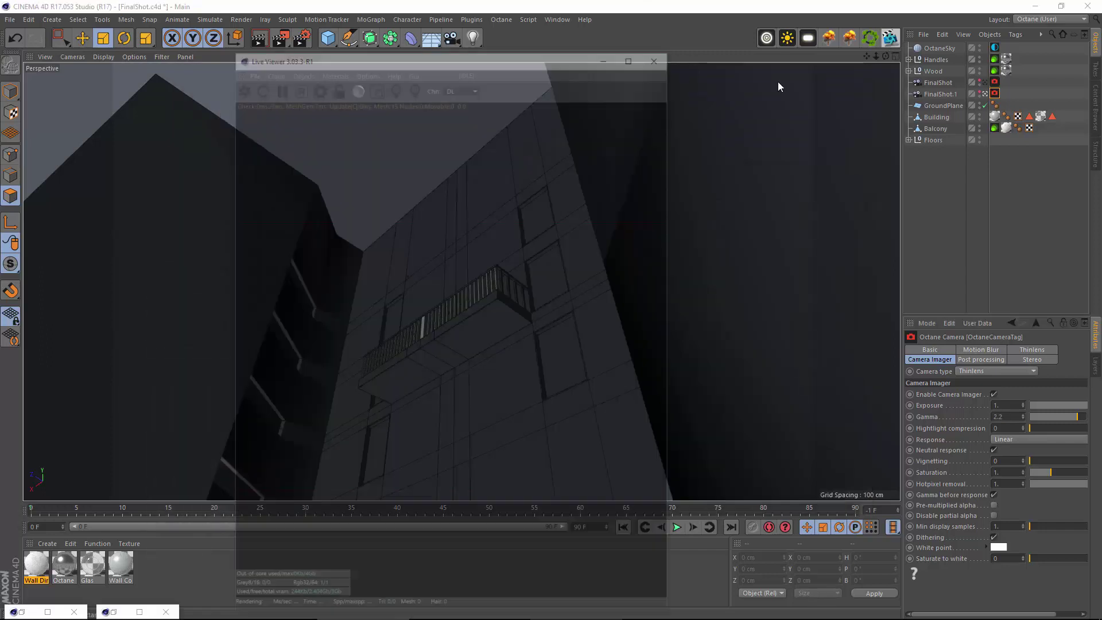
pyautogui.click(234, 85)
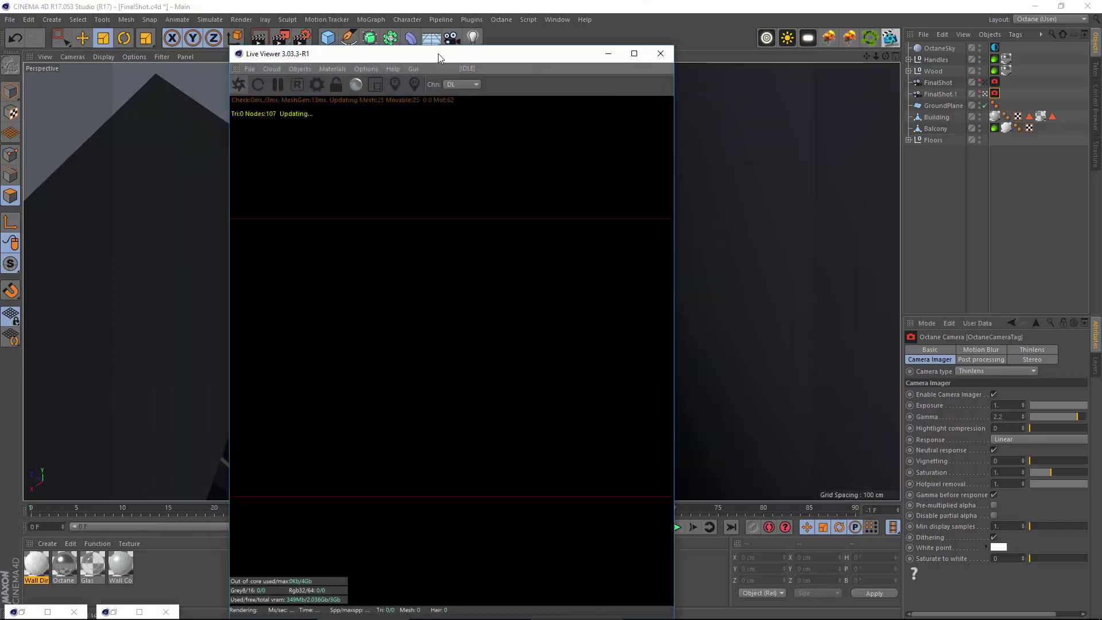
pyautogui.moveTo(502, 58); pyautogui.dragTo(563, 44)
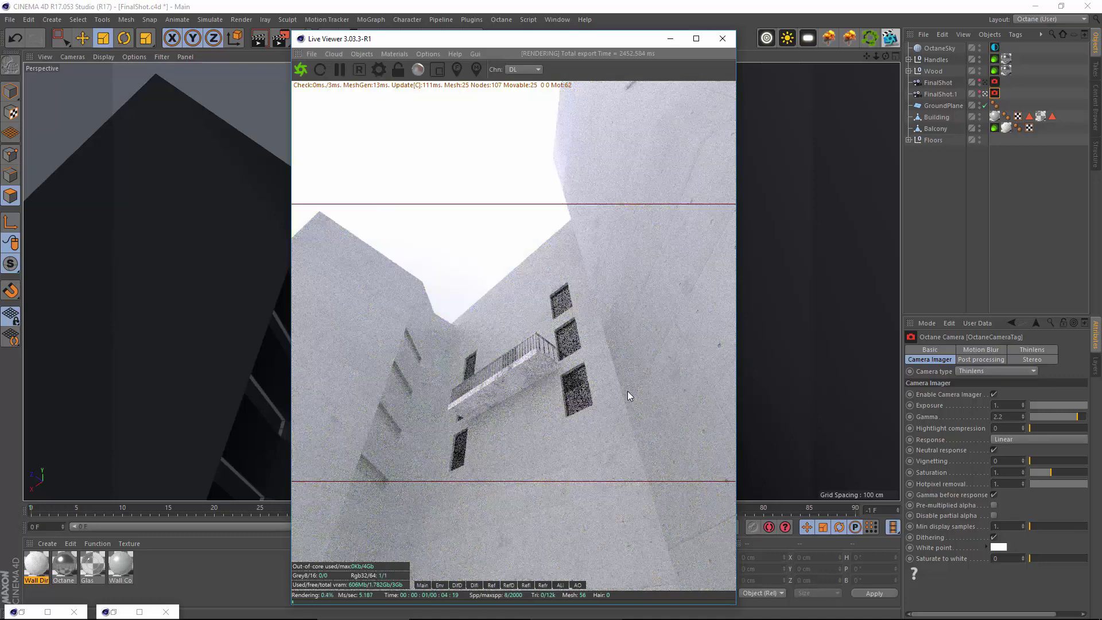
# Copy the Noise texture from the Wall Dirt material's diffuse channel.
pyautogui.doubleClick(36, 567)
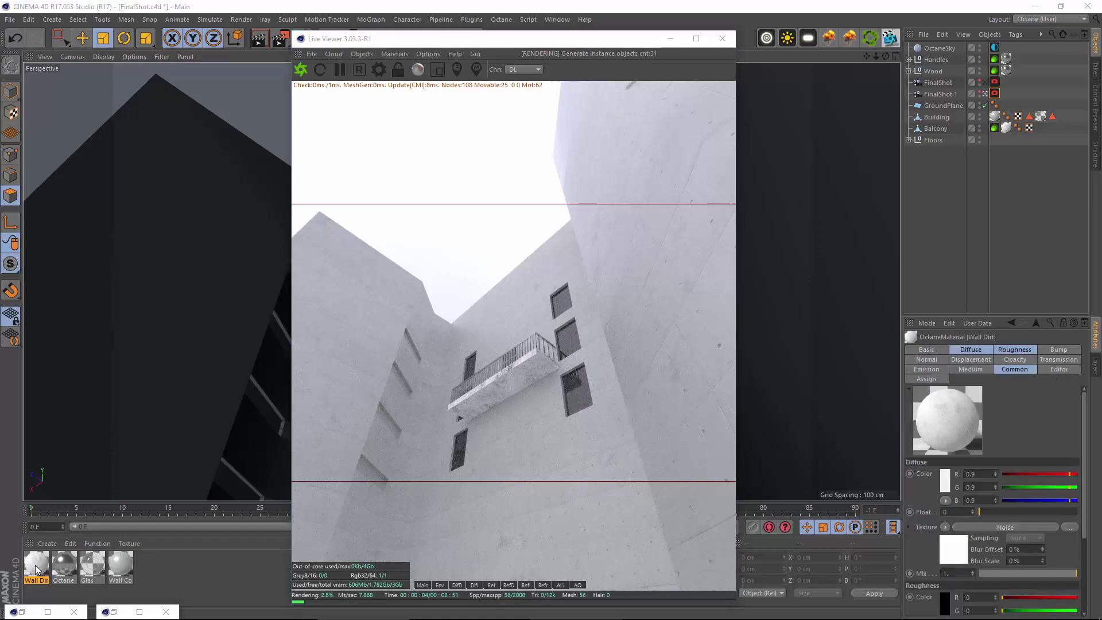
pyautogui.moveTo(337, 80); pyautogui.dragTo(857, 198)
pyautogui.click(885, 290)
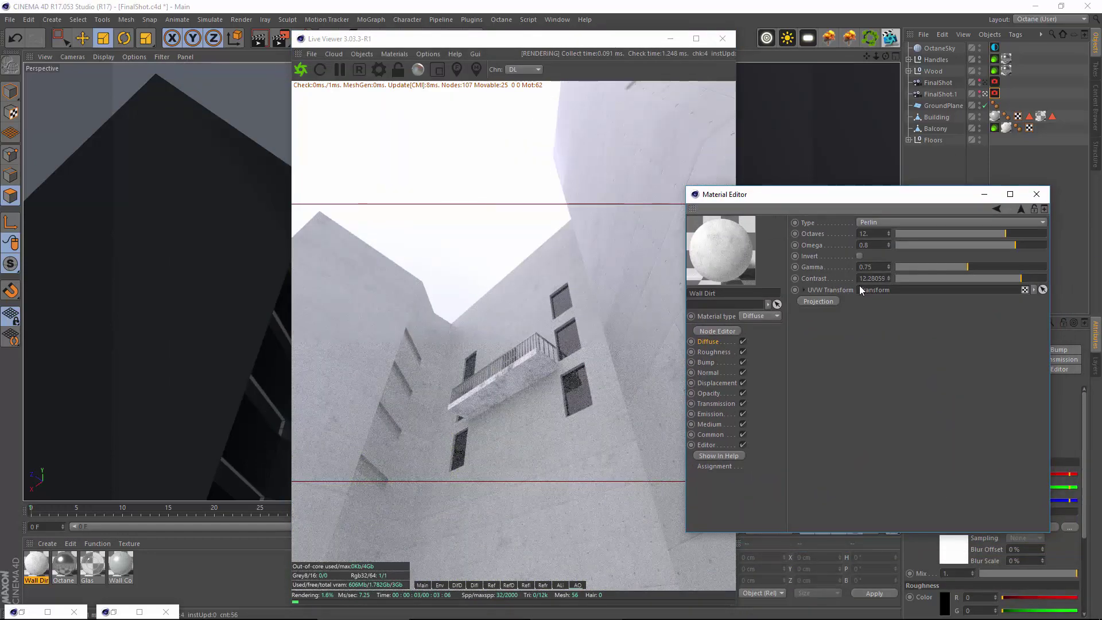
pyautogui.click(701, 343)
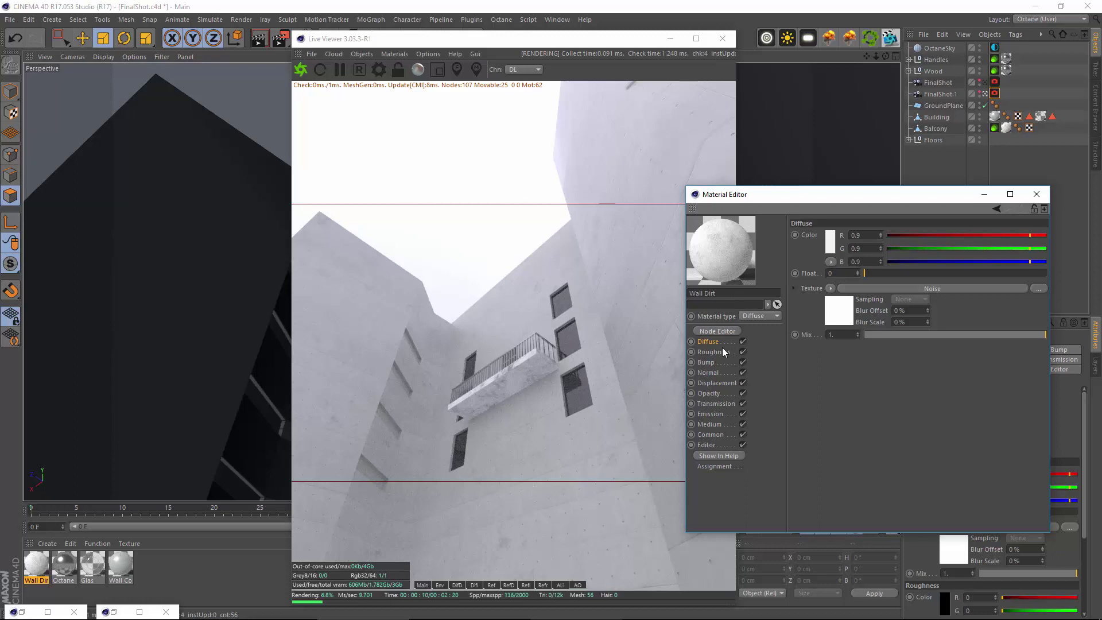
pyautogui.click(830, 289)
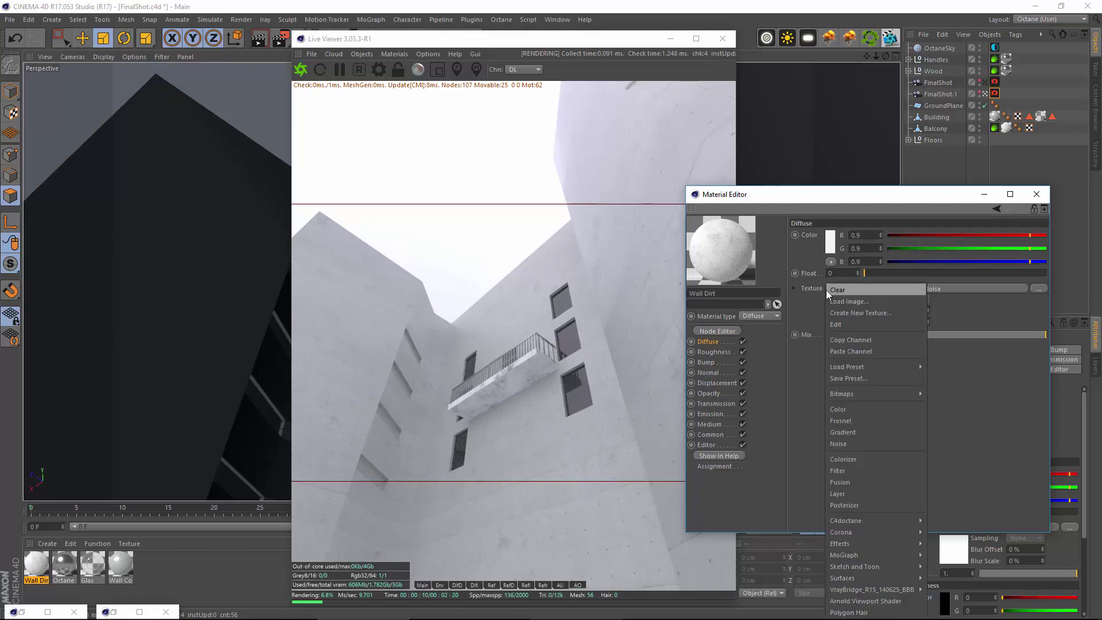
pyautogui.click(846, 341)
pyautogui.click(1036, 194)
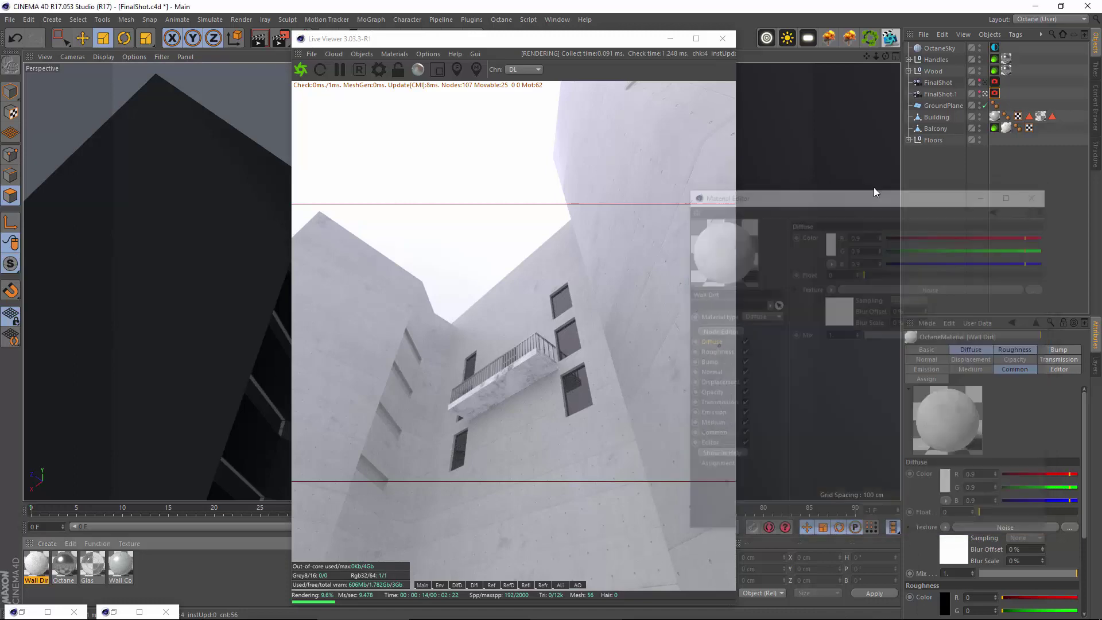
# Duplicate the Wall Concrete material and open the MixTexture in the copy's diffuse channel.
pyautogui.keyDown('ctrl'); pyautogui.moveTo(123, 564); pyautogui.dragTo(159, 565); pyautogui.keyUp('ctrl')
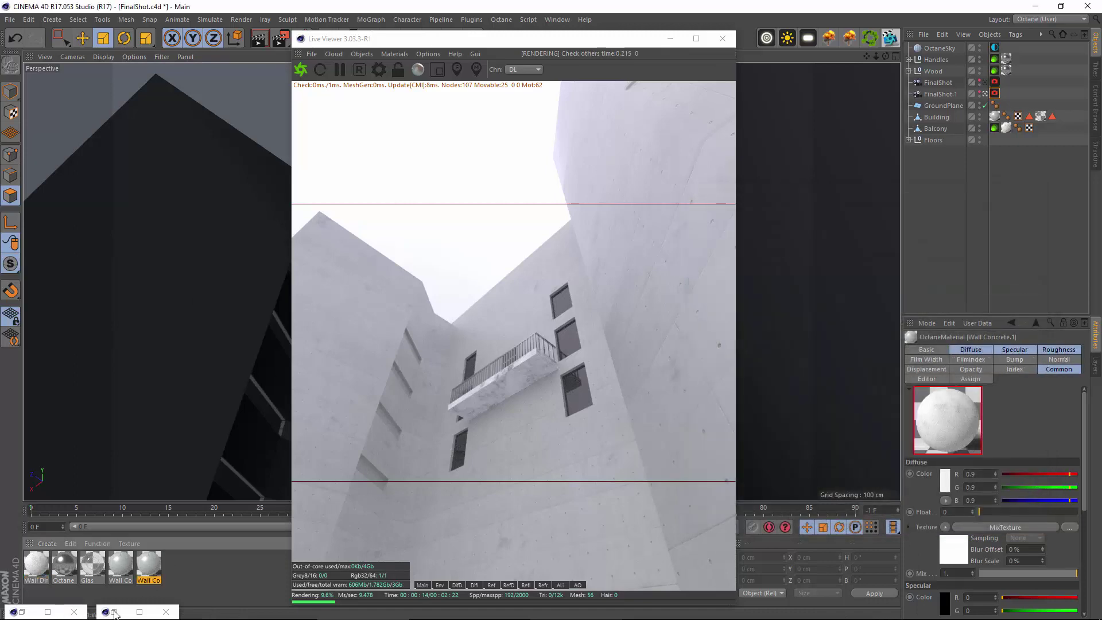
pyautogui.doubleClick(146, 568)
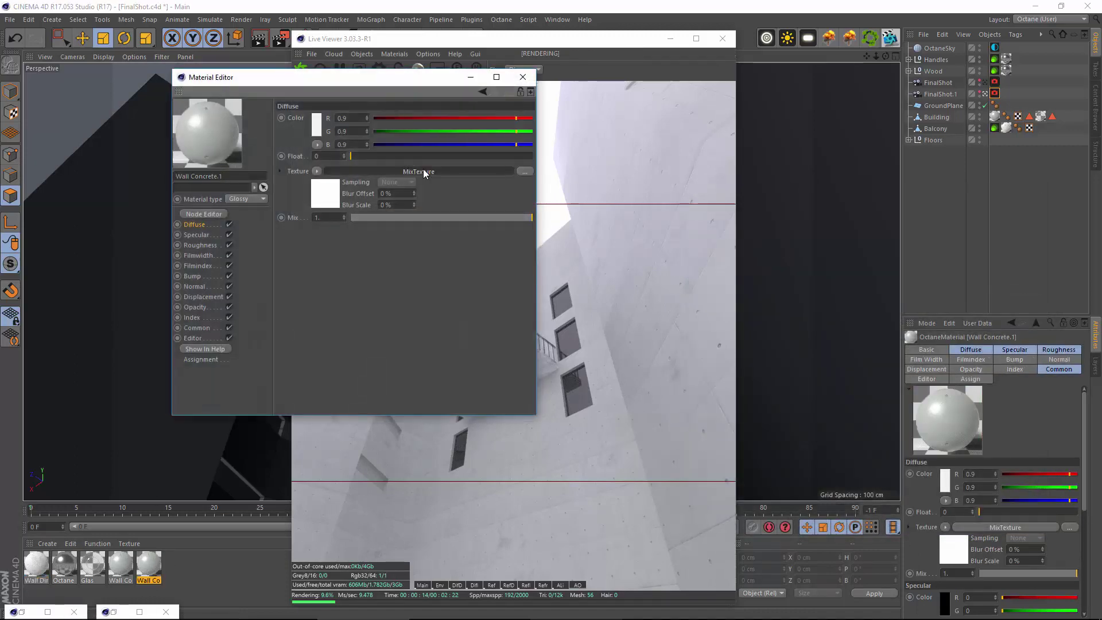
pyautogui.click(426, 172)
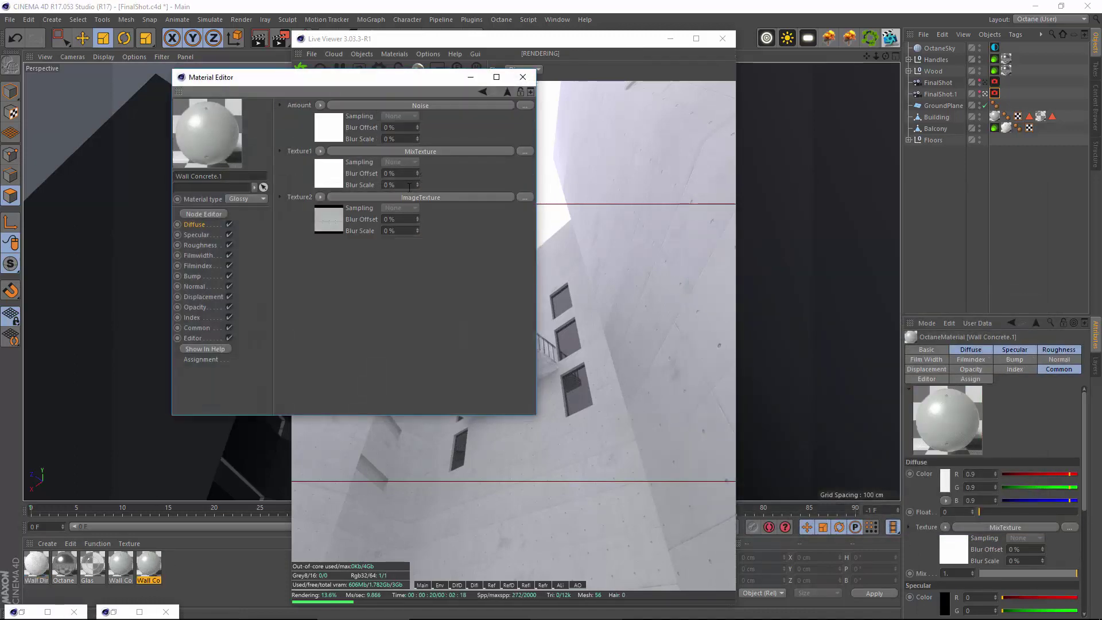
# Replace the ImageTexture in Texture2 of Wall Concrete.1's diffuse mix with the copied noise.
pyautogui.click(320, 198)
pyautogui.click(321, 207)
pyautogui.click(319, 198)
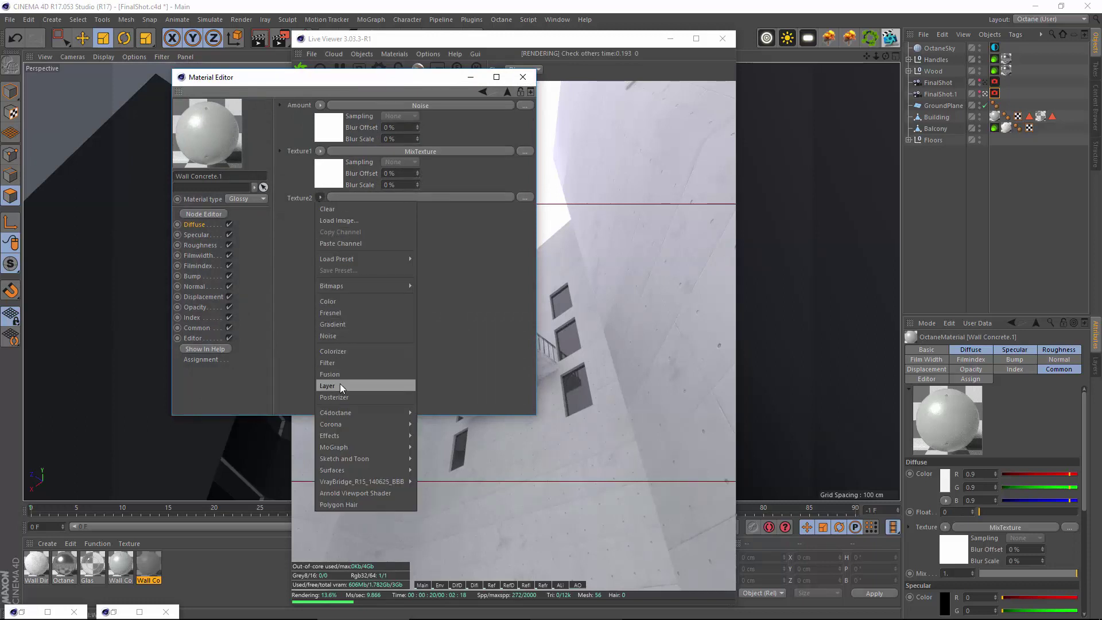
pyautogui.click(340, 244)
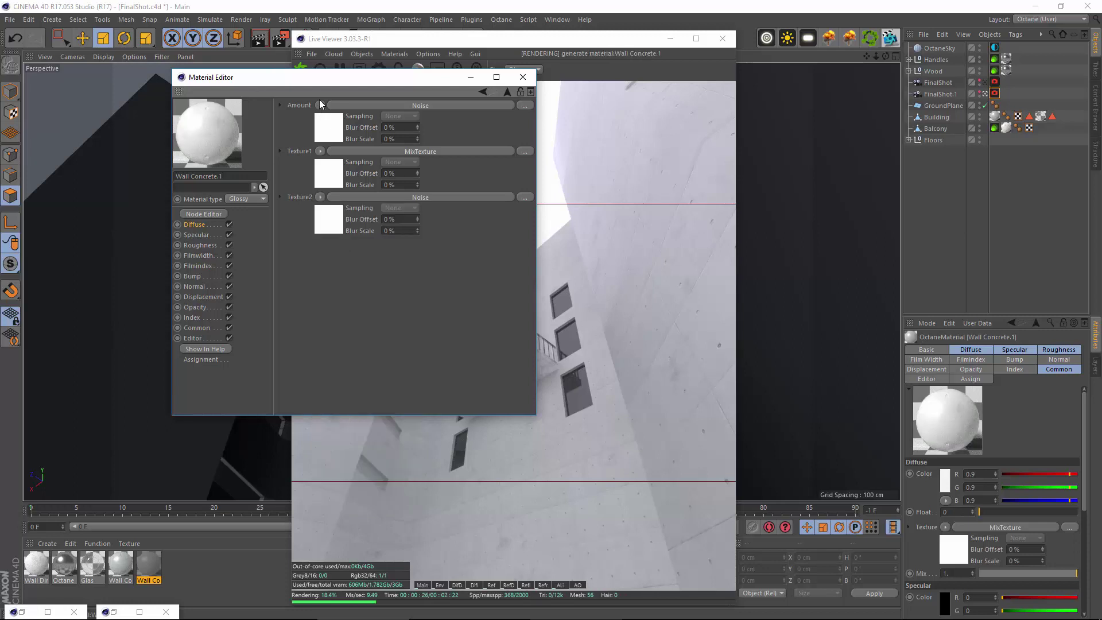
# Replace the Amount texture of Wall Concrete.1's outer diffuse mix with the copied noise.
pyautogui.click(320, 107)
pyautogui.click(330, 113)
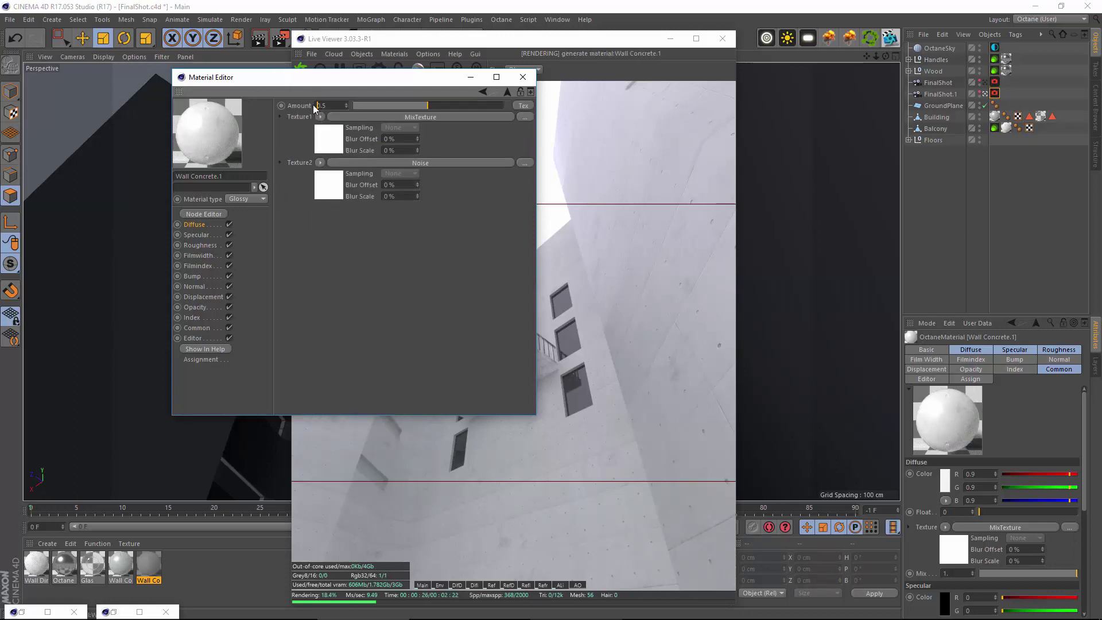
pyautogui.click(518, 106)
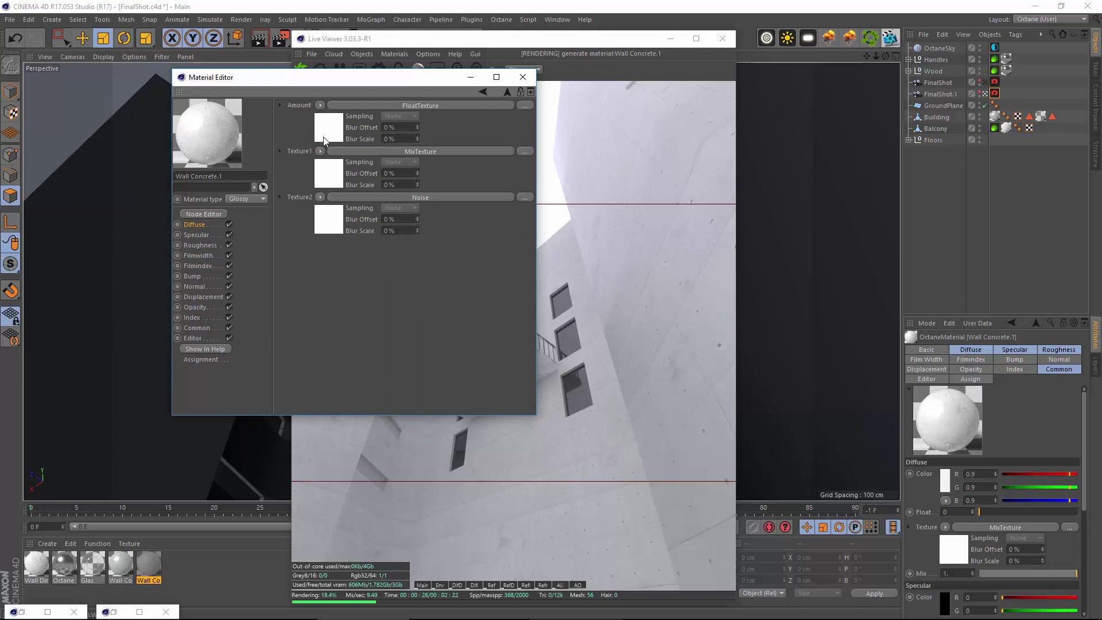
pyautogui.click(320, 105)
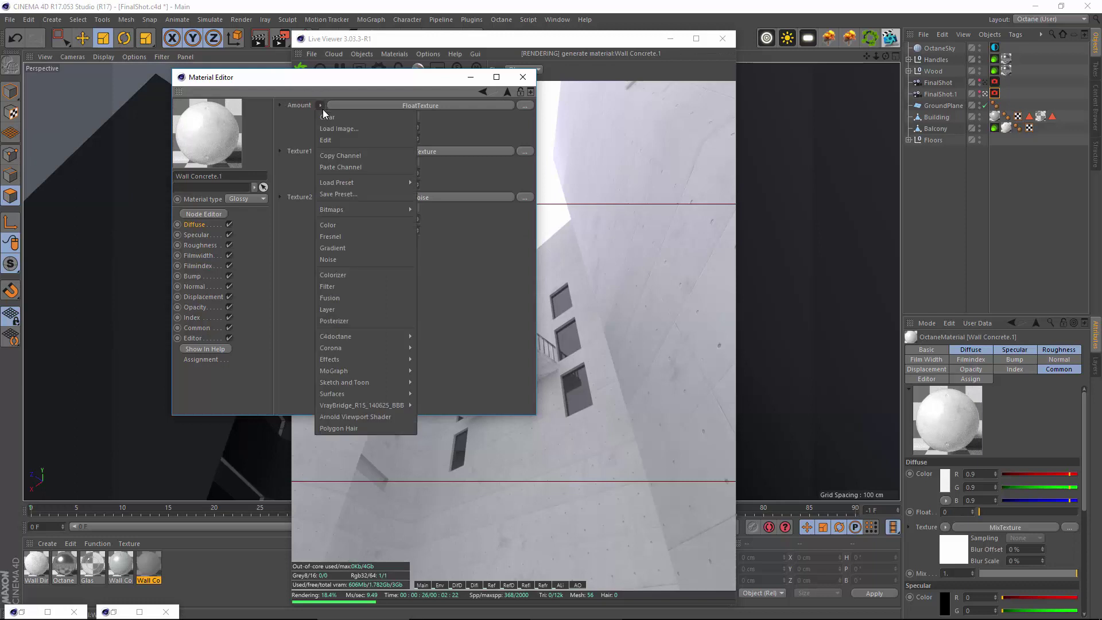
pyautogui.click(348, 168)
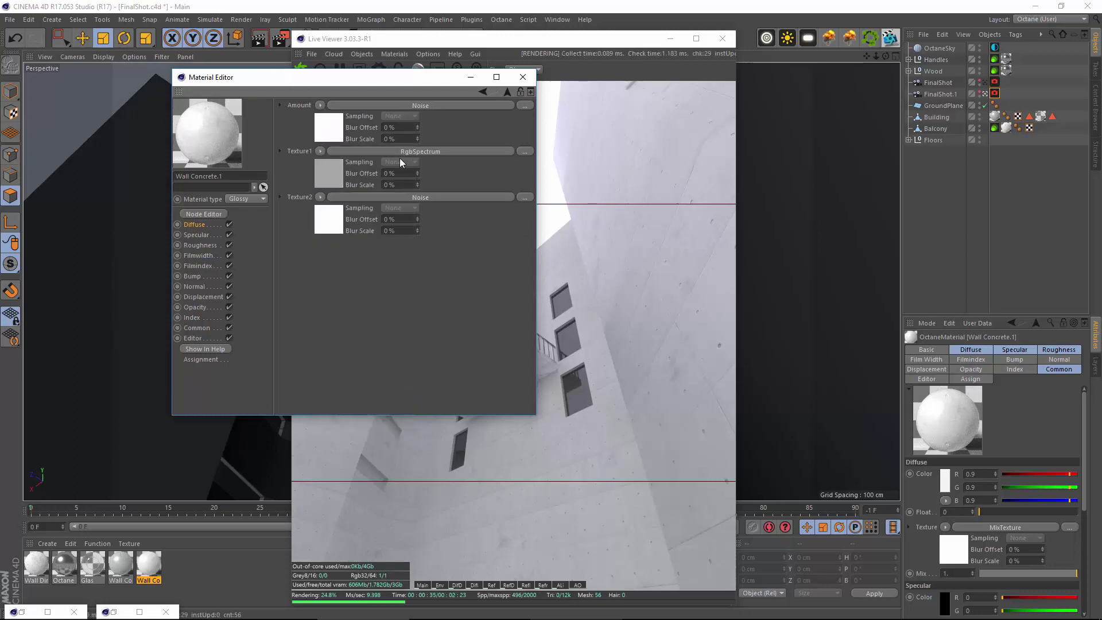
# Paste the copied noise into the Amount and Texture2 slots of the MixTexture nested in Texture1.
pyautogui.click(320, 105)
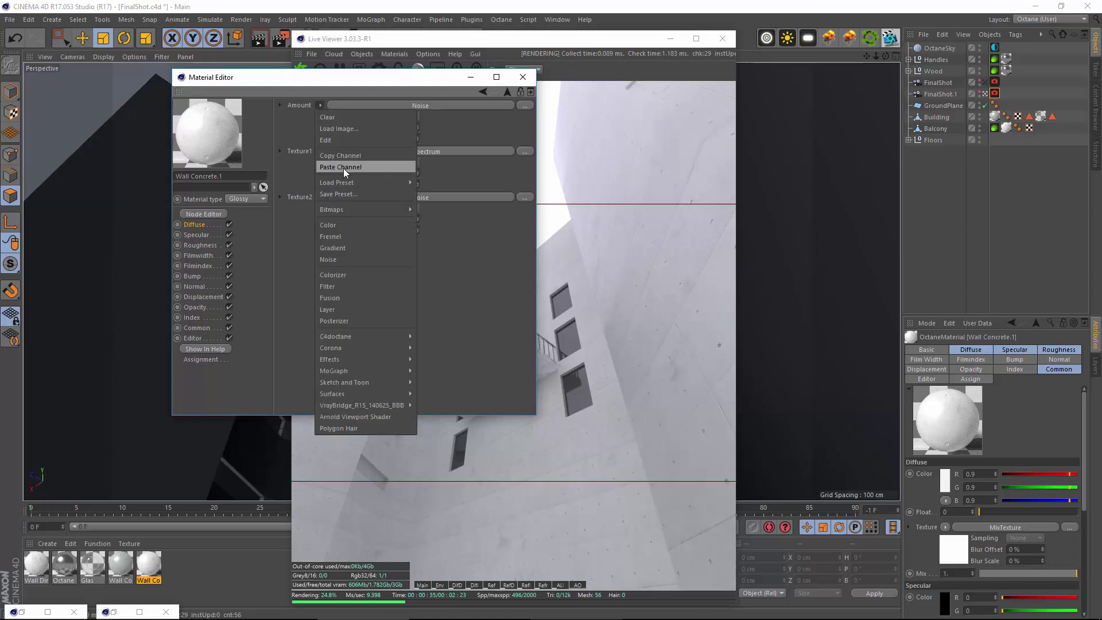
pyautogui.click(344, 166)
pyautogui.click(320, 197)
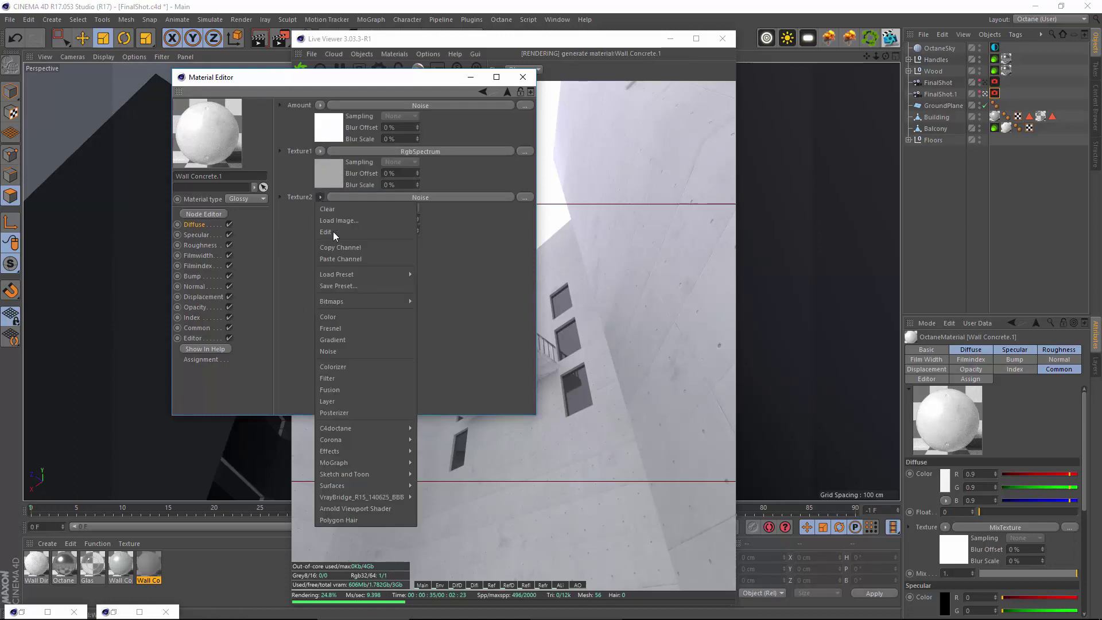
pyautogui.click(350, 260)
# Restart the live render and arrange the Material Editor and Live Viewer side by side.
pyautogui.moveTo(400, 88); pyautogui.dragTo(301, 113)
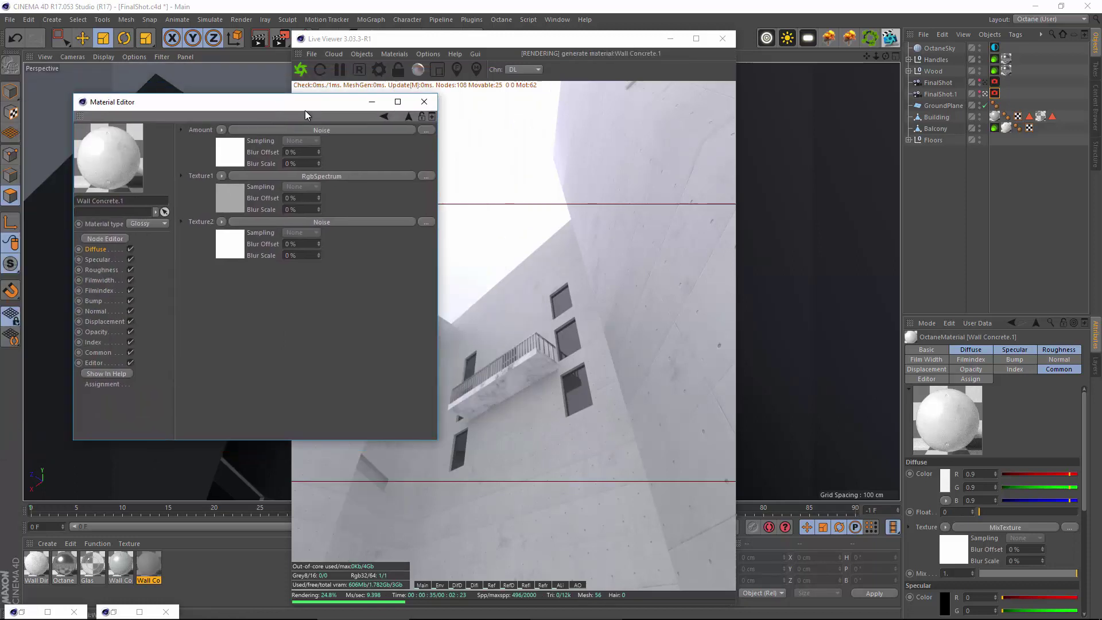
pyautogui.click(300, 70)
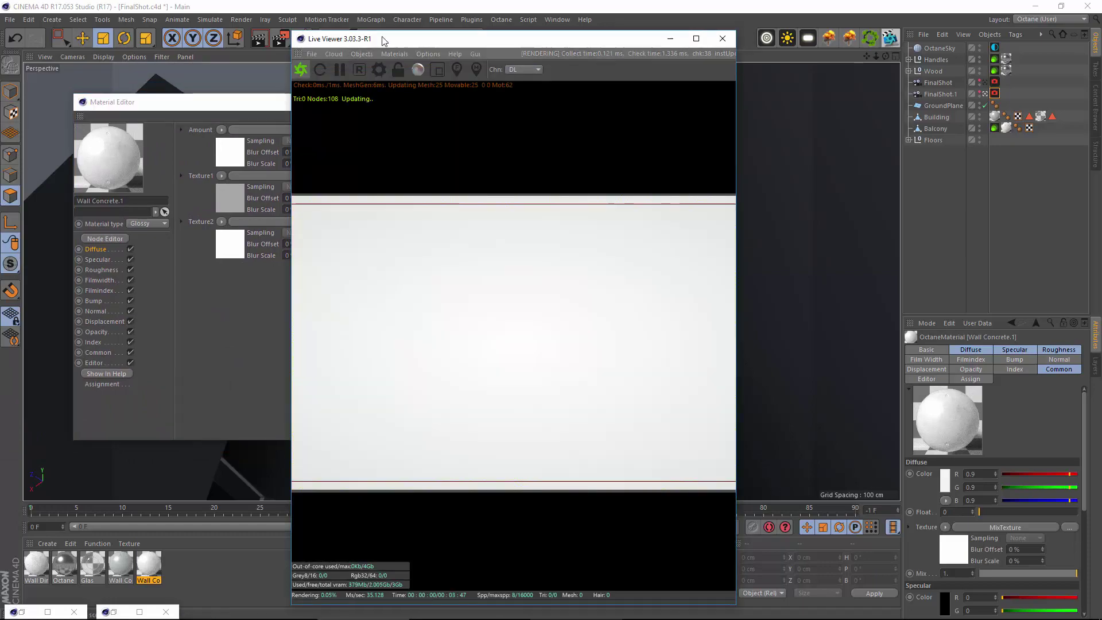
pyautogui.moveTo(517, 45); pyautogui.dragTo(681, 41)
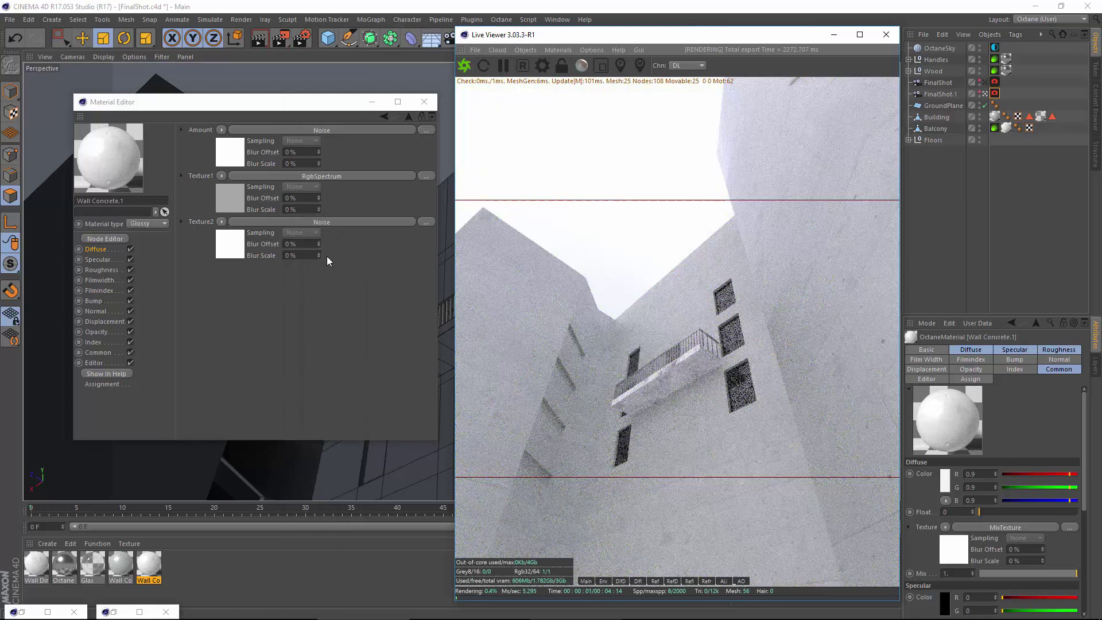
# Return to the outer diffuse mix of Wall Concrete.1 and assign an RgbSpectrum texture to Texture2.
pyautogui.click(383, 117)
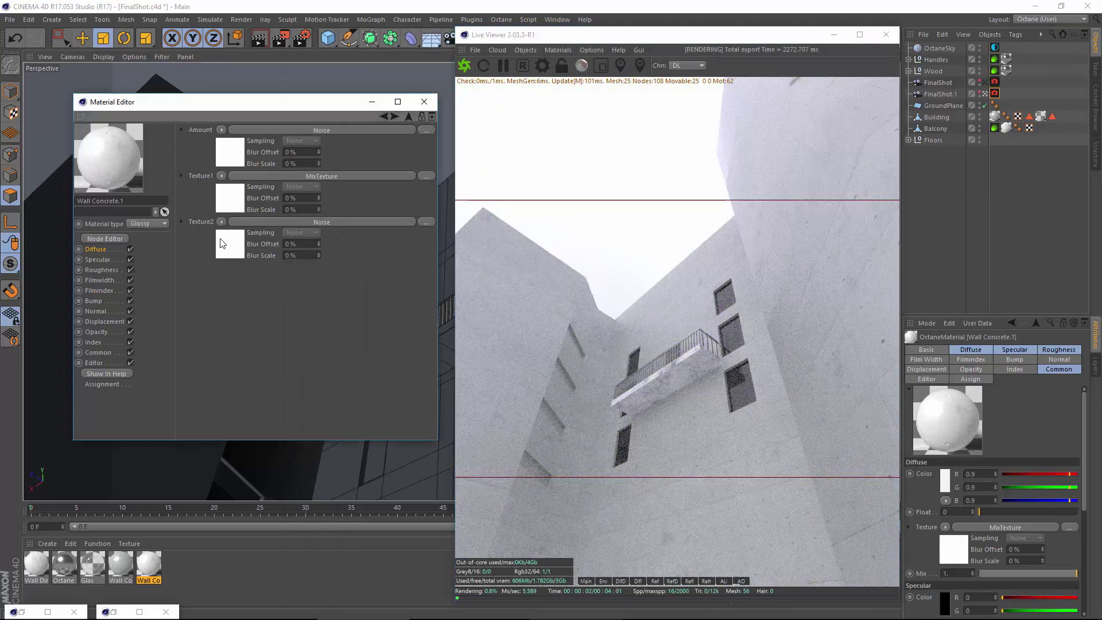
pyautogui.click(221, 221)
pyautogui.moveTo(287, 453)
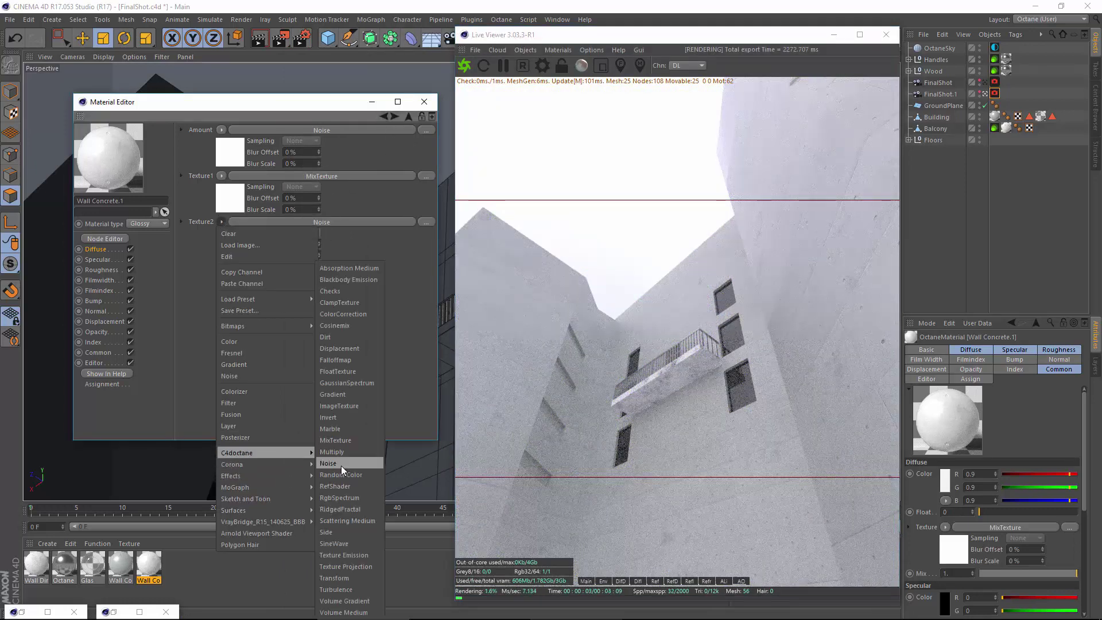
pyautogui.click(343, 485)
pyautogui.click(221, 221)
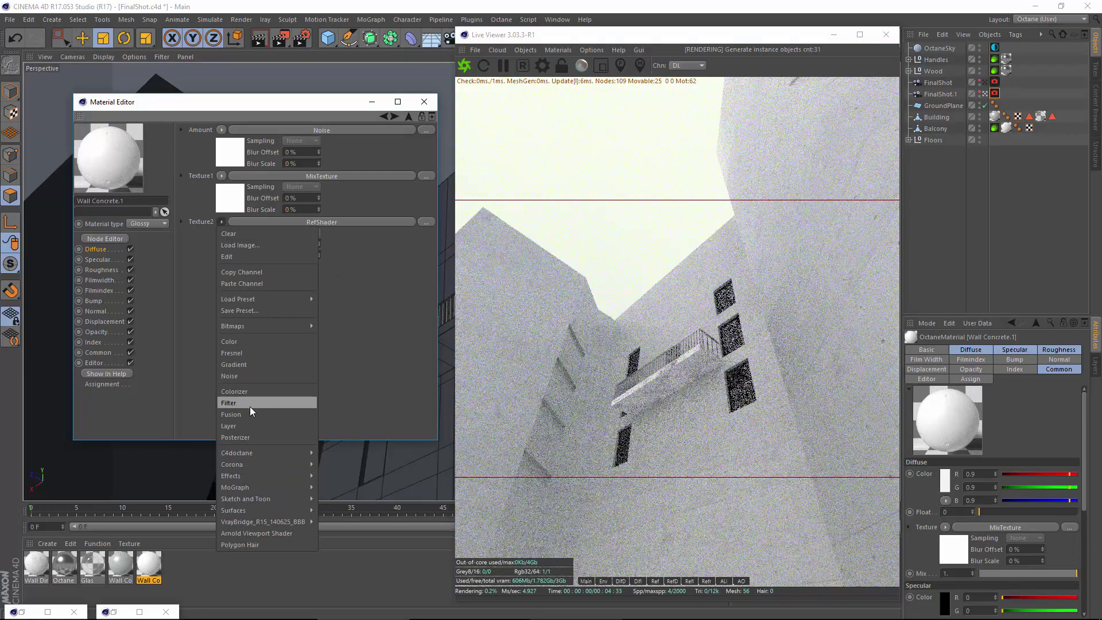
pyautogui.moveTo(294, 453)
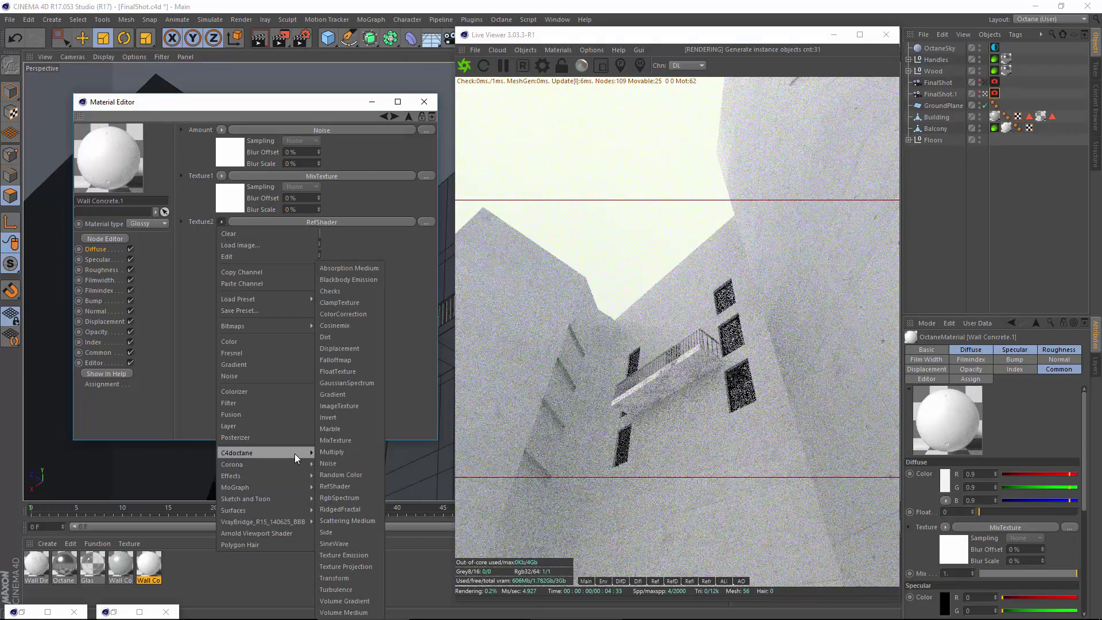
pyautogui.click(339, 498)
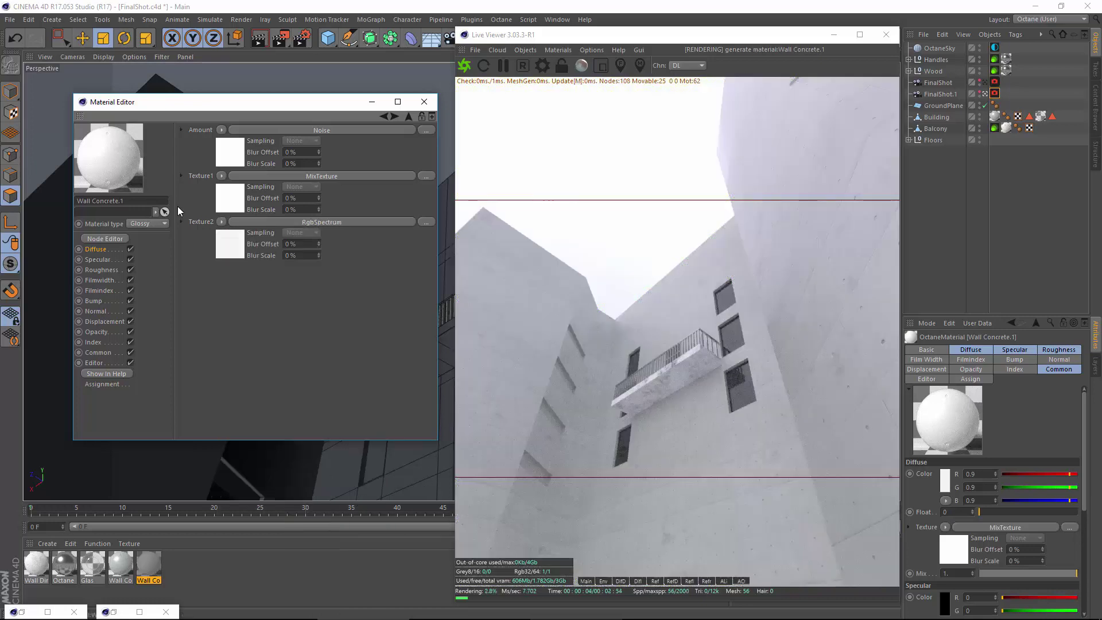
# Set the Texture2 RgbSpectrum color to red (RGB 0.9, 0, 0) and disable Wall Concrete.1's Bump channel.
pyautogui.click(229, 246)
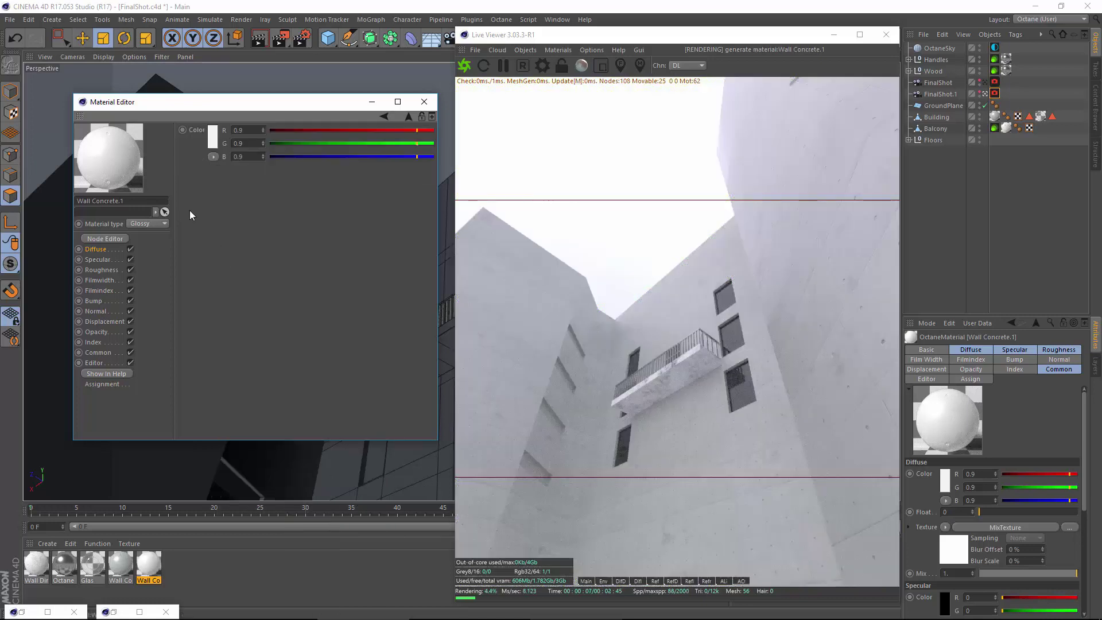
pyautogui.click(217, 137)
pyautogui.click(192, 181)
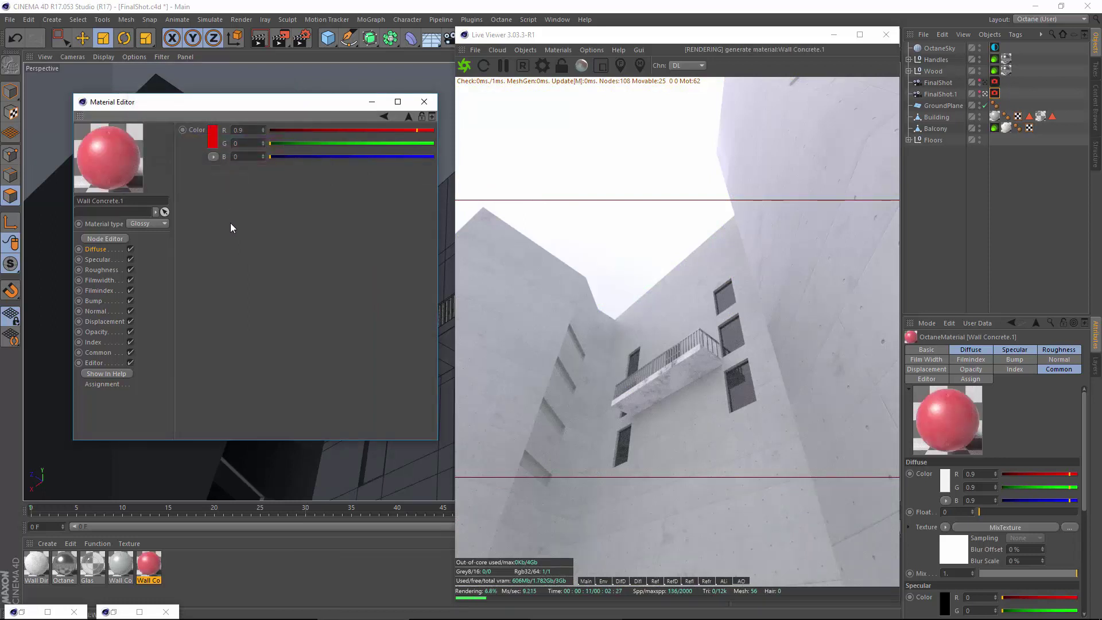
pyautogui.click(130, 301)
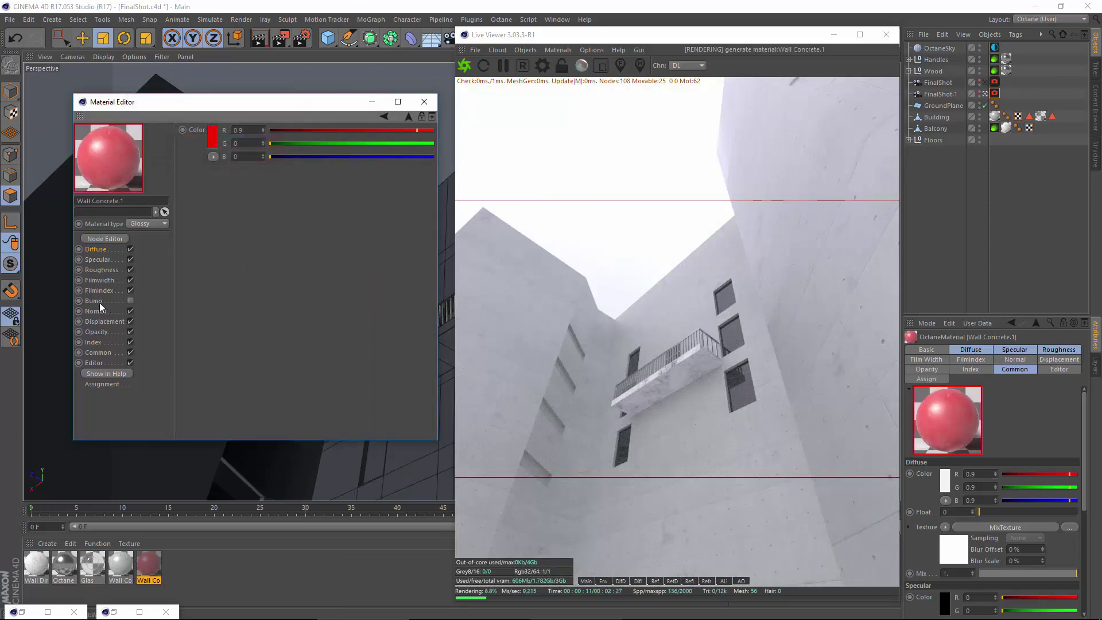
# Return to Wall Concrete.1's Diffuse channel, restart the live render and apply the material to the Balcony object.
pyautogui.click(96, 249)
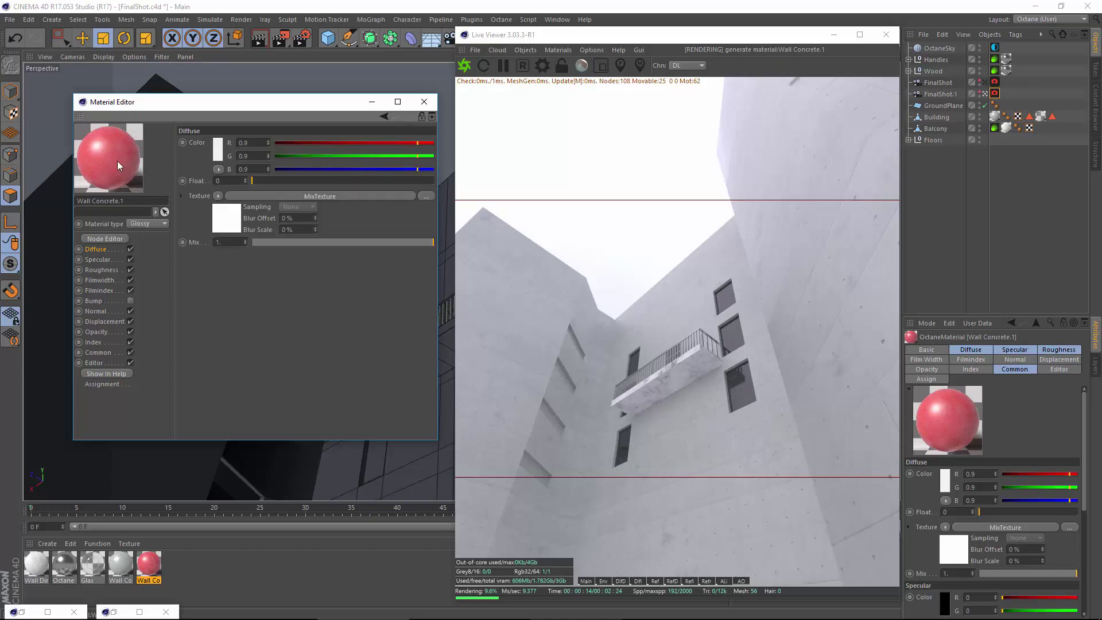
pyautogui.click(483, 65)
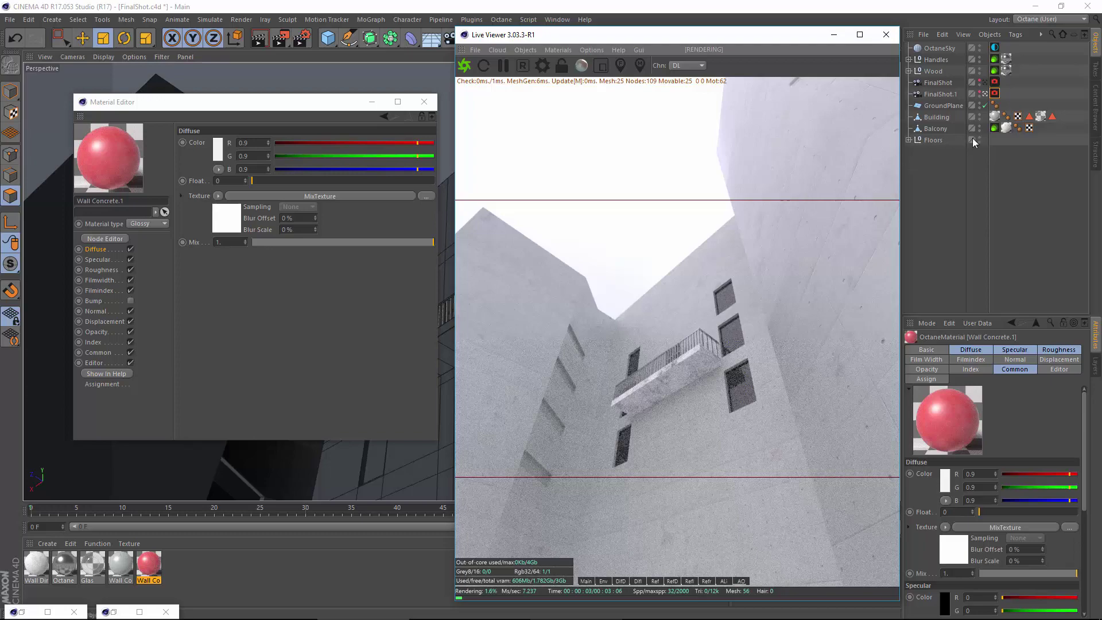
pyautogui.moveTo(146, 575); pyautogui.dragTo(1006, 129)
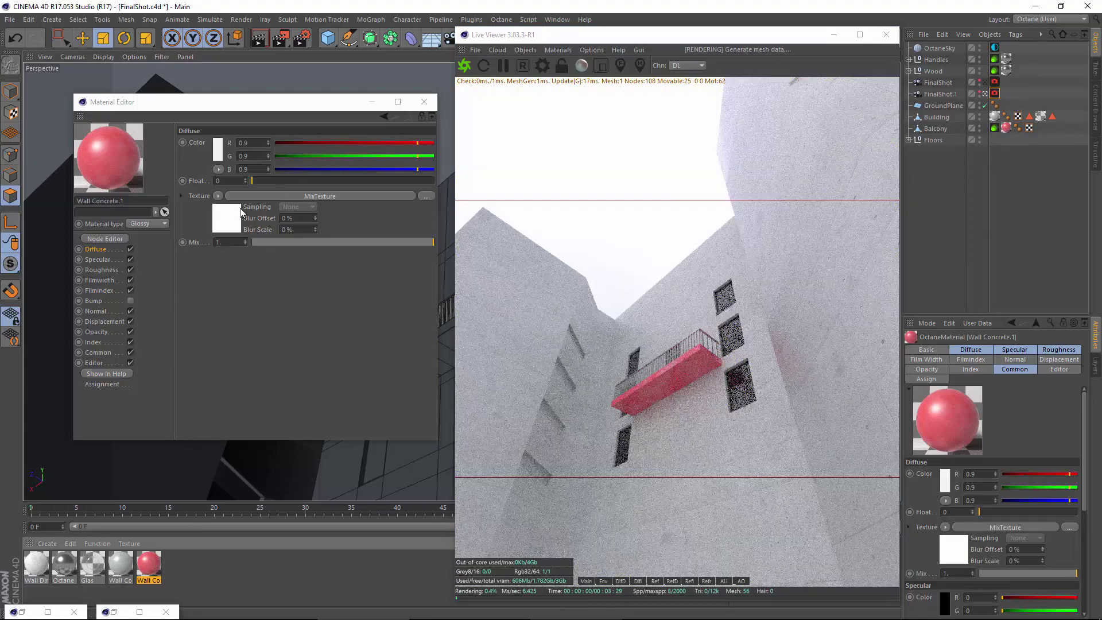
# Reopen the diffuse mix's RgbSpectrum texture and change its color to a fully desaturated dark grey (RGB 0.100482).
pyautogui.click(269, 196)
pyautogui.click(232, 245)
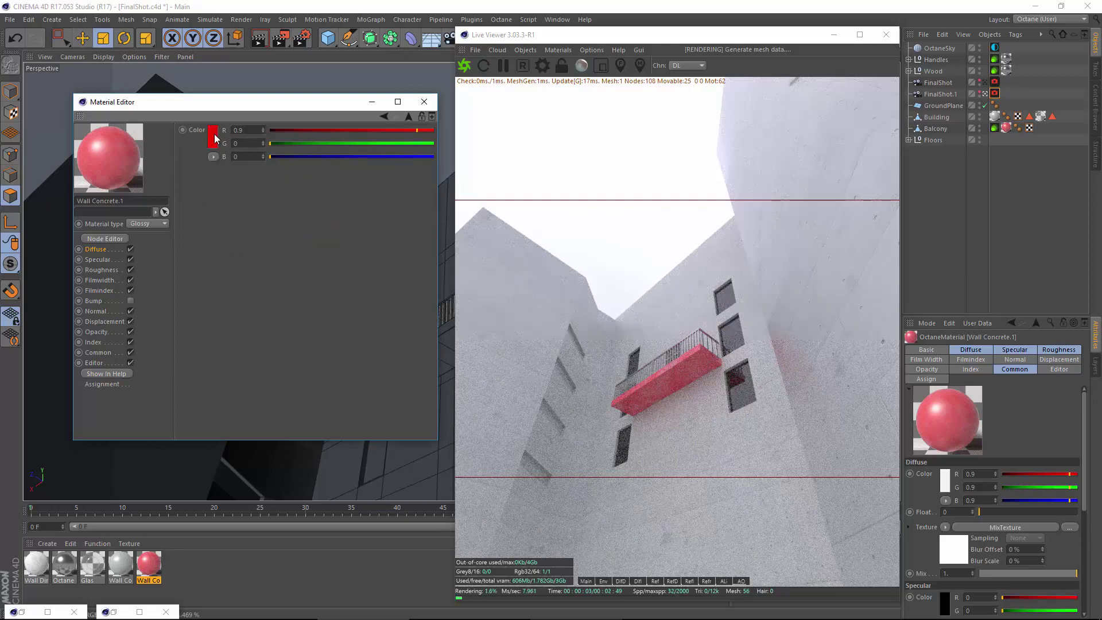
pyautogui.click(214, 135)
pyautogui.moveTo(193, 144); pyautogui.dragTo(165, 144)
pyautogui.moveTo(239, 156); pyautogui.dragTo(220, 157)
pyautogui.click(194, 175)
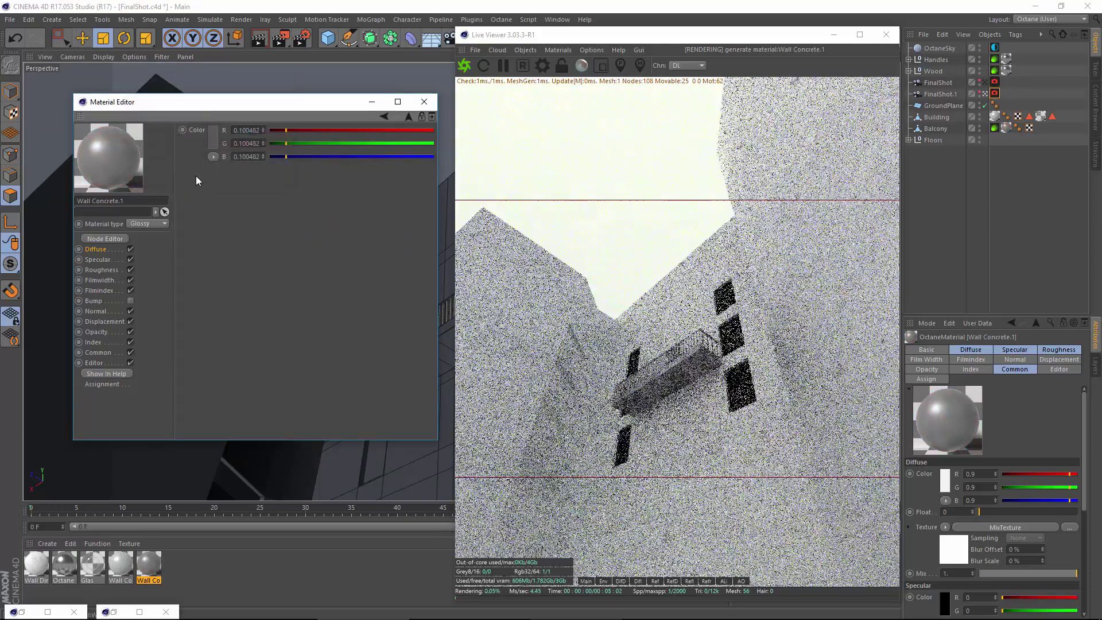
# Brighten the RgbSpectrum grey to a color value of 72% (RGB 0.522522).
pyautogui.click(214, 148)
pyautogui.moveTo(214, 166); pyautogui.dragTo(247, 164)
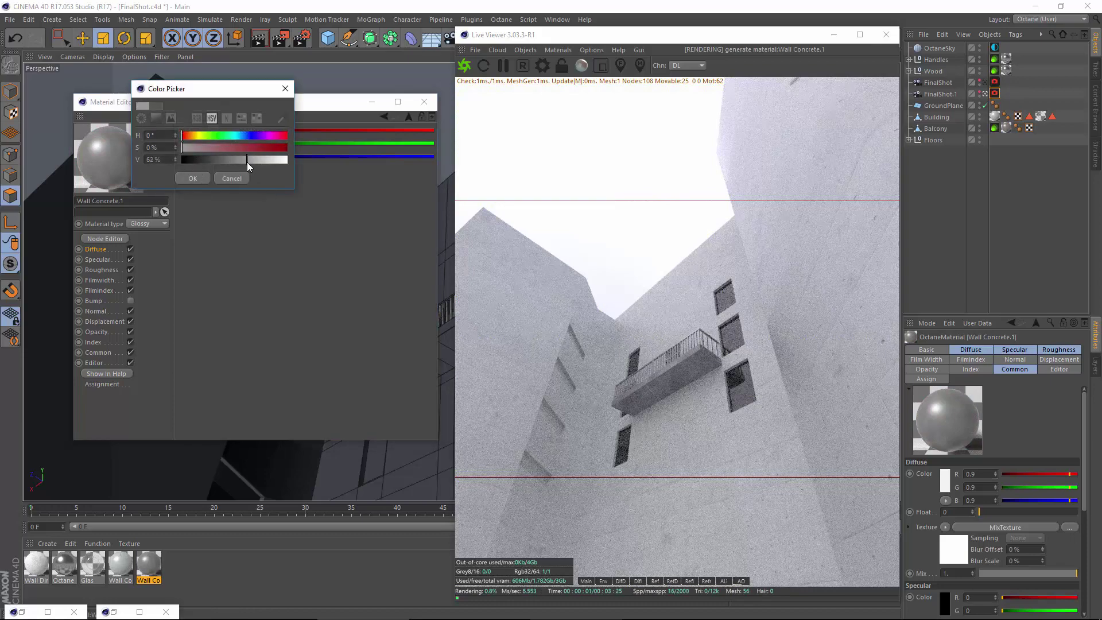
pyautogui.click(201, 178)
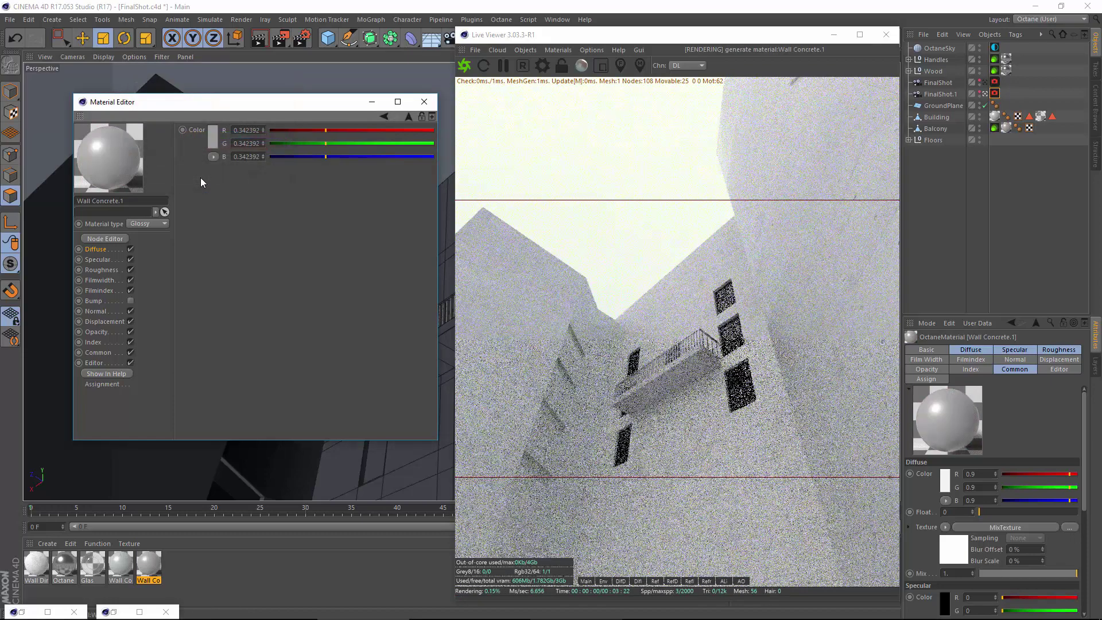
pyautogui.click(214, 146)
pyautogui.moveTo(252, 172); pyautogui.dragTo(262, 172)
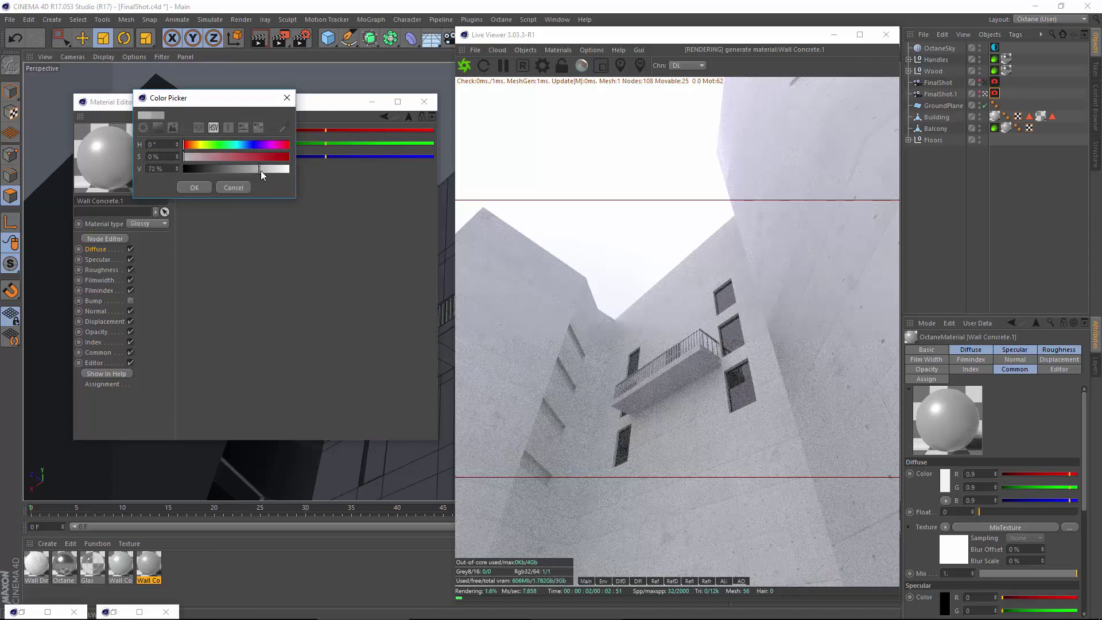
pyautogui.click(200, 188)
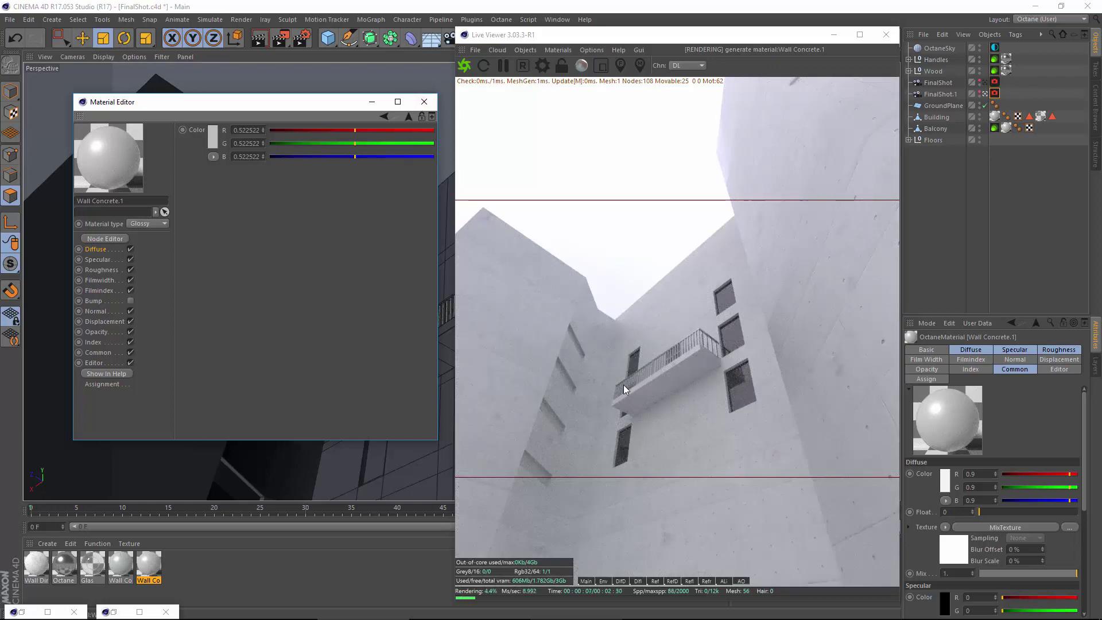
# Close the Material Editor, Live Viewer, Render Settings and the remaining minimized window.
pyautogui.click(425, 101)
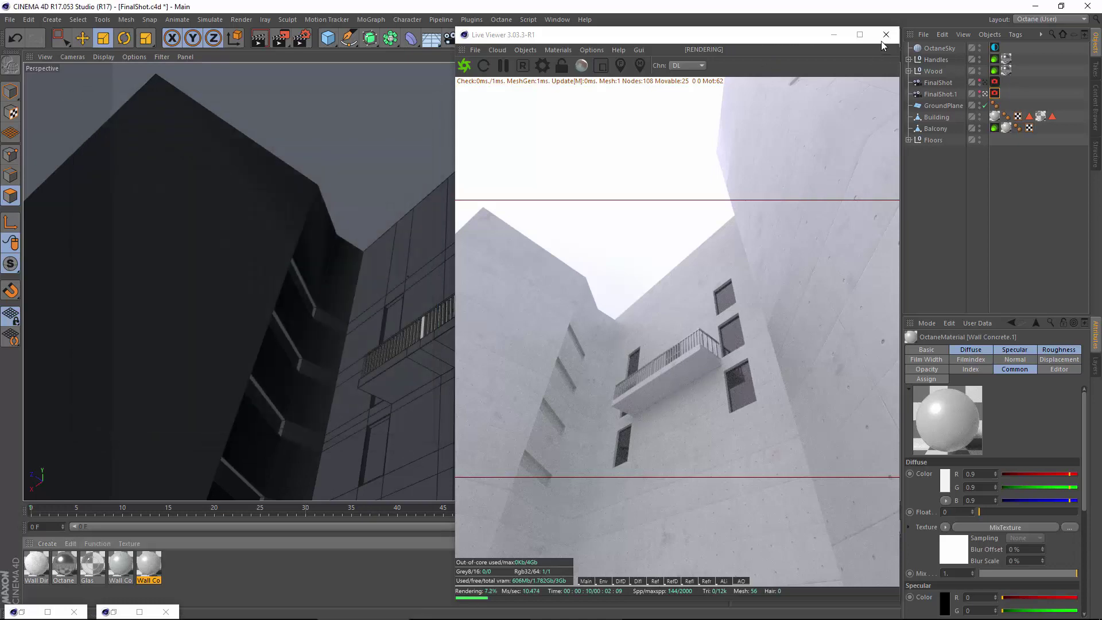
pyautogui.click(885, 35)
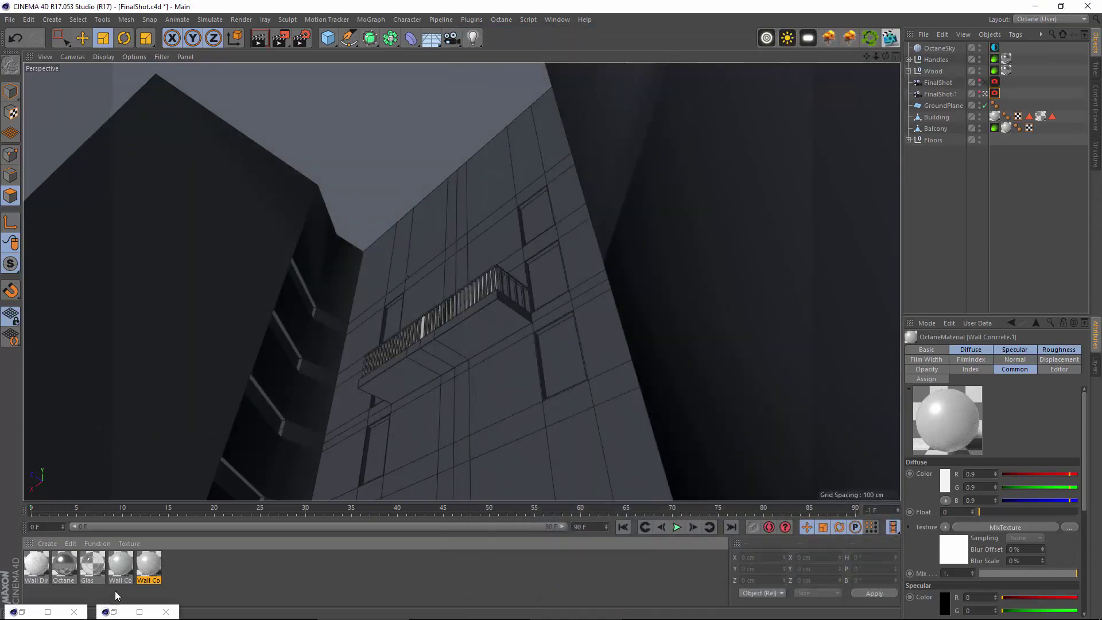
pyautogui.click(115, 611)
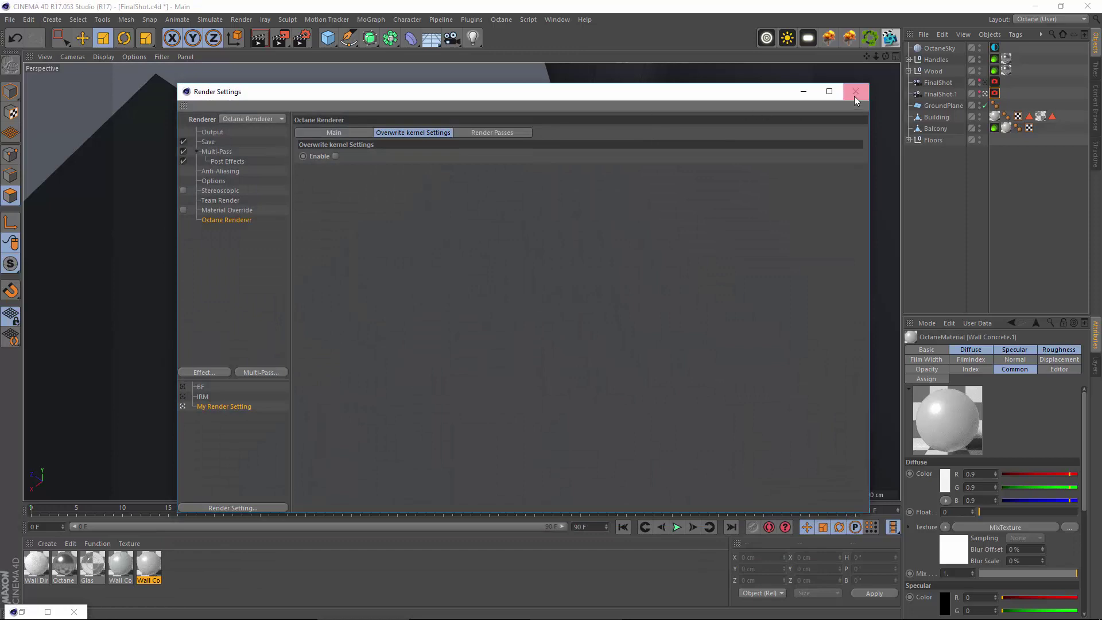
pyautogui.click(855, 92)
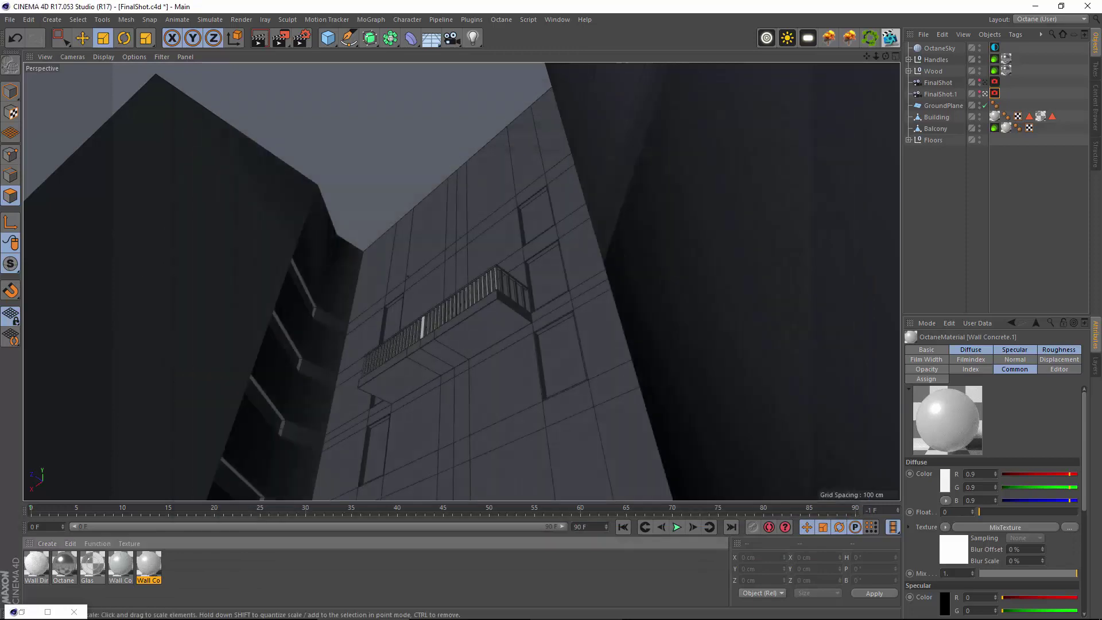
pyautogui.click(48, 612)
pyautogui.click(1087, 5)
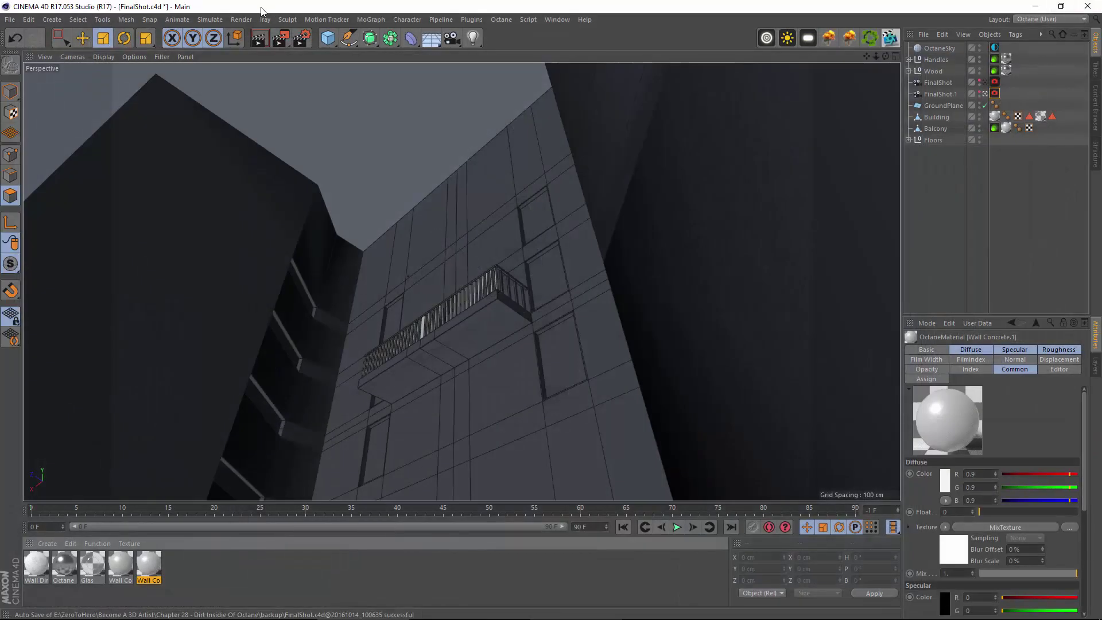
# Render the shot to the Picture Viewer, overwriting the existing Single.tif and multi4.tif, and display the combined image fitted in view.
pyautogui.click(241, 19)
pyautogui.click(270, 75)
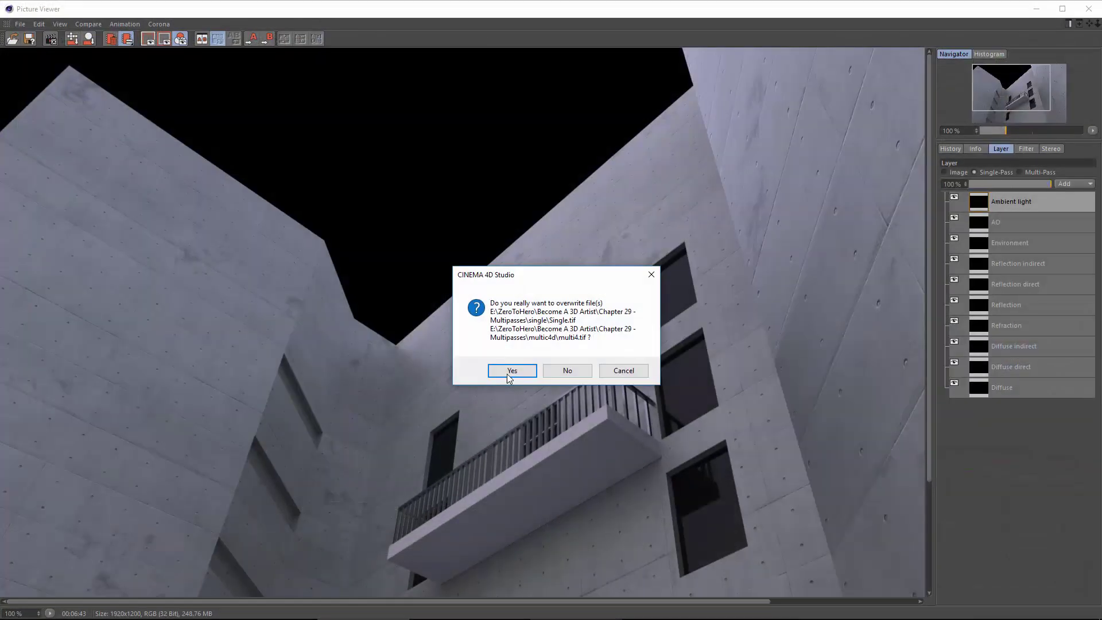
pyautogui.click(509, 370)
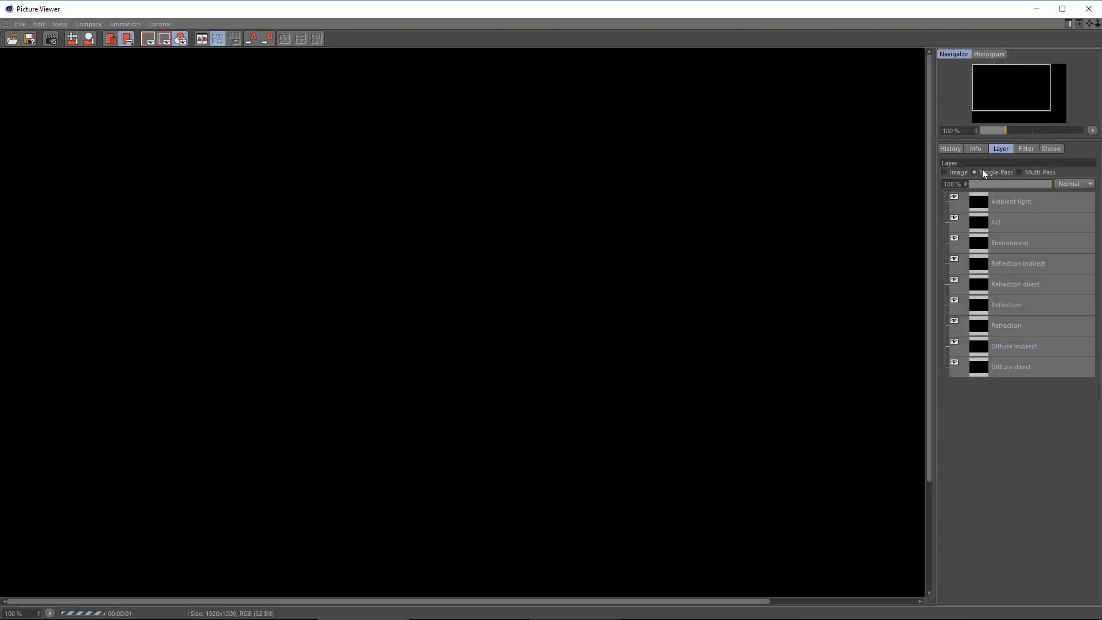
pyautogui.click(979, 366)
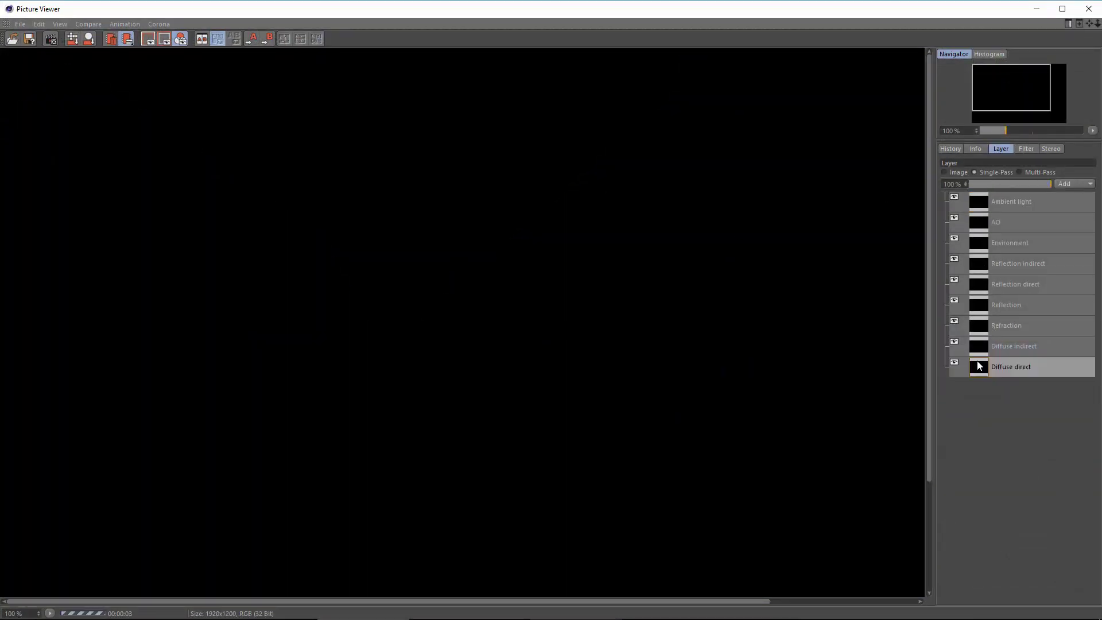
pyautogui.click(956, 173)
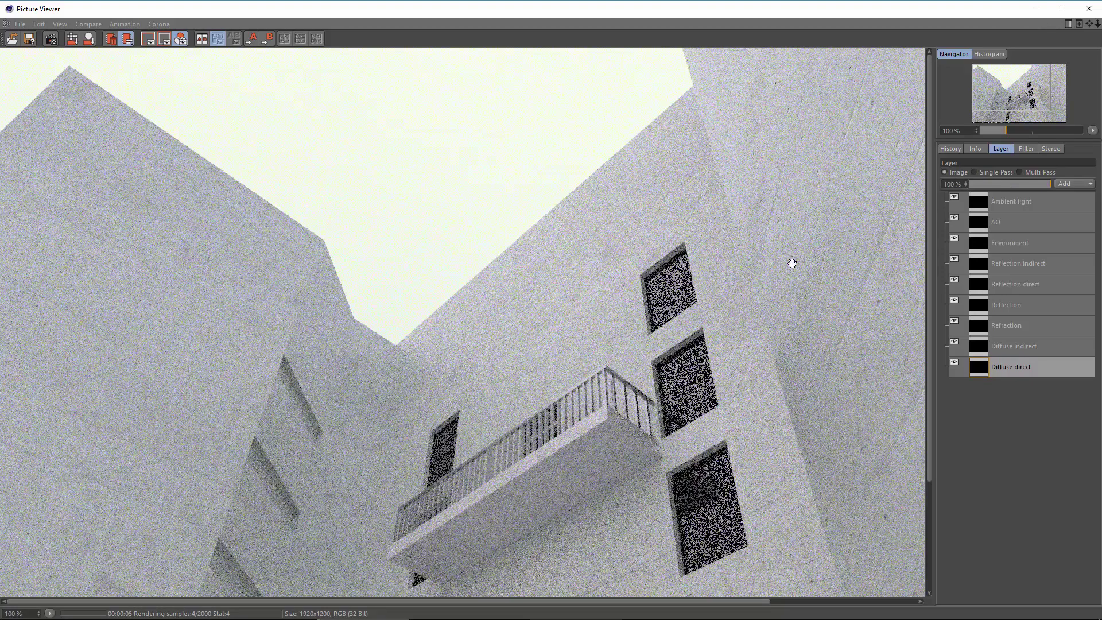
pyautogui.scroll(-4, 756, 298)
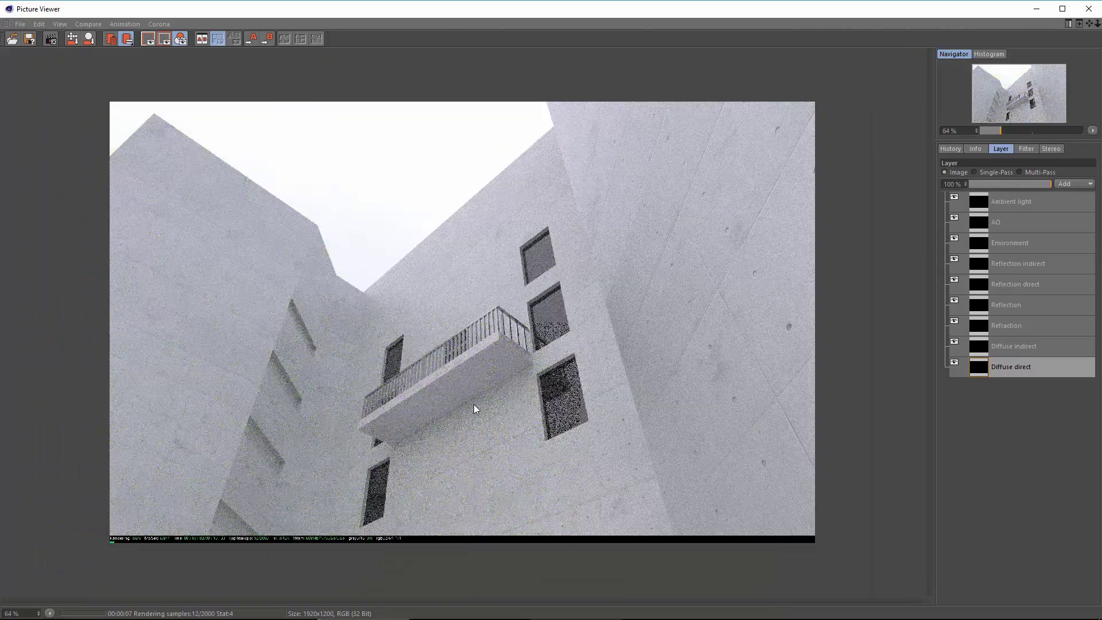
pyautogui.scroll(1, 474, 405)
pyautogui.scroll(-1, 506, 387)
pyautogui.scroll(1, 506, 386)
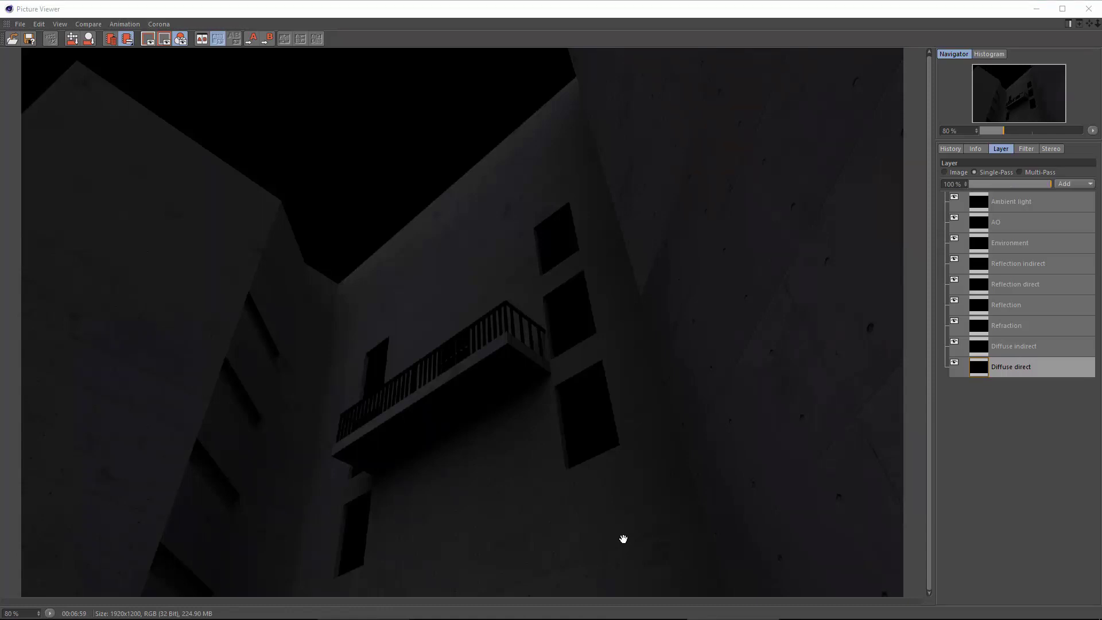
# Examine each rendered pass individually, from Ambient light, AO and Environment through the reflections and Refraction to Diffuse direct.
pyautogui.click(980, 200)
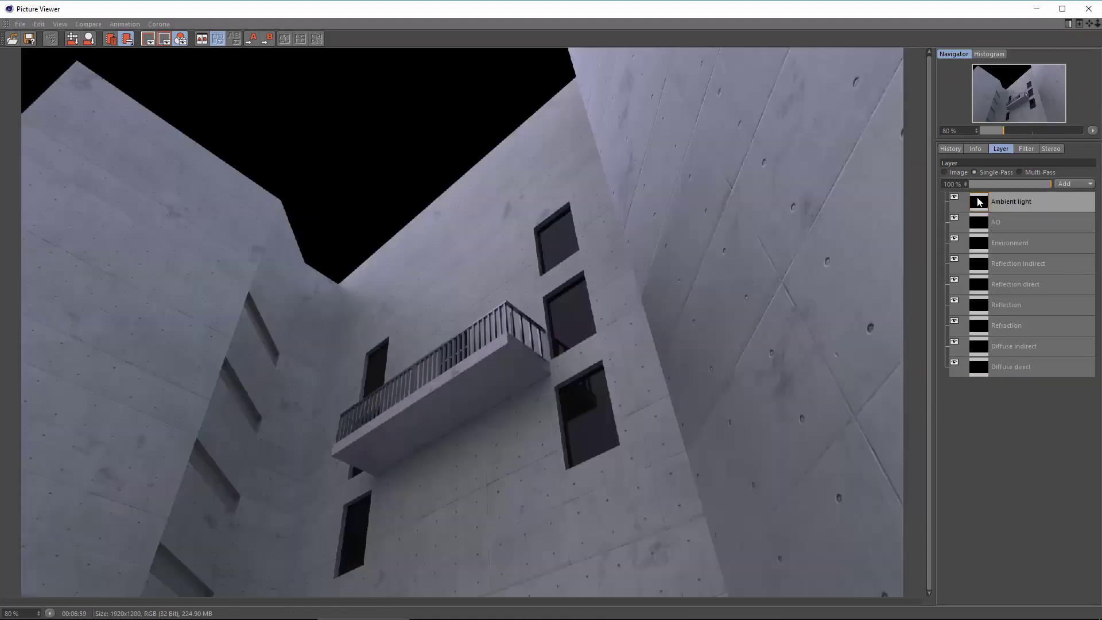
pyautogui.click(984, 222)
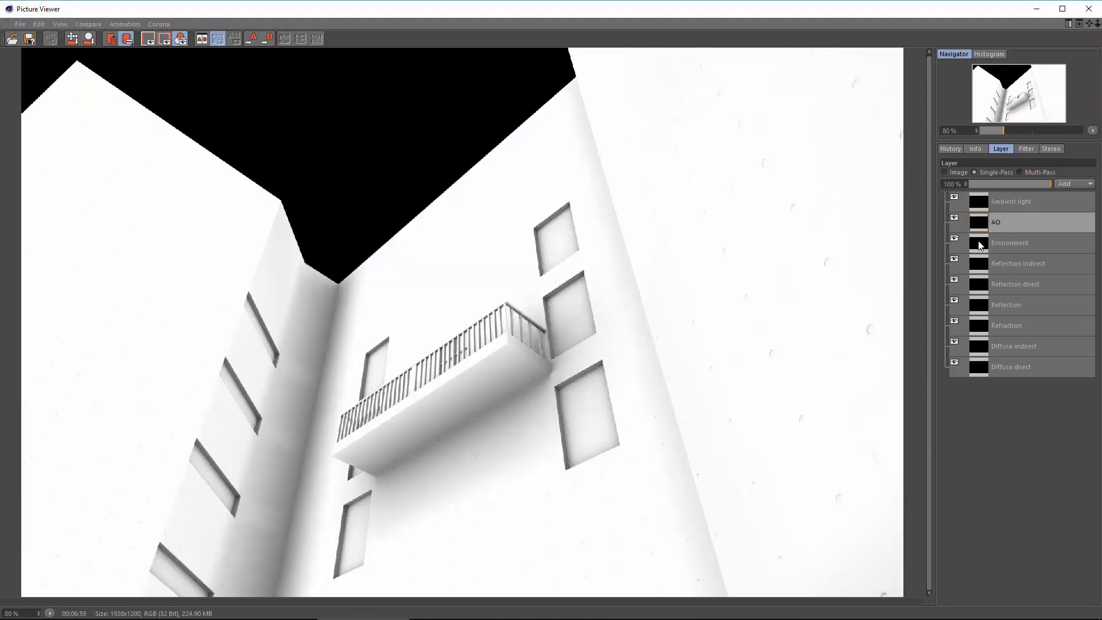
pyautogui.click(980, 244)
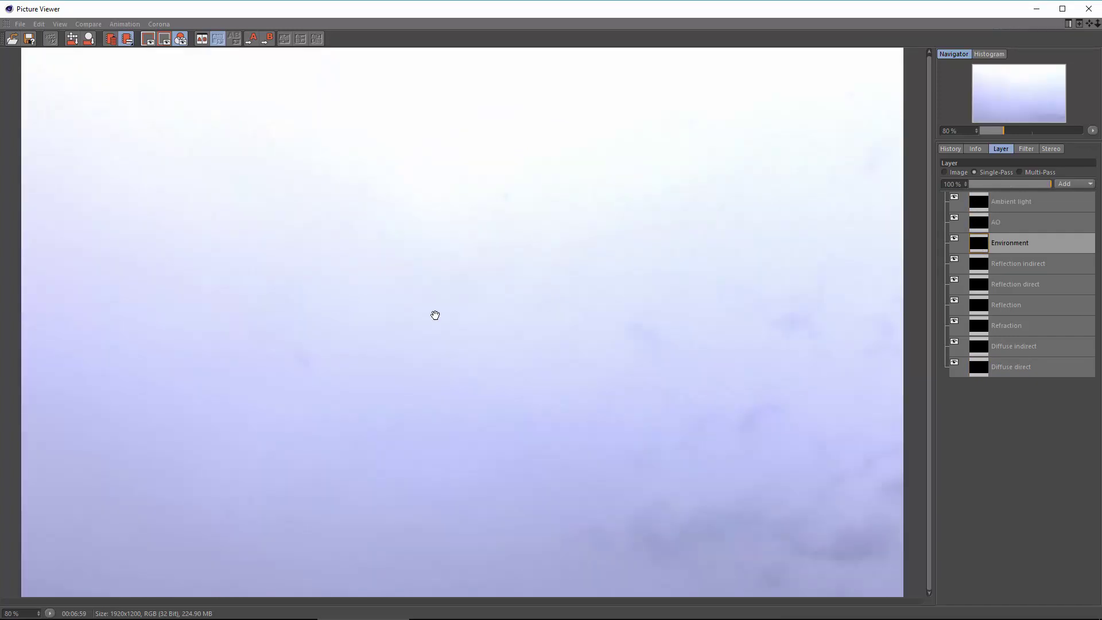
pyautogui.click(983, 271)
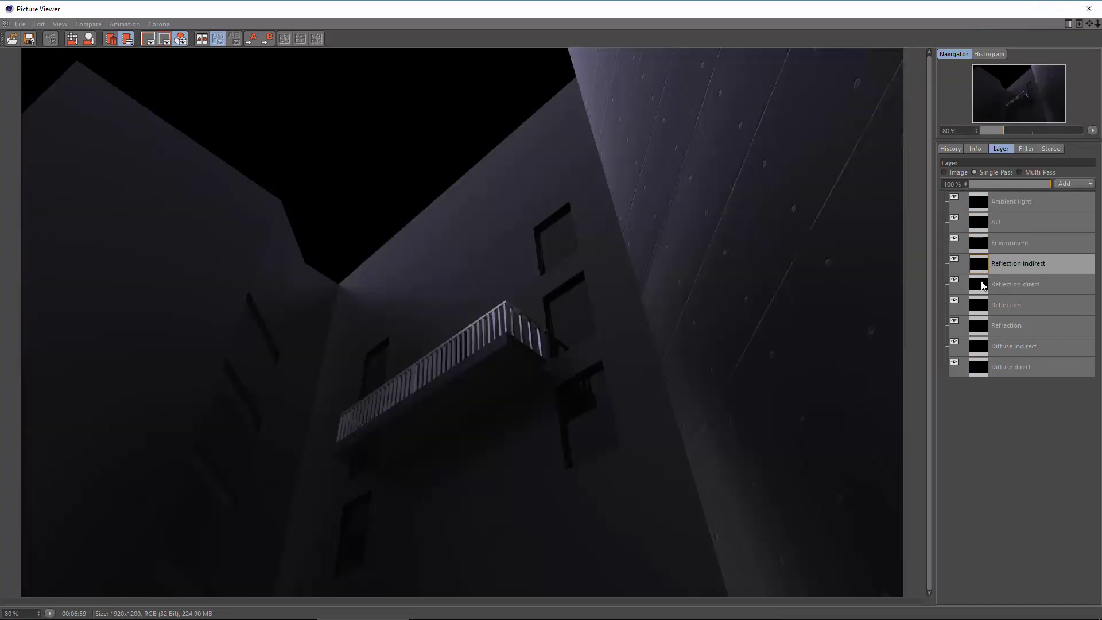
pyautogui.click(983, 285)
pyautogui.click(976, 308)
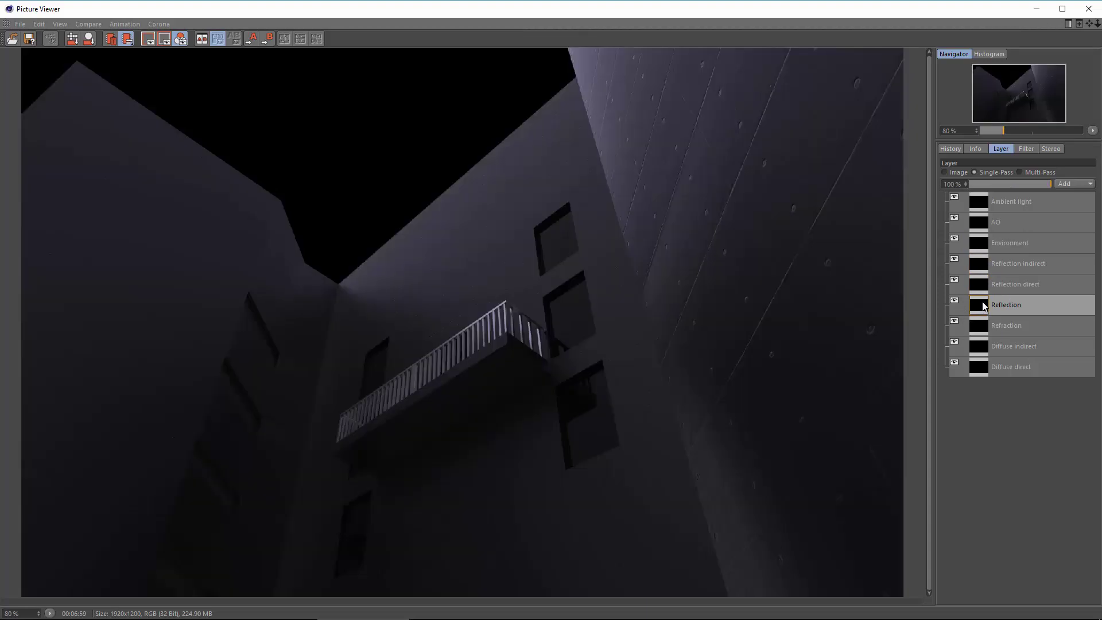
pyautogui.click(975, 328)
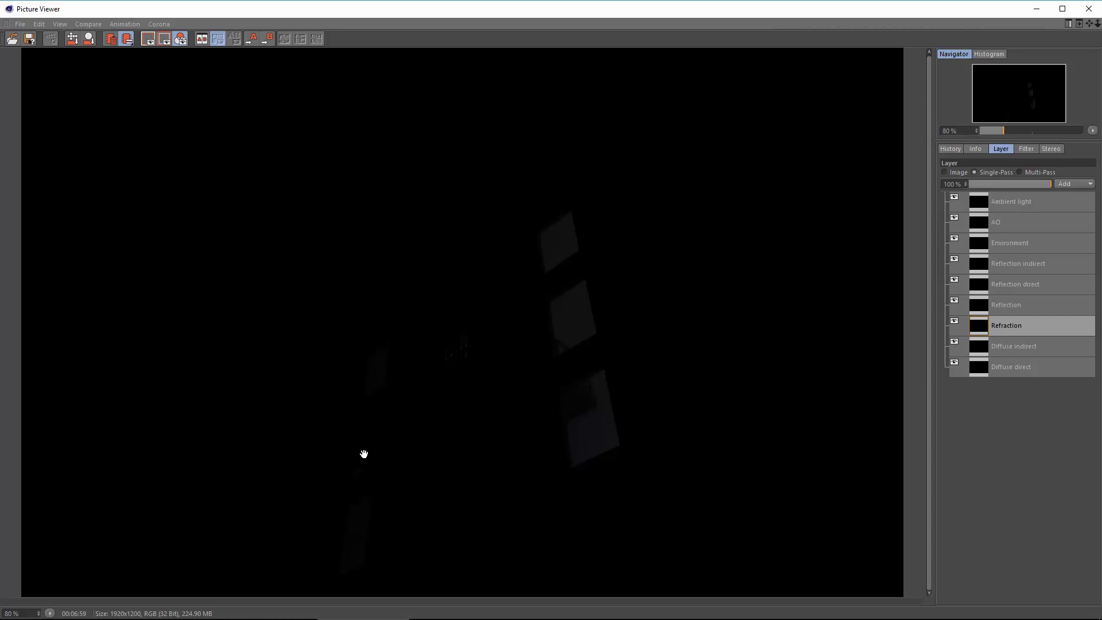
pyautogui.click(982, 351)
pyautogui.click(985, 367)
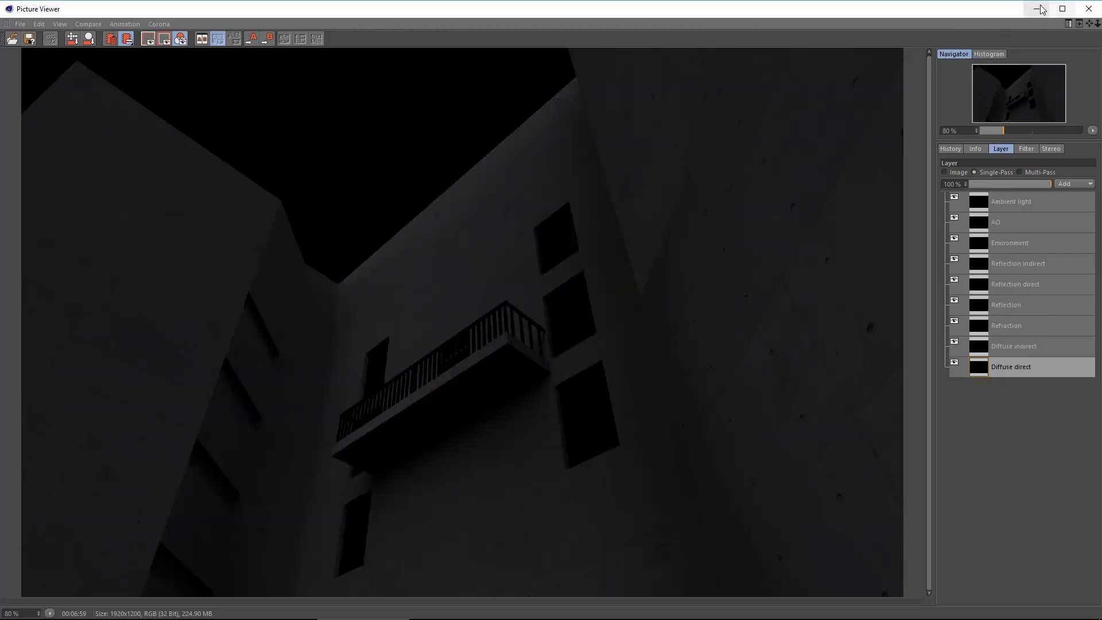
# Minimize the Picture Viewer, switch to Photoshop, and close multi4.tif without saving along with Single.tif.
pyautogui.click(1040, 9)
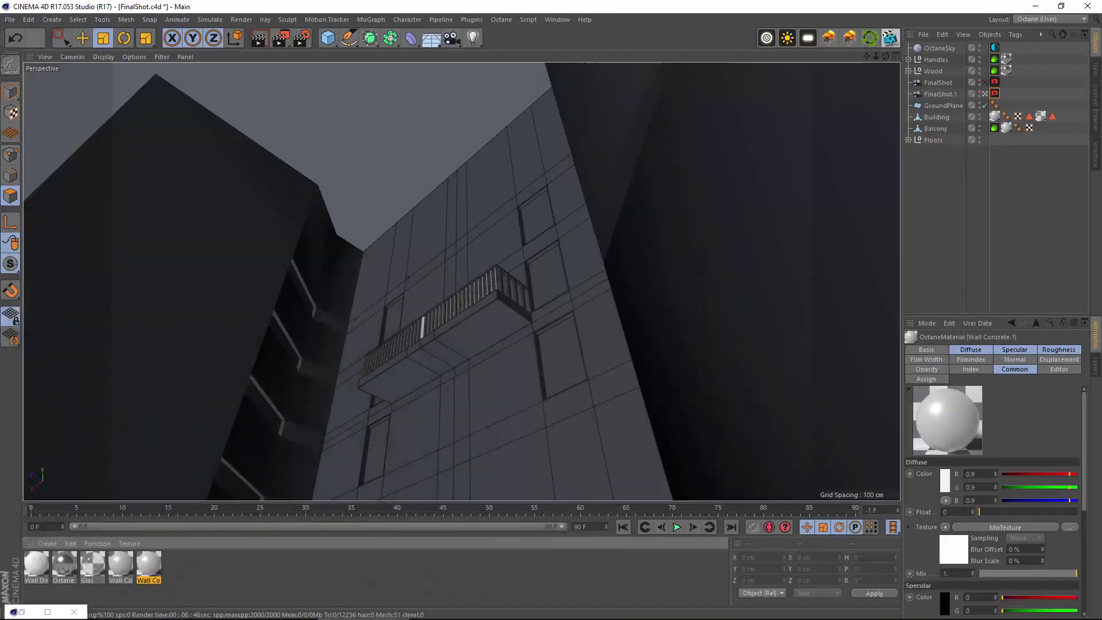
pyautogui.click(637, 609)
pyautogui.click(204, 44)
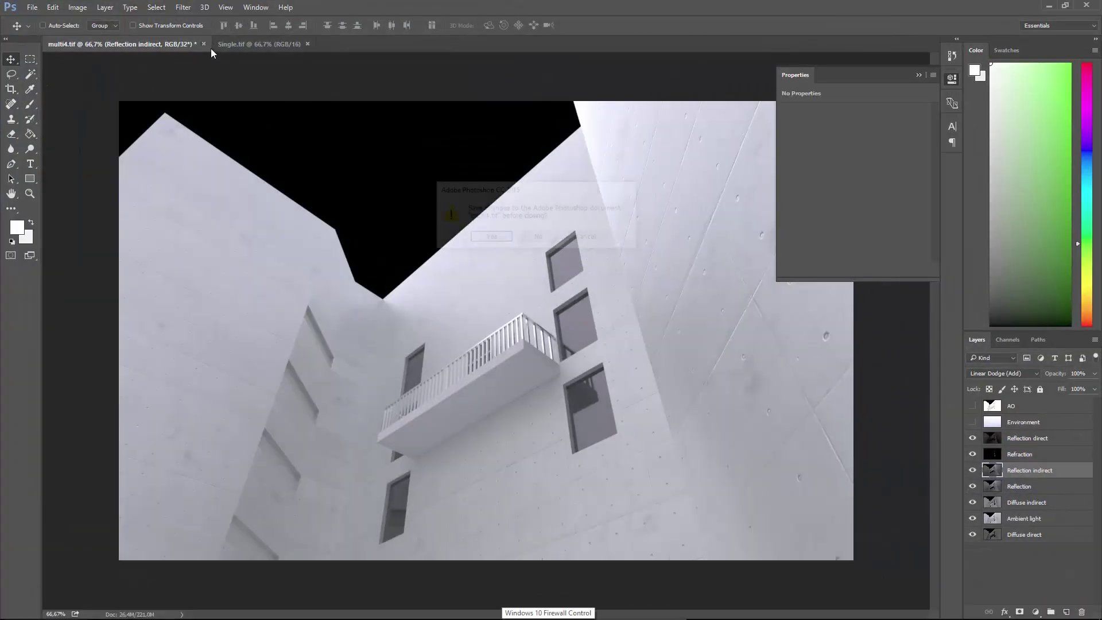
pyautogui.click(538, 236)
pyautogui.click(138, 44)
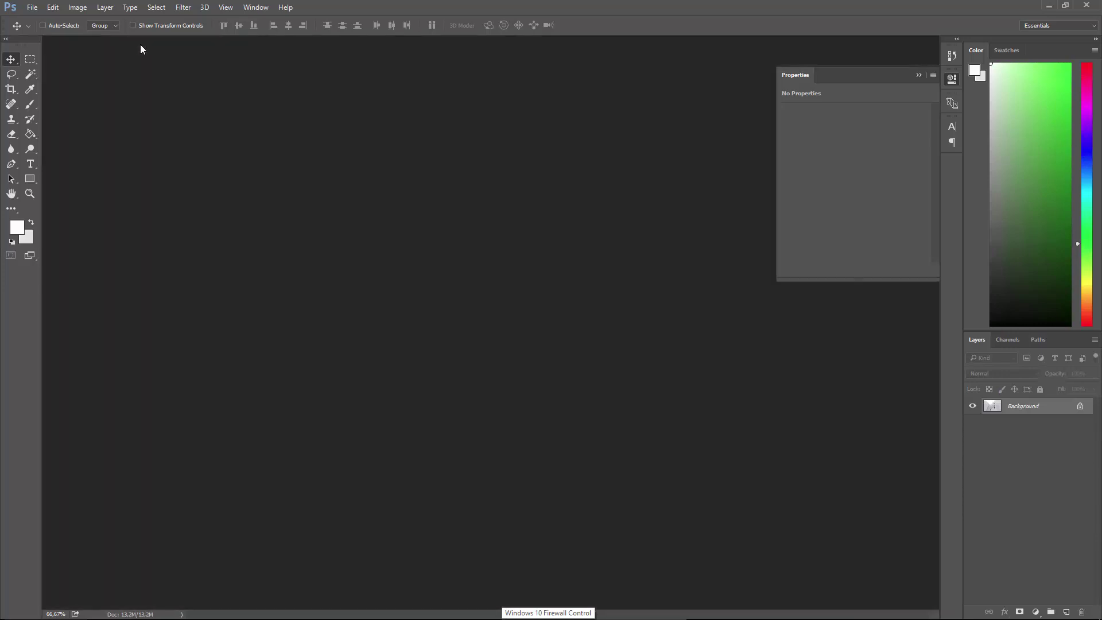
# Open multinw0000.psd from the Multi_new folder inside Chapter 29 - Multipasses in Photoshop.
pyautogui.click(232, 614)
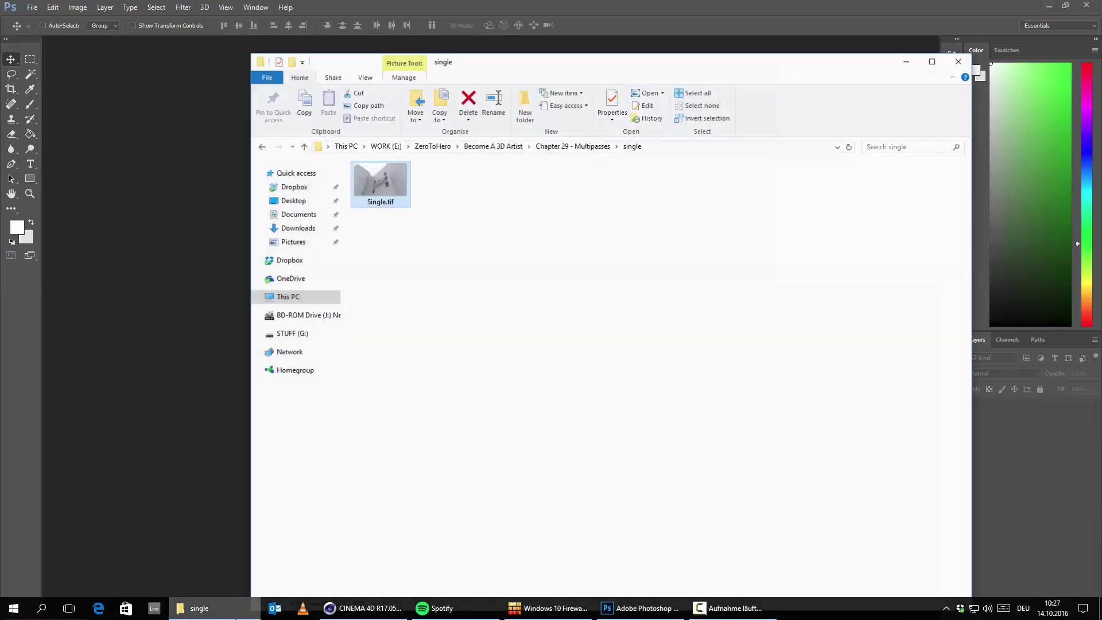
pyautogui.click(264, 143)
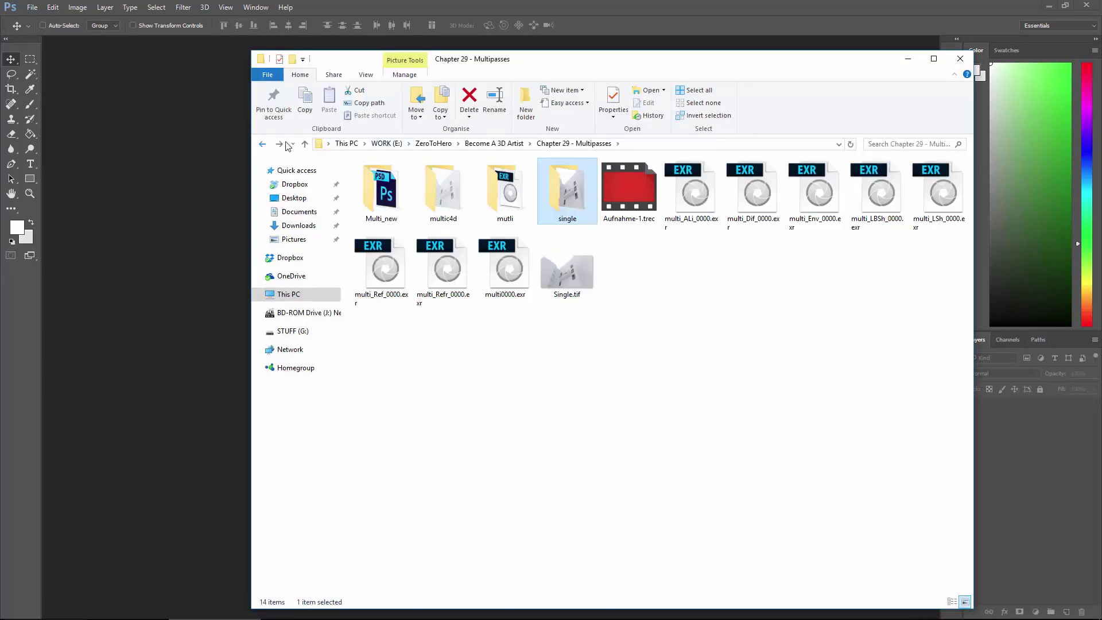
pyautogui.press('Left')
pyautogui.press('Left')
pyautogui.doubleClick(360, 205)
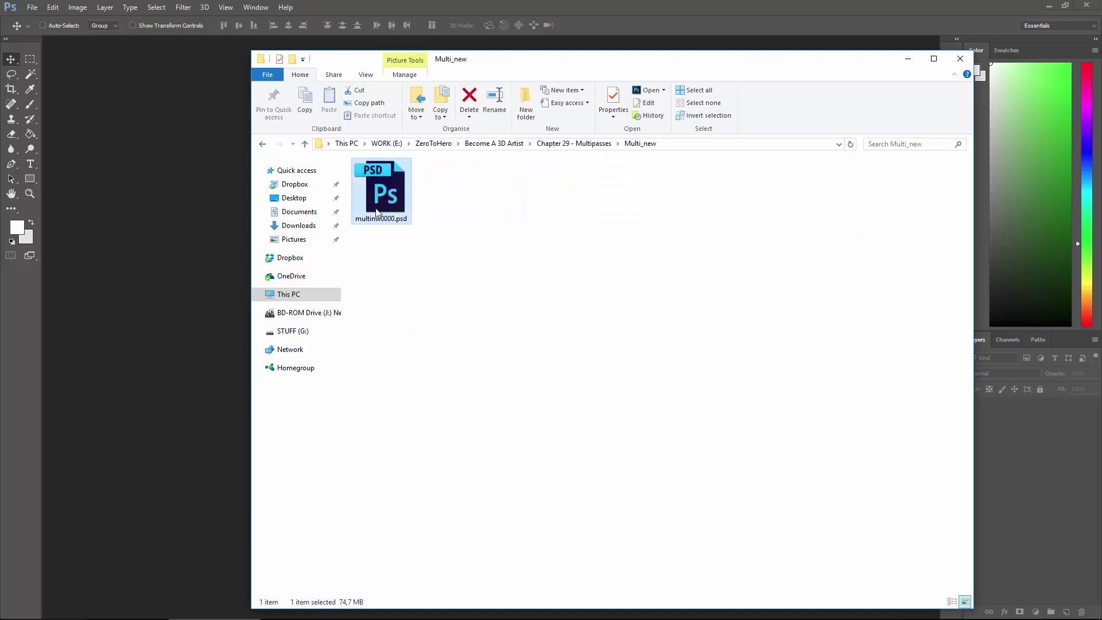
pyautogui.doubleClick(376, 213)
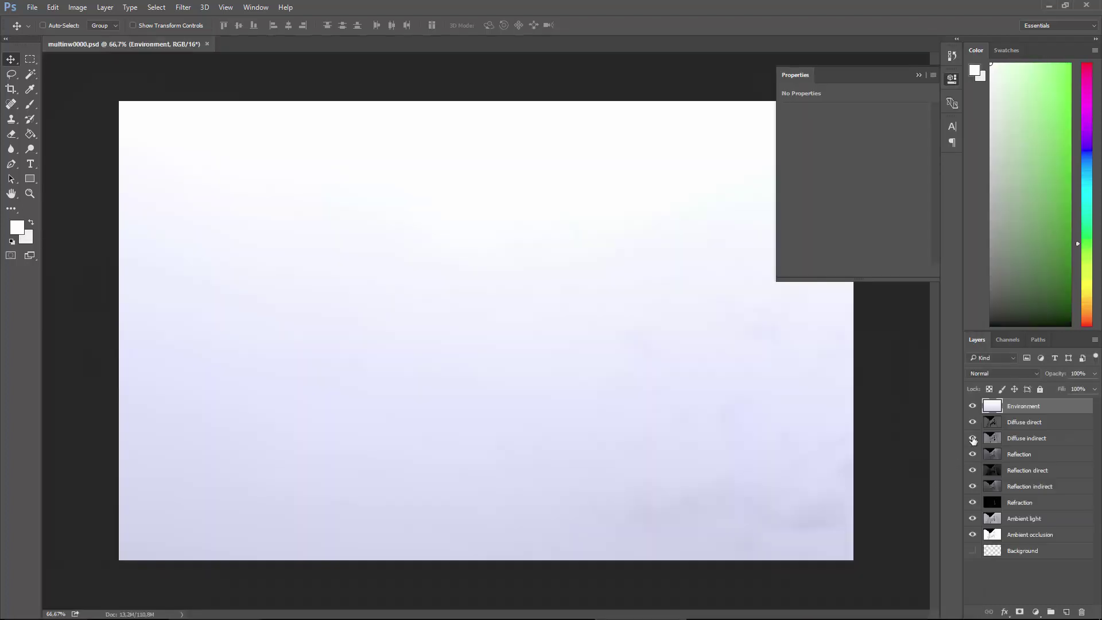
# Delete the empty Background layer and hide all the remaining pass layers from Environment to Ambient occlusion.
pyautogui.click(989, 553)
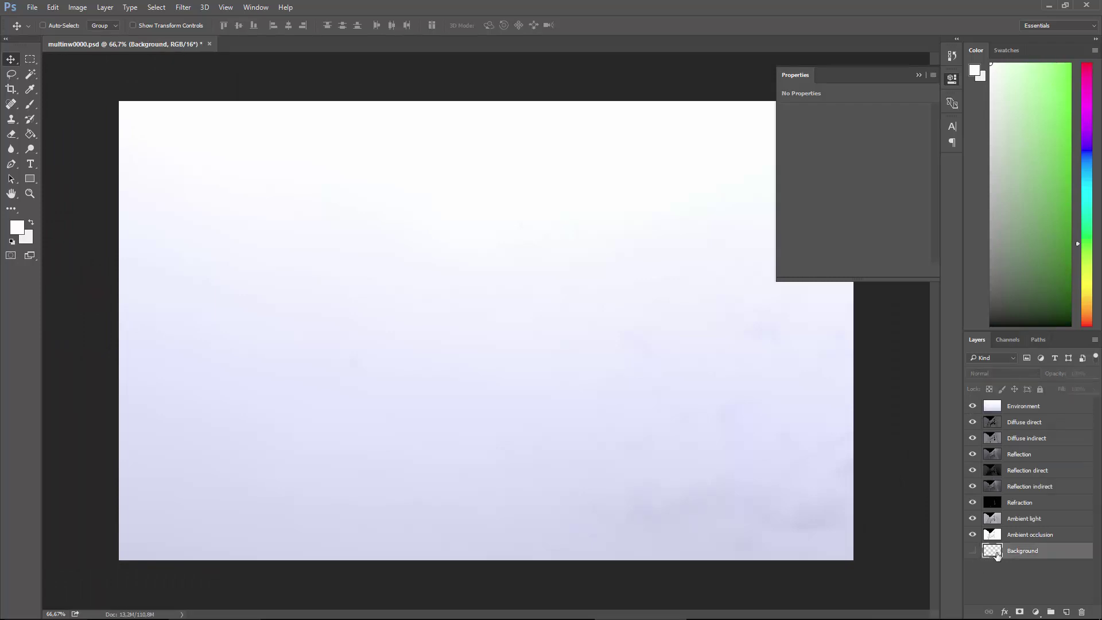
pyautogui.press('Delete')
pyautogui.click(974, 406)
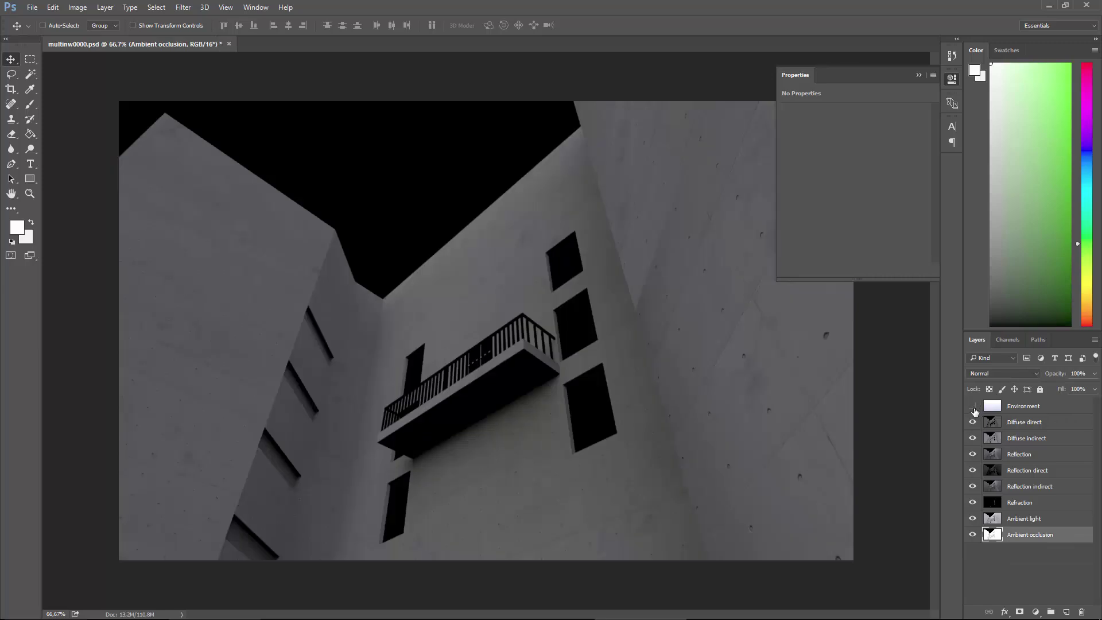
pyautogui.moveTo(974, 423); pyautogui.dragTo(973, 531)
pyautogui.click(972, 535)
# Start opening another image and browse to Single.tif in the single folder of Chapter 29 - Multipasses.
pyautogui.click(32, 7)
pyautogui.click(34, 29)
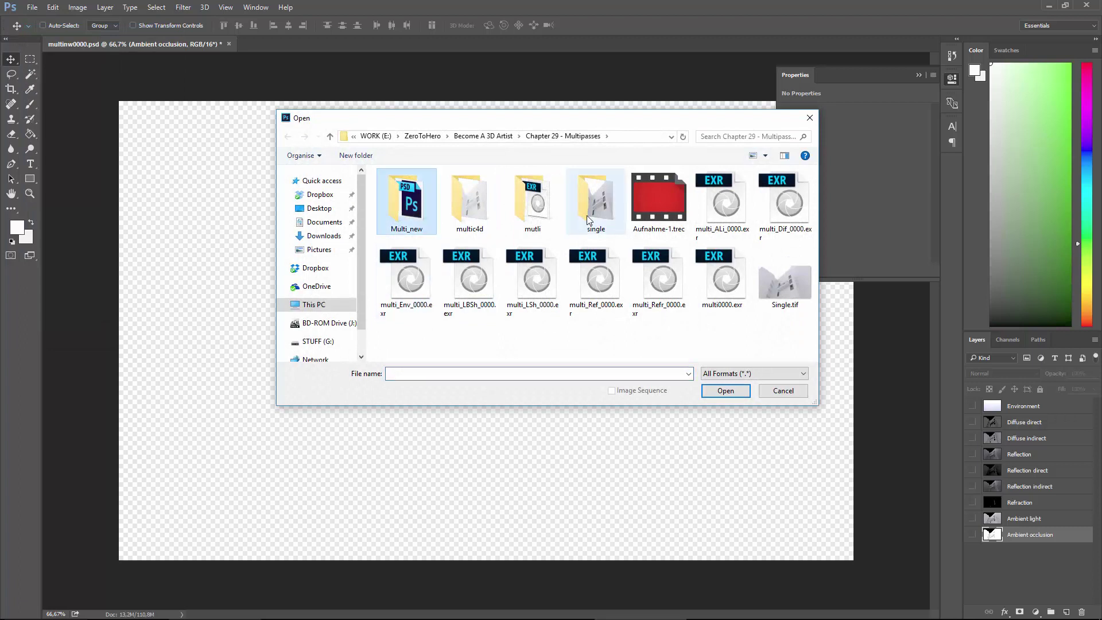
pyautogui.doubleClick(586, 215)
pyautogui.click(396, 214)
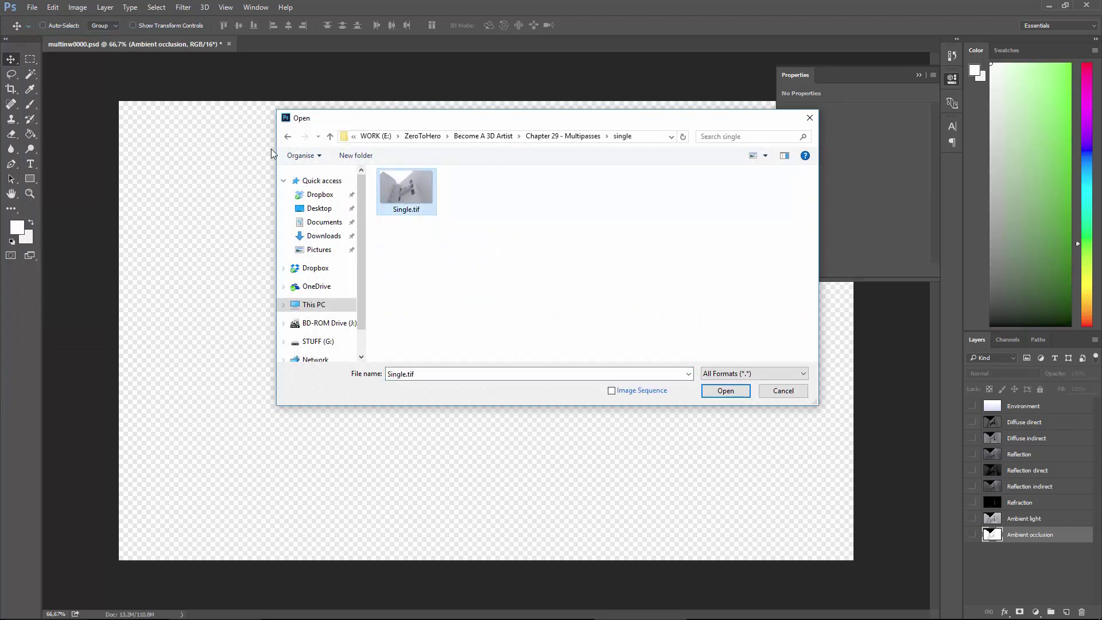
pyautogui.click(288, 136)
pyautogui.doubleClick(570, 202)
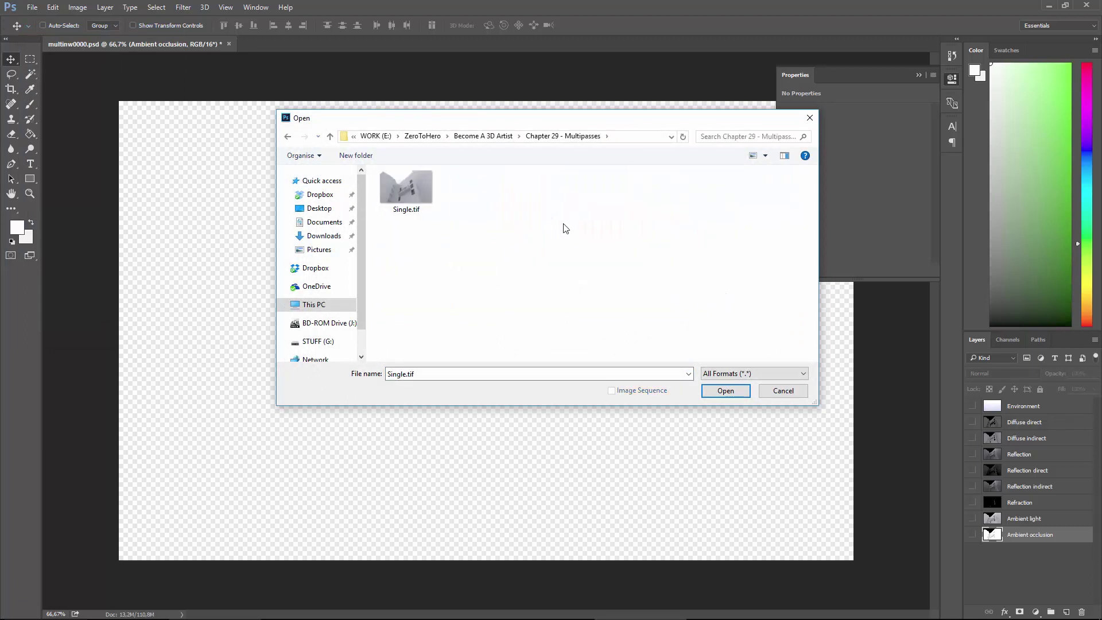
# Switch to Cinema 4D and check the regular and multi-pass image save paths in the render settings.
pyautogui.click(356, 611)
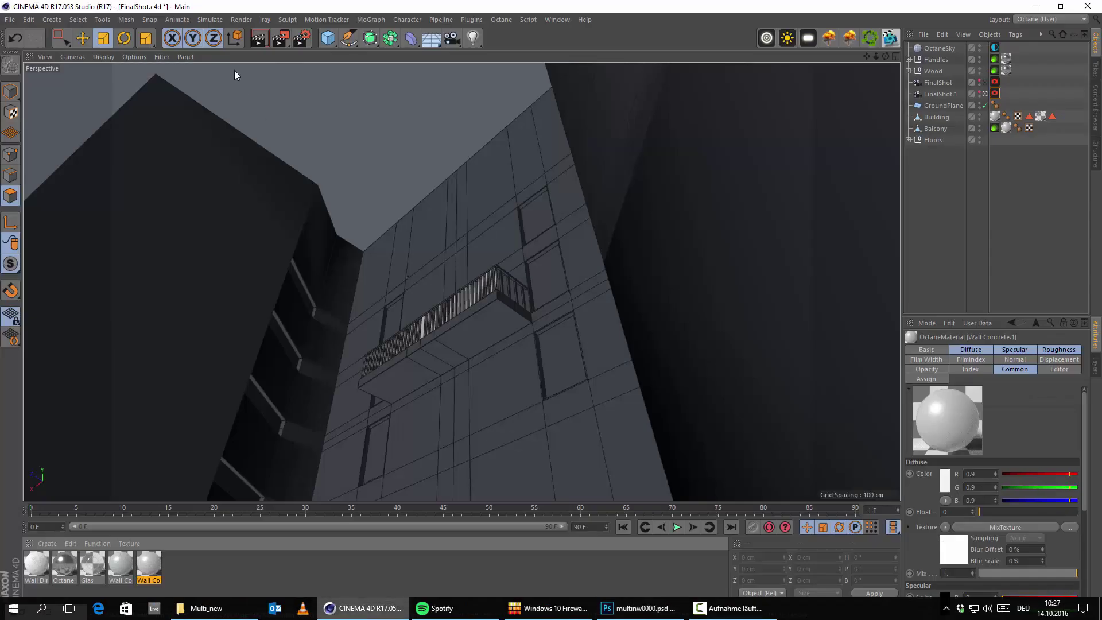
pyautogui.click(302, 38)
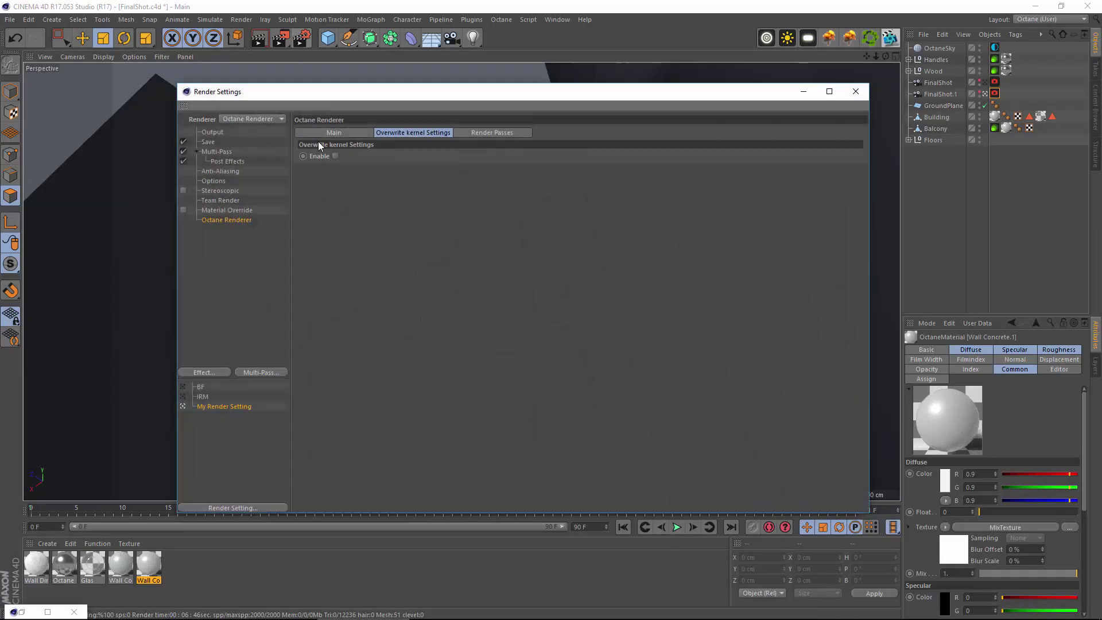
pyautogui.click(208, 143)
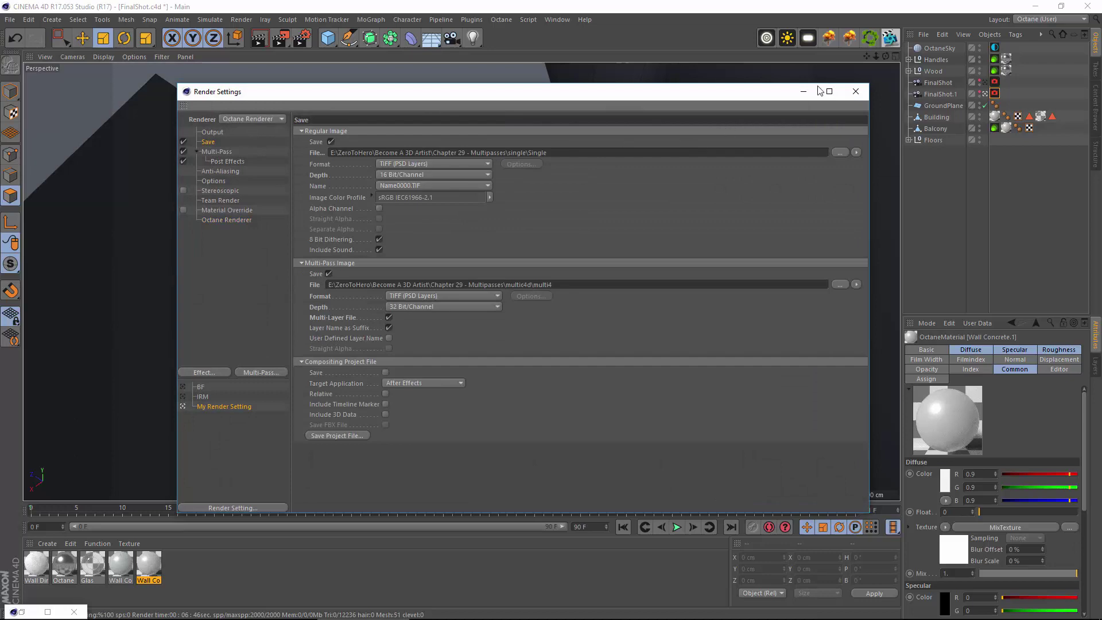
pyautogui.click(855, 92)
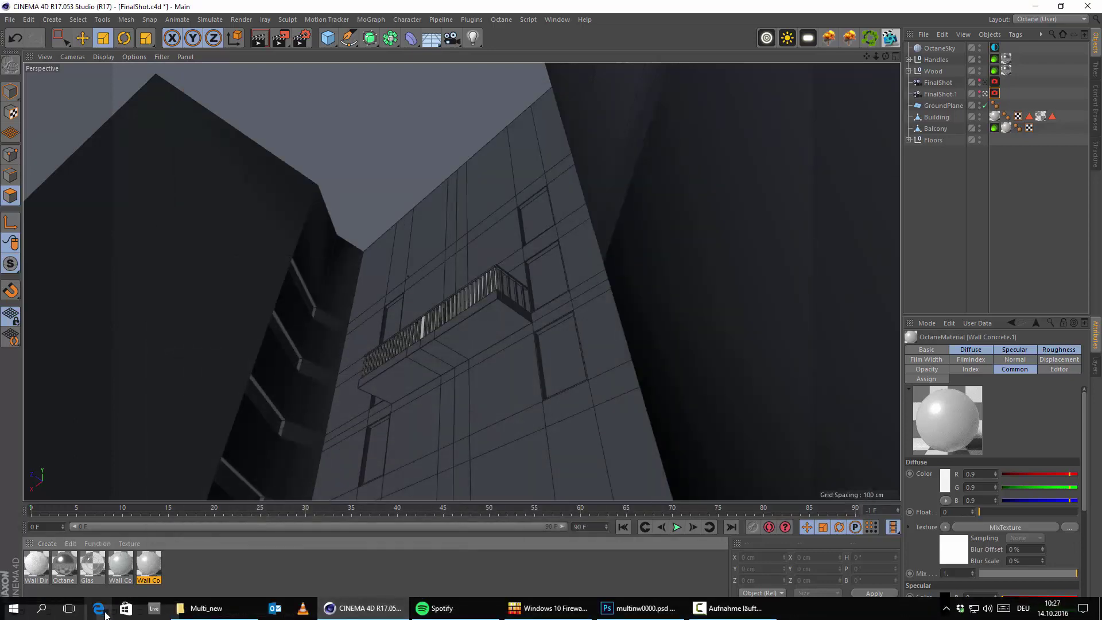
# Switch to File Explorer, view Single.tif from the single folder, and close the image viewer.
pyautogui.click(201, 607)
pyautogui.click(263, 143)
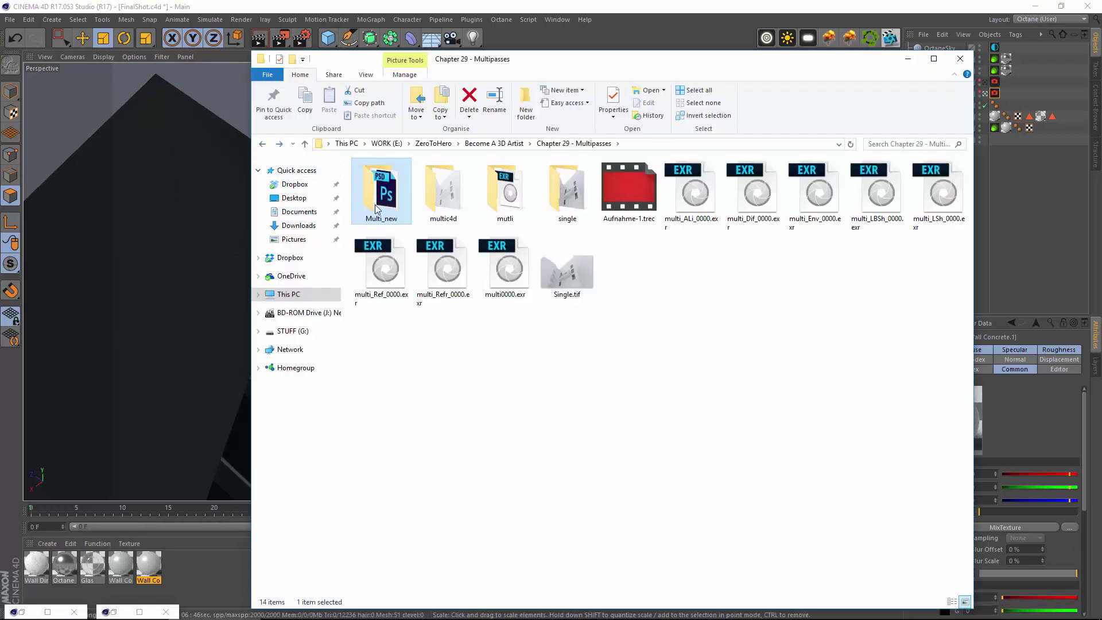
pyautogui.doubleClick(571, 195)
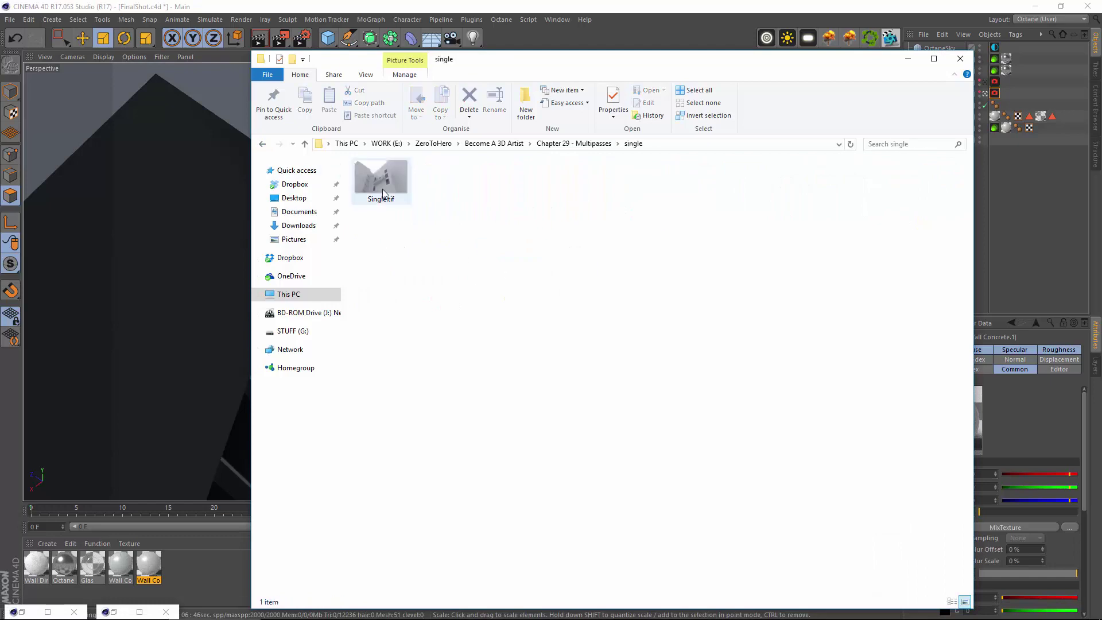
pyautogui.doubleClick(383, 194)
pyautogui.click(1088, 5)
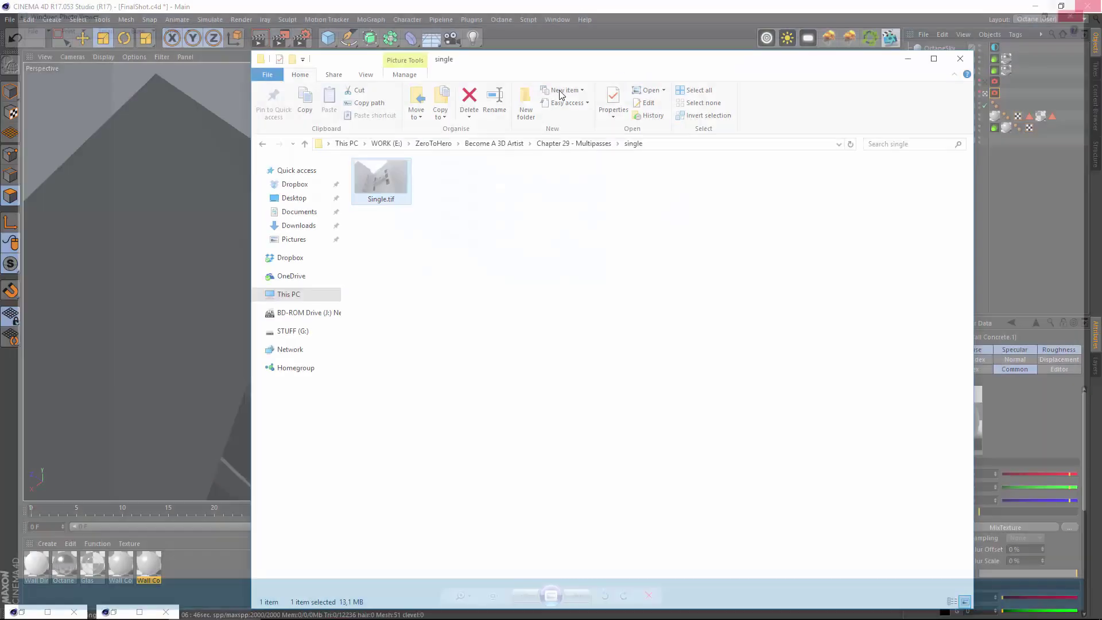
# Return to Photoshop, open Single.tif from the single folder, and compare it with multinw0000.psd.
pyautogui.moveTo(381, 198); pyautogui.dragTo(76, 140)
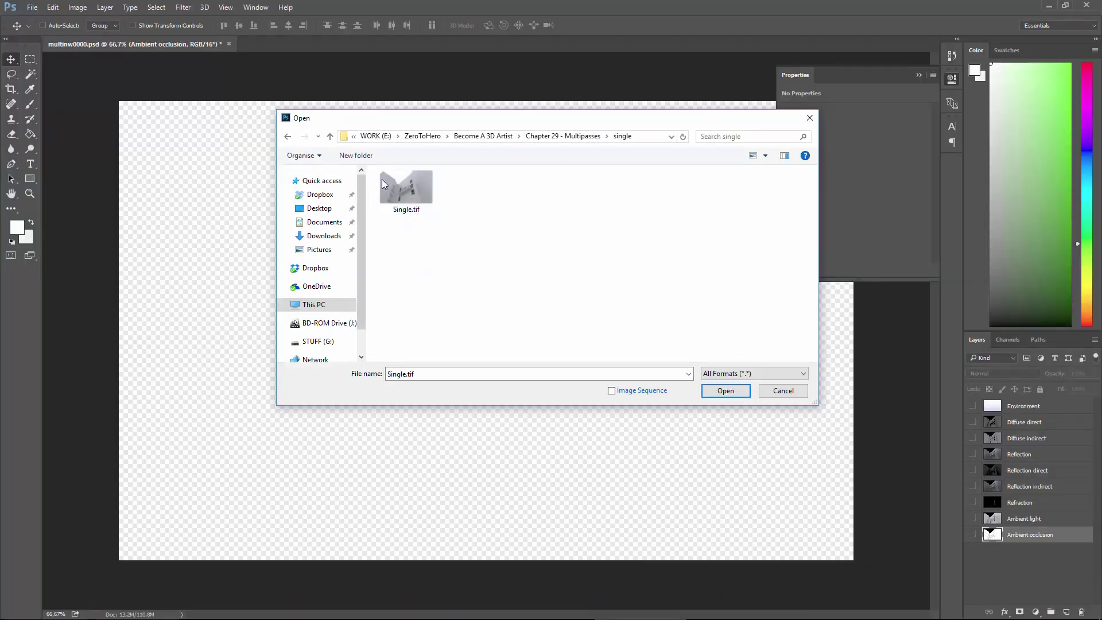
pyautogui.click(383, 184)
pyautogui.click(722, 390)
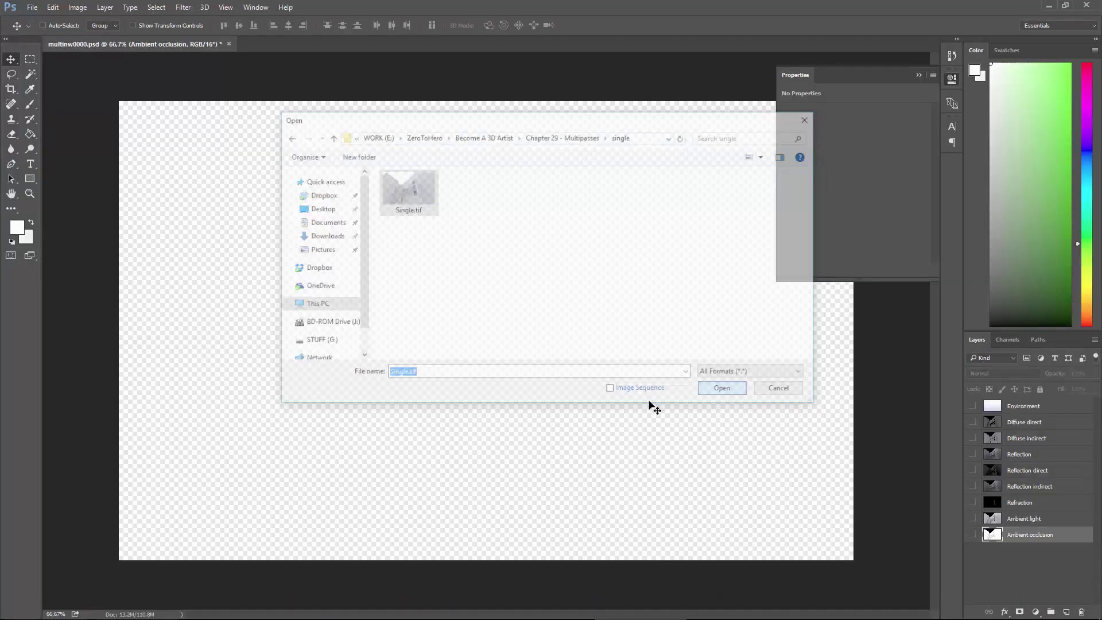
pyautogui.click(197, 44)
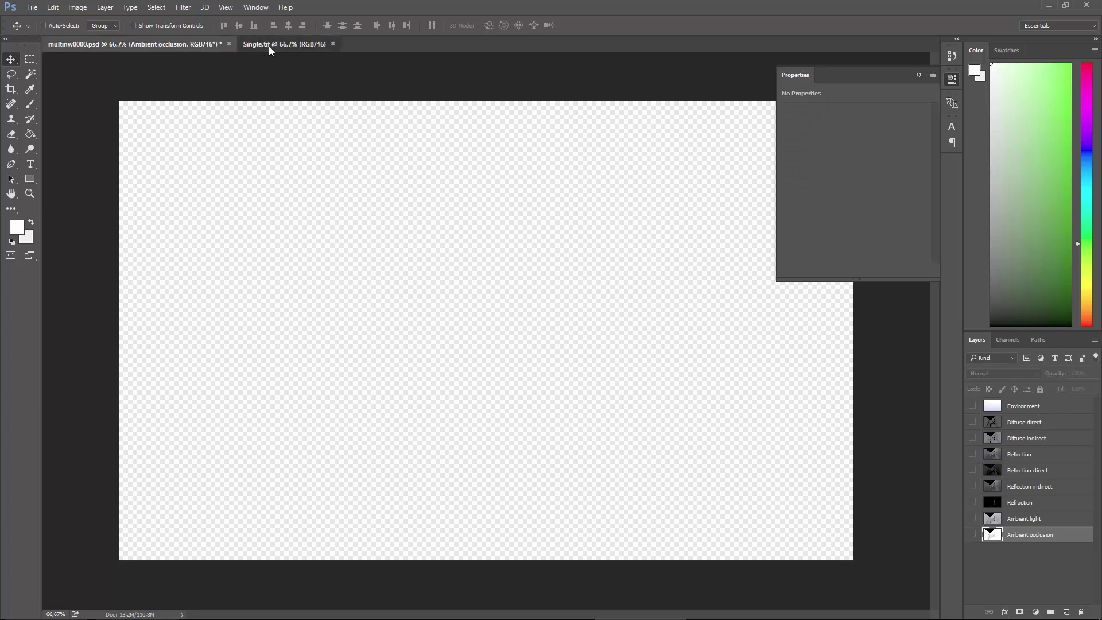
pyautogui.click(267, 46)
pyautogui.click(181, 46)
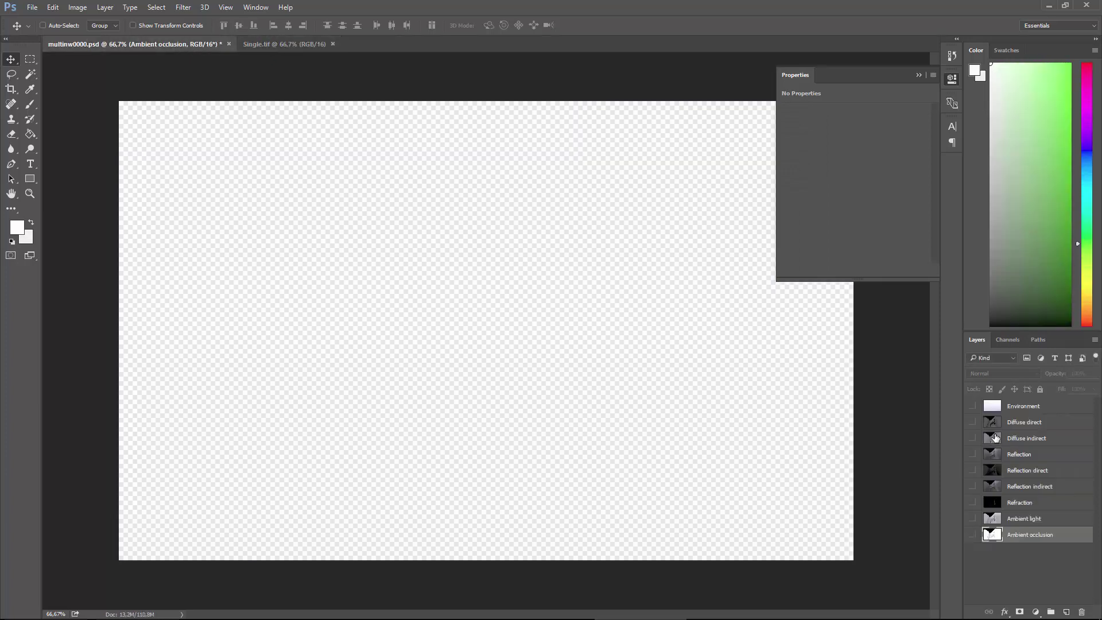
# Move the Diffuse direct layer to the bottom of the layer stack and make it visible.
pyautogui.click(995, 438)
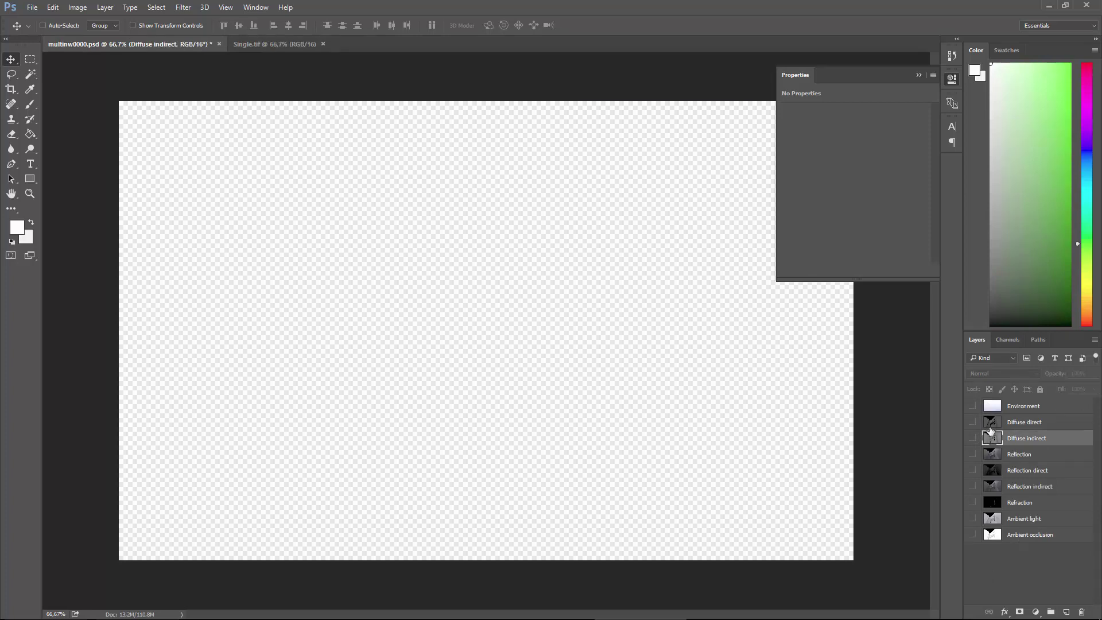
pyautogui.moveTo(990, 429); pyautogui.dragTo(1016, 566)
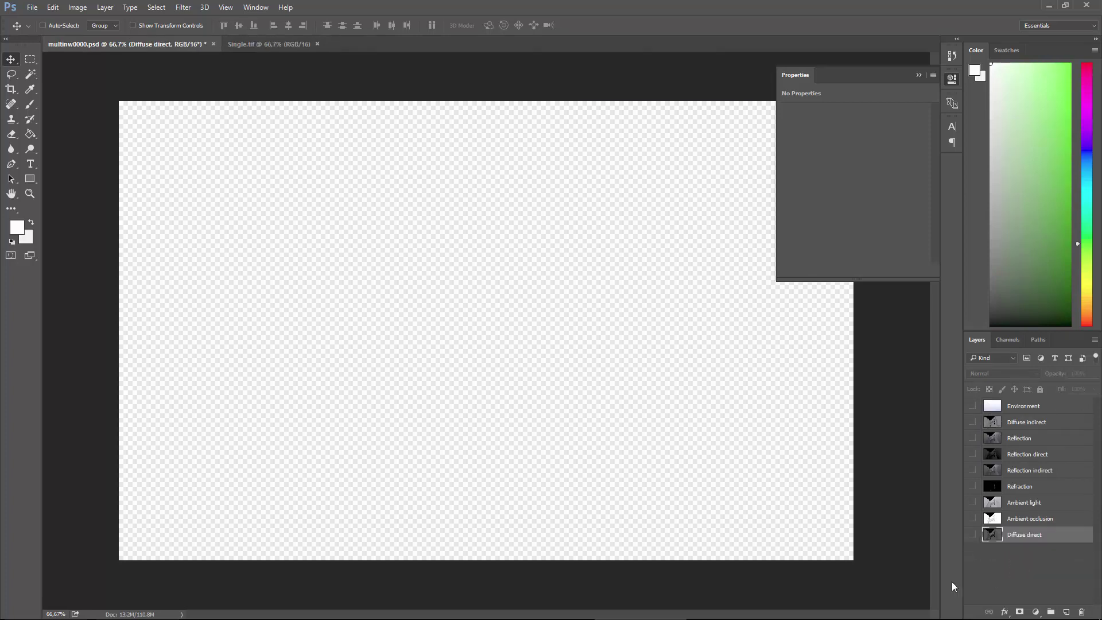
pyautogui.click(973, 534)
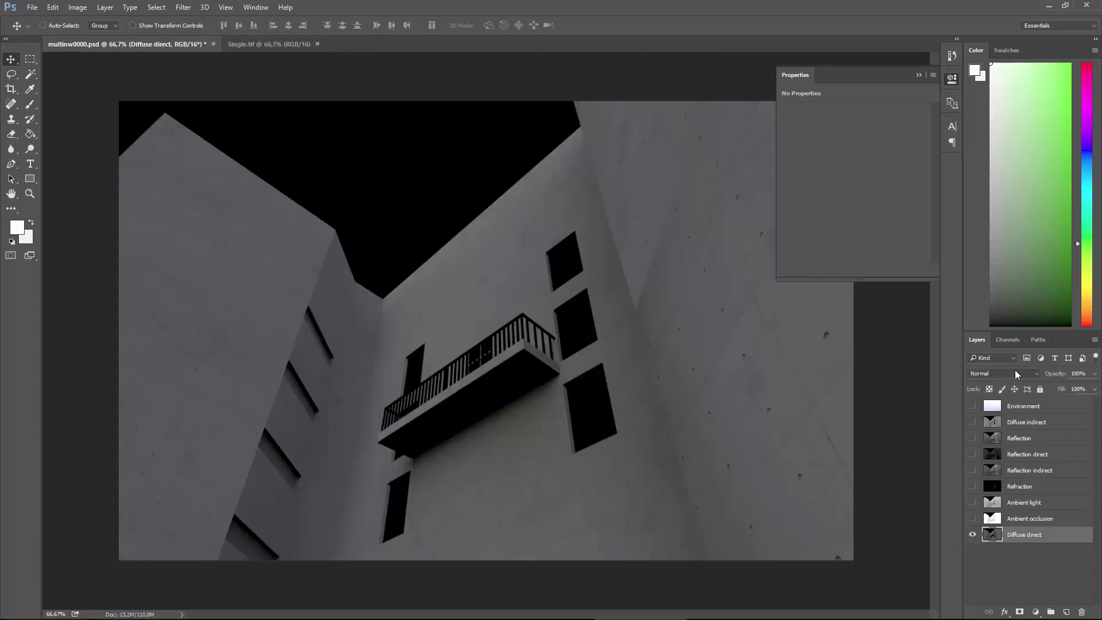
# Move the Ambient occlusion and Ambient light layers up the stack, directly beneath Environment.
pyautogui.click(987, 521)
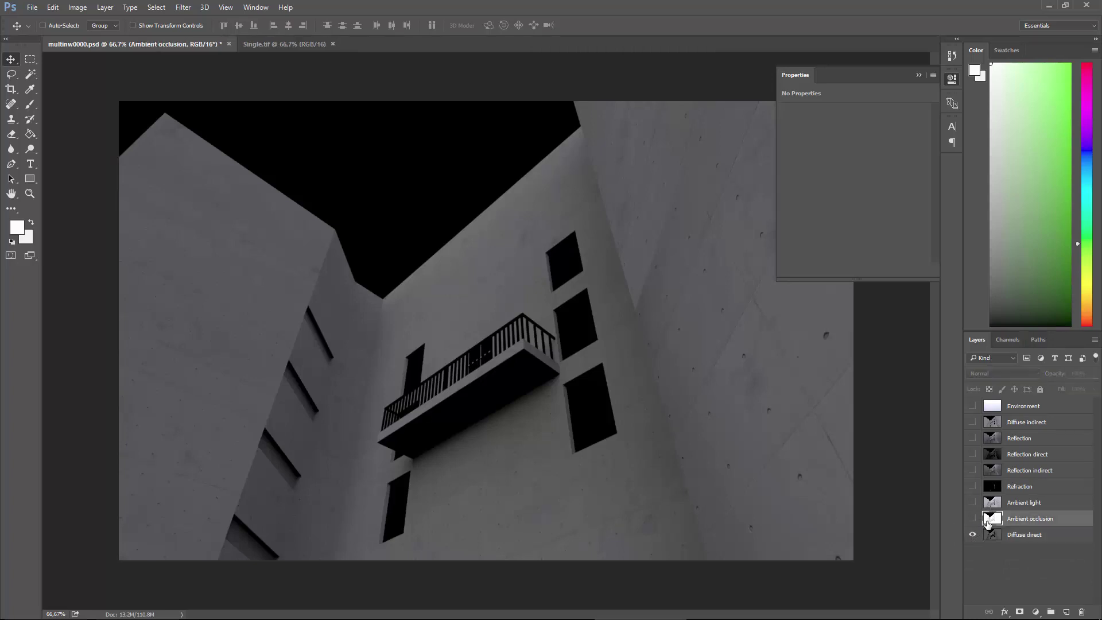
pyautogui.moveTo(987, 520); pyautogui.dragTo(999, 423)
pyautogui.click(993, 516)
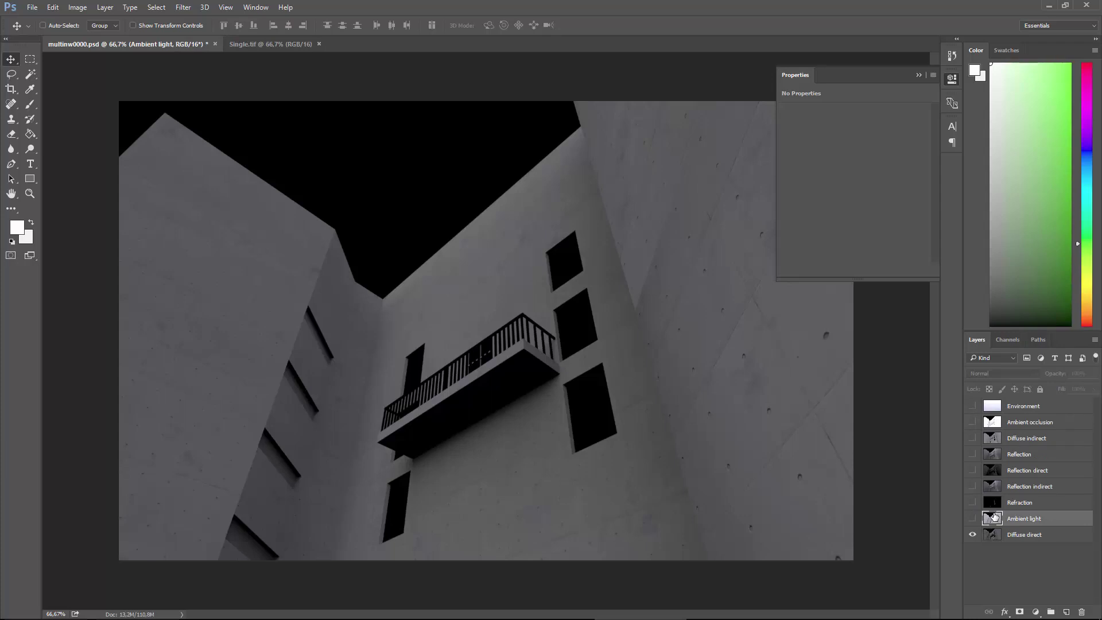
pyautogui.moveTo(996, 487); pyautogui.dragTo(1004, 432)
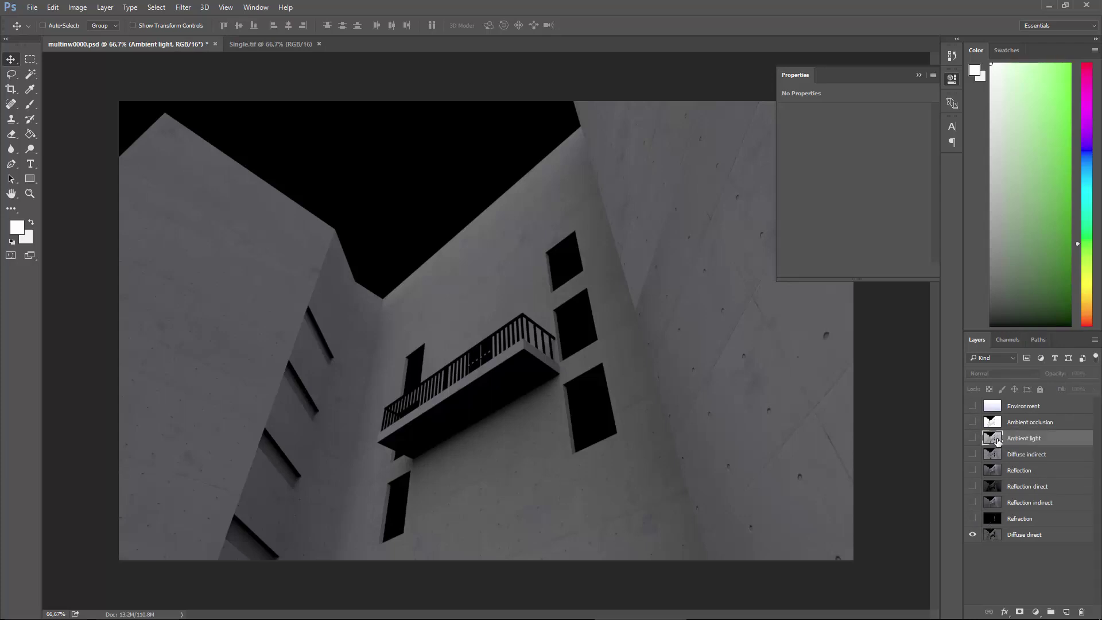
# Move the Diffuse indirect layer directly above Diffuse direct and preview it by showing and hiding it.
pyautogui.click(994, 520)
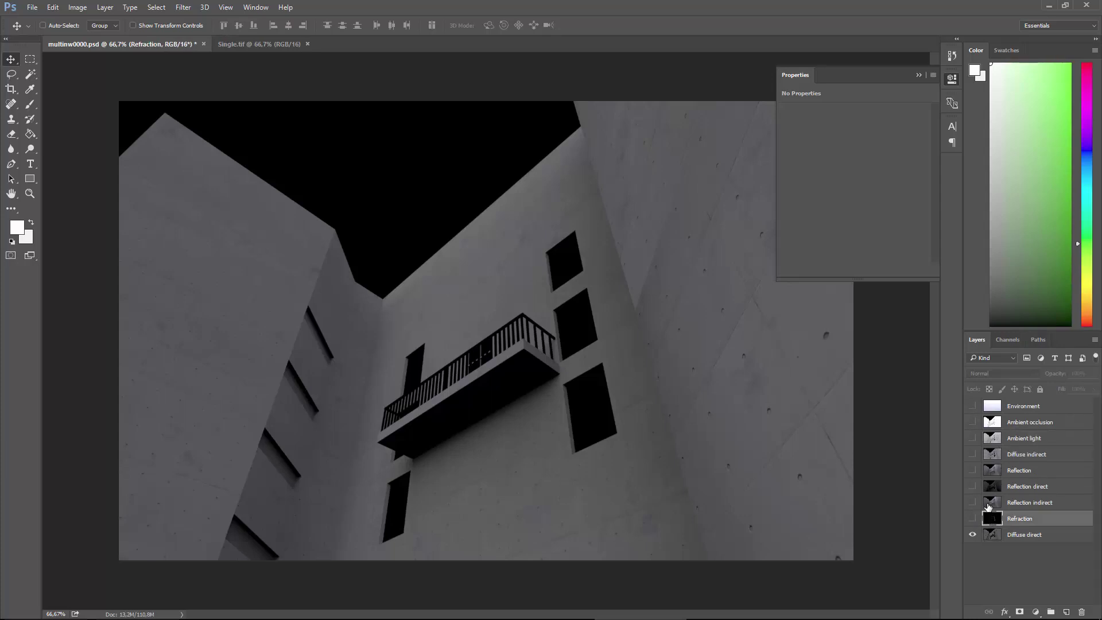
pyautogui.click(990, 473)
pyautogui.click(989, 525)
pyautogui.click(996, 502)
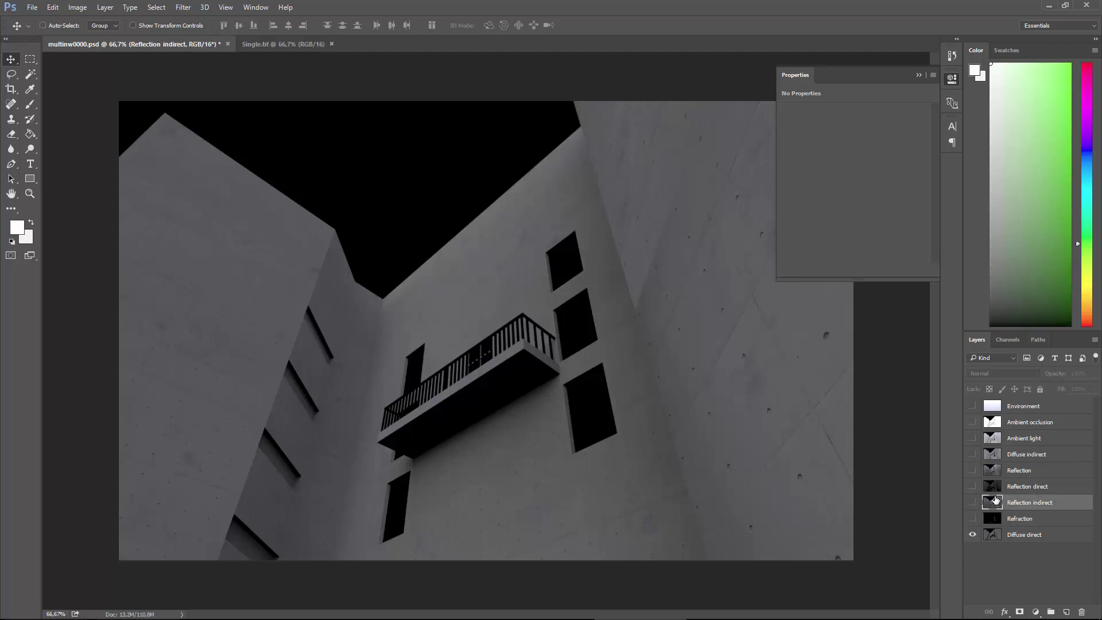
pyautogui.click(994, 476)
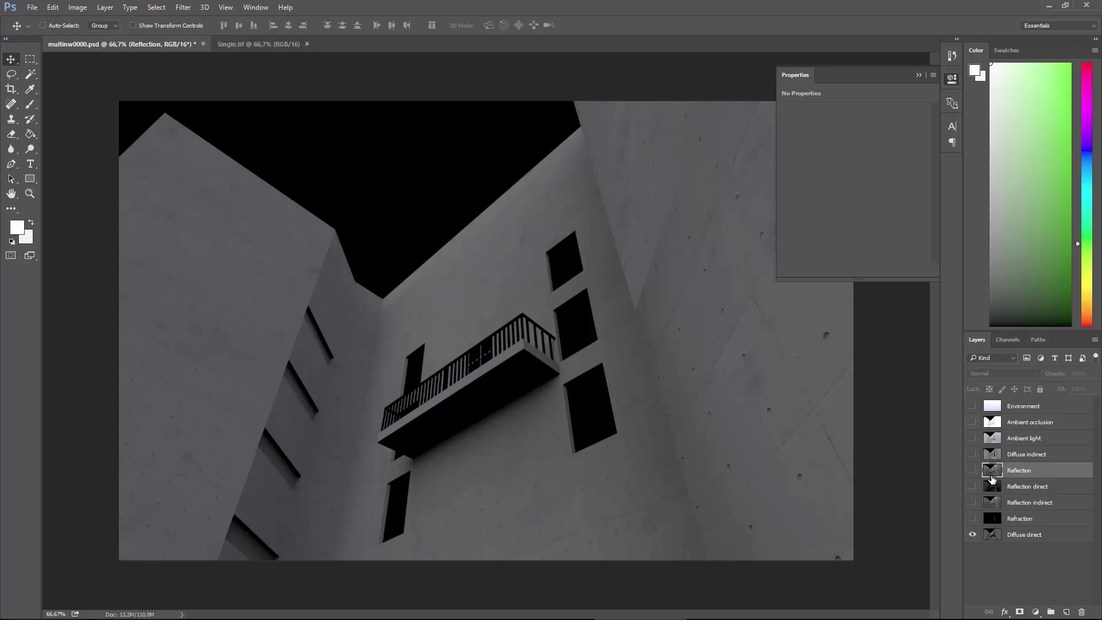
pyautogui.moveTo(995, 457); pyautogui.dragTo(995, 535)
pyautogui.click(972, 518)
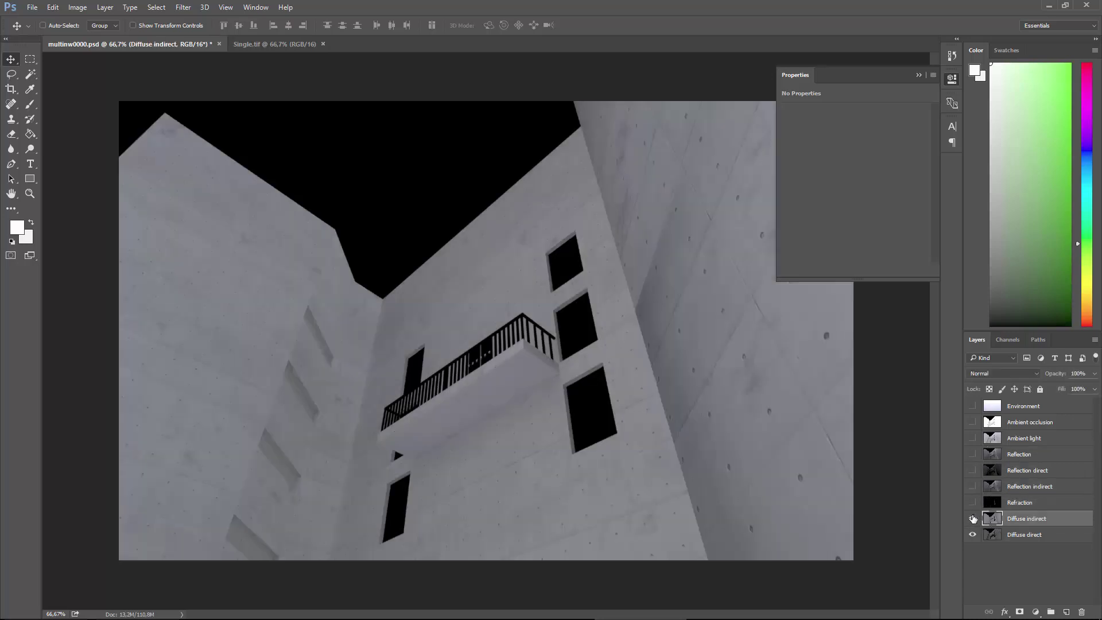
pyautogui.click(973, 519)
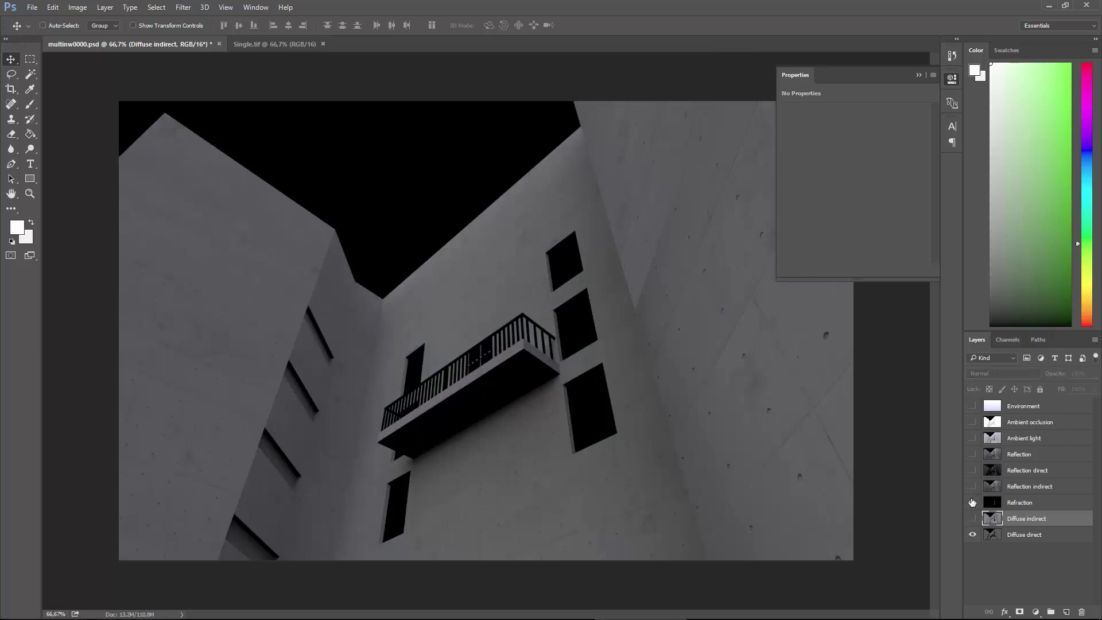
# Show the Refraction, Reflection indirect, Reflection direct and Diffuse indirect layers.
pyautogui.click(972, 502)
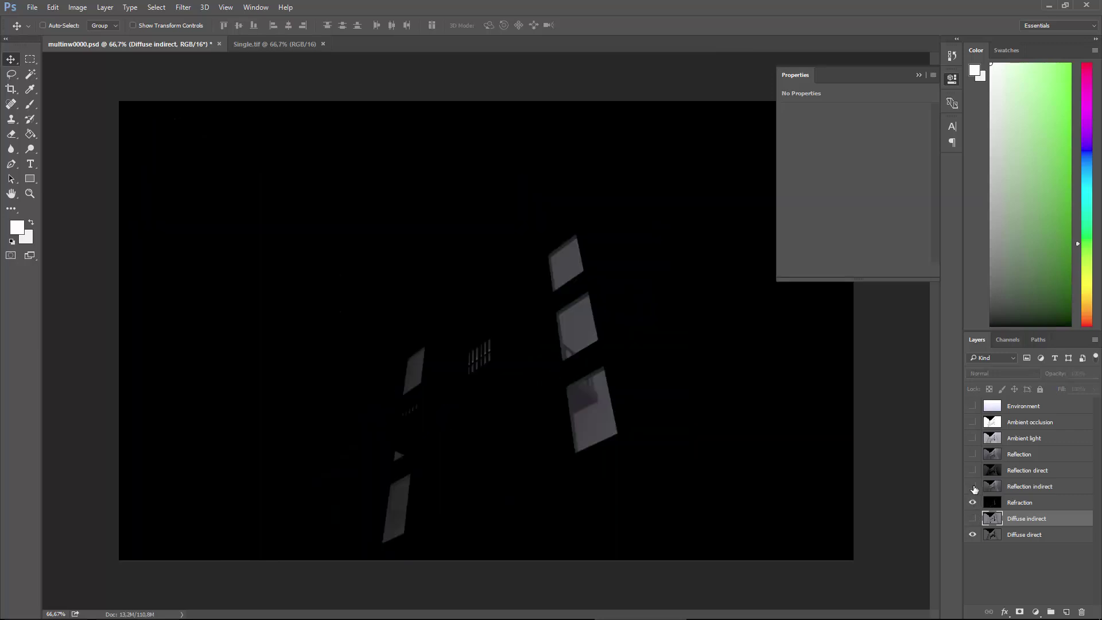
pyautogui.click(973, 486)
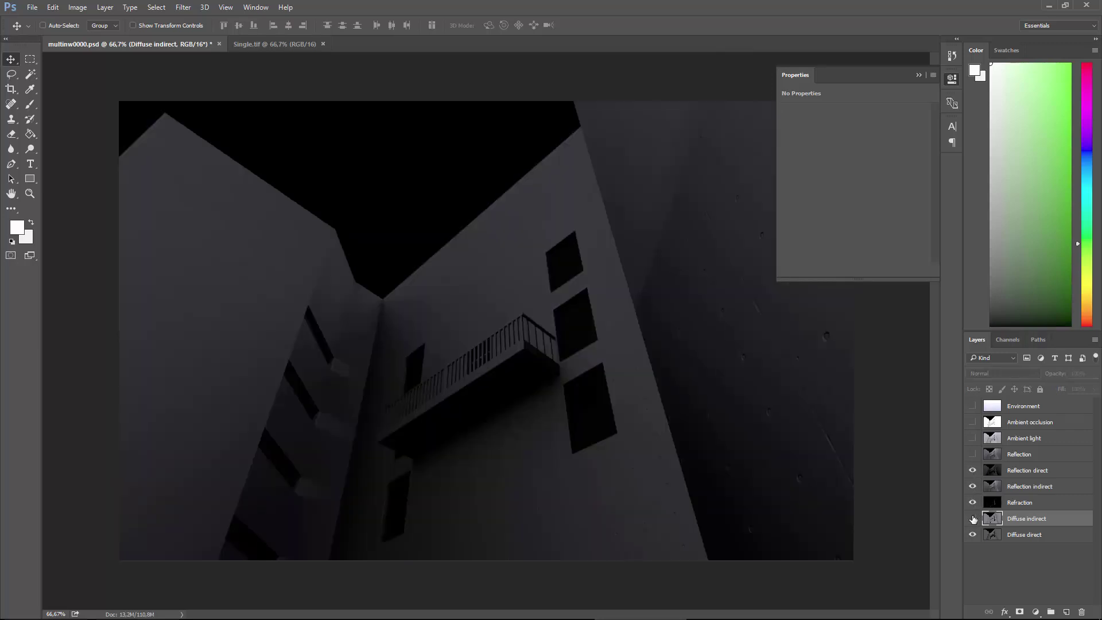
pyautogui.click(973, 518)
# Set the blend mode of the layers from Reflection direct down to Diffuse indirect to Linear Dodge (Add).
pyautogui.click(994, 474)
pyautogui.keyDown('shift'); pyautogui.click(991, 518); pyautogui.keyUp('shift')
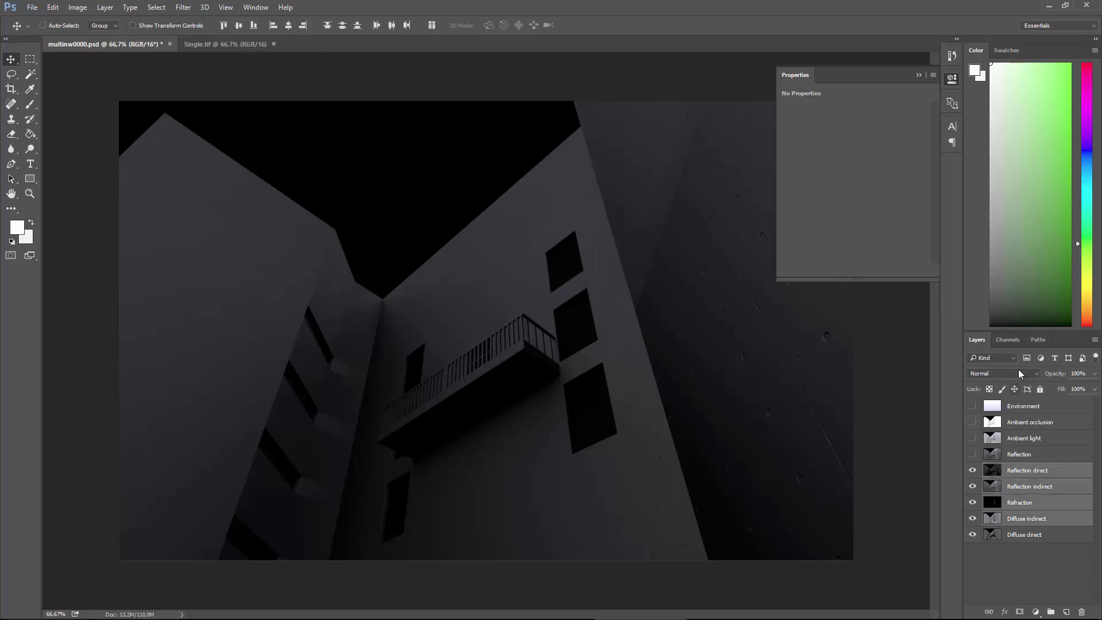
pyautogui.click(1010, 373)
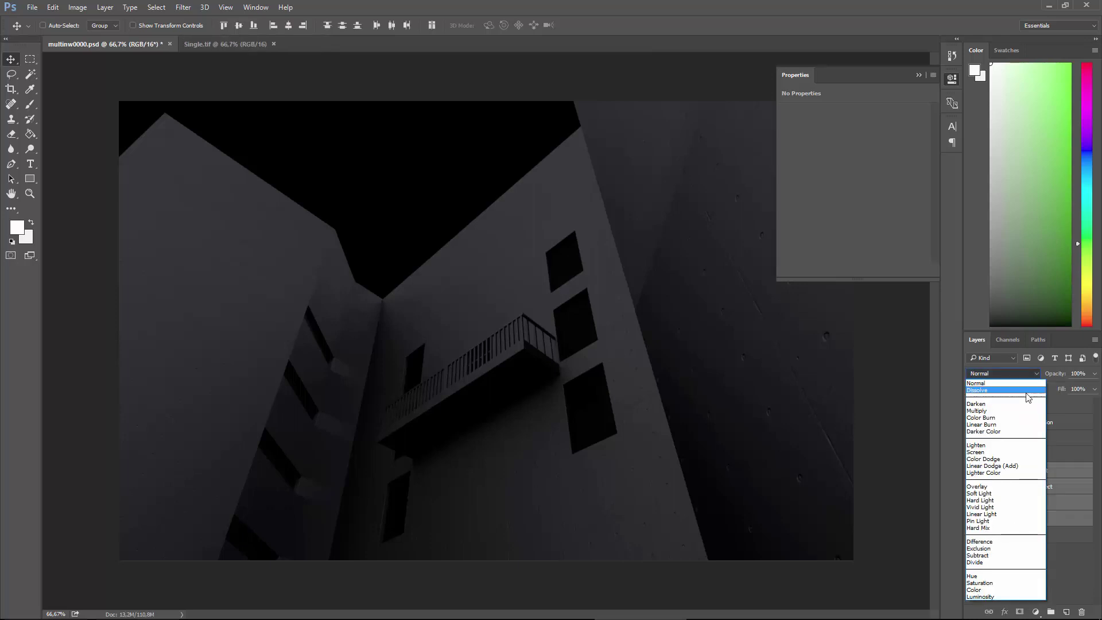
pyautogui.click(992, 466)
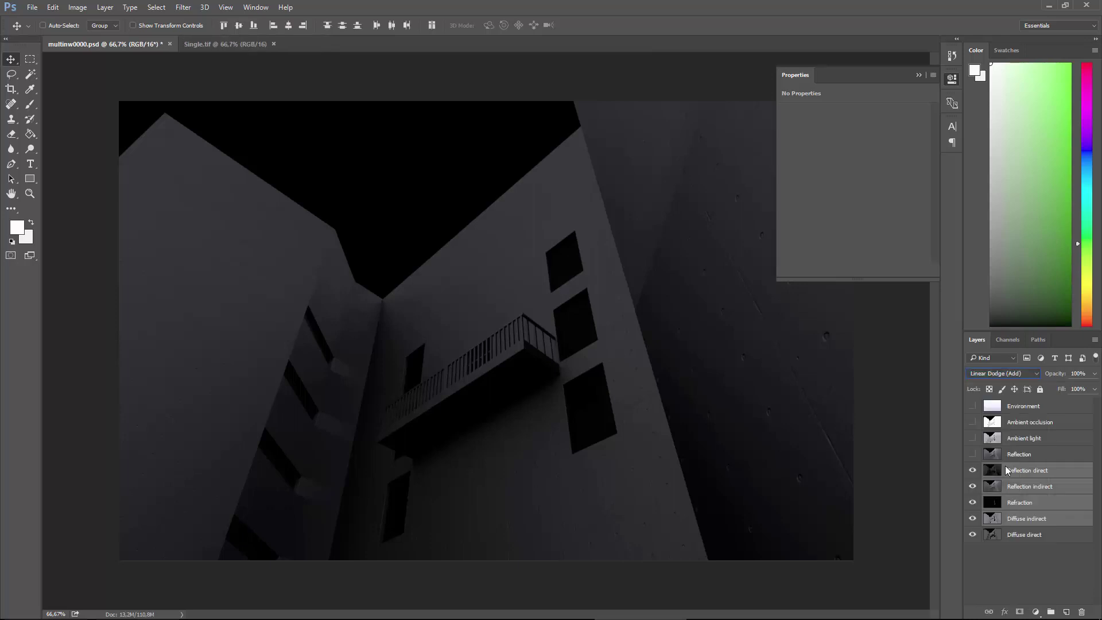
# Compare the composited passes in multinw0000.psd with the reference render Single.tif, ending on the composite.
pyautogui.click(229, 45)
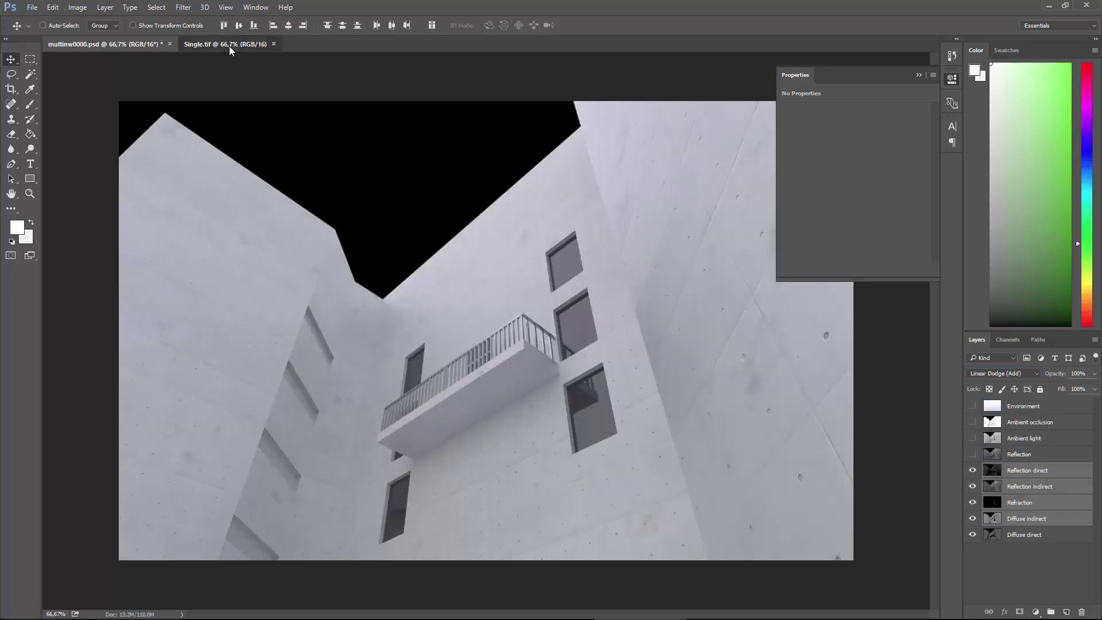
pyautogui.click(135, 46)
pyautogui.click(224, 46)
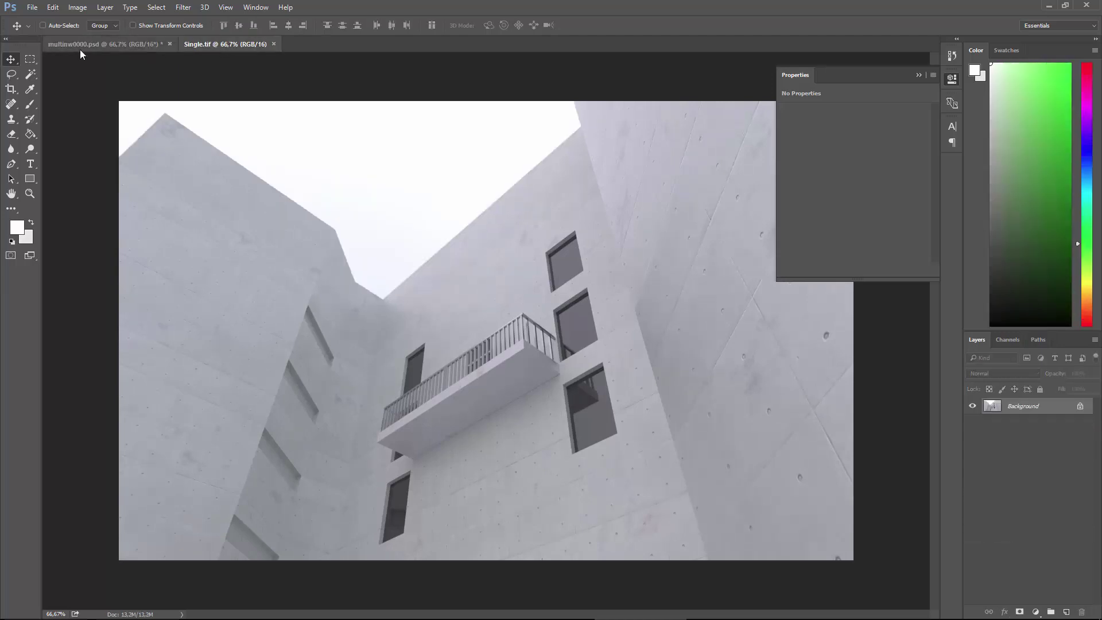
pyautogui.click(80, 45)
pyautogui.click(204, 48)
pyautogui.click(129, 44)
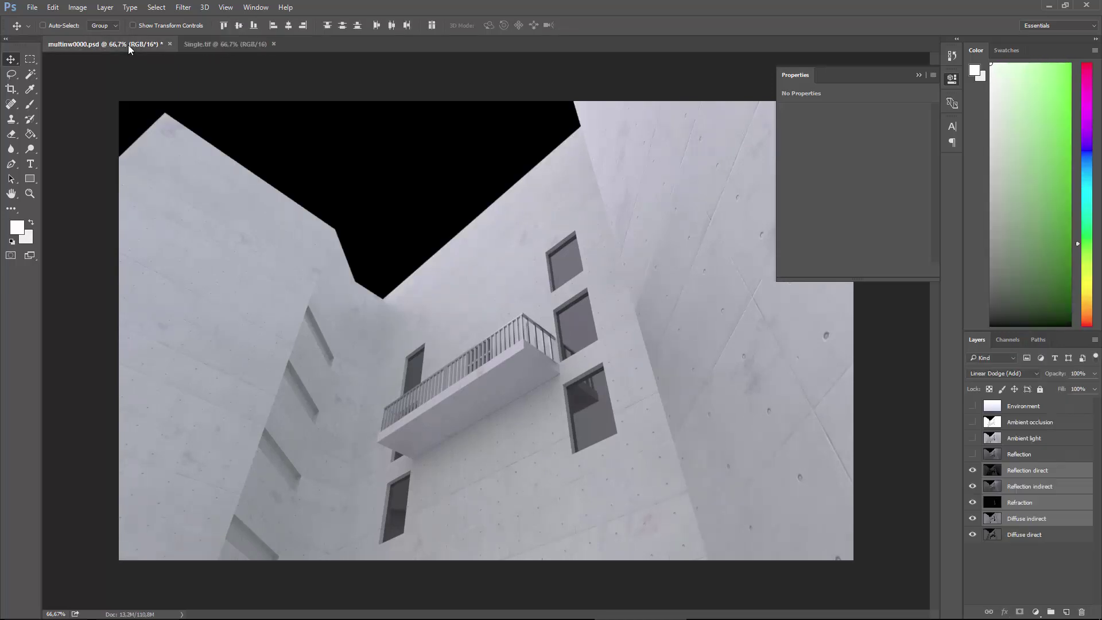
# Show the Reflection layer and set its blend mode to Linear Dodge (Add).
pyautogui.click(1014, 565)
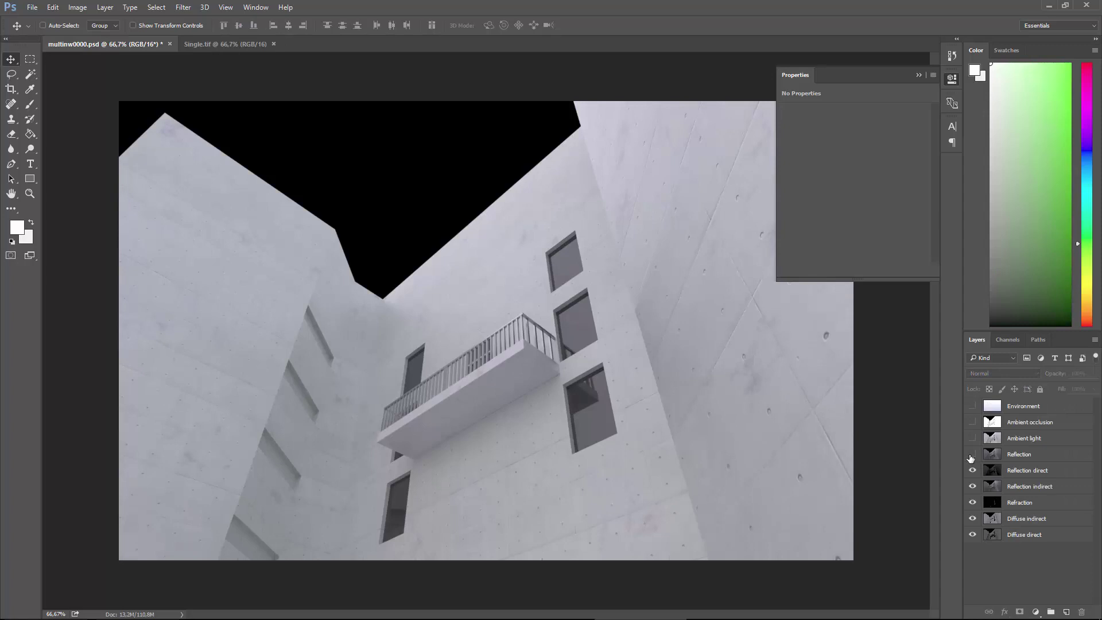
pyautogui.click(971, 455)
pyautogui.click(971, 455)
pyautogui.click(971, 455)
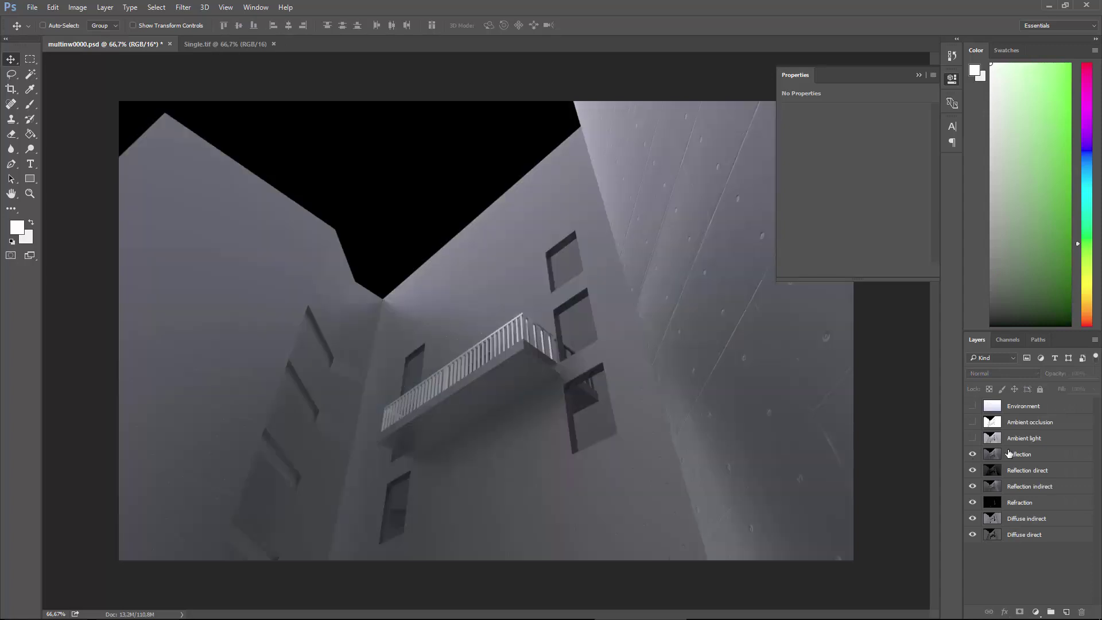
pyautogui.click(1010, 454)
pyautogui.click(993, 372)
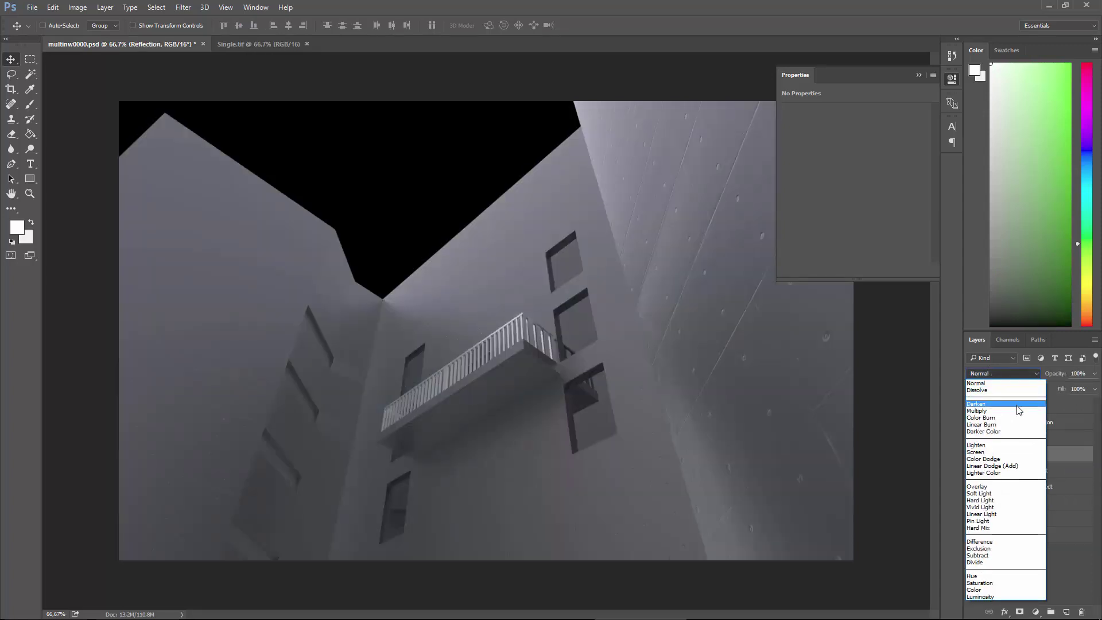
pyautogui.click(998, 465)
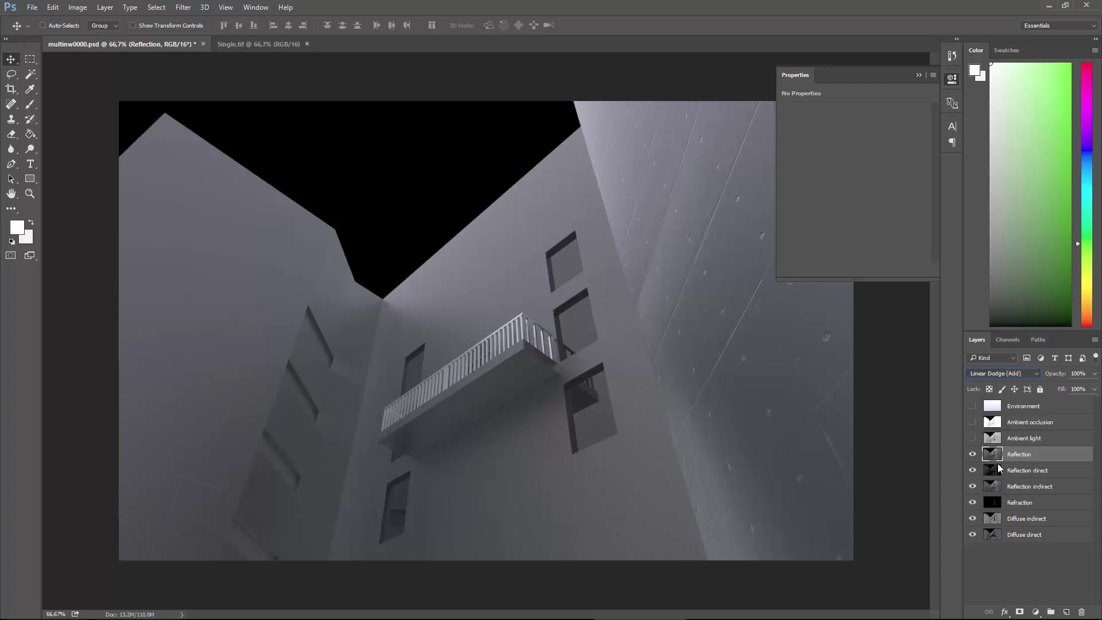
# Compare the composite with the Single.tif reference and delete the Reflection layer from multinw0000.psd.
pyautogui.click(253, 44)
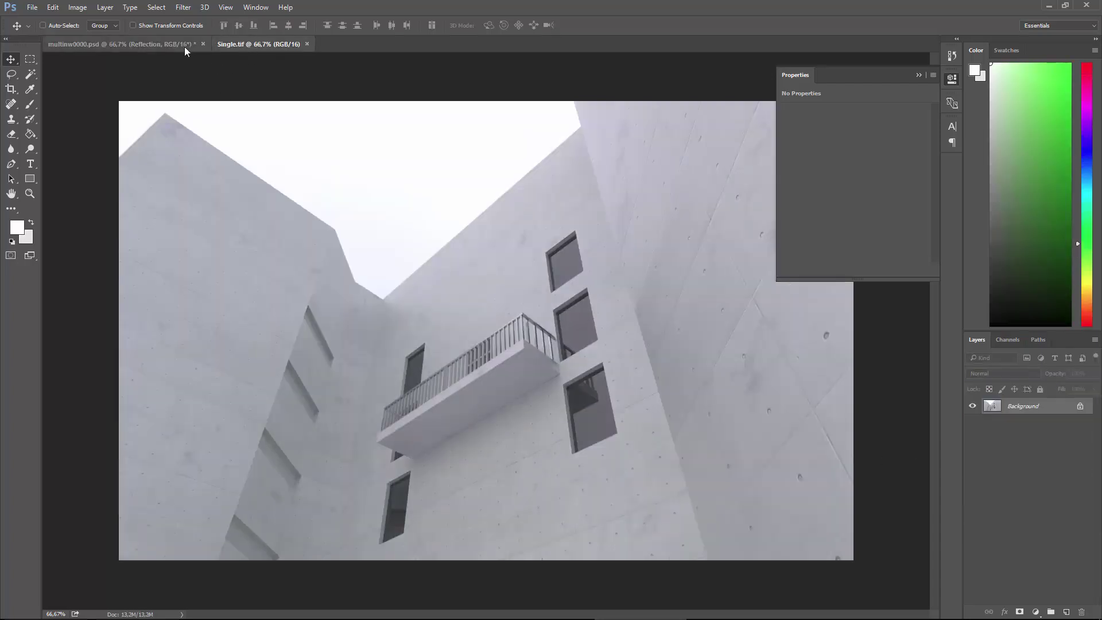
pyautogui.click(187, 44)
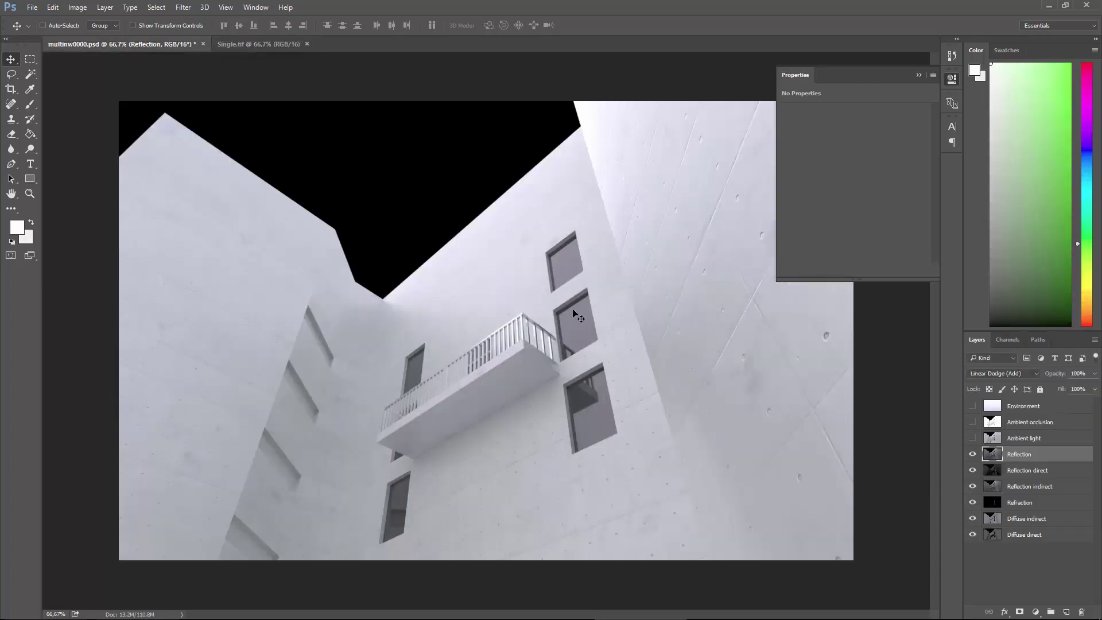
pyautogui.press('Delete')
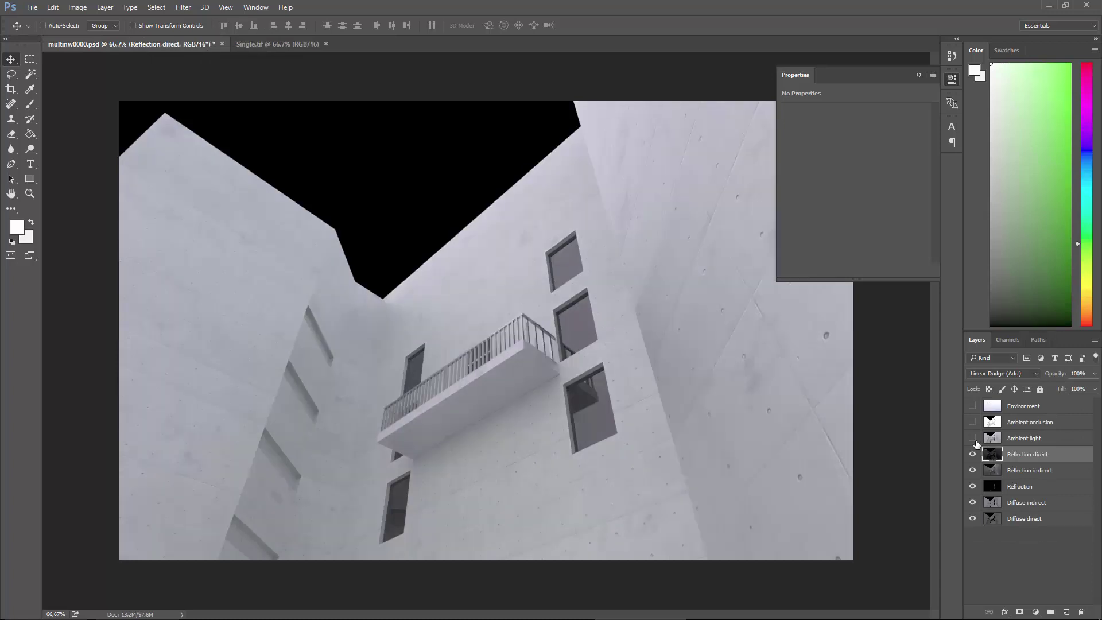
# Try the Ambient light layer in Linear Dodge (Add) blend mode and undo the change.
pyautogui.click(985, 442)
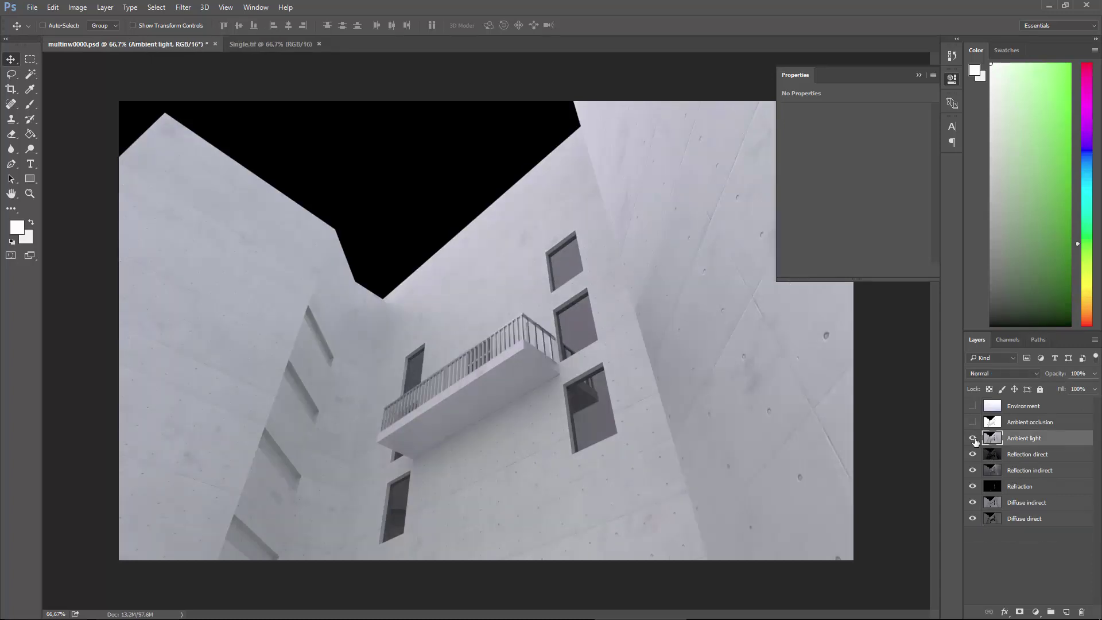
pyautogui.click(1001, 372)
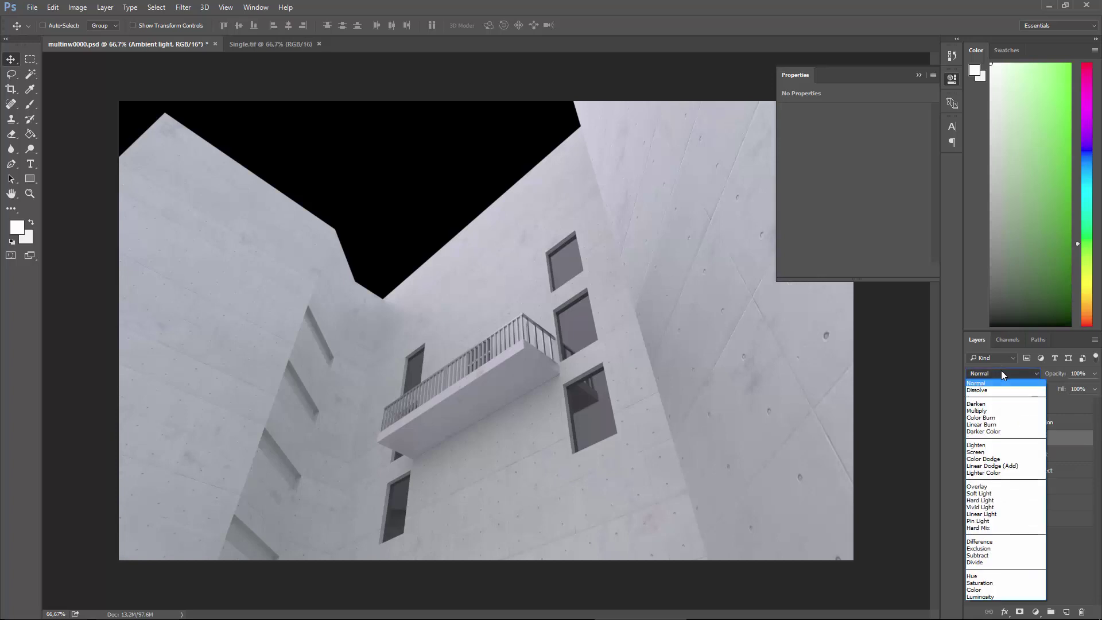
pyautogui.click(1004, 466)
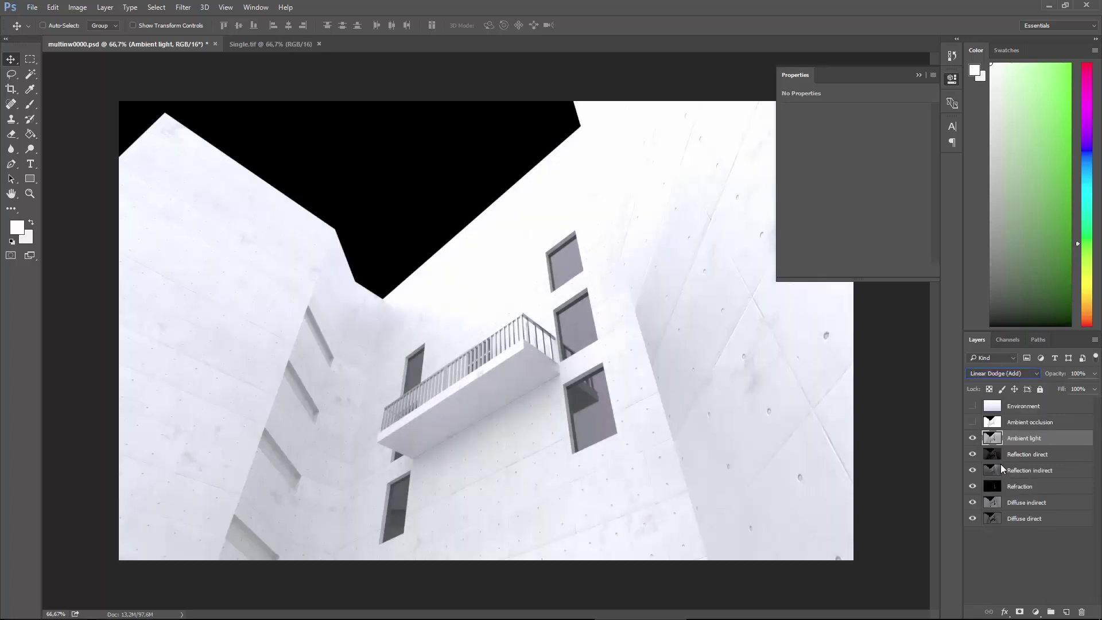
pyautogui.click(52, 7)
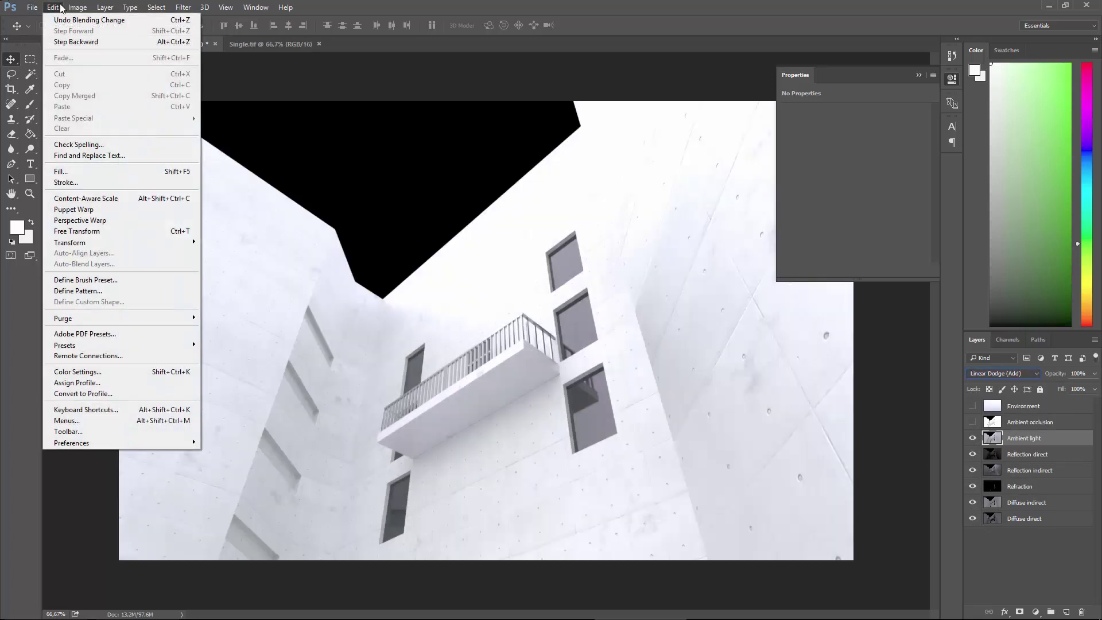
pyautogui.click(78, 40)
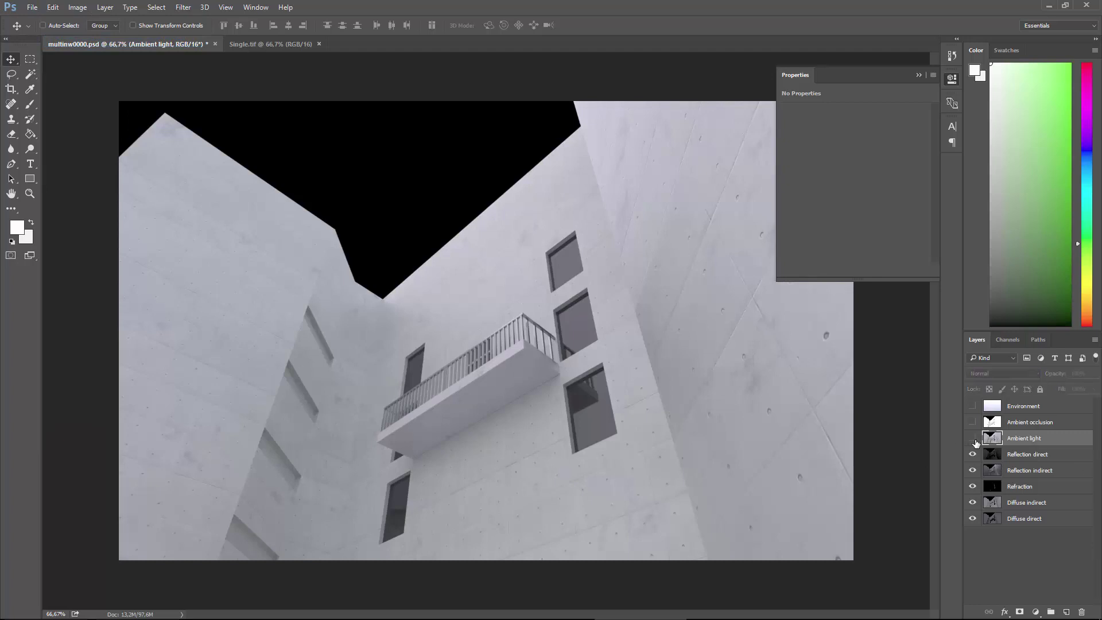
# Compare the Ambient light pass on its own with Single.tif and delete the Ambient light layer.
pyautogui.moveTo(972, 462); pyautogui.dragTo(976, 497)
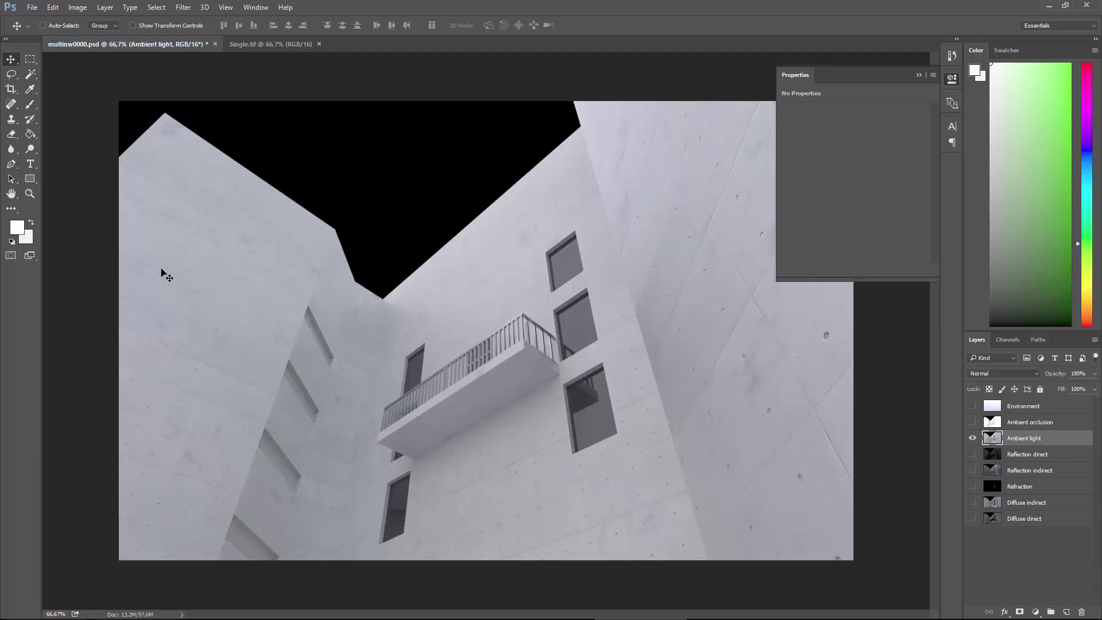
pyautogui.click(262, 46)
pyautogui.click(193, 45)
pyautogui.click(262, 46)
pyautogui.click(194, 48)
pyautogui.press('Delete')
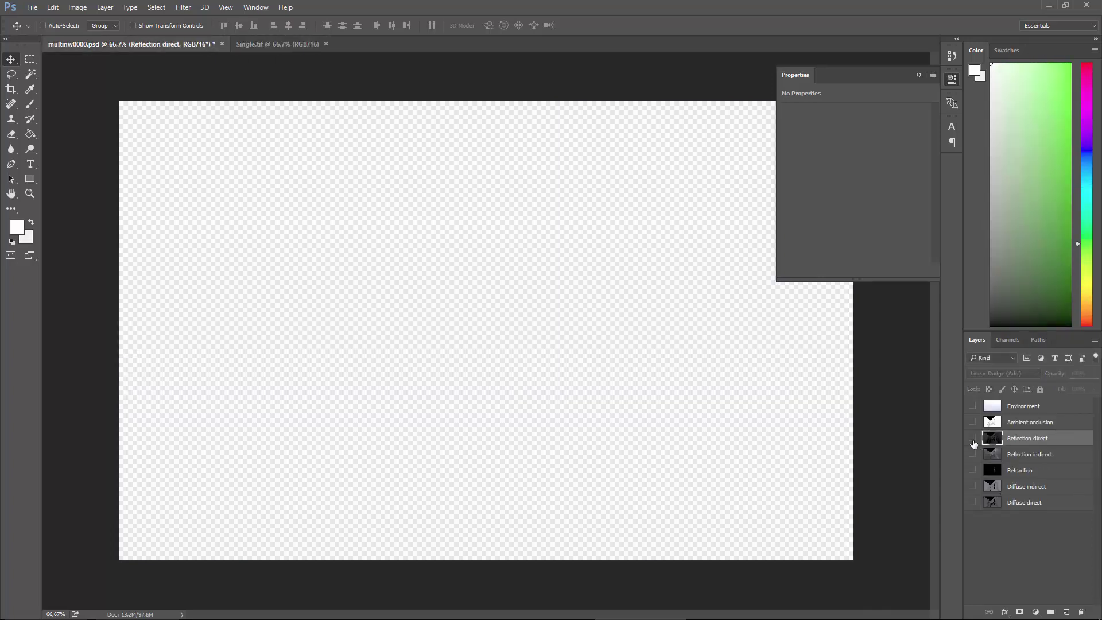
# Show the layers from Reflection direct down to Diffuse direct and preview Ambient occlusion over them, leaving it hidden.
pyautogui.moveTo(972, 438); pyautogui.dragTo(972, 504)
pyautogui.click(995, 423)
pyautogui.click(973, 423)
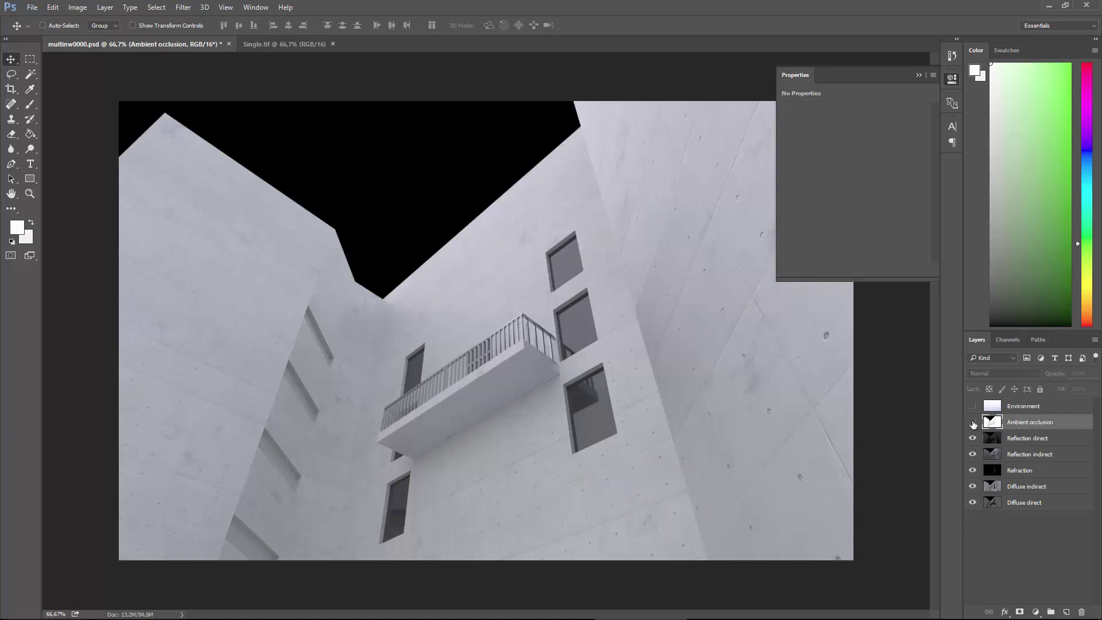
pyautogui.click(976, 426)
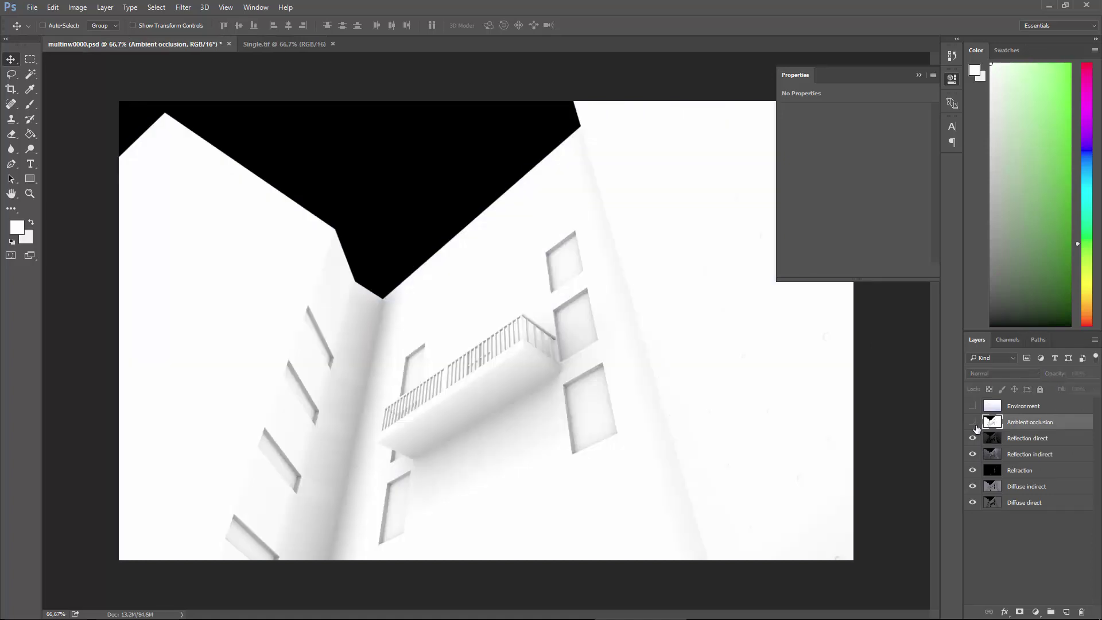
pyautogui.click(975, 427)
pyautogui.click(972, 423)
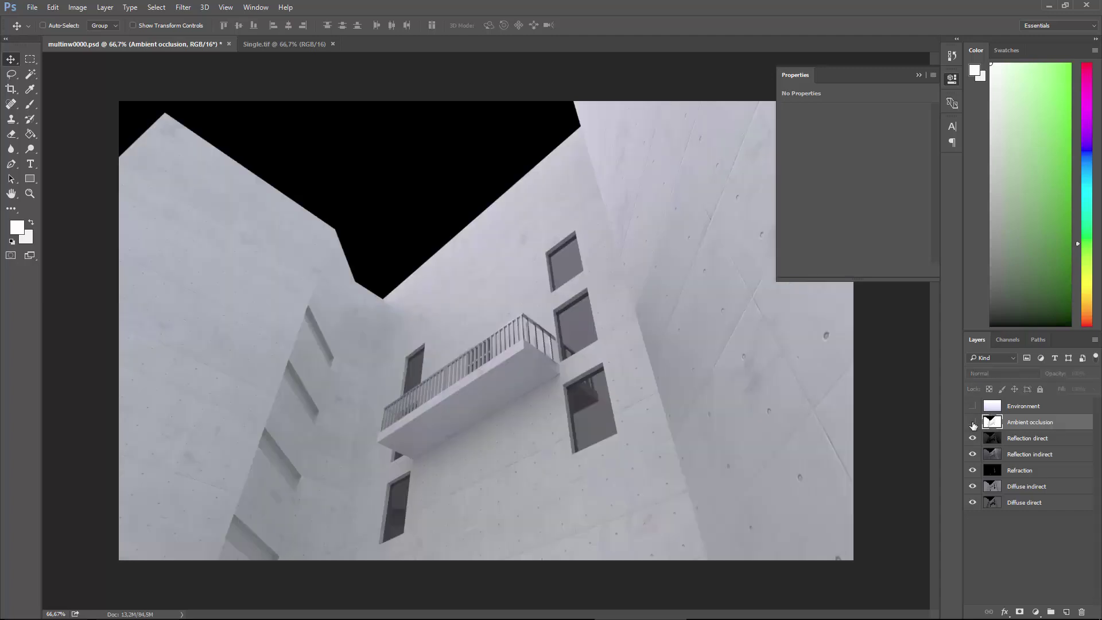
pyautogui.click(974, 423)
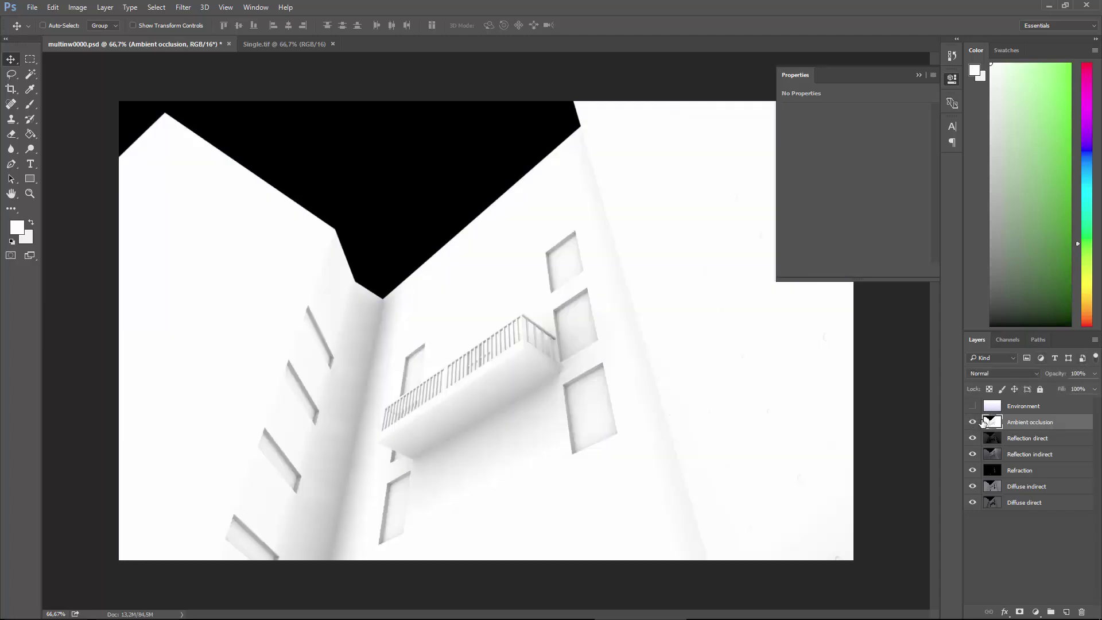
pyautogui.click(973, 422)
# Show the Environment layer and move it below Diffuse direct to the bottom of the layer stack.
pyautogui.click(972, 406)
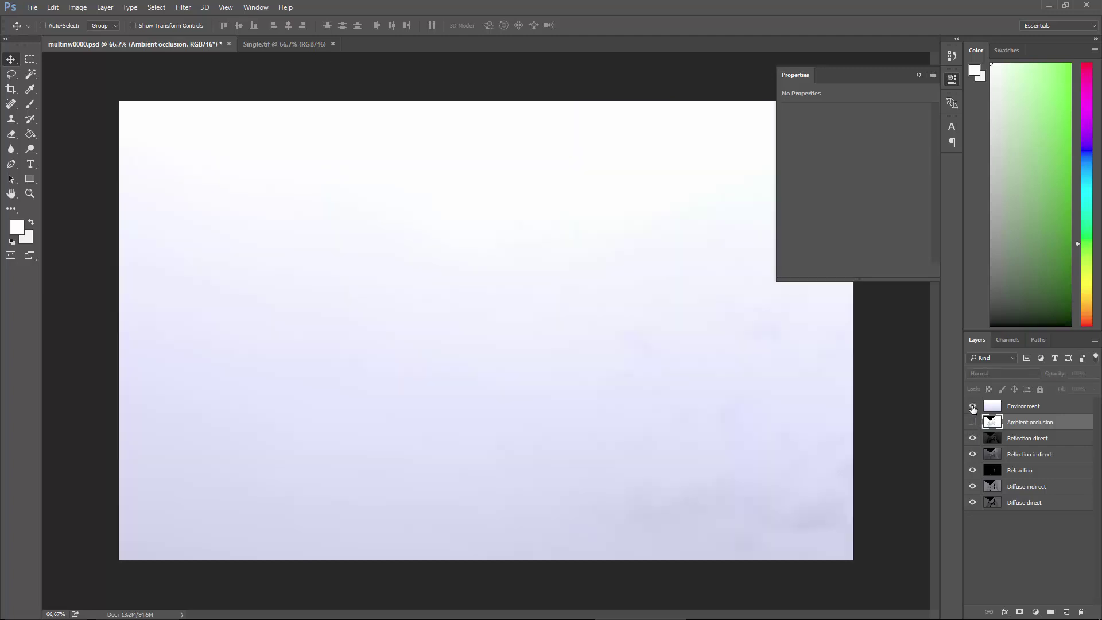
pyautogui.click(973, 407)
pyautogui.click(973, 406)
pyautogui.doubleClick(992, 407)
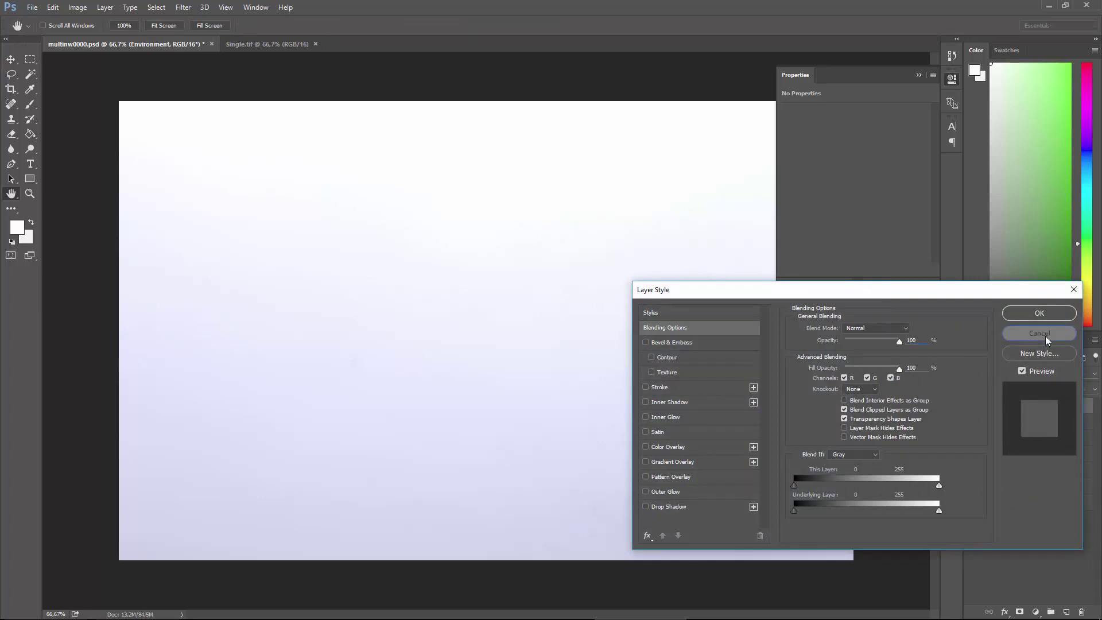
pyautogui.click(1045, 336)
pyautogui.moveTo(991, 409); pyautogui.dragTo(997, 540)
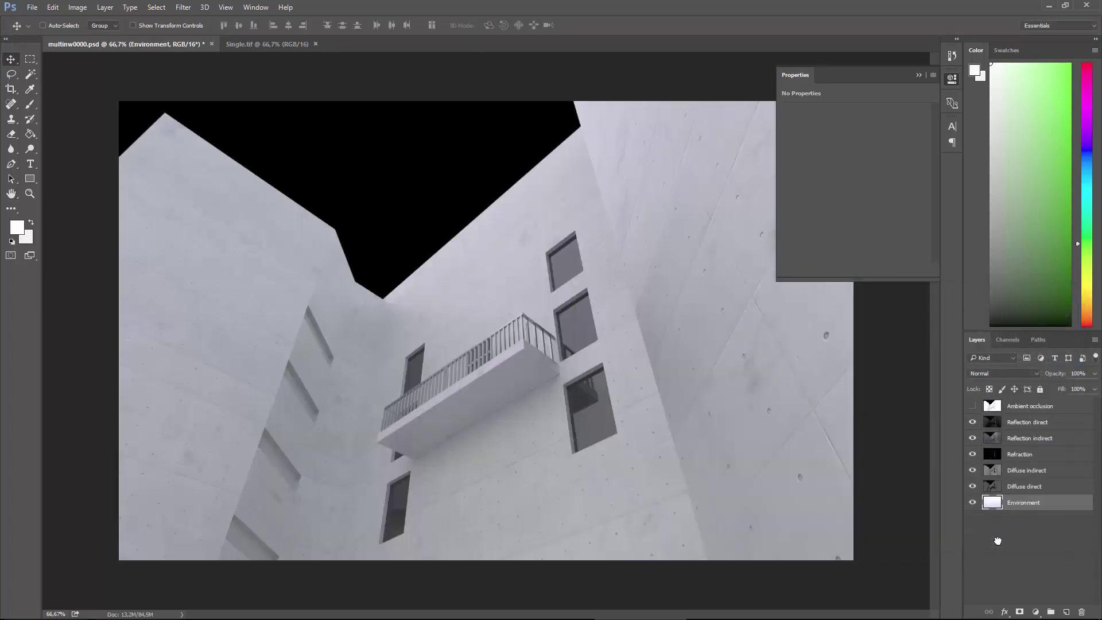
# Delete the Ambient occlusion layer and keep the Environment layer at the bottom of the stack.
pyautogui.click(998, 405)
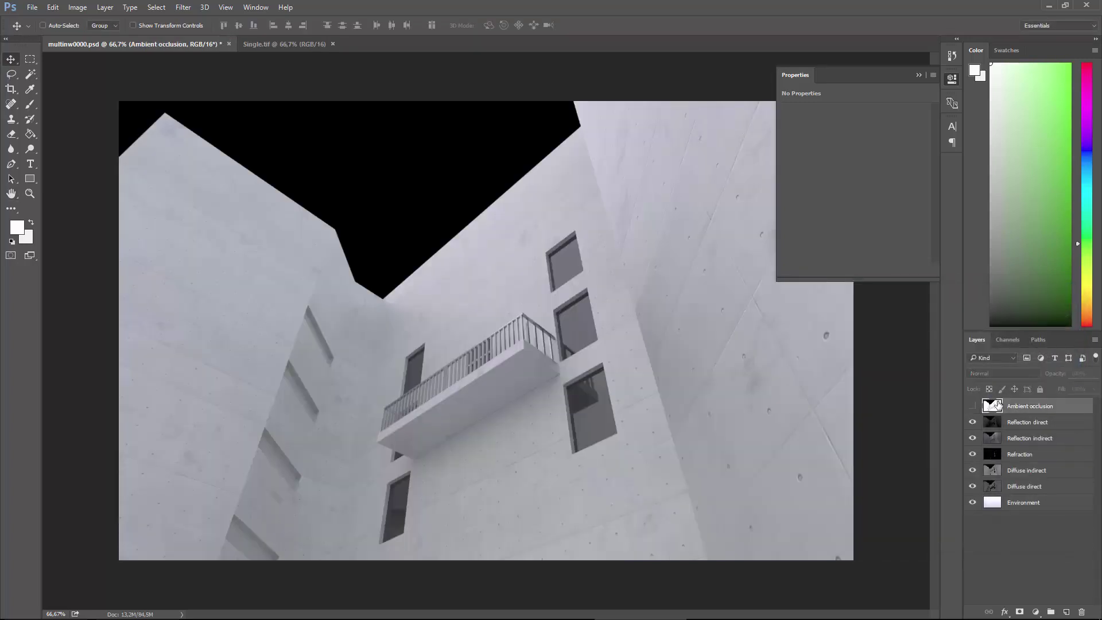
pyautogui.press('Delete')
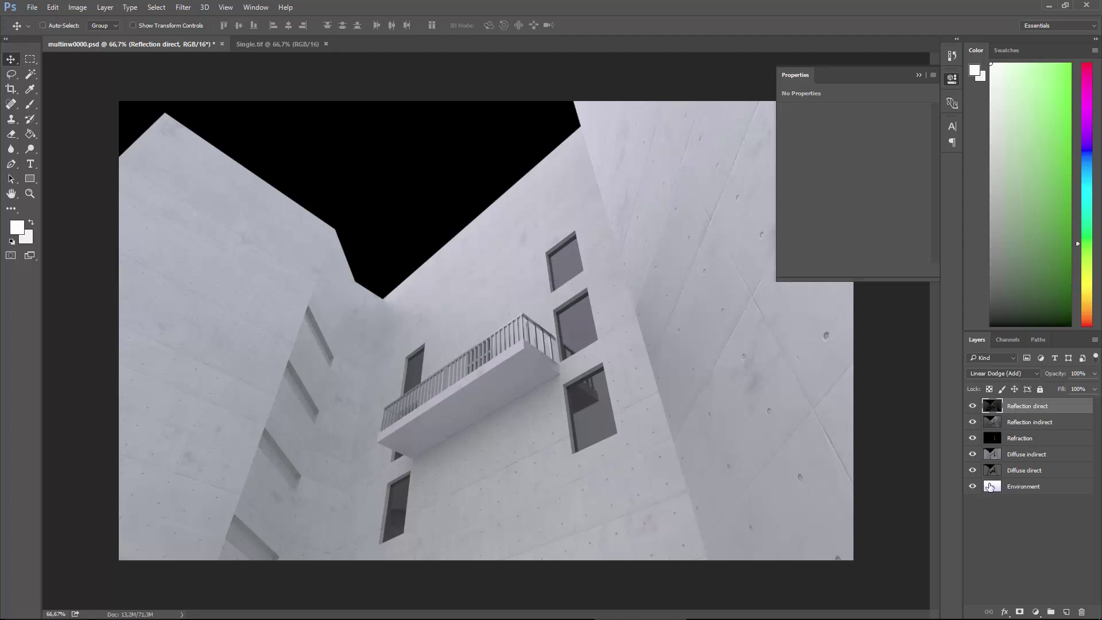
pyautogui.click(990, 488)
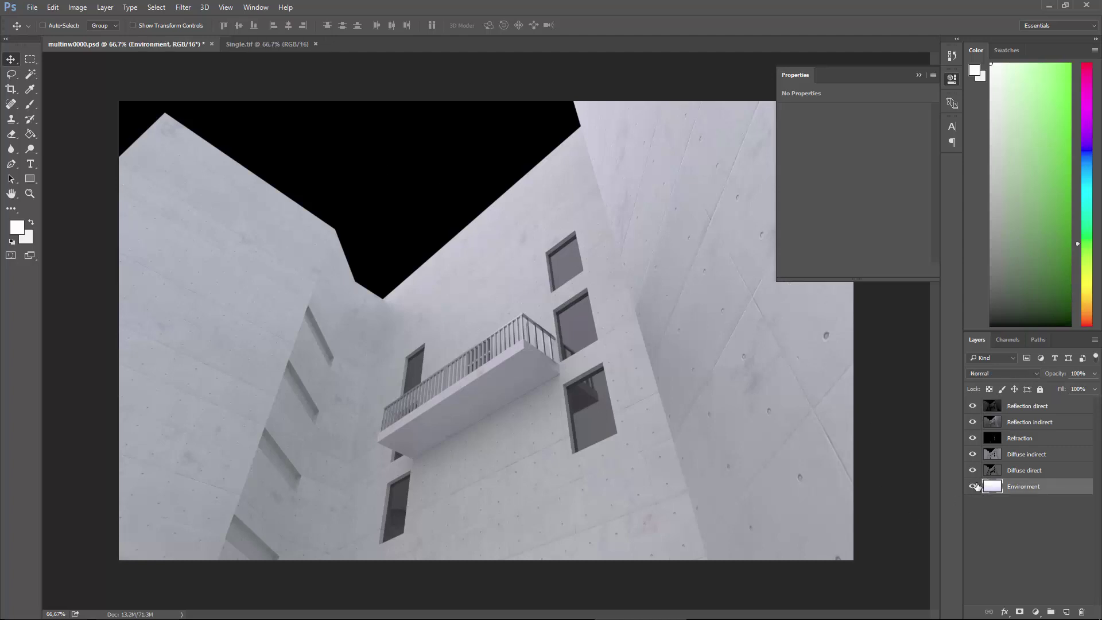
pyautogui.moveTo(998, 405); pyautogui.dragTo(980, 544)
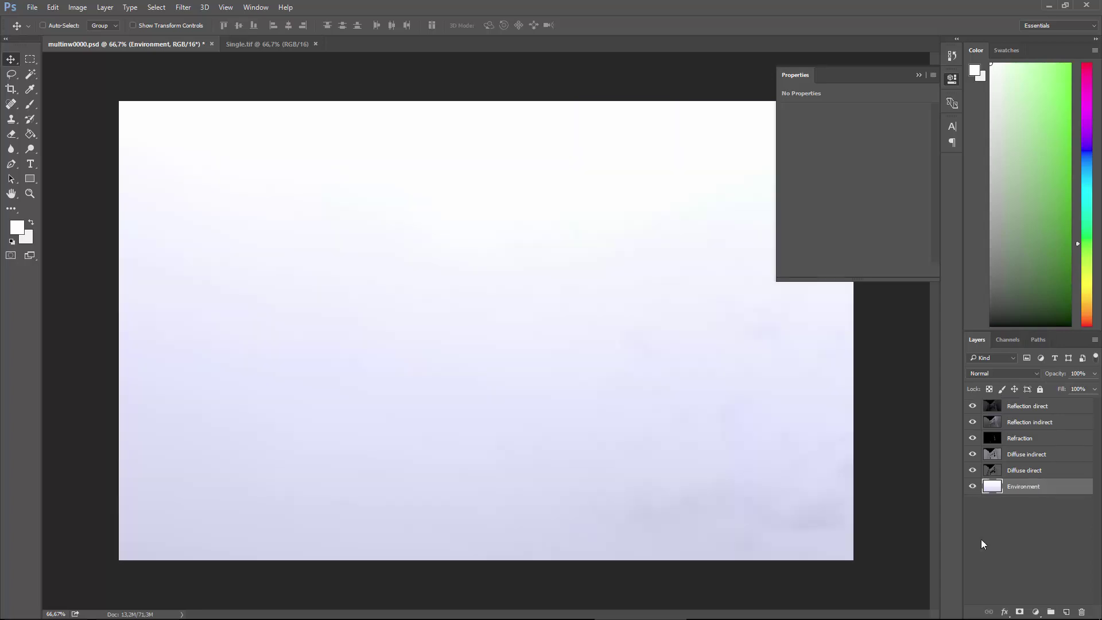
# Try to select the black sky on the Diffuse direct layer with the Magic Wand, hiding the passes above it, and deselect.
pyautogui.click(994, 472)
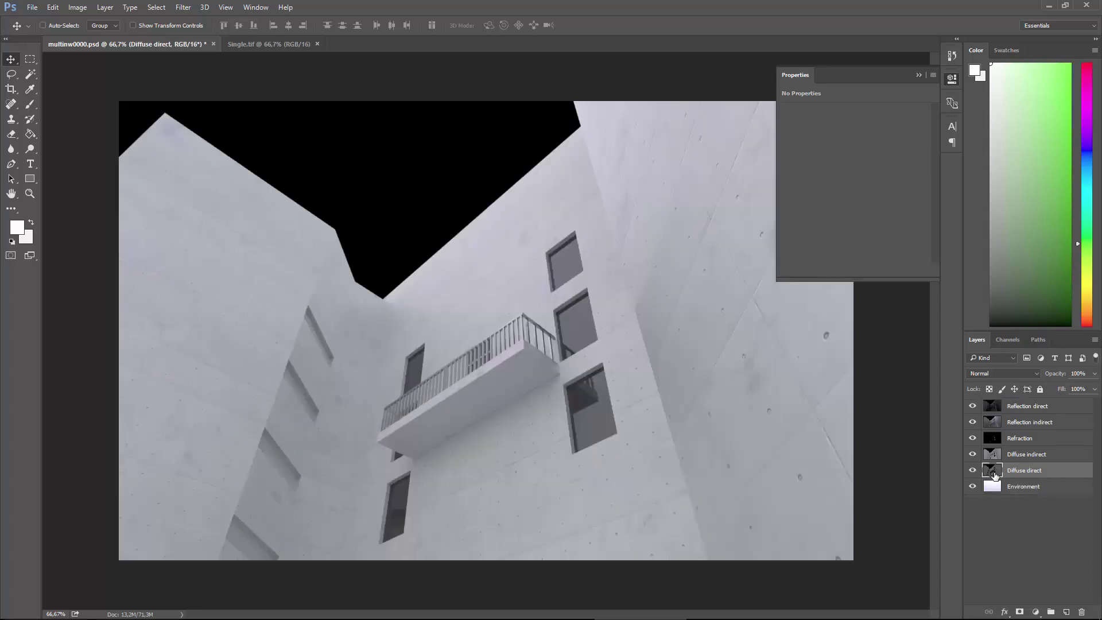
pyautogui.click(31, 74)
pyautogui.click(423, 204)
pyautogui.hotkey('ctrl', 'd')
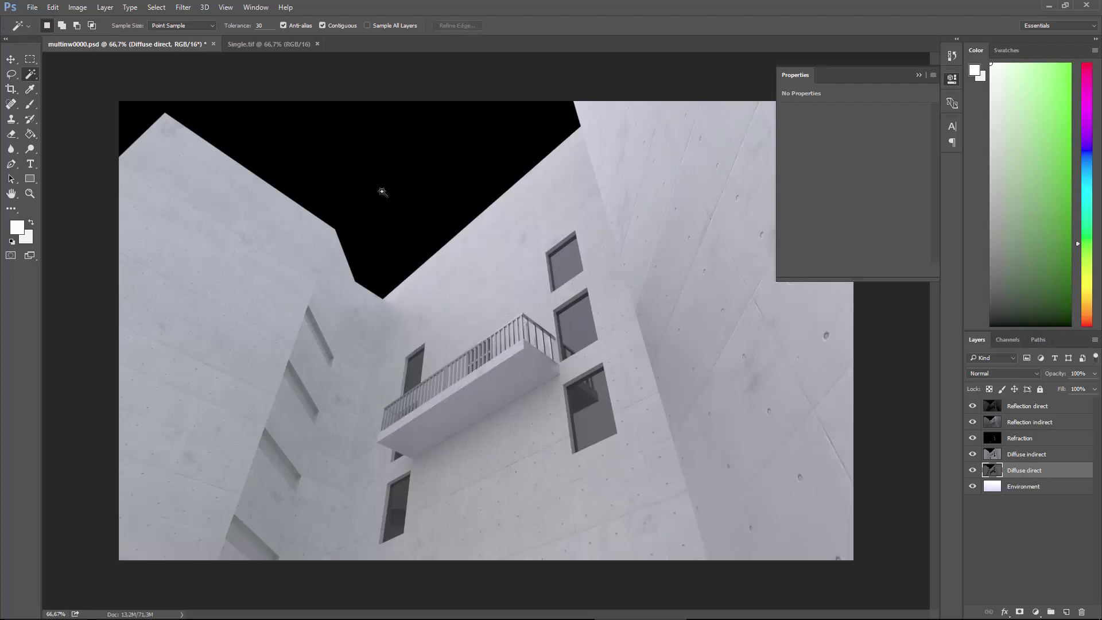
pyautogui.moveTo(973, 454); pyautogui.dragTo(973, 406)
pyautogui.click(331, 151)
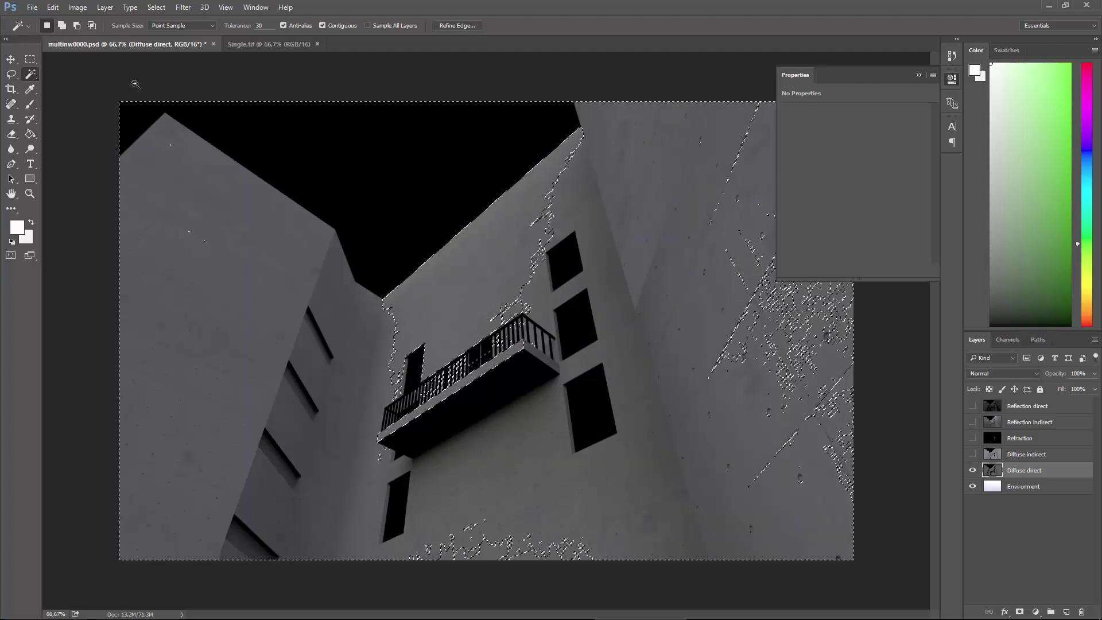
pyautogui.hotkey('ctrl', 'd')
# Preview the Diffuse, Refraction and Reflection indirect passes over the Environment by toggling their visibility, ending with all layers hidden.
pyautogui.click(972, 454)
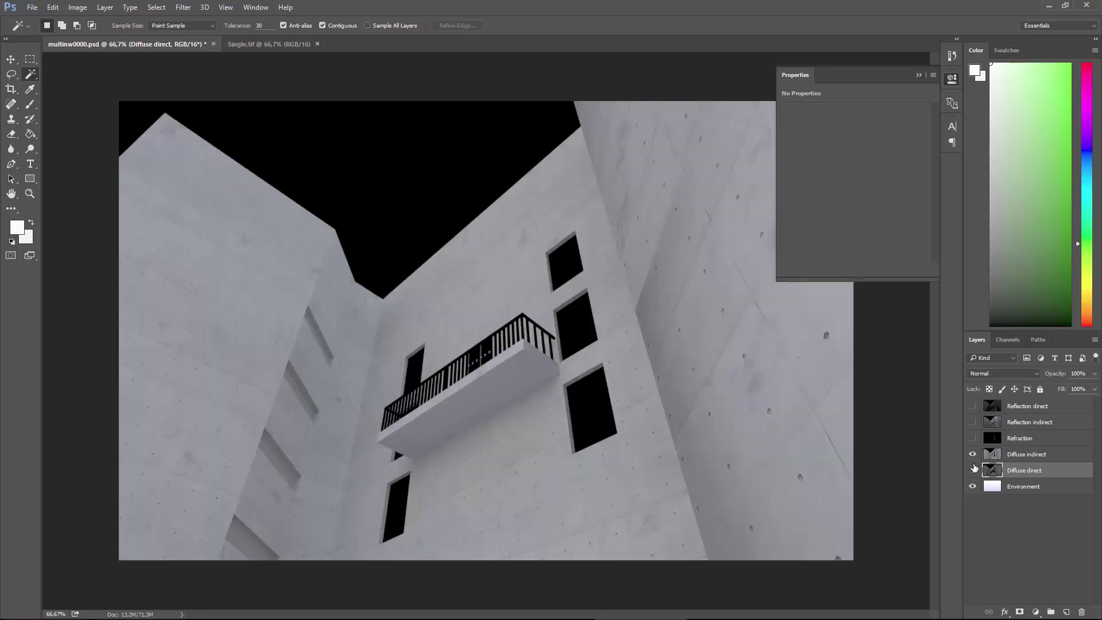
pyautogui.click(973, 470)
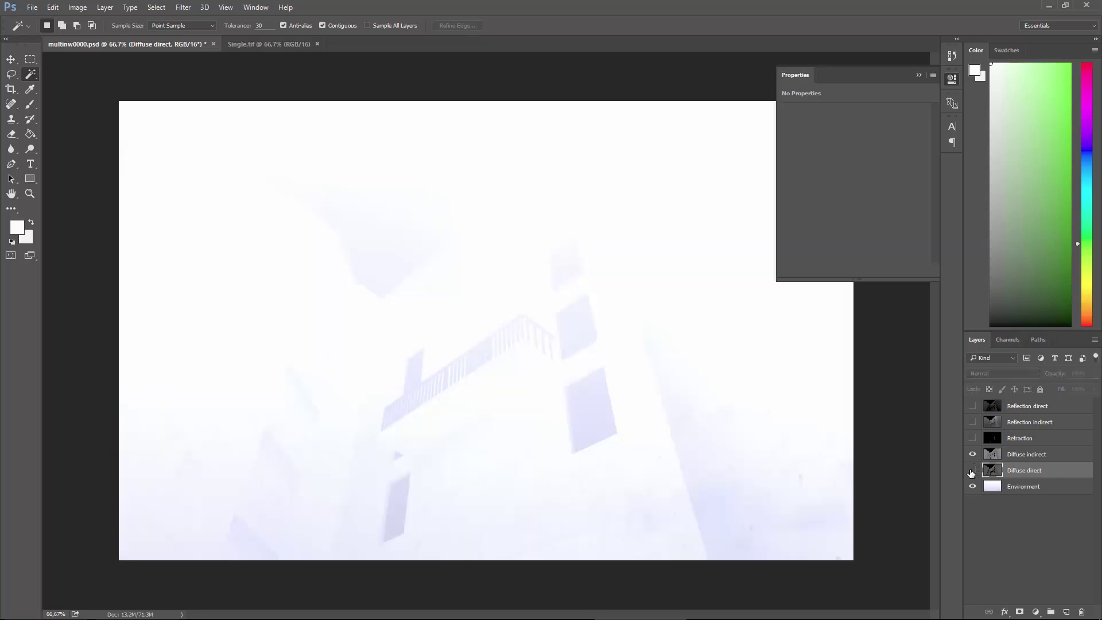
pyautogui.click(971, 471)
pyautogui.click(972, 456)
pyautogui.click(974, 470)
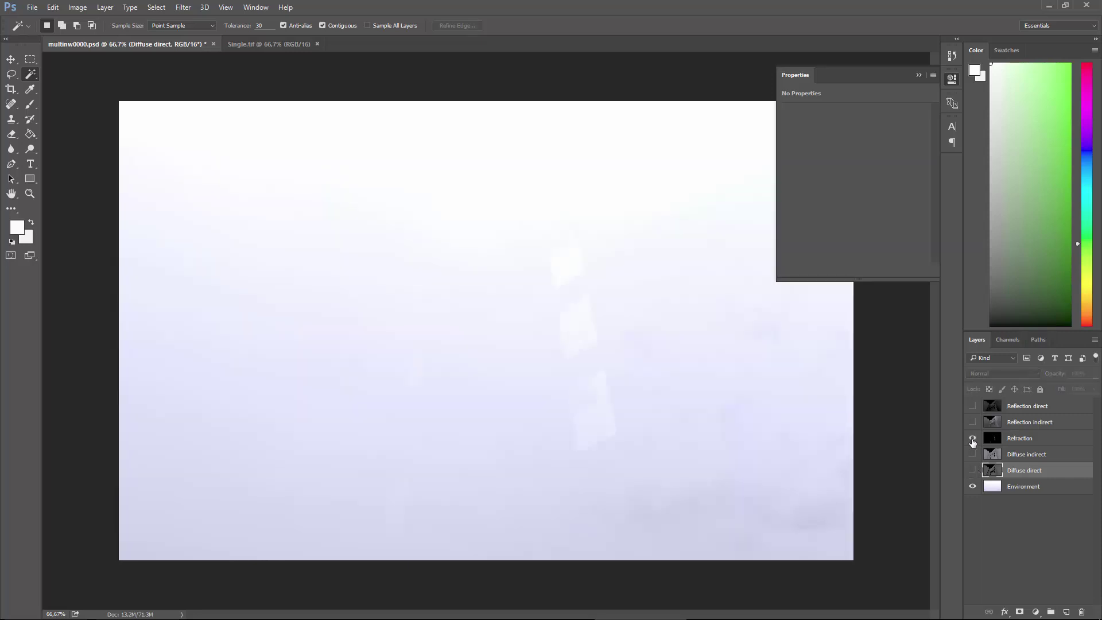
pyautogui.click(972, 440)
pyautogui.click(972, 423)
pyautogui.click(972, 424)
pyautogui.click(973, 483)
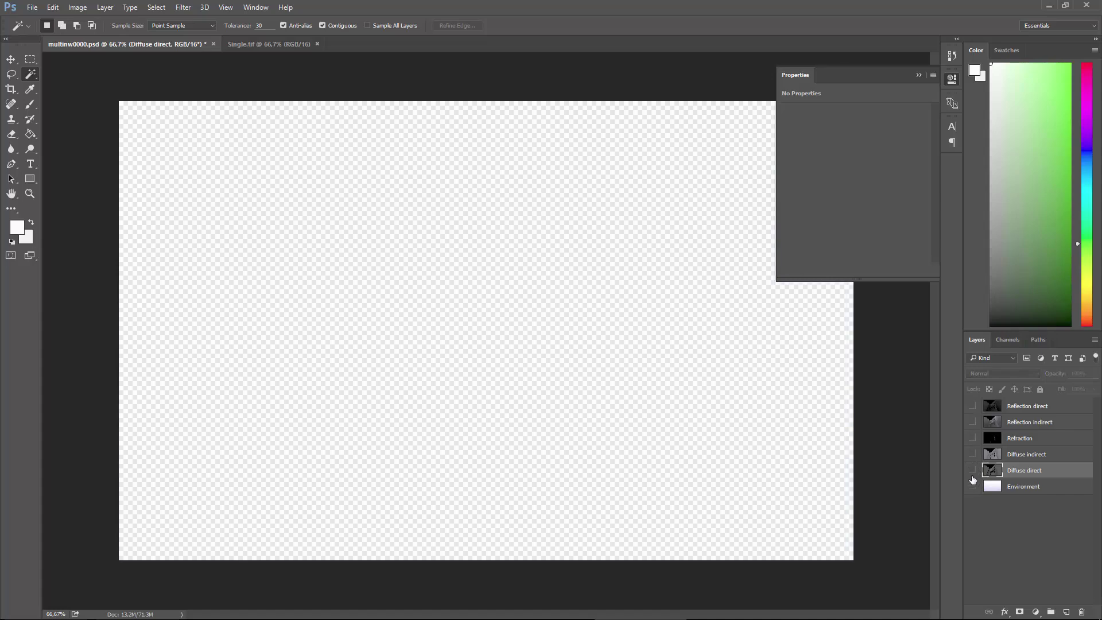
# Try a Magic Wand selection of the sky with only Diffuse indirect visible, and deselect.
pyautogui.click(972, 454)
pyautogui.click(419, 195)
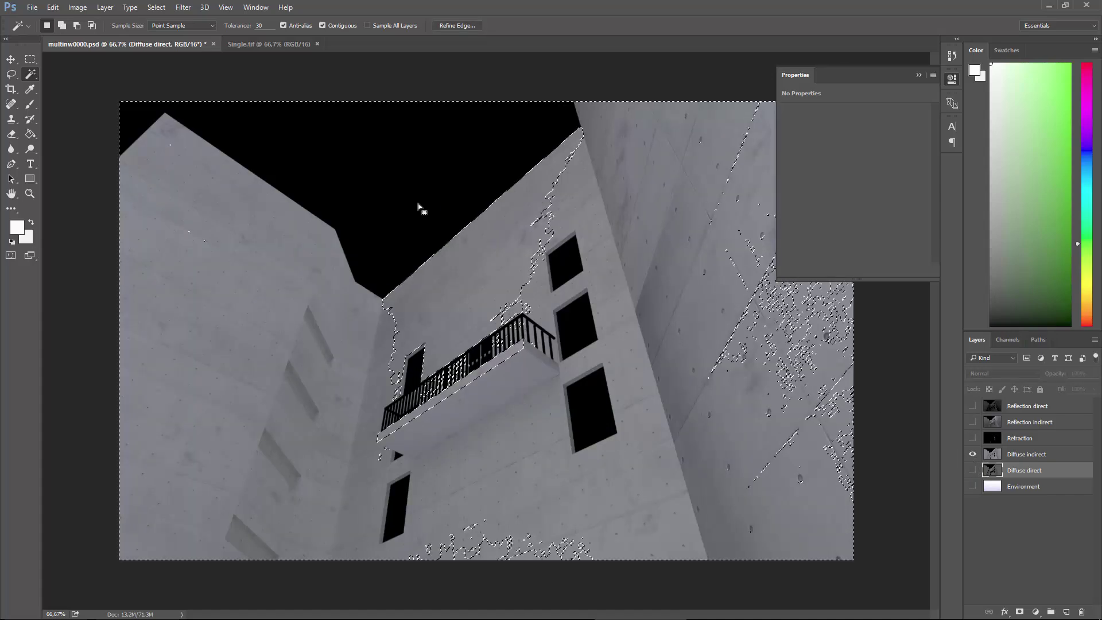
pyautogui.hotkey('ctrl', 'd')
# Check the Refraction pass on its own and leave only the Reflection indirect layer visible.
pyautogui.click(973, 438)
pyautogui.click(972, 454)
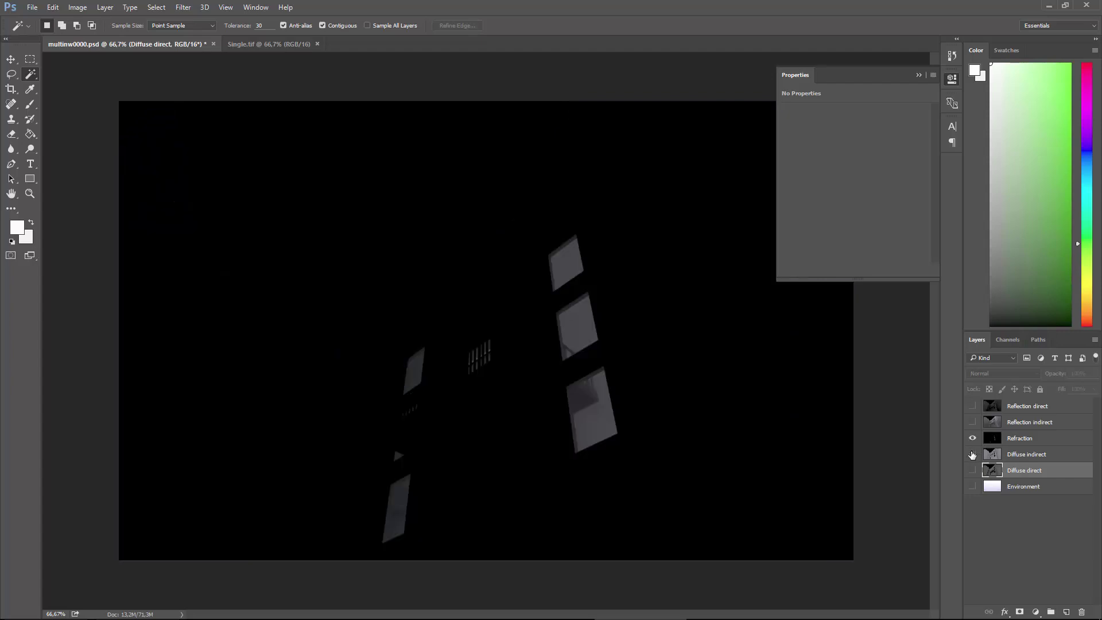
pyautogui.click(973, 437)
pyautogui.click(972, 422)
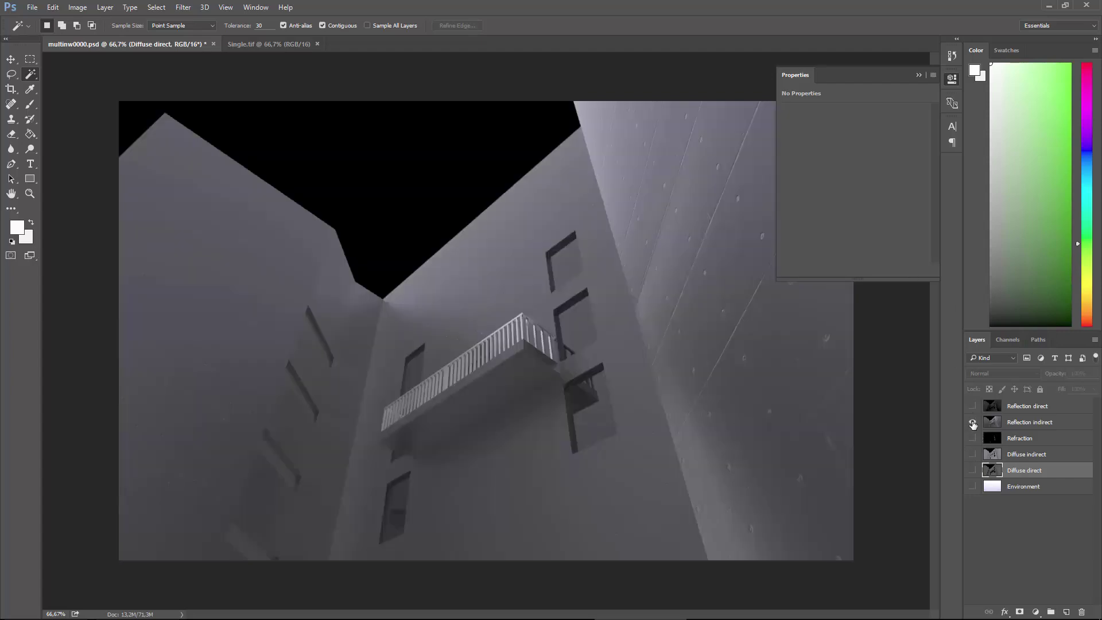
# Select the entire black sky with the Quick Selection tool, and make Environment the active and only visible layer.
pyautogui.click(400, 180)
pyautogui.hotkey('ctrl', 'd')
pyautogui.rightClick(32, 75)
pyautogui.click(63, 74)
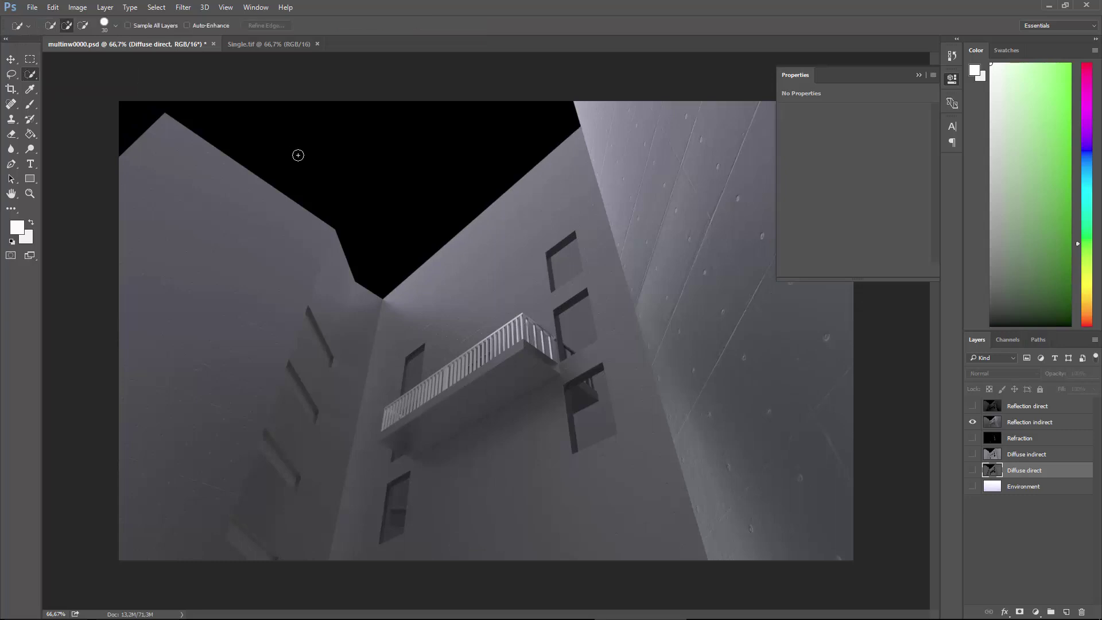
pyautogui.moveTo(306, 190)
pyautogui.mouseDown()
pyautogui.moveTo(260, 138)
pyautogui.moveTo(129, 107)
pyautogui.mouseUp()
pyautogui.moveTo(418, 166); pyautogui.dragTo(431, 140)
pyautogui.click(982, 487)
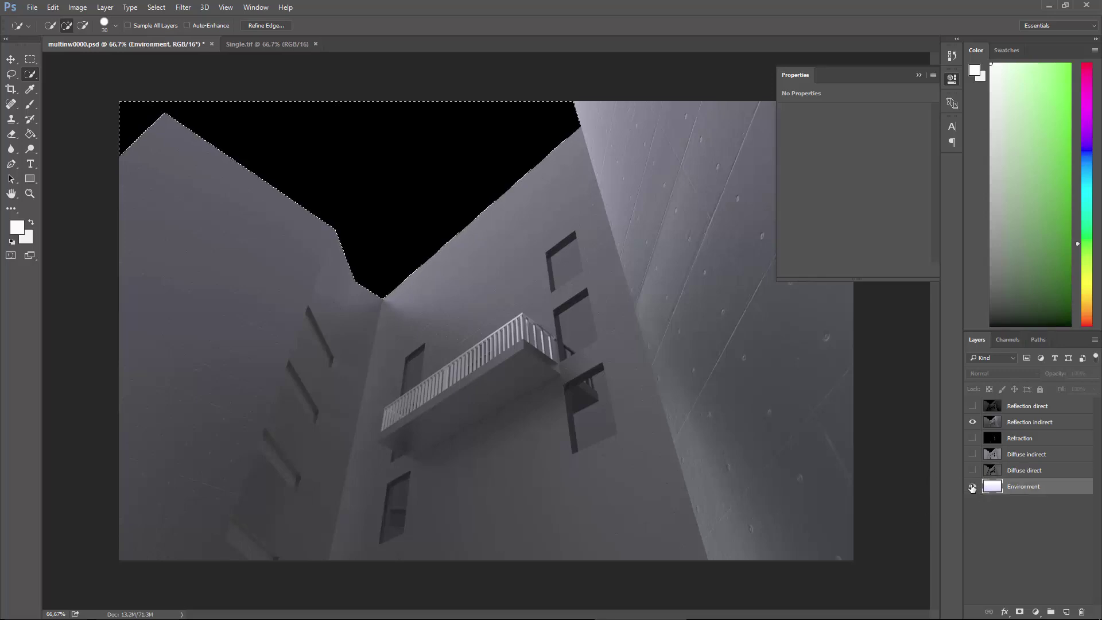
pyautogui.click(972, 486)
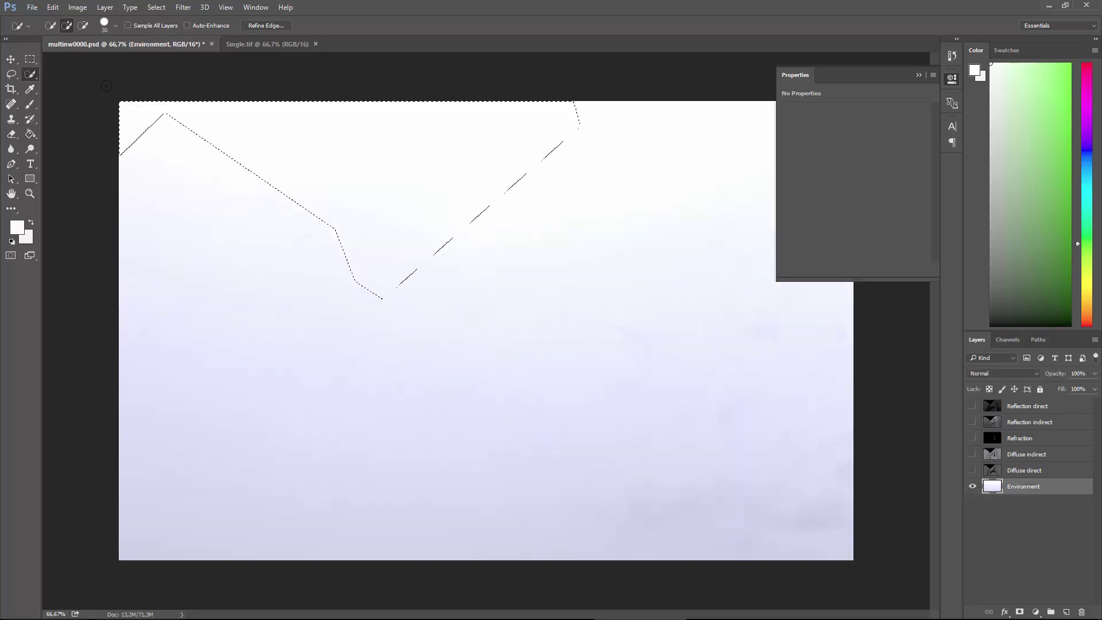
# Try cutting the selected sky out of Environment and pasting it in place on a new layer above all passes.
pyautogui.click(52, 7)
pyautogui.click(74, 73)
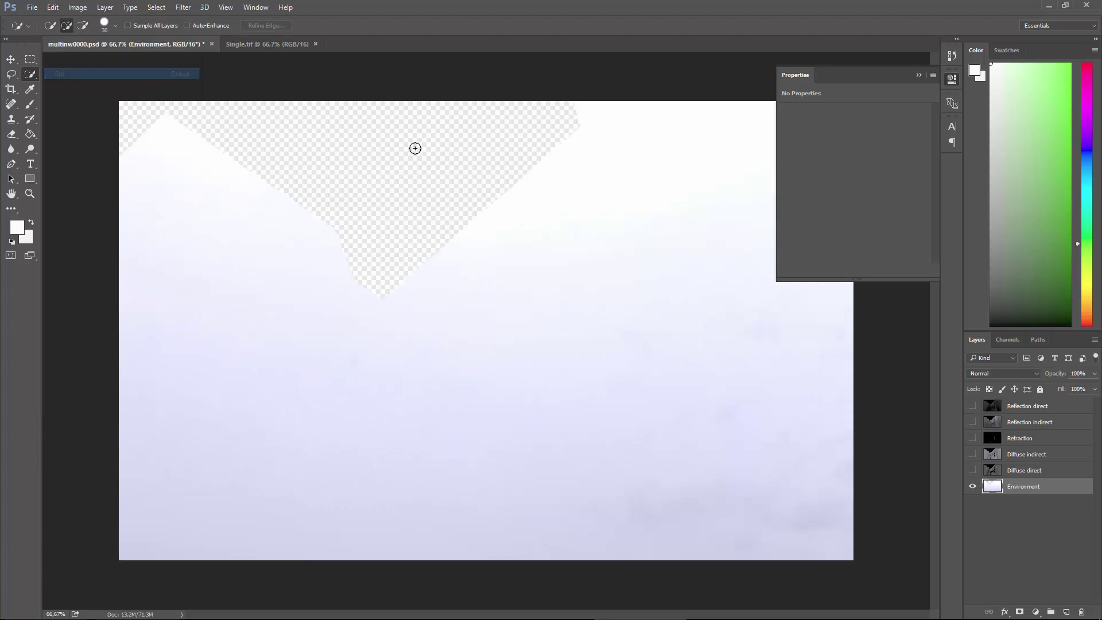
pyautogui.click(52, 7)
pyautogui.moveTo(78, 6)
pyautogui.click(1082, 594)
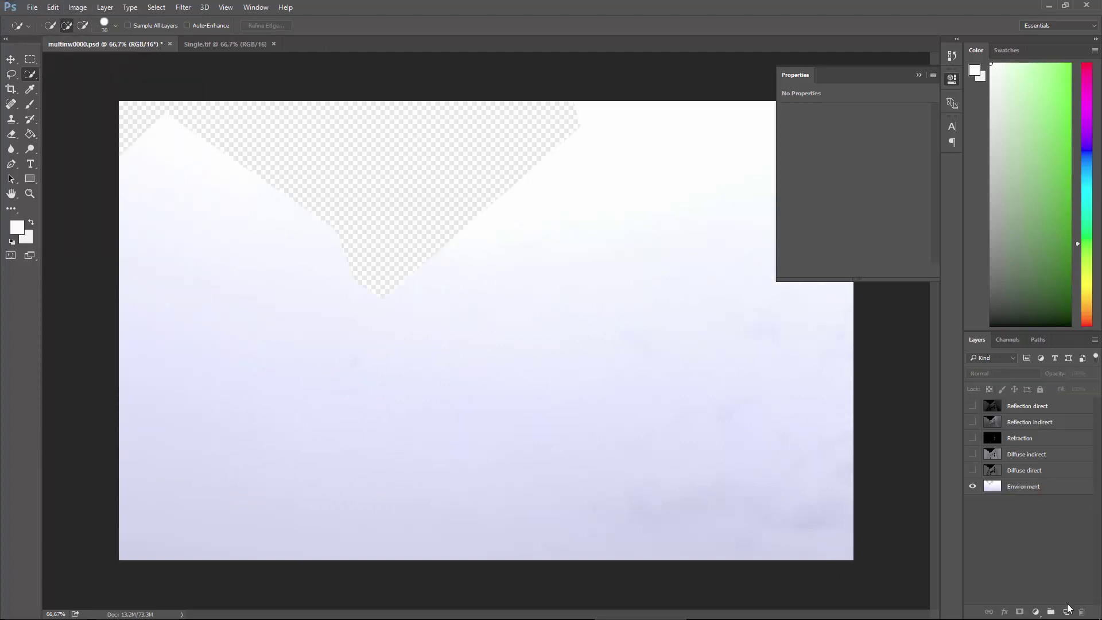
pyautogui.click(1066, 612)
pyautogui.click(52, 7)
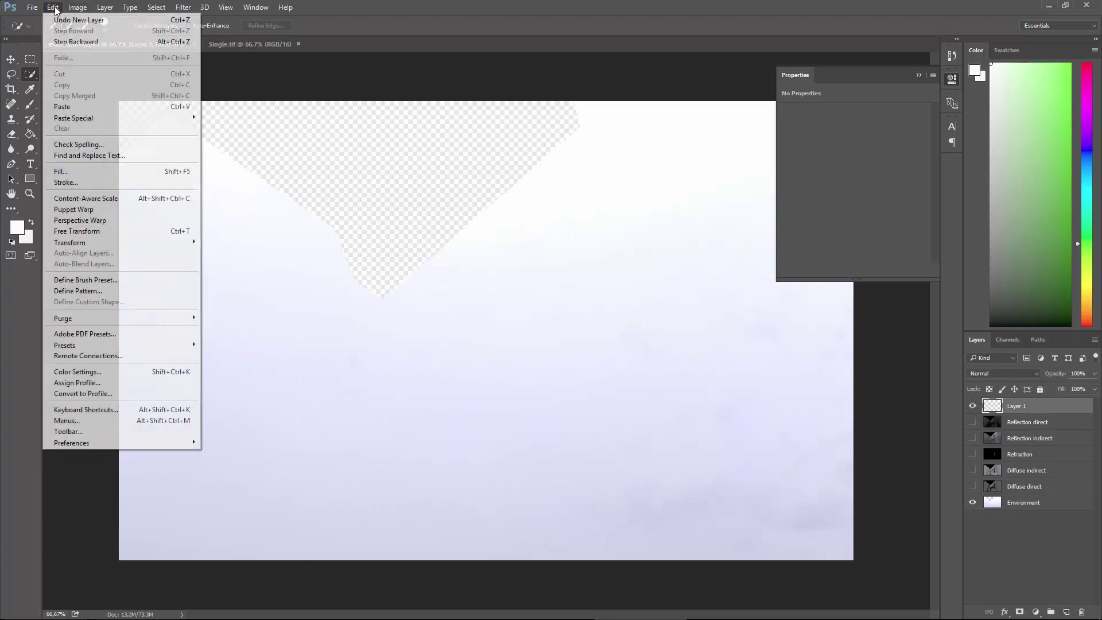
pyautogui.moveTo(75, 118)
pyautogui.click(229, 117)
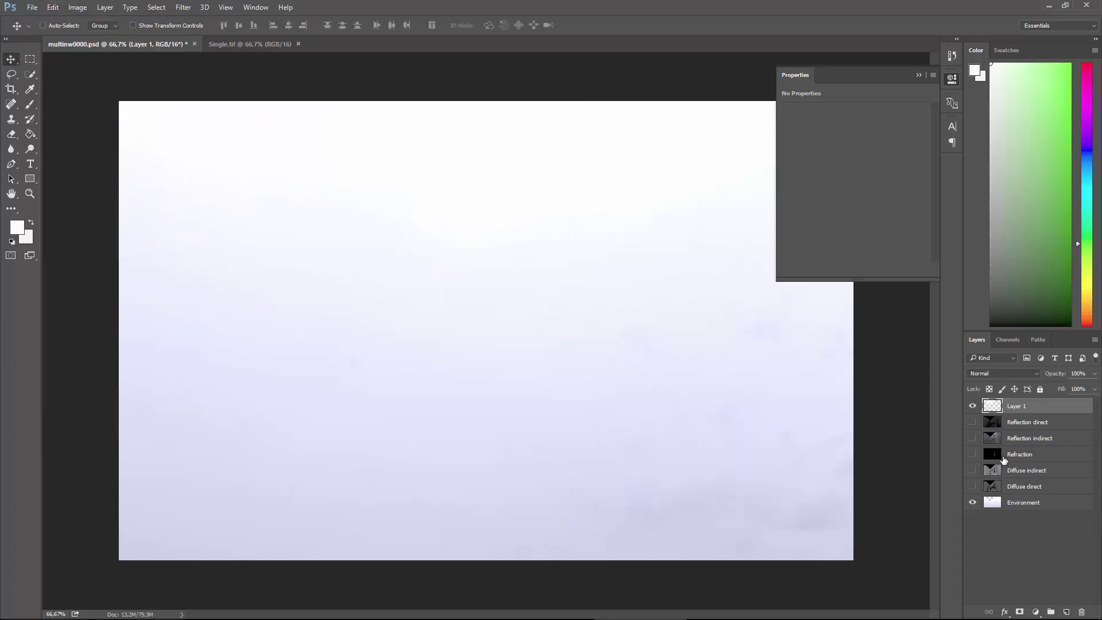
# Show all render passes with Environment hidden and compare the composite against the Single.tif reference.
pyautogui.click(974, 504)
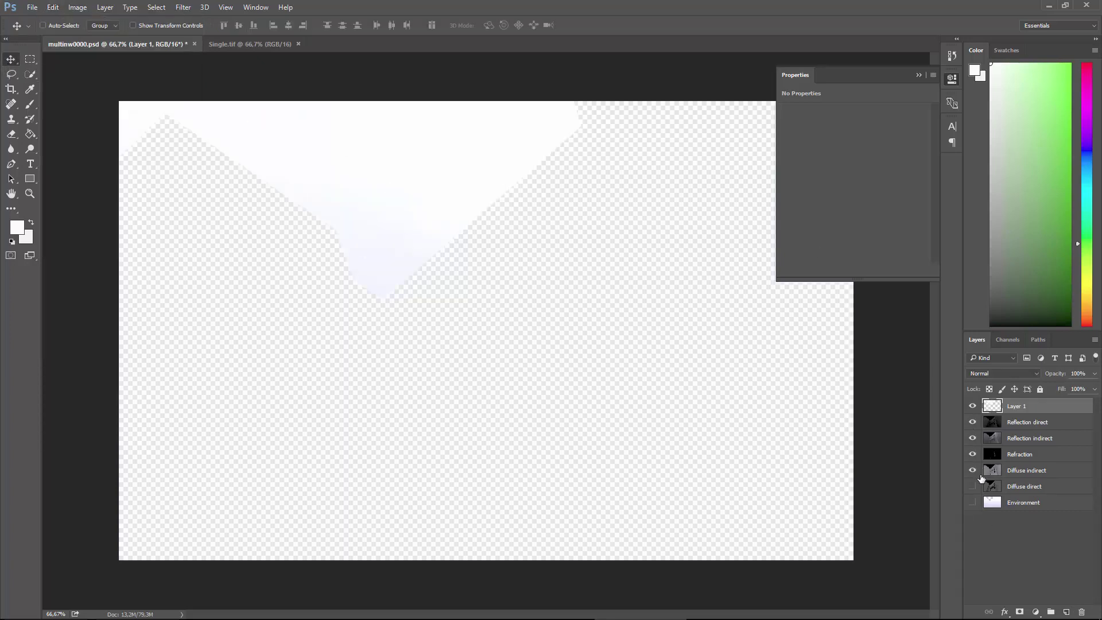
pyautogui.click(974, 487)
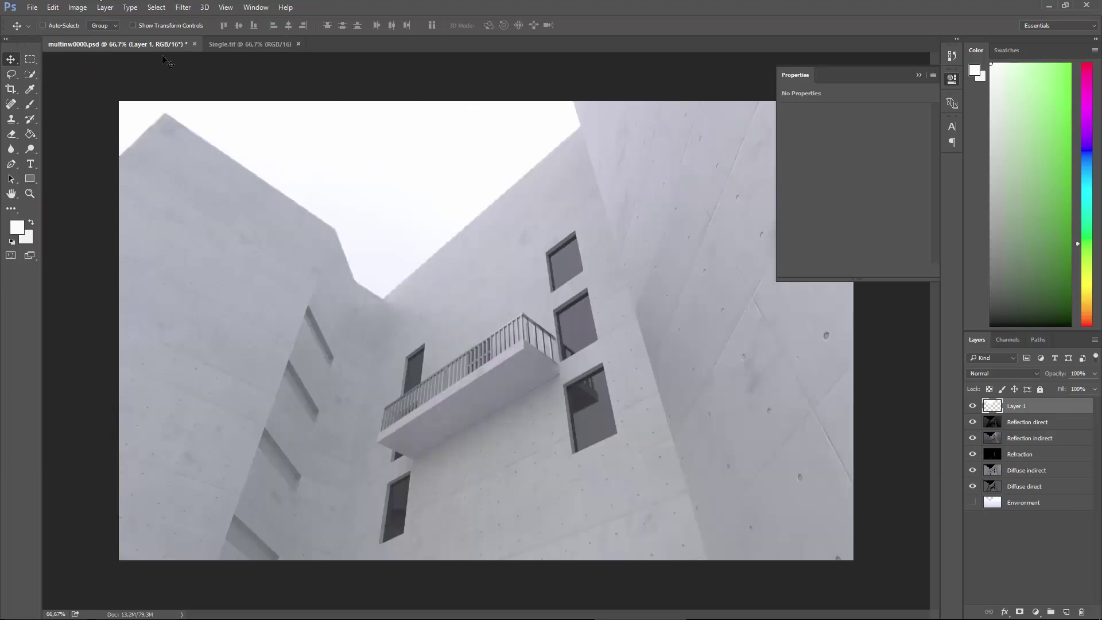
pyautogui.click(222, 43)
pyautogui.click(131, 44)
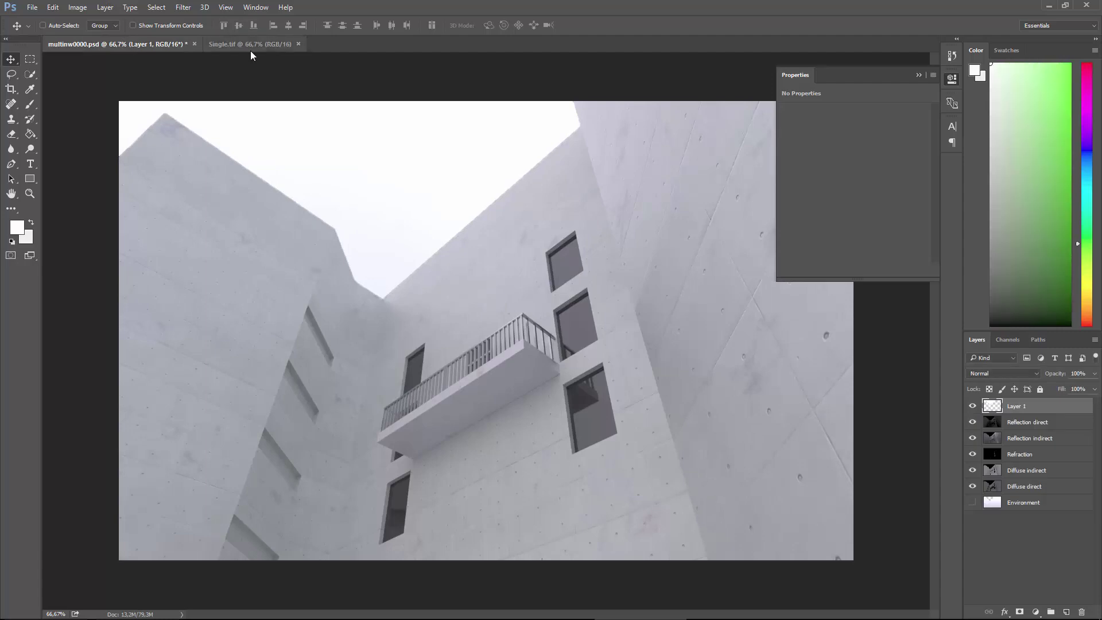
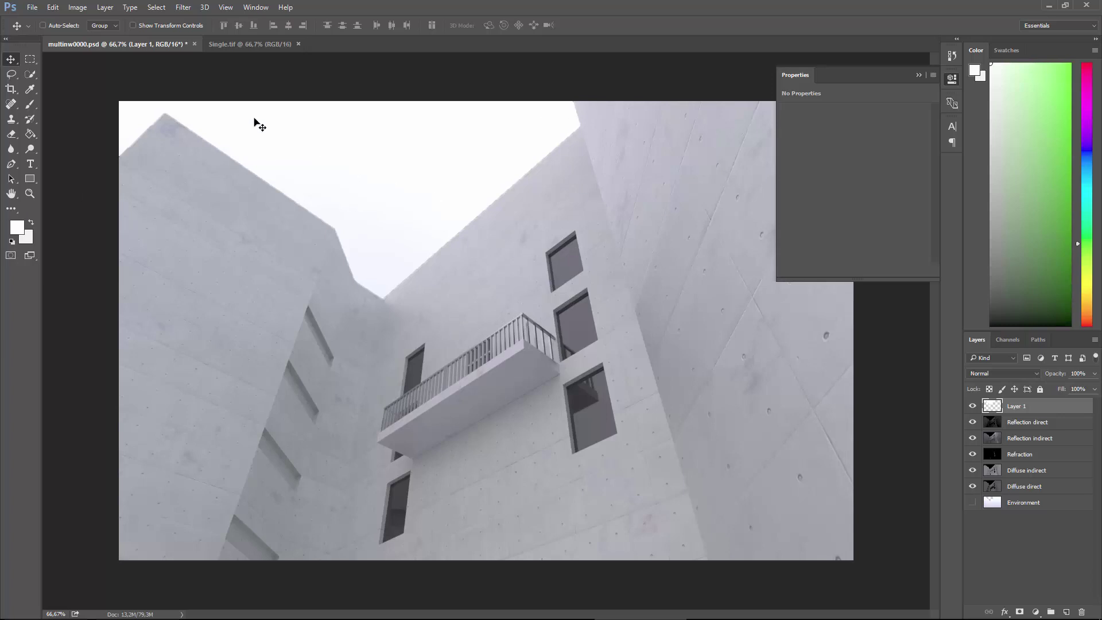
pyautogui.click(248, 44)
pyautogui.click(127, 44)
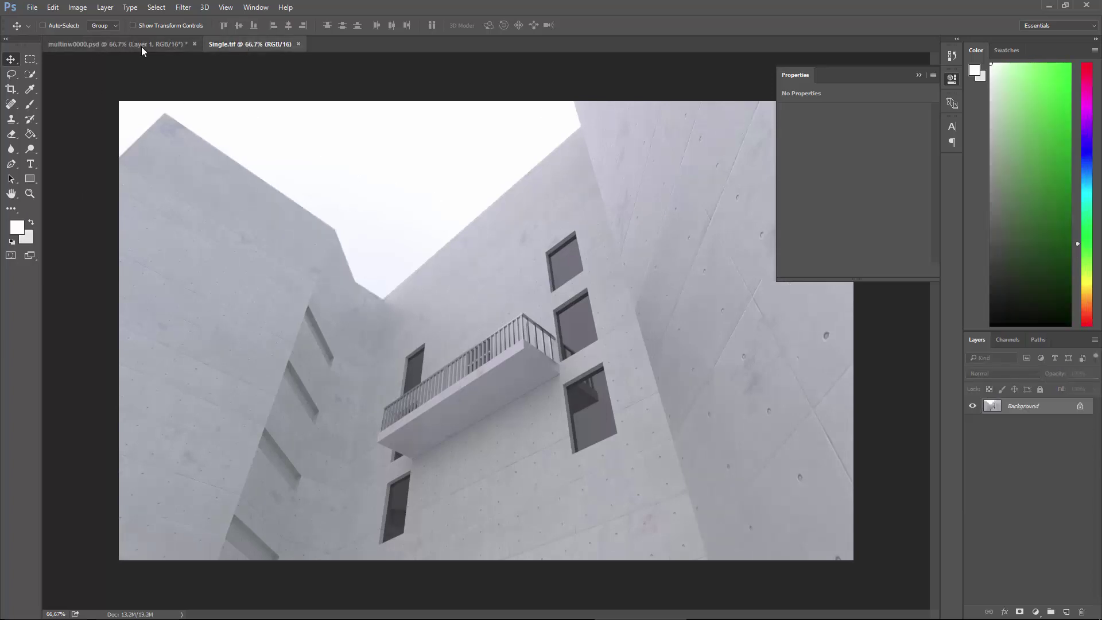
pyautogui.click(1014, 339)
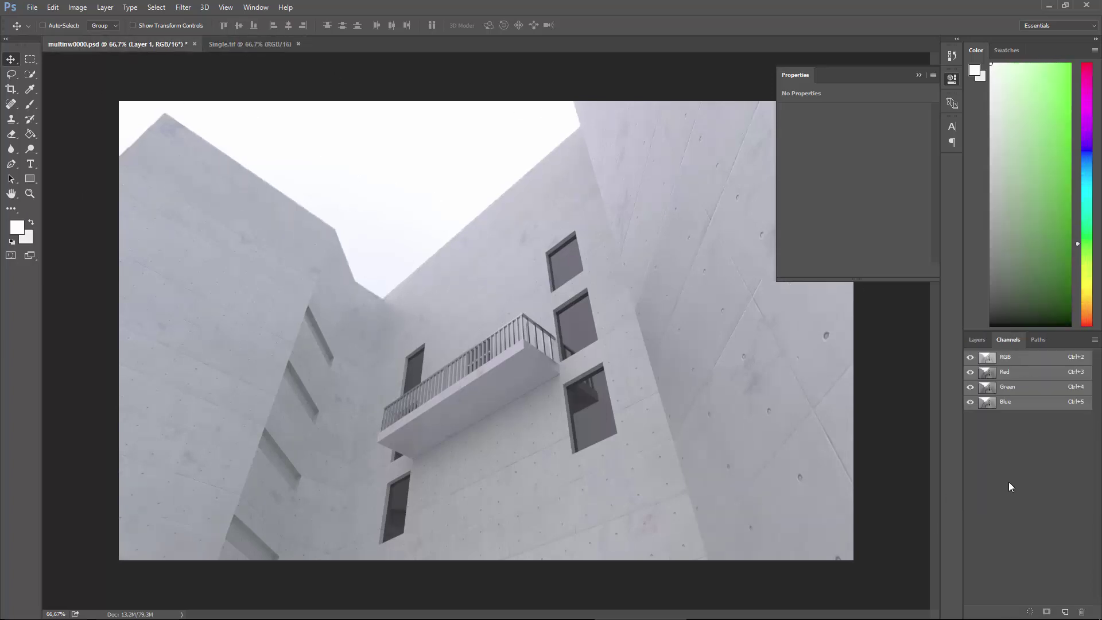
pyautogui.click(977, 340)
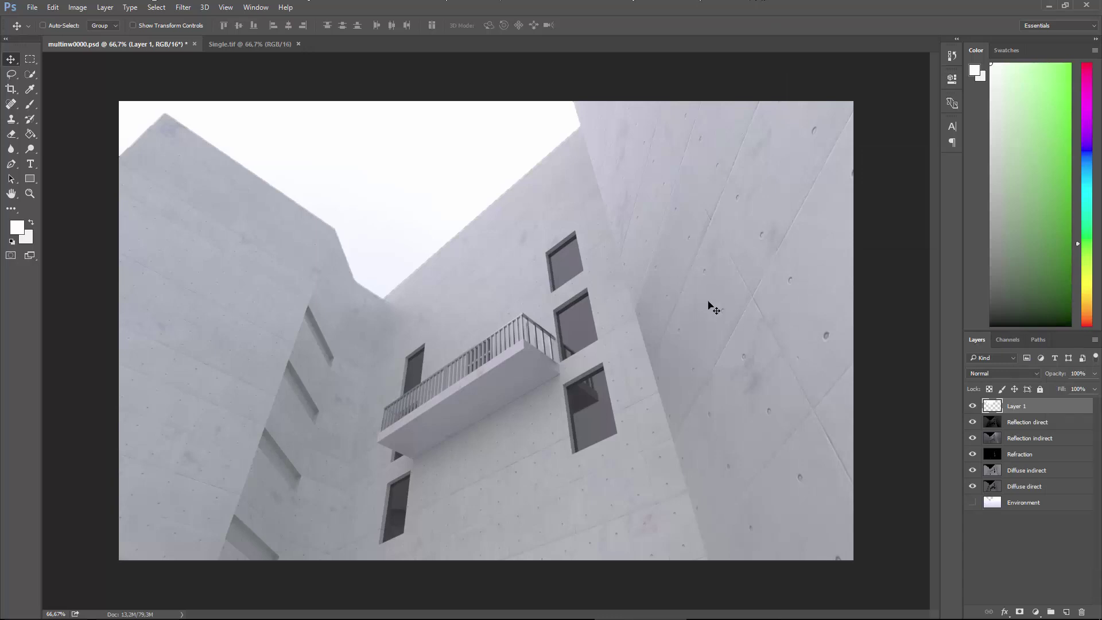
# Toggle the visibility of the pasted sky layer repeatedly to examine its edges against the building.
pyautogui.click(971, 407)
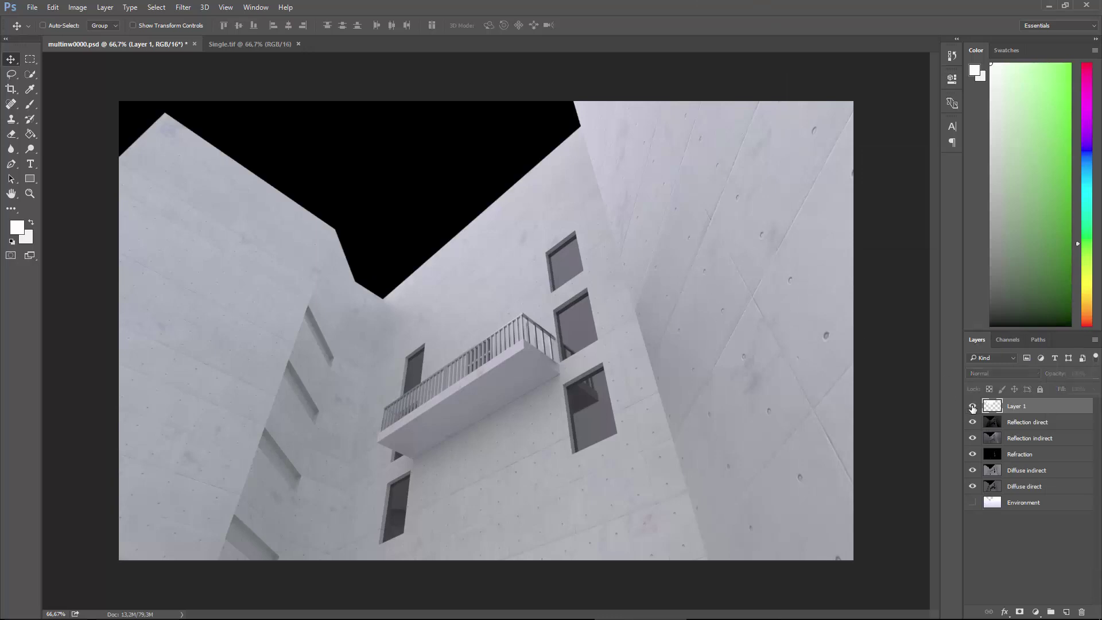
pyautogui.click(972, 406)
pyautogui.click(971, 406)
pyautogui.click(971, 406)
pyautogui.click(972, 407)
pyautogui.click(972, 407)
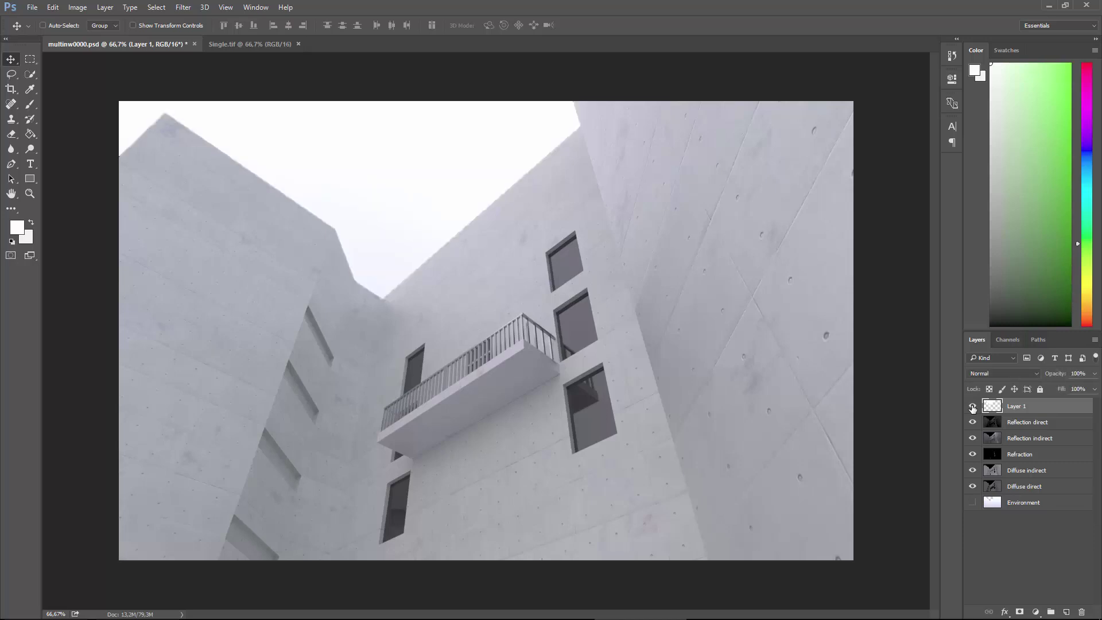
pyautogui.click(971, 407)
pyautogui.click(972, 406)
# Step back through the paste, the new layer and the cut to restore the sky selection on Environment.
pyautogui.hotkey('ctrl', 'z')
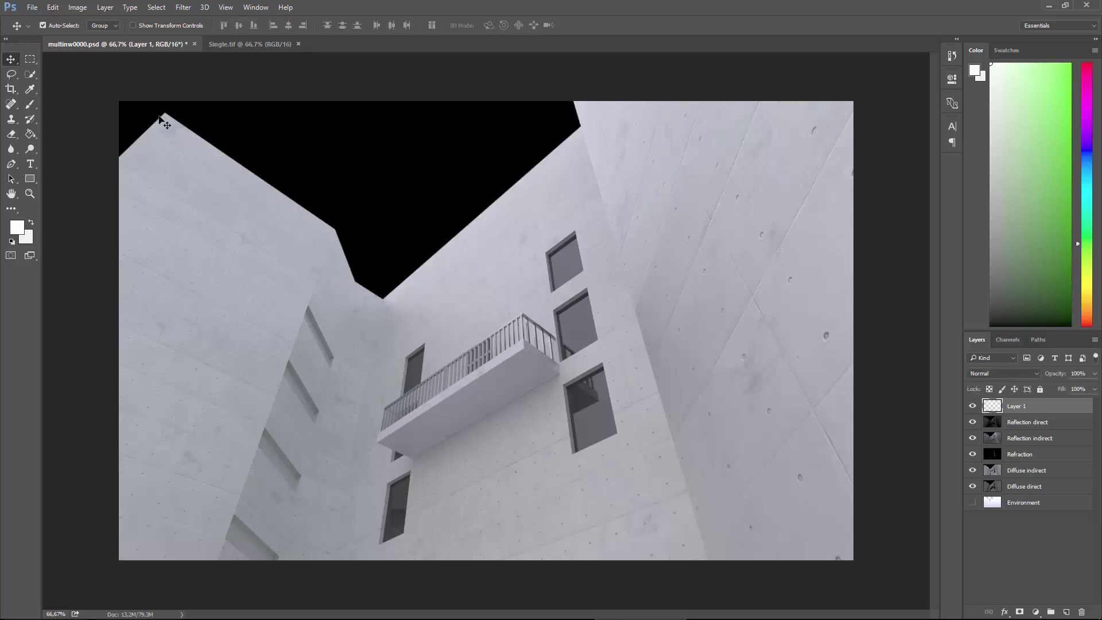
pyautogui.hotkey('ctrl', 'alt', 'z')
pyautogui.hotkey('ctrl', 'alt', 'z')
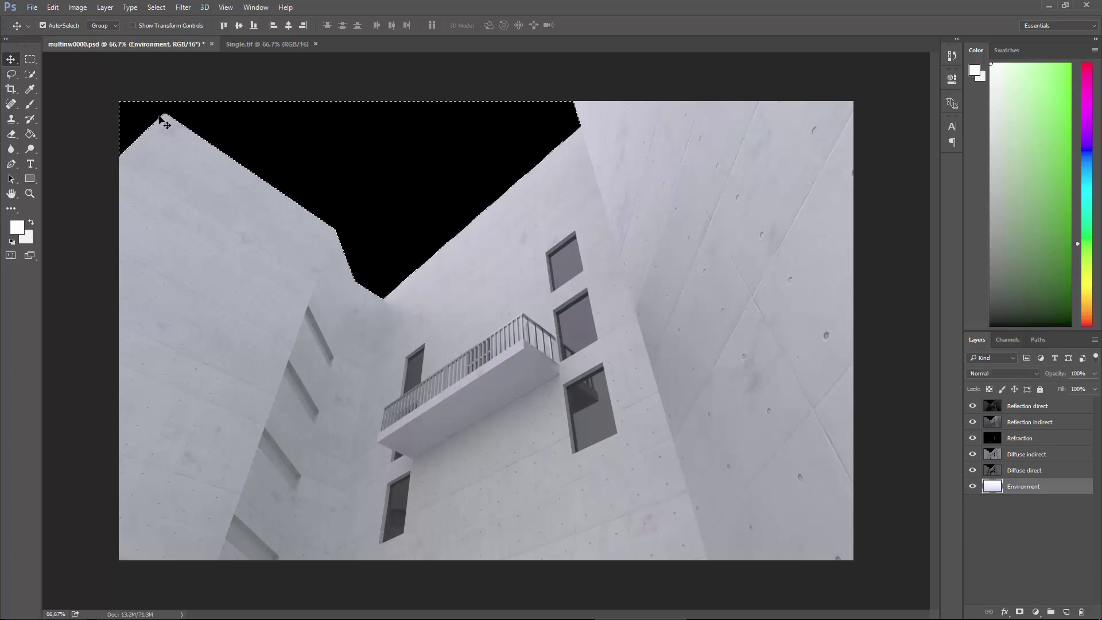
# Hide all the render passes above the Environment layer.
pyautogui.rightClick(373, 190)
pyautogui.click(334, 145)
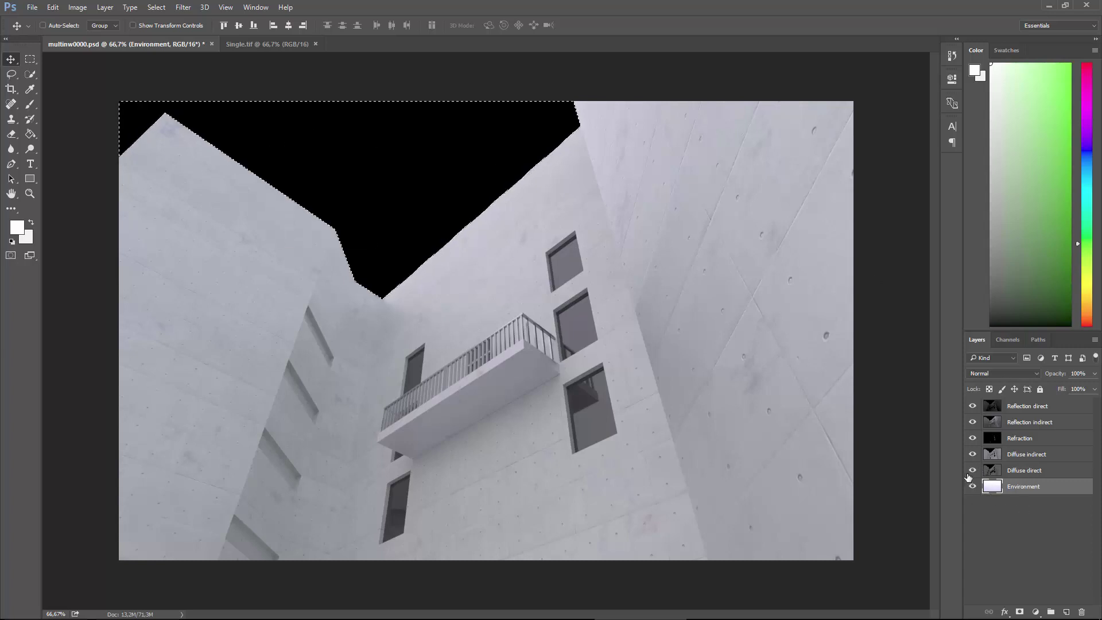
pyautogui.moveTo(970, 472); pyautogui.dragTo(960, 409)
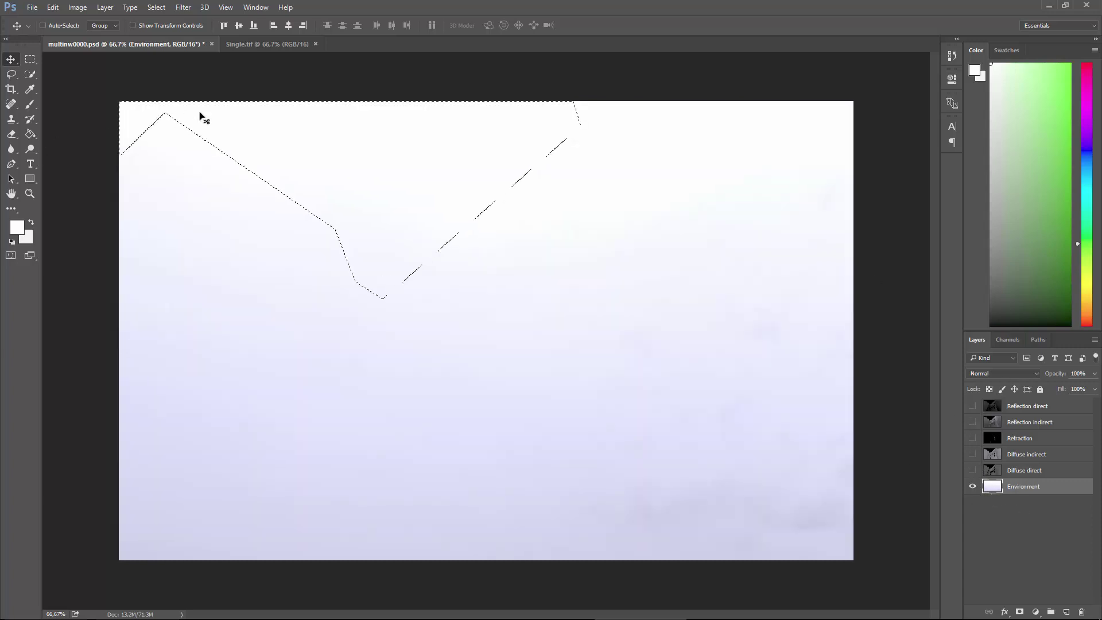
pyautogui.rightClick(285, 209)
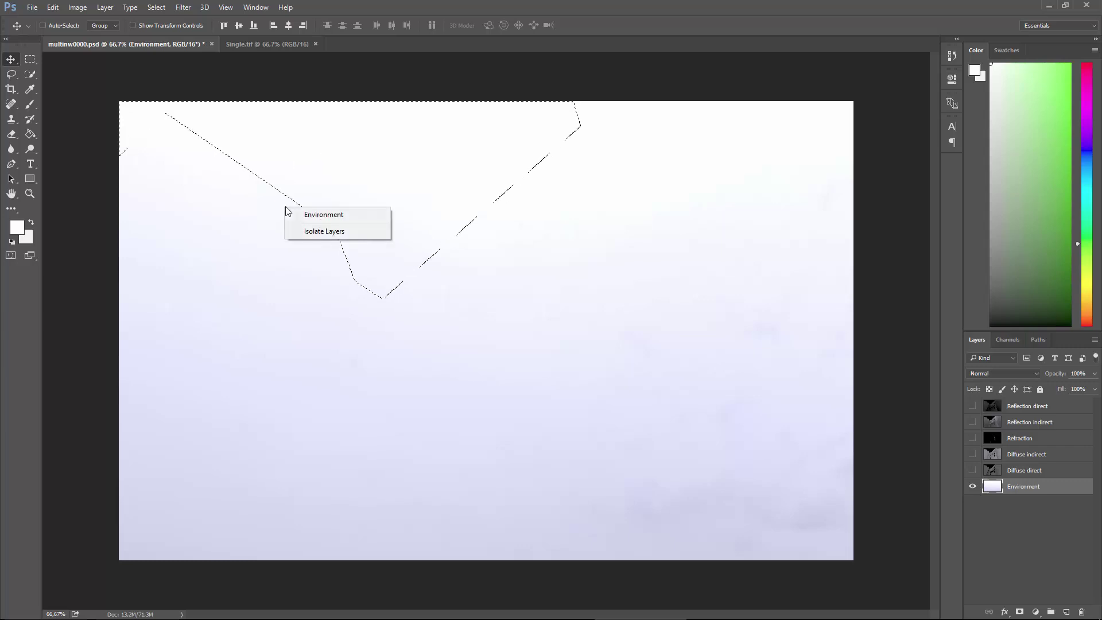
pyautogui.rightClick(394, 167)
pyautogui.click(450, 145)
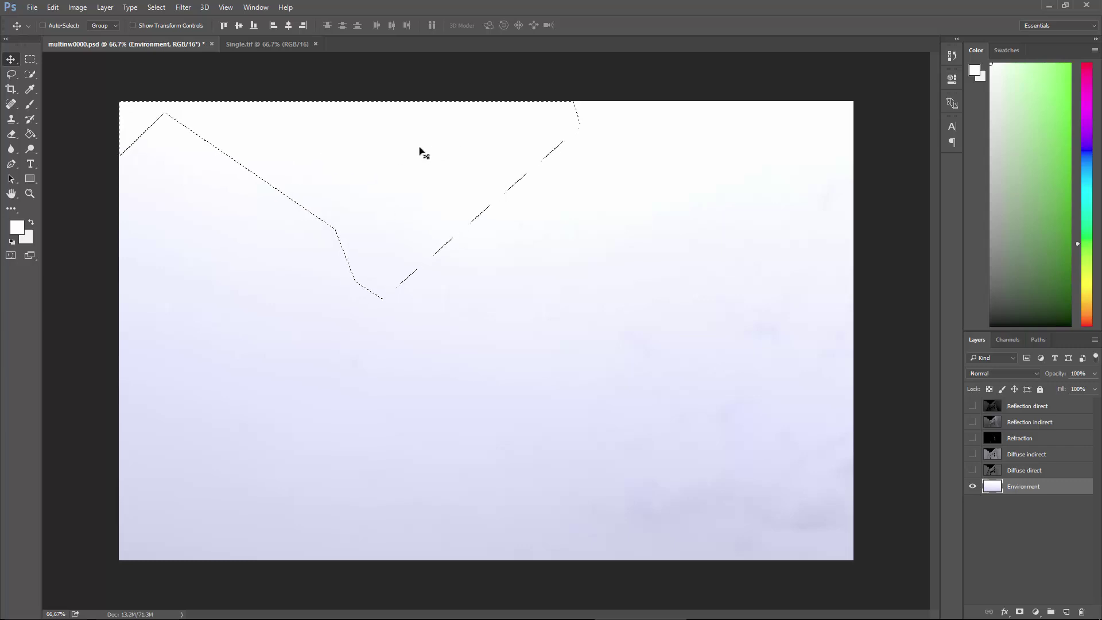
pyautogui.click(303, 146)
# Smooth the outline of the sky selection using Refine Edge, with the output kept as a selection.
pyautogui.click(30, 60)
pyautogui.rightClick(364, 155)
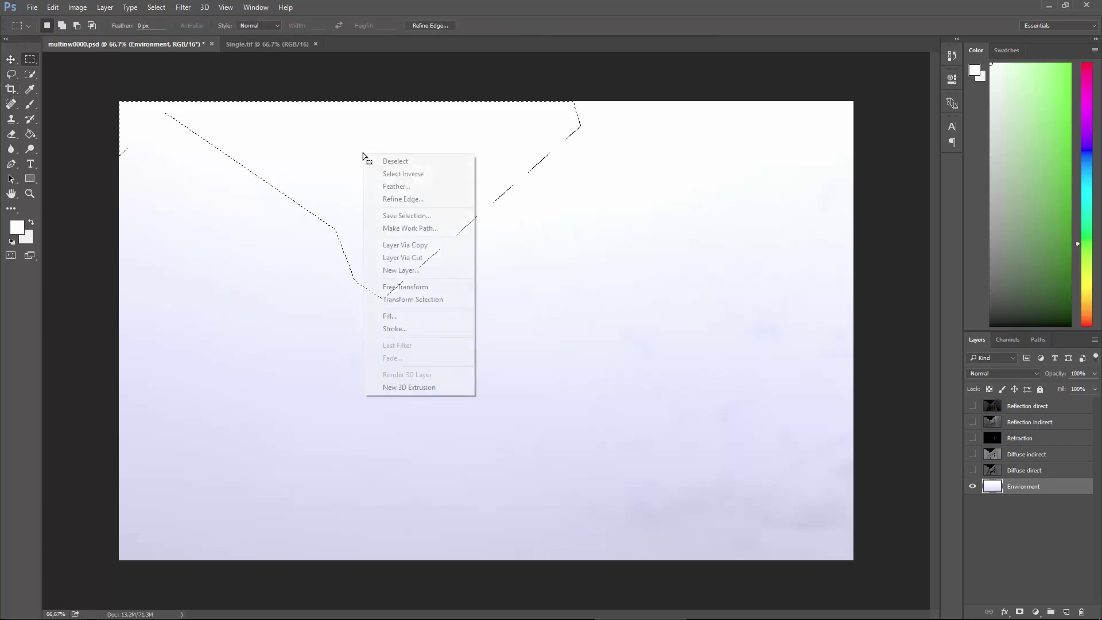
pyautogui.click(26, 62)
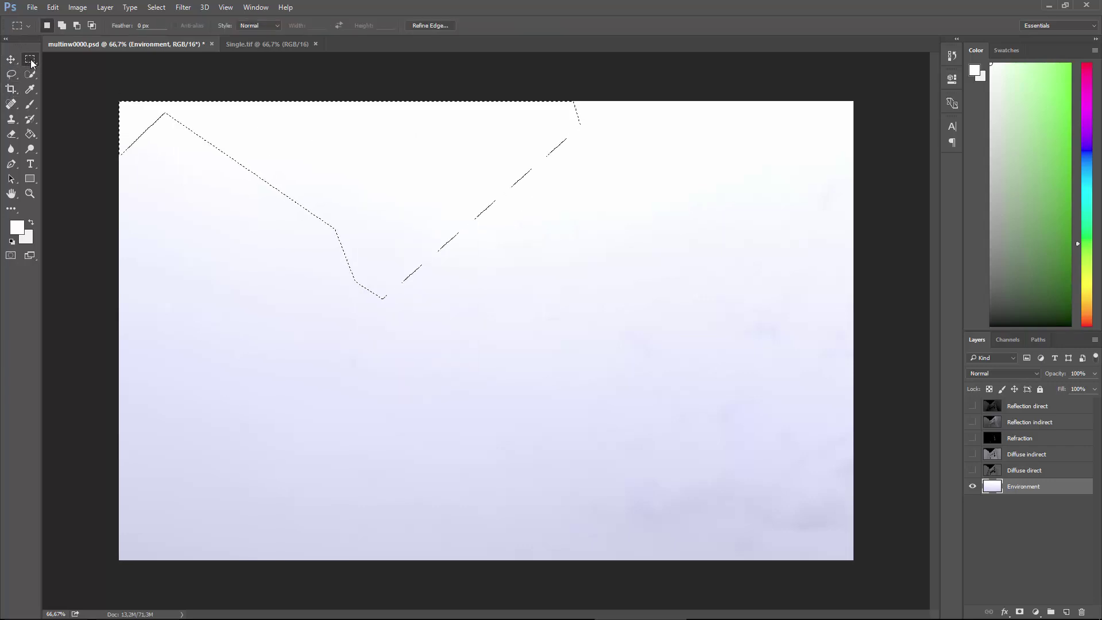
pyautogui.rightClick(384, 156)
pyautogui.click(443, 202)
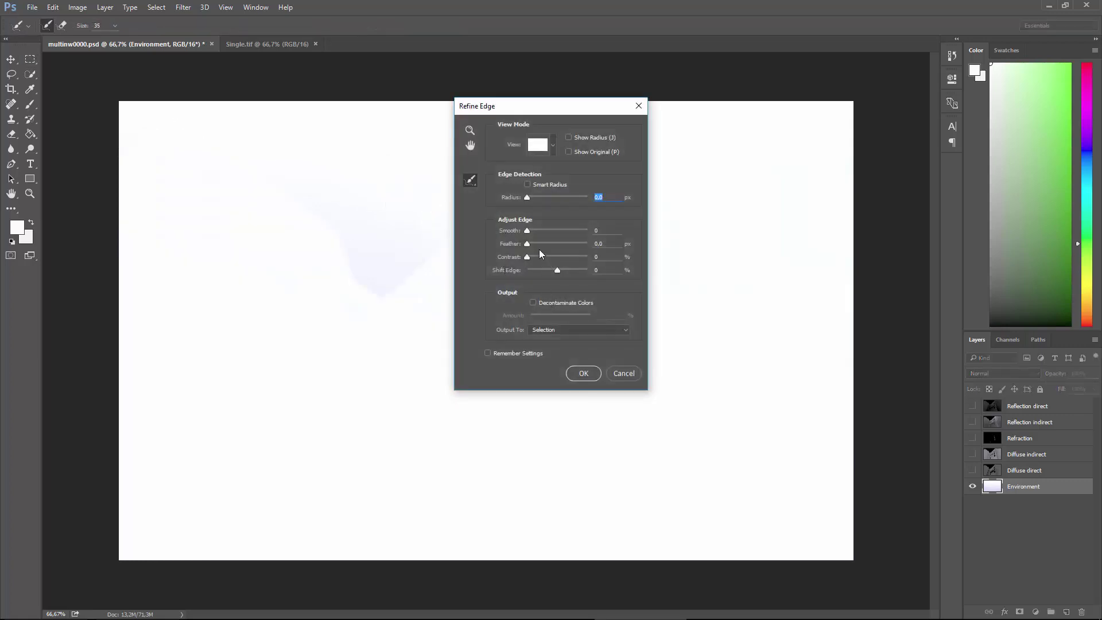
pyautogui.moveTo(527, 234); pyautogui.dragTo(539, 200)
pyautogui.click(583, 373)
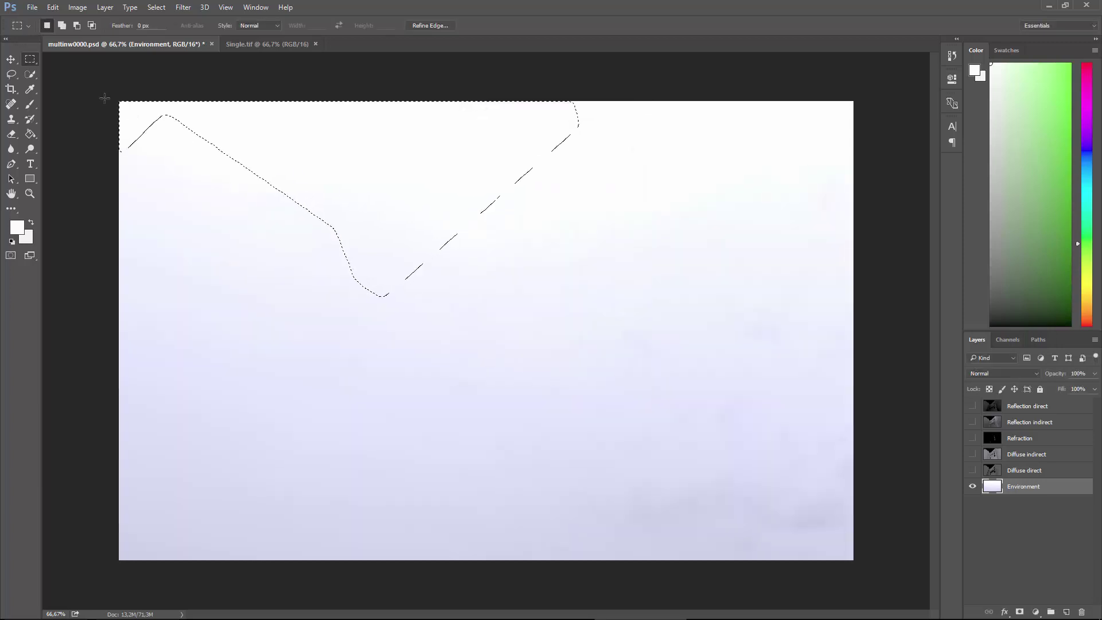
# Cut the refined sky area out of the Environment layer and add a new empty layer above it.
pyautogui.click(52, 7)
pyautogui.click(61, 74)
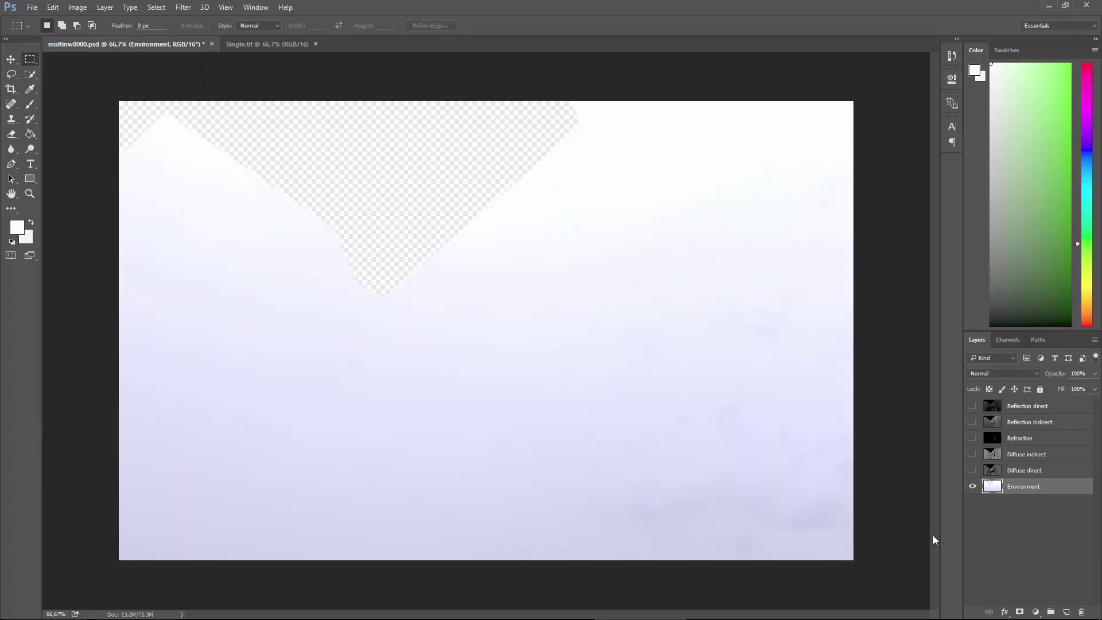
pyautogui.click(1067, 612)
pyautogui.click(53, 7)
pyautogui.click(67, 107)
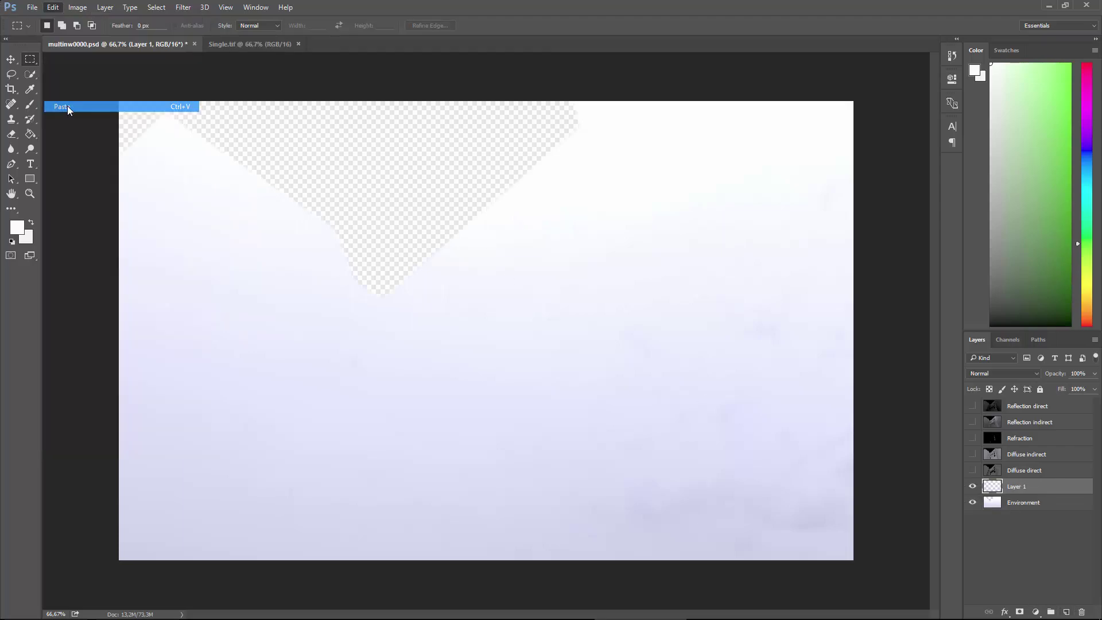
pyautogui.click(52, 7)
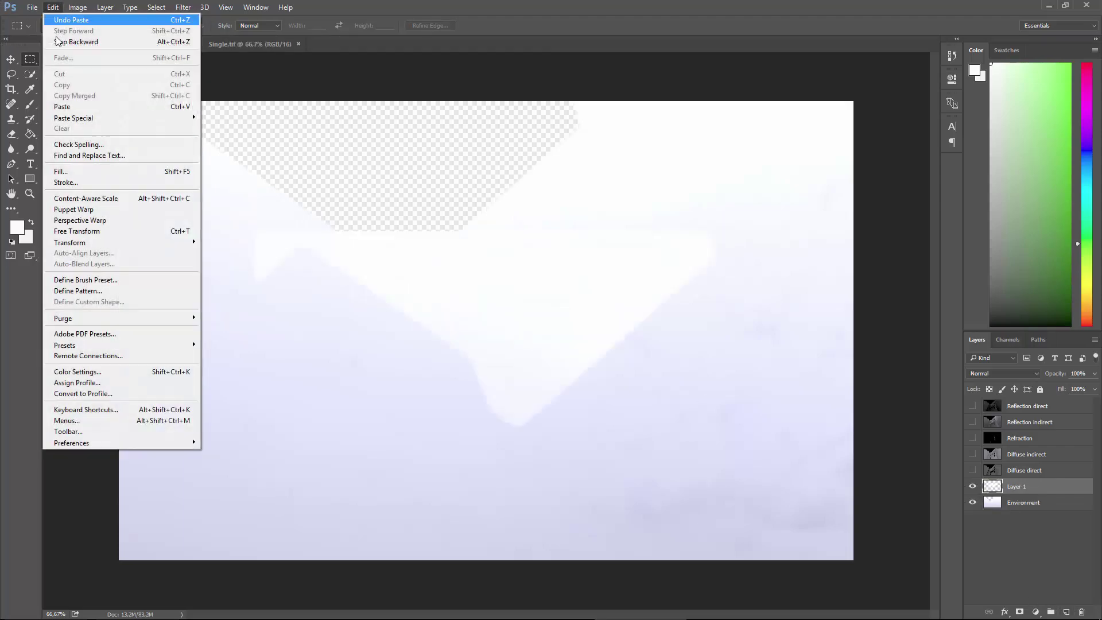
pyautogui.click(58, 41)
# Paste the cut sky area in place on the new layer.
pyautogui.click(52, 7)
pyautogui.moveTo(87, 117)
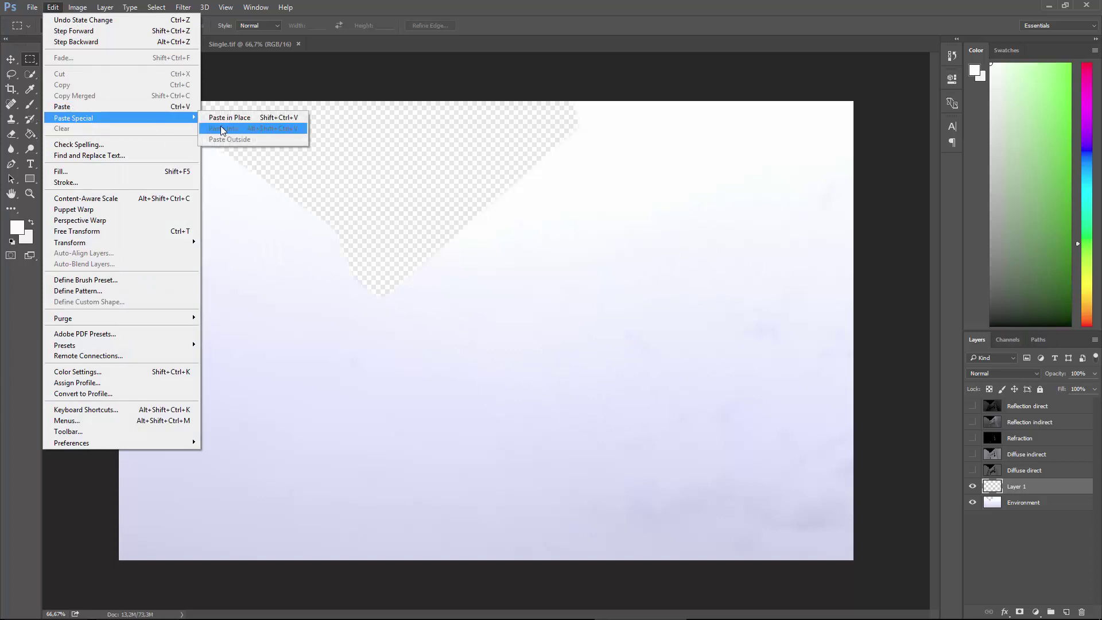
pyautogui.click(230, 118)
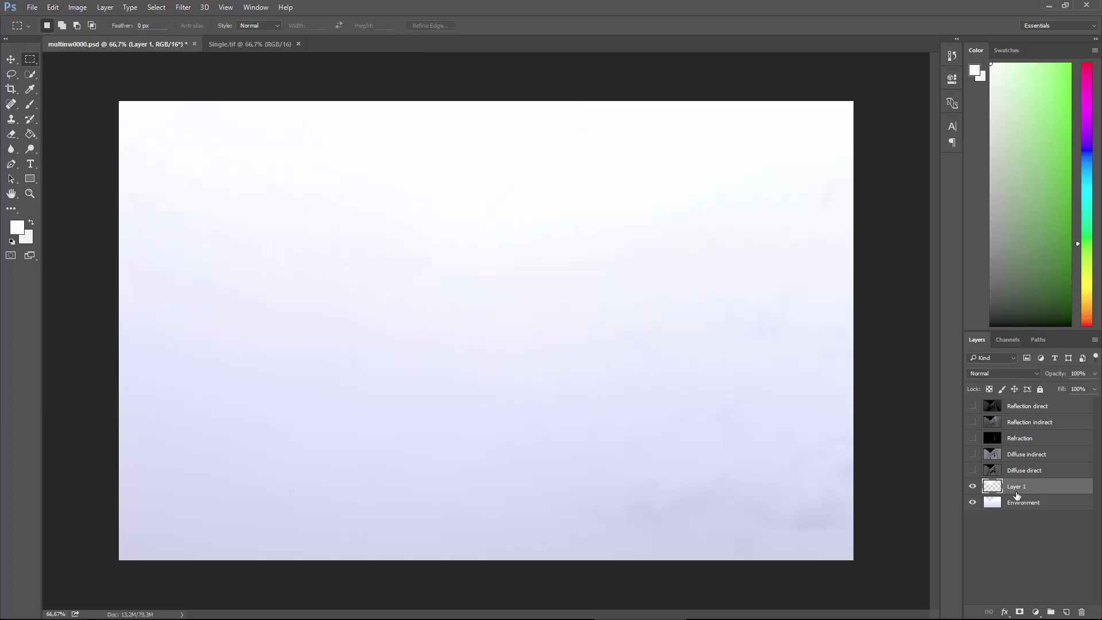
# Hide Environment, show all the render passes, and move the pasted sky layer to the top of the stack.
pyautogui.click(972, 502)
pyautogui.moveTo(972, 470); pyautogui.dragTo(972, 406)
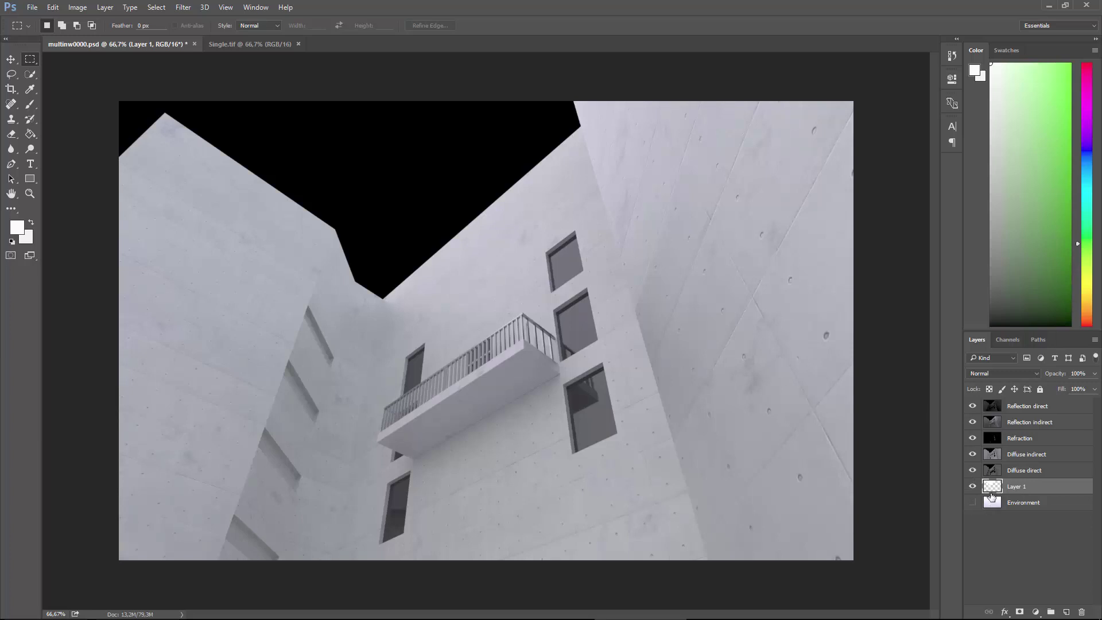
pyautogui.moveTo(991, 495); pyautogui.dragTo(991, 402)
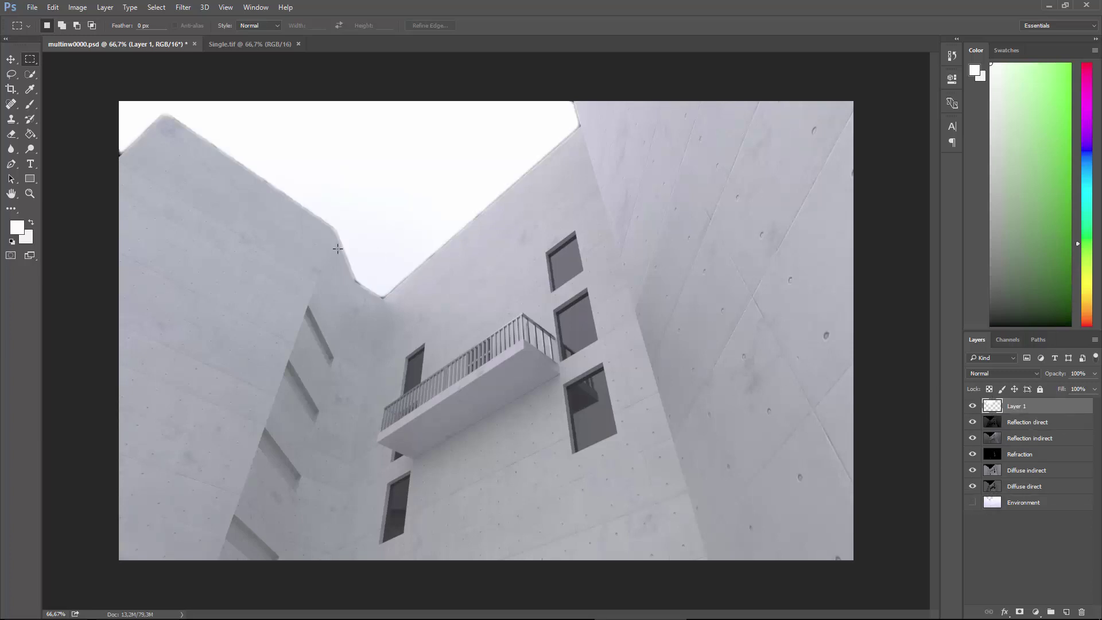
# Try to enlarge the pasted sky layer with Free Transform to 100.74% width and 100.58% height, applying the transformation.
pyautogui.click(10, 60)
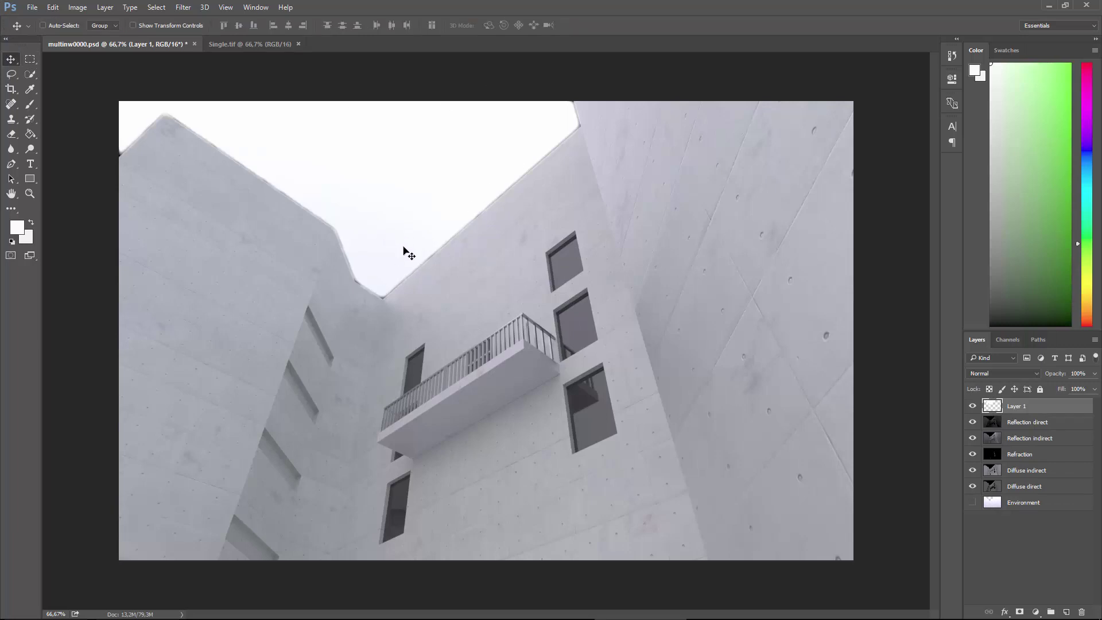
pyautogui.hotkey('ctrl', 't')
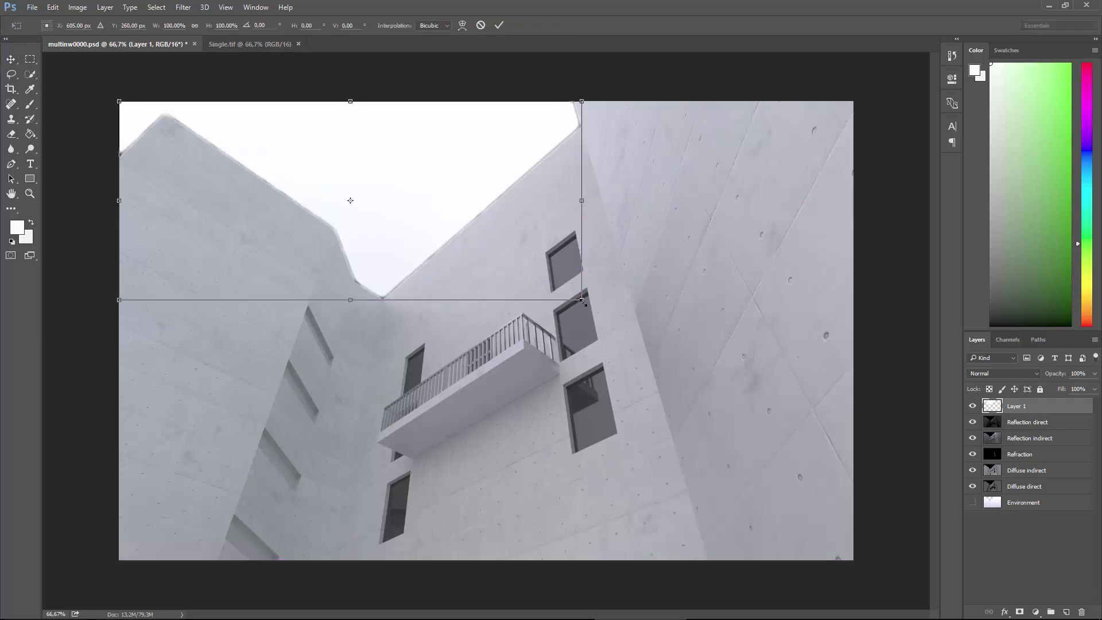
pyautogui.moveTo(584, 302); pyautogui.dragTo(587, 303)
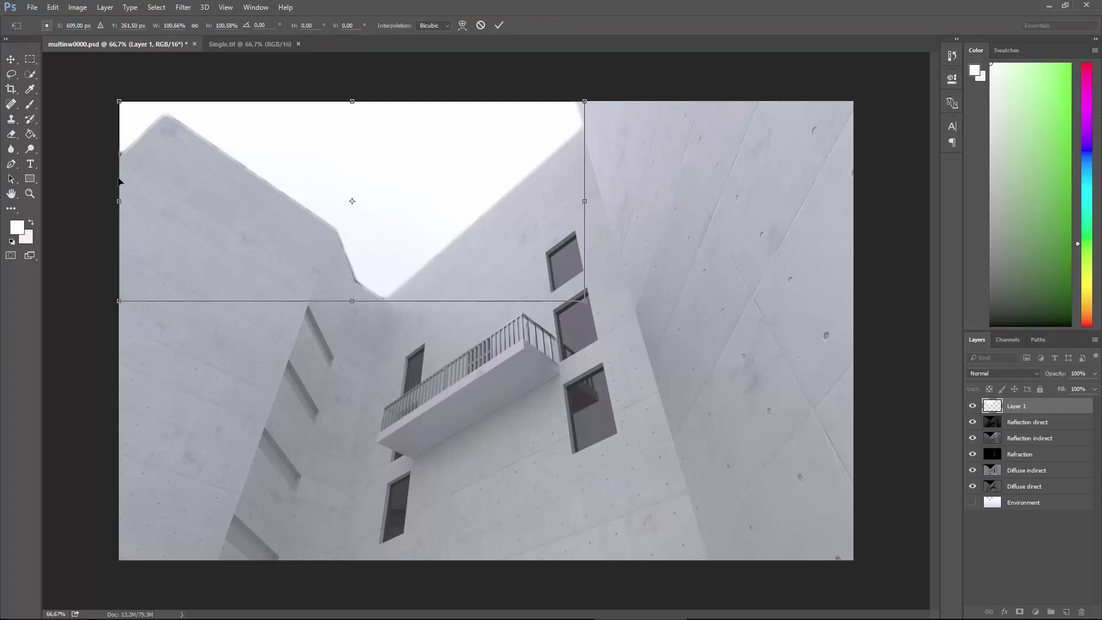
pyautogui.moveTo(116, 200); pyautogui.dragTo(114, 201)
pyautogui.moveTo(349, 301); pyautogui.dragTo(349, 300)
pyautogui.moveTo(113, 201); pyautogui.dragTo(119, 201)
pyautogui.click(11, 59)
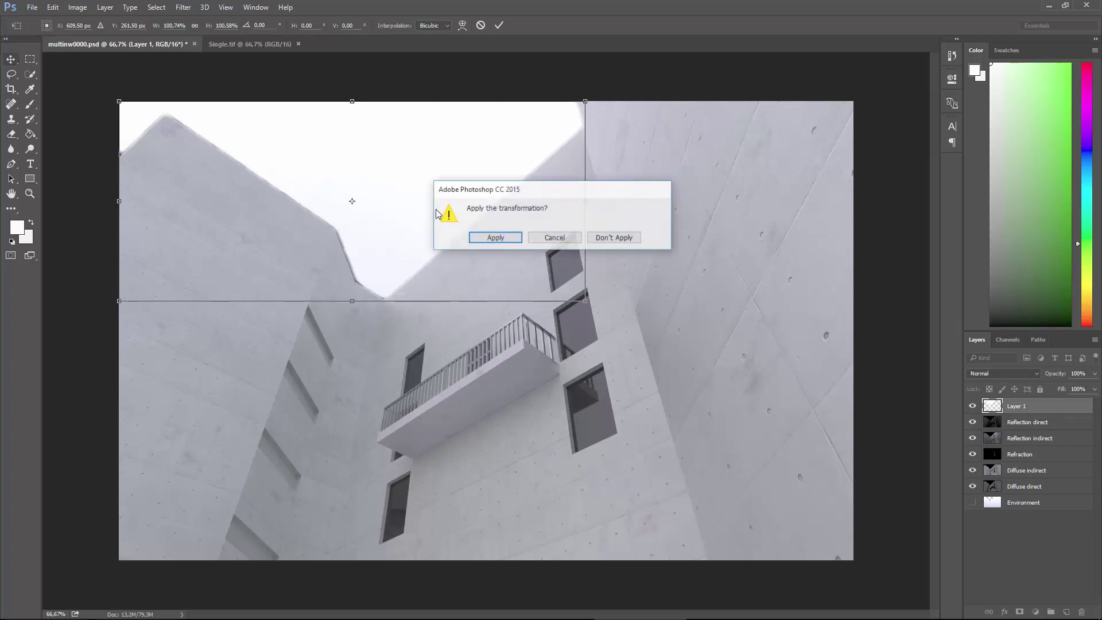
pyautogui.click(505, 238)
# Delete the pasted sky layer and make Reflection direct the active layer.
pyautogui.press('Delete')
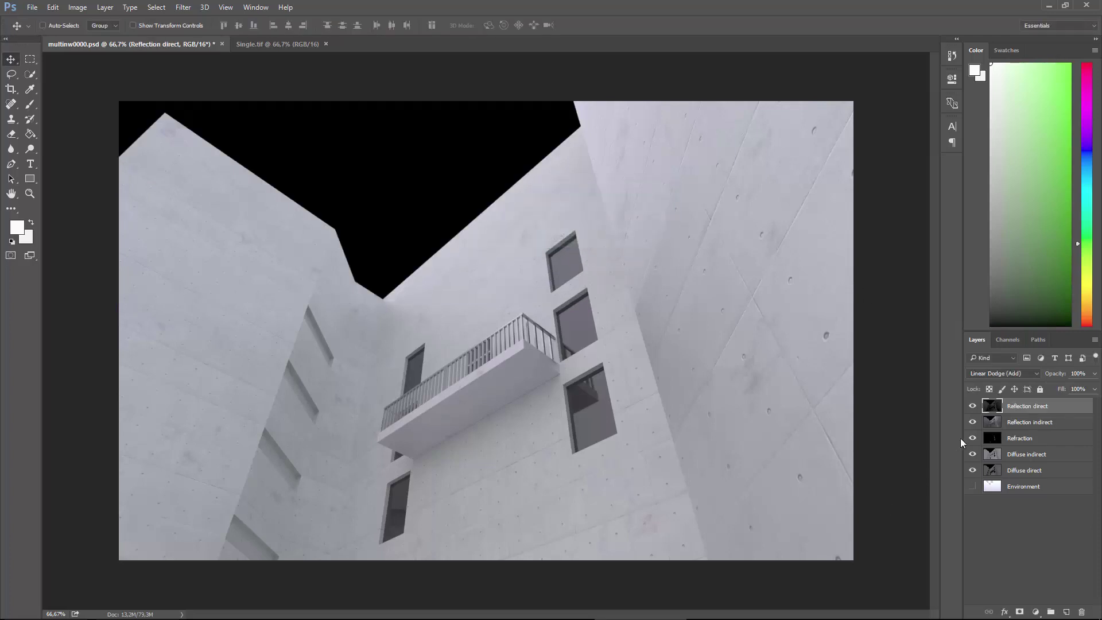
pyautogui.click(998, 422)
pyautogui.click(992, 439)
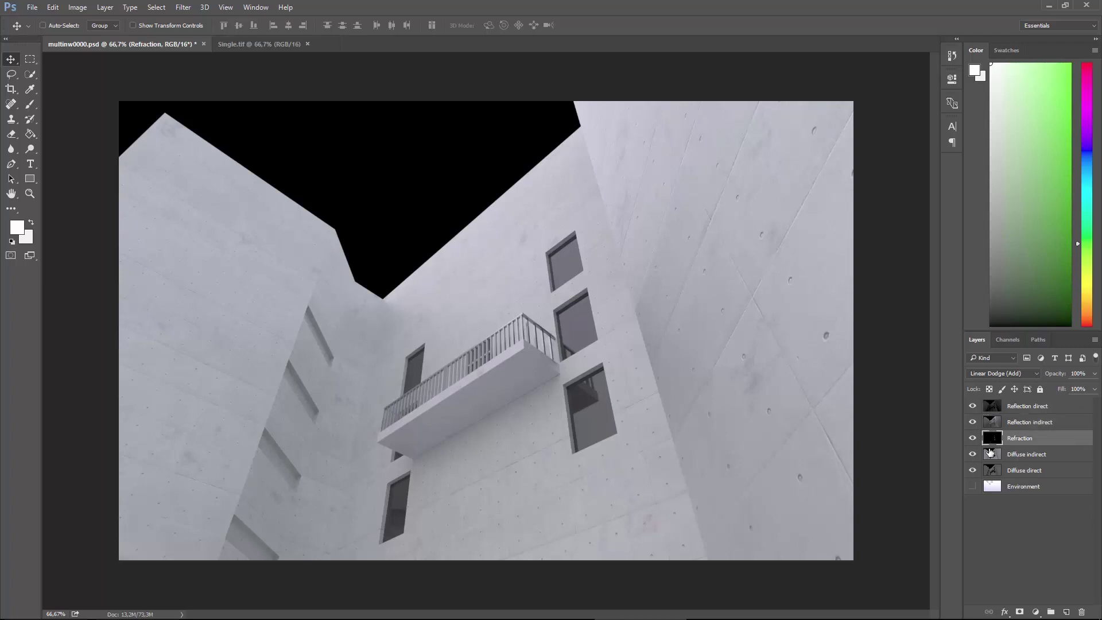
pyautogui.click(990, 453)
pyautogui.click(992, 471)
pyautogui.click(992, 406)
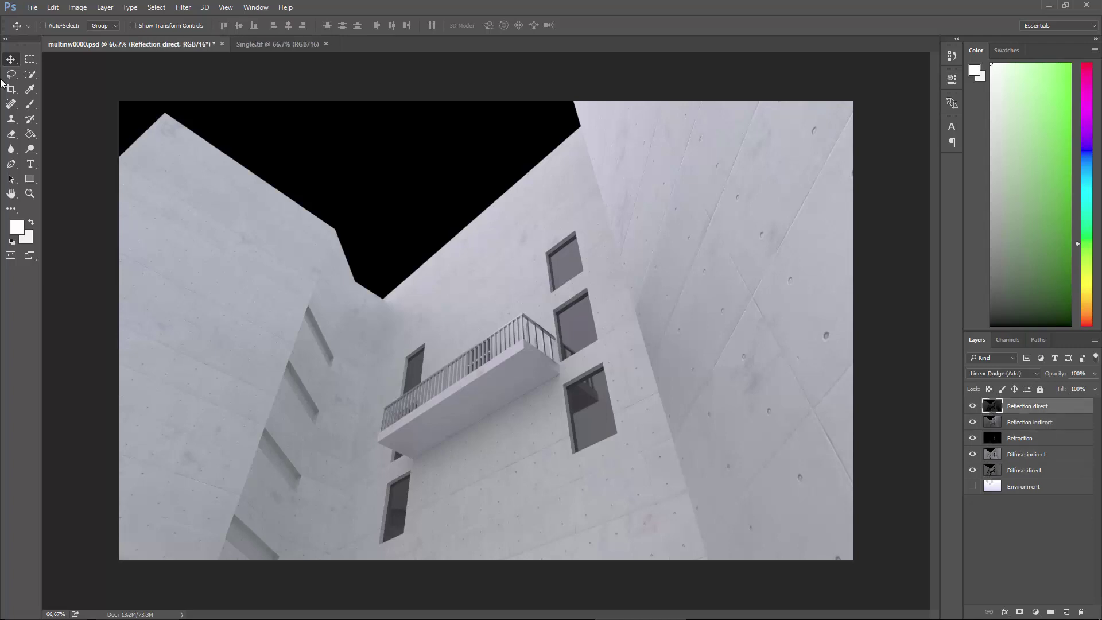
# Select the sky in Single.tif with the Magic Wand at tolerance 30 and cut it out.
pyautogui.click(277, 44)
pyautogui.click(33, 76)
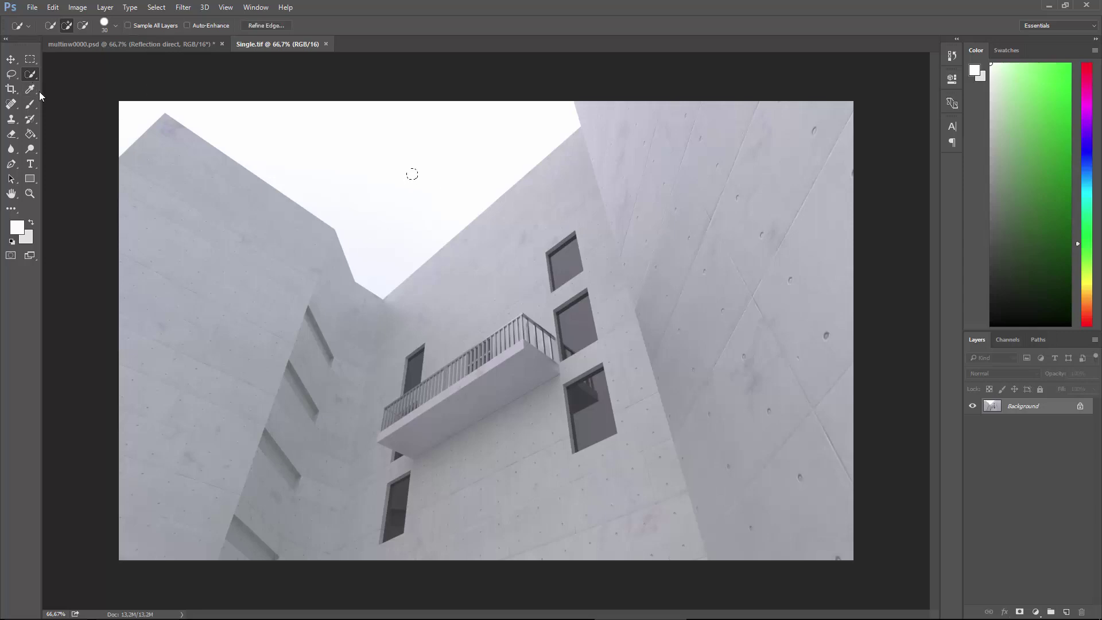
pyautogui.hotkey('shift', 'w')
pyautogui.click(319, 145)
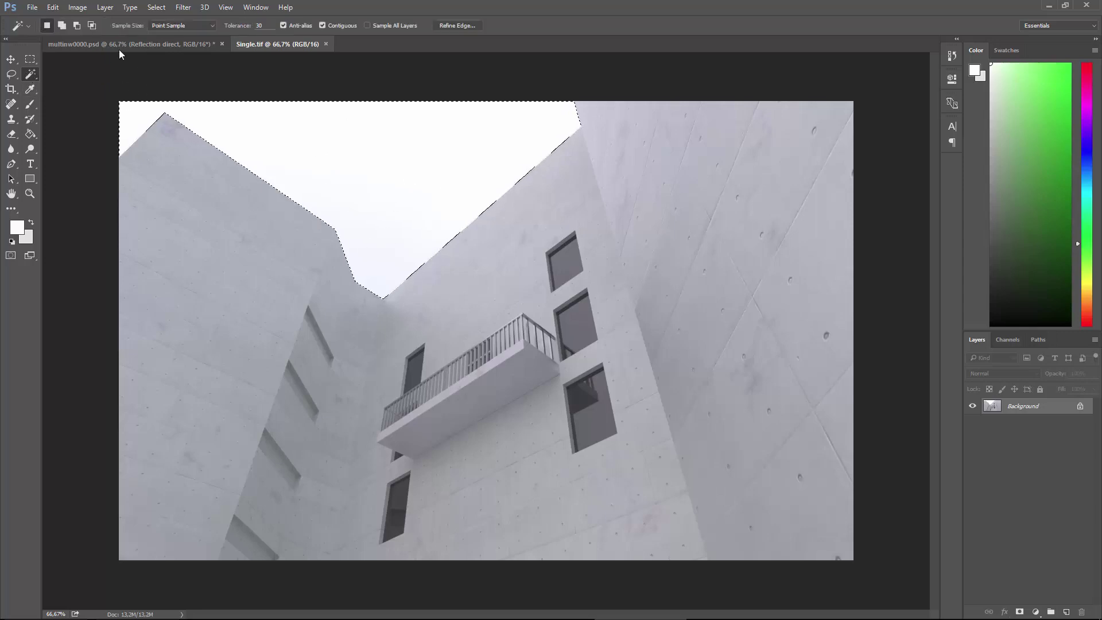
pyautogui.click(53, 7)
pyautogui.click(75, 71)
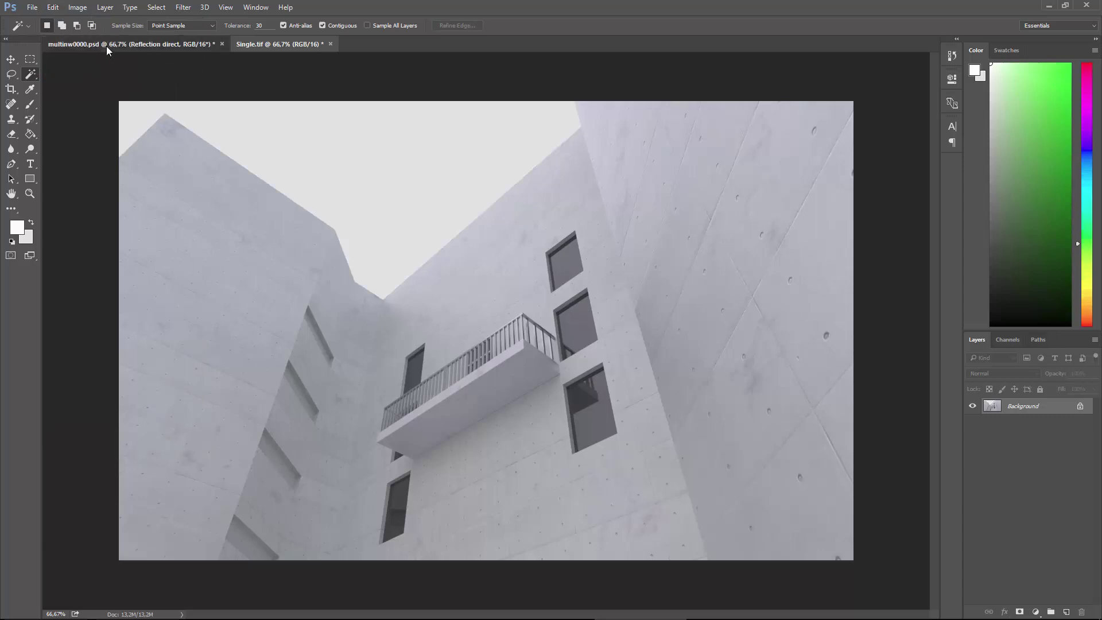
# In multinw0000.psd, add a new layer above Reflection direct and paste the sky in place, accepting the color profile conversion.
pyautogui.click(107, 45)
pyautogui.click(52, 7)
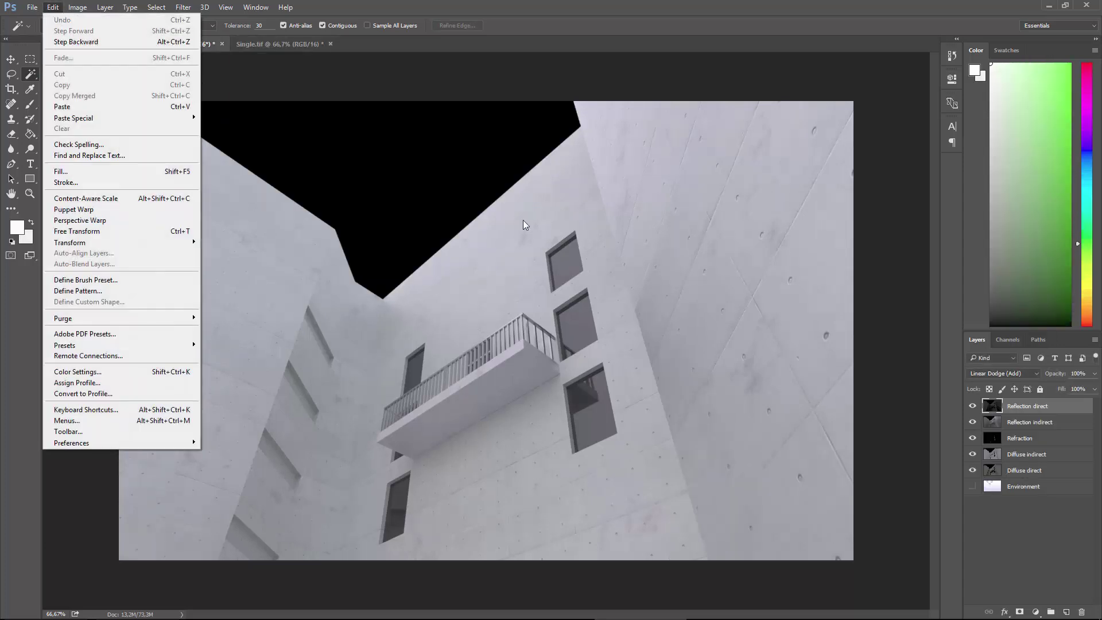
pyautogui.click(1067, 612)
pyautogui.click(52, 6)
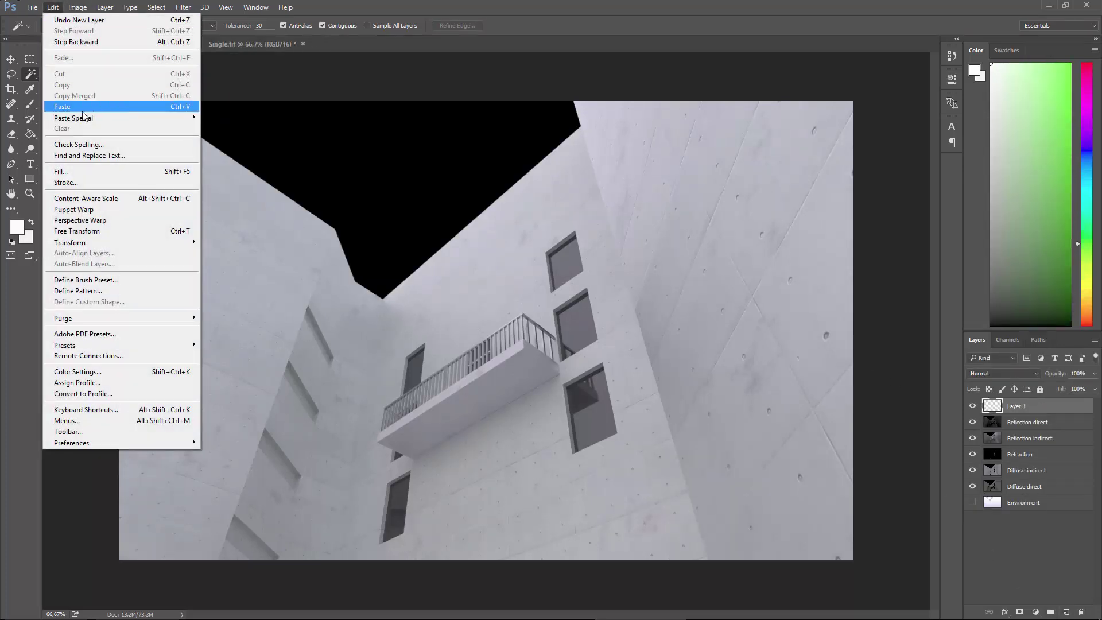
pyautogui.moveTo(83, 117)
pyautogui.click(224, 116)
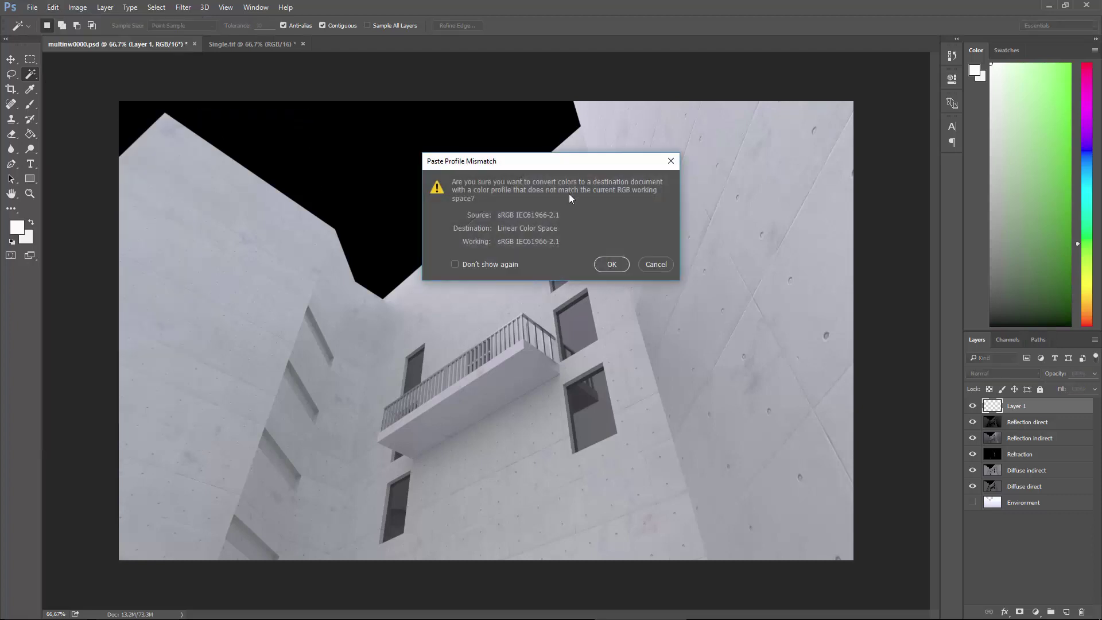
pyautogui.click(598, 265)
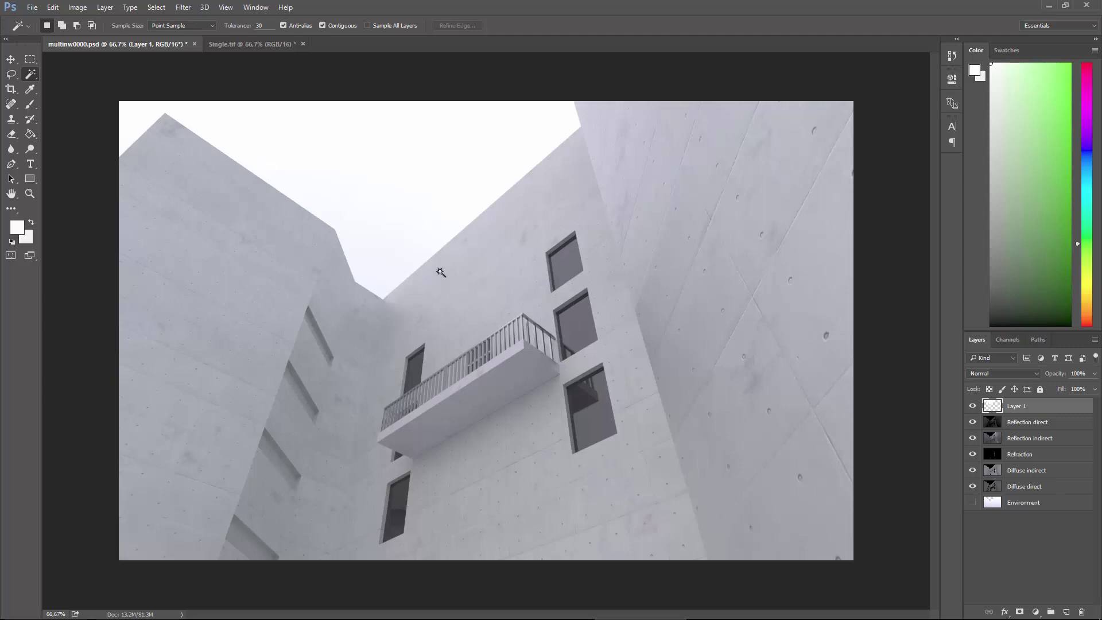
# Toggle the visibility of each reflection, refraction and diffuse pass to examine its contribution to the composite.
pyautogui.click(11, 59)
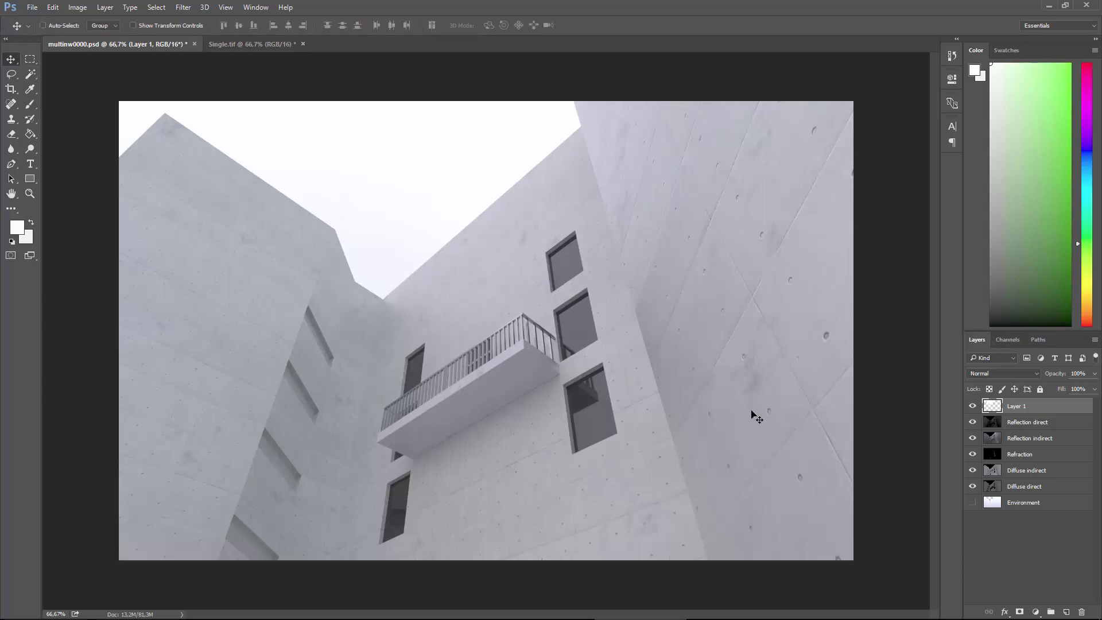
pyautogui.click(993, 423)
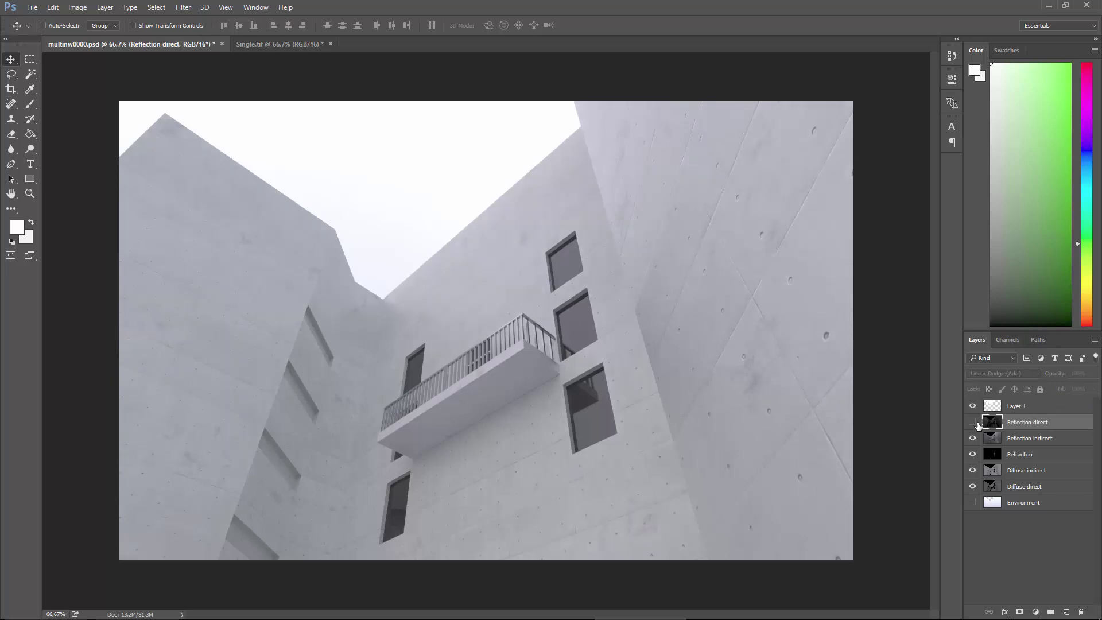
pyautogui.click(972, 438)
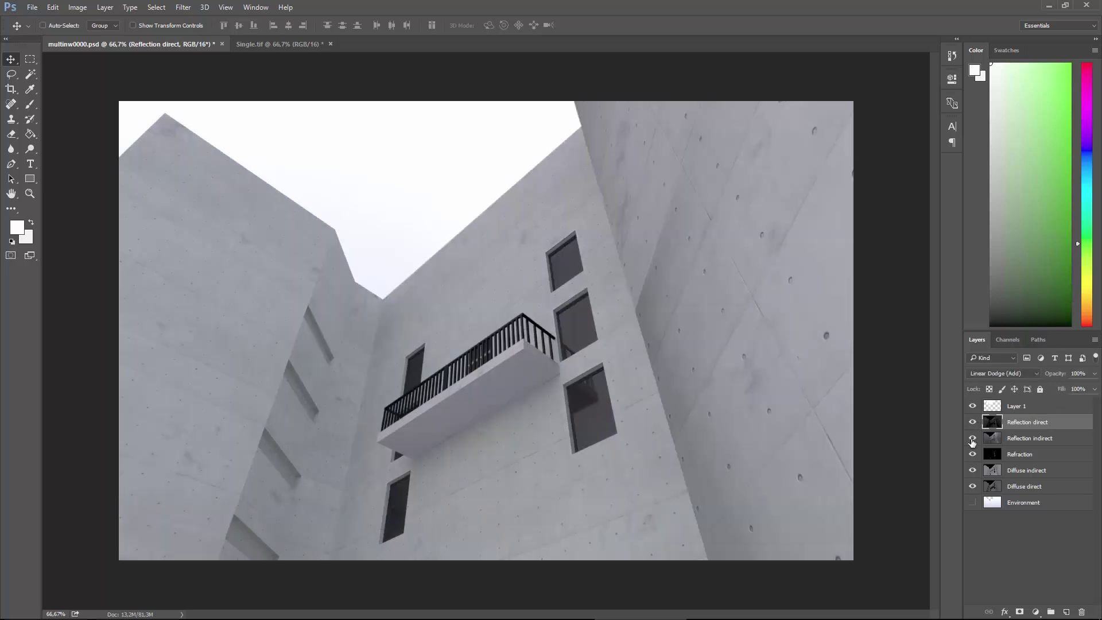
pyautogui.click(972, 438)
pyautogui.click(972, 454)
pyautogui.click(972, 454)
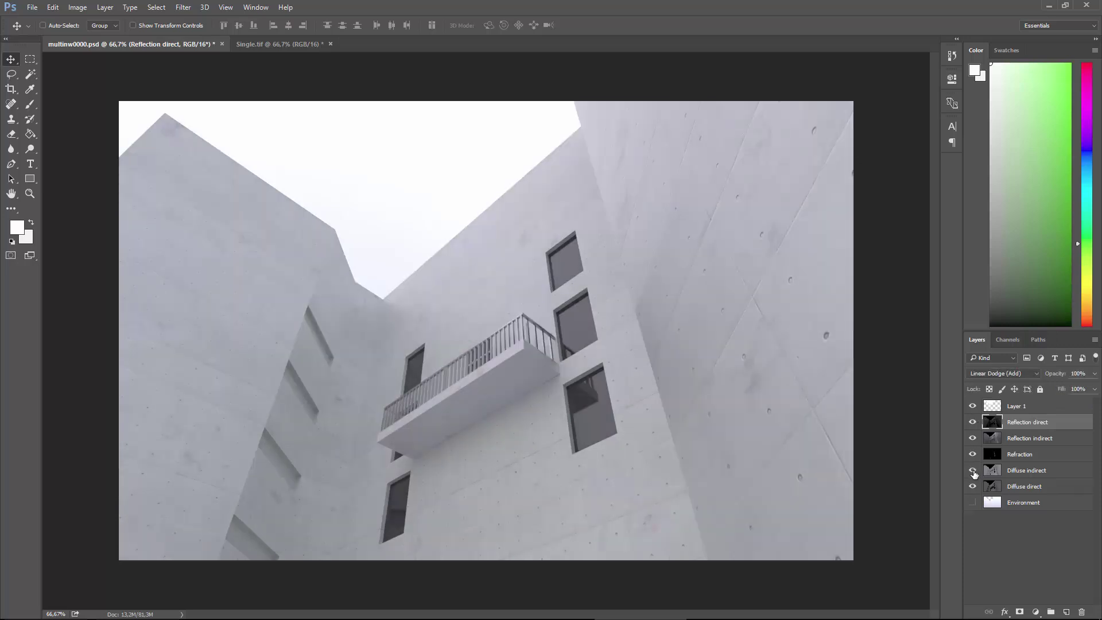
pyautogui.click(972, 470)
pyautogui.click(972, 470)
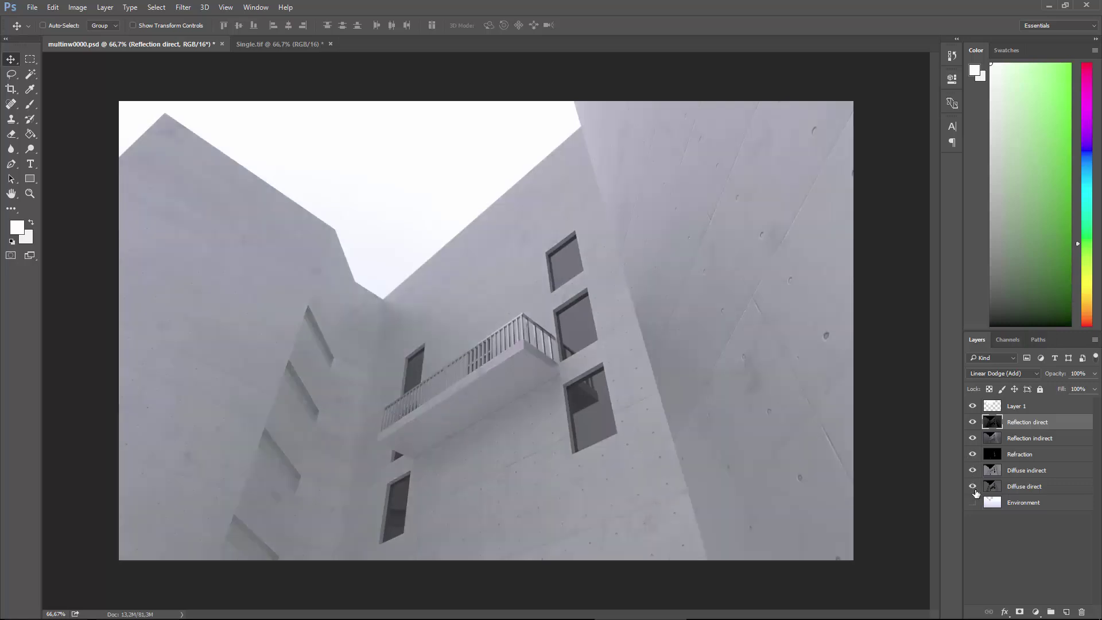
pyautogui.click(972, 486)
# Delete the hidden Environment layer at the bottom of the stack.
pyautogui.click(993, 486)
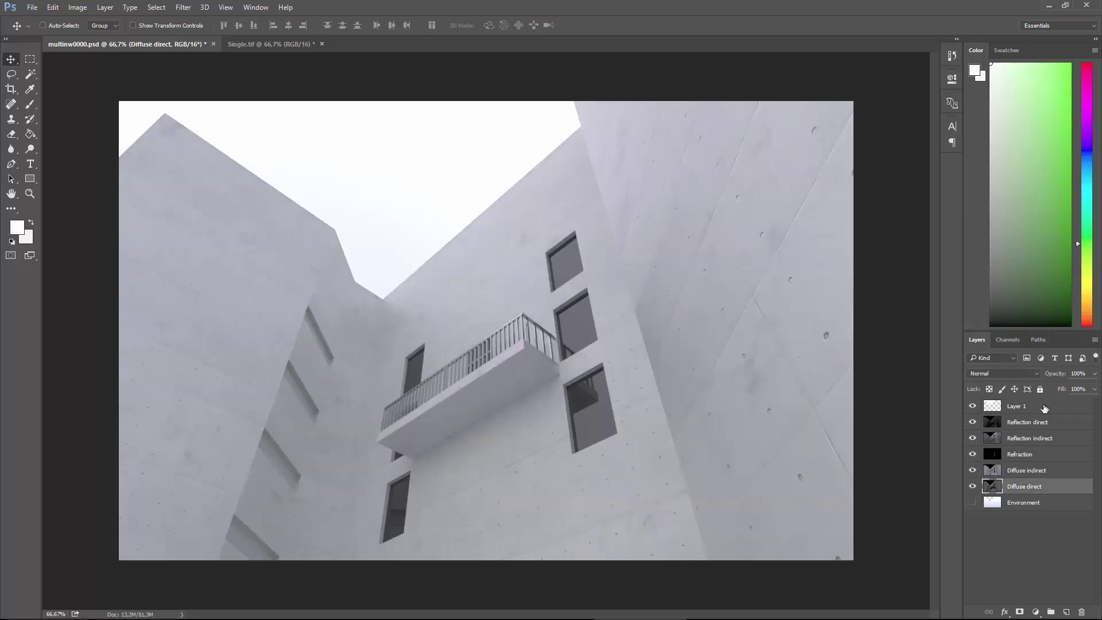
pyautogui.click(990, 503)
pyautogui.press('Delete')
# Try a Levels adjustment on Diffuse direct with the output white level at 193, and return the output range to full.
pyautogui.click(77, 7)
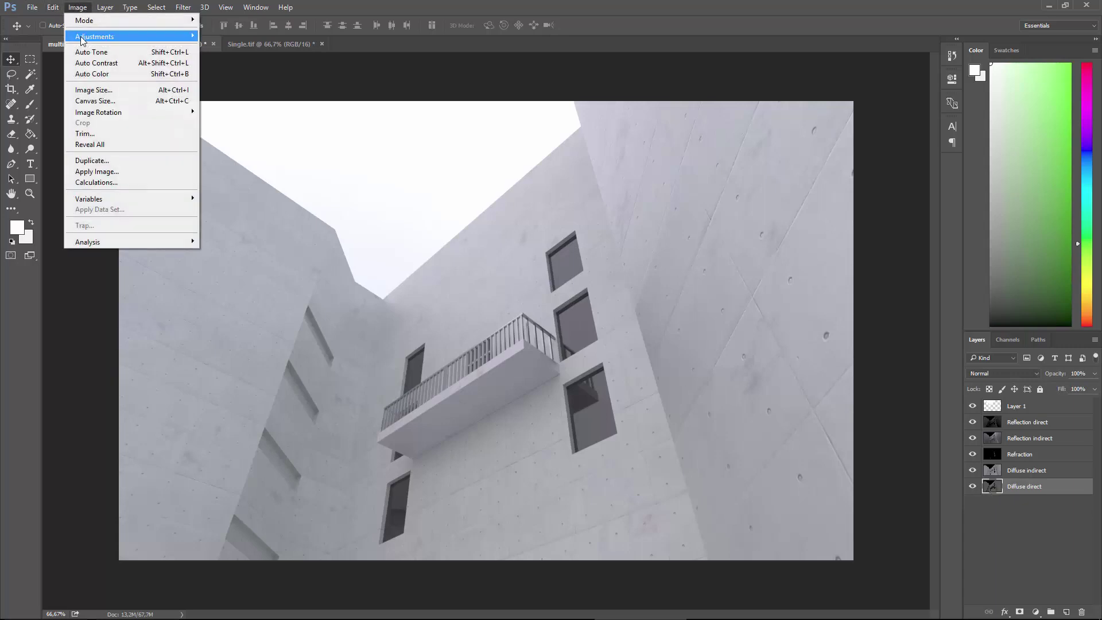
pyautogui.moveTo(115, 36)
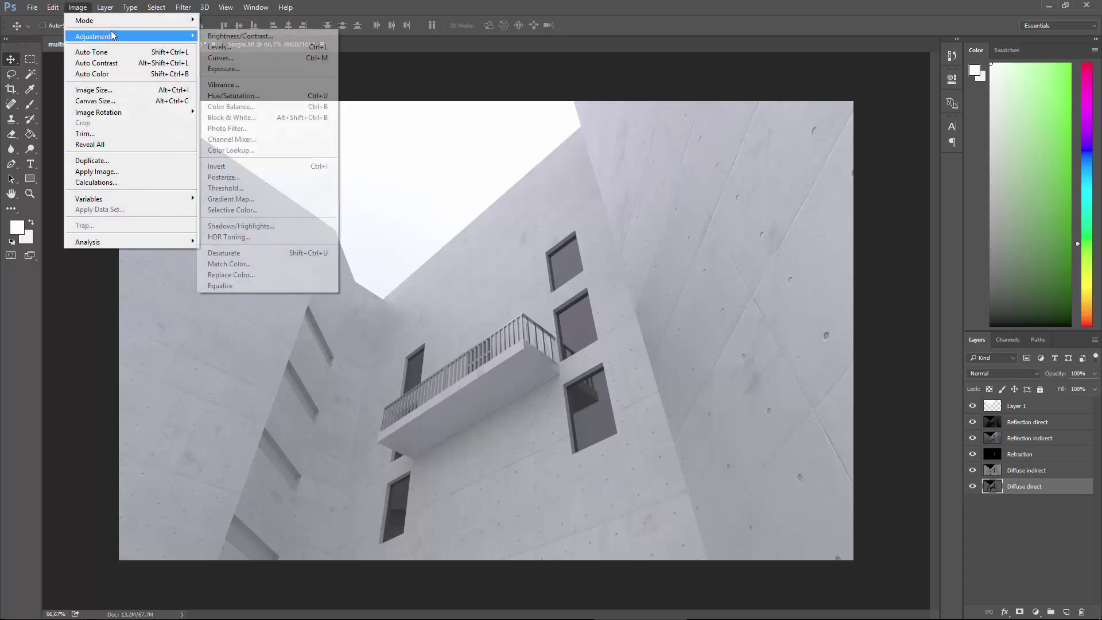
pyautogui.click(247, 47)
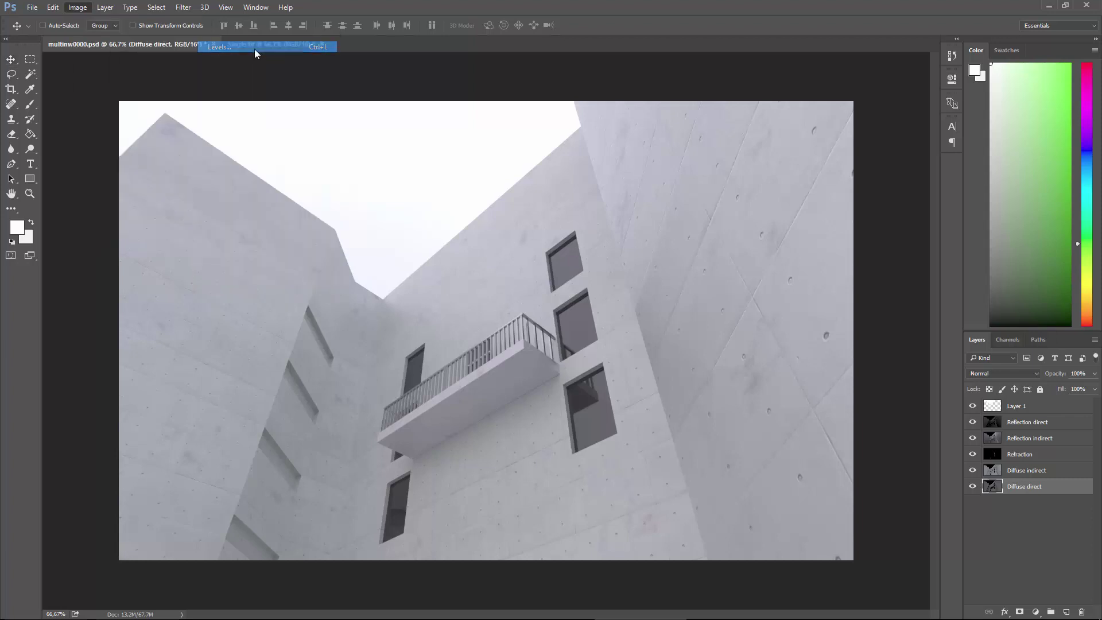
pyautogui.moveTo(722, 338); pyautogui.dragTo(728, 198)
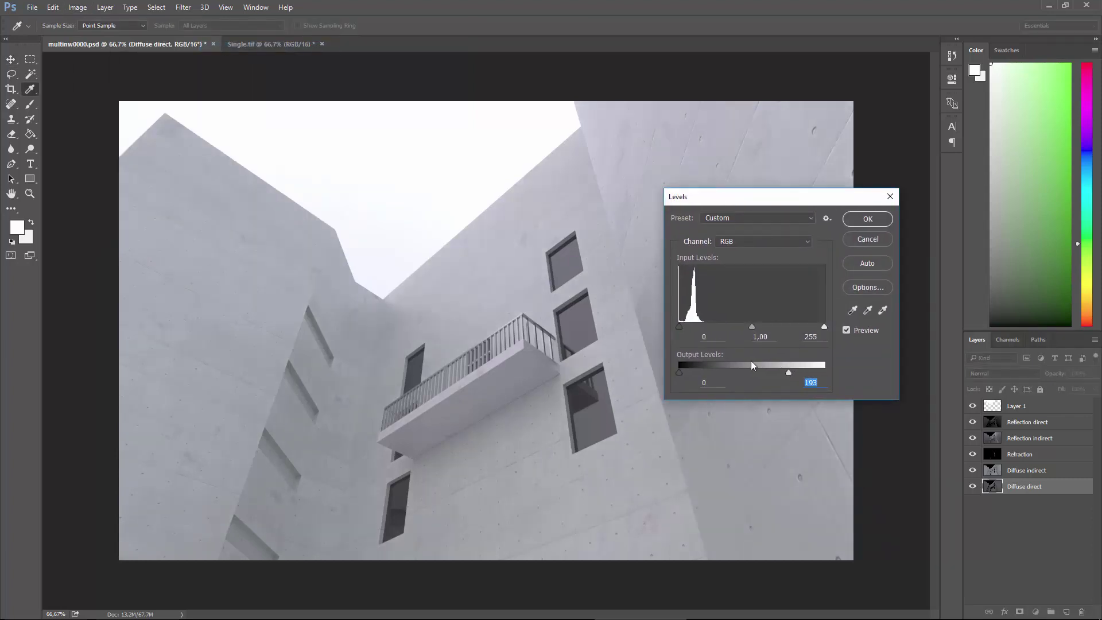
pyautogui.moveTo(791, 374); pyautogui.dragTo(841, 376)
pyautogui.moveTo(678, 373)
pyautogui.mouseDown()
pyautogui.moveTo(703, 373)
pyautogui.moveTo(673, 374)
pyautogui.mouseUp()
pyautogui.click(867, 218)
# Apply RGB Curves to Diffuse indirect with points at input 127/output 129 and input 213/output 177, plus a slightly lowered shadow point.
pyautogui.click(79, 7)
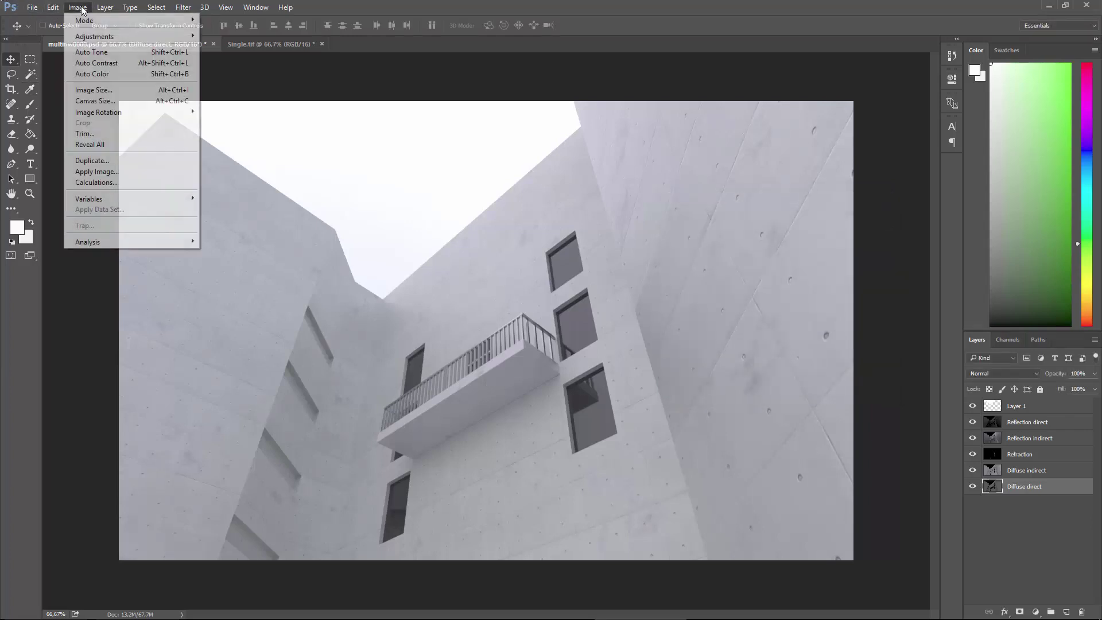
pyautogui.click(89, 5)
pyautogui.click(998, 474)
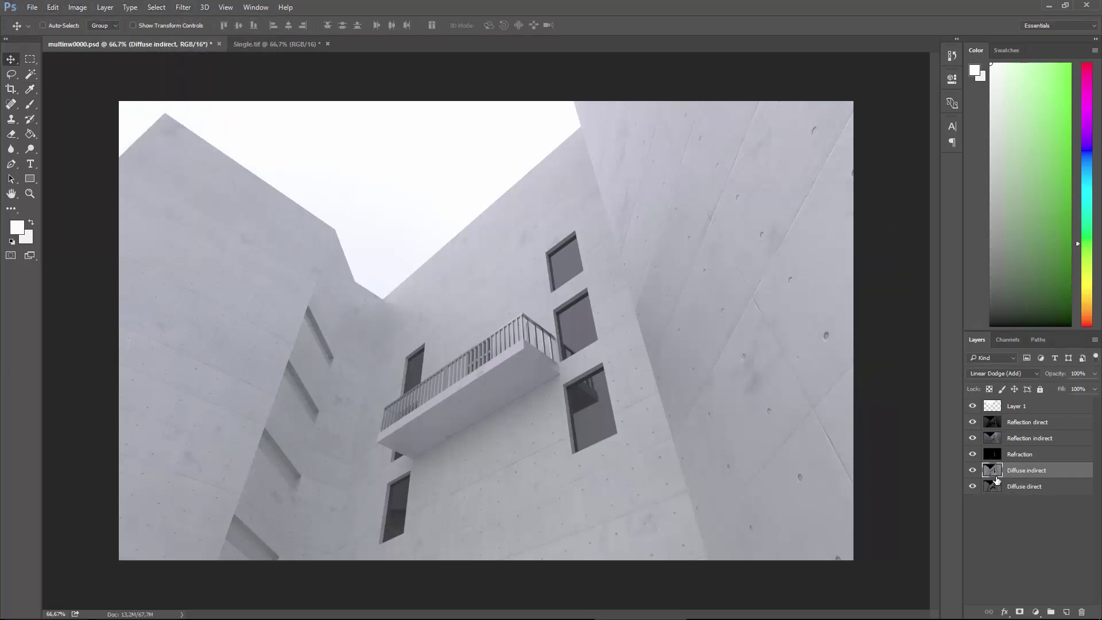
pyautogui.click(78, 7)
pyautogui.moveTo(103, 37)
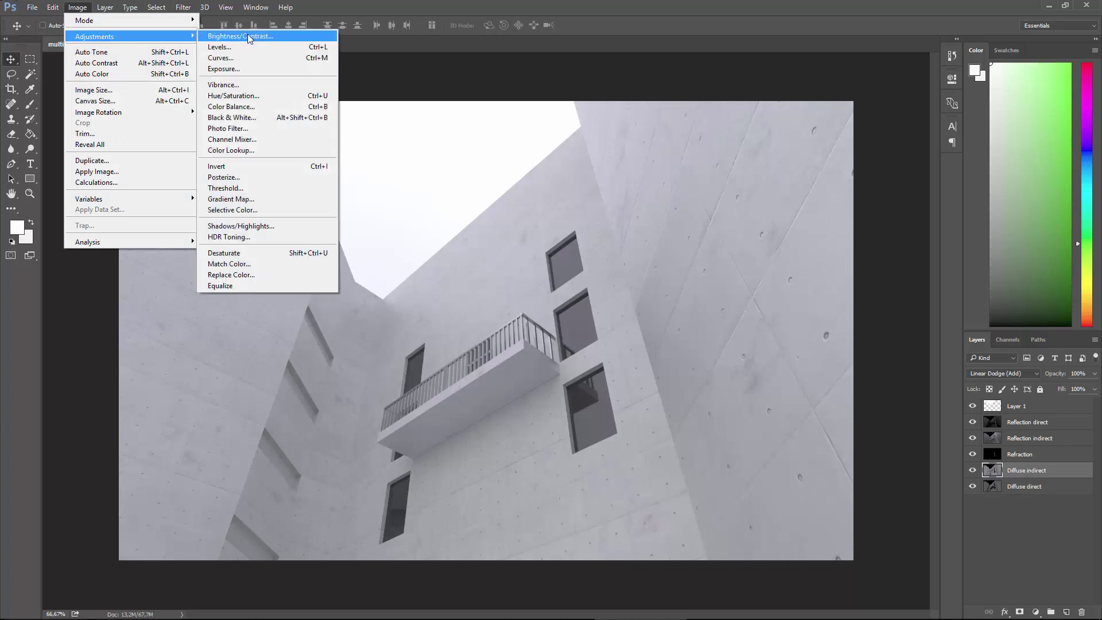
pyautogui.click(261, 62)
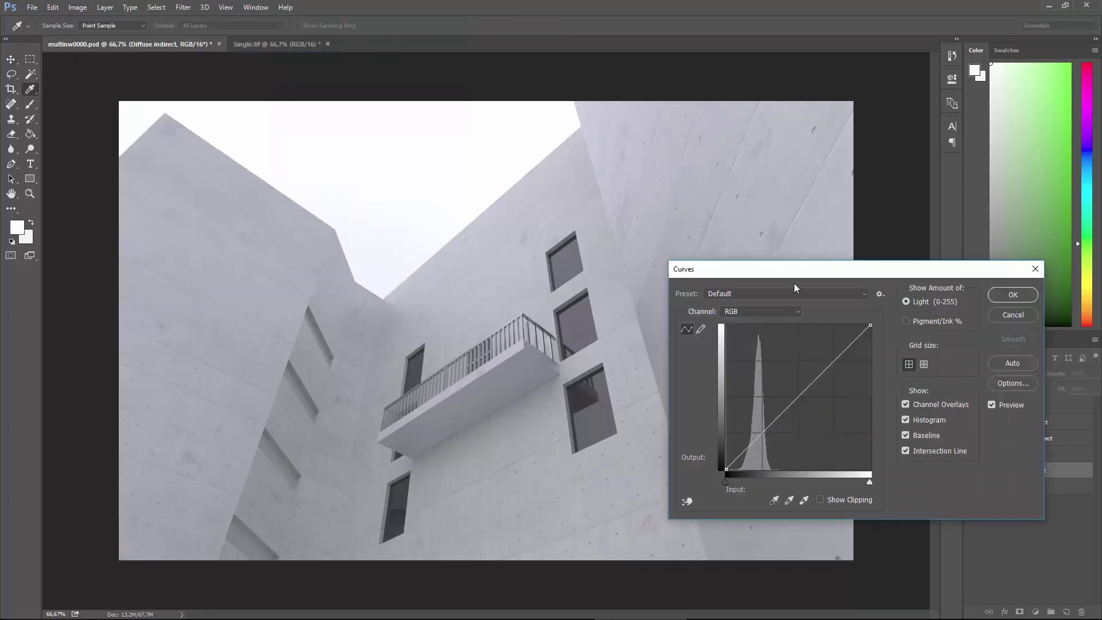
pyautogui.moveTo(831, 277); pyautogui.dragTo(776, 192)
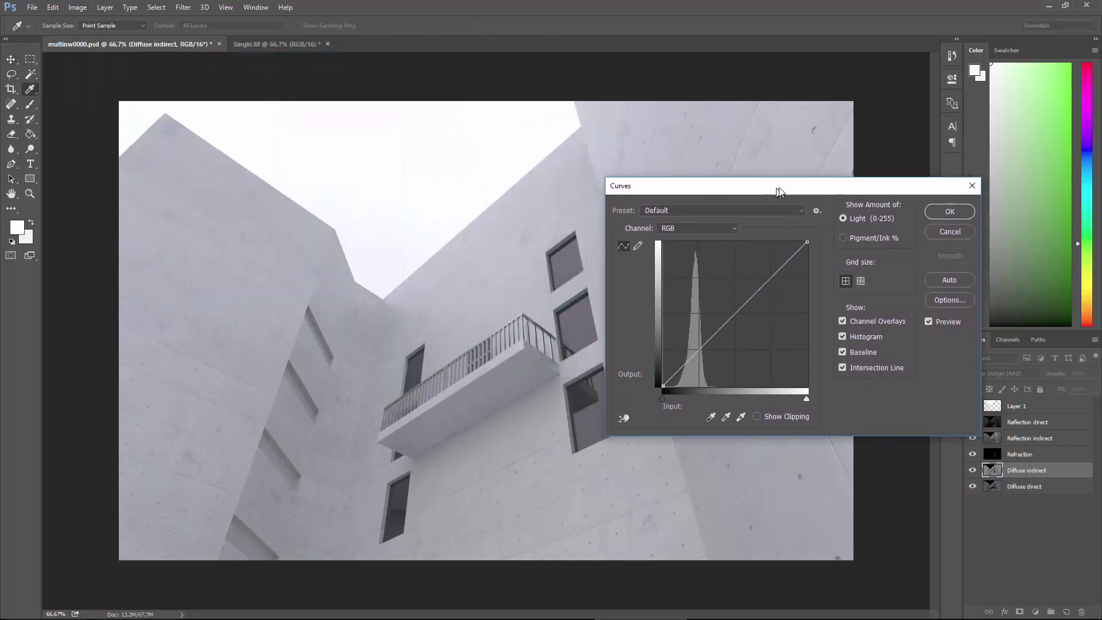
pyautogui.click(742, 314)
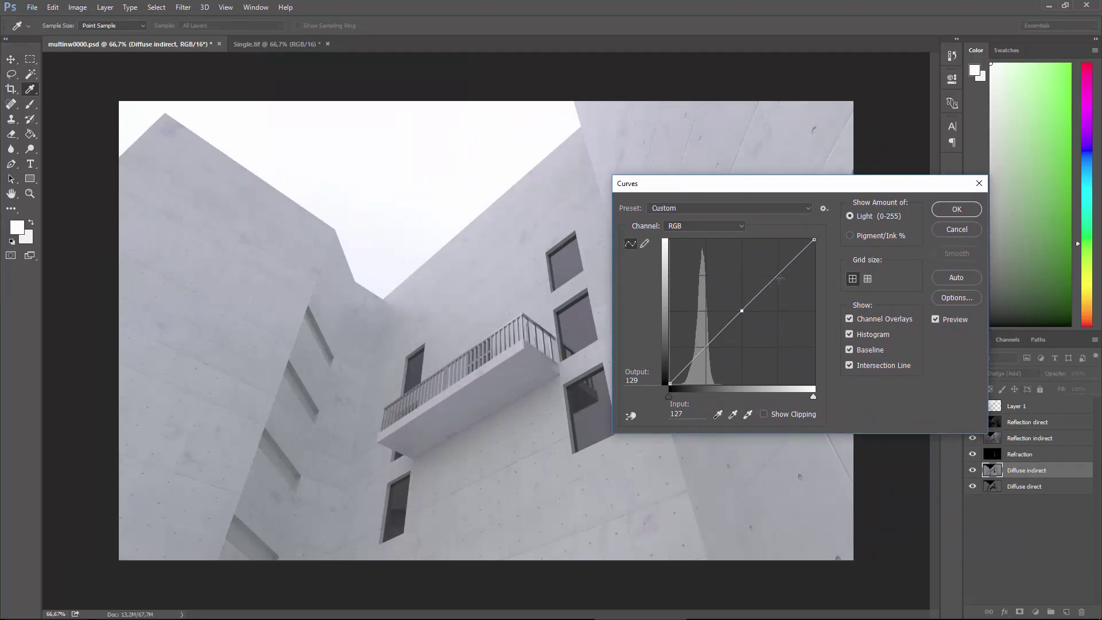
pyautogui.moveTo(778, 276); pyautogui.dragTo(790, 284)
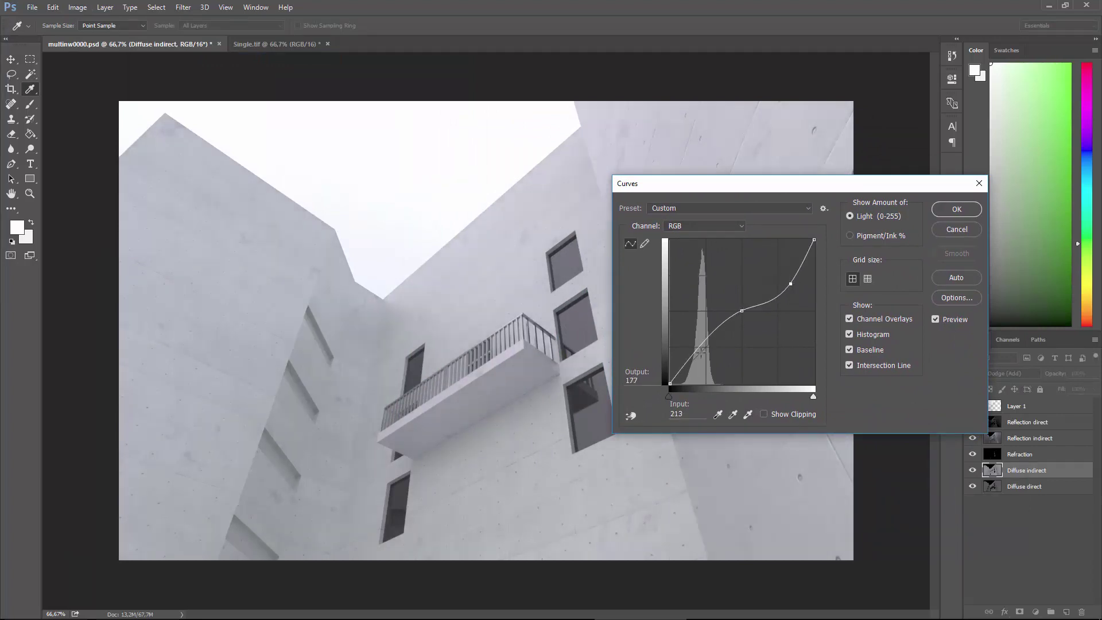
pyautogui.moveTo(702, 352); pyautogui.dragTo(693, 361)
pyautogui.click(948, 211)
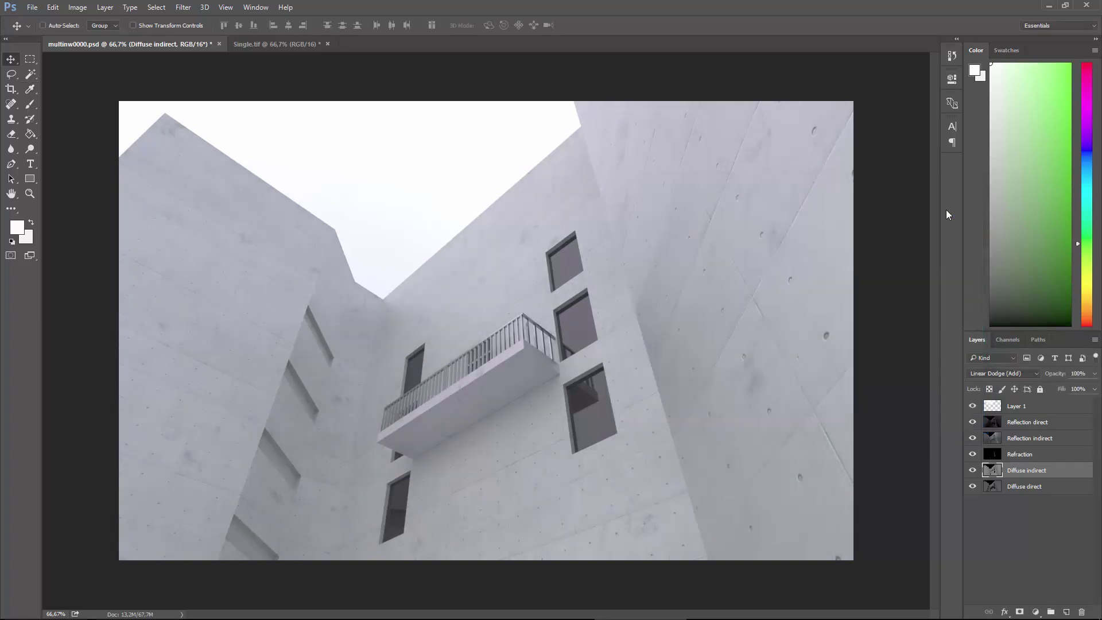
# Compare the composite with and without Refraction, and isolate that pass by hiding all other layers.
pyautogui.click(973, 453)
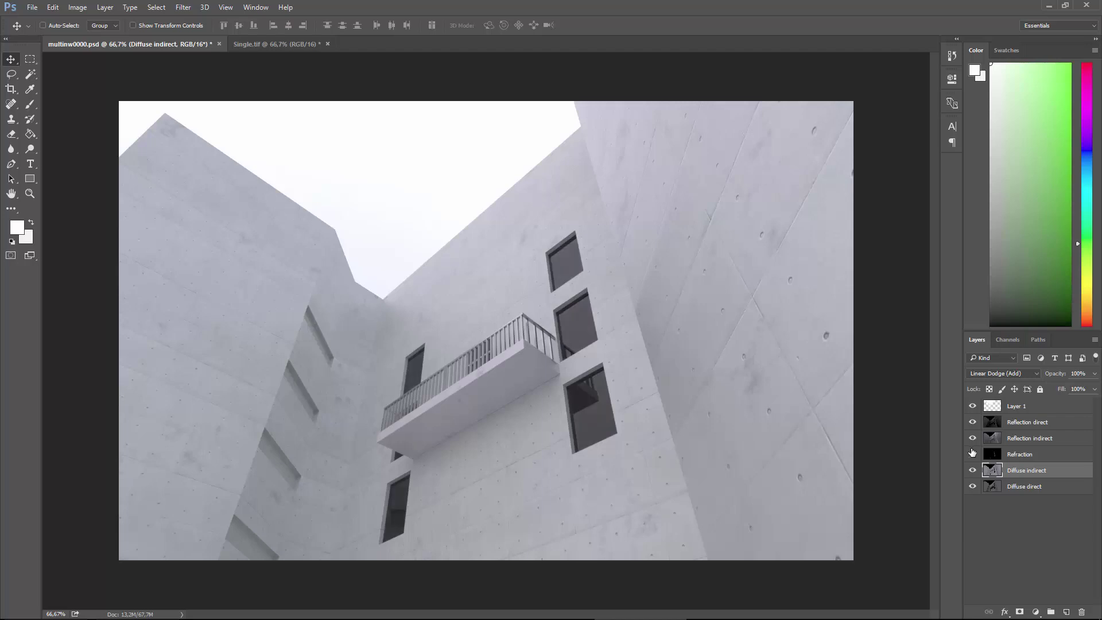
pyautogui.click(972, 453)
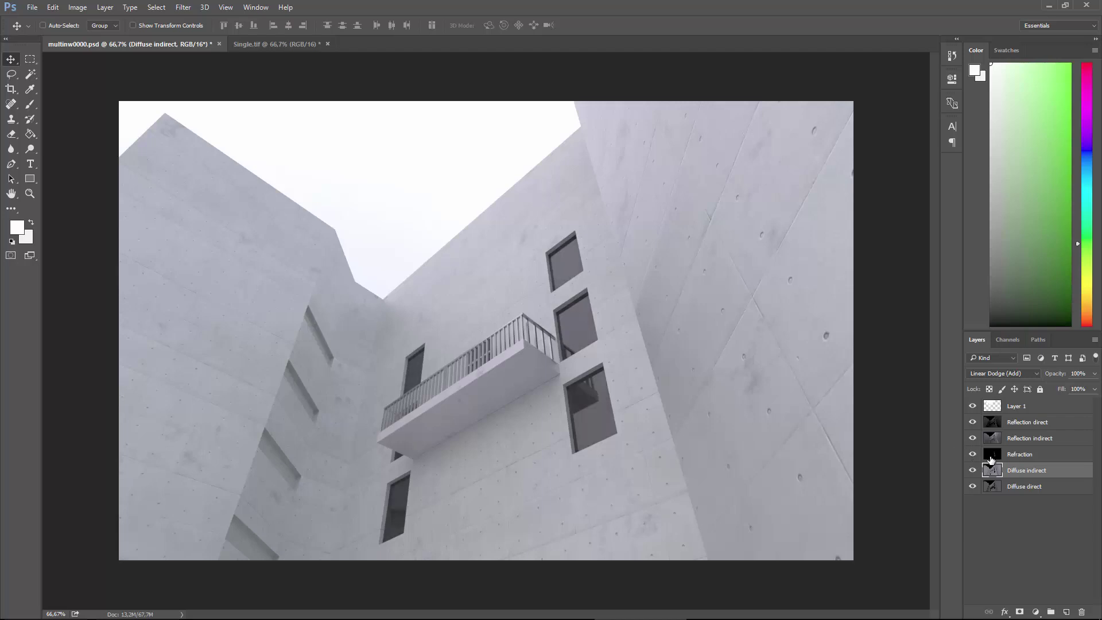
pyautogui.click(991, 458)
pyautogui.click(973, 471)
pyautogui.click(971, 487)
pyautogui.moveTo(973, 438); pyautogui.dragTo(970, 410)
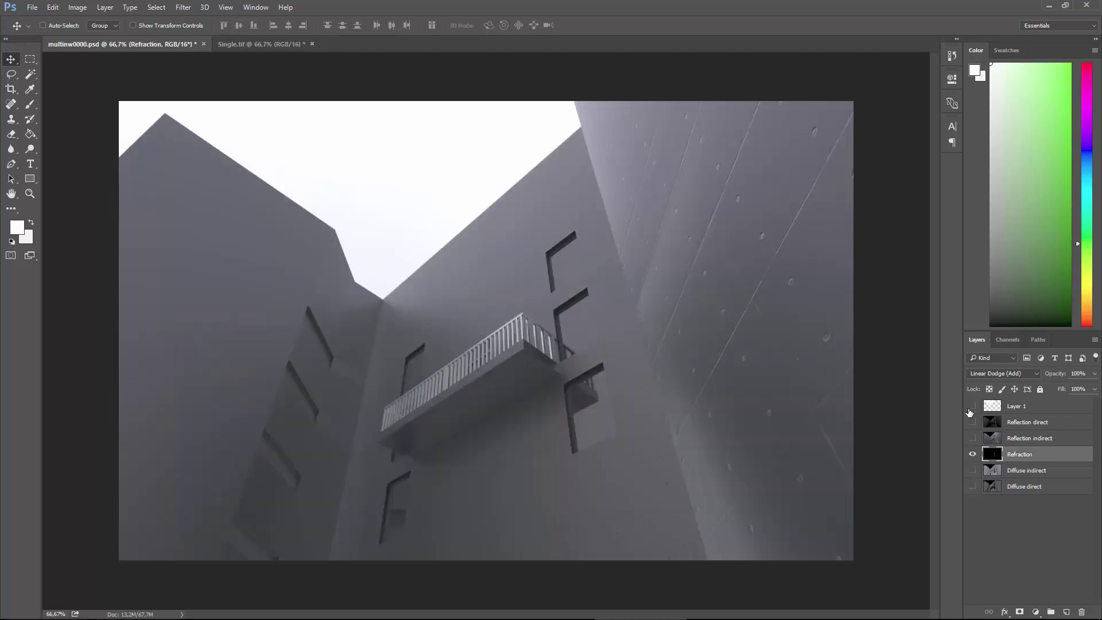
# Brighten the isolated Refraction pass with Levels at an input white level of 57, and make all other layers visible again.
pyautogui.click(77, 7)
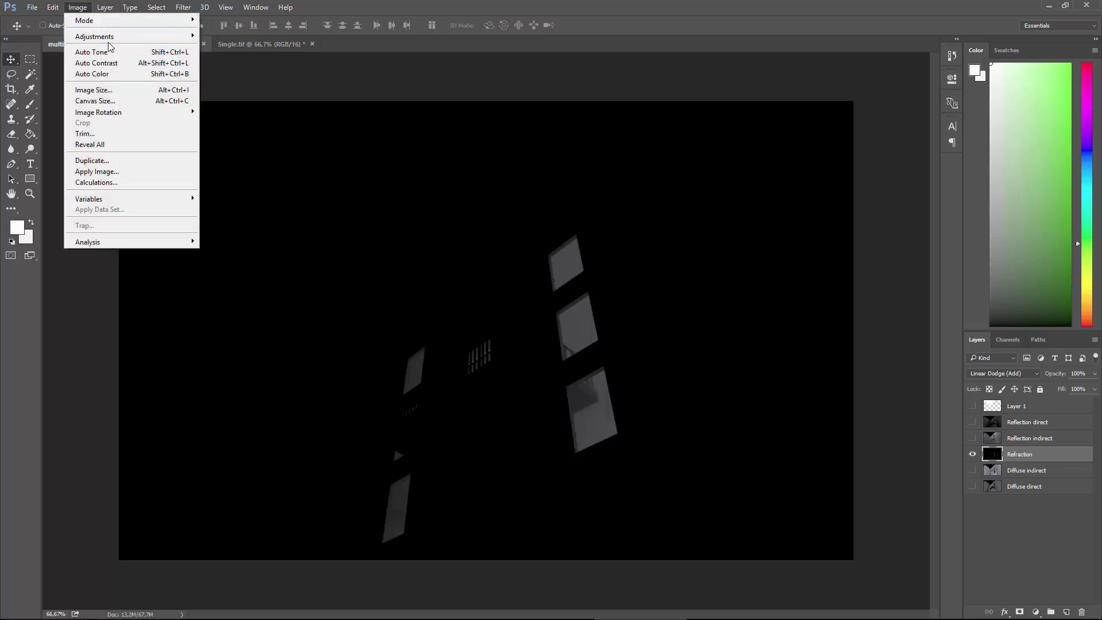
pyautogui.moveTo(126, 40)
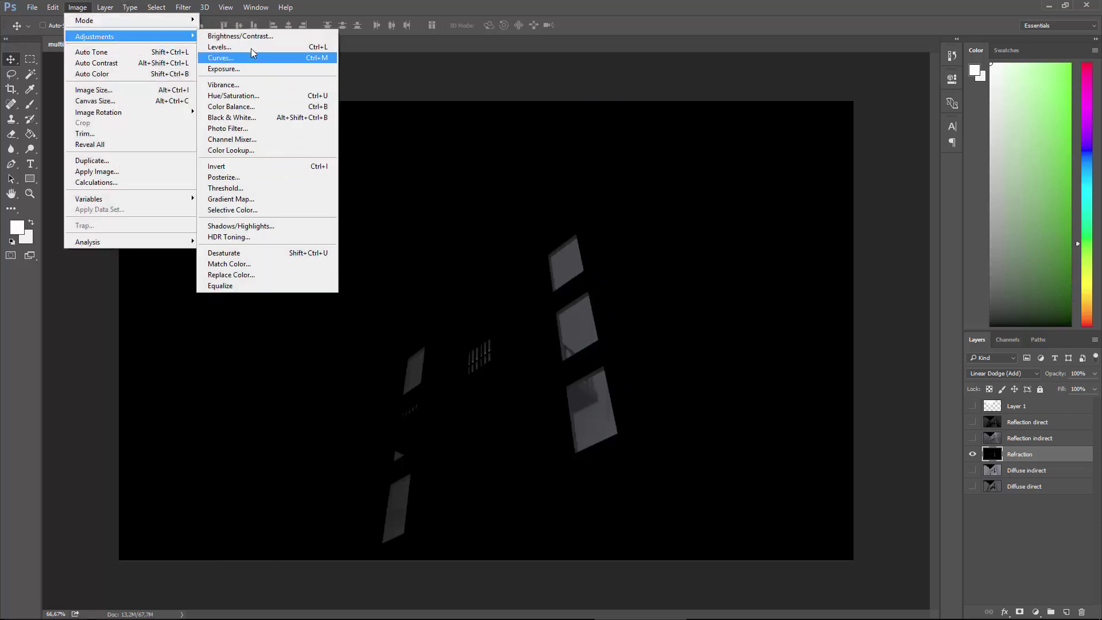
pyautogui.click(270, 47)
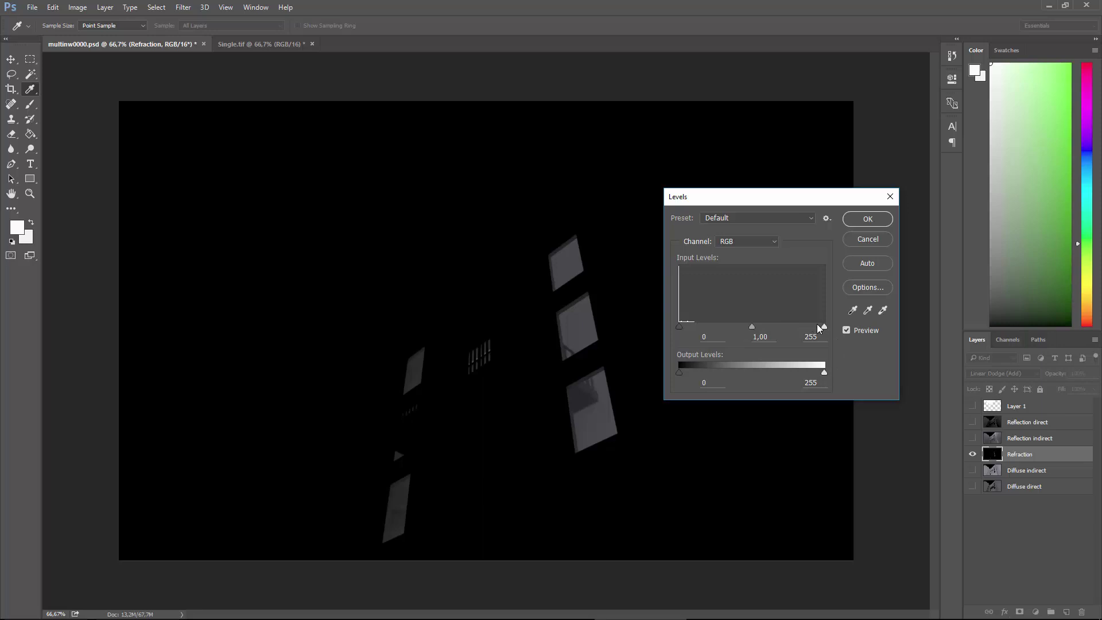
pyautogui.moveTo(824, 326); pyautogui.dragTo(714, 333)
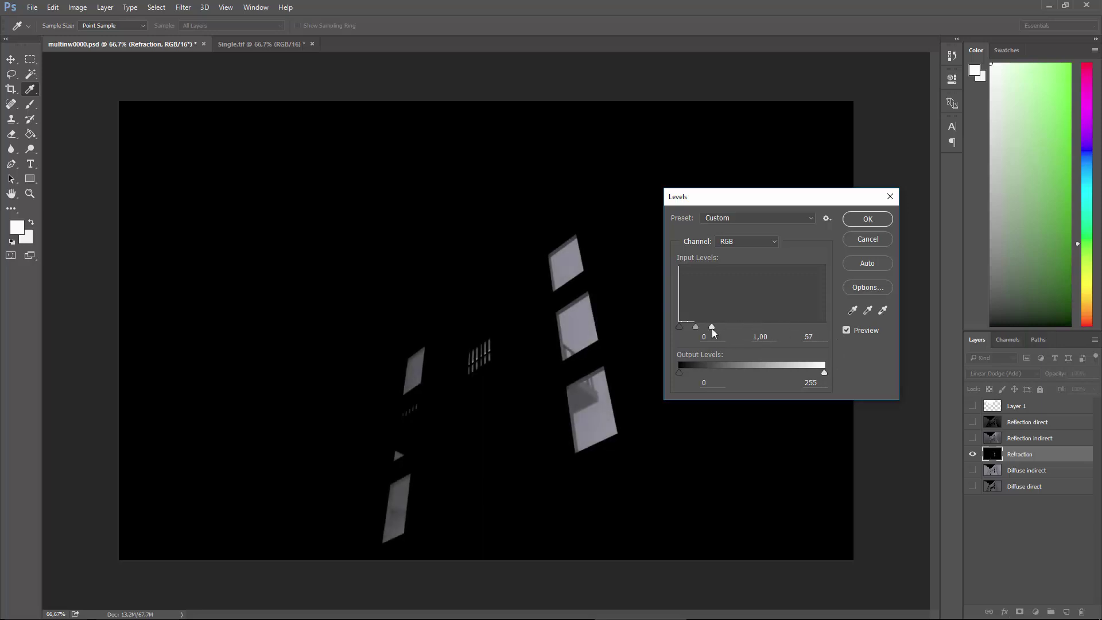
pyautogui.click(867, 218)
pyautogui.click(972, 405)
pyautogui.moveTo(970, 428); pyautogui.dragTo(971, 488)
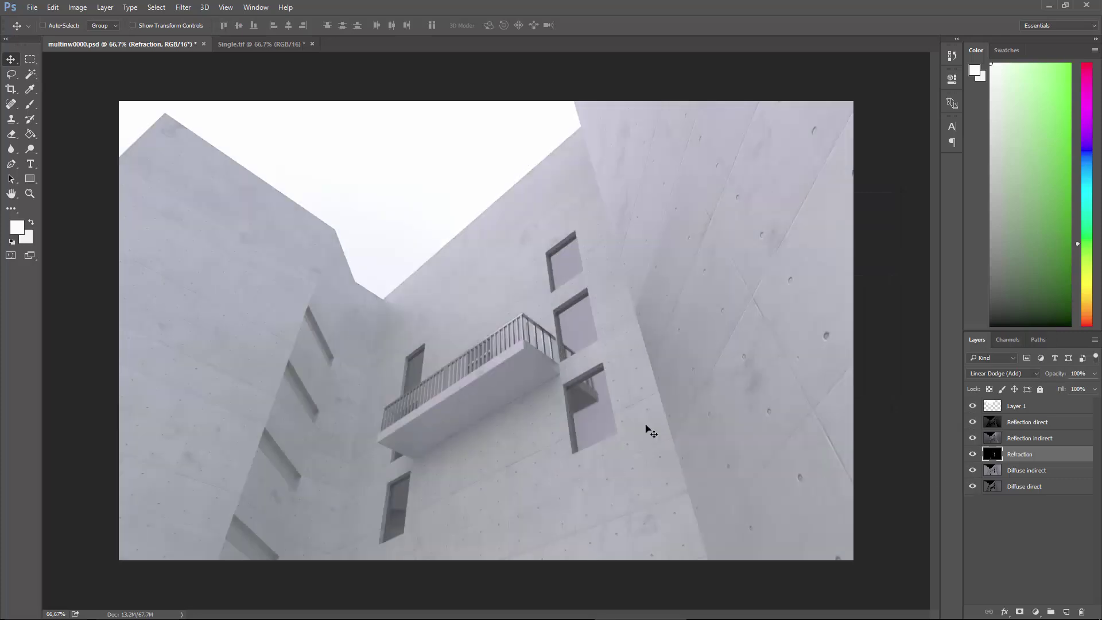
# Shape an RGB Curves S-curve on Refraction with a midpoint at input 126/output 127, raised highlights and a shadow point at input 78/output 48.
pyautogui.click(79, 7)
pyautogui.moveTo(115, 36)
pyautogui.click(221, 57)
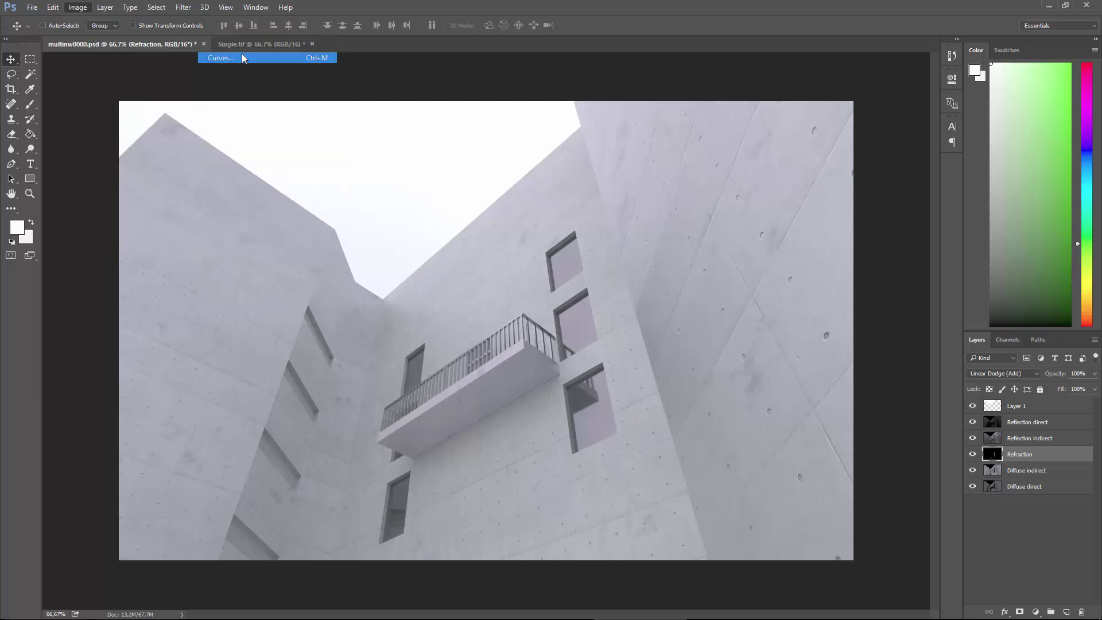
pyautogui.click(741, 311)
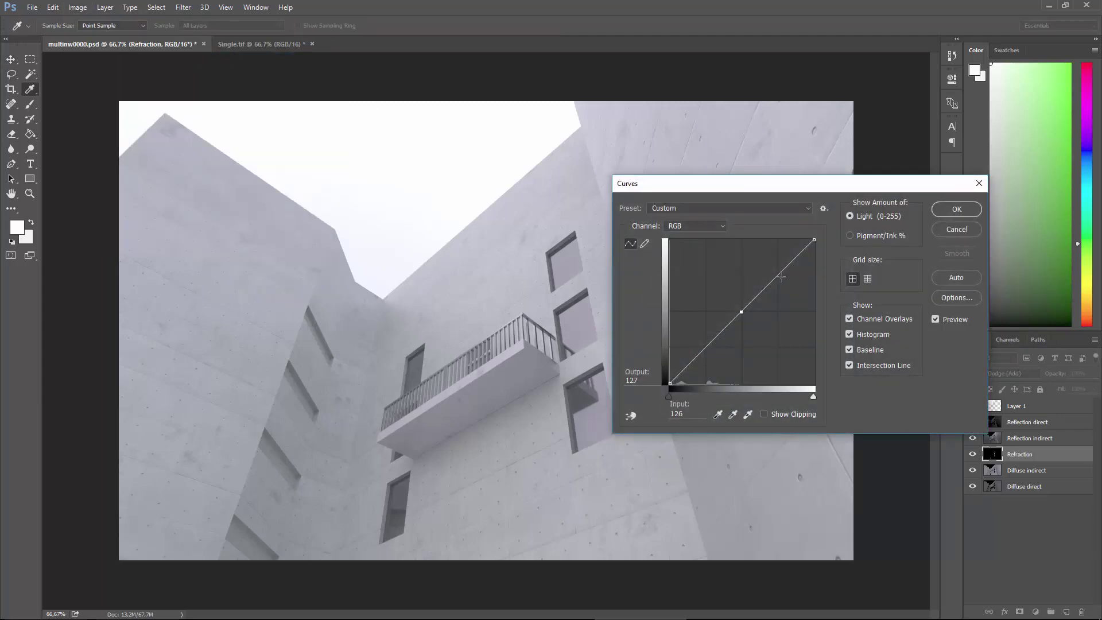
pyautogui.moveTo(787, 277); pyautogui.dragTo(764, 268)
pyautogui.moveTo(713, 357)
pyautogui.mouseDown()
pyautogui.moveTo(698, 341)
pyautogui.moveTo(714, 357)
pyautogui.mouseUp()
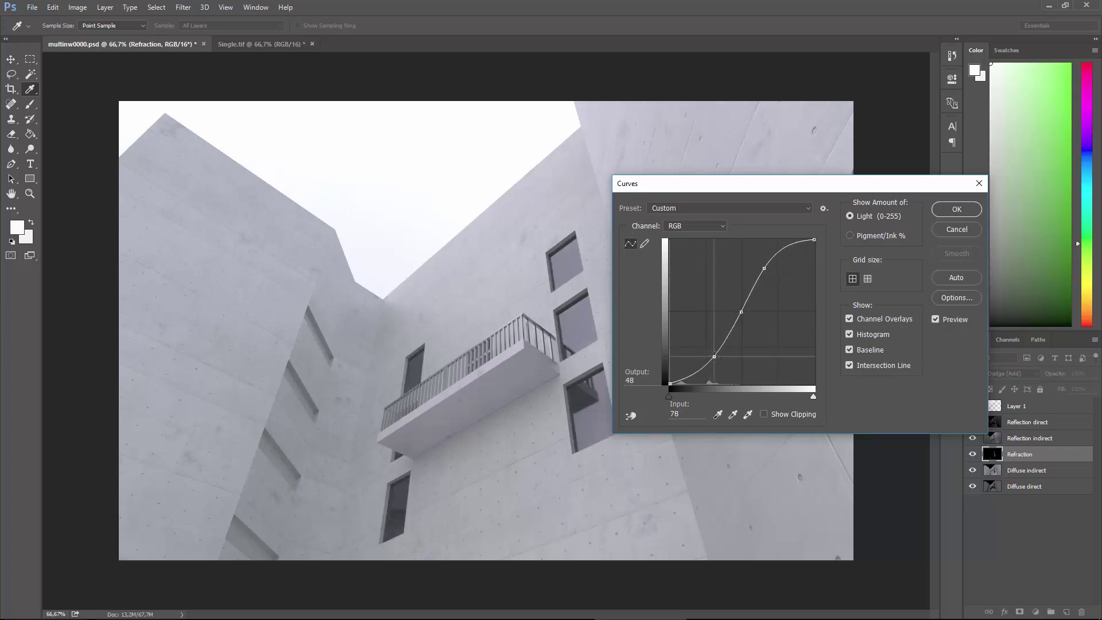
# Lower the highlights and shadows of Refraction's Red channel curve around an anchored midpoint, and apply the Curves adjustment.
pyautogui.click(709, 224)
pyautogui.click(695, 247)
pyautogui.press('Down')
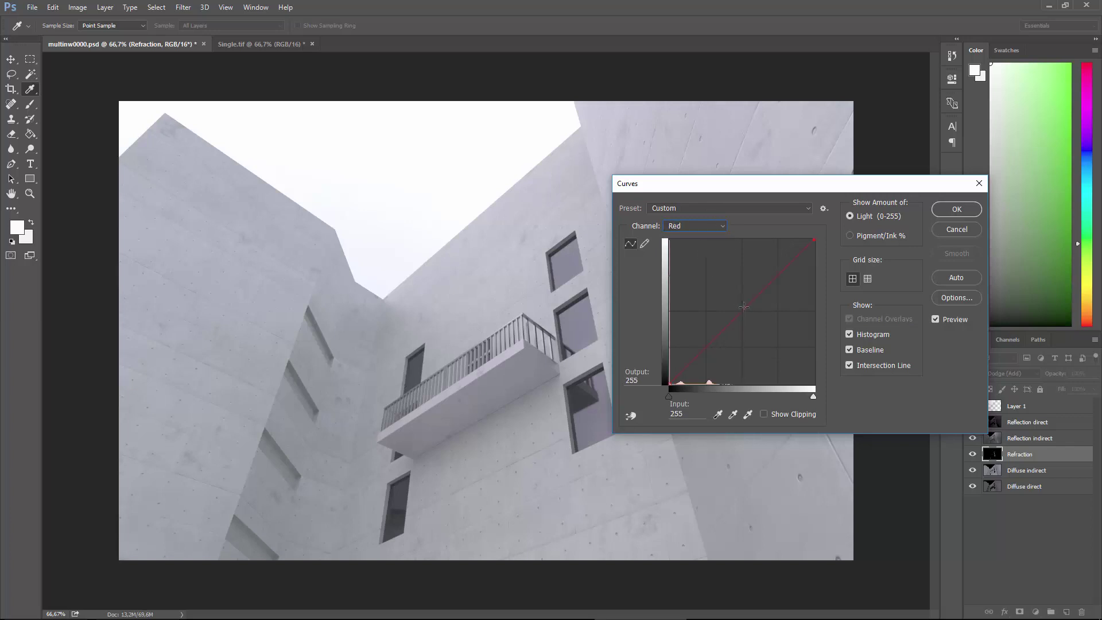
pyautogui.click(741, 312)
pyautogui.moveTo(784, 270); pyautogui.dragTo(786, 281)
pyautogui.moveTo(691, 354)
pyautogui.mouseDown()
pyautogui.moveTo(683, 340)
pyautogui.moveTo(700, 360)
pyautogui.mouseUp()
pyautogui.click(957, 209)
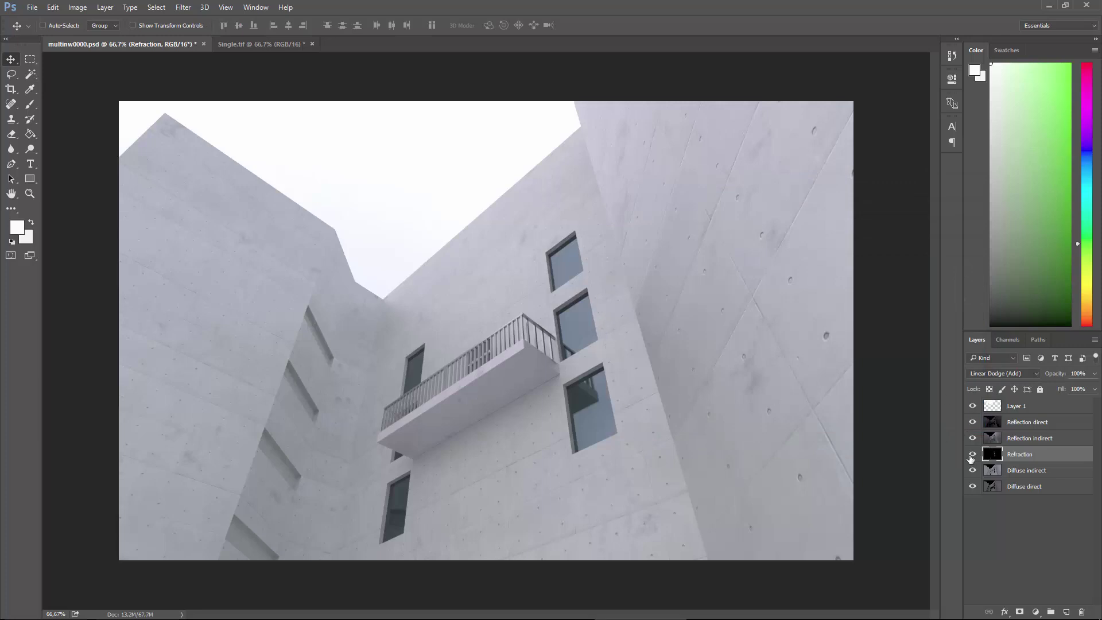
# Isolate Refraction, view it together with Reflection indirect, and turn the other reflection and diffuse passes back on.
pyautogui.moveTo(972, 438); pyautogui.dragTo(972, 406)
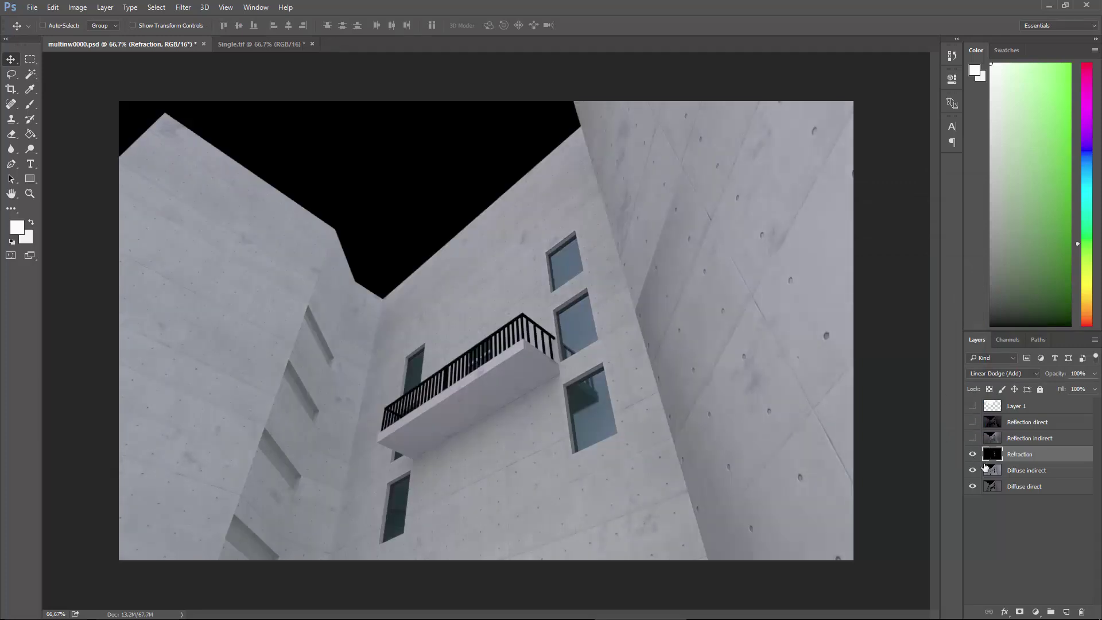
pyautogui.click(972, 470)
pyautogui.click(972, 486)
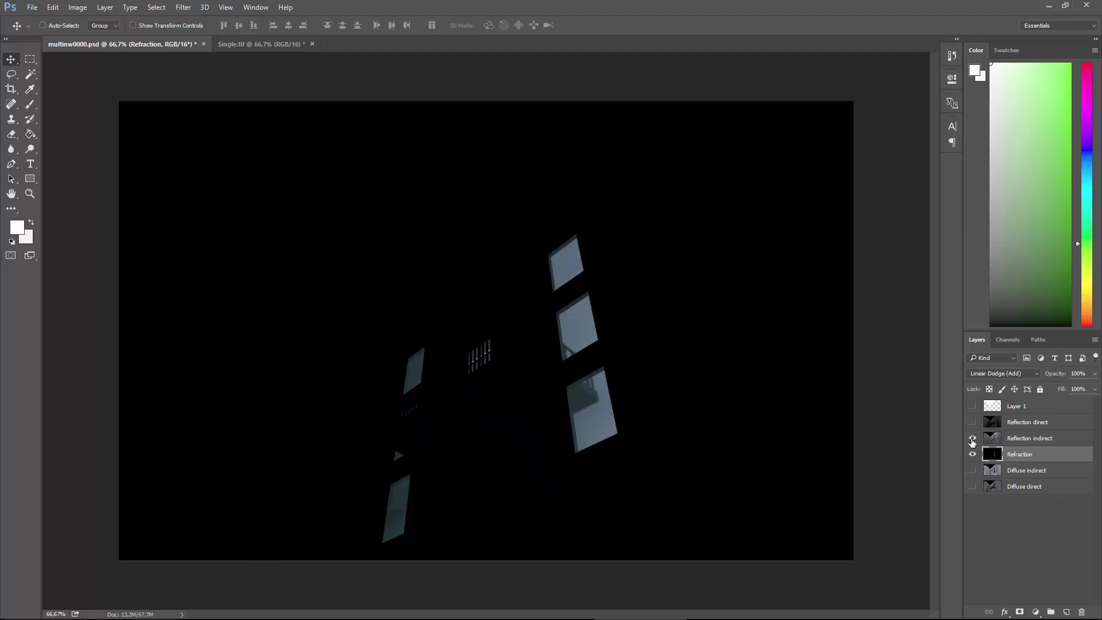
pyautogui.click(972, 438)
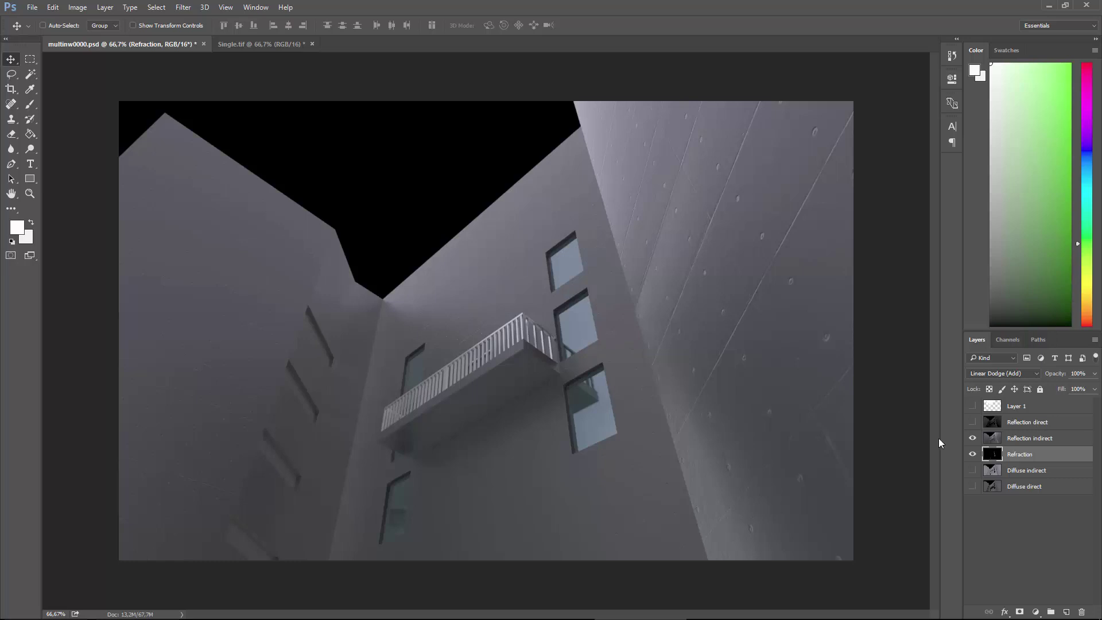
pyautogui.click(972, 421)
pyautogui.click(972, 470)
pyautogui.click(973, 487)
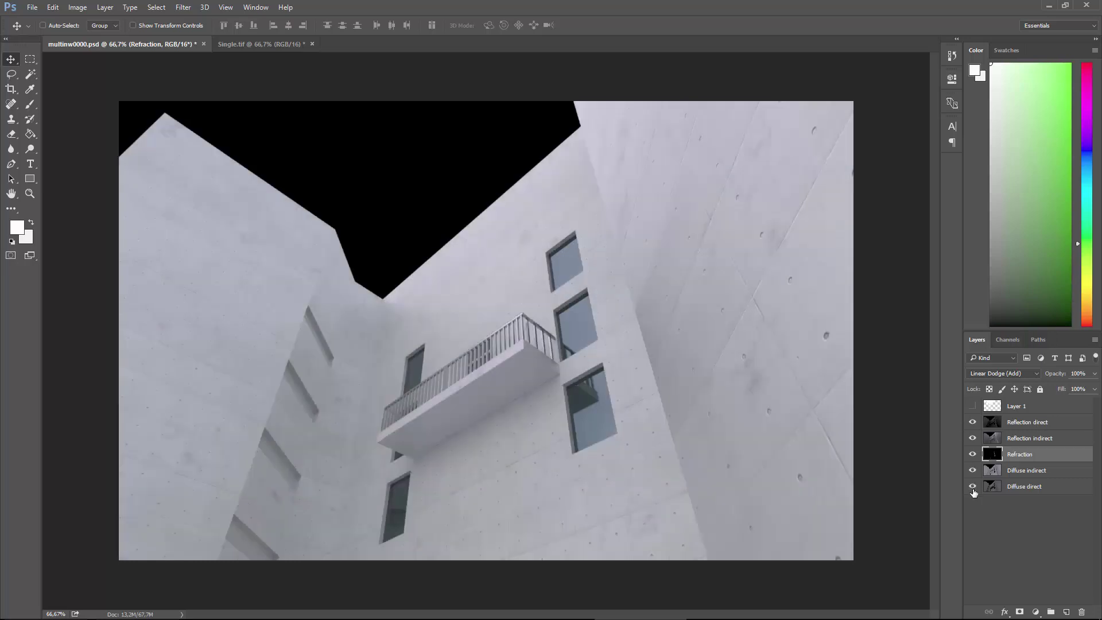
# Select Reflection indirect and compare the composite with and without that pass.
pyautogui.click(987, 440)
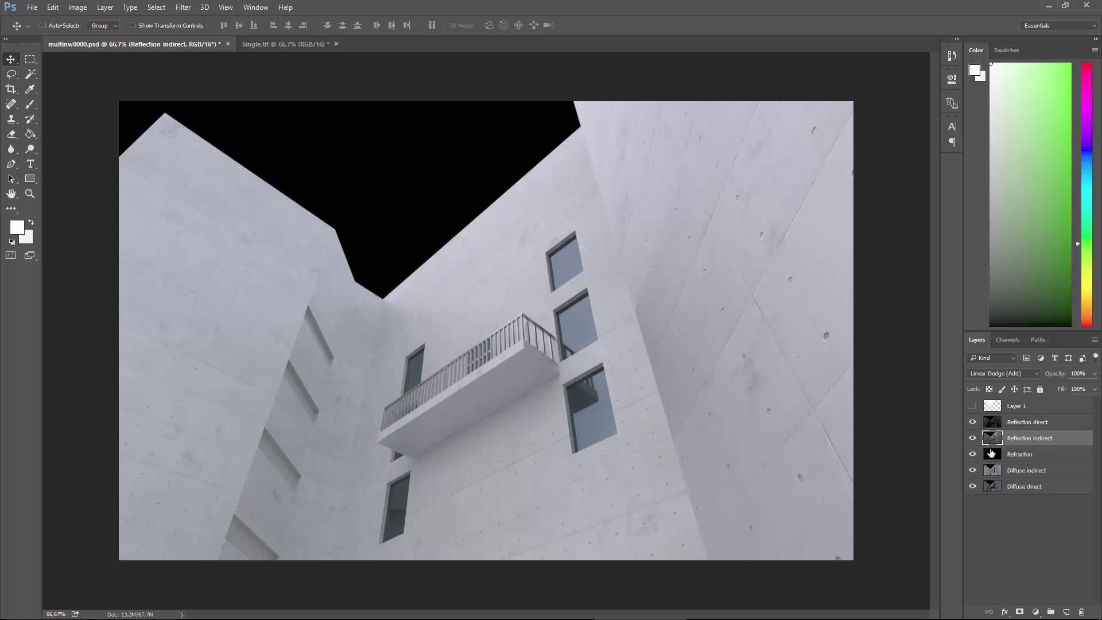
pyautogui.click(973, 440)
pyautogui.click(973, 440)
pyautogui.click(972, 439)
pyautogui.click(973, 439)
# Apply Levels to Reflection indirect with the input white level at 177 and the input black level returned to its minimum.
pyautogui.click(78, 8)
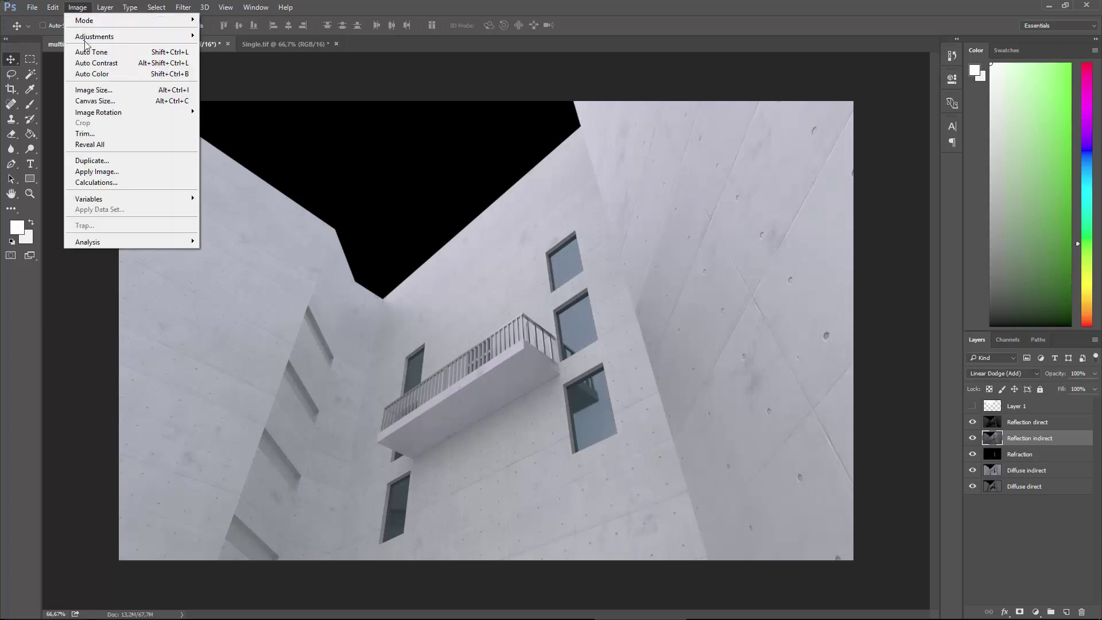
pyautogui.moveTo(91, 34)
pyautogui.click(230, 46)
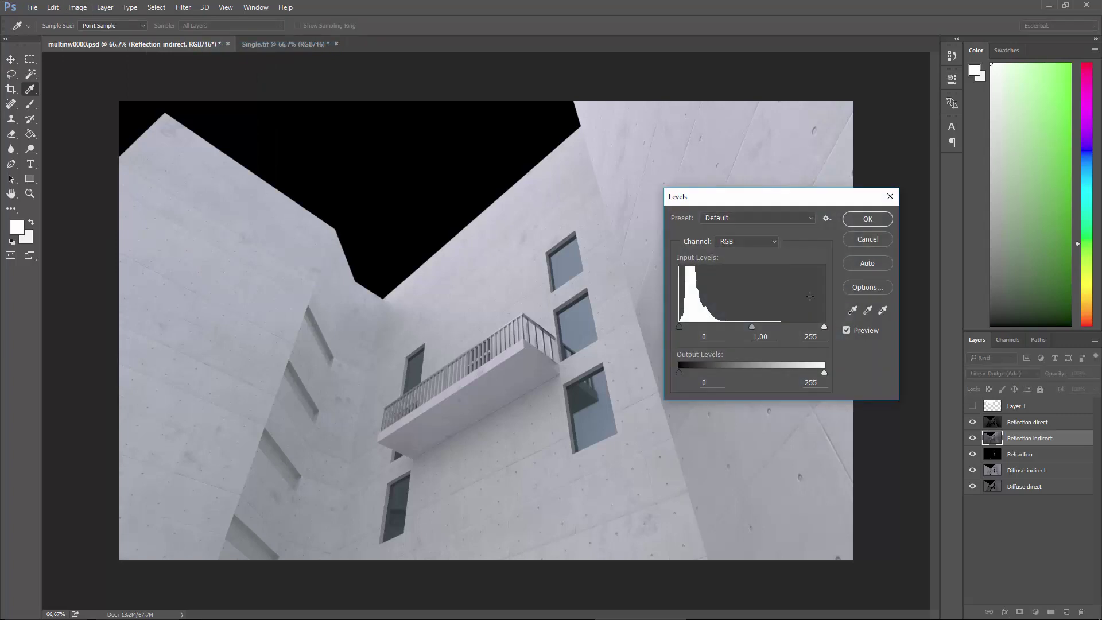
pyautogui.moveTo(825, 326); pyautogui.dragTo(780, 325)
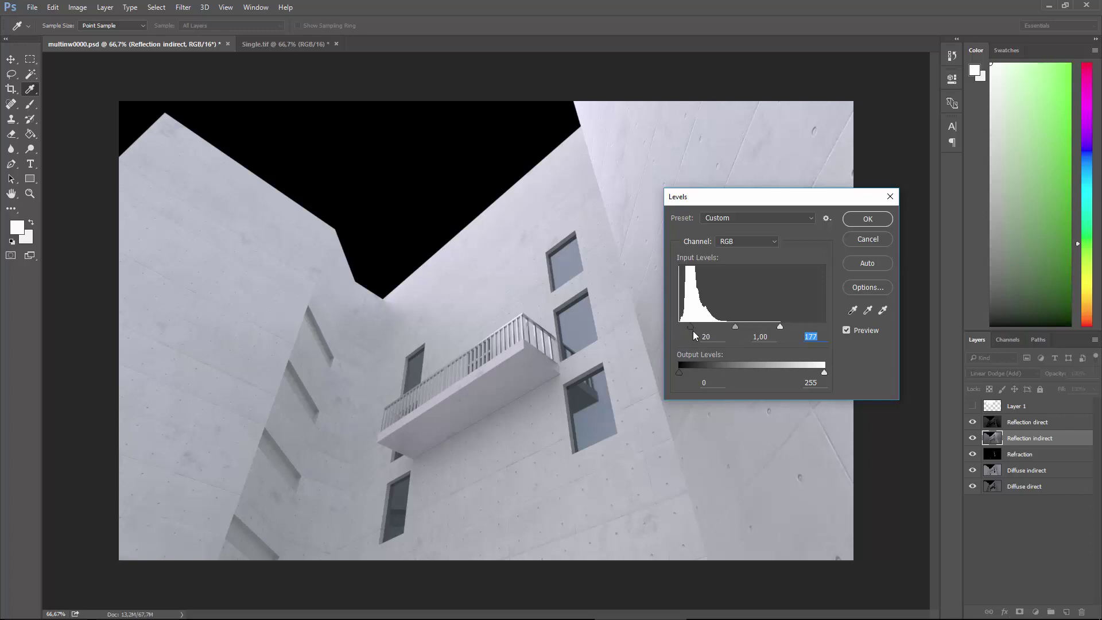
pyautogui.moveTo(693, 333); pyautogui.dragTo(677, 329)
pyautogui.click(849, 219)
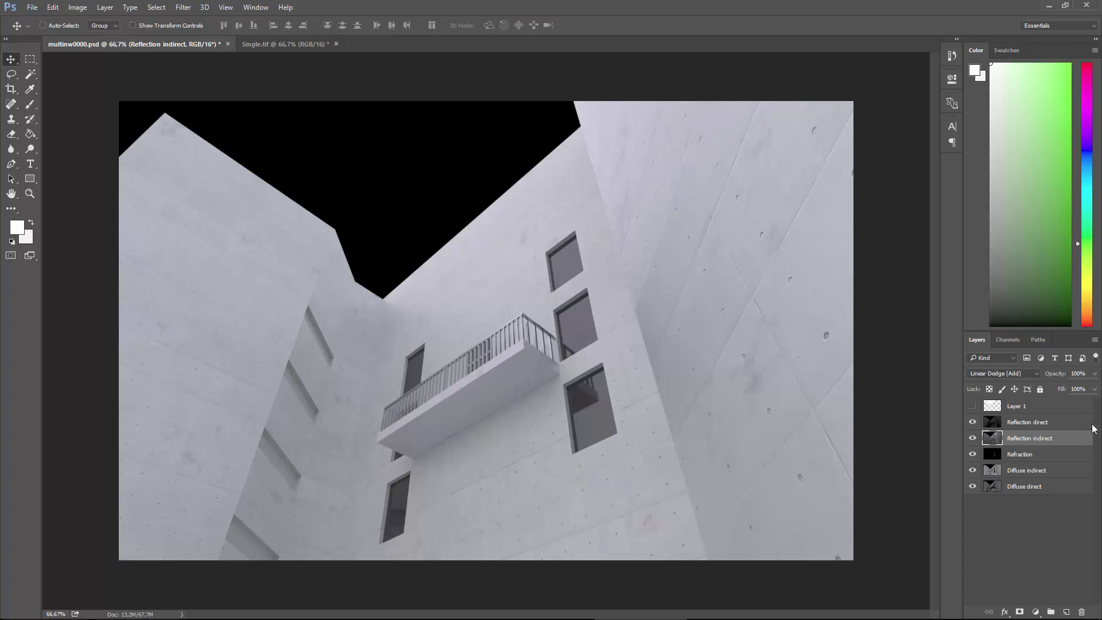
# Show the sky layer and flatten all layers, converting the flattened background into a regular layer named Layer 0.
pyautogui.click(973, 405)
pyautogui.click(985, 408)
pyautogui.hotkey('ctrl', 'alt', 'a')
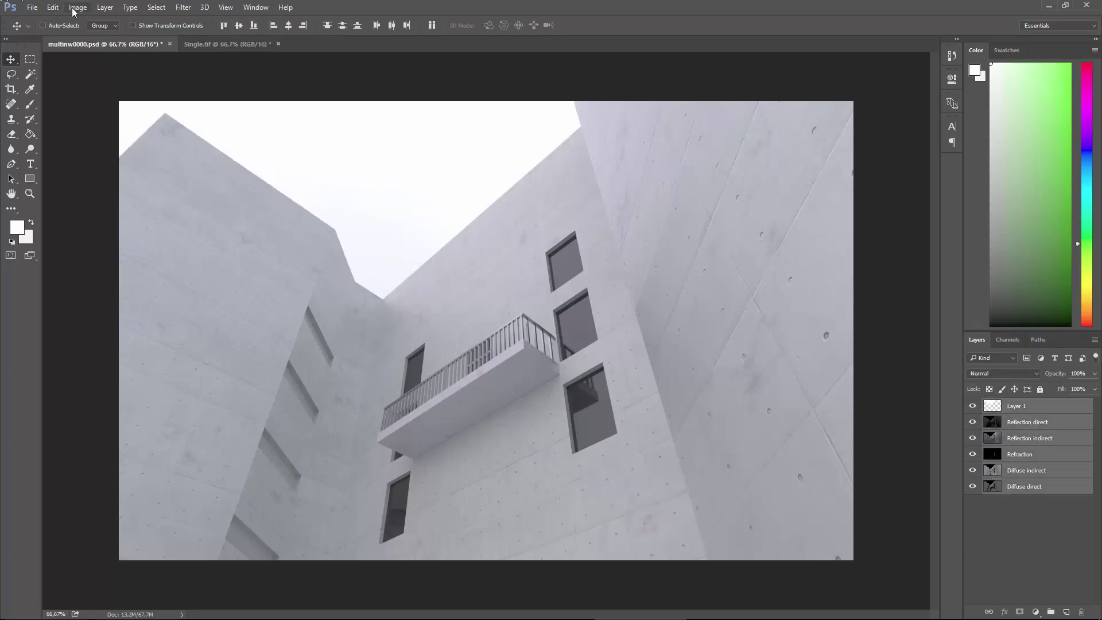
pyautogui.click(105, 7)
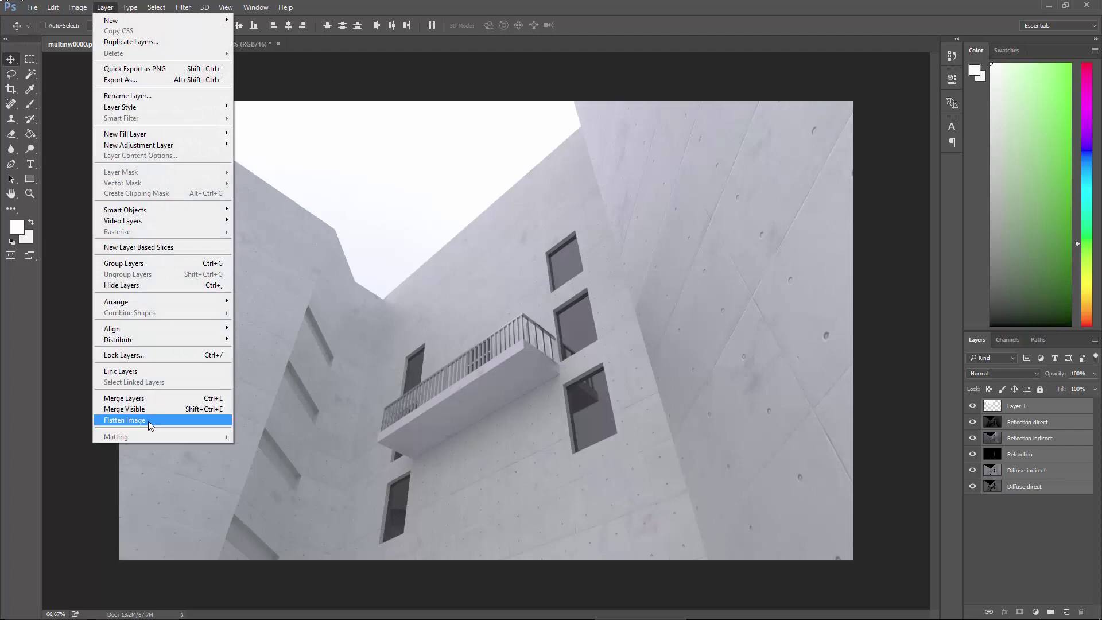
pyautogui.click(154, 423)
pyautogui.doubleClick(994, 408)
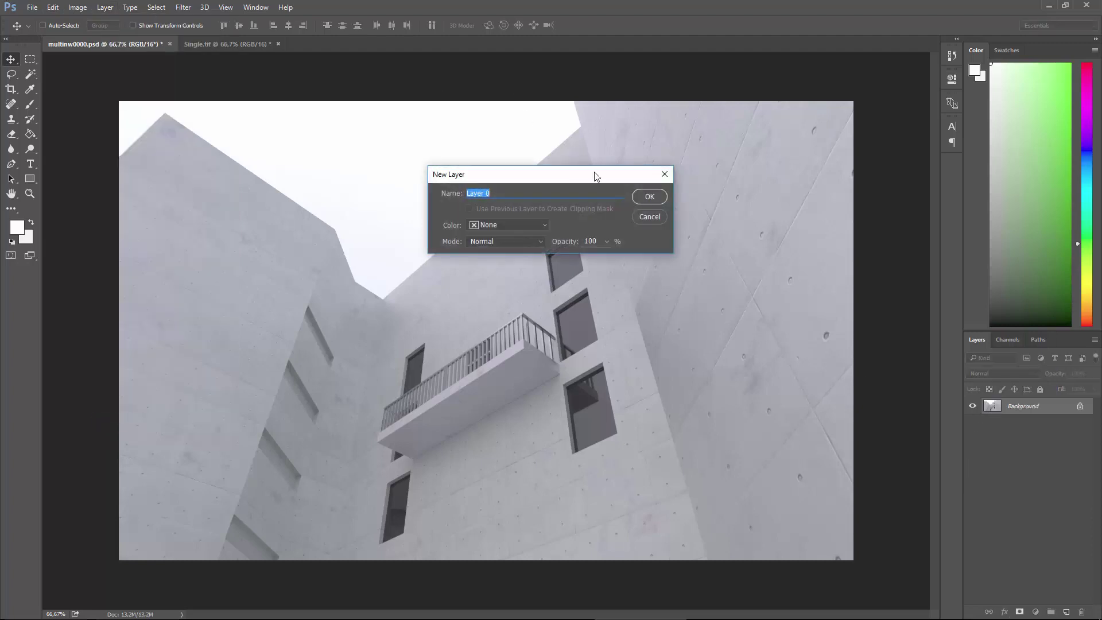
pyautogui.click(646, 197)
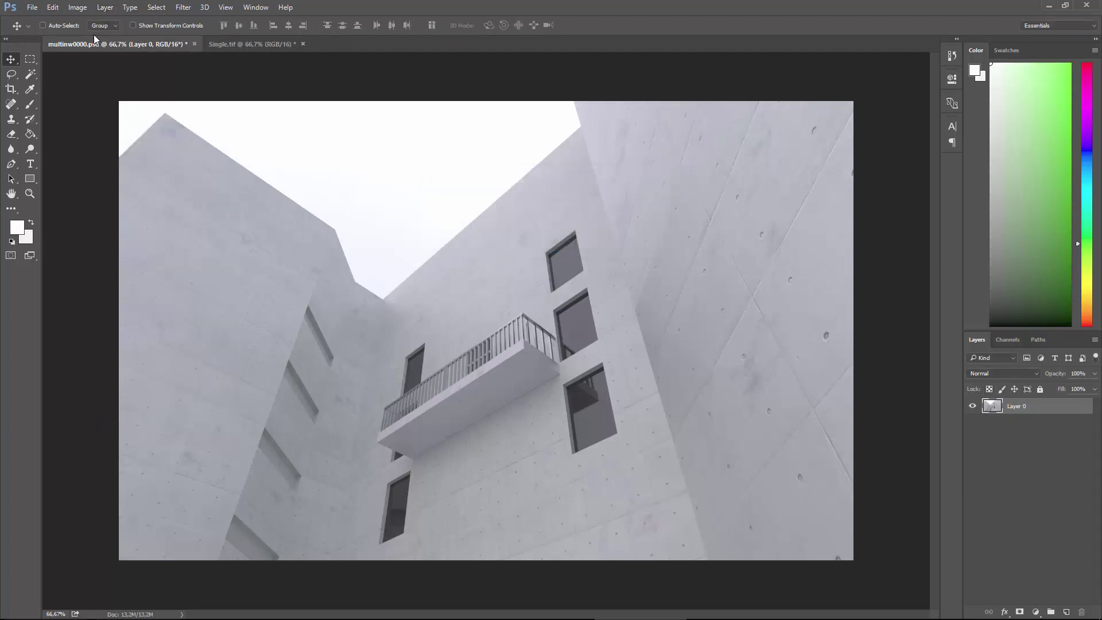
# In the Camera Raw Filter, set Exposure to -0.15, Contrast to +66 and Shadows to +6, and raise Clarity moderately.
pyautogui.click(183, 8)
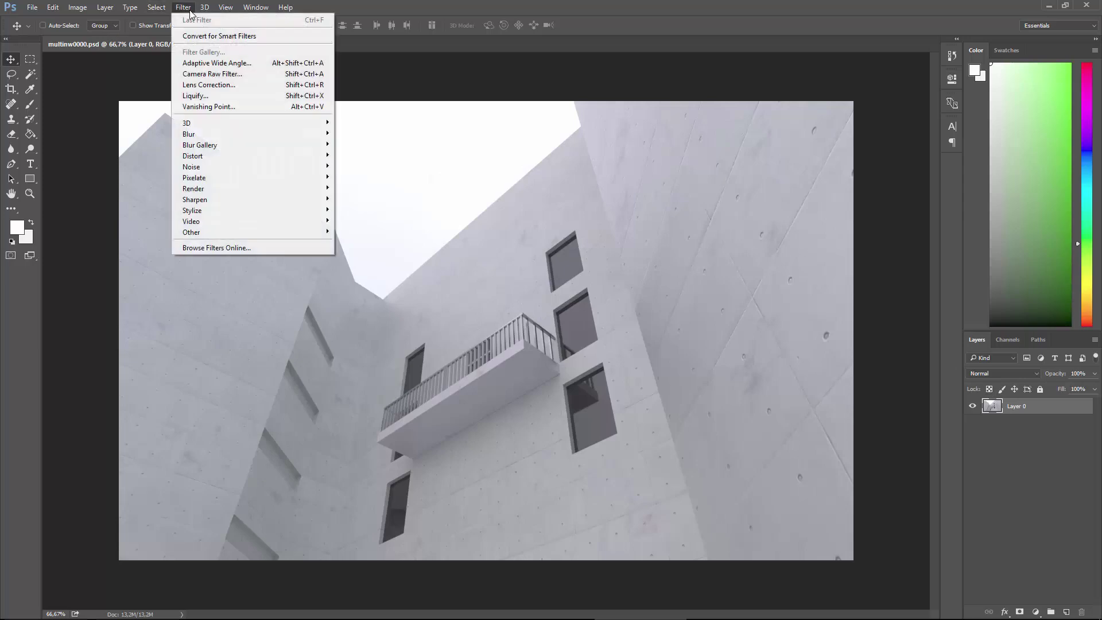
pyautogui.click(207, 80)
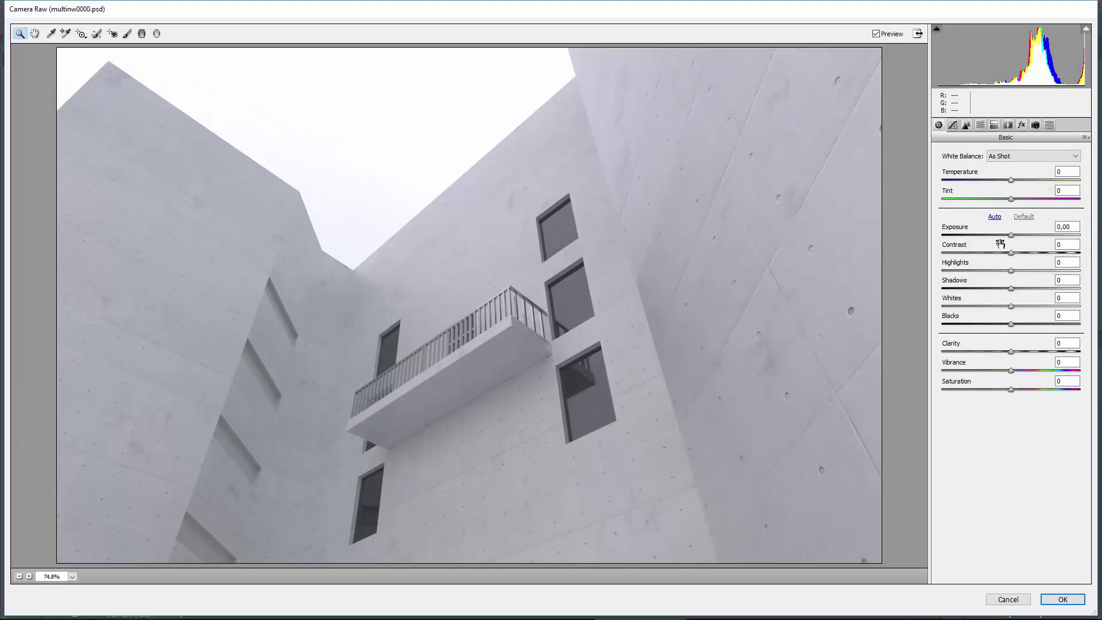
pyautogui.moveTo(1011, 244); pyautogui.dragTo(1011, 304)
pyautogui.moveTo(1012, 351); pyautogui.dragTo(1044, 358)
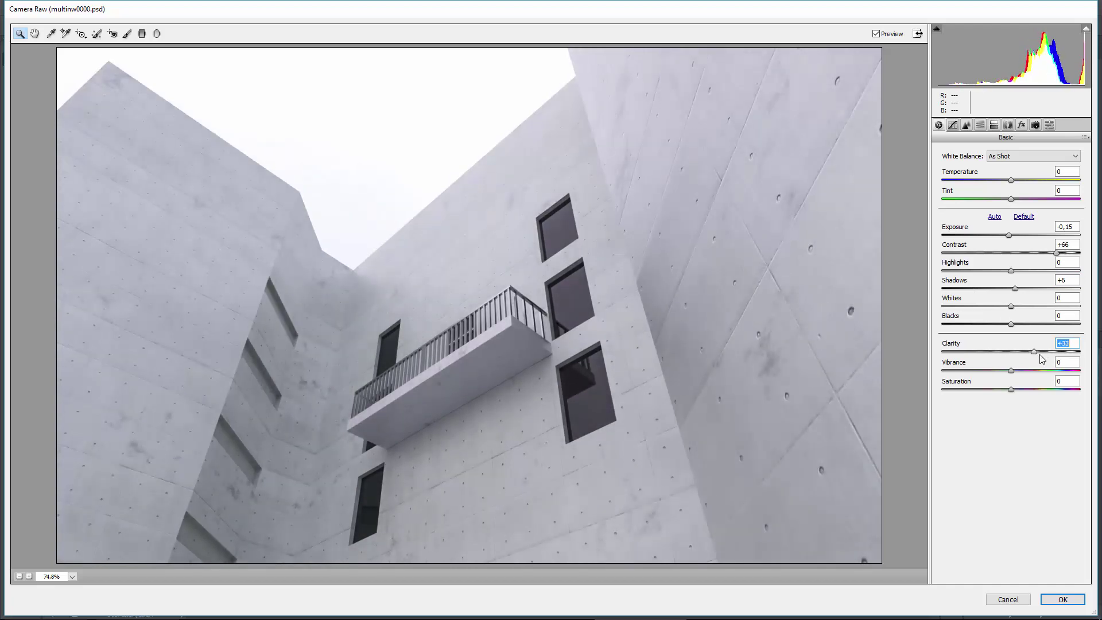
# Give the image a subtle colour tint with Split Toning in the Camera Raw Filter.
pyautogui.click(981, 126)
pyautogui.click(994, 125)
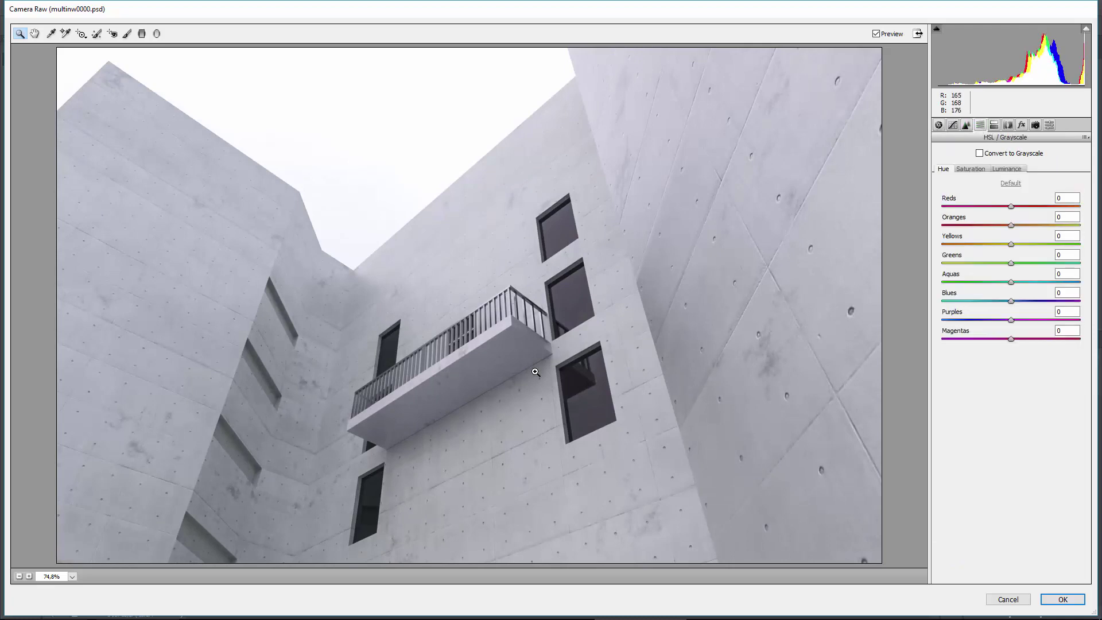
pyautogui.moveTo(1019, 282); pyautogui.dragTo(1018, 314)
# Add a dark Highlight Priority post-crop vignette with an amount of about -29 and apply the Camera Raw Filter.
pyautogui.click(1008, 125)
pyautogui.click(1021, 125)
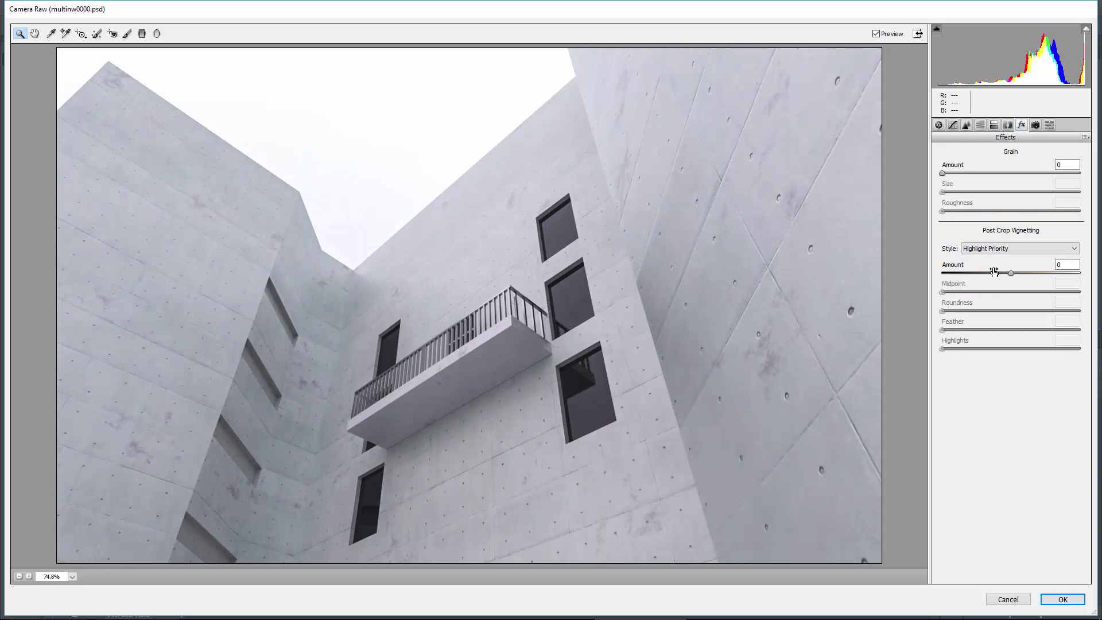
pyautogui.moveTo(1011, 273); pyautogui.dragTo(992, 278)
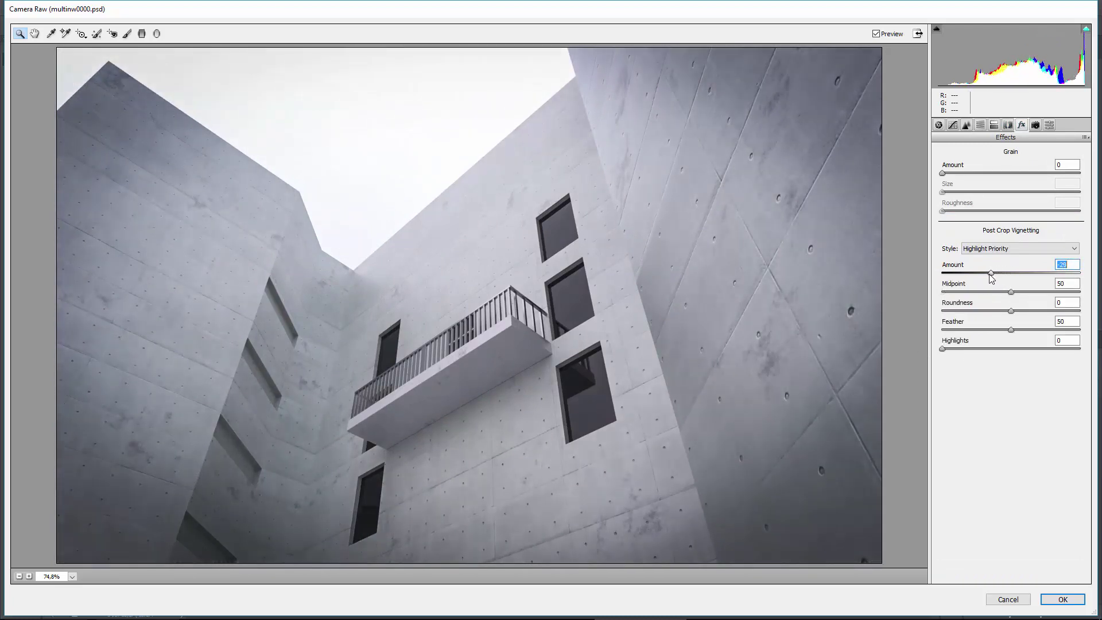
pyautogui.click(1062, 599)
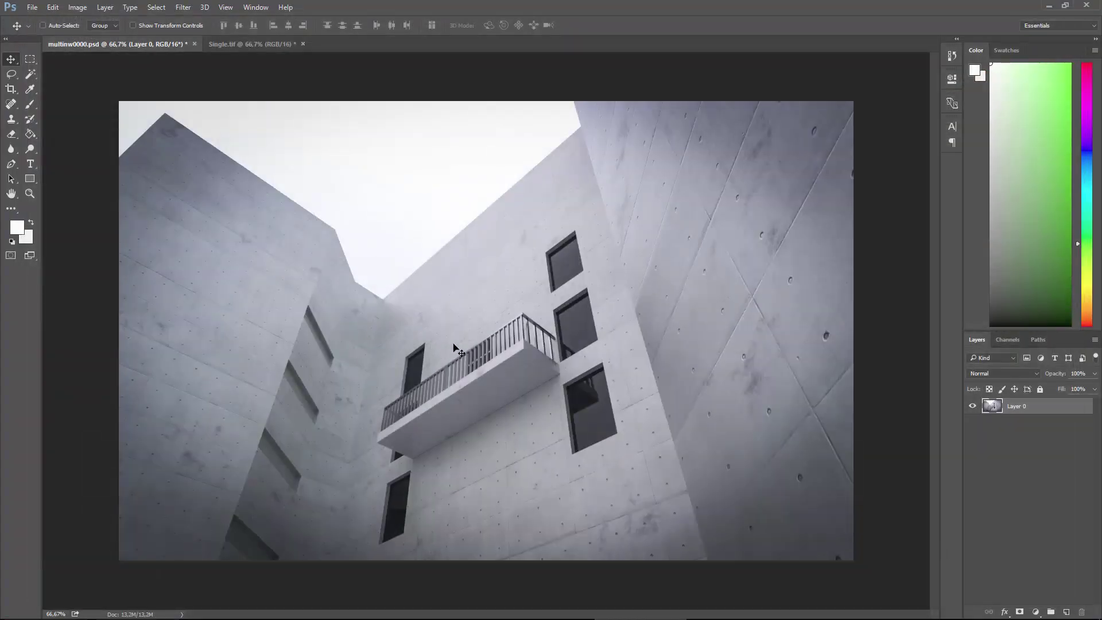